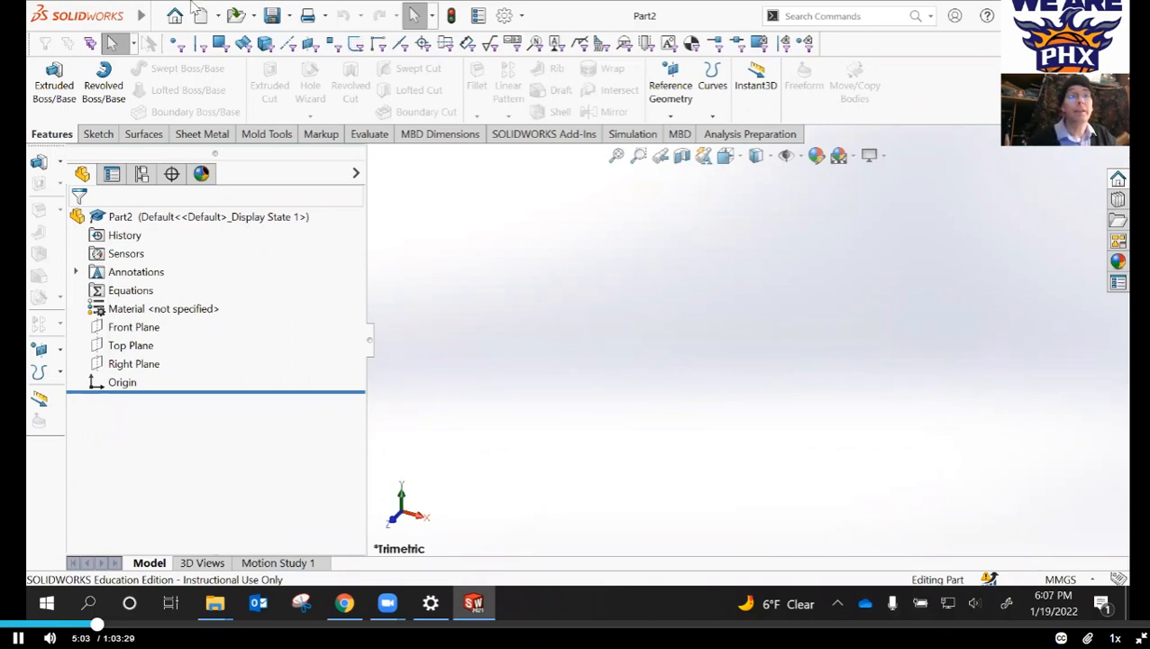
# - Check the drafting standard and unit settings in the part's document properties
pyautogui.click(523, 16)
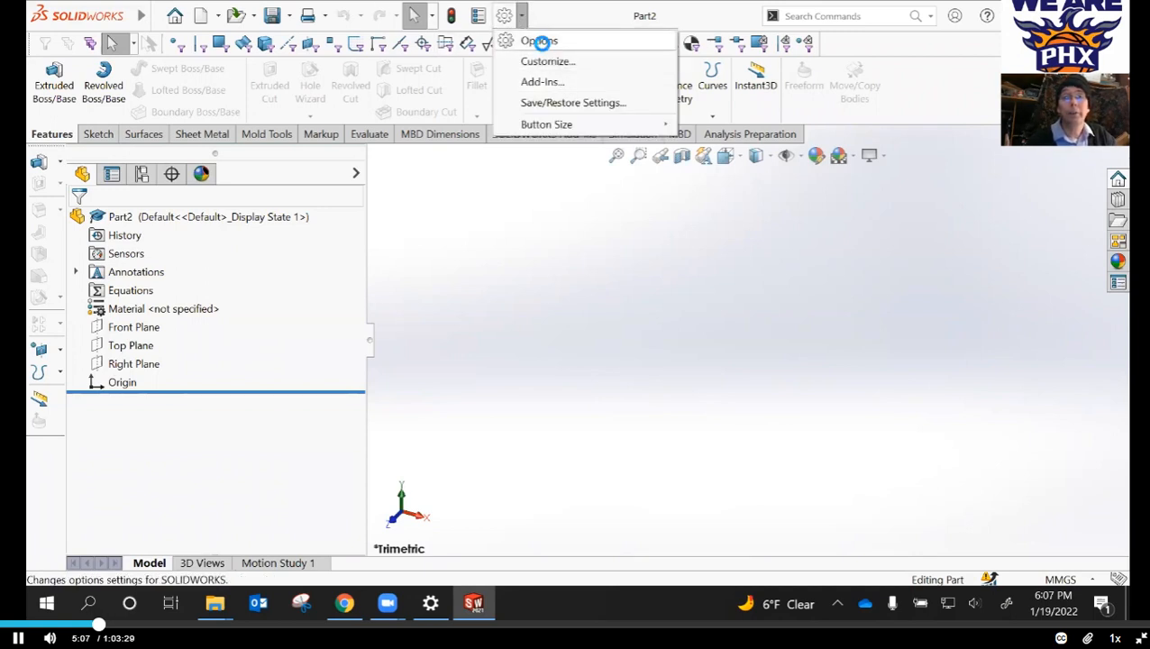
pyautogui.click(539, 40)
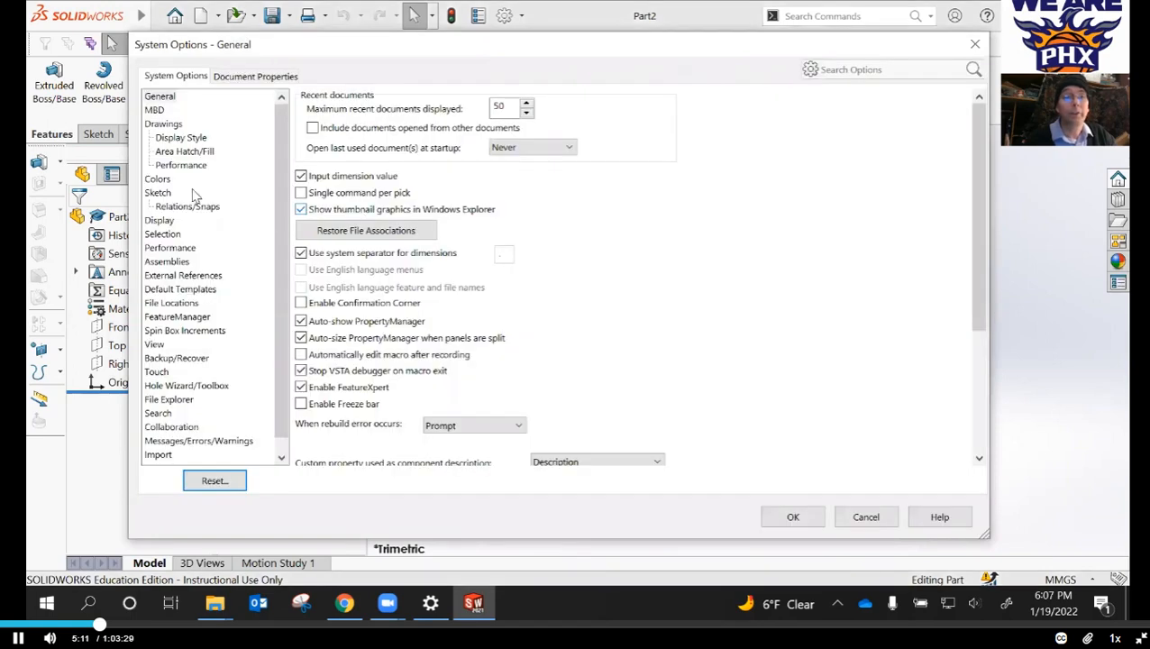
pyautogui.click(261, 77)
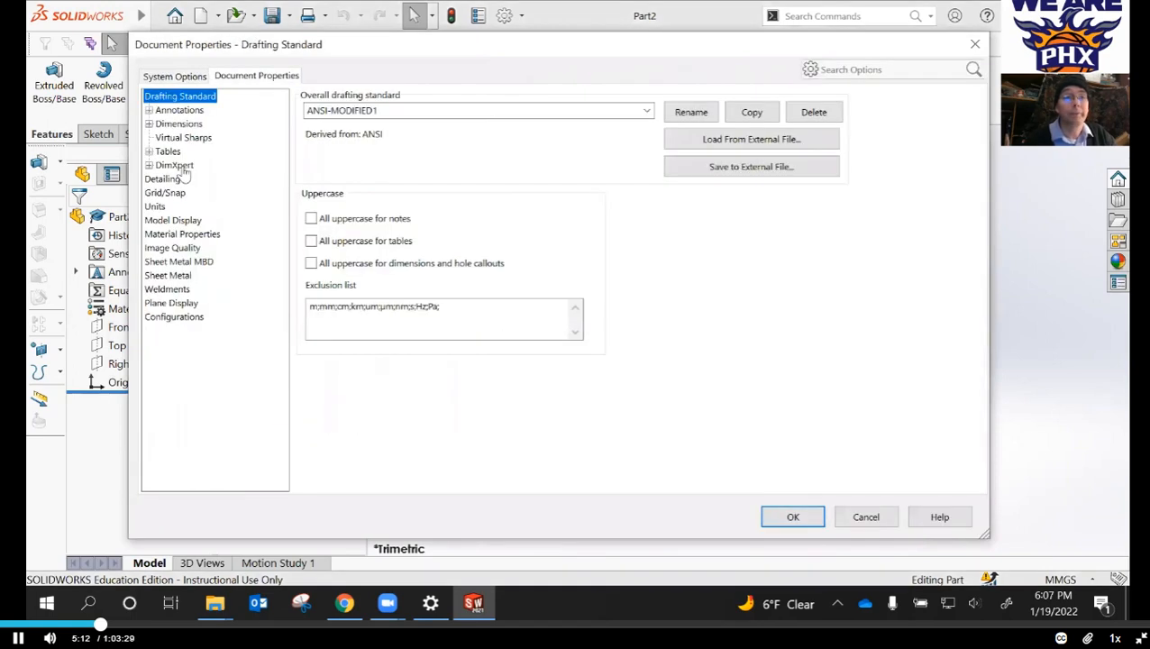
pyautogui.click(155, 207)
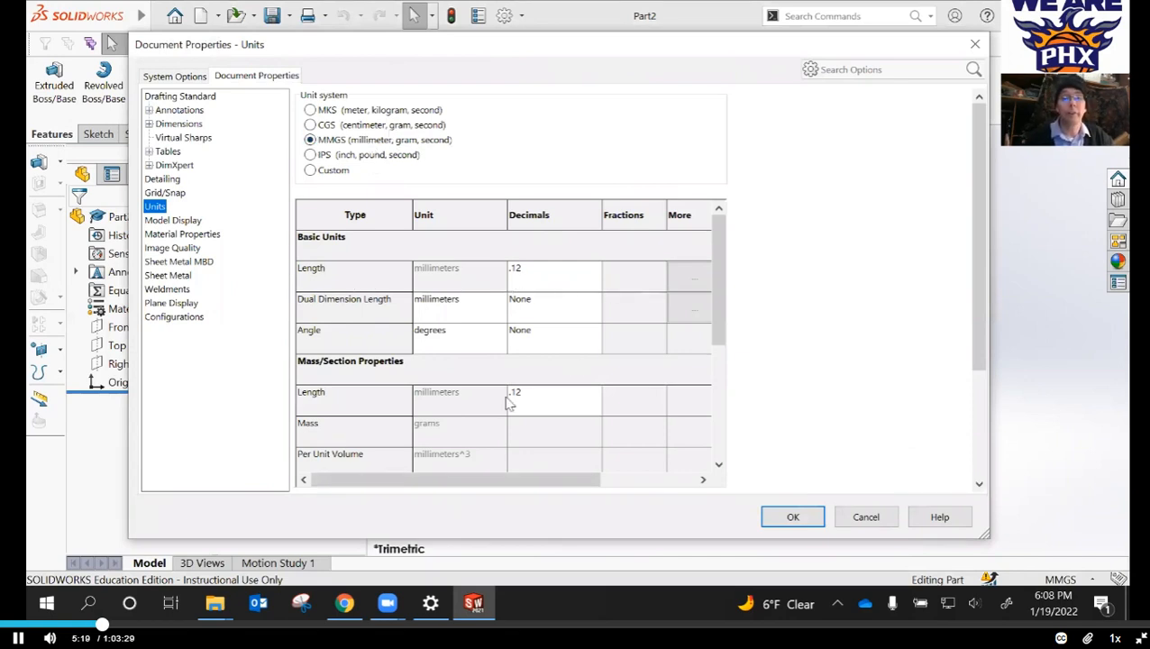
pyautogui.click(799, 510)
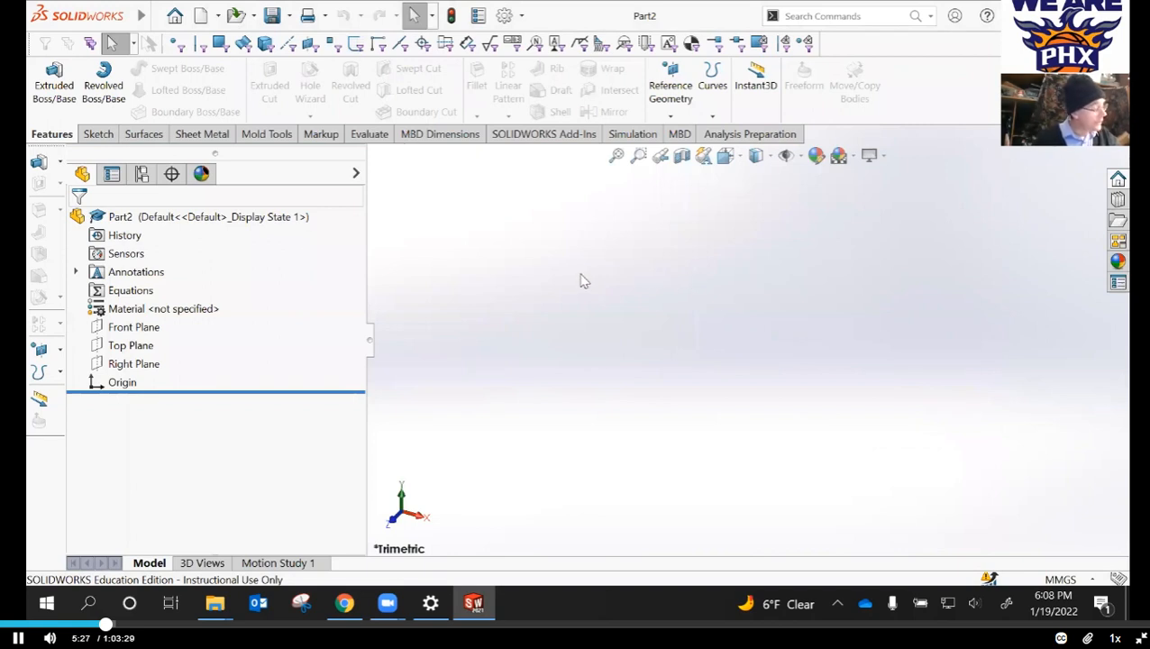
# - Start saving the part under a new name and browse to the Projects > Guide-Rod folder in 2022_Spring_ENGDESIGN-W-SOLIDWORKS 1250-55 > ENGDESIGN-W-SOLIDWORKS
pyautogui.click(289, 16)
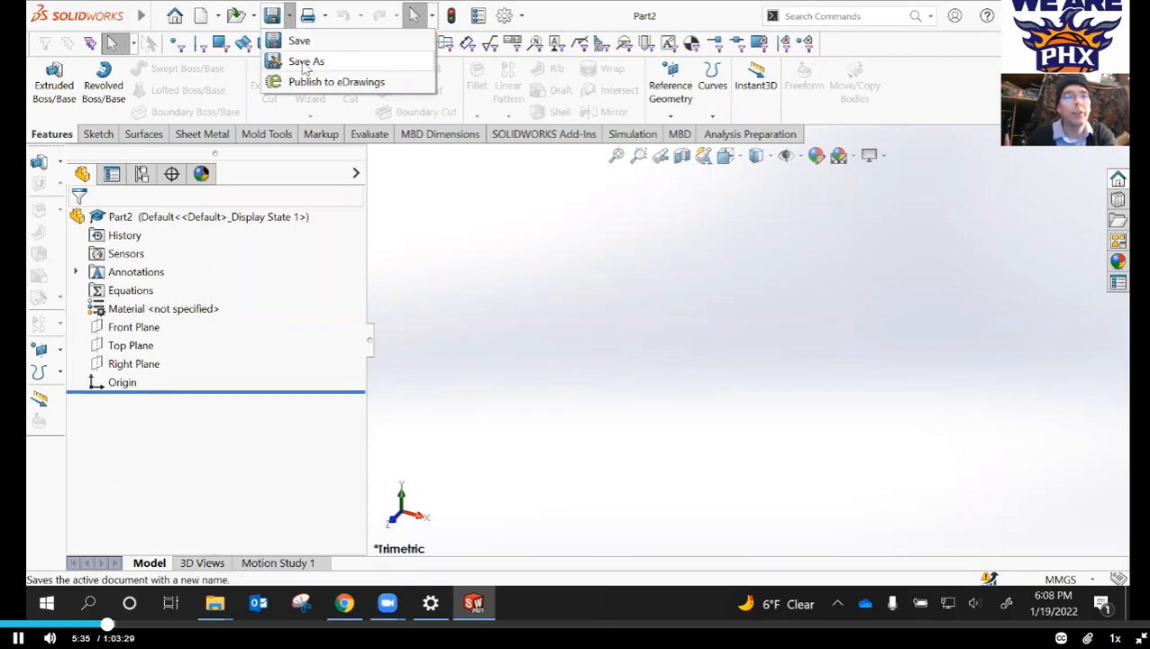
pyautogui.click(303, 62)
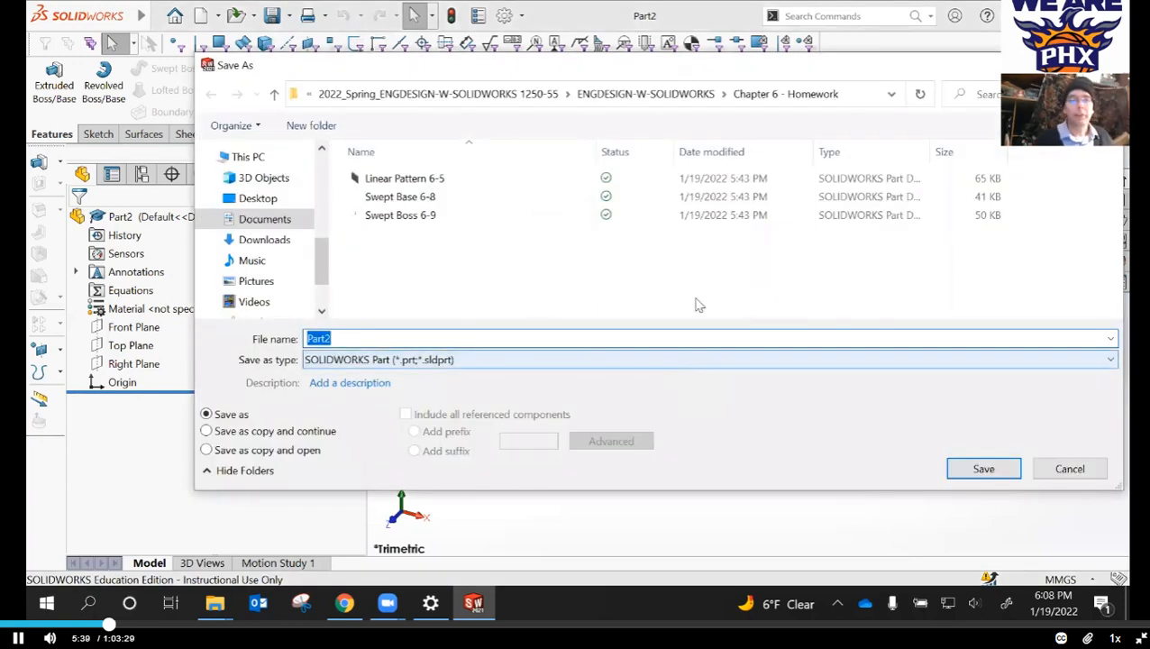
pyautogui.click(260, 219)
pyautogui.click(395, 199)
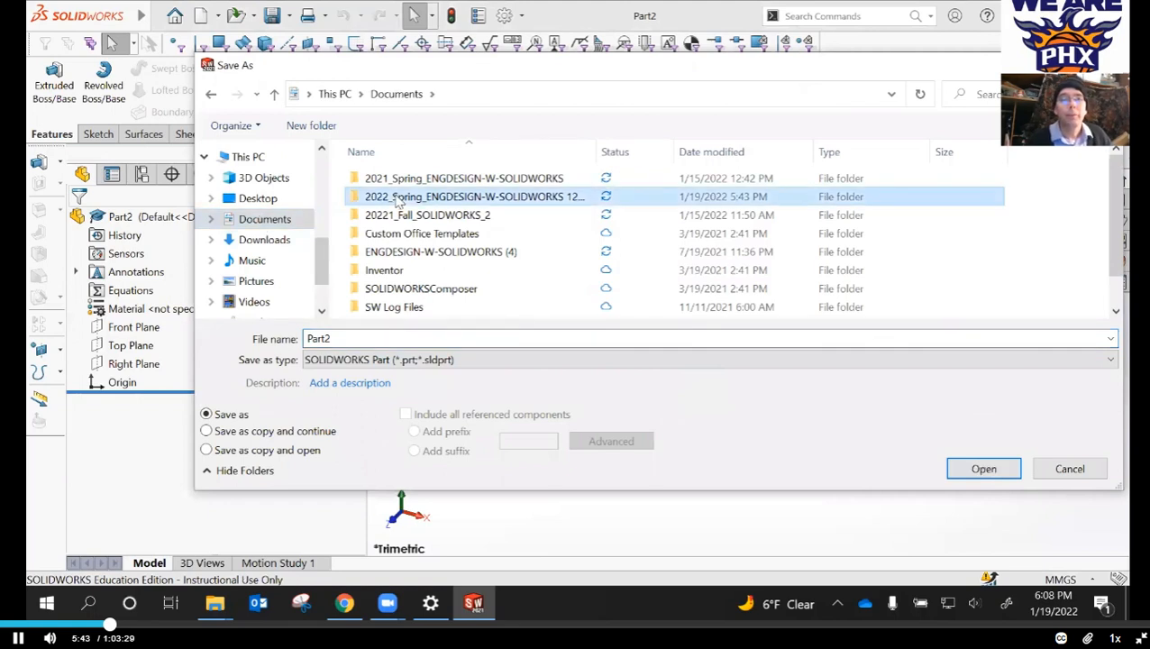
pyautogui.doubleClick(397, 201)
pyautogui.doubleClick(415, 198)
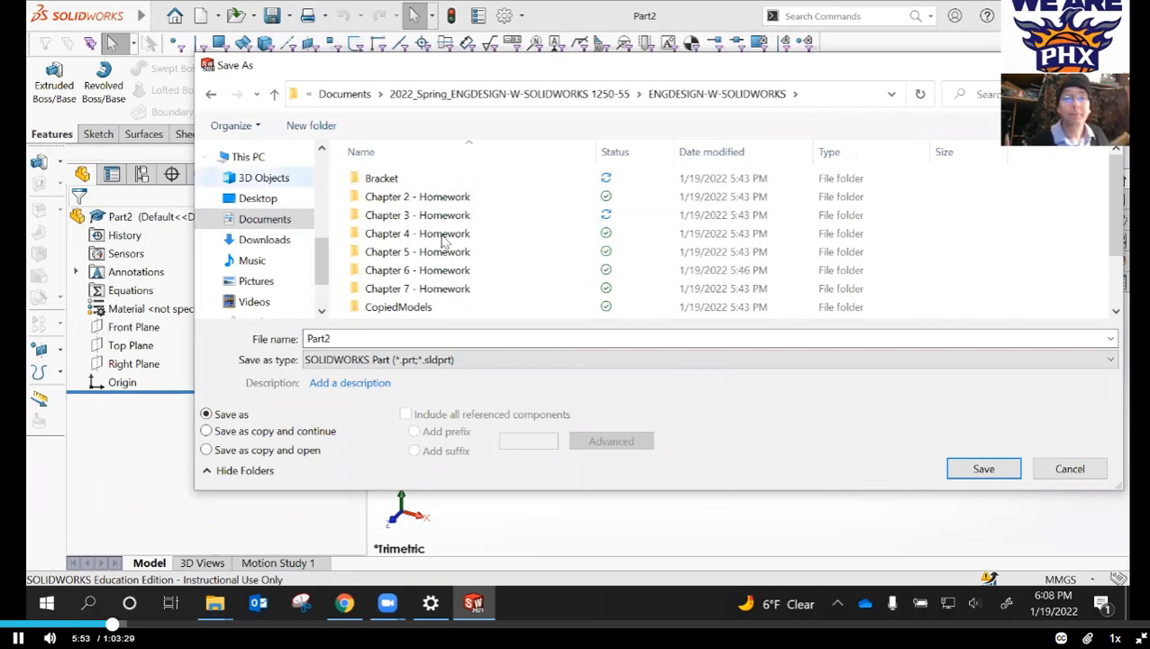
pyautogui.scroll(-2, 449, 238)
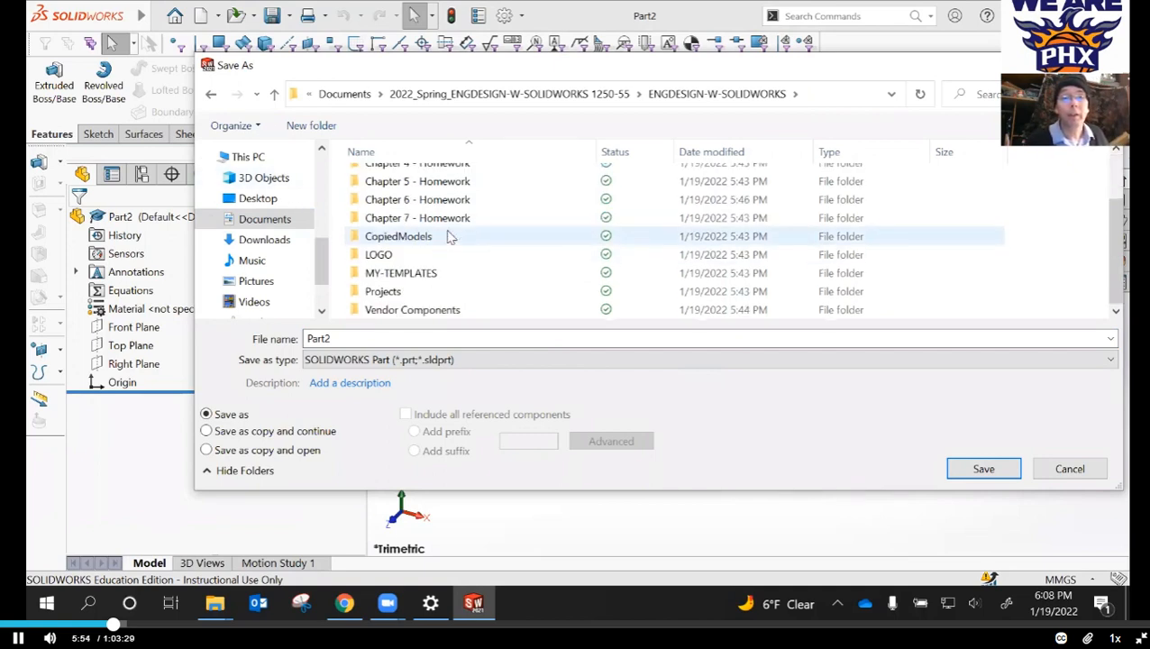
pyautogui.doubleClick(377, 292)
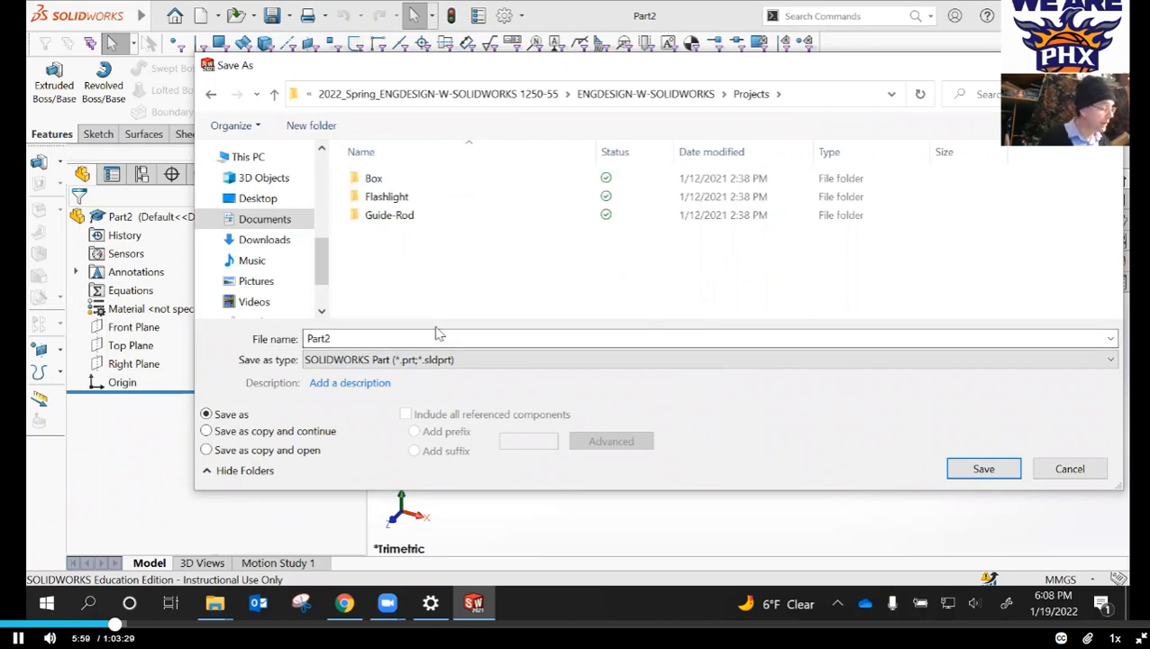
pyautogui.click(390, 219)
pyautogui.doubleClick(390, 217)
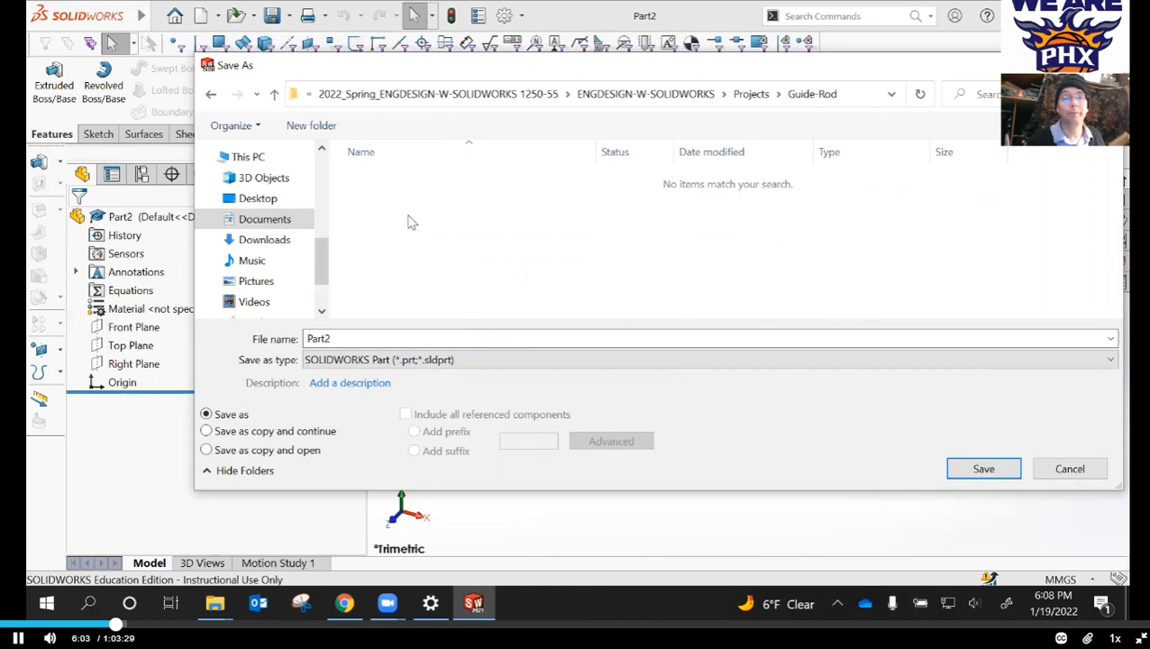
# - Save the part as ROD with the description "ROD 10MM DIA x 100MM"
pyautogui.moveTo(343, 338); pyautogui.dragTo(307, 335)
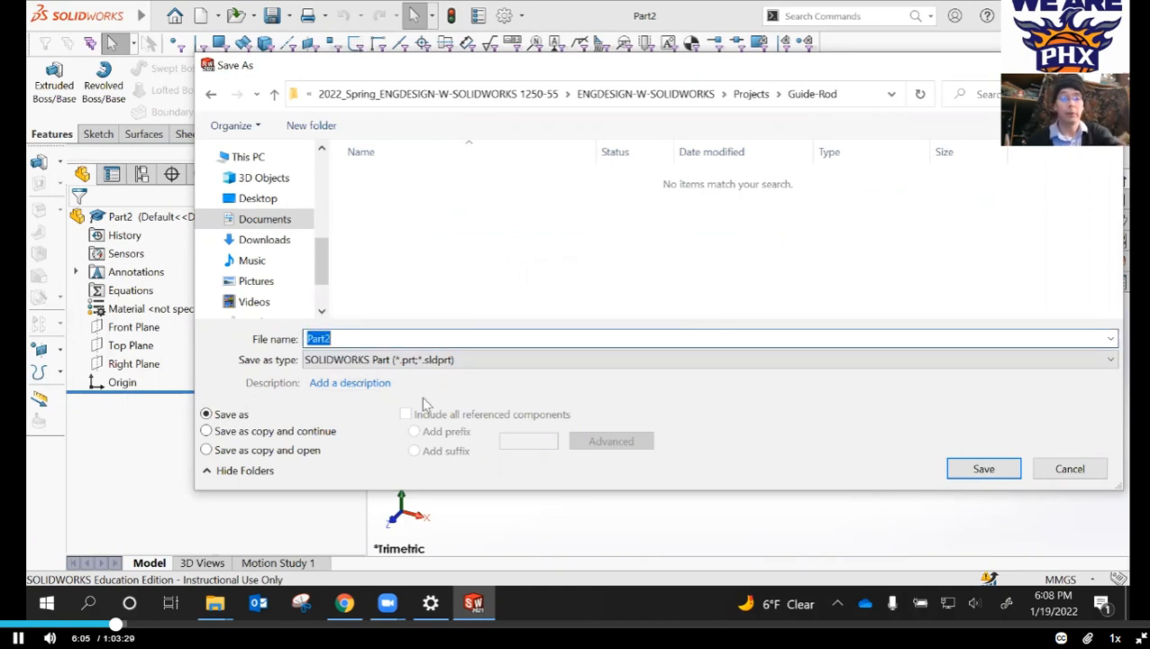
pyautogui.write('R')
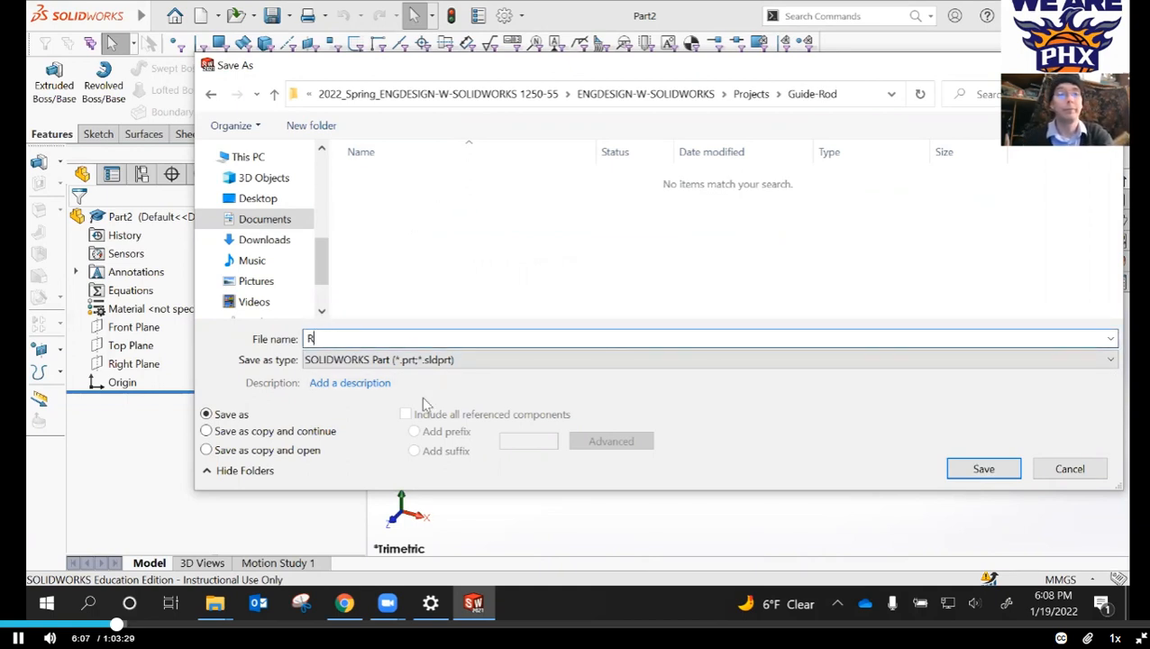
pyautogui.write('OD')
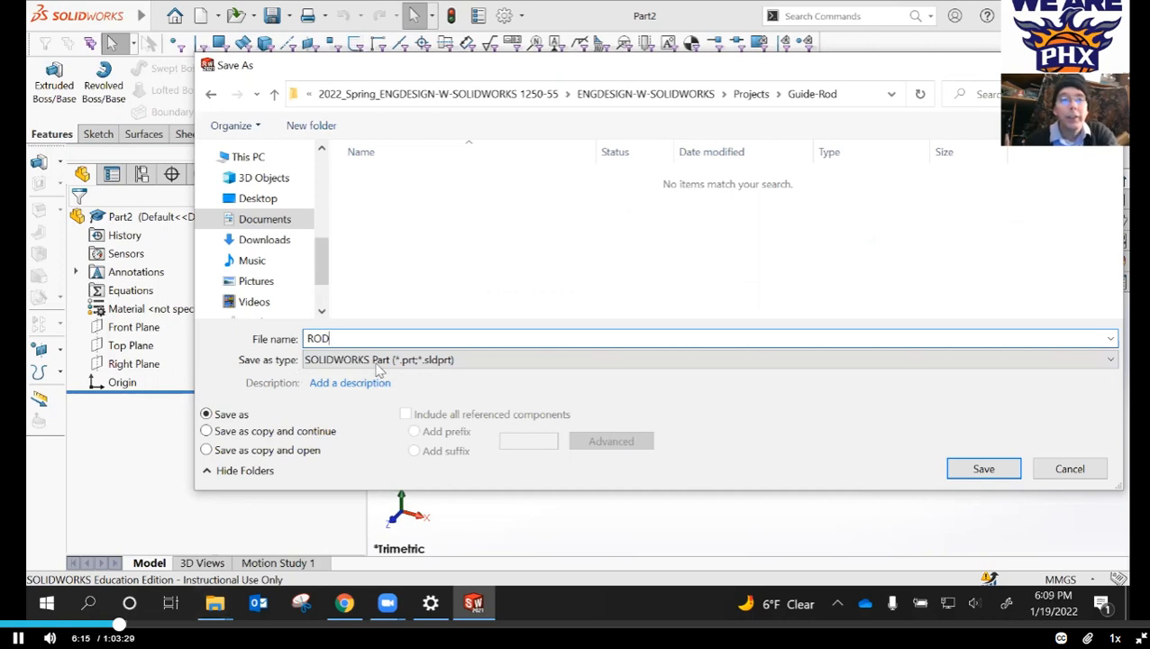
pyautogui.click(344, 382)
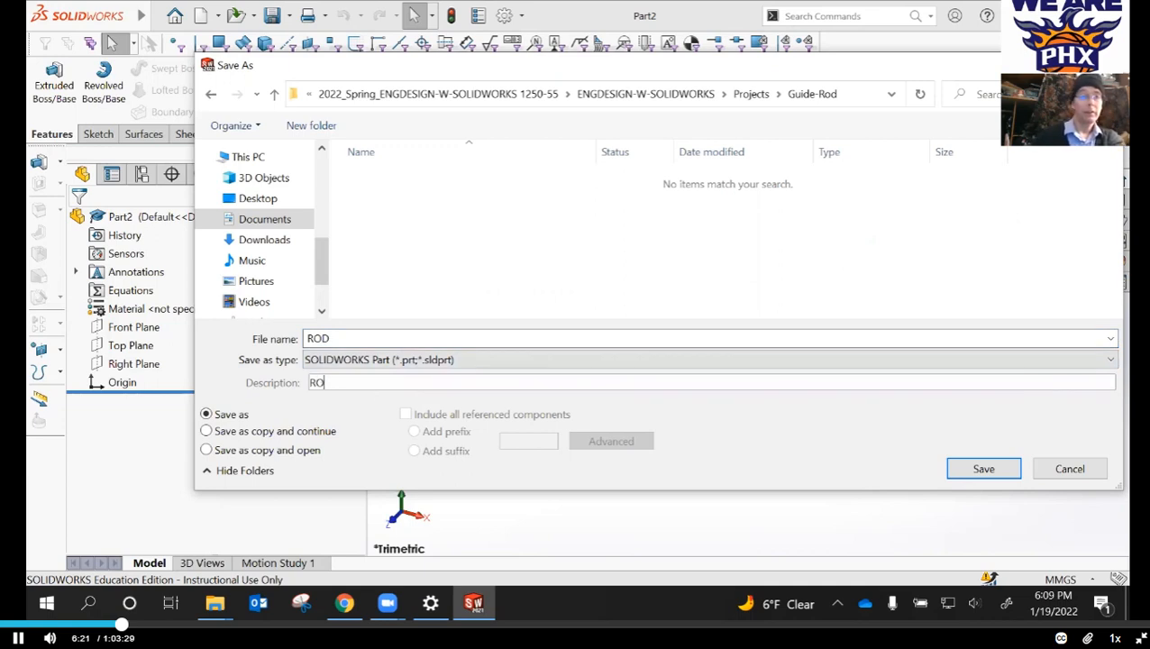
pyautogui.write('ROD 10MM')
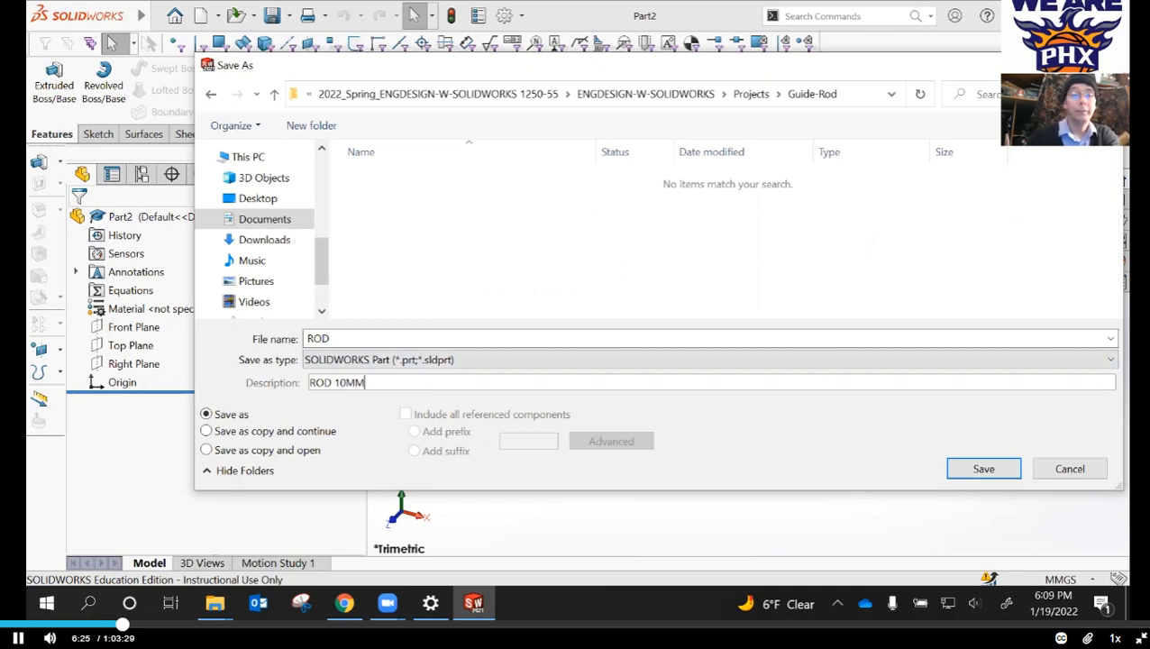
pyautogui.write(' DIA')
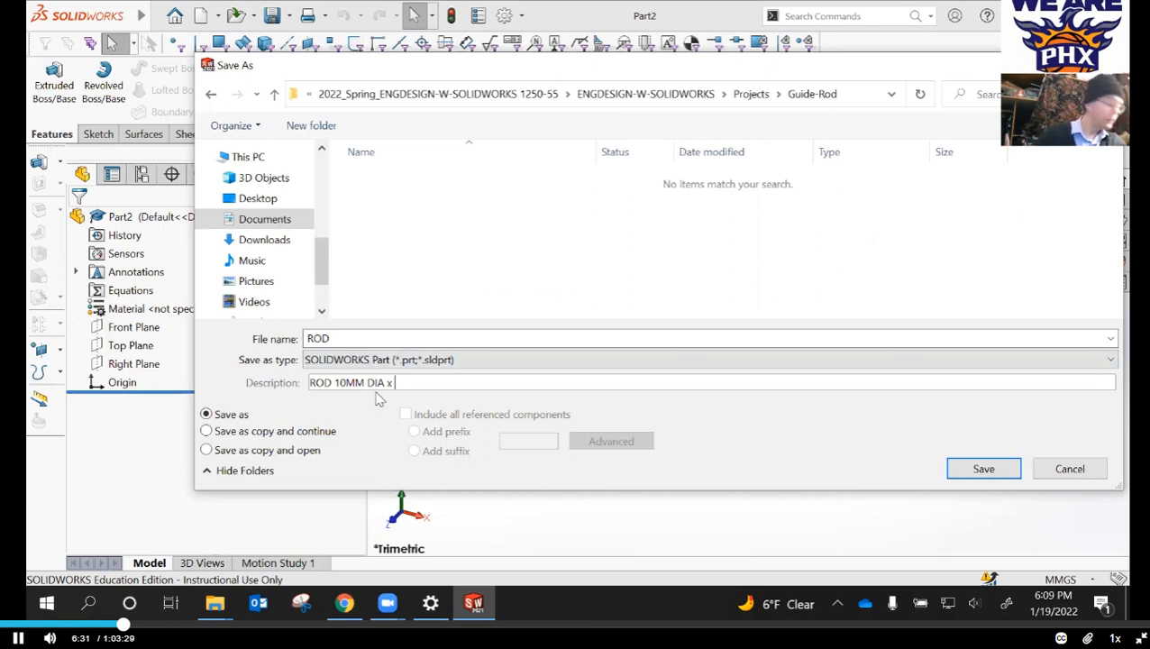
pyautogui.write('x 100MM')
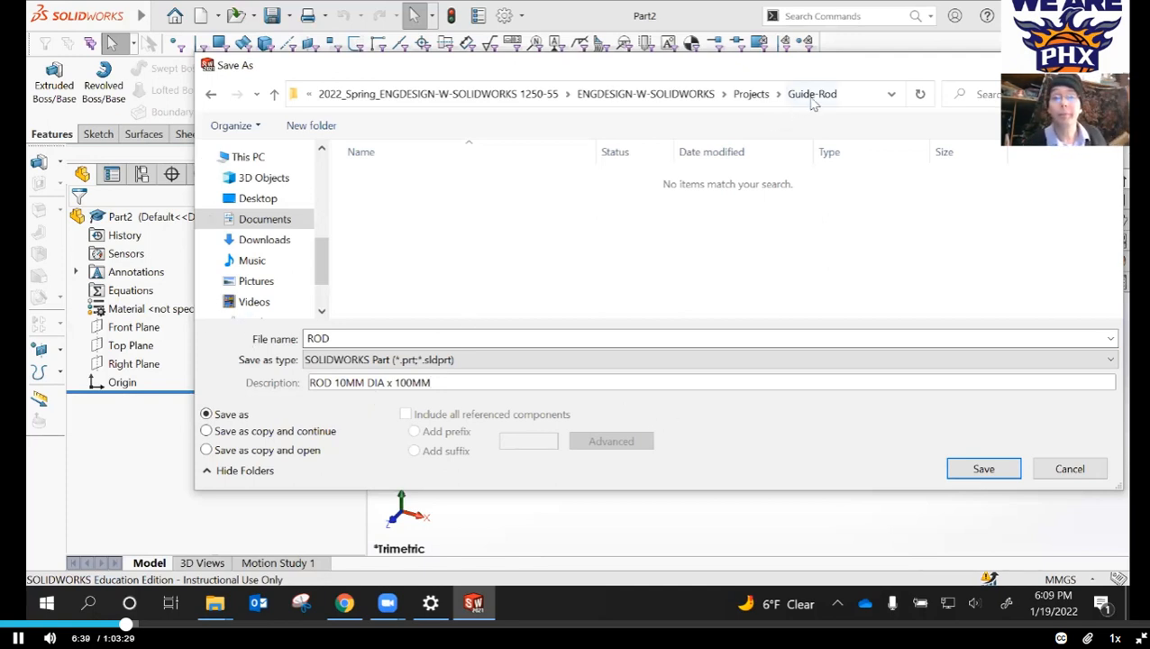
pyautogui.click(984, 470)
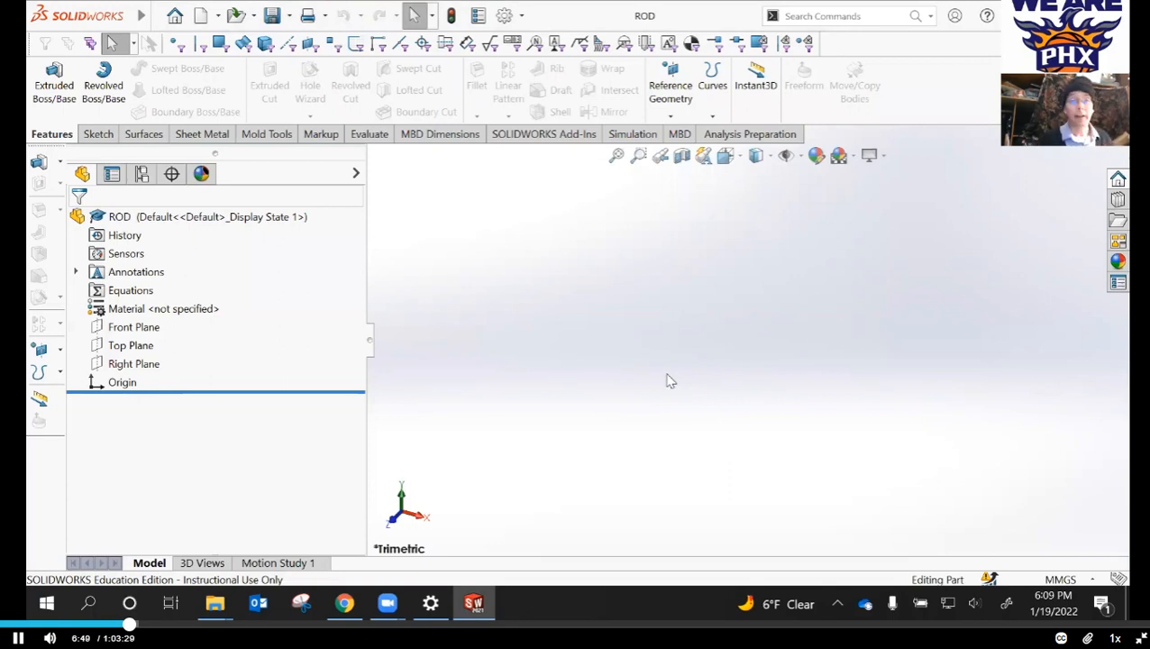
# - Sketch a circle about 127 mm in diameter on the Front Plane, centred on the origin
pyautogui.rightClick(133, 329)
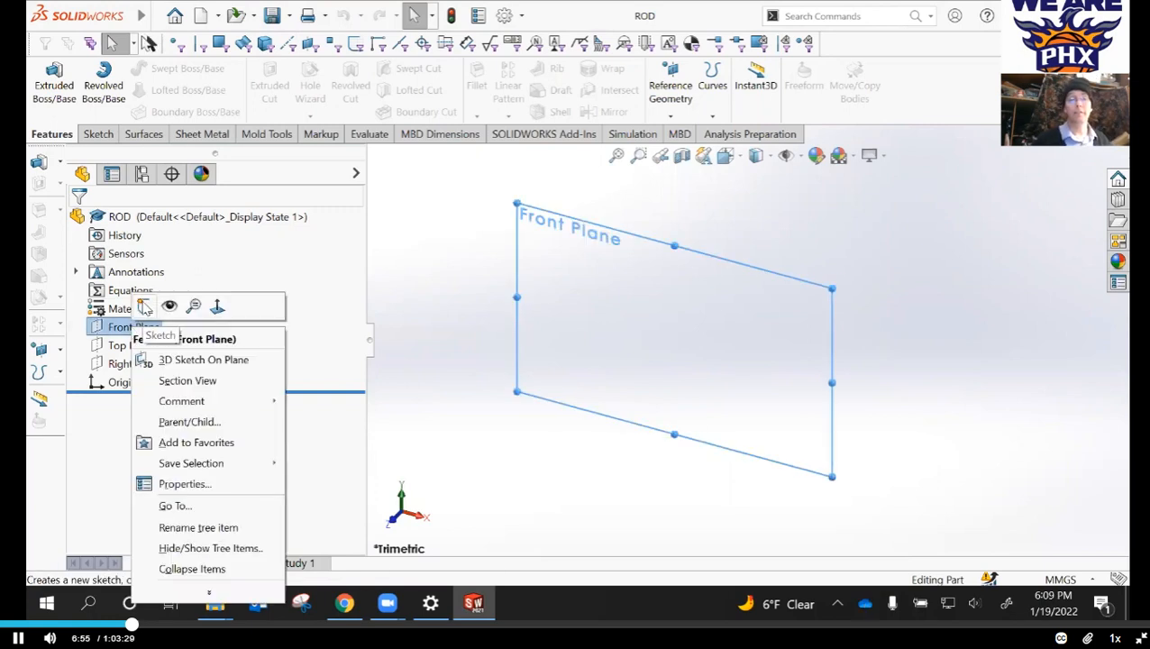
pyautogui.click(144, 309)
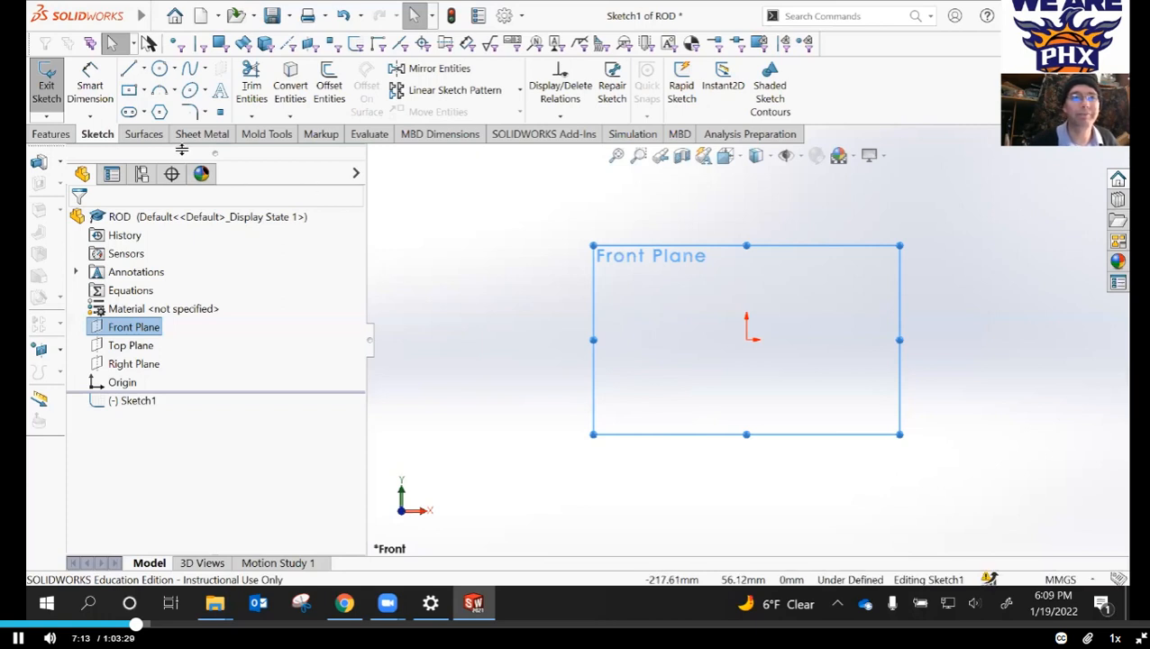
pyautogui.click(159, 69)
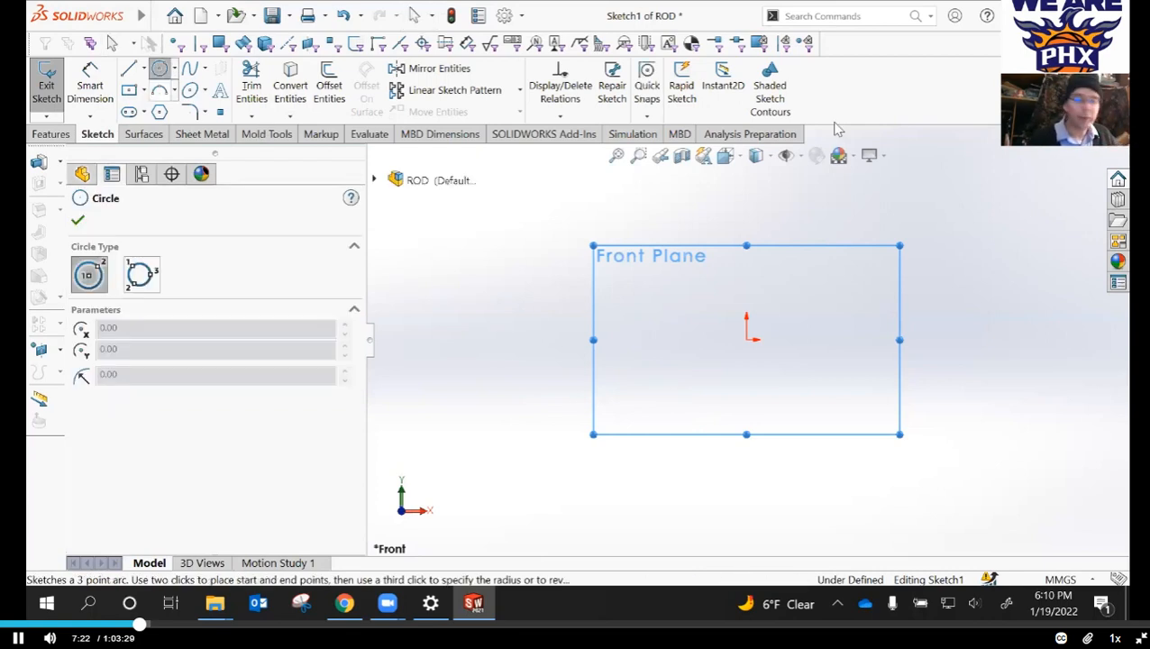
pyautogui.click(751, 356)
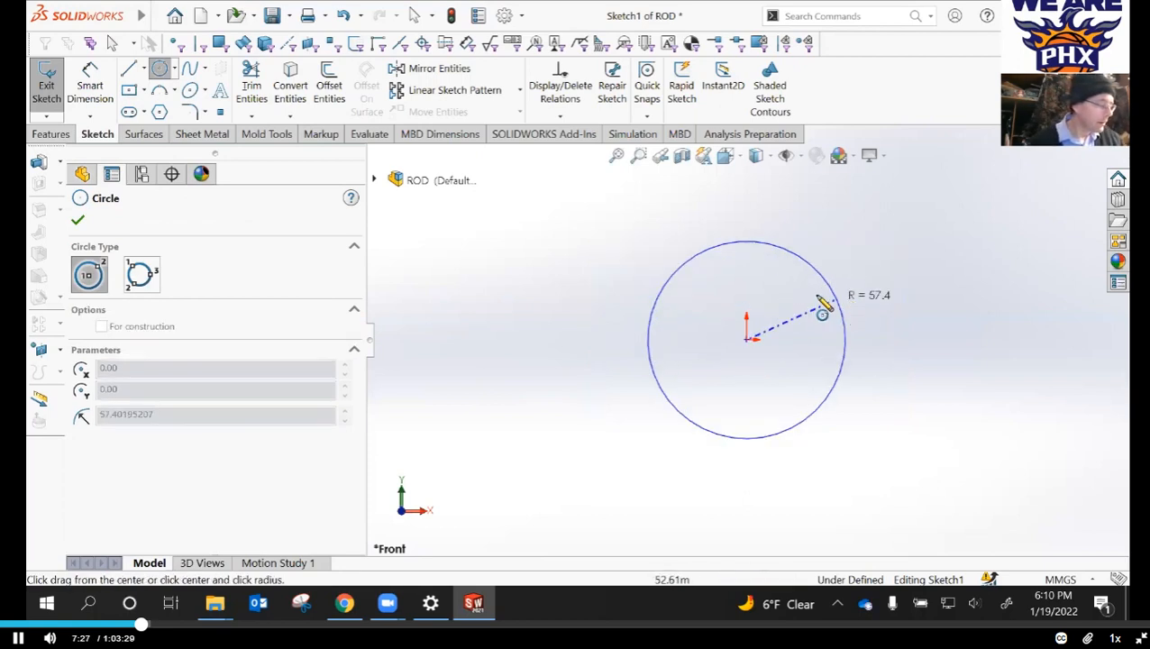
pyautogui.click(837, 287)
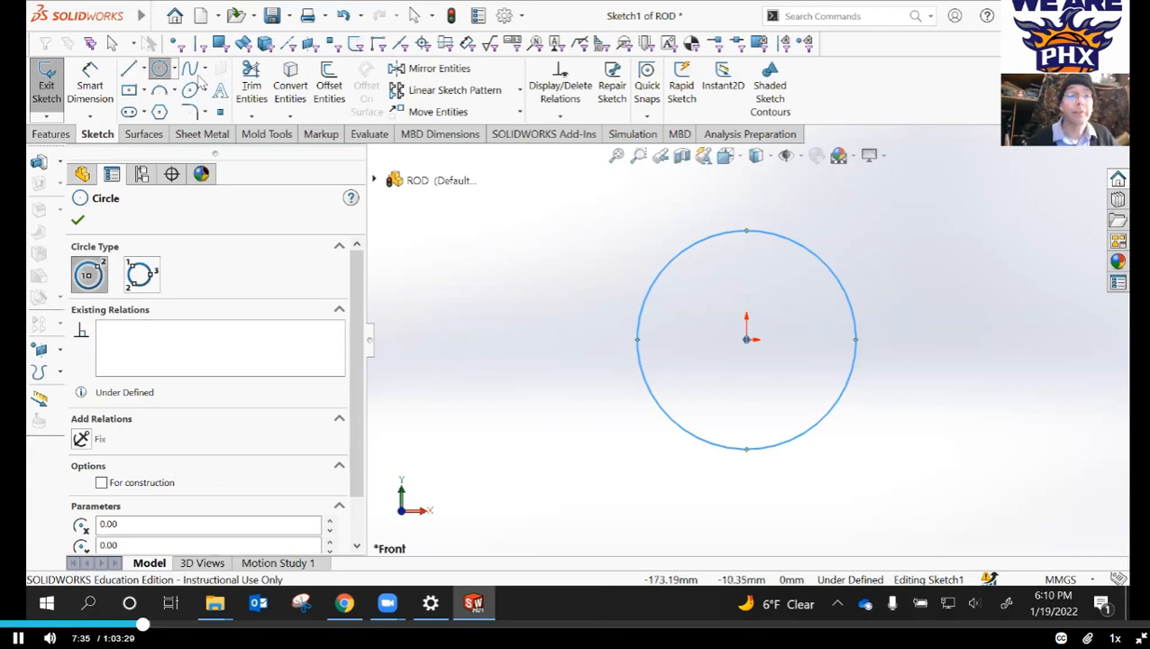
# - Dimension the circle's diameter and set it to 10 mm
pyautogui.click(91, 86)
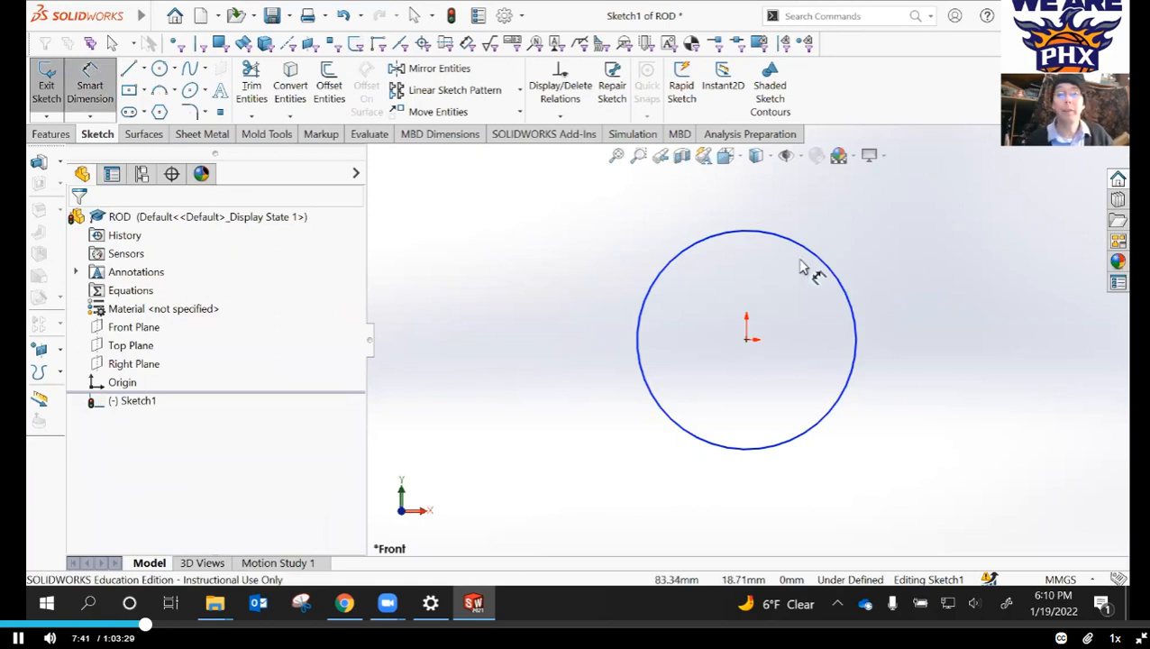
pyautogui.click(834, 273)
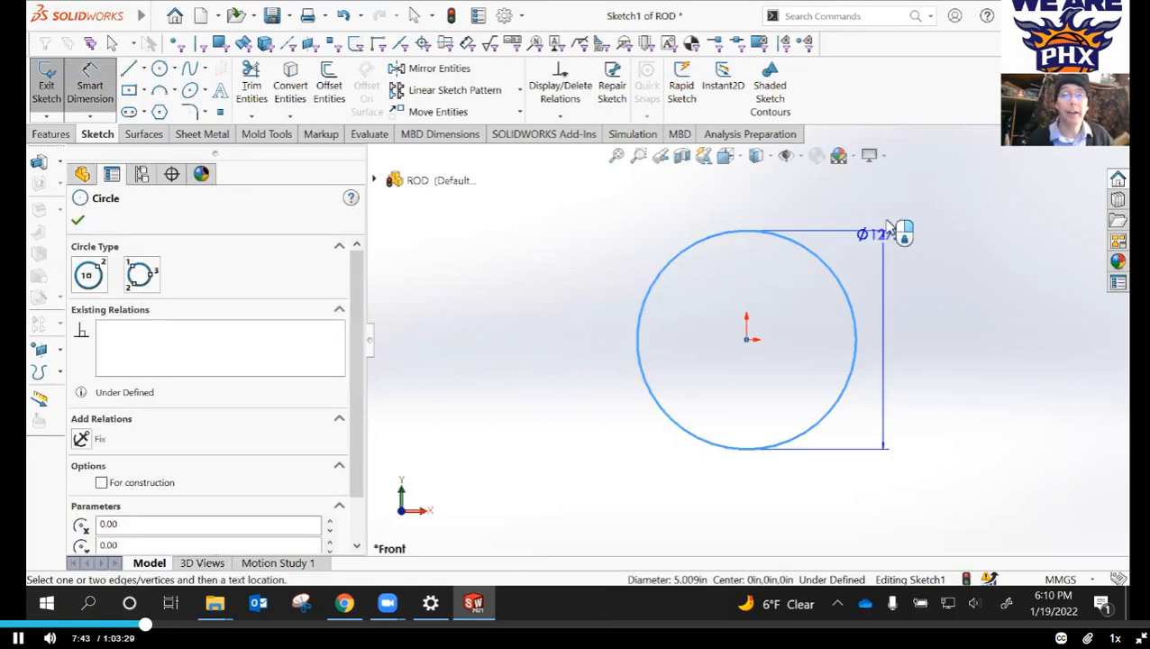
pyautogui.click(911, 302)
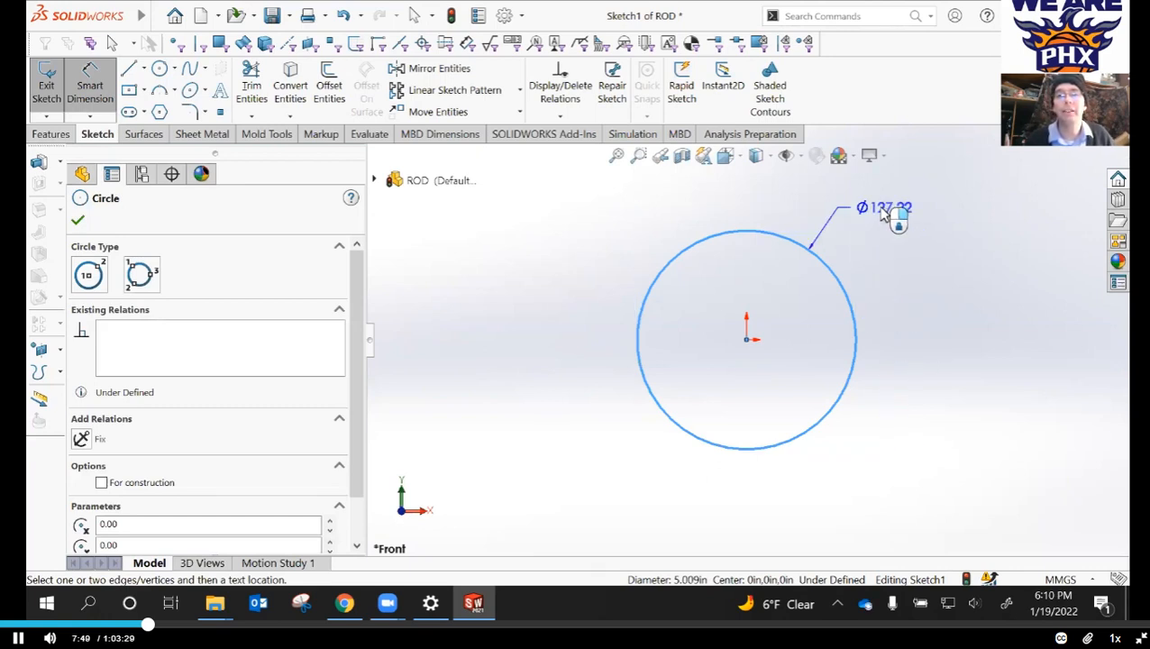
pyautogui.click(887, 222)
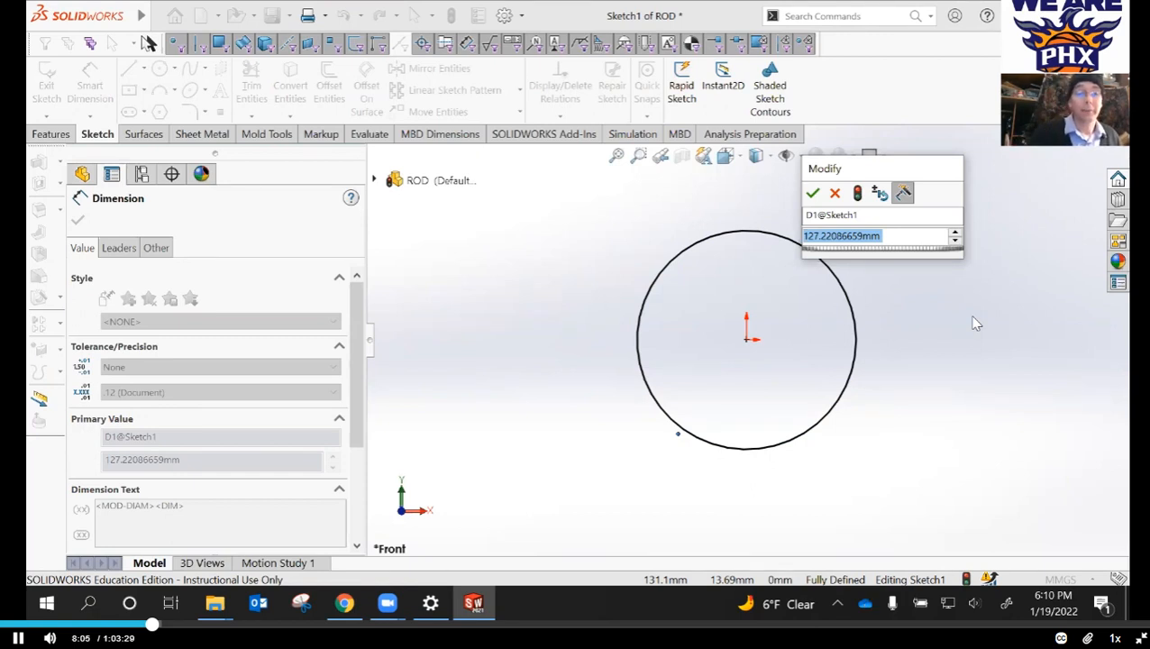
pyautogui.write('10')
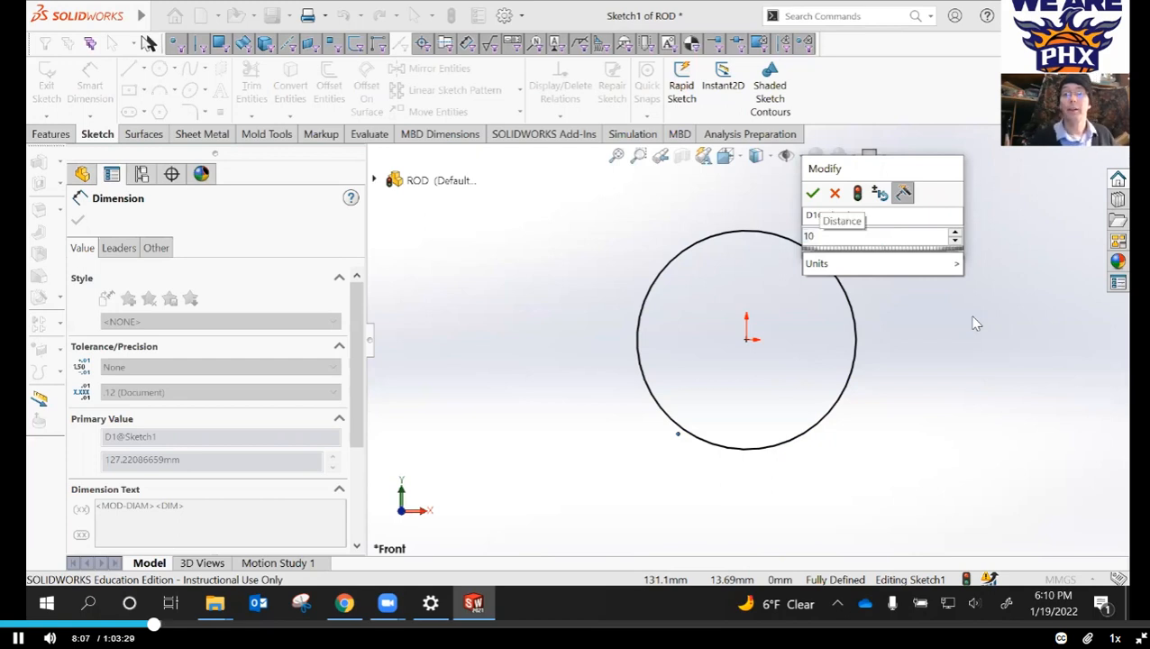
pyautogui.press('Return')
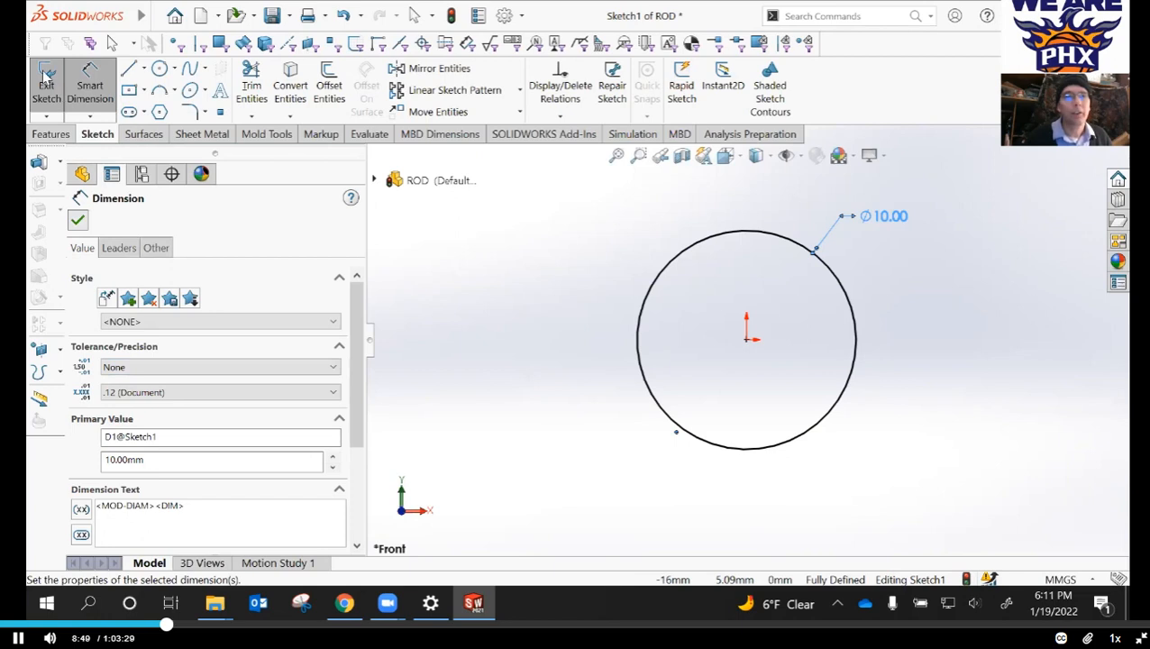
pyautogui.press('Escape')
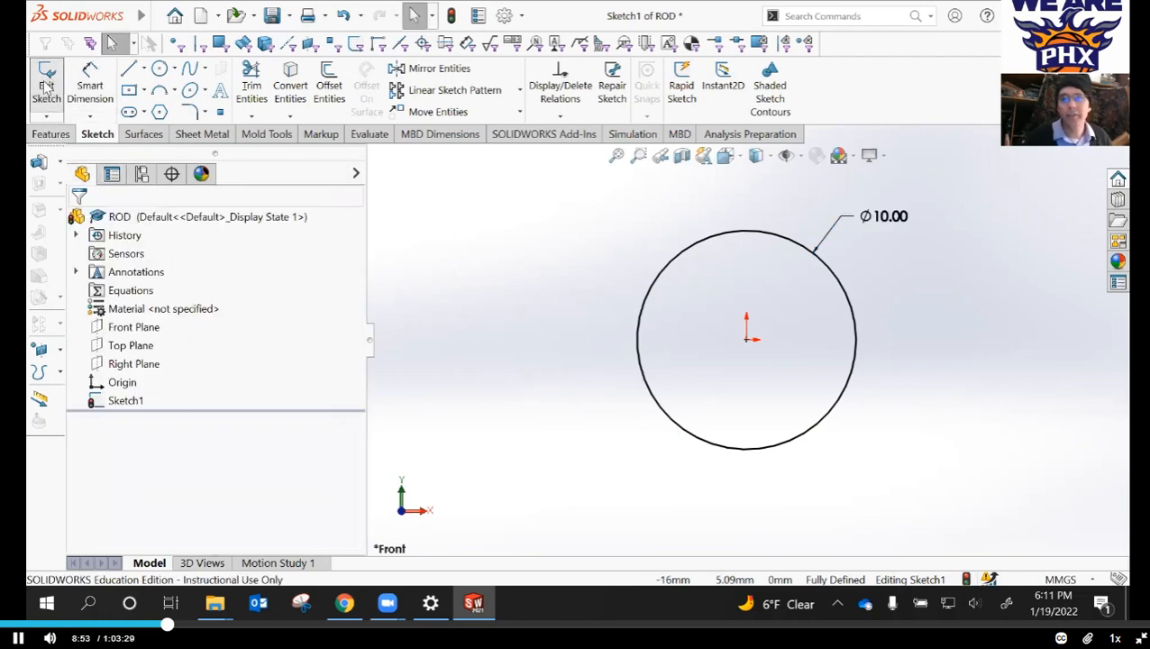
# - Extrude the 10 mm circle as a blind boss 100 mm deep from the sketch plane, keeping the default direction
pyautogui.click(52, 135)
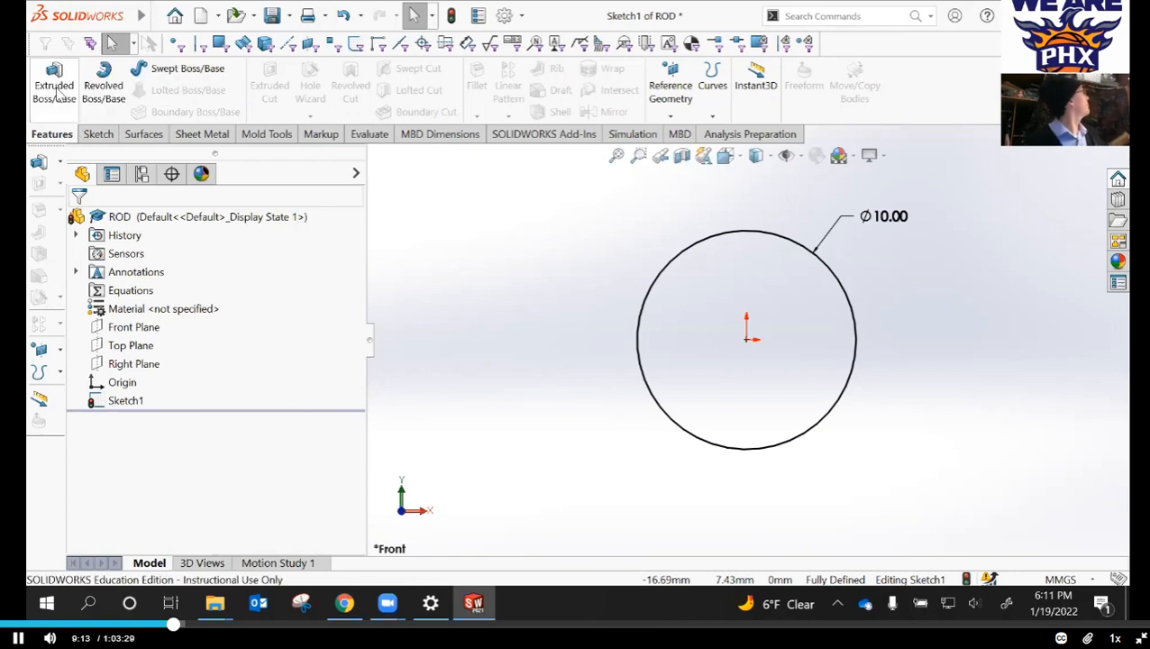
pyautogui.click(56, 86)
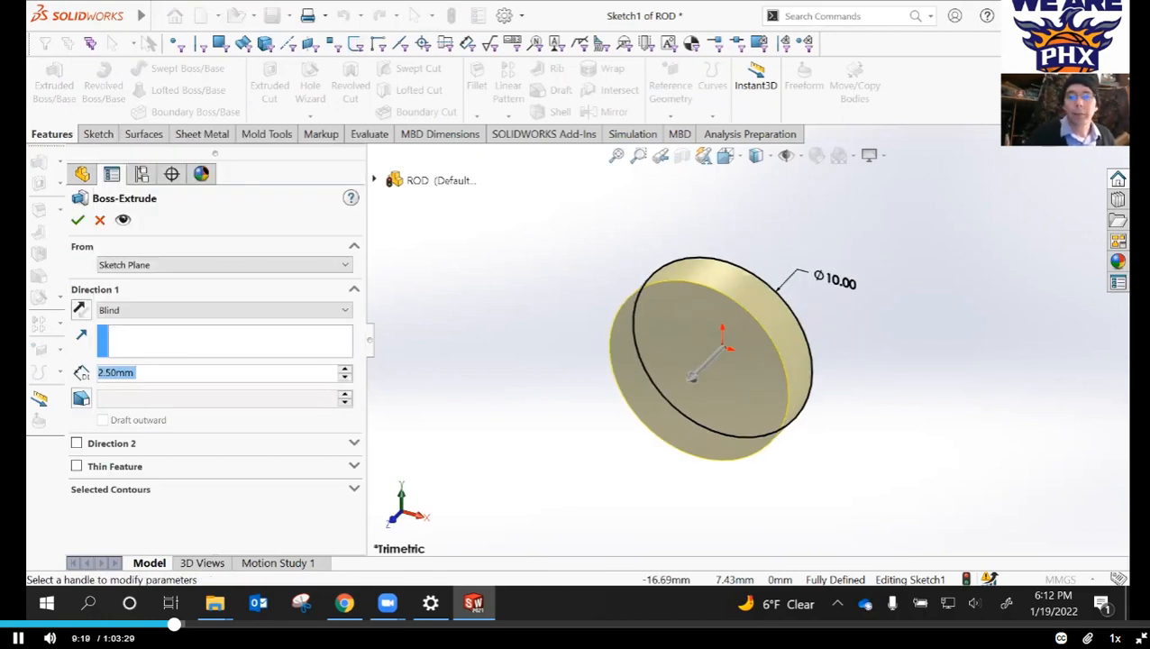
pyautogui.write('100')
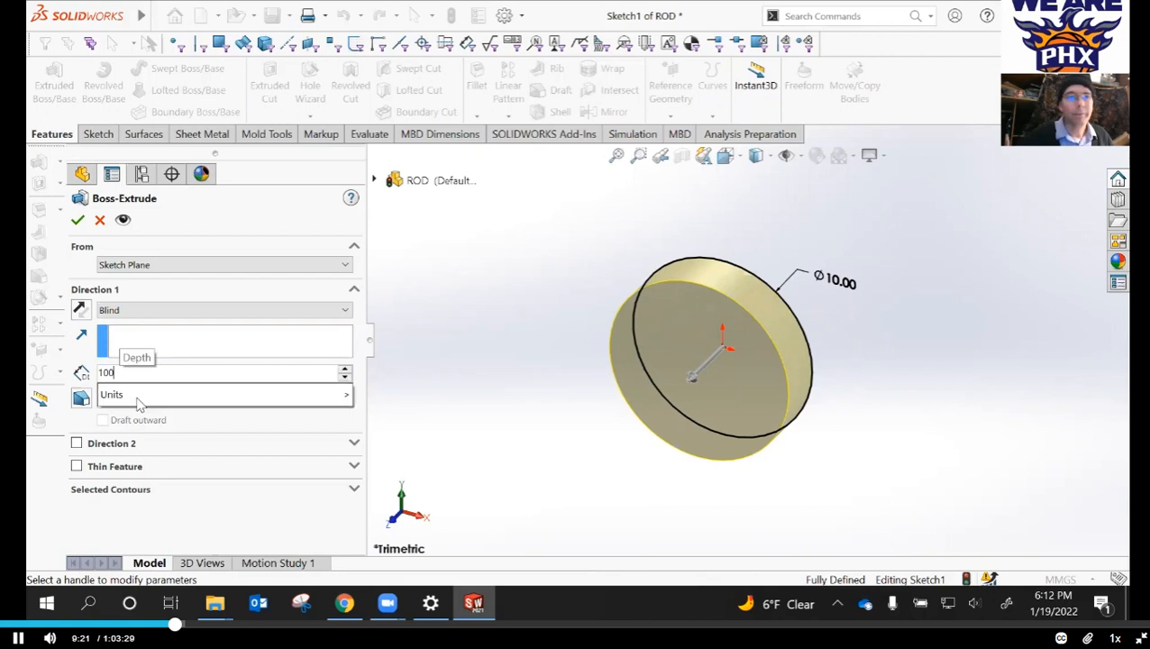
pyautogui.press('Return')
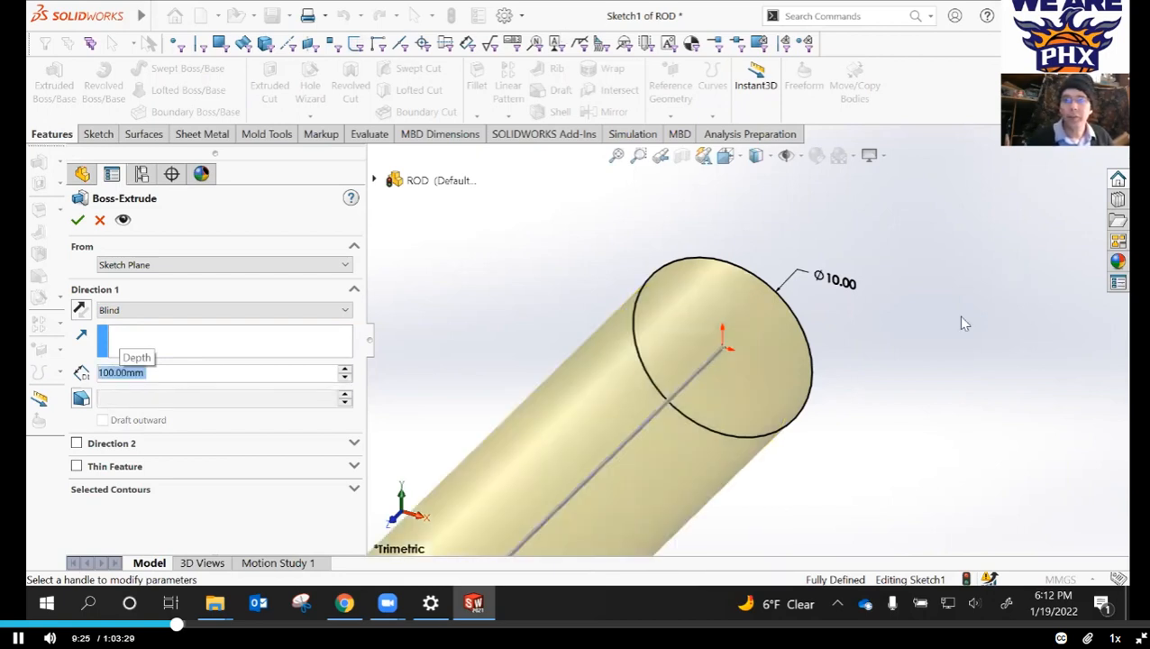
pyautogui.scroll(10, 693, 402)
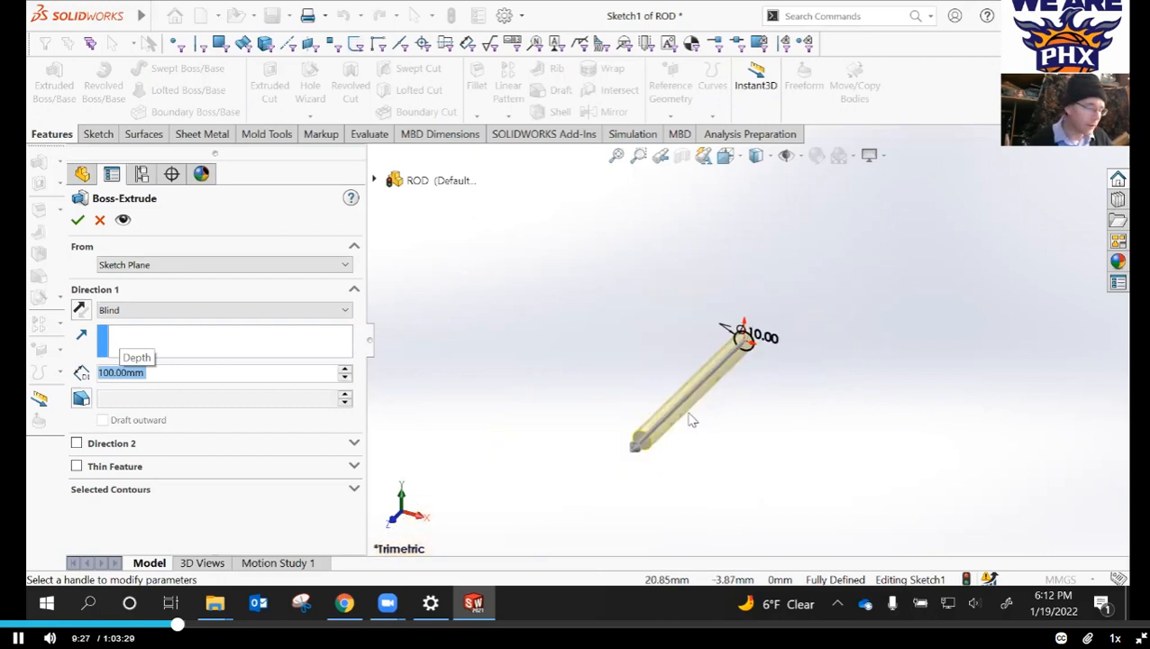
pyautogui.scroll(-3, 691, 418)
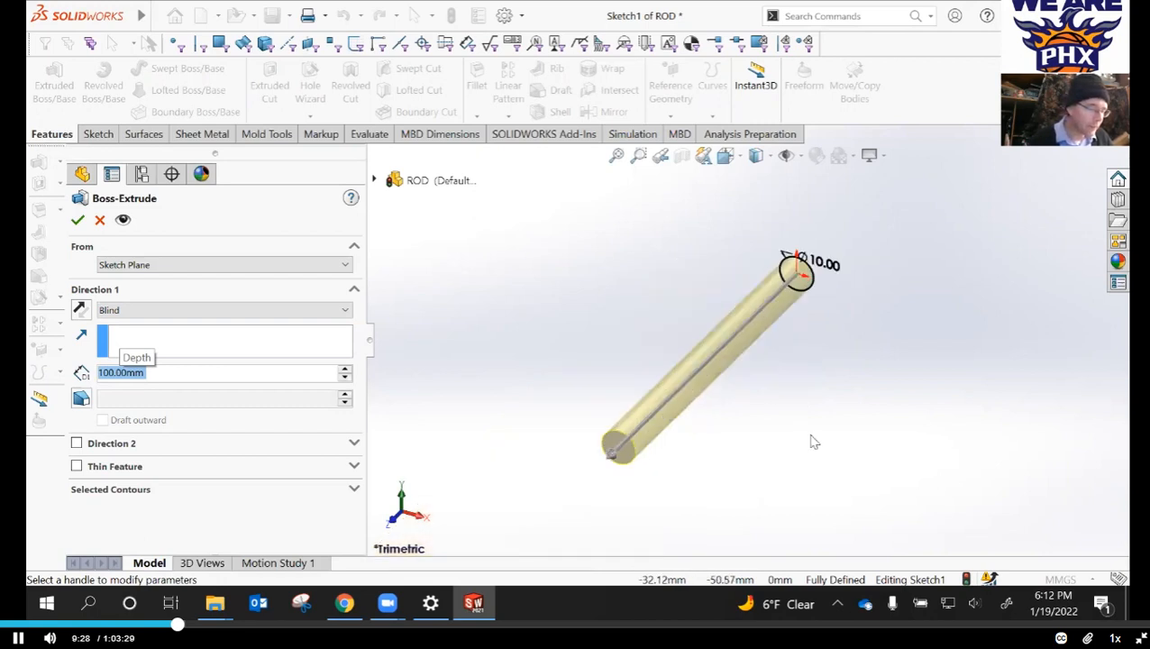
pyautogui.click(80, 309)
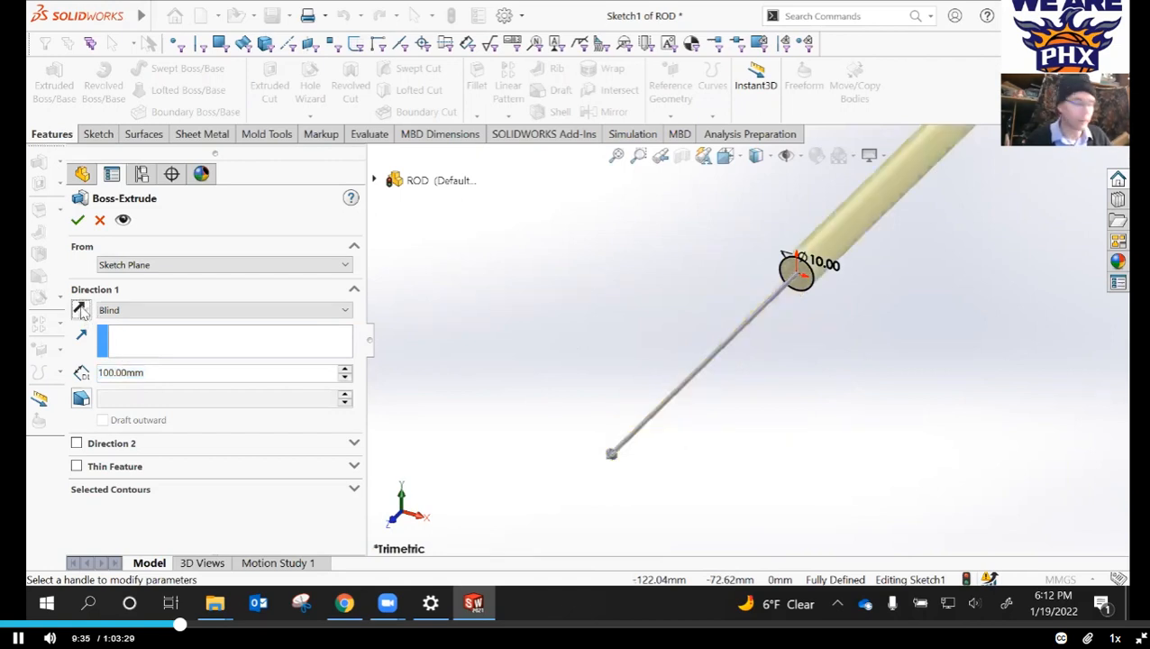
pyautogui.click(80, 309)
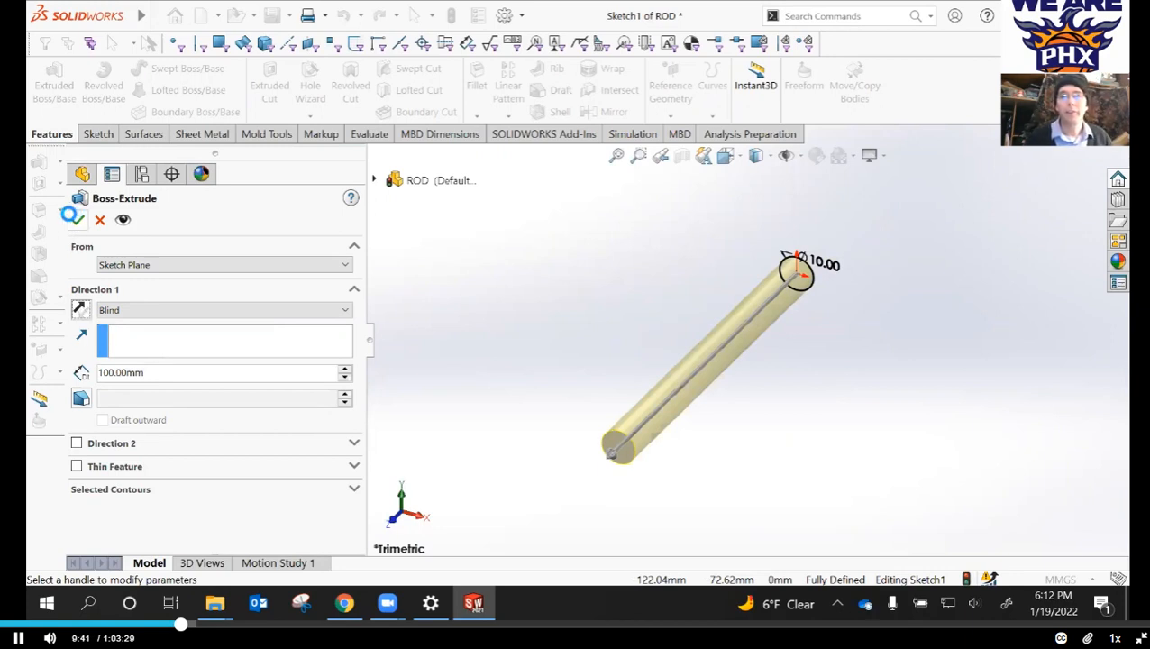
pyautogui.press('Return')
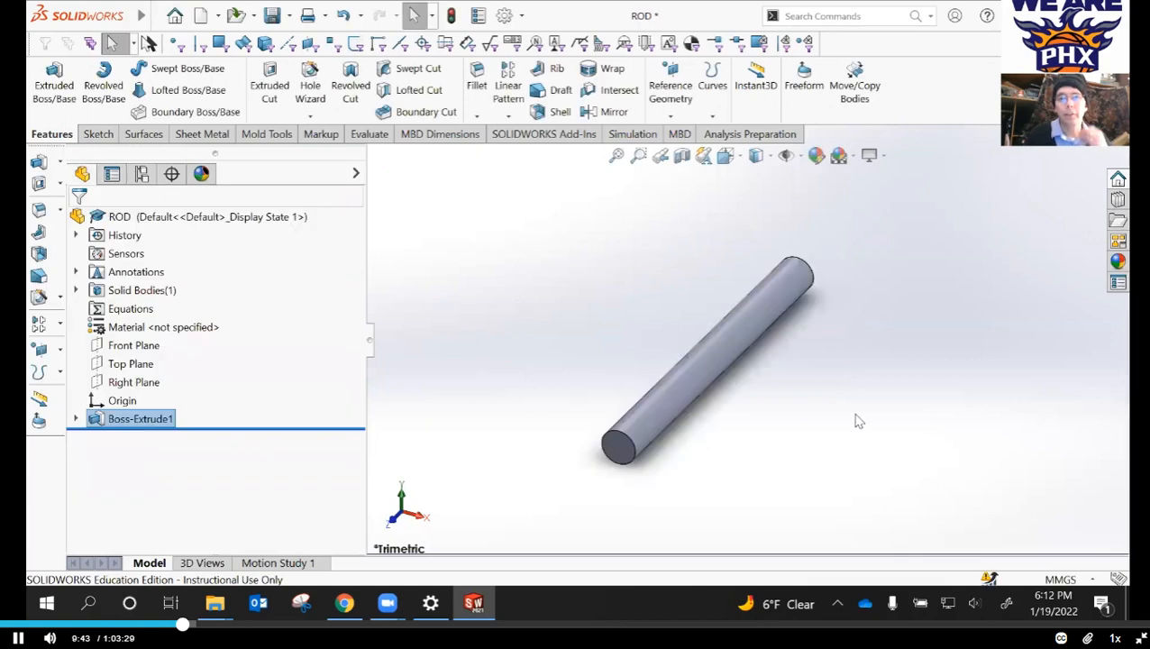
# - Rename the rod's extrude feature to BASE EXTRUDE
pyautogui.click(140, 420)
pyautogui.click(139, 419)
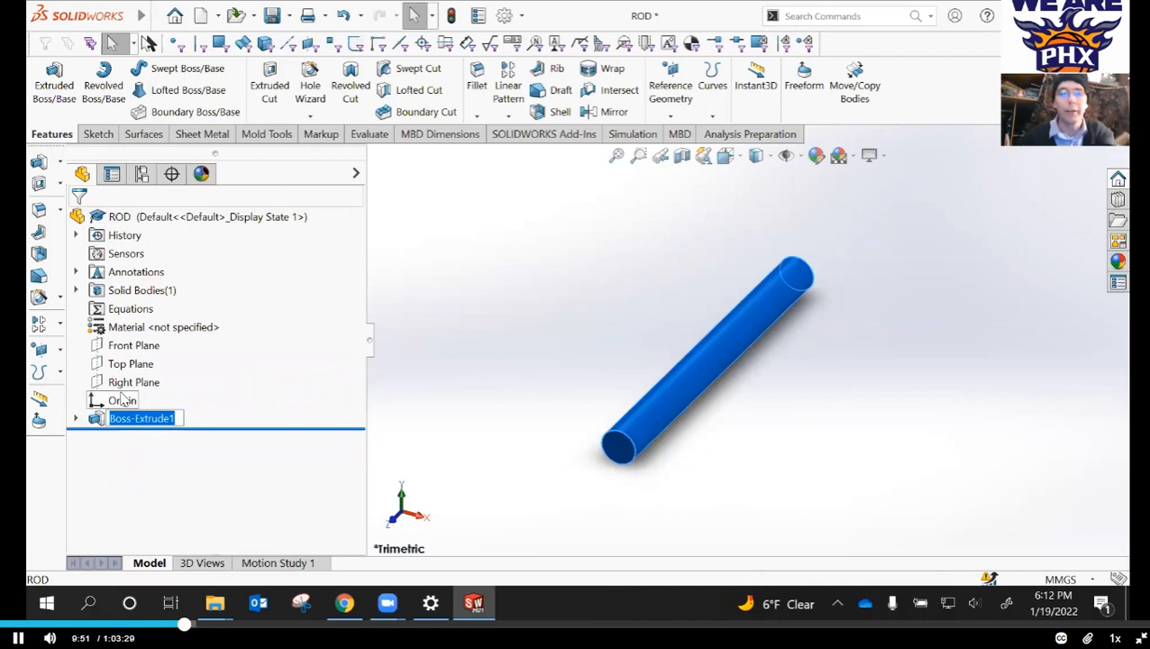
pyautogui.write('BASE EXTR')
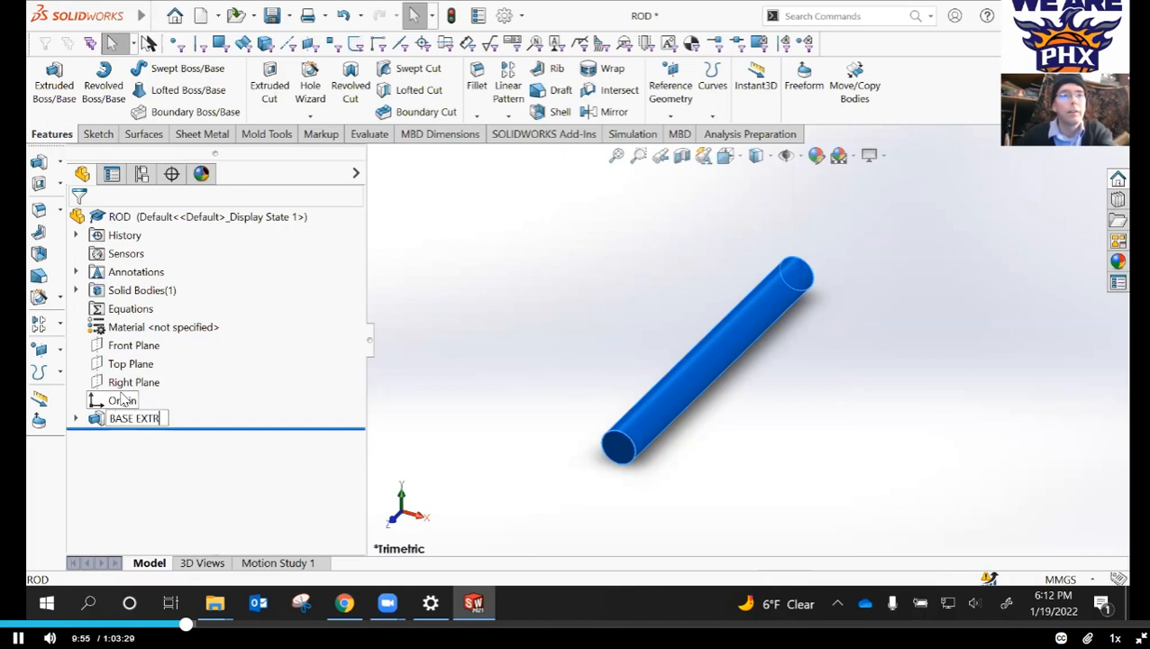
pyautogui.write('UDE')
pyautogui.press('Return')
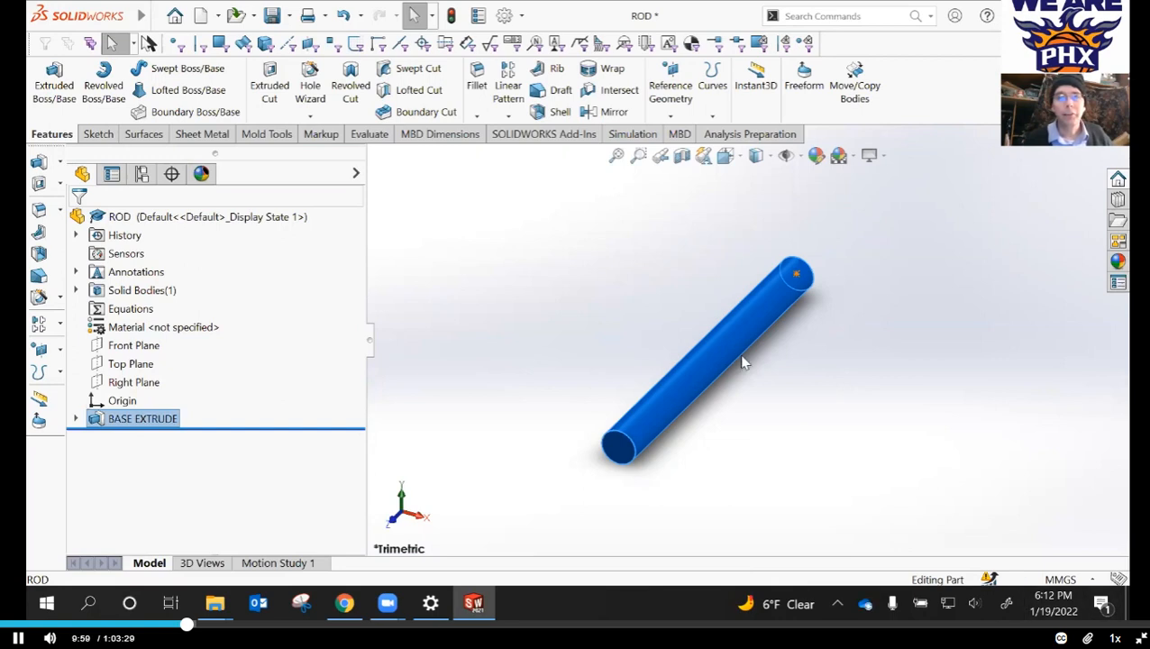
pyautogui.click(474, 279)
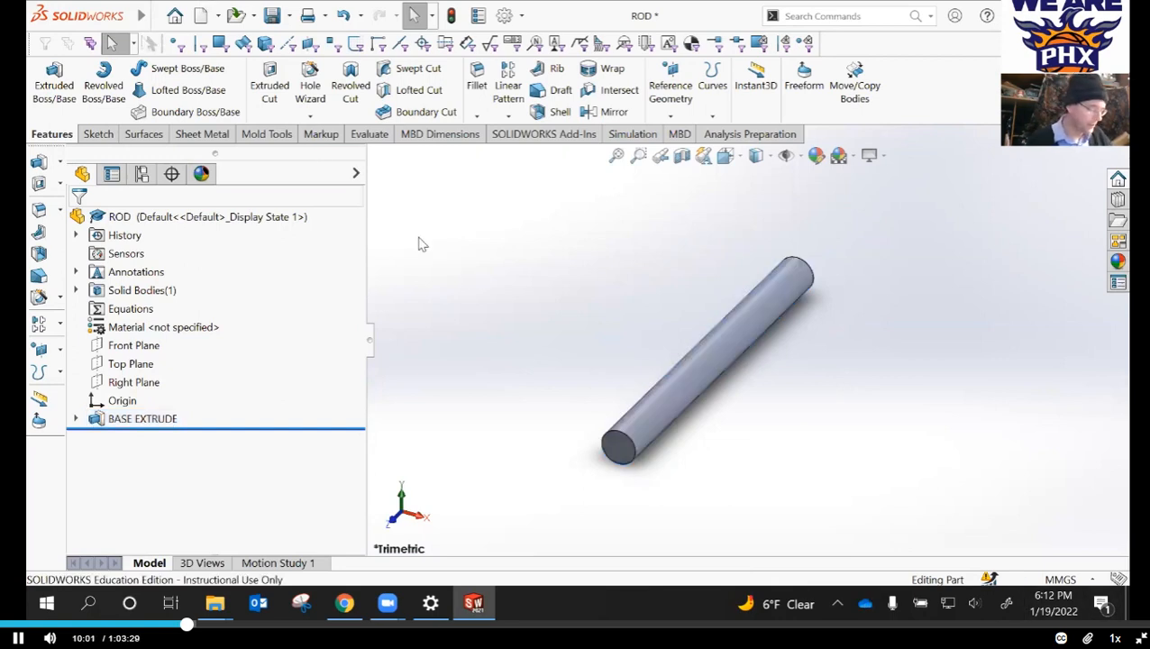
# - Save the ROD part and start the Hole Wizard
pyautogui.click(272, 16)
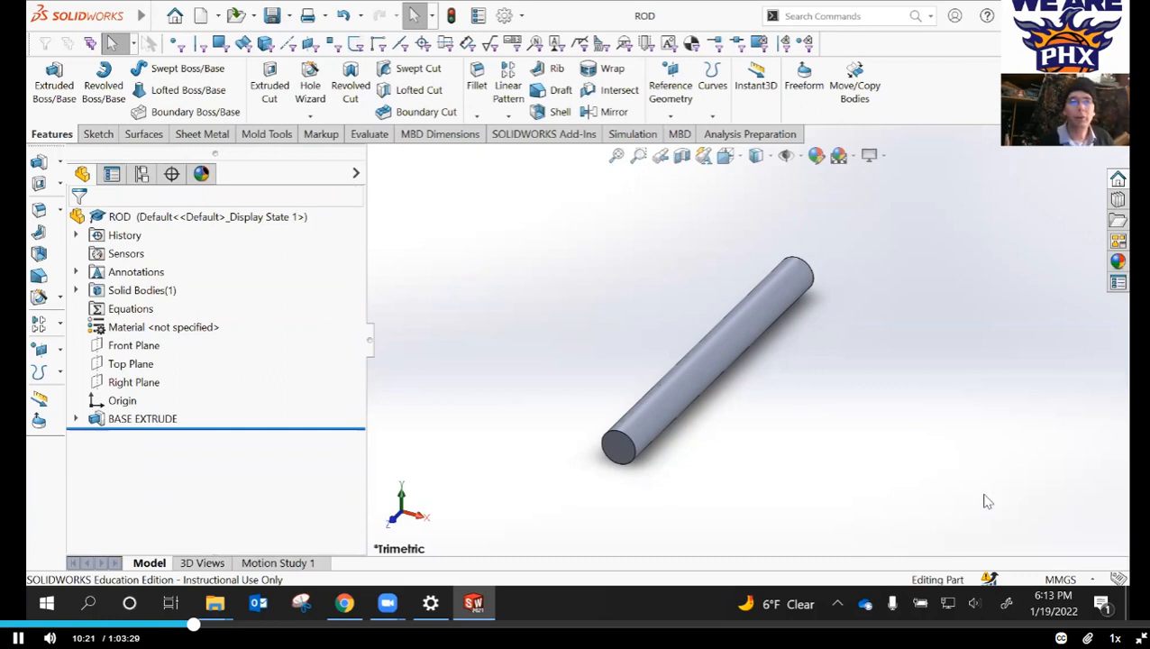
pyautogui.click(308, 70)
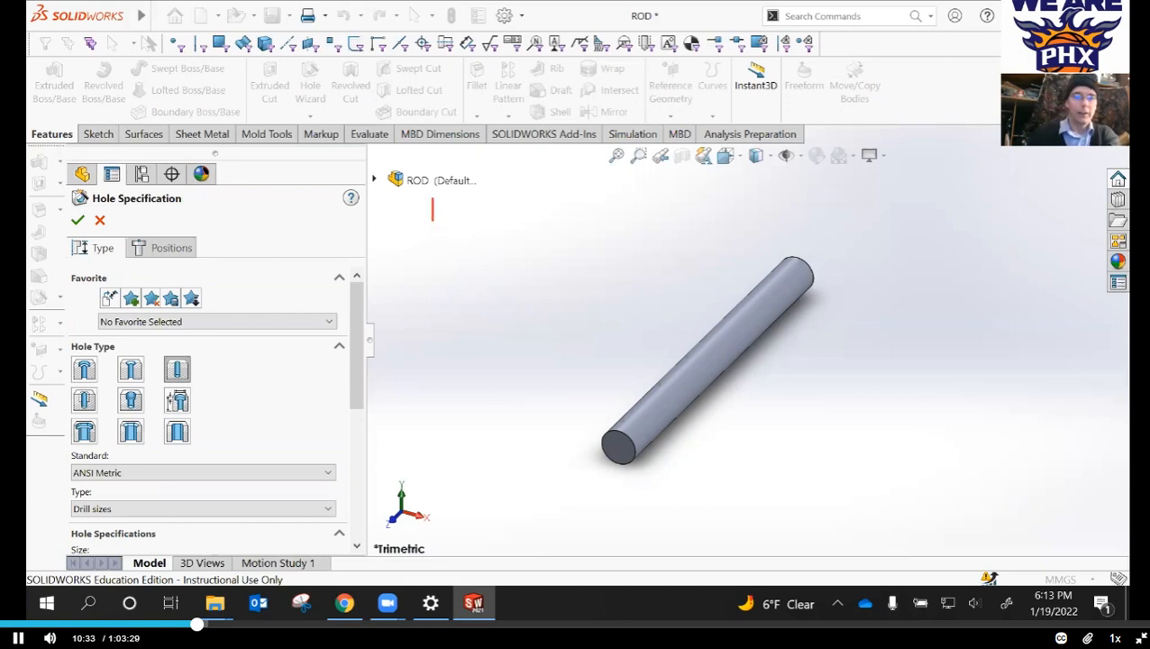
pyautogui.write('EX')
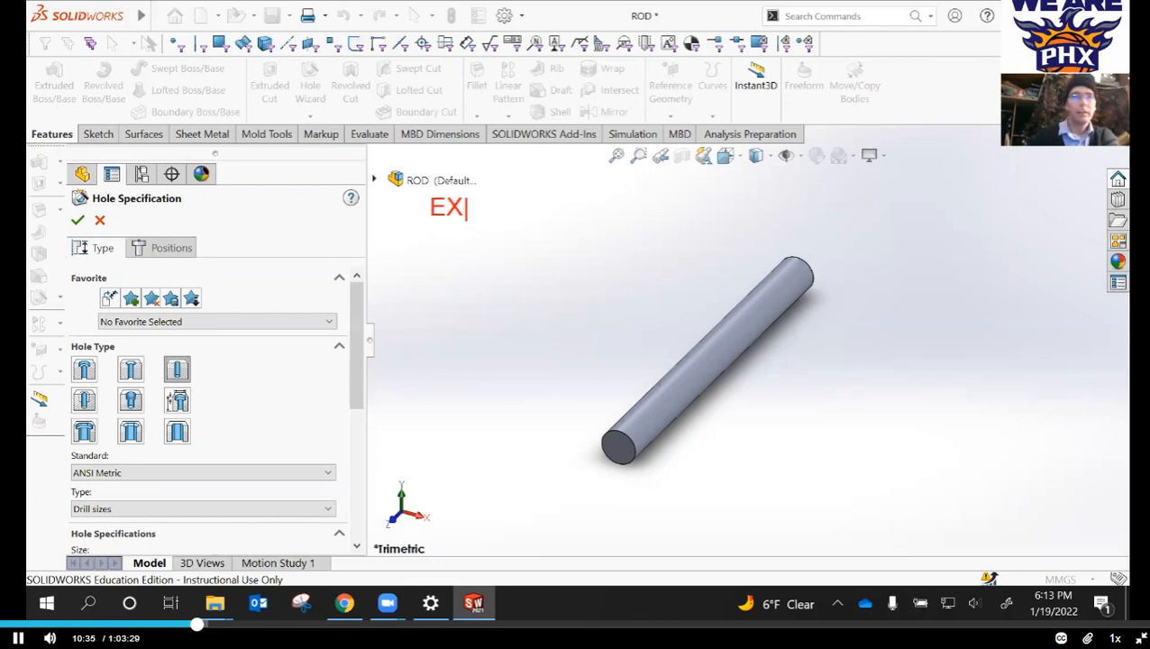
pyautogui.write('TRUDE BOSS')
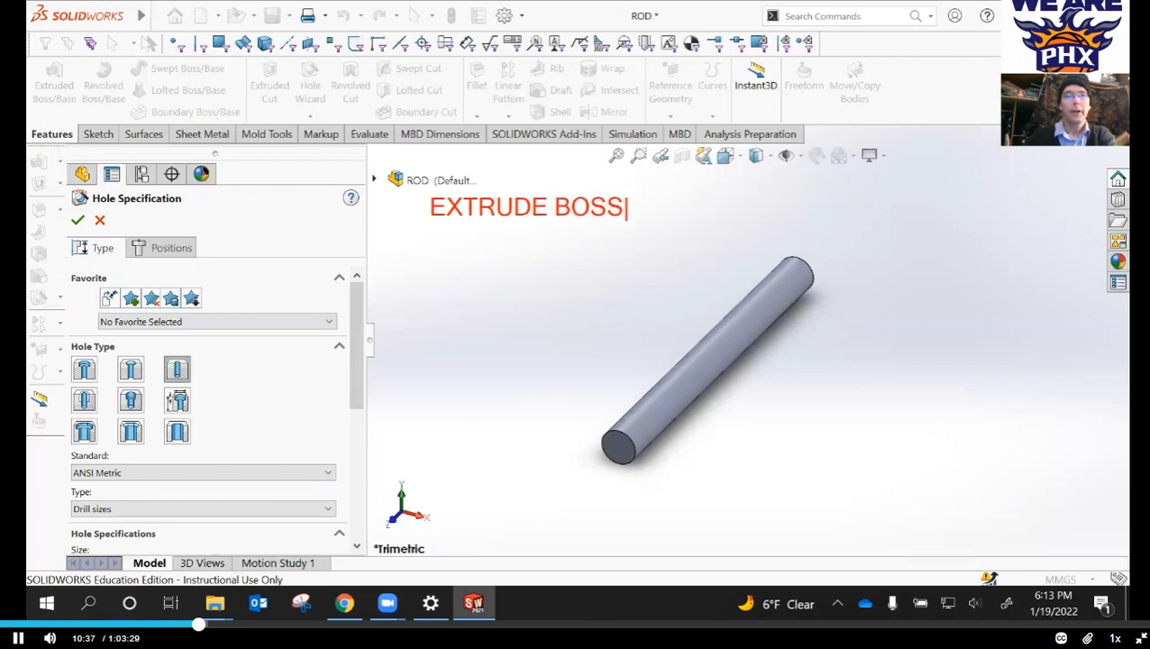
pyautogui.write('/BASE')
pyautogui.press('Return')
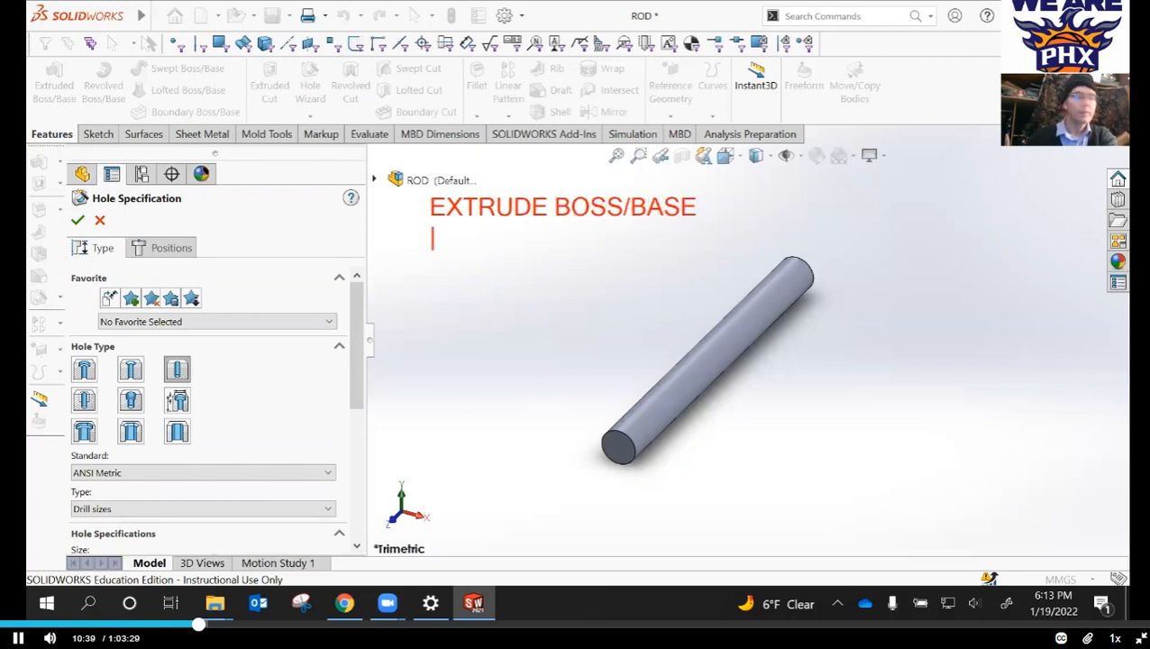
pyautogui.write('HOLE W')
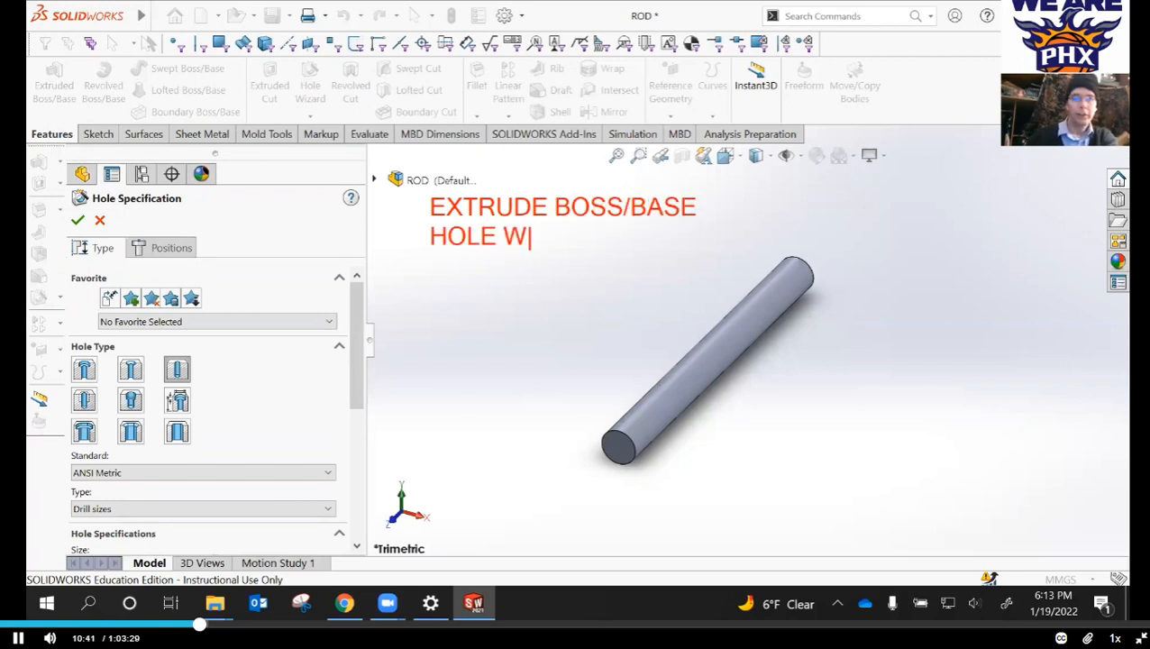
pyautogui.write('IZARD')
pyautogui.press('Return')
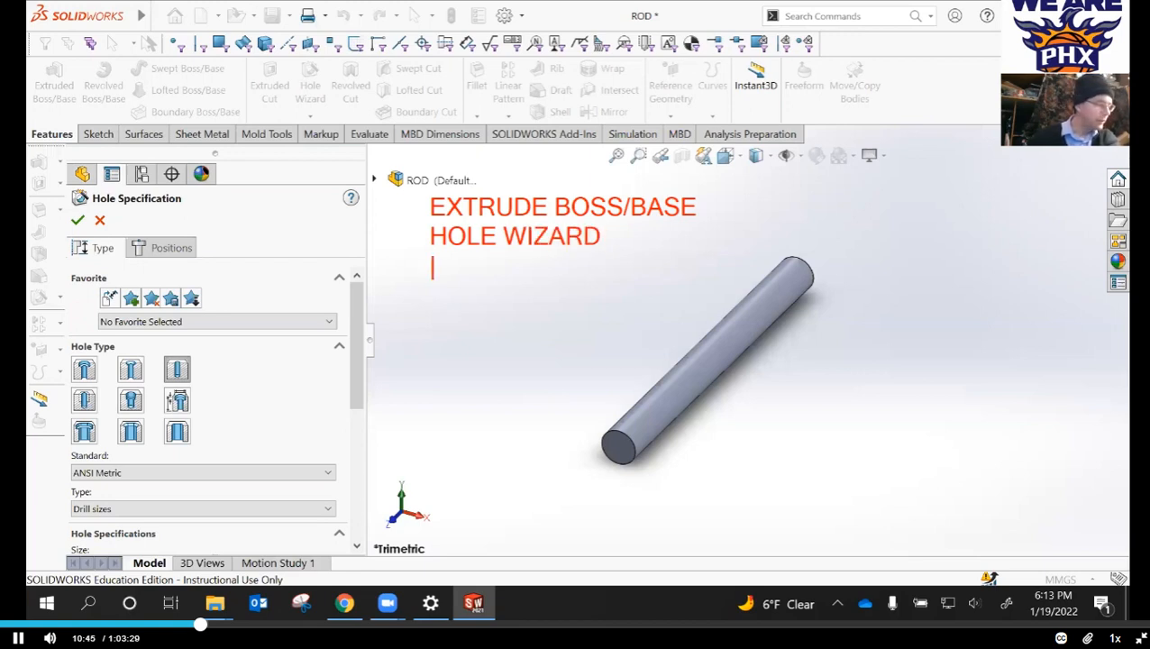
pyautogui.write('CHAM')
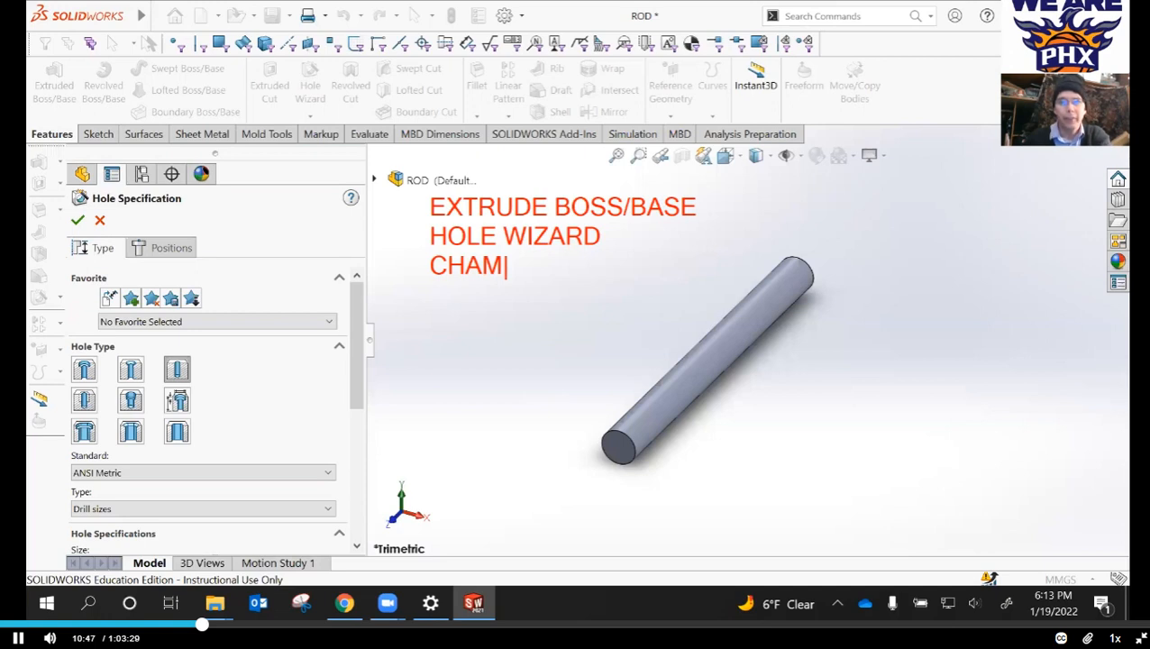
pyautogui.write('FER')
pyautogui.press('Return')
pyautogui.write('EXTRUDE CUT')
pyautogui.press('Return')
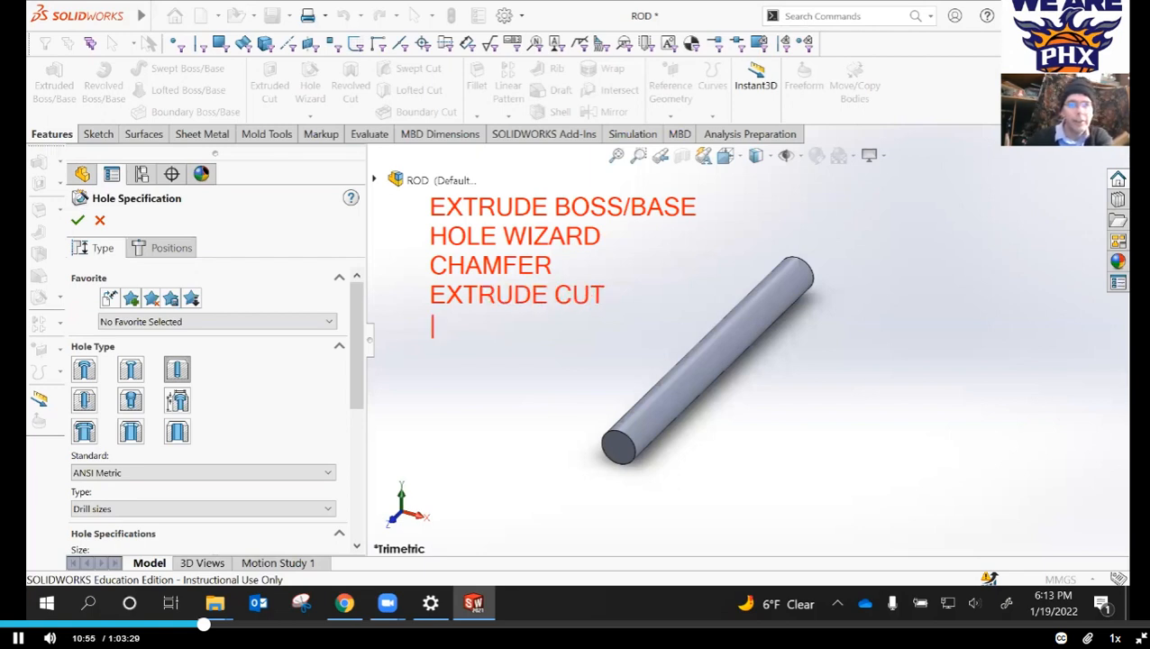
pyautogui.write('H.Z.')
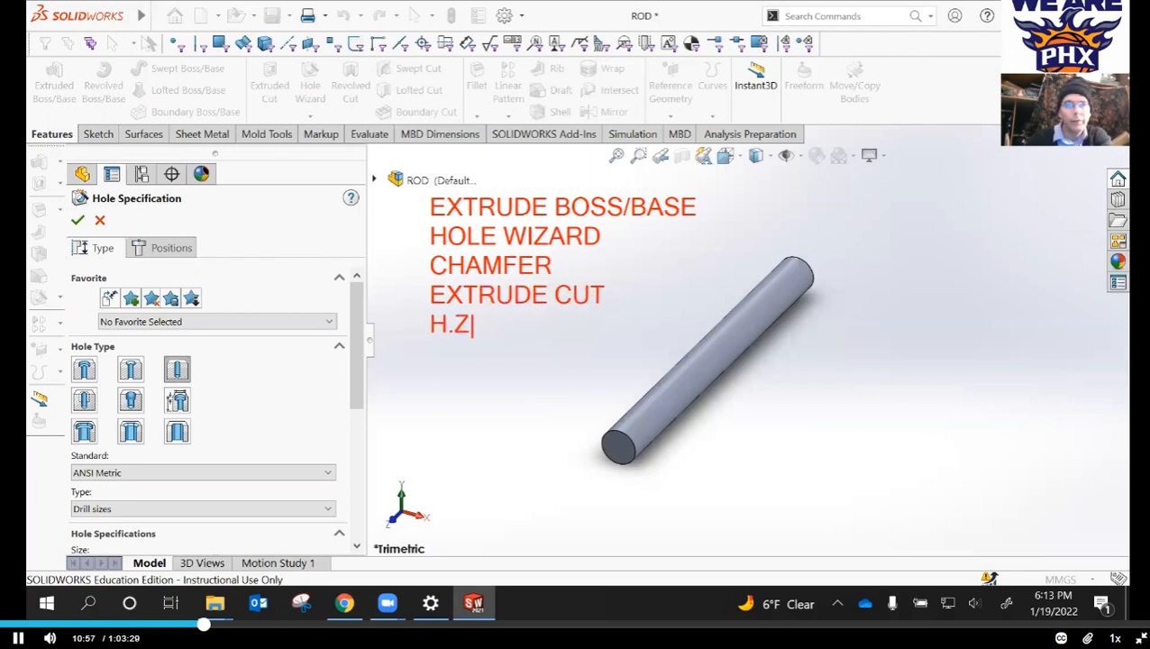
pyautogui.press('BackSpace')
pyautogui.press('BackSpace')
pyautogui.press('BackSpace')
pyautogui.press('BackSpace')
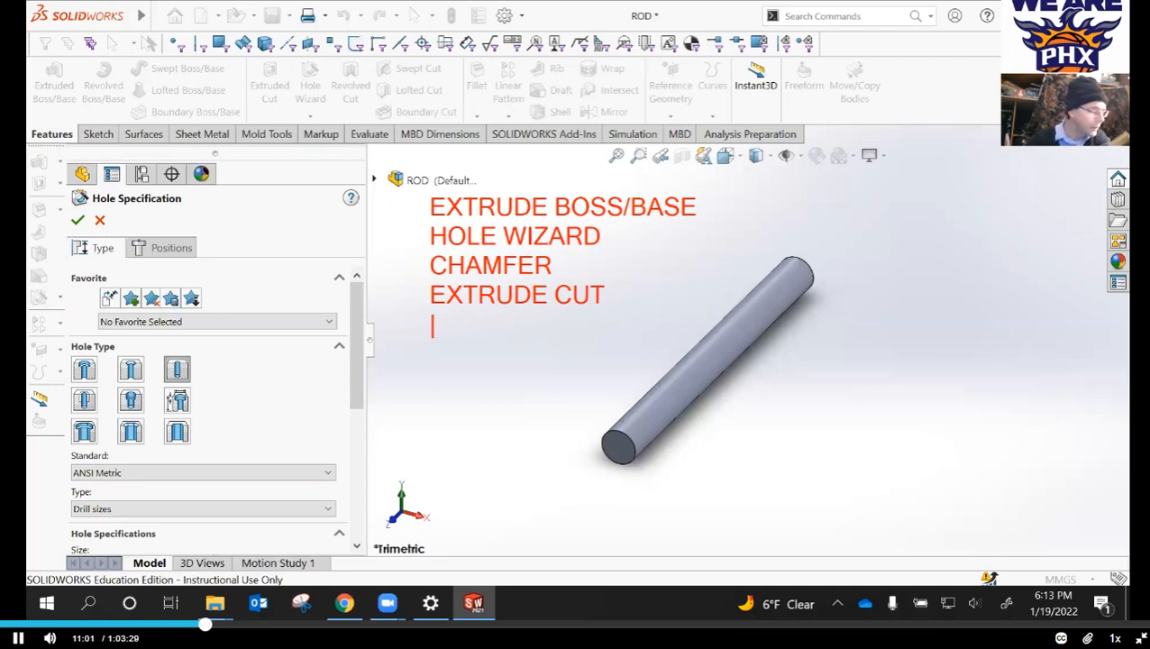
pyautogui.write('REDEFINE')
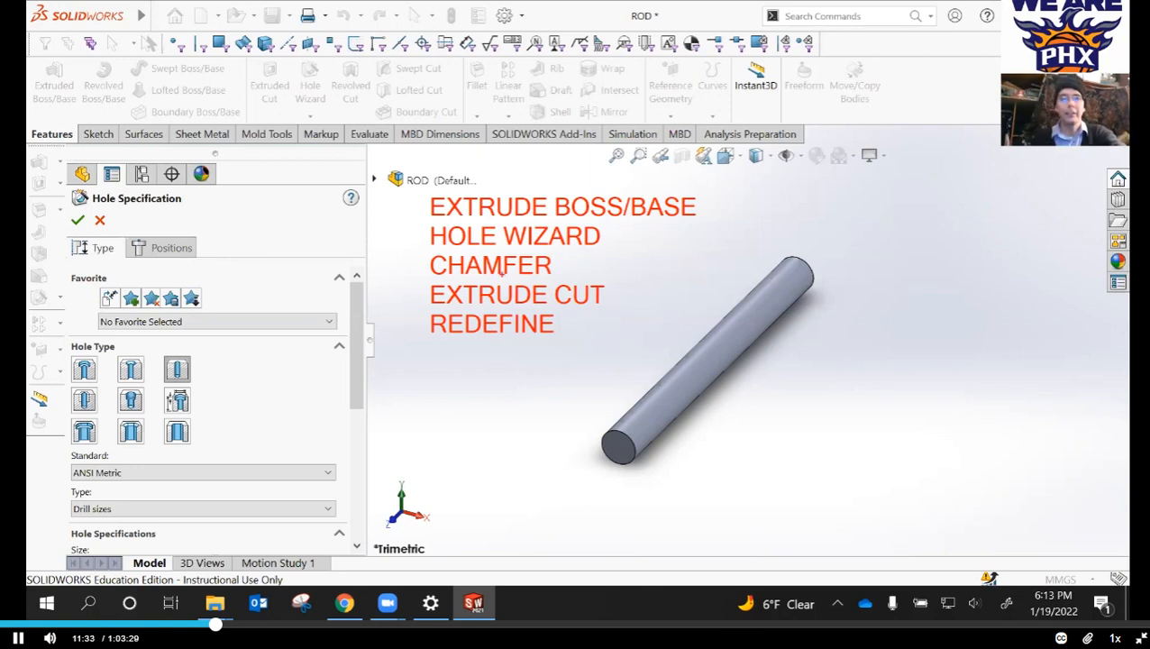
pyautogui.press('Escape')
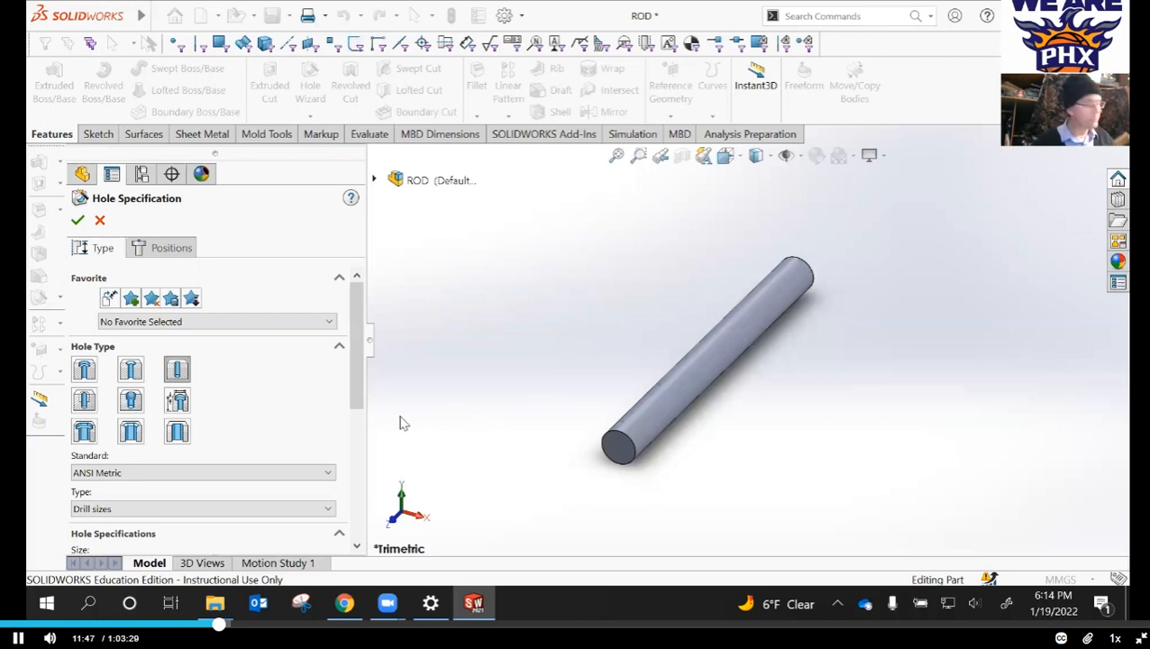
# - Orient the rod to the Front view and specify the hole with the ANSI Metric standard and the Drill sizes type
pyautogui.click(727, 157)
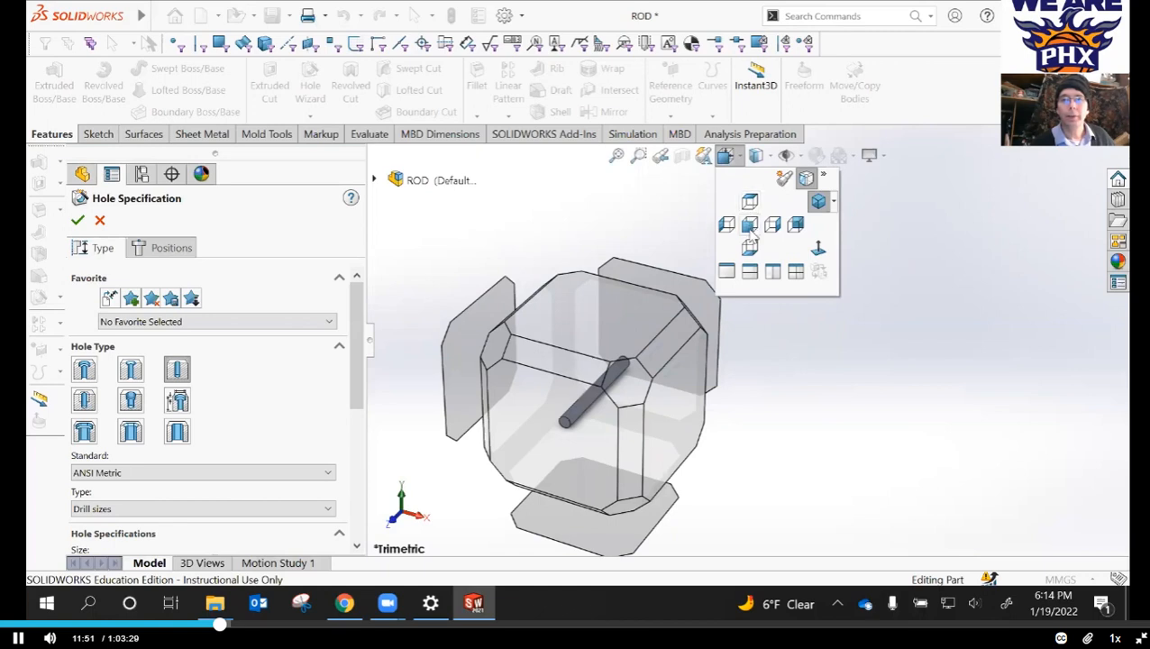
pyautogui.click(749, 225)
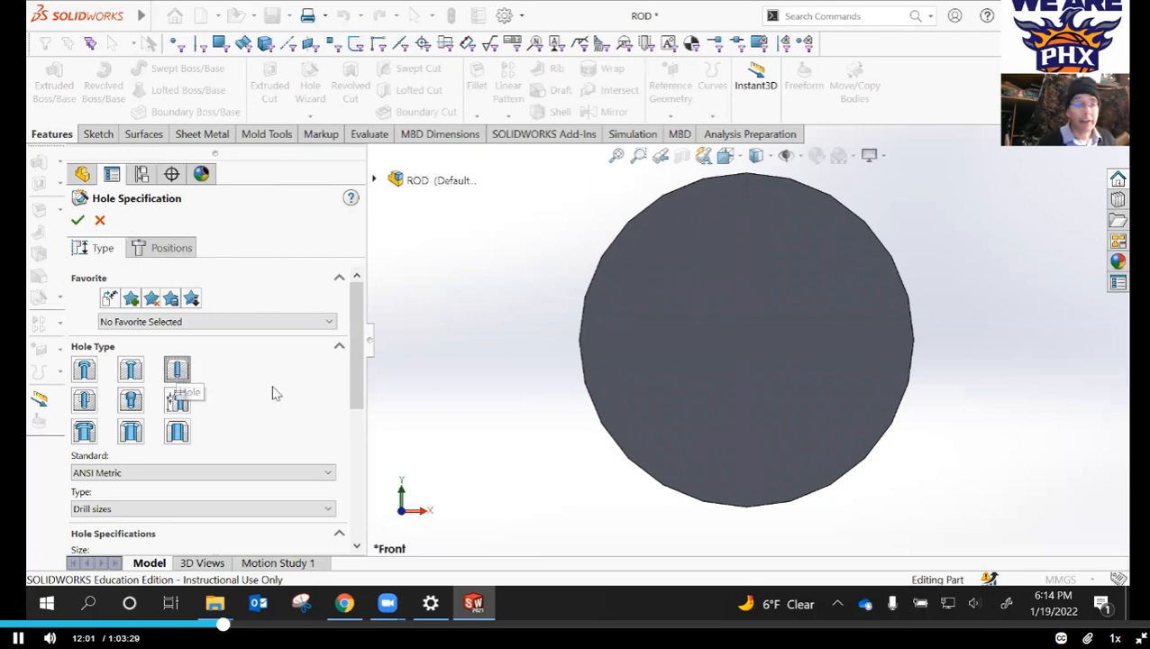
pyautogui.scroll(-4, 275, 385)
pyautogui.scroll(1, 275, 385)
pyautogui.scroll(2, 239, 313)
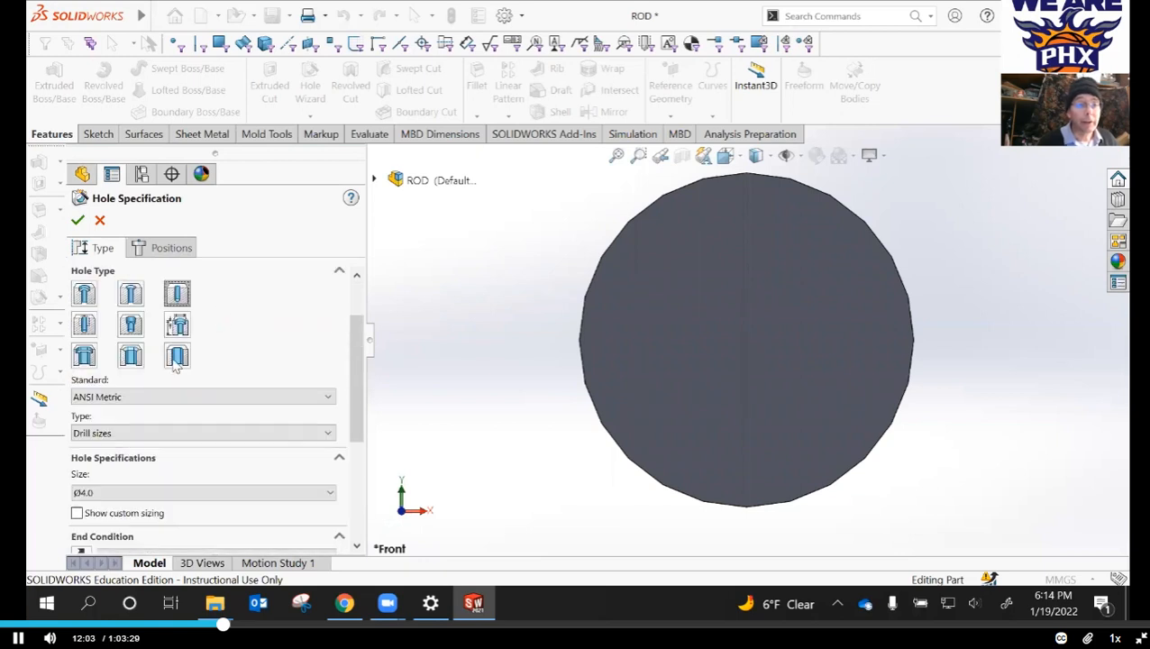
pyautogui.click(329, 397)
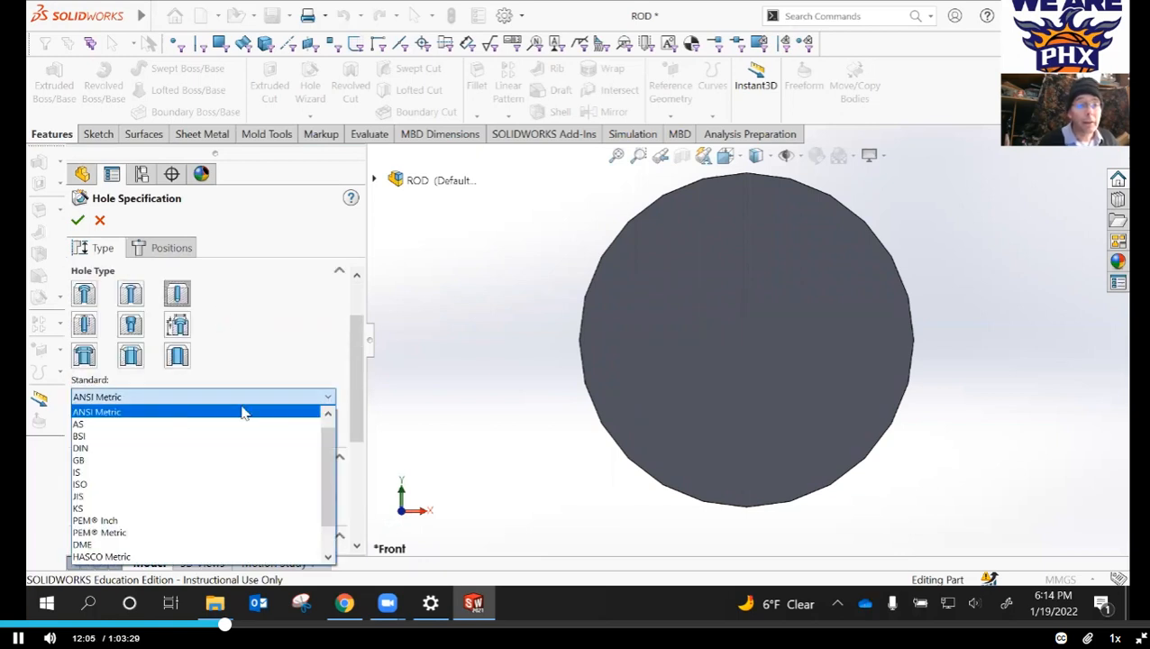
pyautogui.click(109, 413)
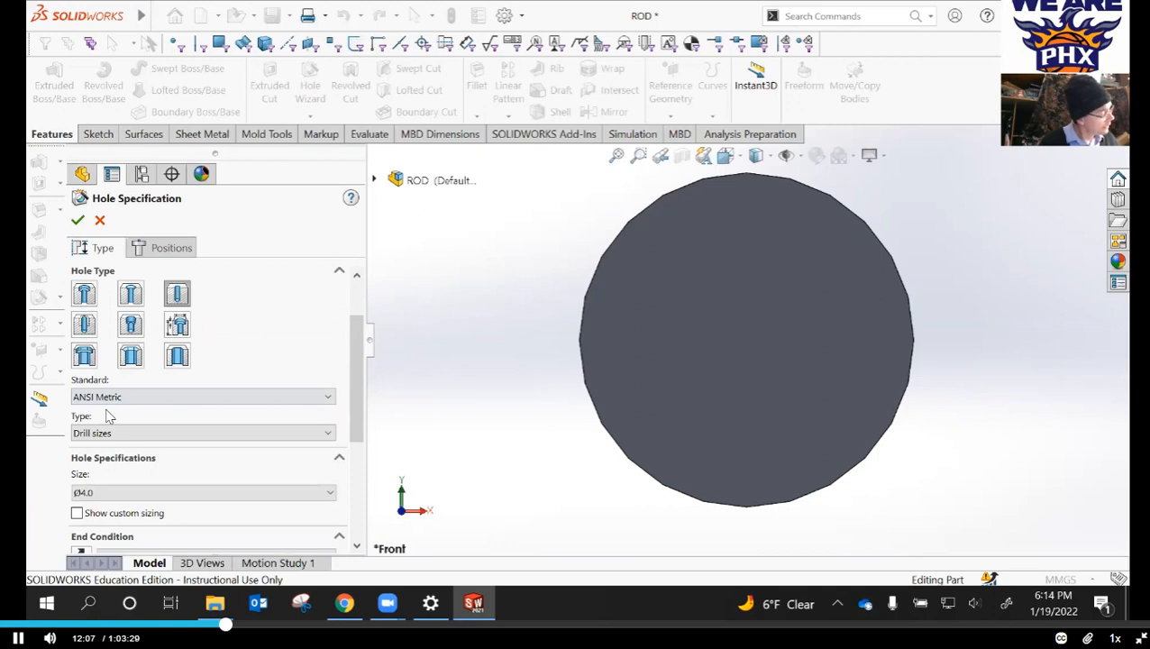
pyautogui.scroll(-2, 146, 411)
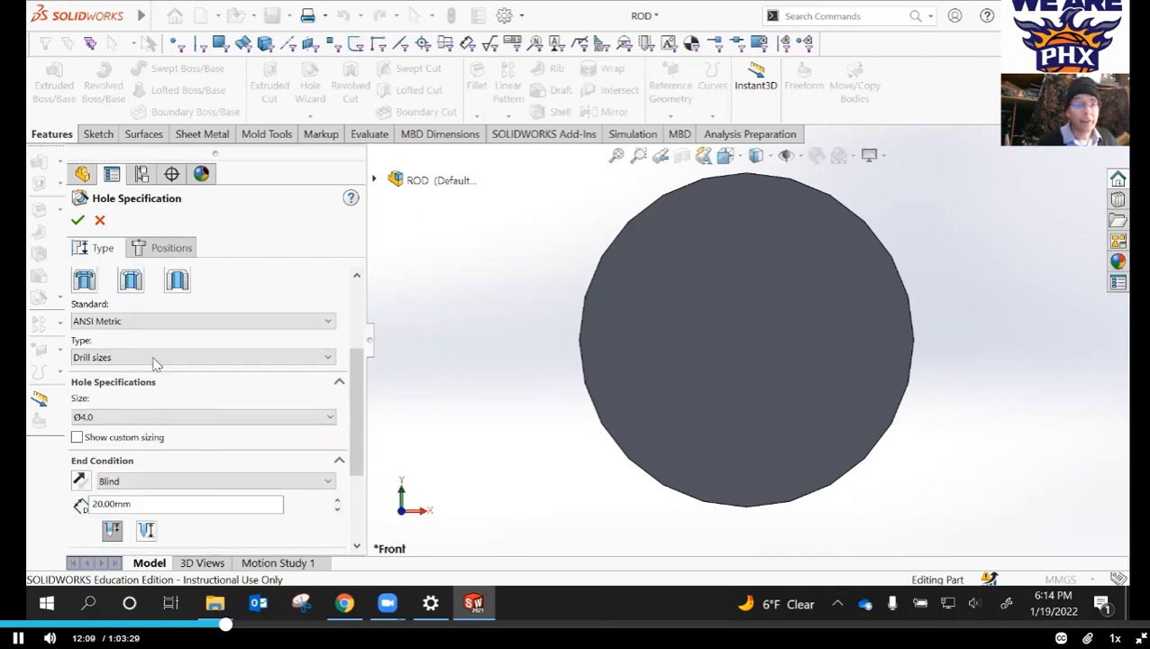
pyautogui.click(327, 360)
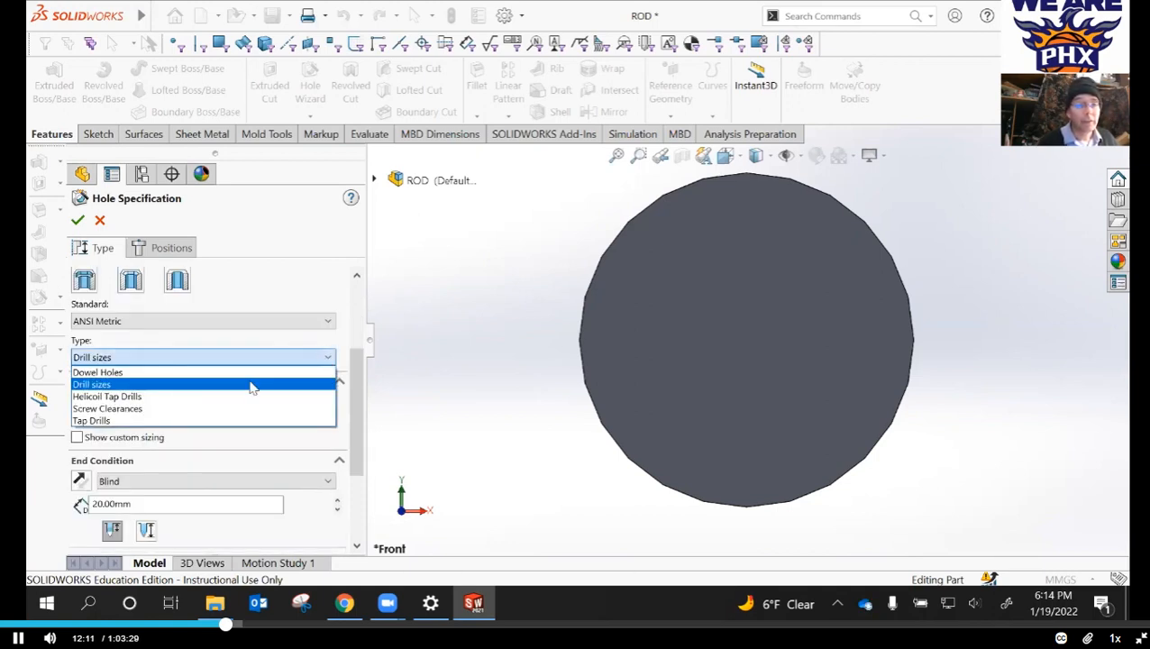
pyautogui.click(93, 386)
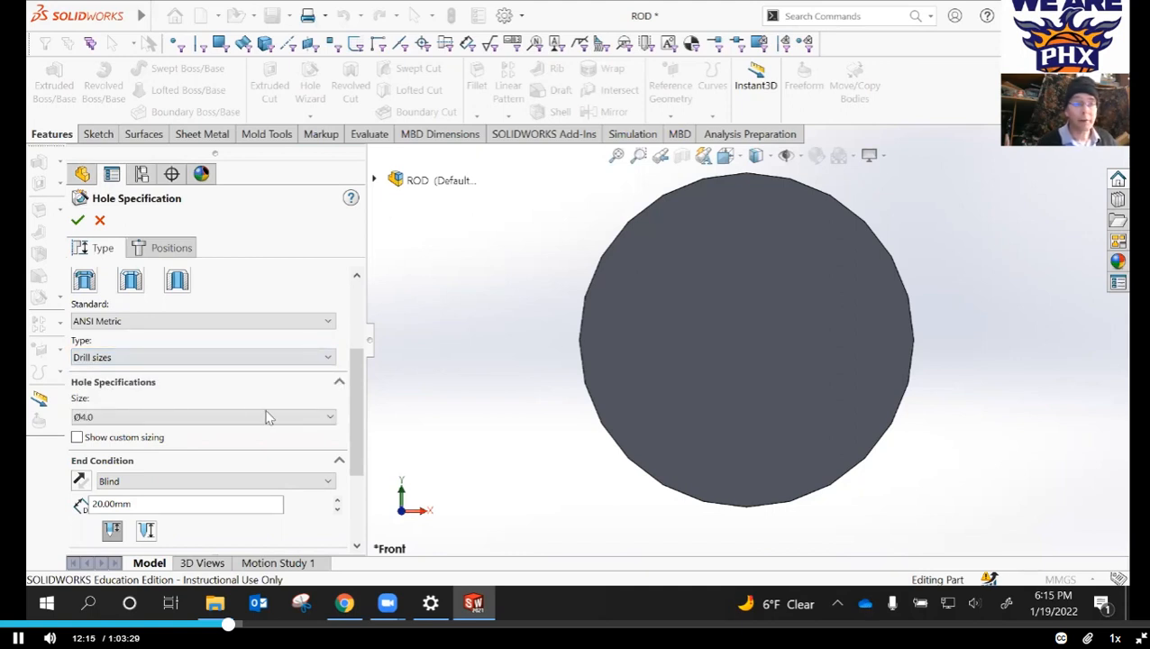
# - Set the hole size to Ø3.0 with a blind depth of 10 mm
pyautogui.click(330, 419)
pyautogui.scroll(3, 164, 505)
pyautogui.scroll(2, 126, 487)
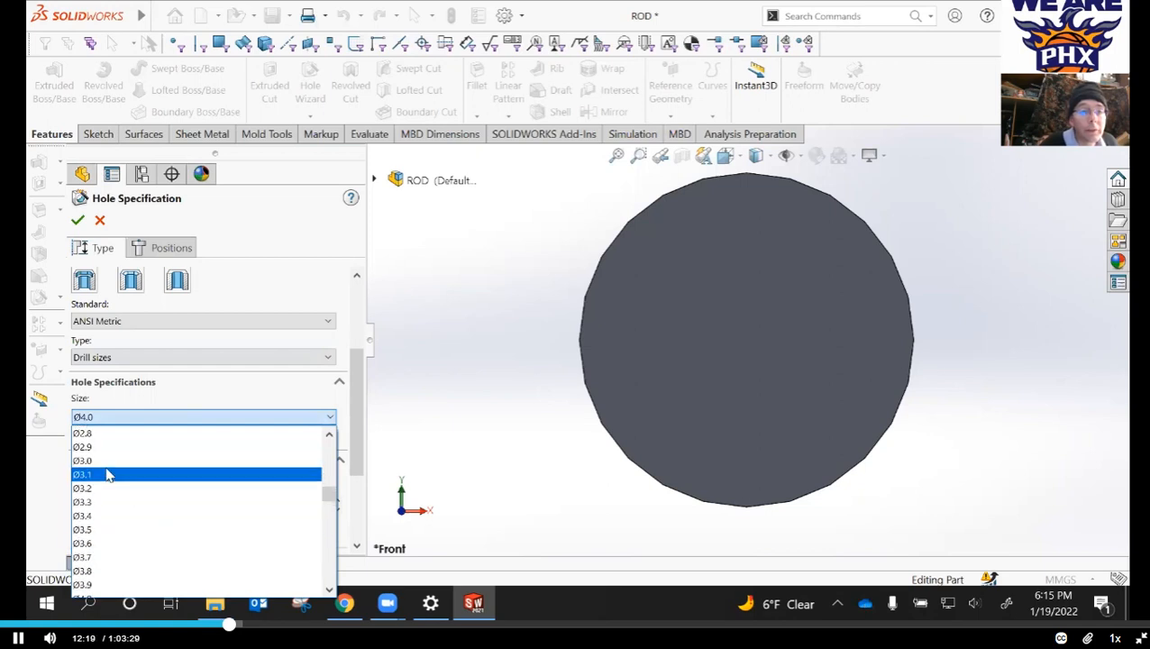
pyautogui.click(135, 462)
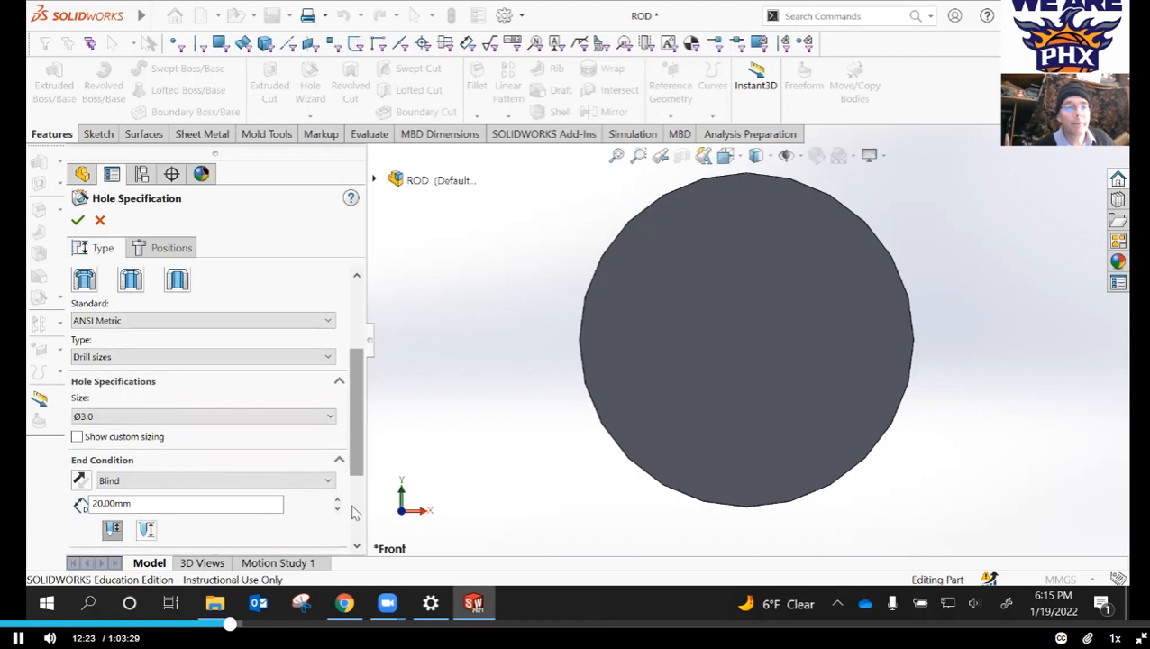
pyautogui.scroll(-3, 115, 347)
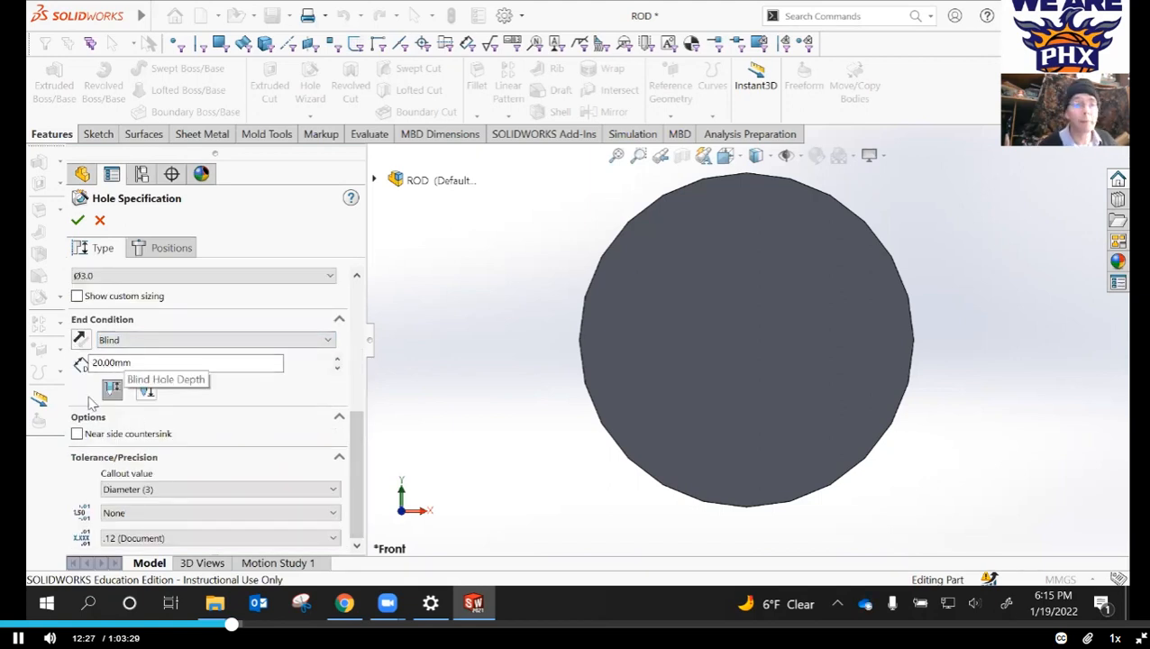
pyautogui.click(101, 364)
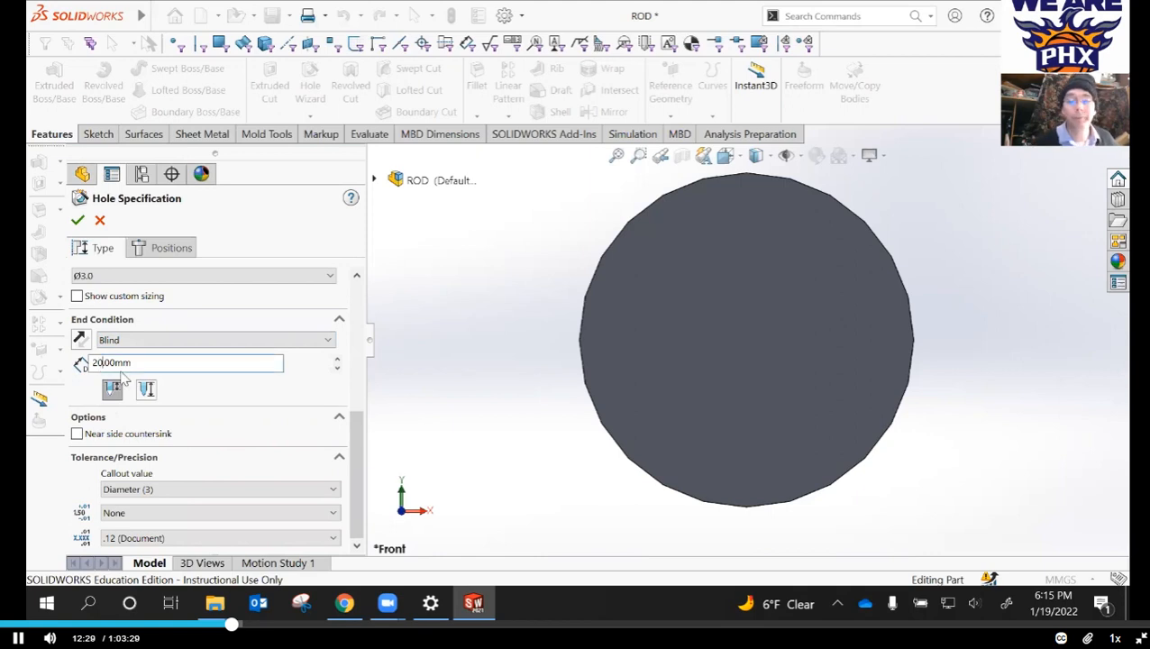
pyautogui.press('BackSpace')
pyautogui.press('BackSpace')
pyautogui.write('1')
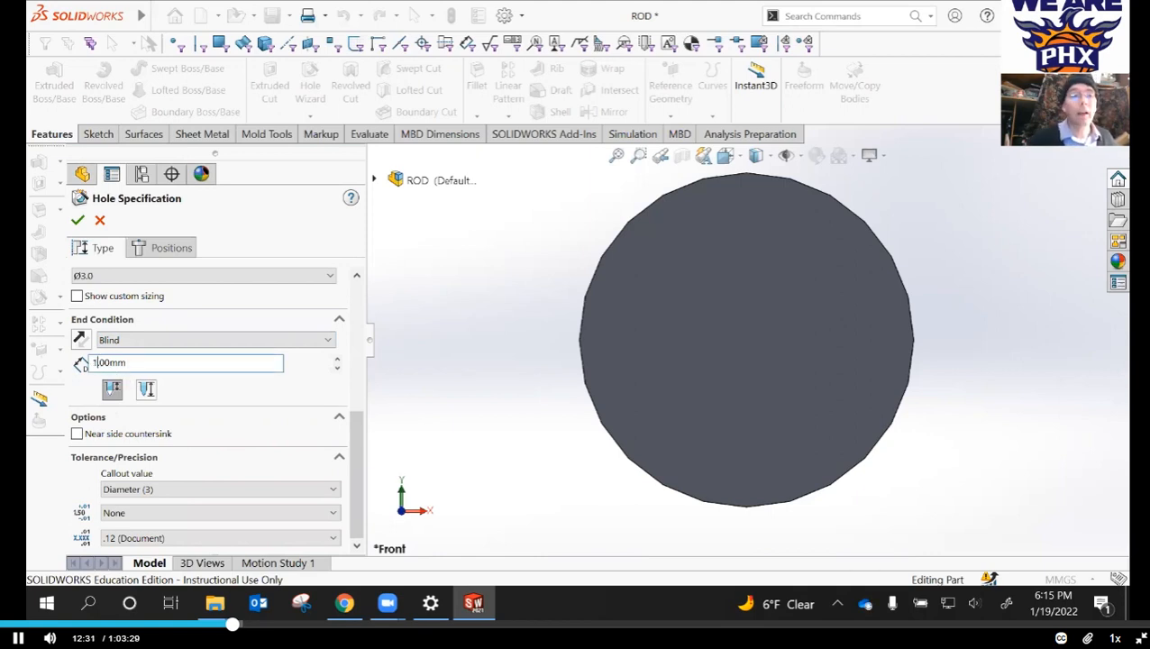
pyautogui.write('0')
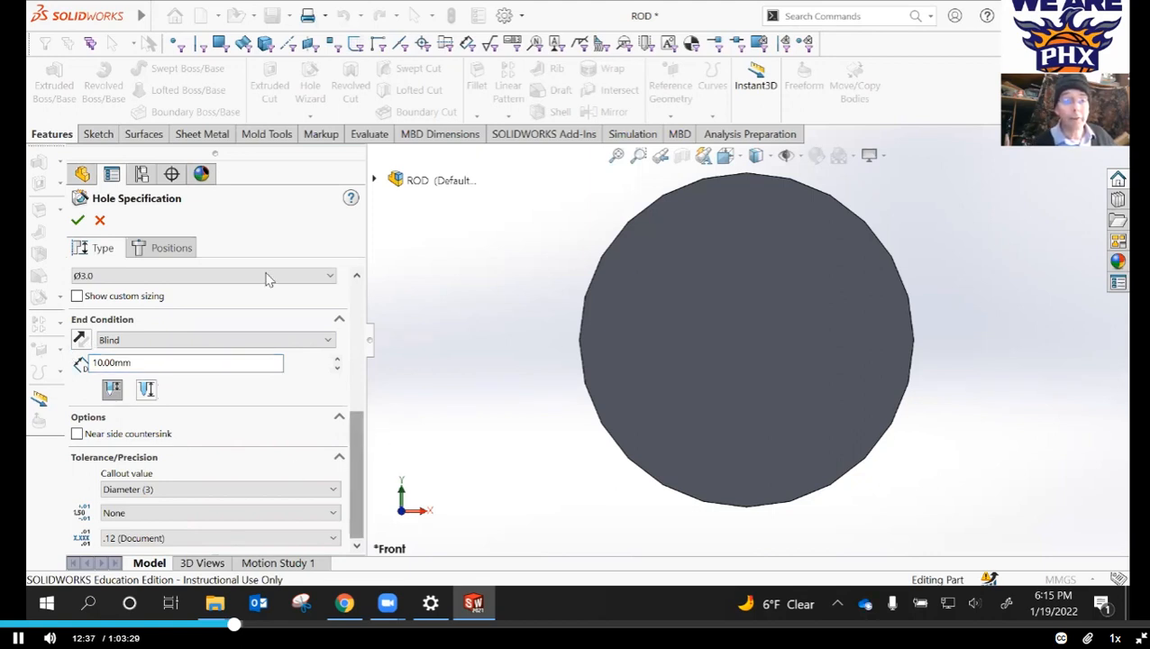
# - Place one hole centre point on the rod's front face, about 2.05 mm left of and 2.37 mm above the origin
pyautogui.click(161, 251)
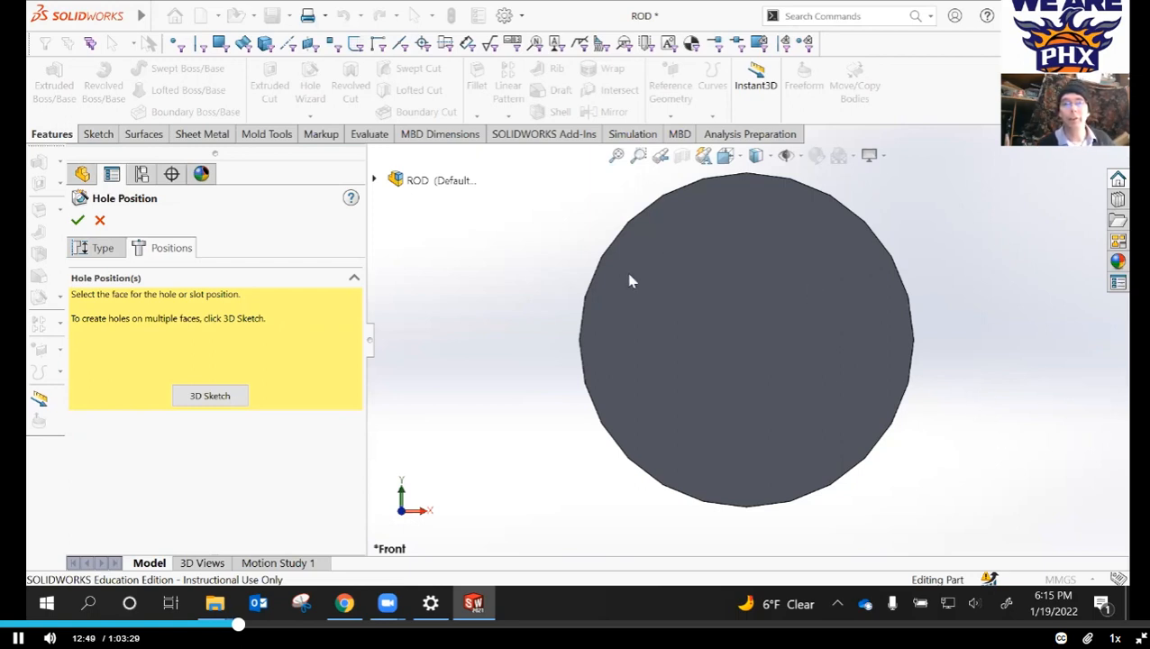
pyautogui.click(741, 312)
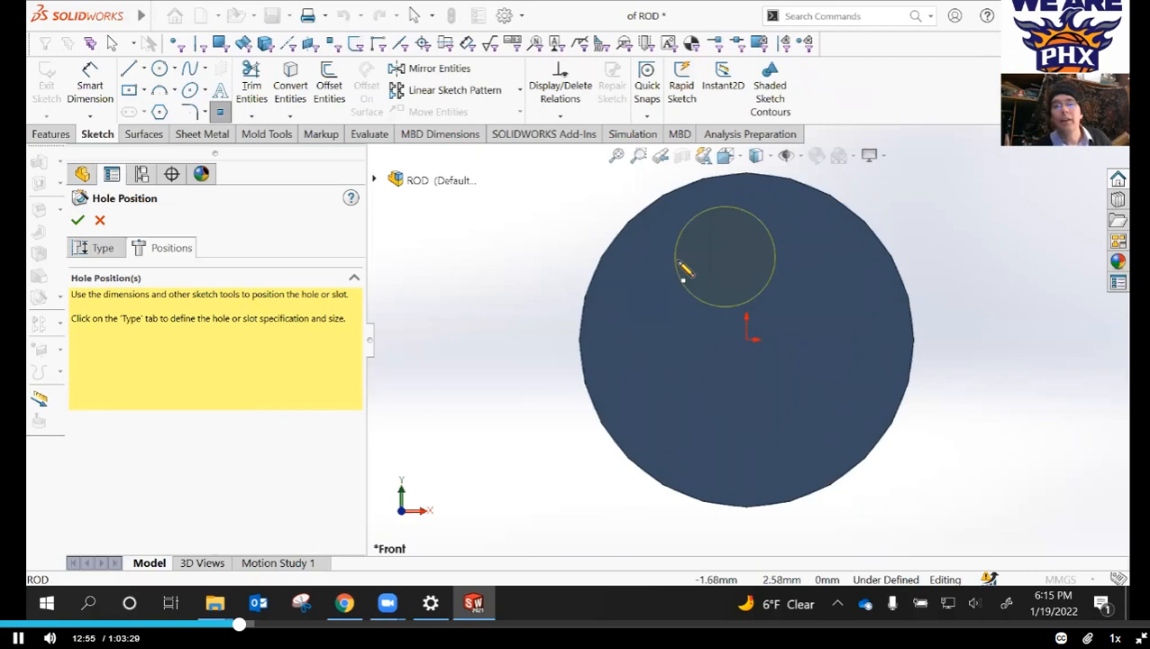
pyautogui.click(678, 261)
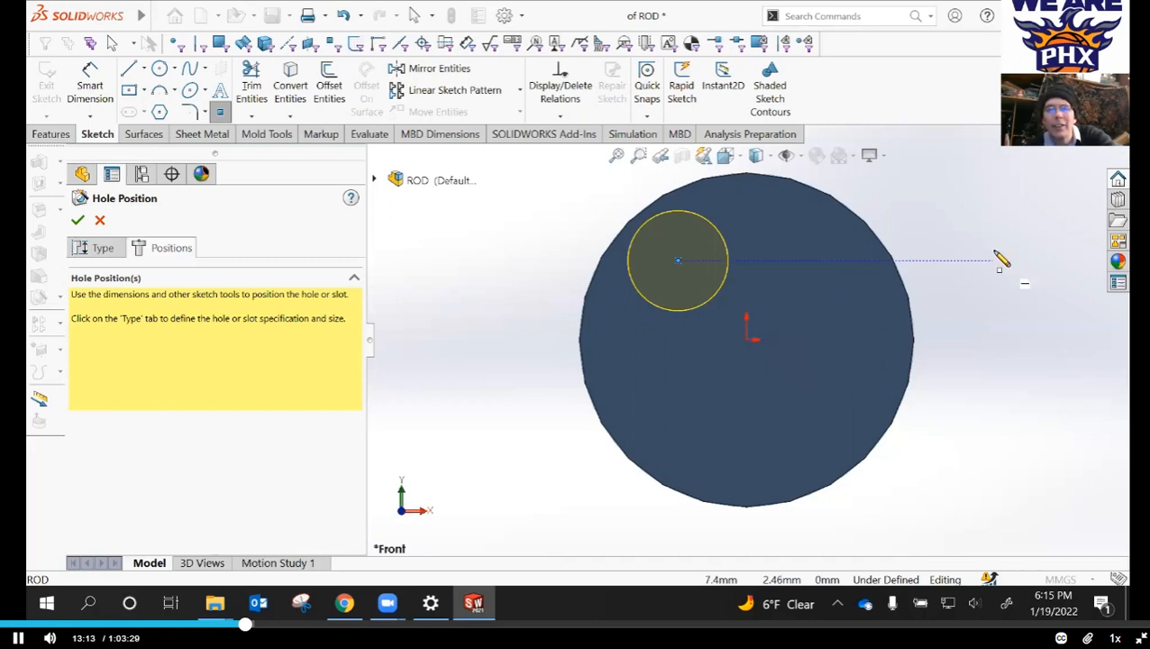
pyautogui.press('Escape')
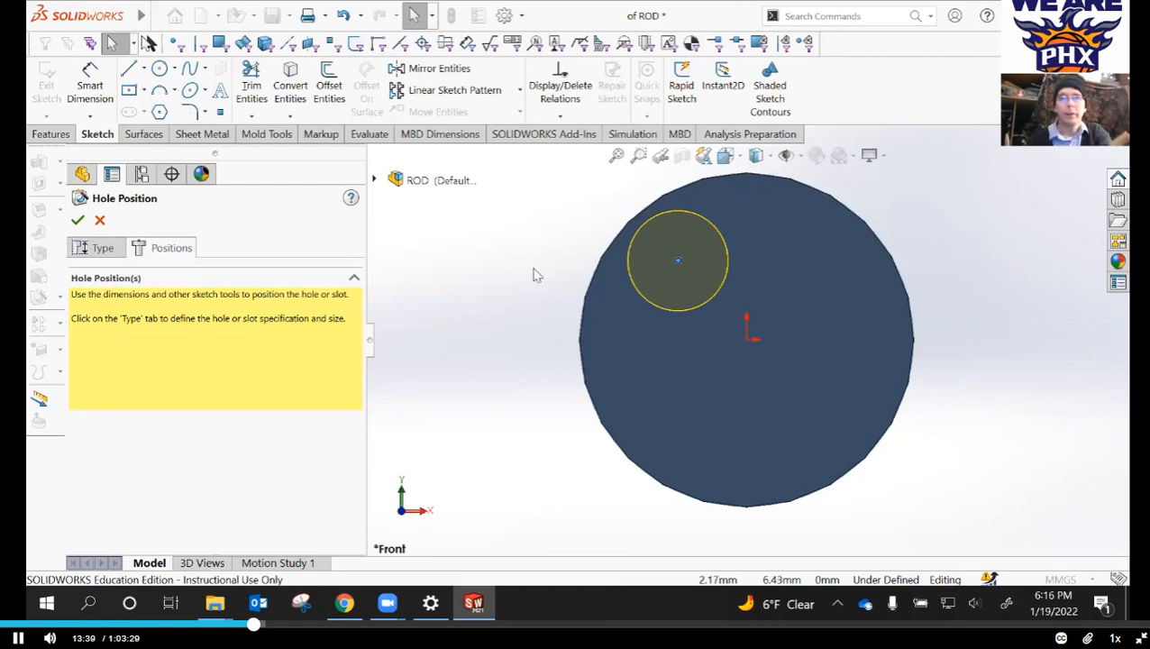
# - Make the hole's centre point coincident with the origin and finish the hole
pyautogui.click(679, 262)
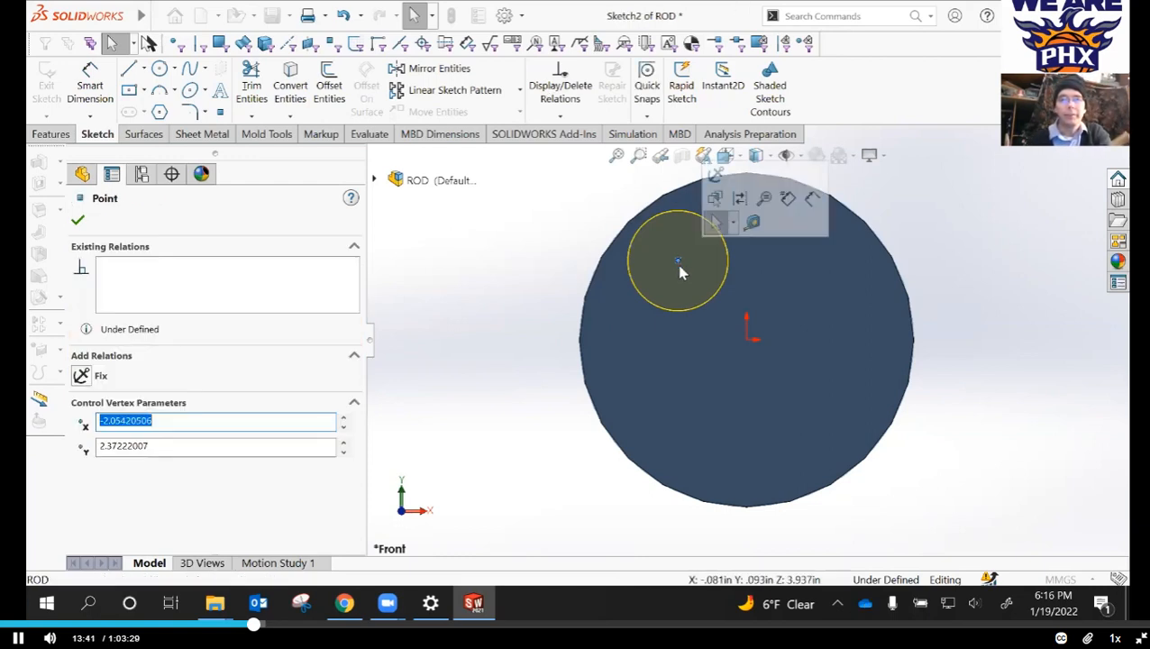
pyautogui.keyDown('ctrl'); pyautogui.click(748, 342); pyautogui.keyUp('ctrl')
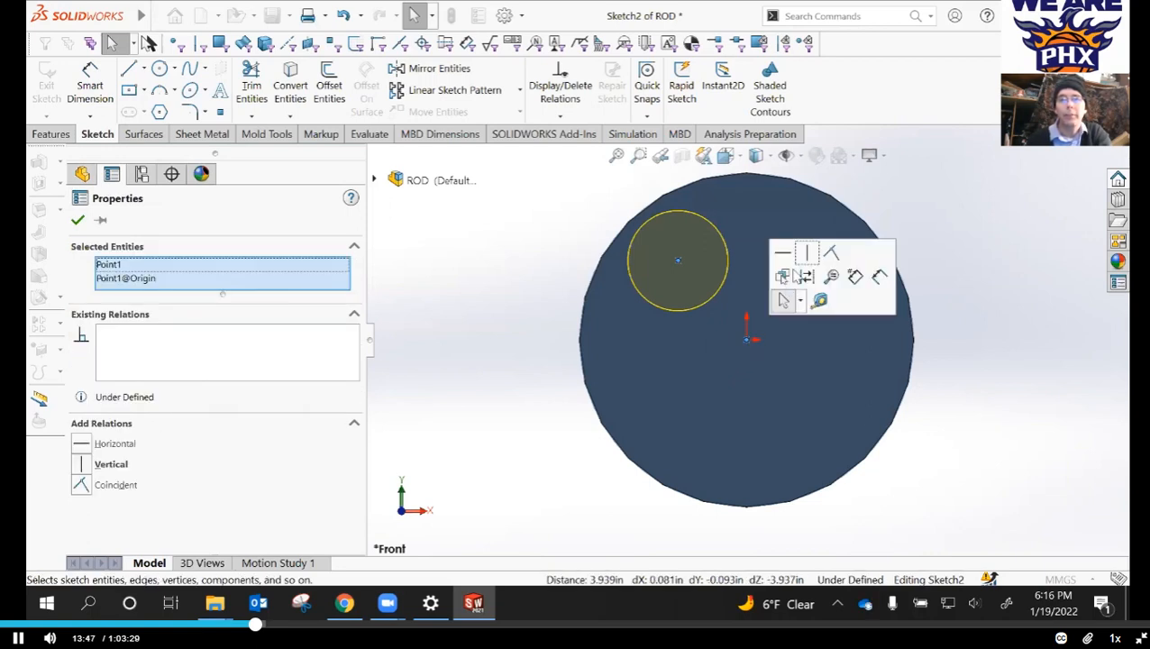
pyautogui.click(831, 254)
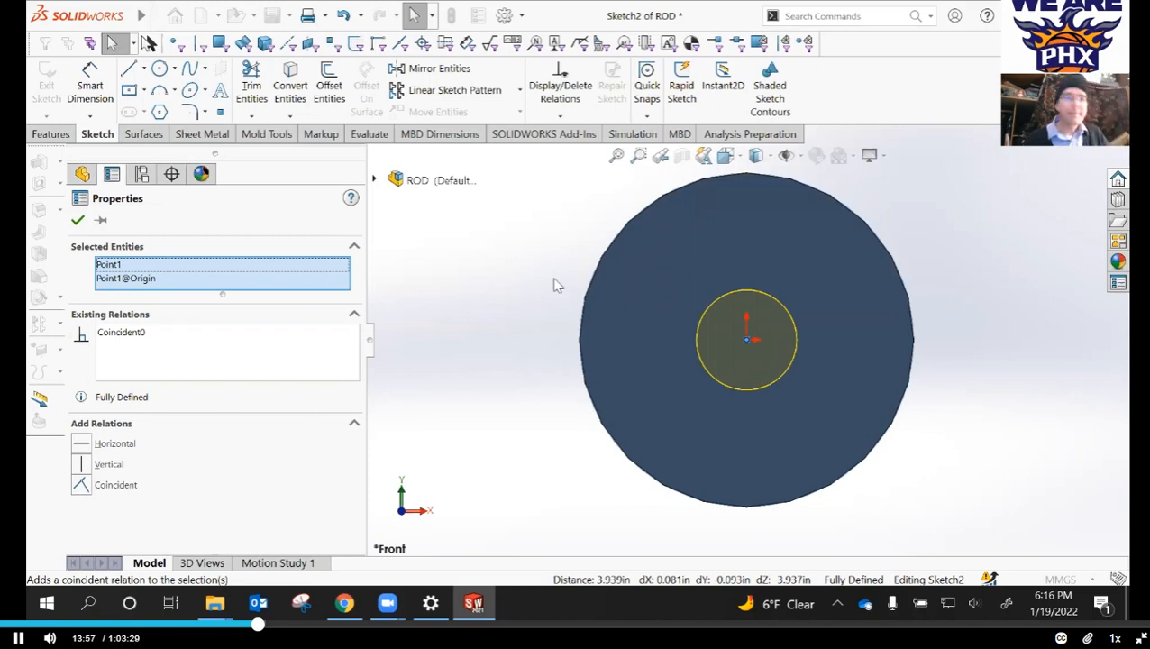
pyautogui.click(78, 224)
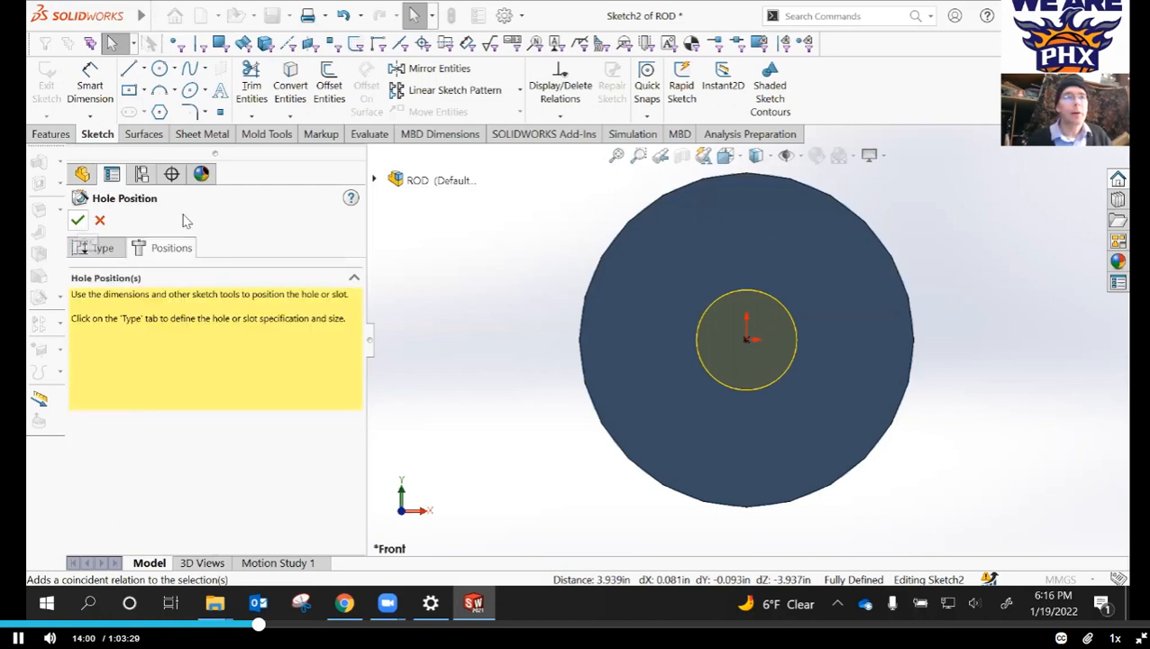
pyautogui.click(79, 224)
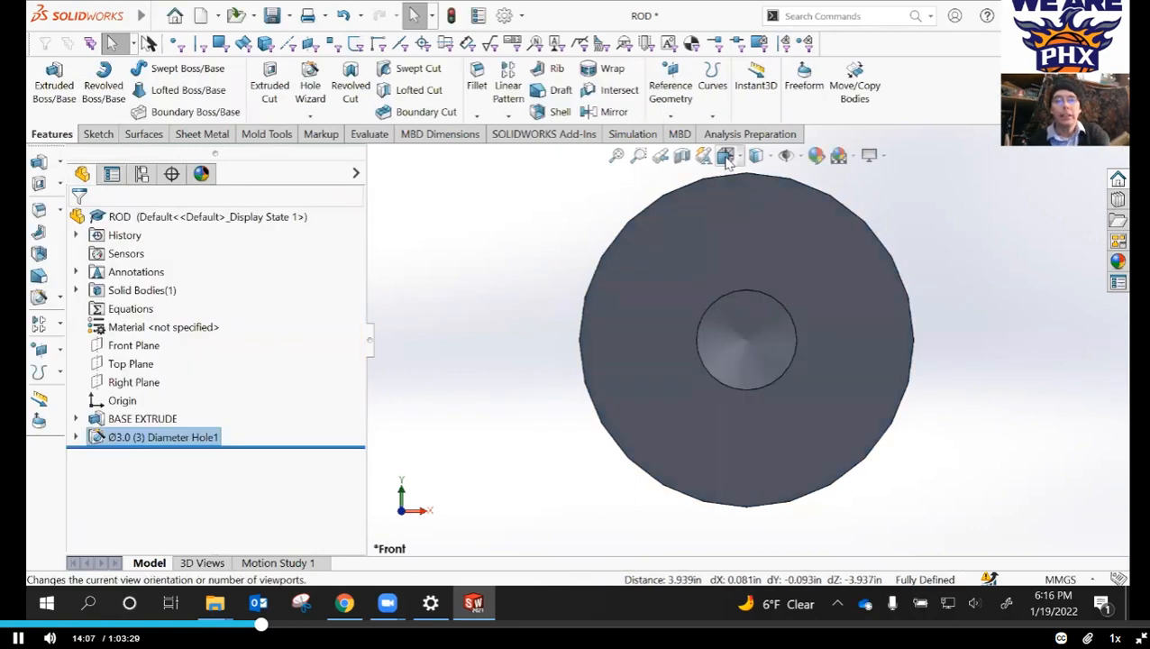
# - Examine the hole's depth in the Isometric view with hidden lines visible, and return to the shaded with edges display
pyautogui.press('space')
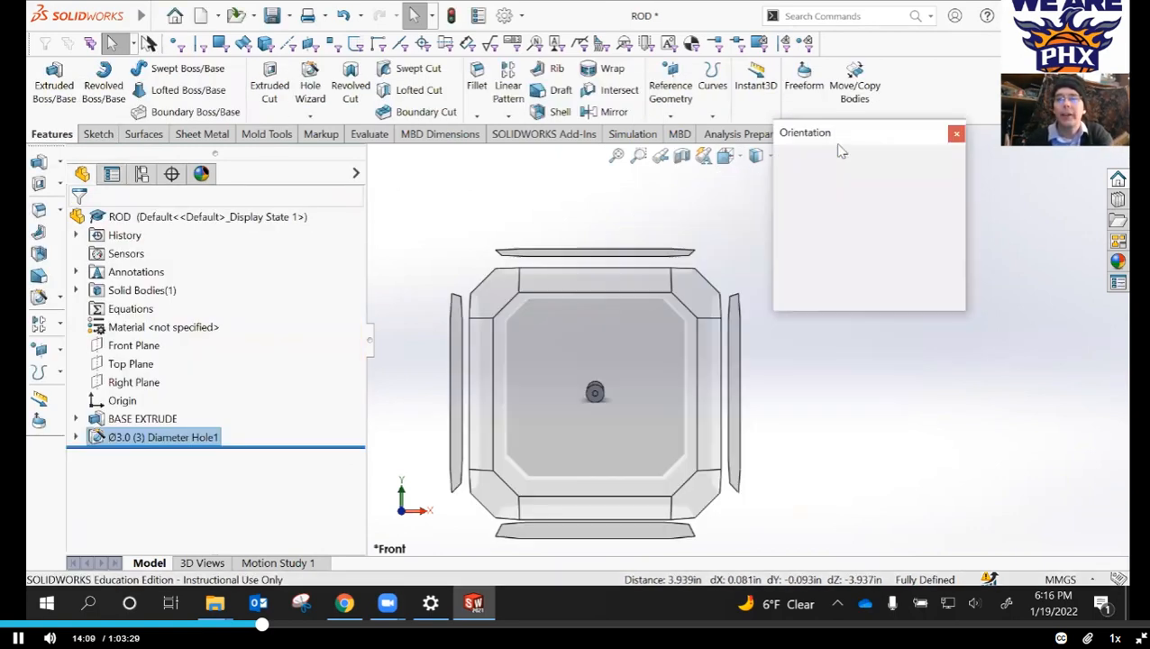
pyautogui.click(936, 182)
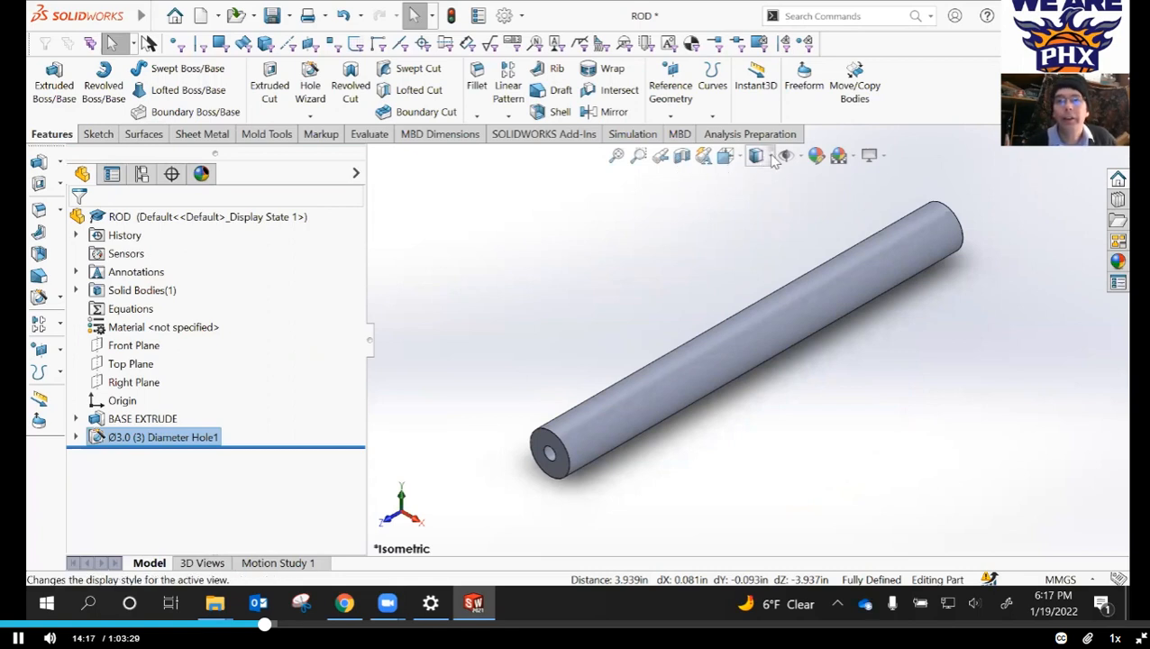
pyautogui.moveTo(768, 159)
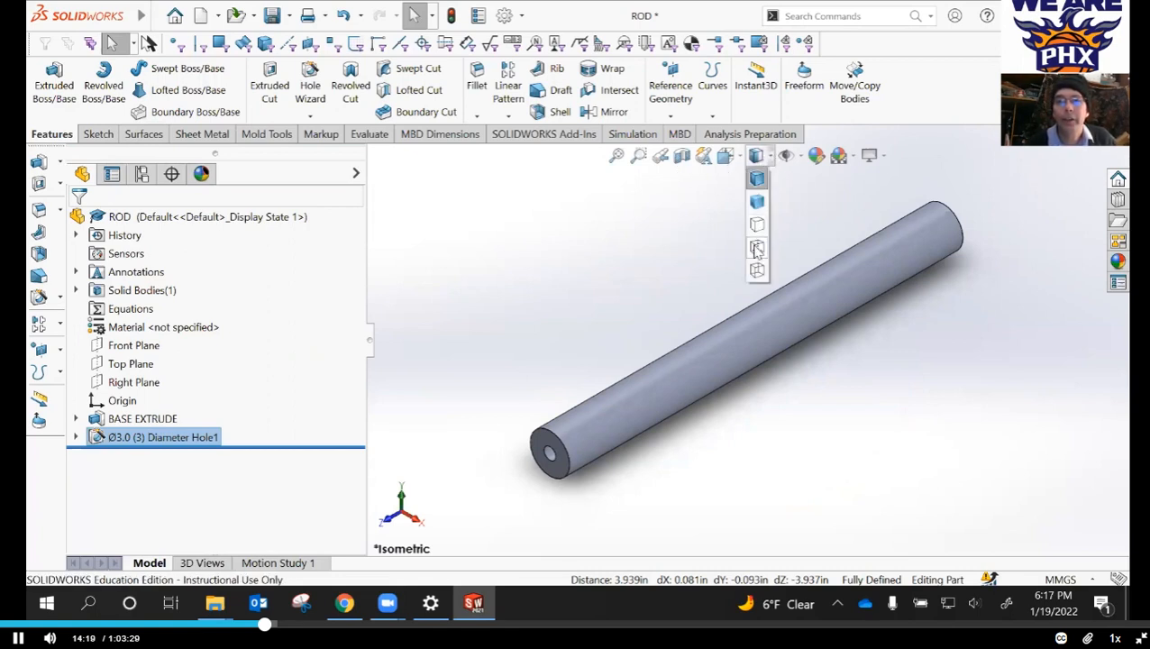
pyautogui.click(757, 249)
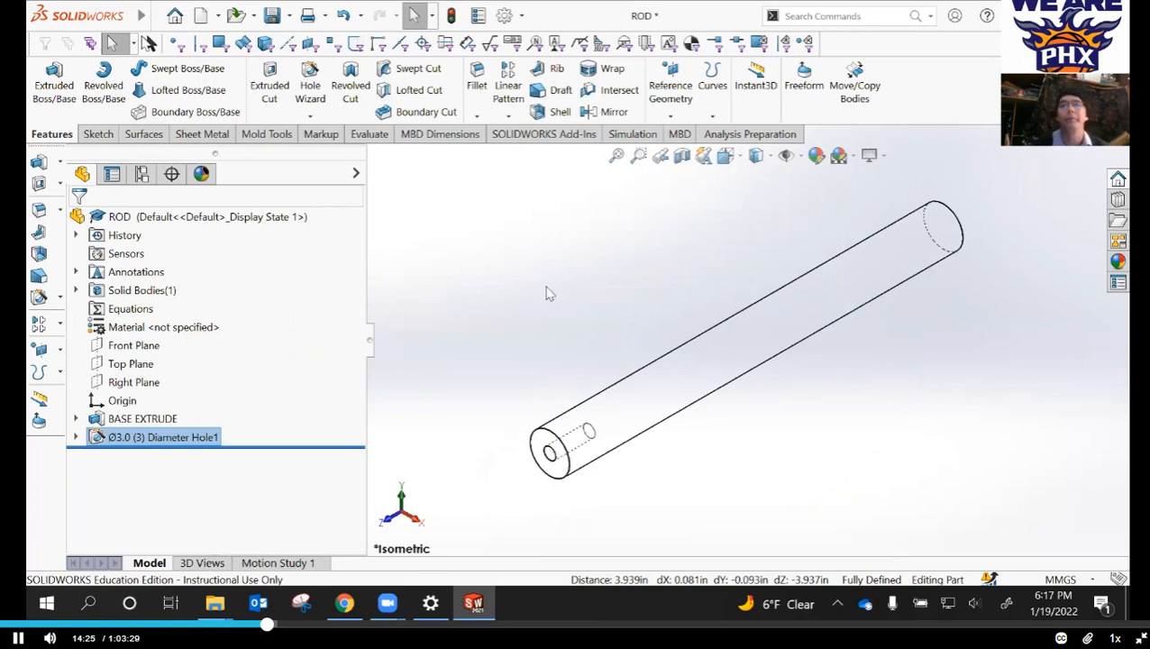
pyautogui.click(694, 237)
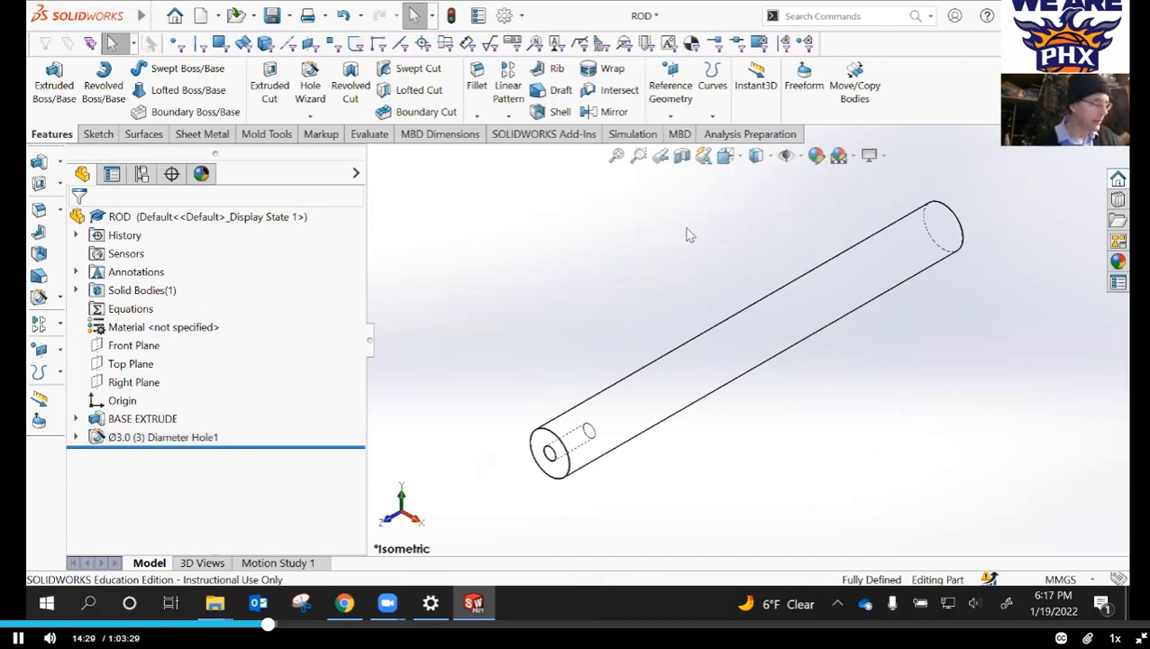
pyautogui.click(770, 158)
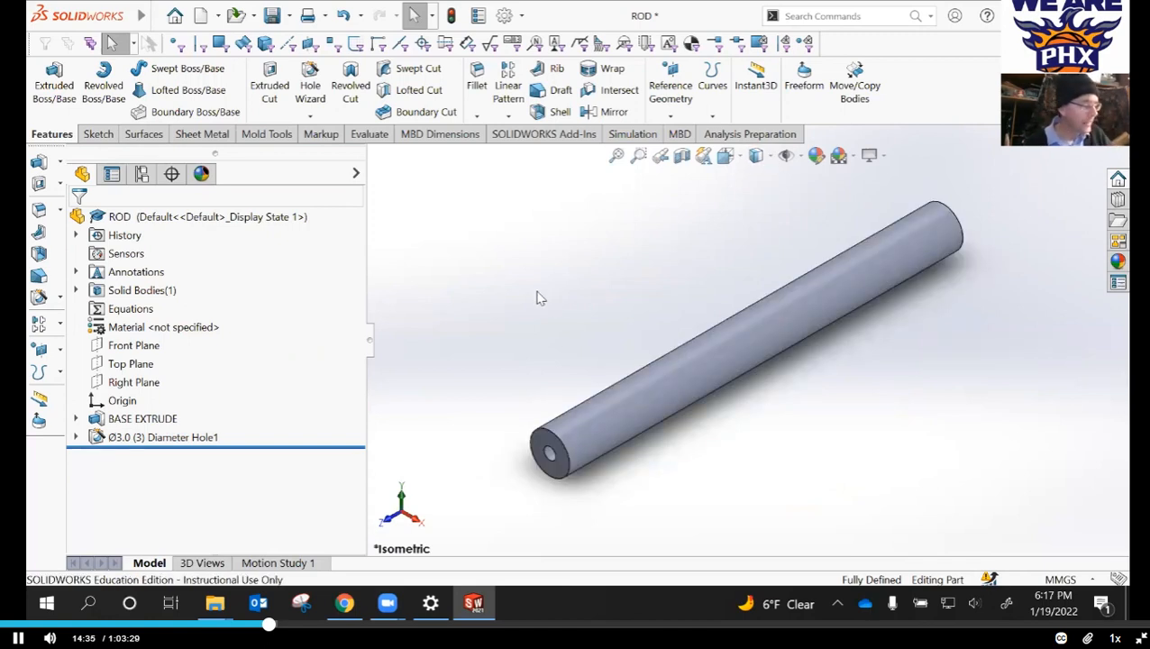
# - Rename the rod's hole feature to FRONT HOLE
pyautogui.click(165, 439)
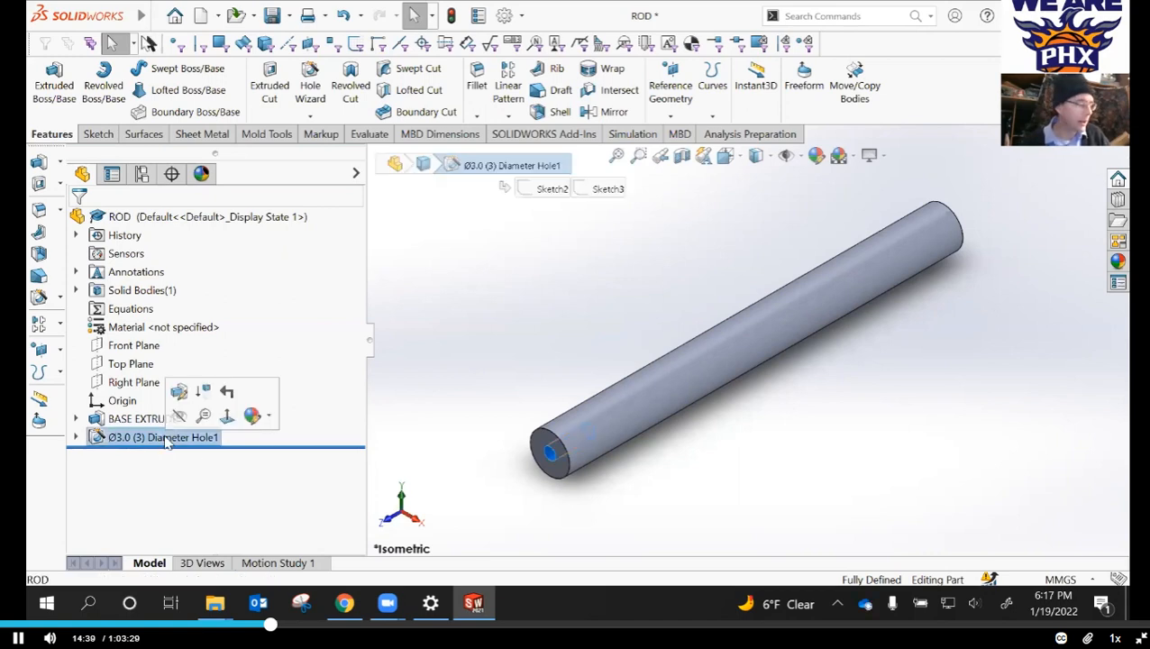
pyautogui.click(161, 437)
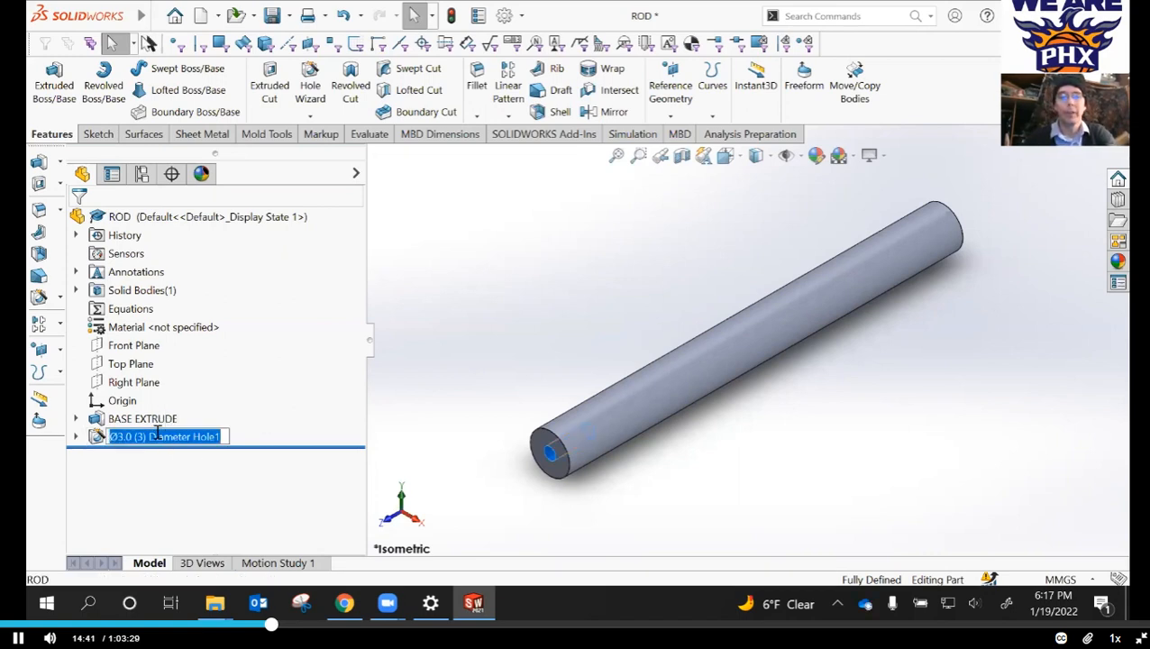
pyautogui.write('FRO')
pyautogui.write('NT O')
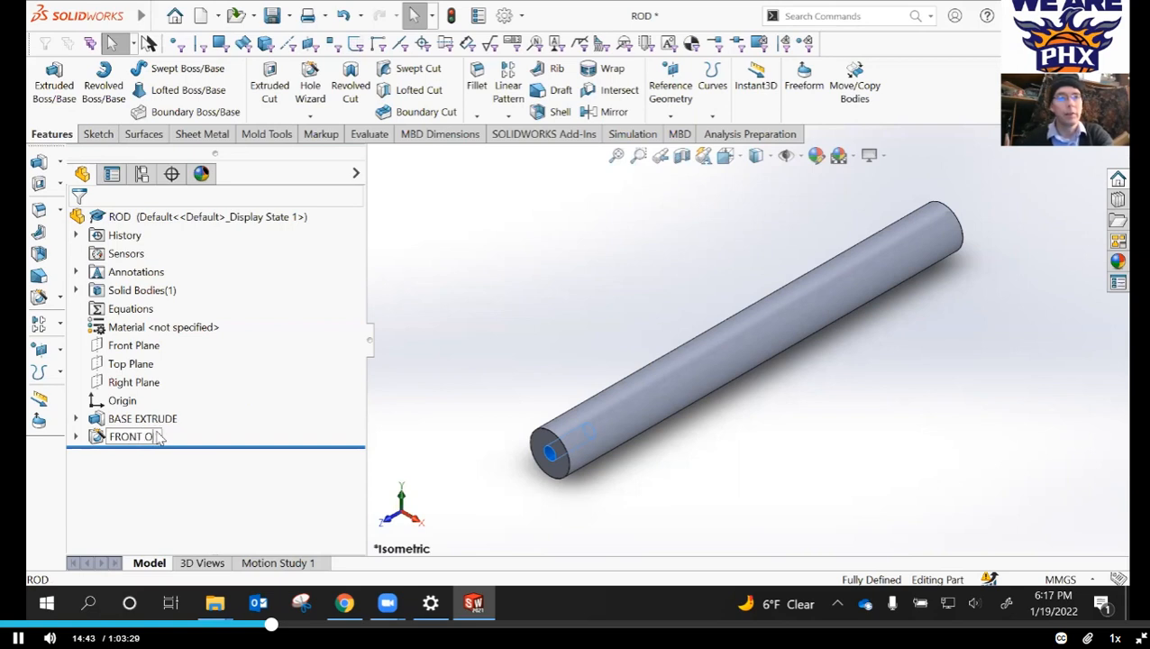
pyautogui.press('BackSpace')
pyautogui.write('HOLE')
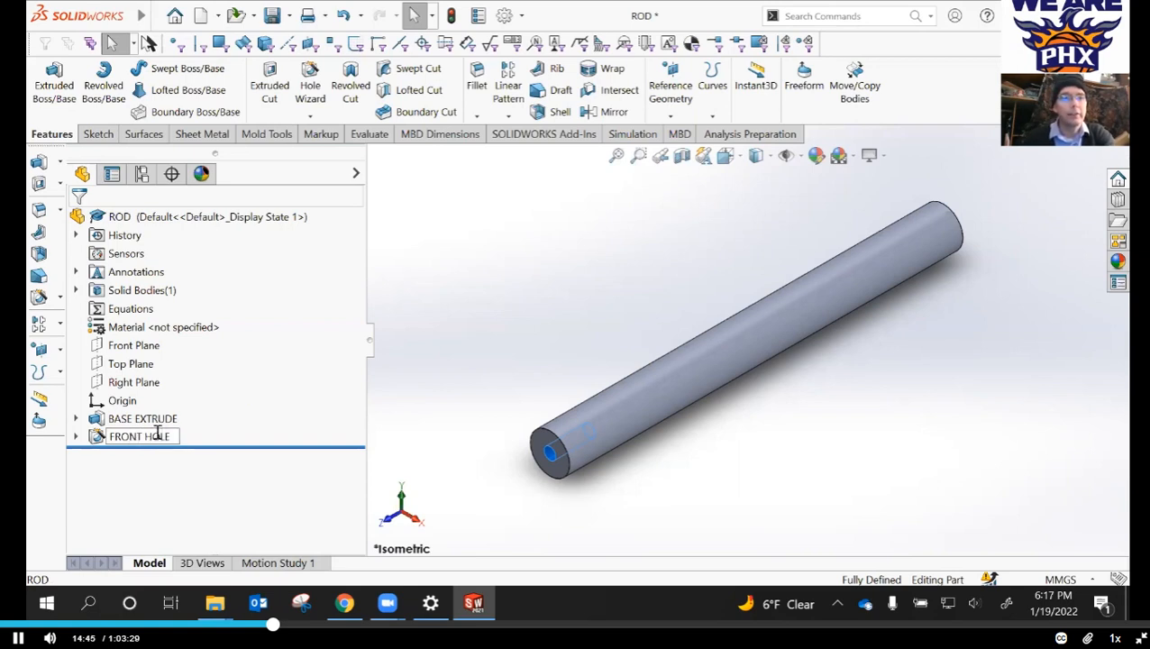
pyautogui.press('Return')
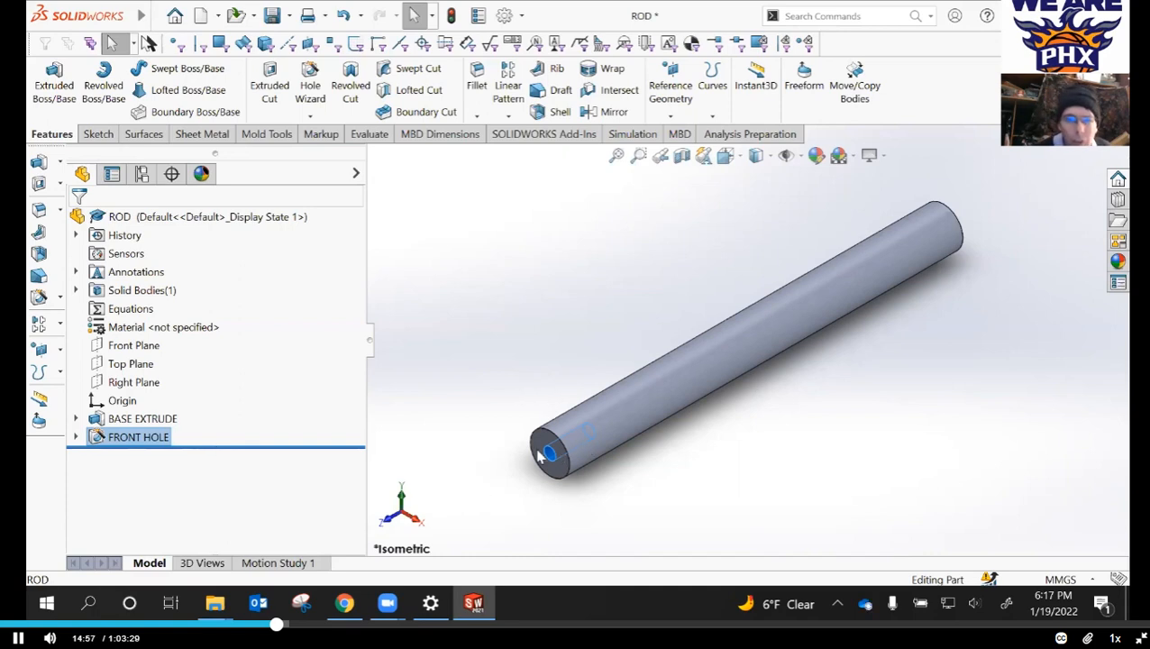
pyautogui.click(149, 435)
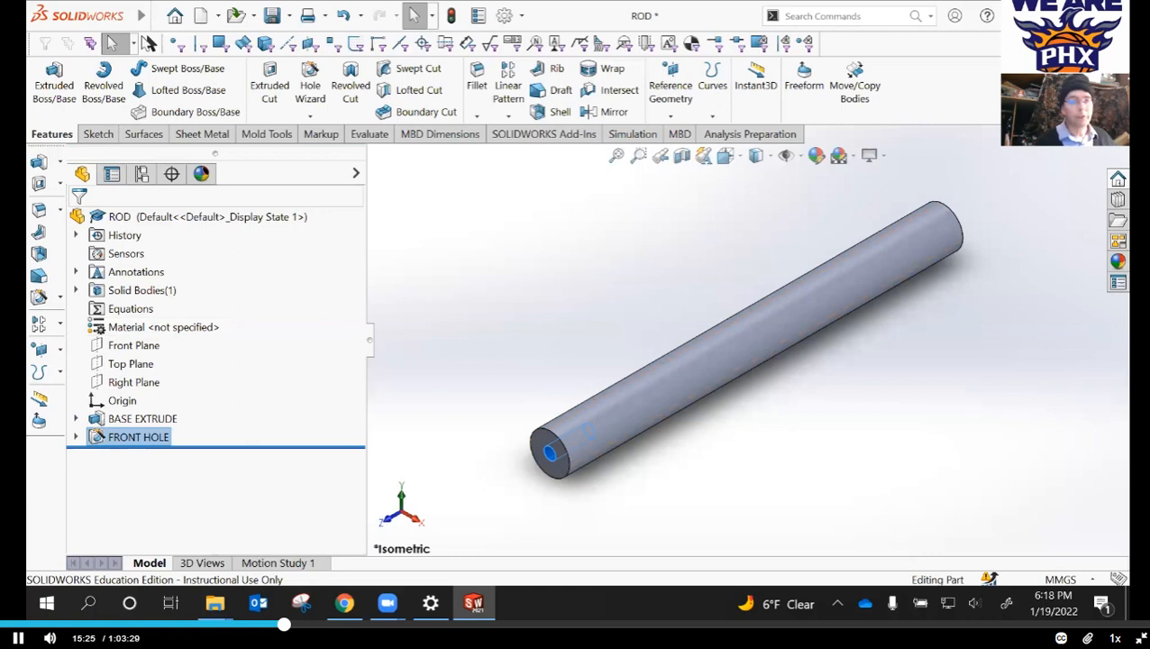
# - Chamfer the outer circular edge of the rod's front face with a distance of 1 mm at 45 degrees
pyautogui.scroll(-3, 630, 456)
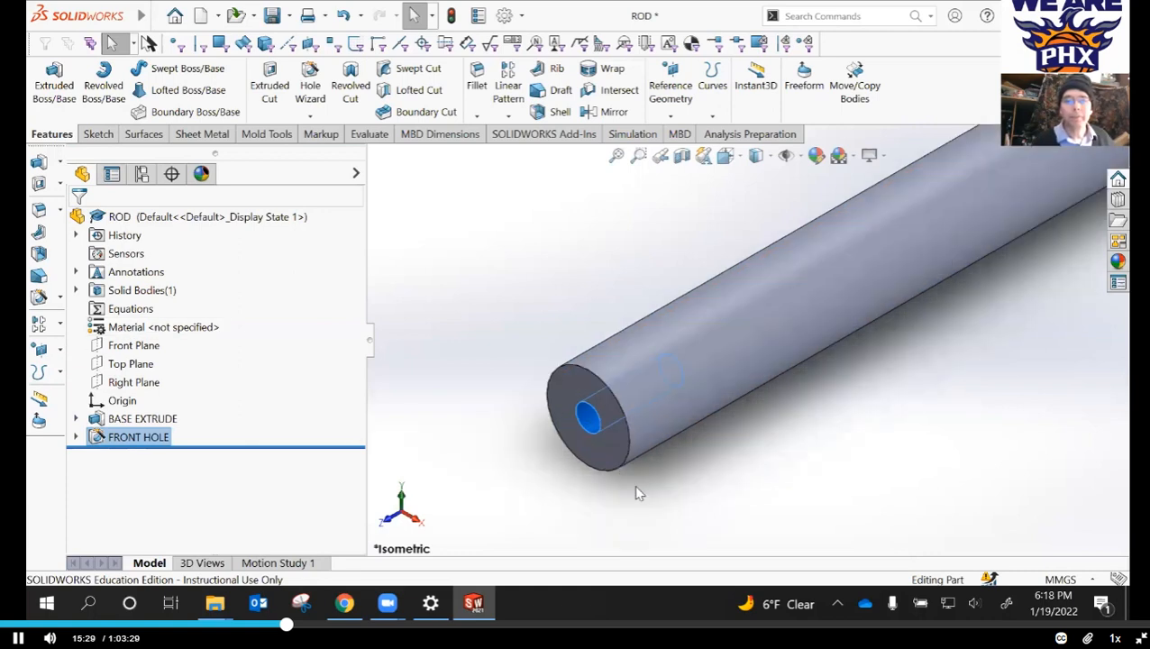
pyautogui.click(549, 370)
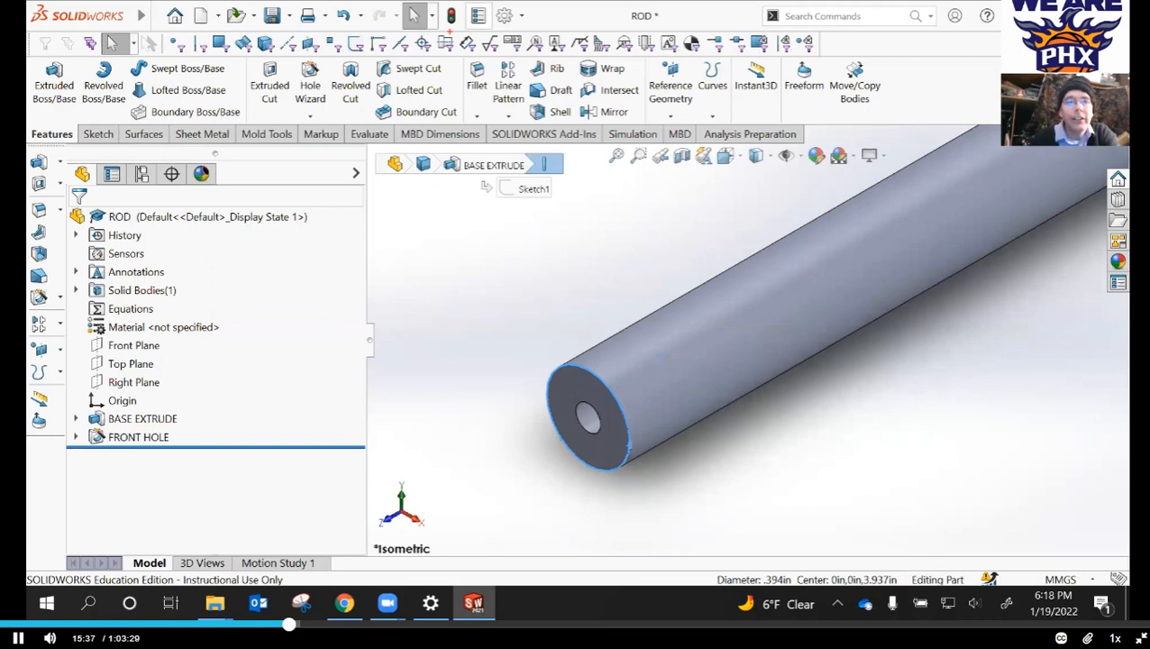
pyautogui.moveTo(460, 57)
pyautogui.mouseDown()
pyautogui.moveTo(483, 64)
pyautogui.moveTo(490, 133)
pyautogui.mouseUp()
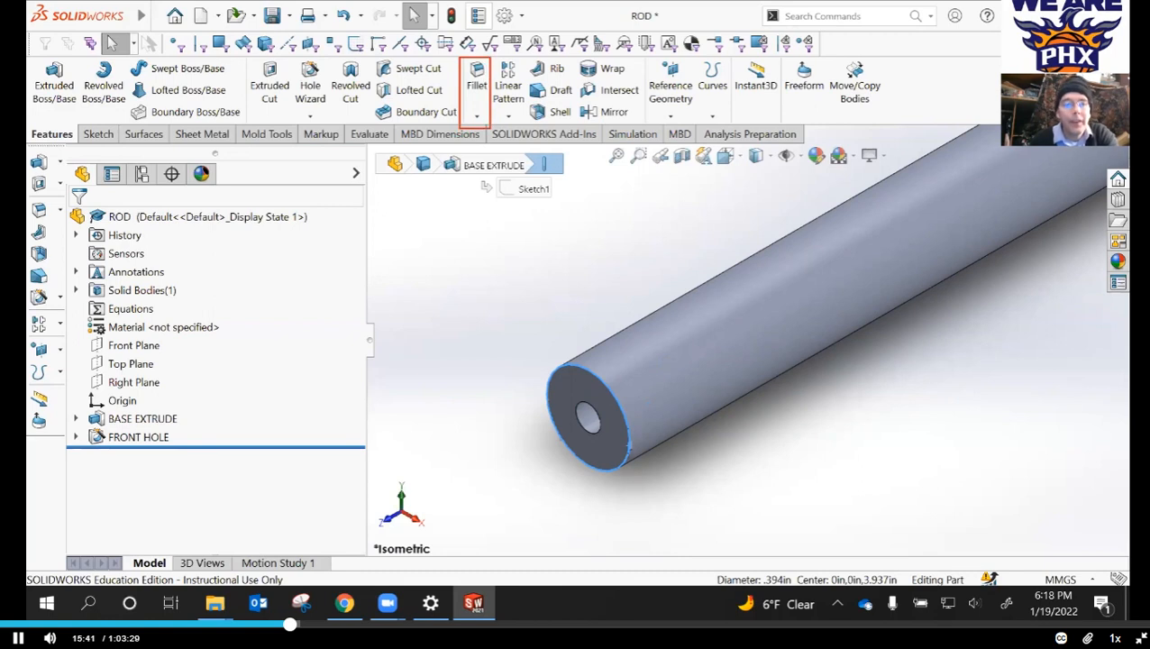
pyautogui.click(476, 117)
pyautogui.click(477, 118)
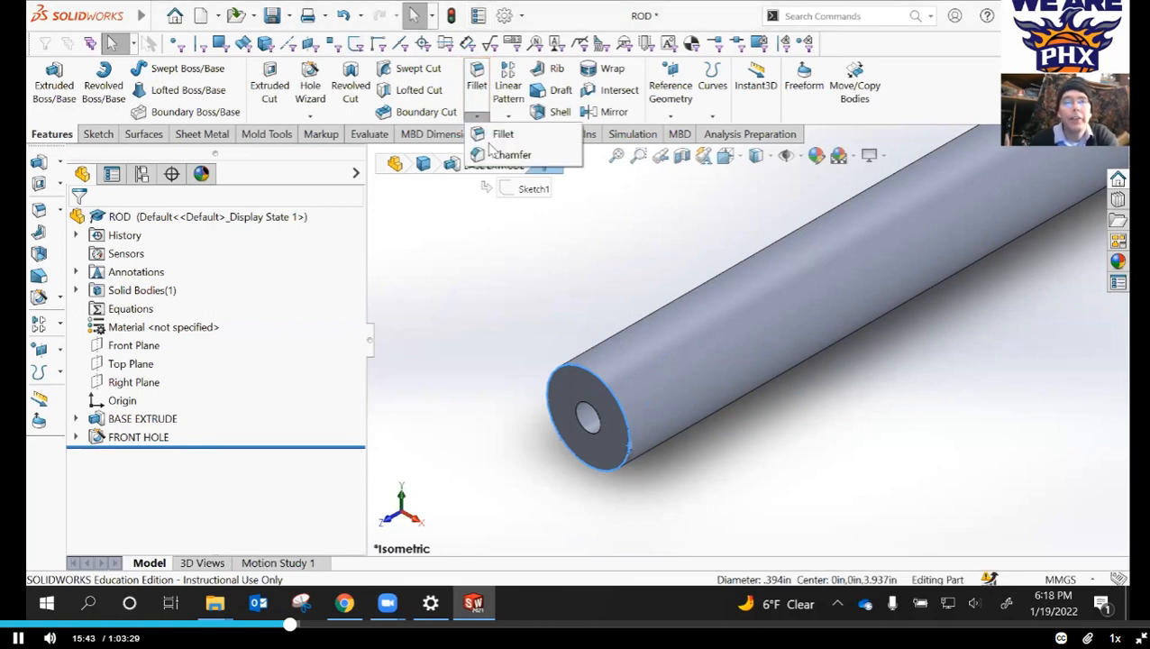
pyautogui.click(469, 159)
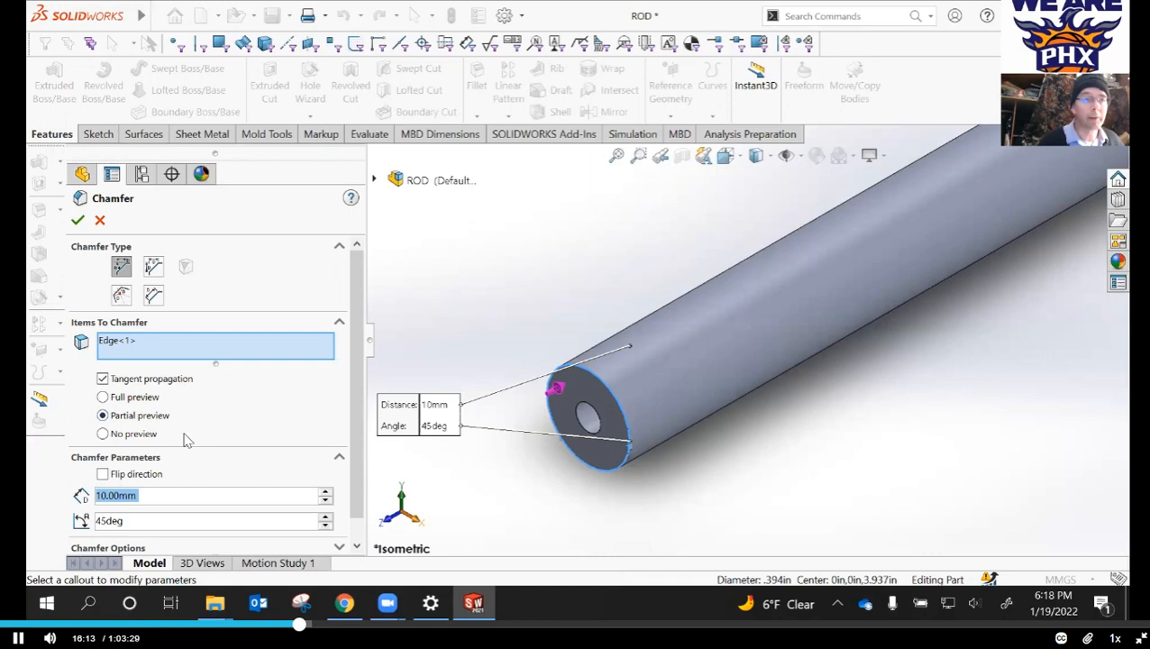
pyautogui.click(122, 267)
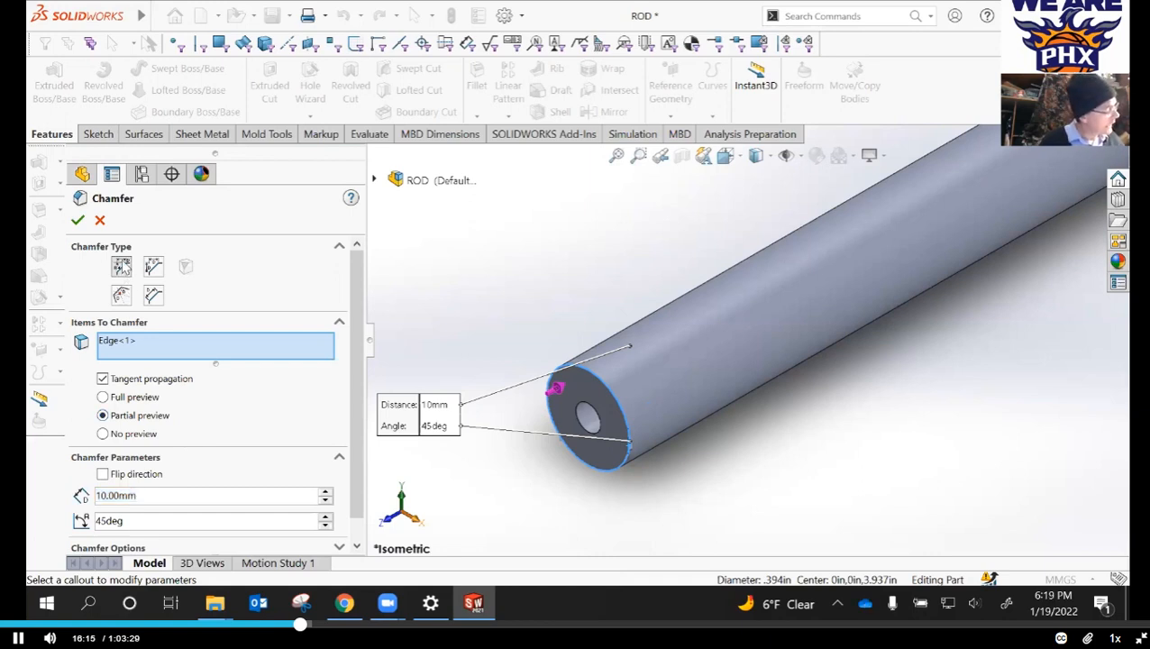
pyautogui.click(108, 497)
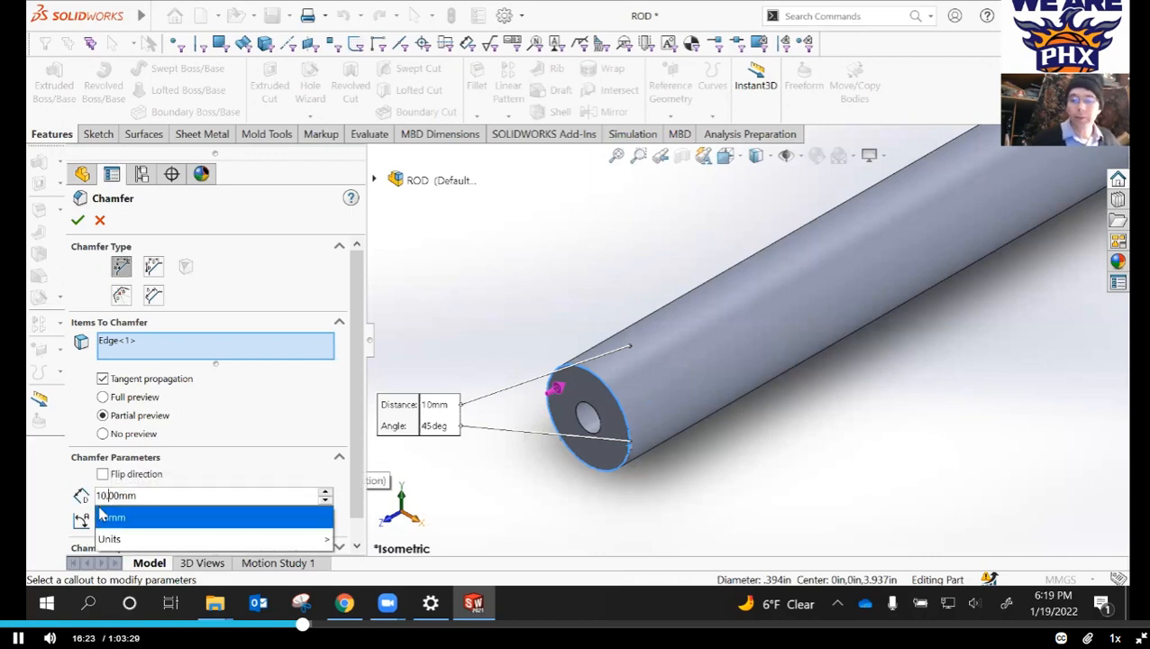
pyautogui.press('BackSpace')
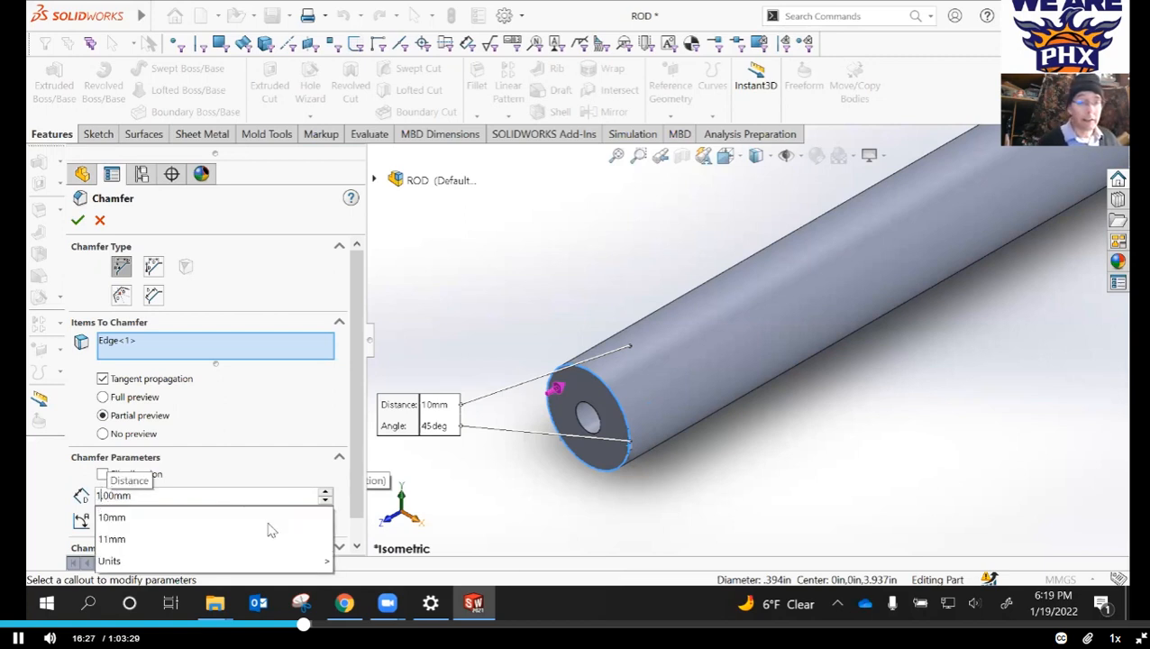
pyautogui.press('Down')
pyautogui.click(359, 474)
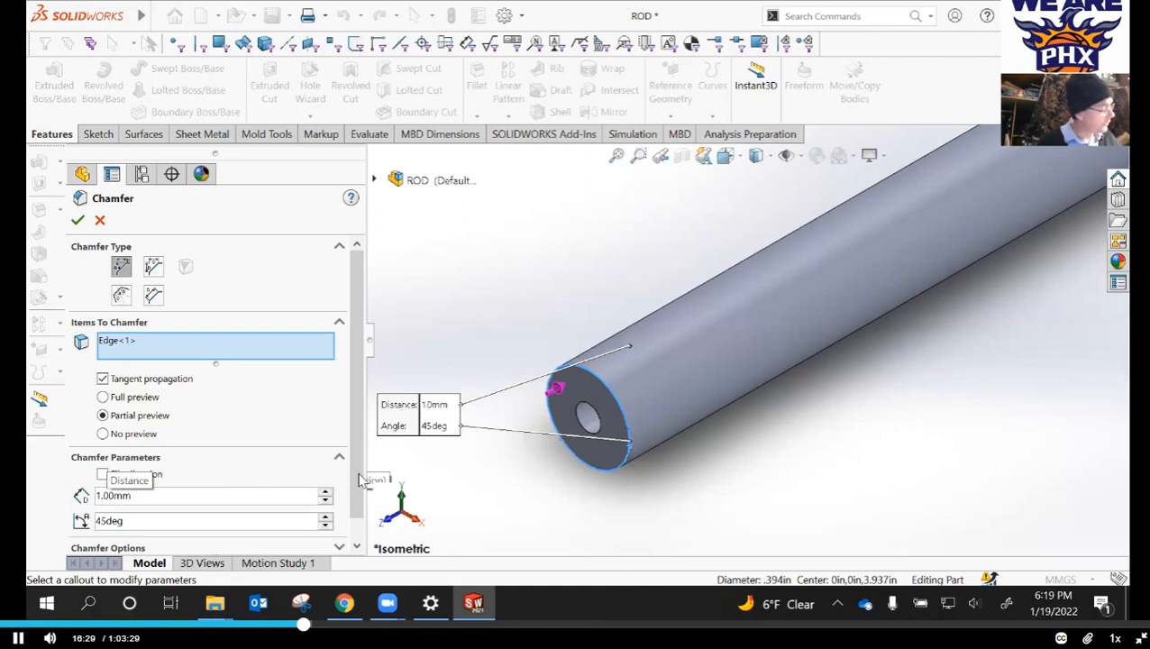
pyautogui.click(78, 219)
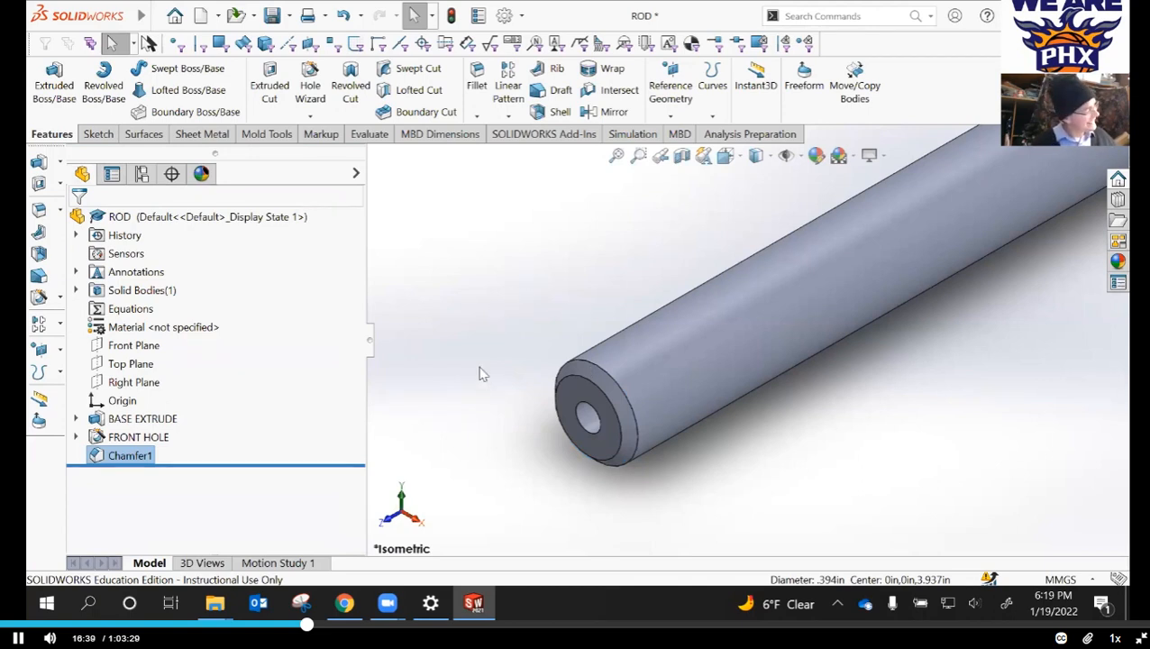
# - Clear the selection and save the ROD part
pyautogui.click(493, 281)
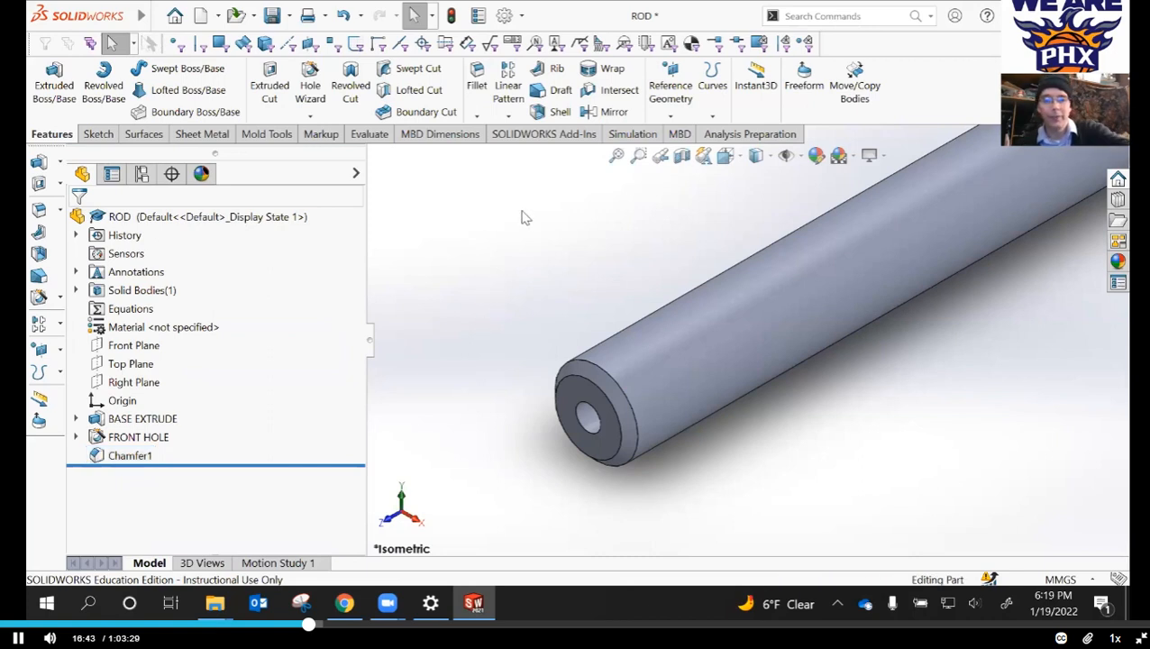
pyautogui.scroll(2, 497, 213)
pyautogui.scroll(1, 583, 371)
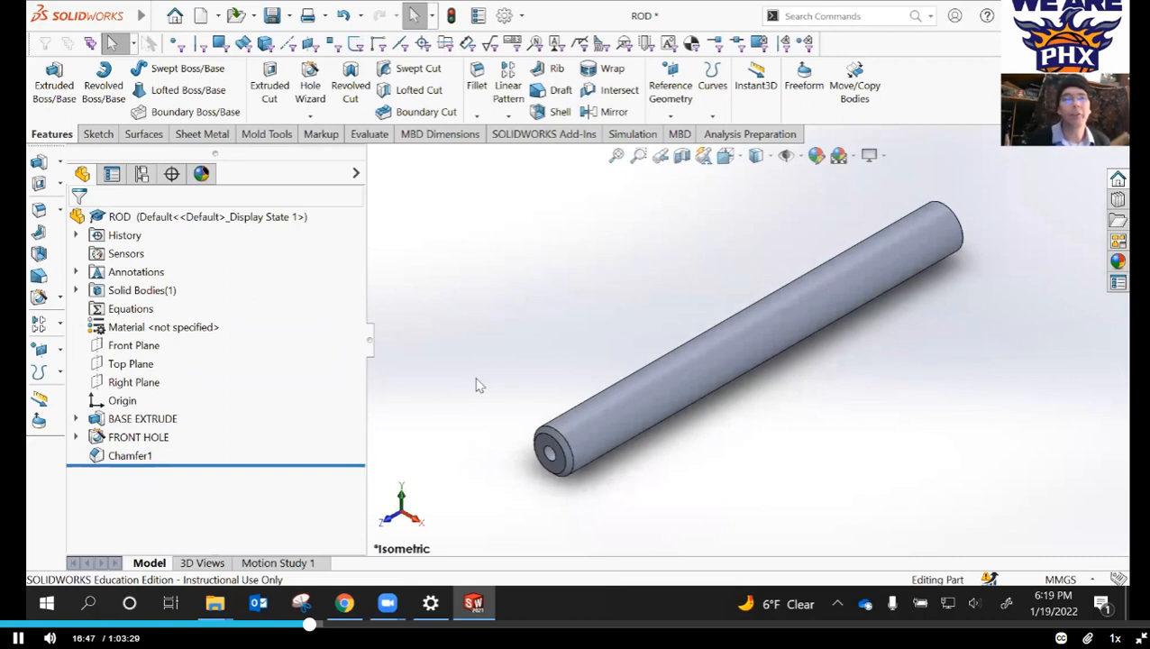
pyautogui.click(271, 15)
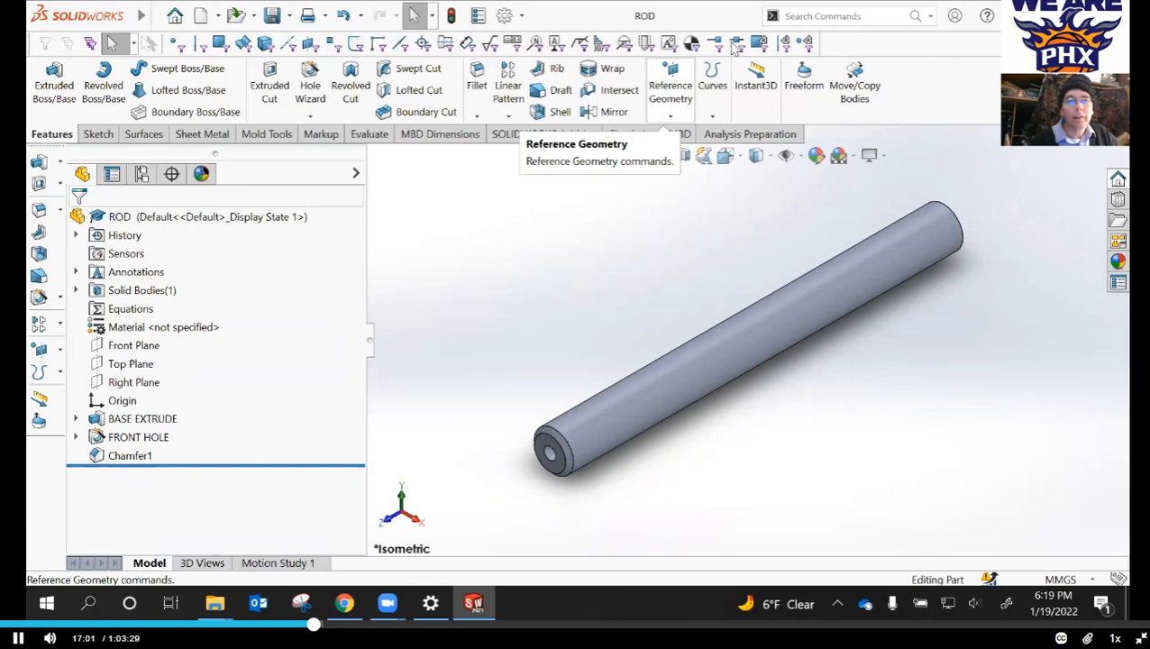
# - Edit the chamfer feature, clear its edge selection, reselect the outer edge of the rod's front face and accept it
pyautogui.click(131, 455)
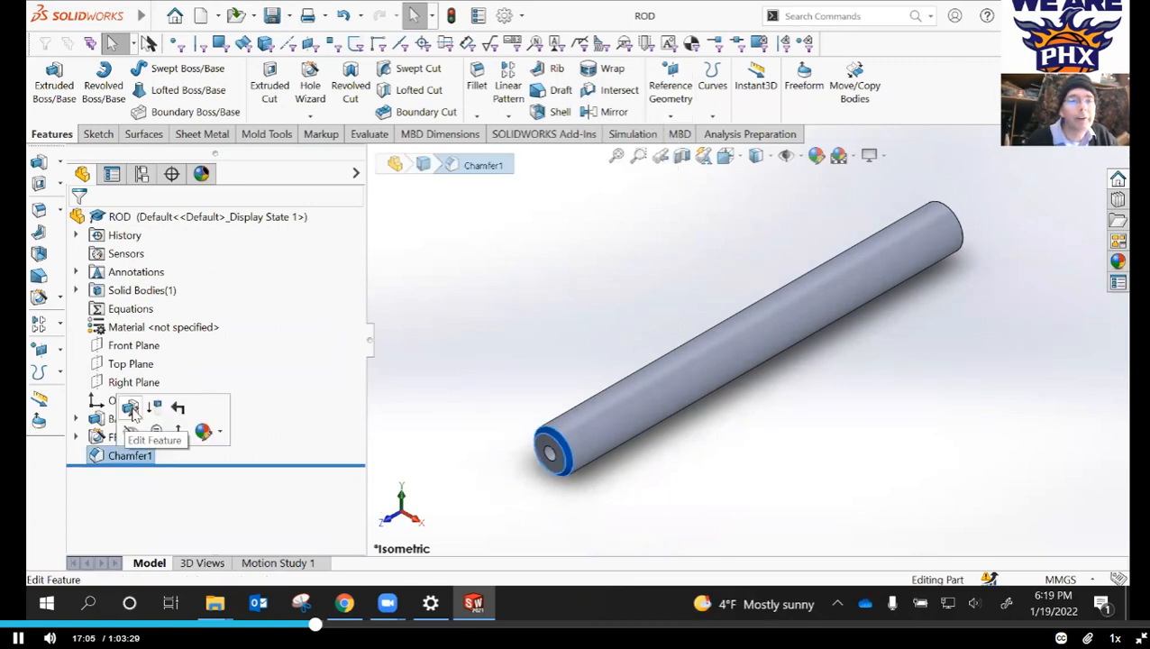
pyautogui.click(131, 408)
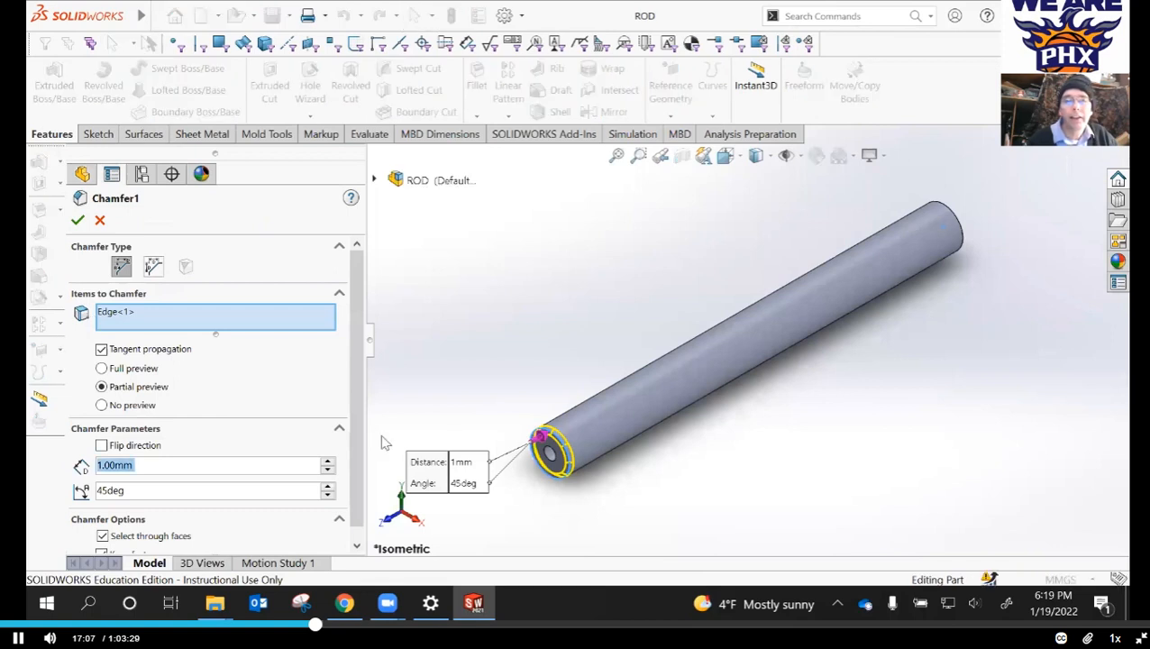
pyautogui.rightClick(149, 316)
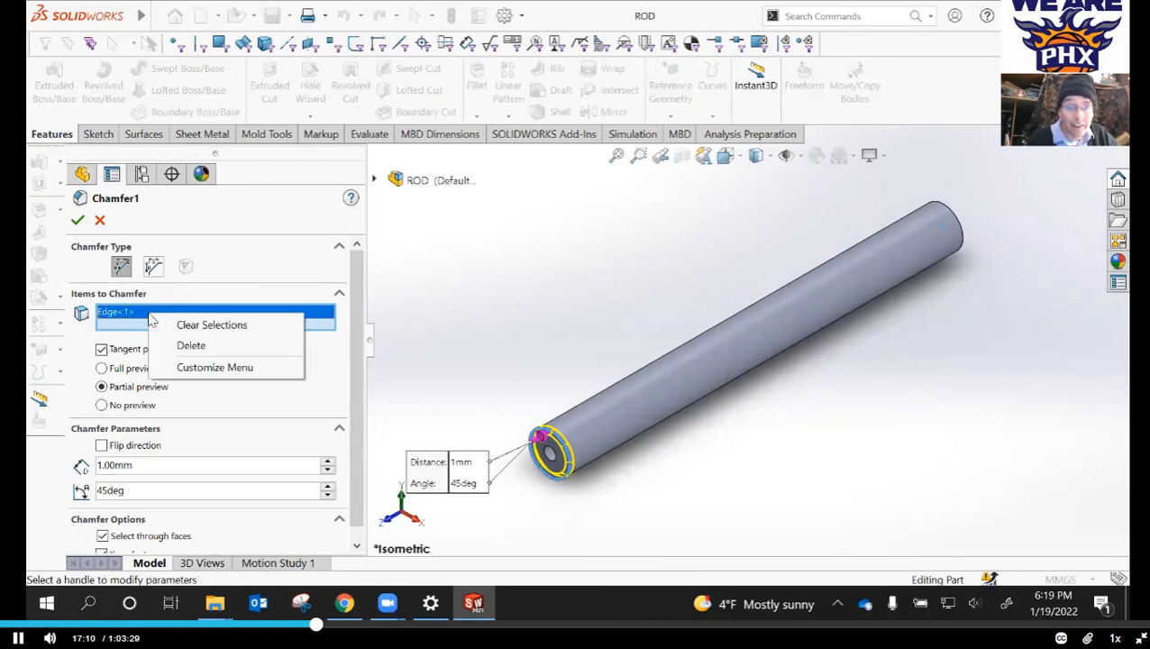
pyautogui.click(200, 327)
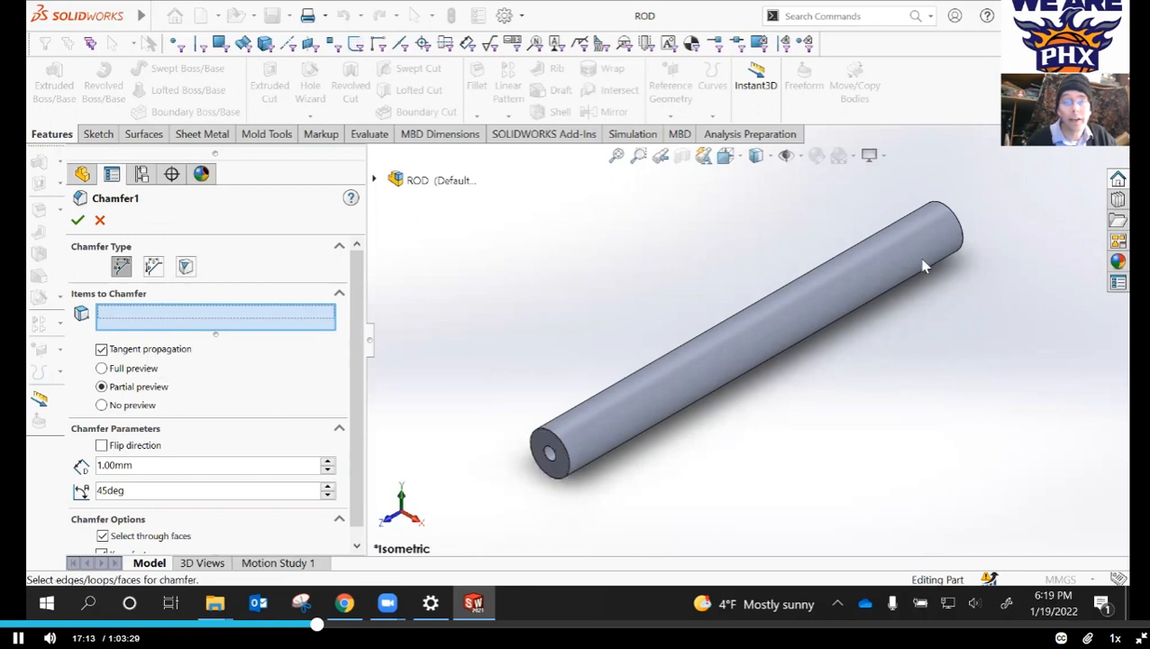
pyautogui.click(556, 438)
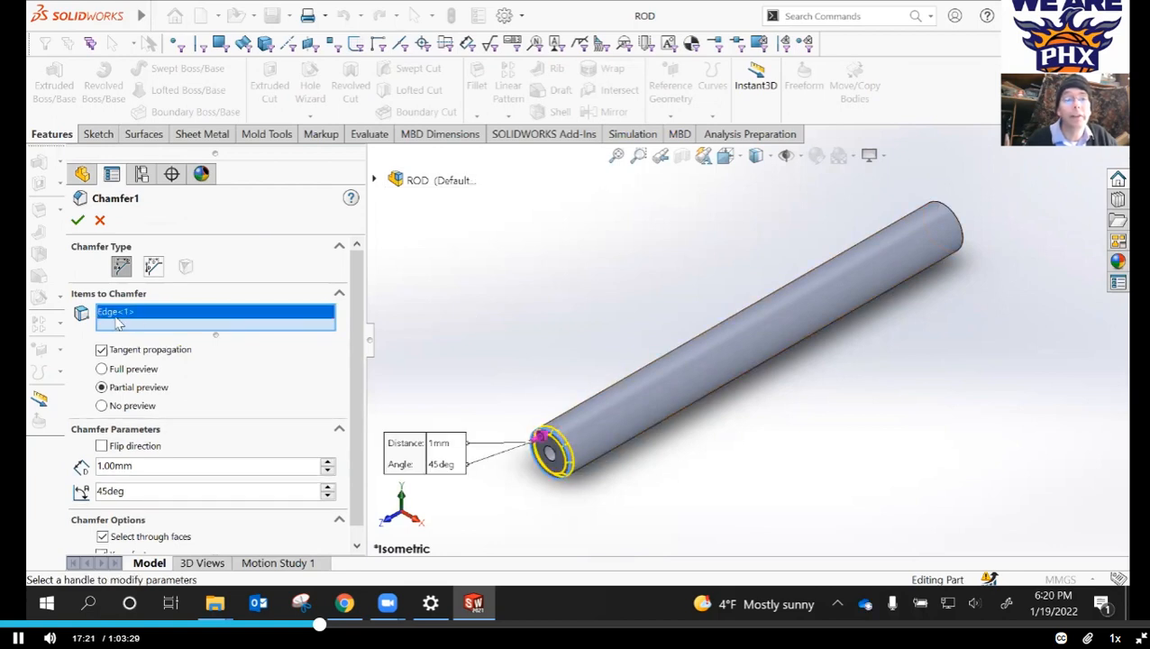
pyautogui.click(79, 221)
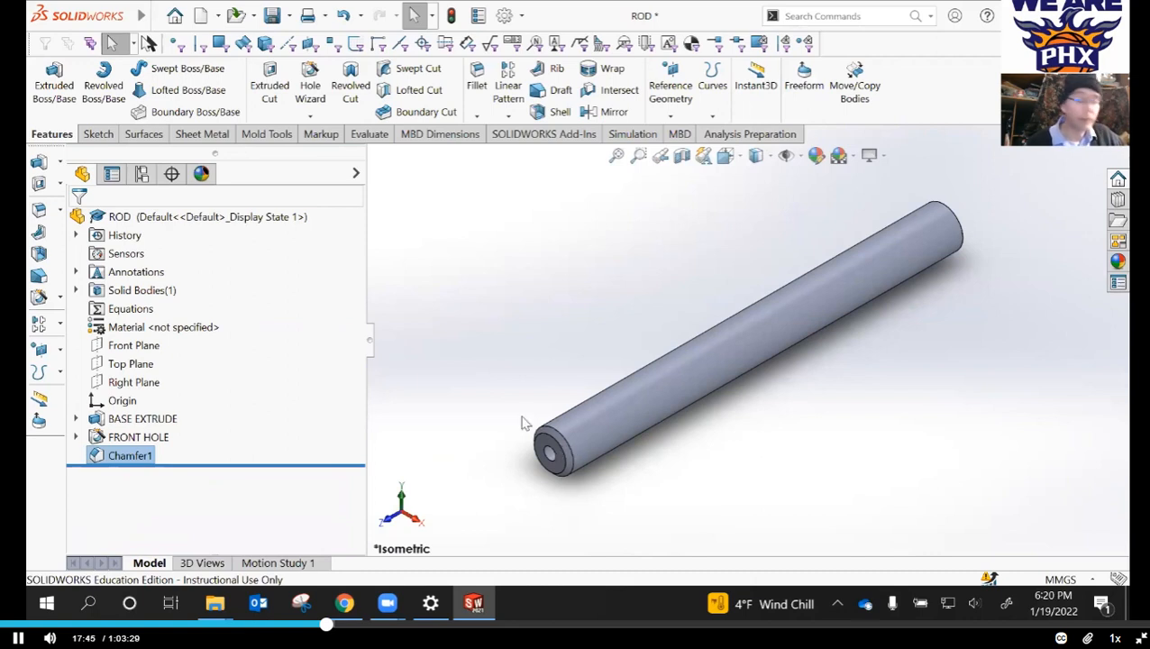
# - Start a new sketch on the rod's chamfered front face
pyautogui.scroll(-3, 564, 464)
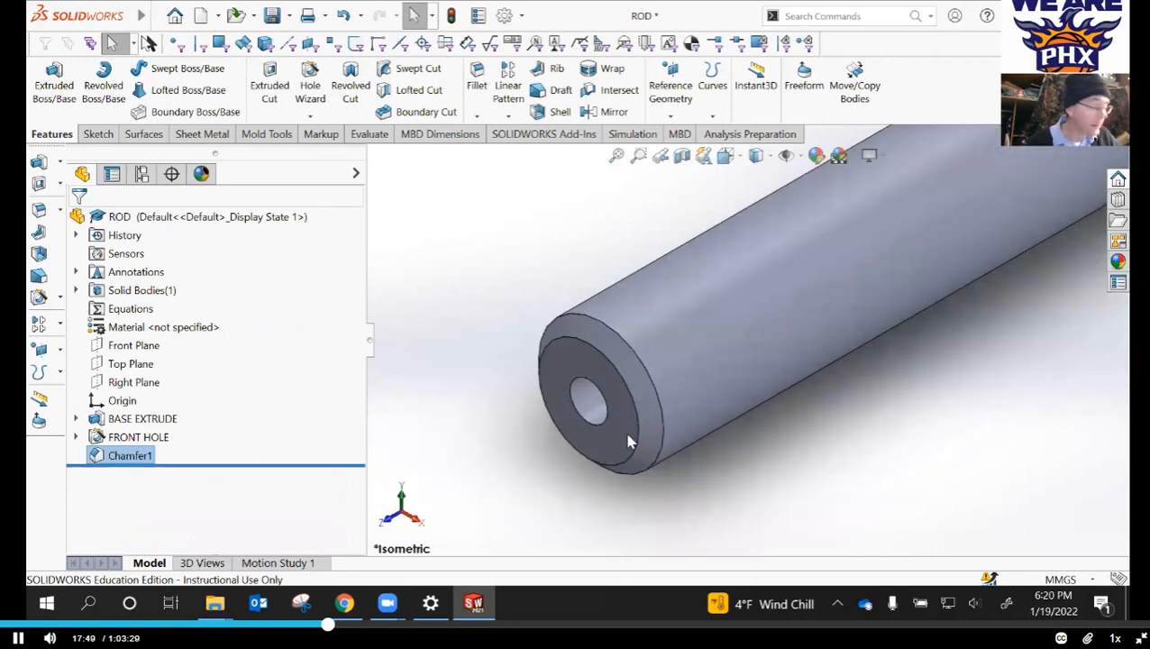
pyautogui.click(625, 428)
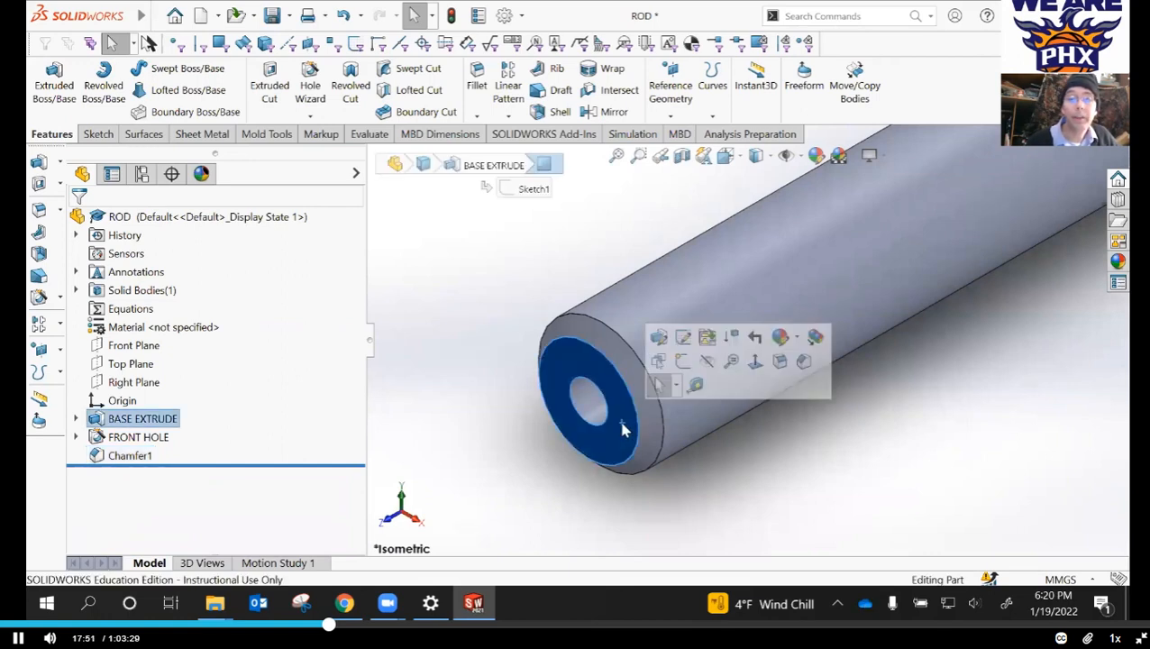
pyautogui.click(682, 362)
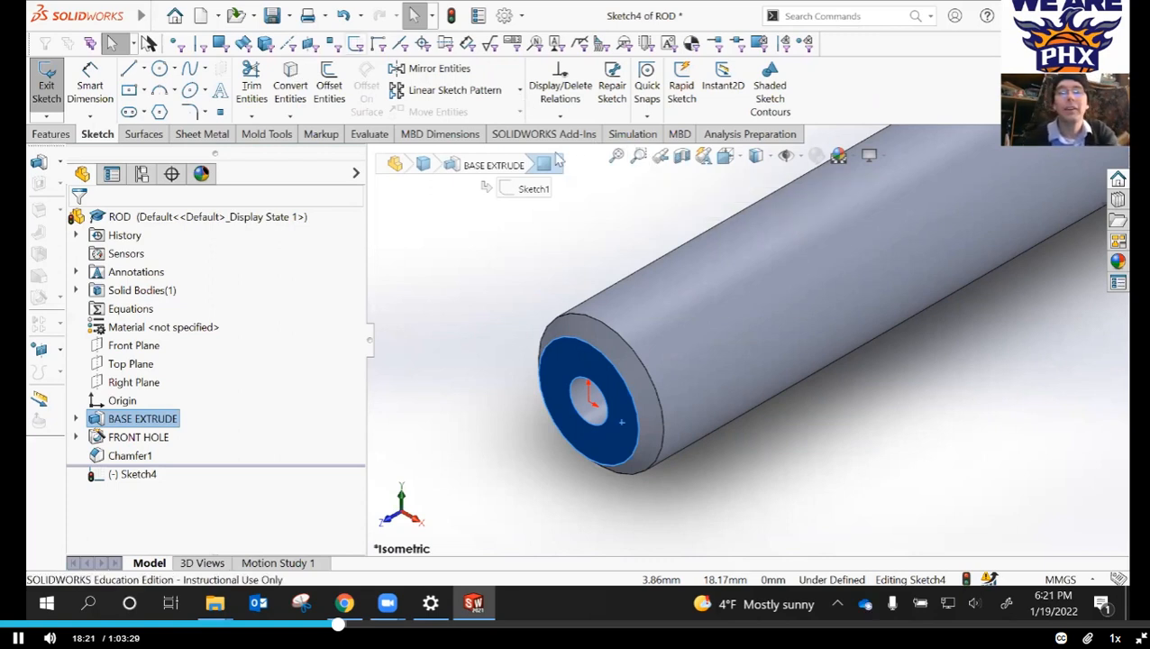
# - Examine the rod's front face and chamfer close up with Zoom to Area, and view them at other magnifications
pyautogui.click(640, 157)
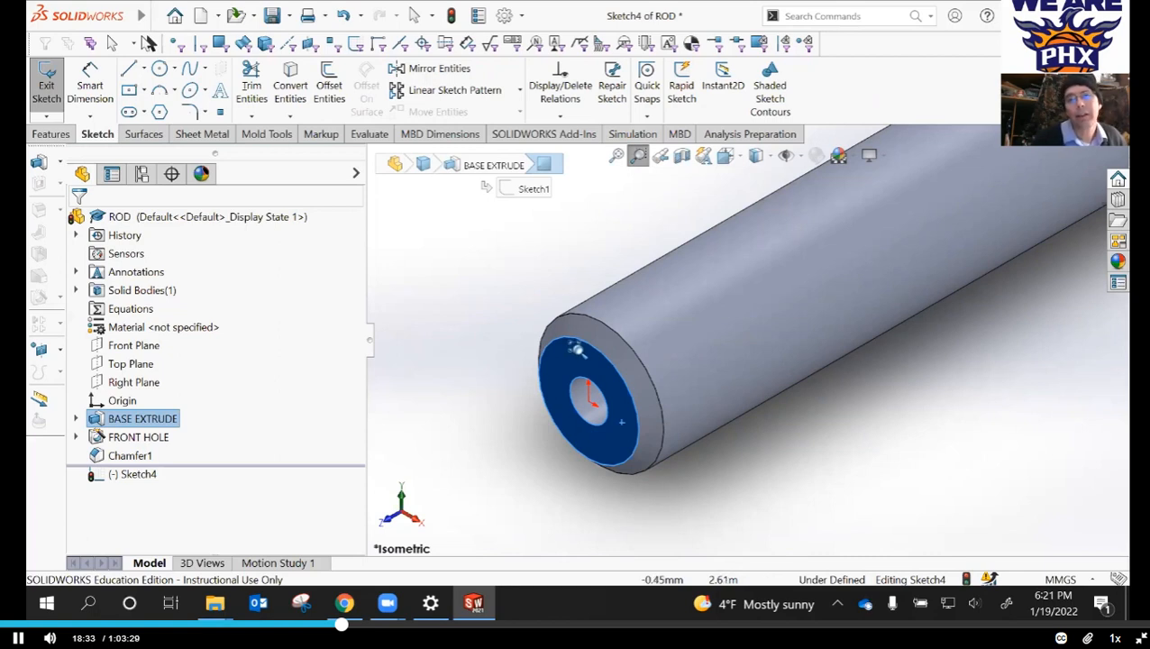
pyautogui.moveTo(572, 332); pyautogui.dragTo(559, 490)
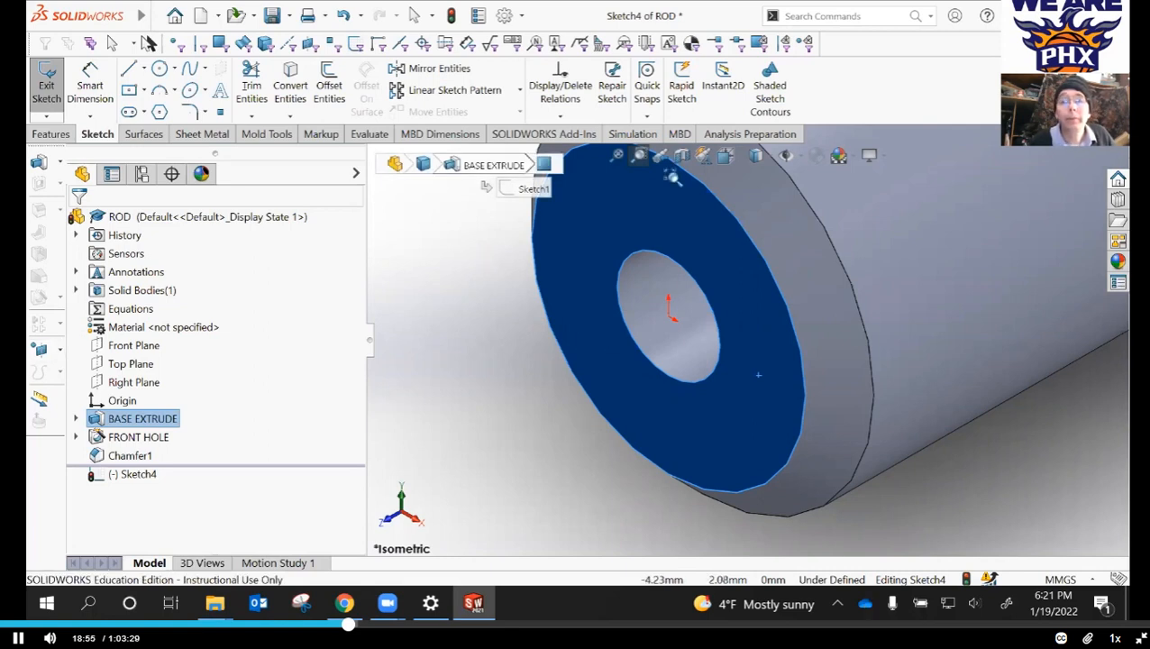
pyautogui.scroll(-2, 714, 329)
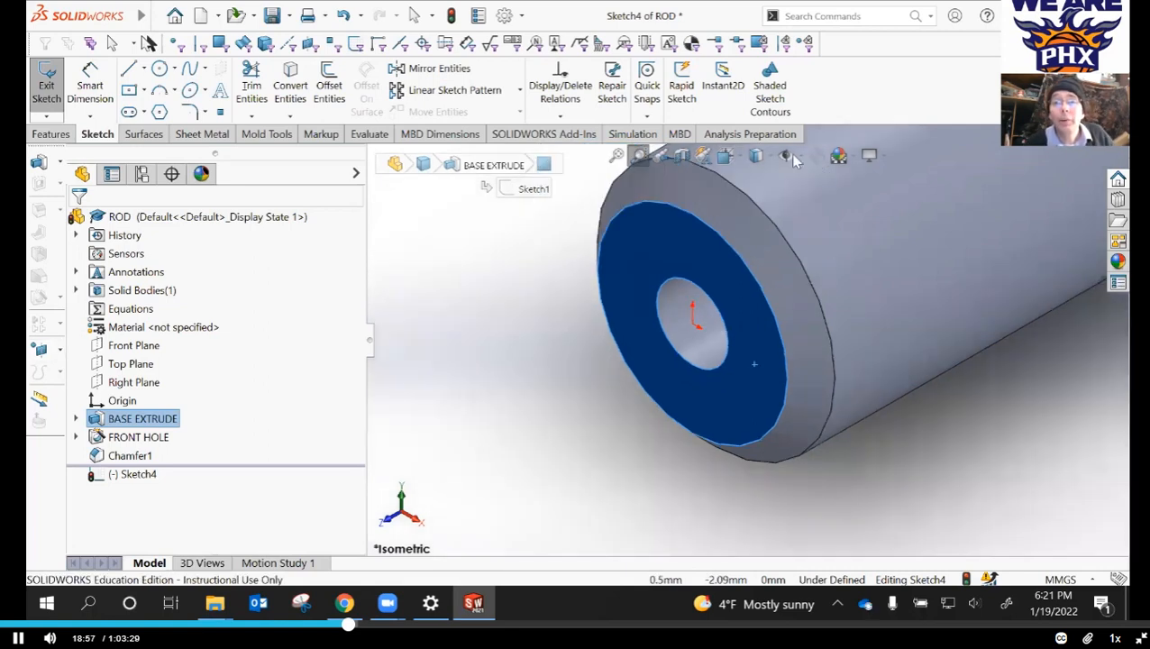
pyautogui.scroll(-1, 781, 156)
pyautogui.scroll(-1, 934, 316)
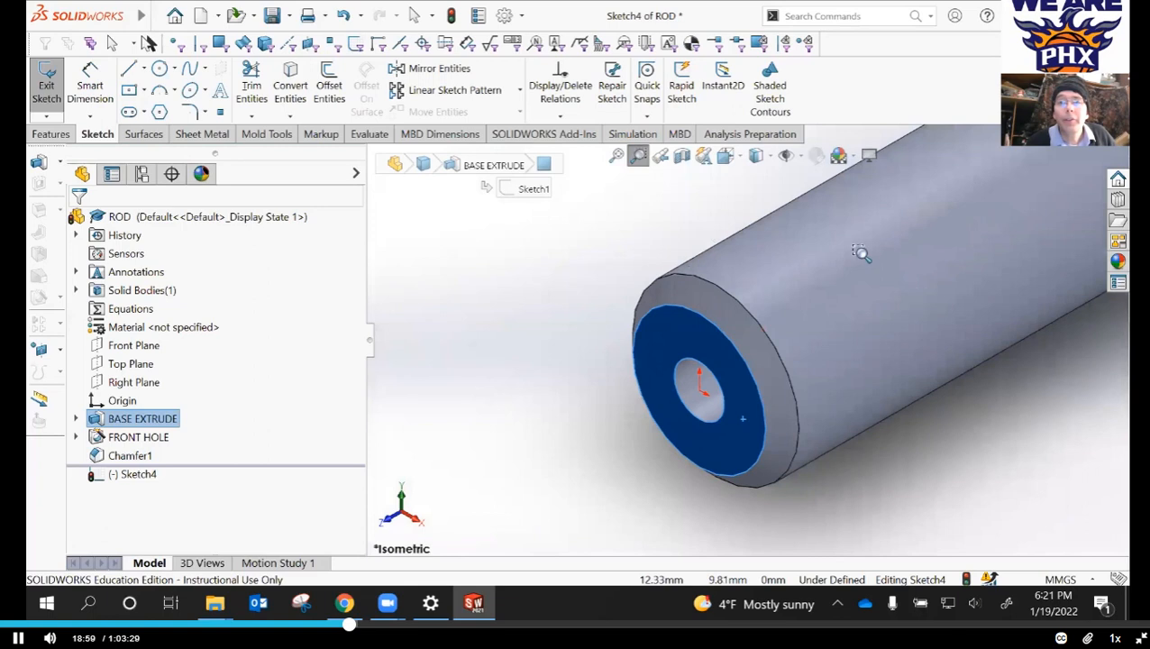
pyautogui.scroll(-1, 736, 185)
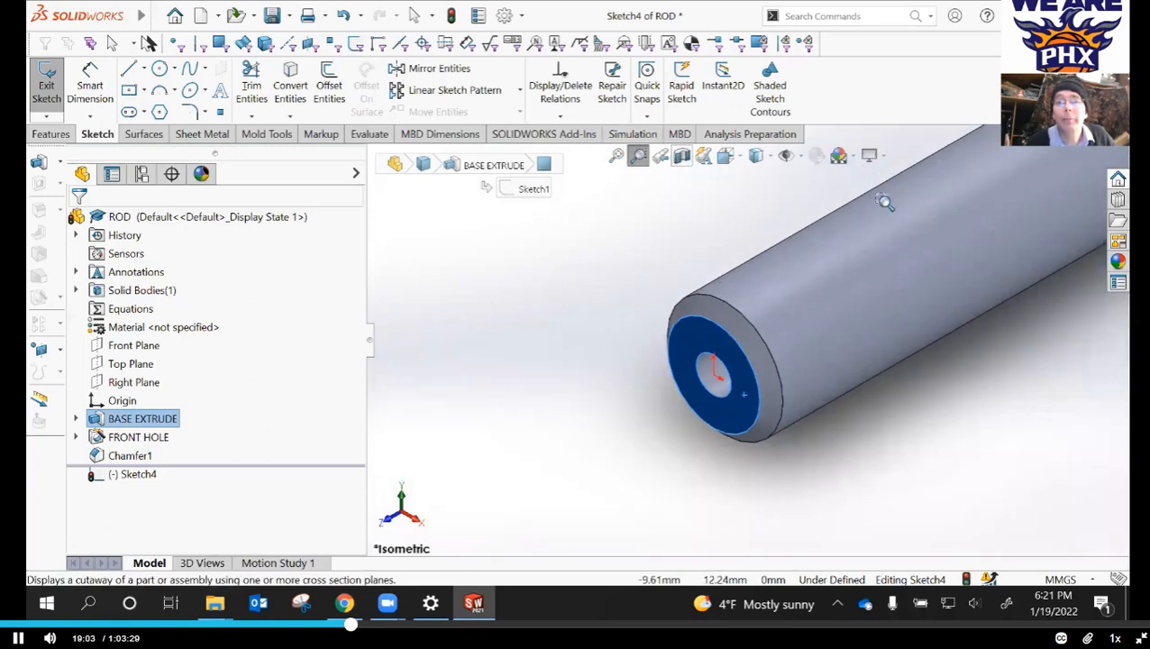
pyautogui.scroll(1, 951, 321)
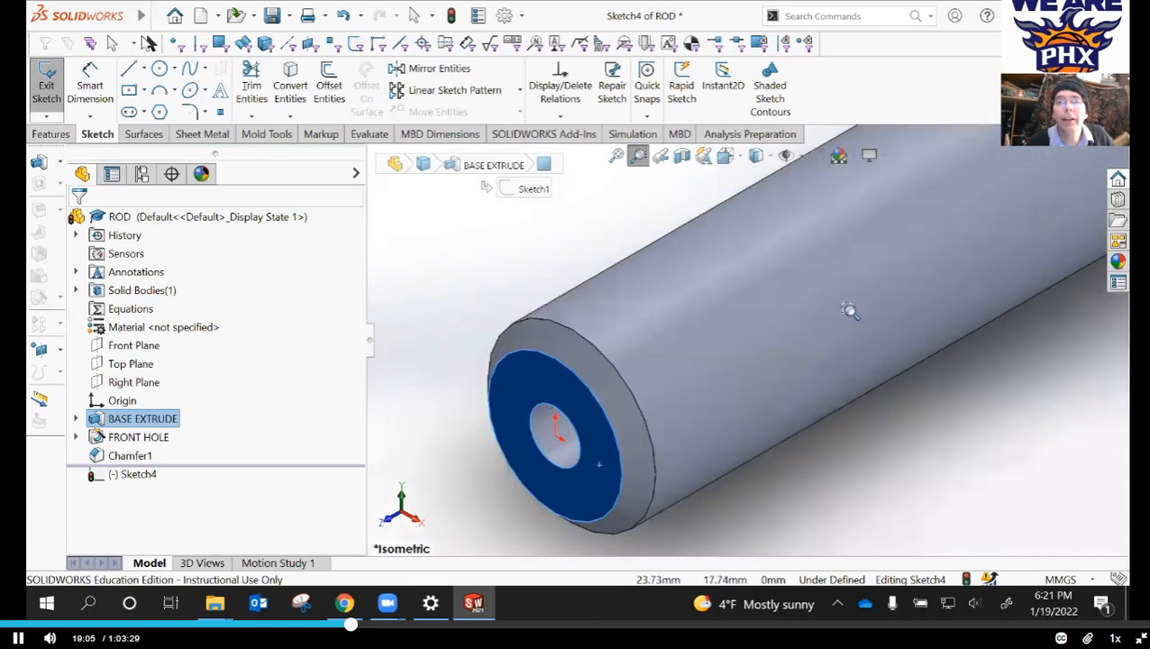
pyautogui.scroll(-1, 819, 314)
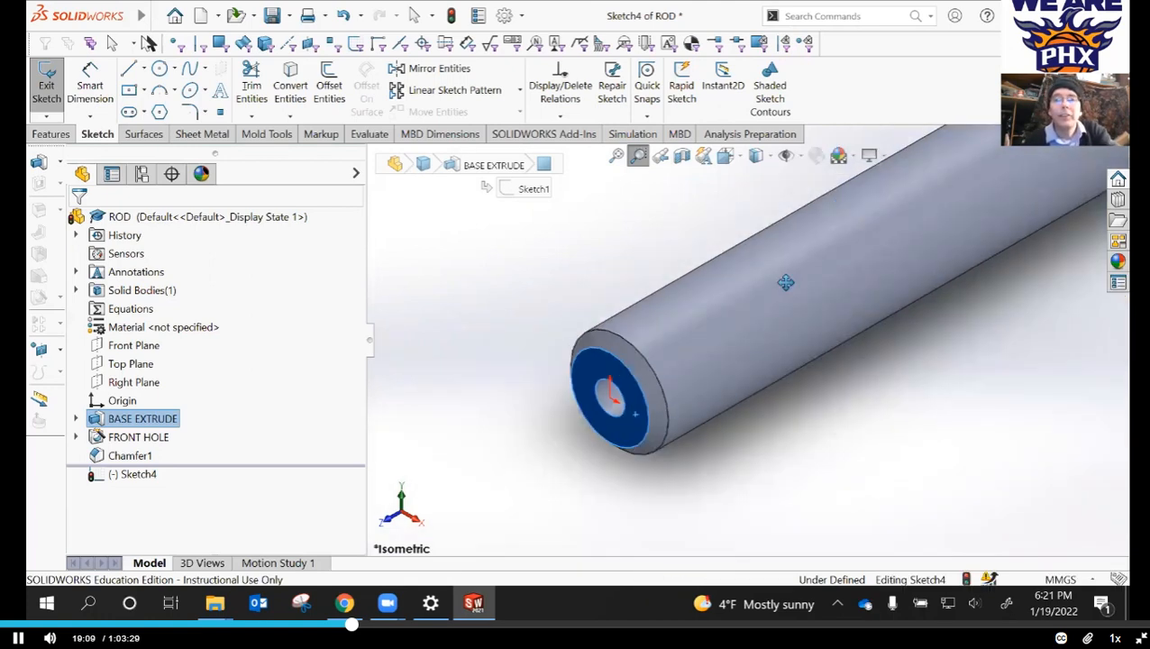
pyautogui.keyDown('ctrl'); pyautogui.moveTo(766, 173); pyautogui.dragTo(789, 204, button='middle'); pyautogui.keyUp('ctrl')
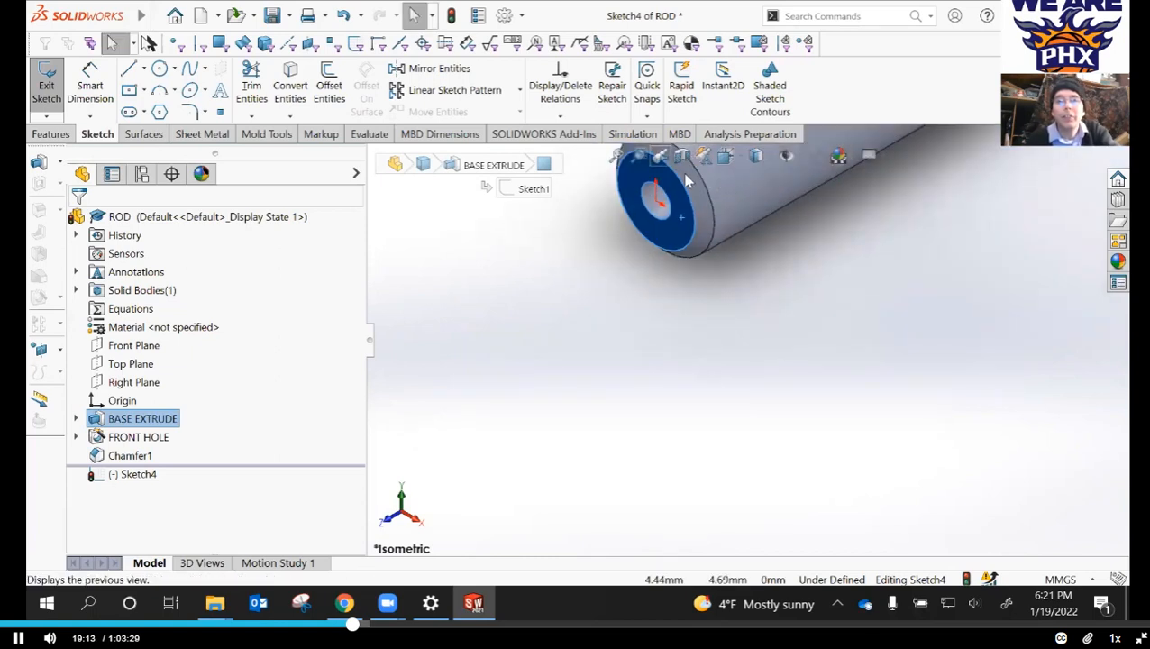
pyautogui.scroll(5, 670, 388)
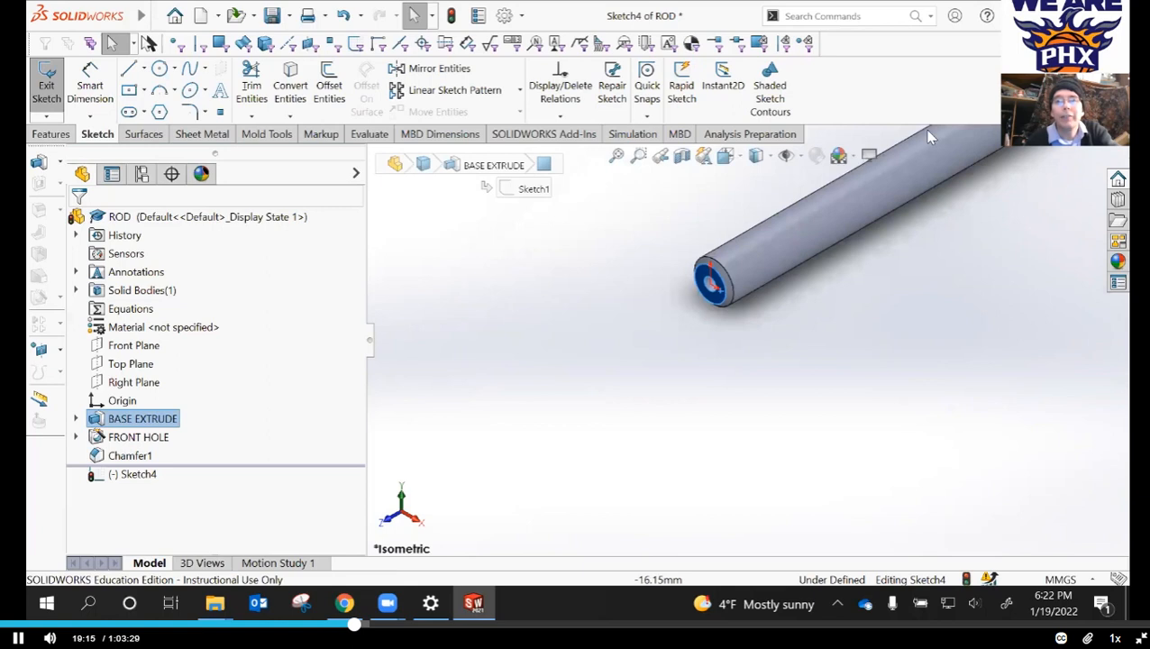
pyautogui.scroll(-2, 924, 137)
pyautogui.scroll(-2, 631, 208)
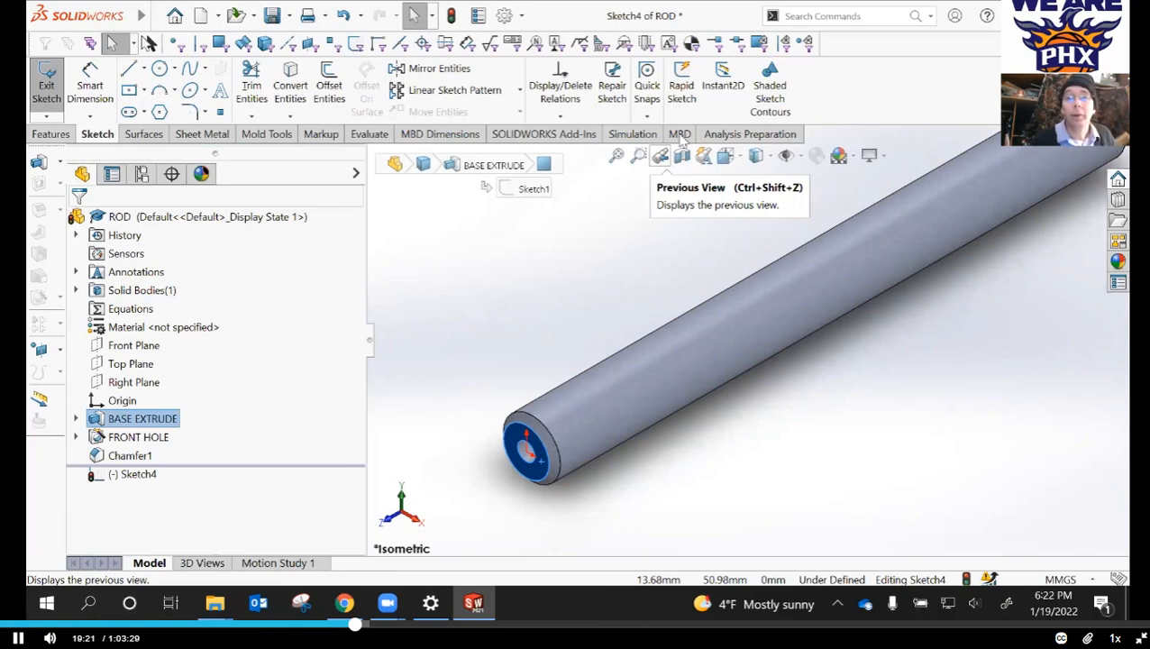
# - Sketch a vertical line about 12.65 mm long across the rod's front face, right of the hole and extending past the outer edge at both ends
pyautogui.click(727, 157)
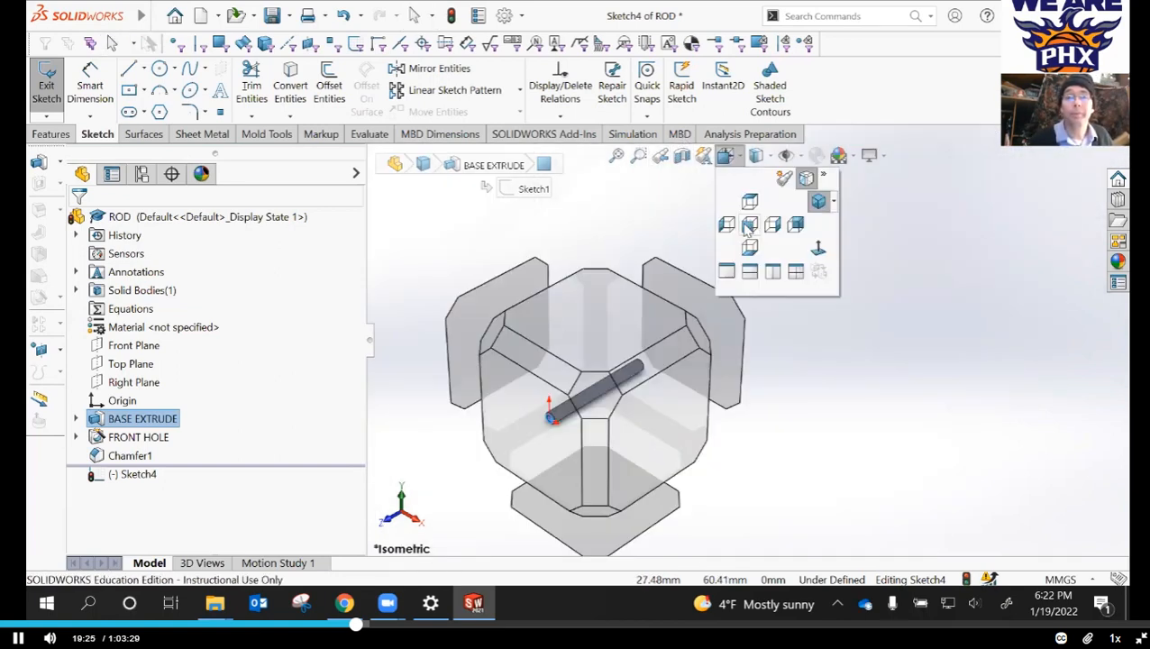
pyautogui.click(745, 224)
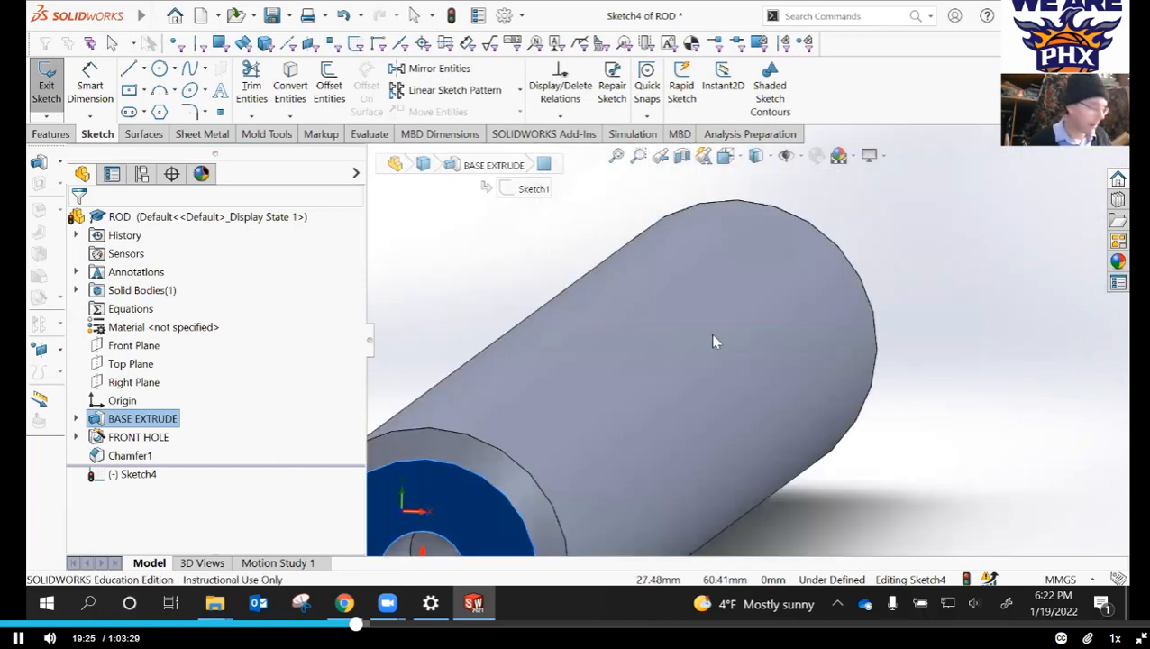
pyautogui.click(129, 72)
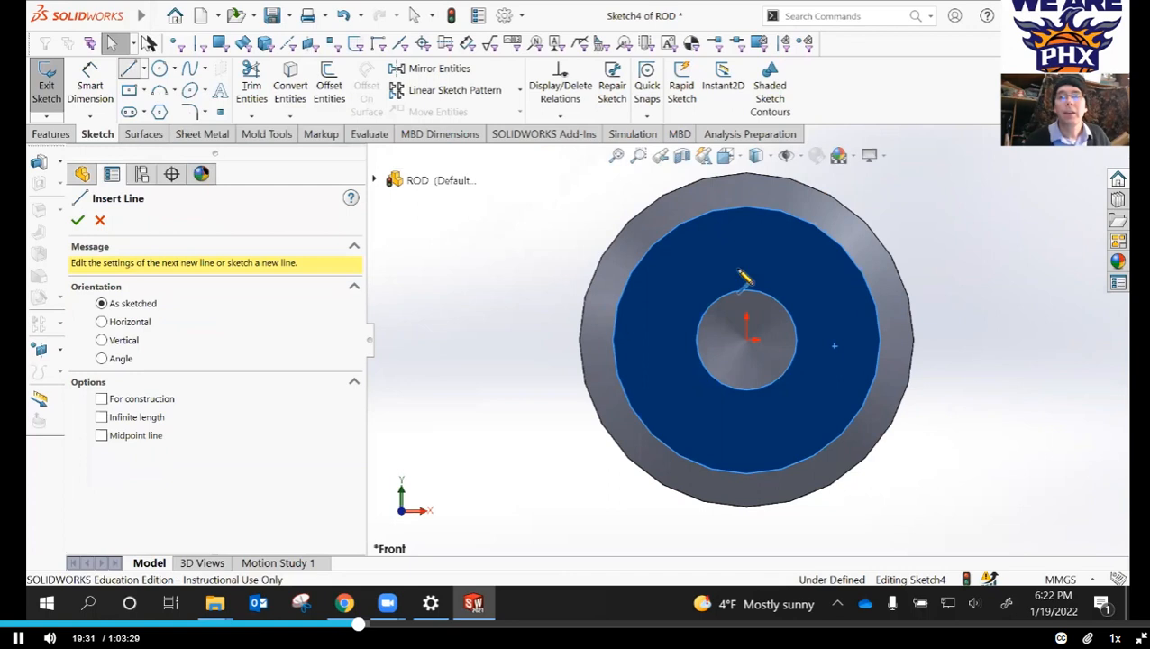
pyautogui.scroll(3, 811, 236)
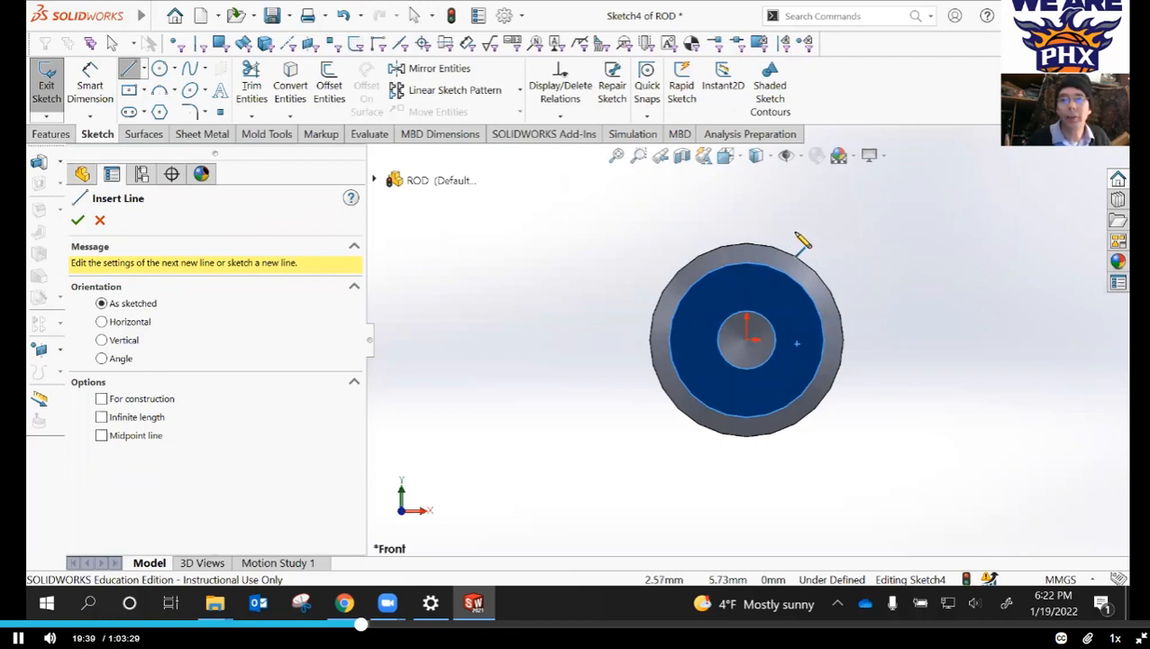
pyautogui.click(796, 236)
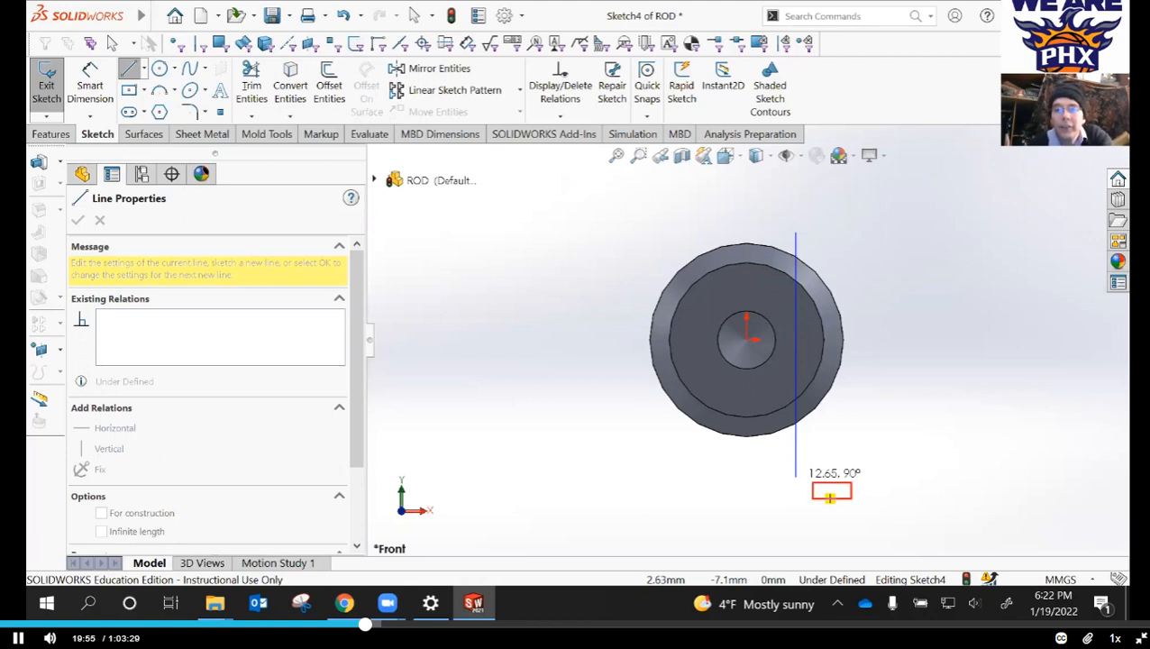
pyautogui.moveTo(852, 498); pyautogui.dragTo(852, 521)
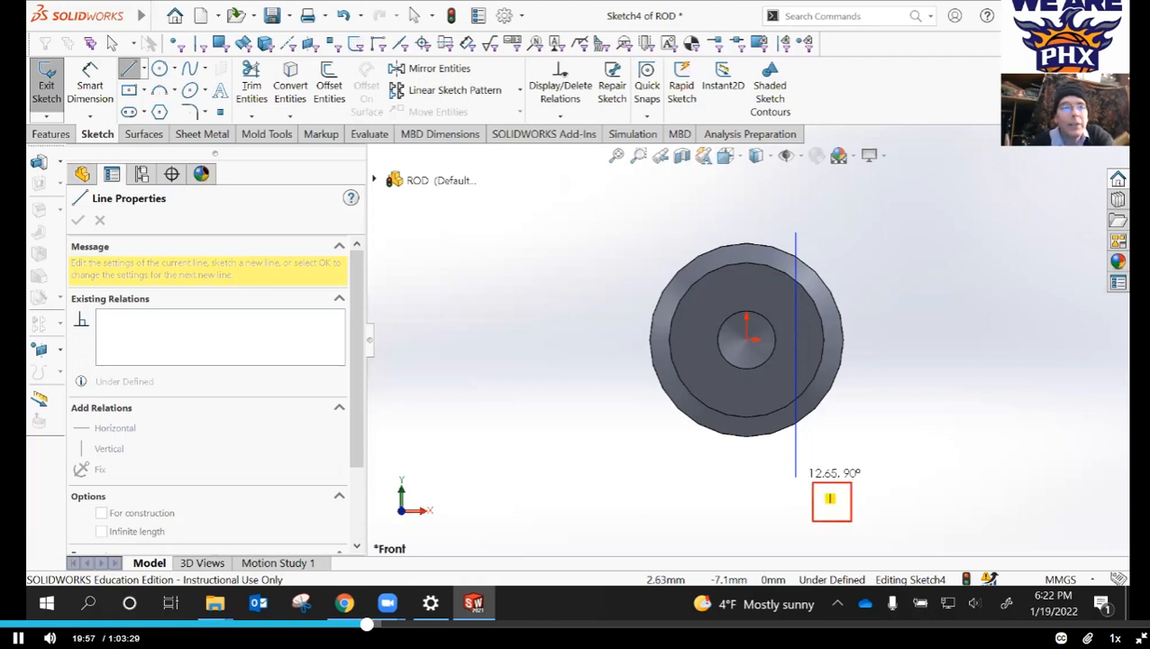
pyautogui.press('Escape')
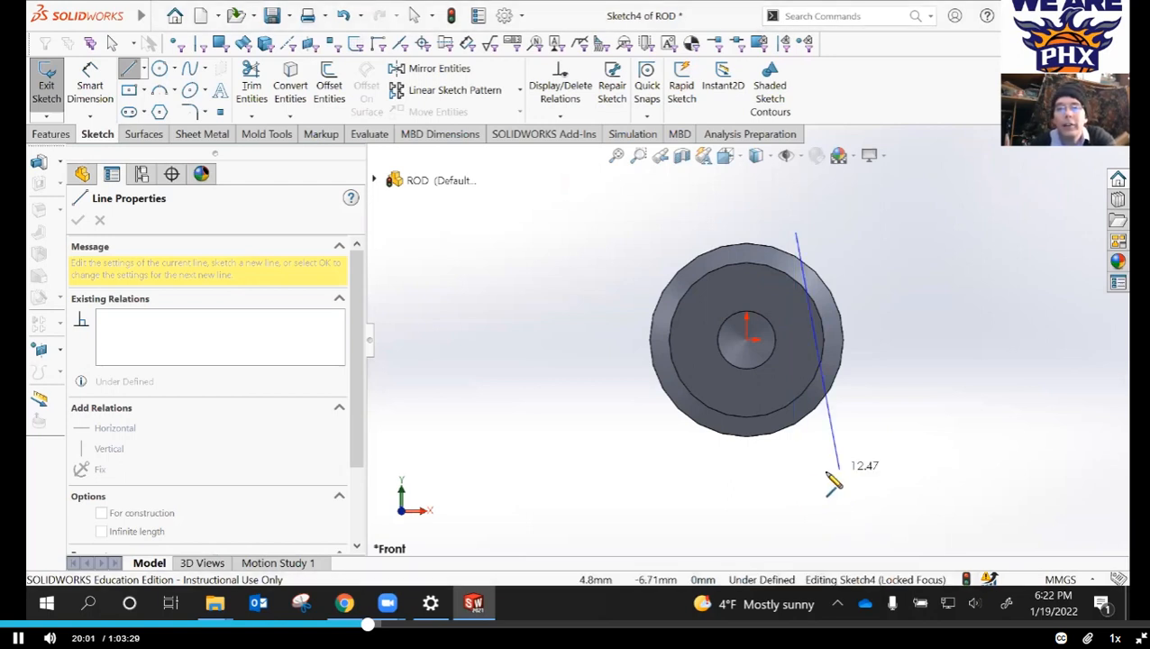
pyautogui.doubleClick(797, 479)
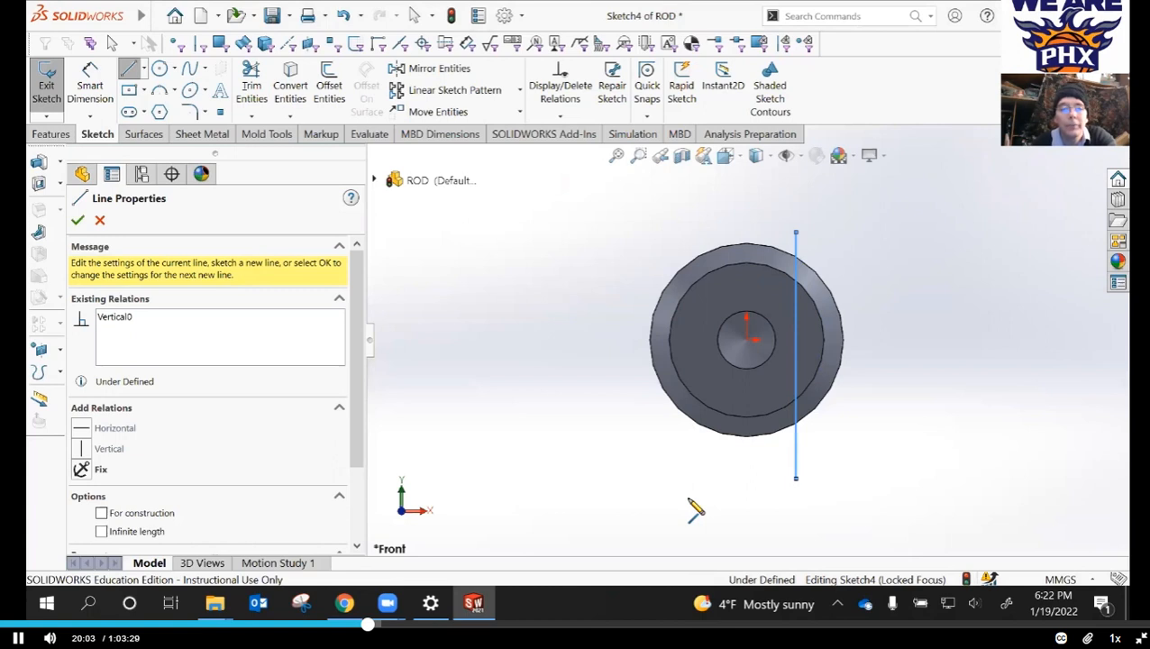
pyautogui.press('Escape')
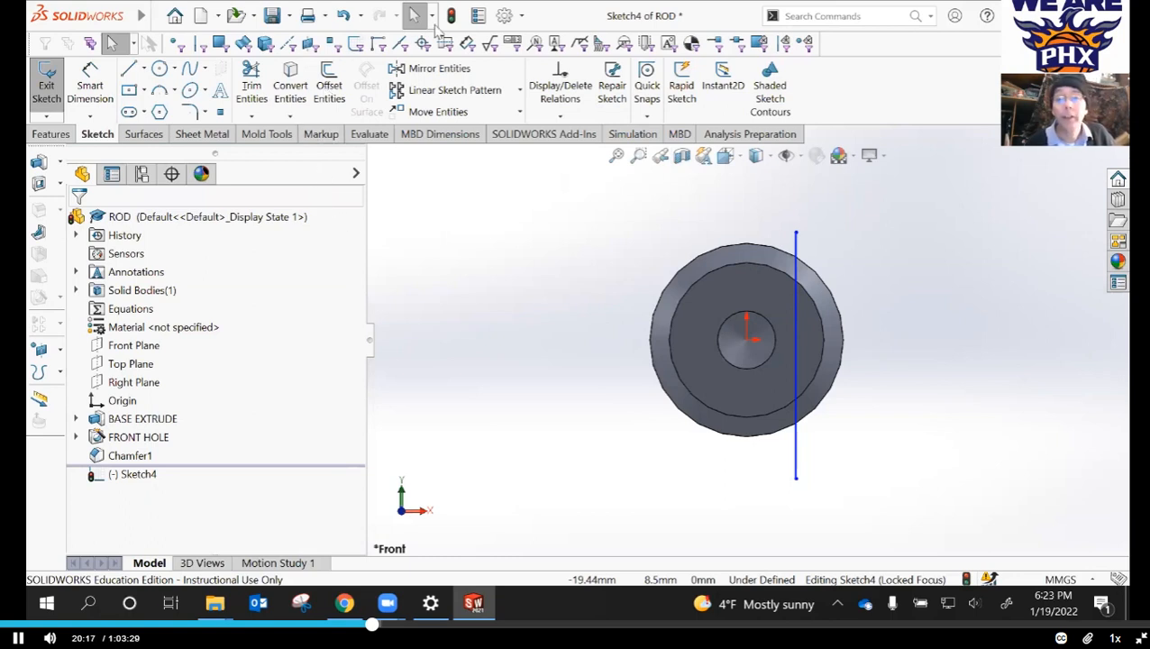
# - Convert the rod's outer circular edge into a sketch entity in the front-face sketch
pyautogui.click(836, 305)
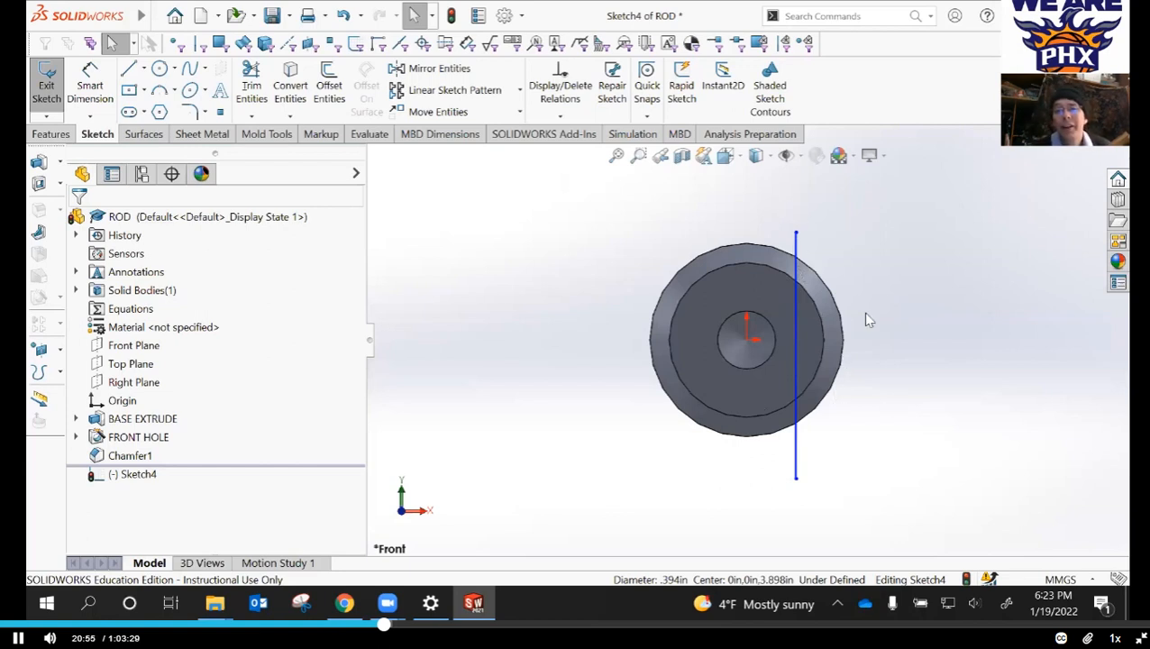
pyautogui.scroll(3, 864, 336)
pyautogui.moveTo(875, 329); pyautogui.dragTo(868, 346, button='middle')
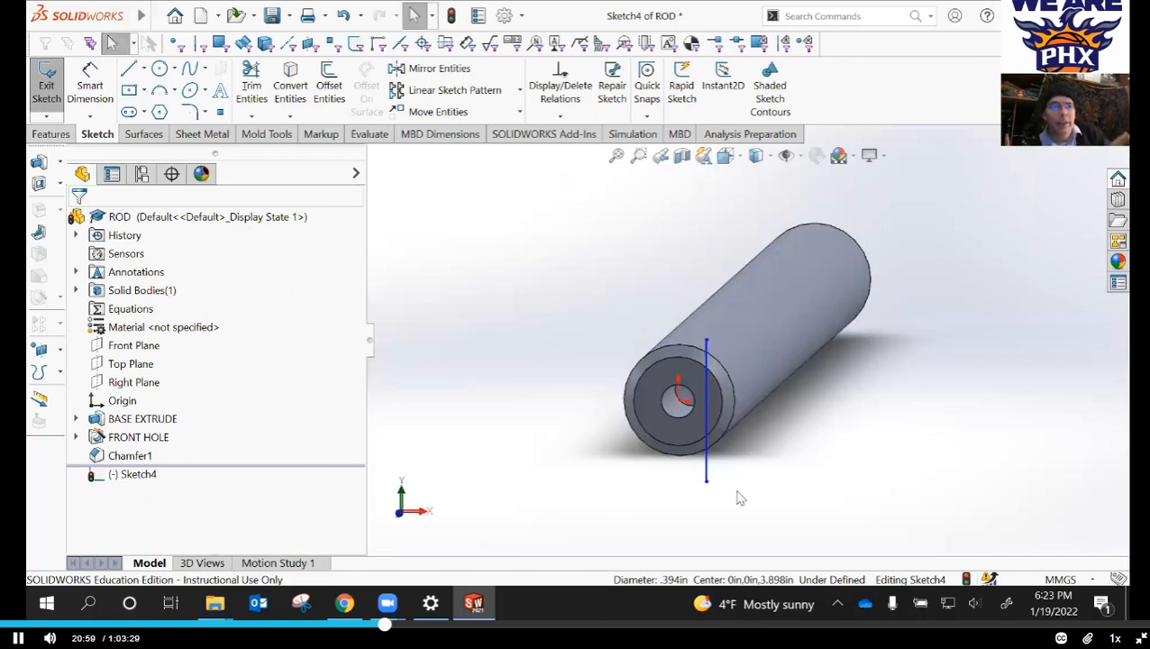
pyautogui.click(726, 158)
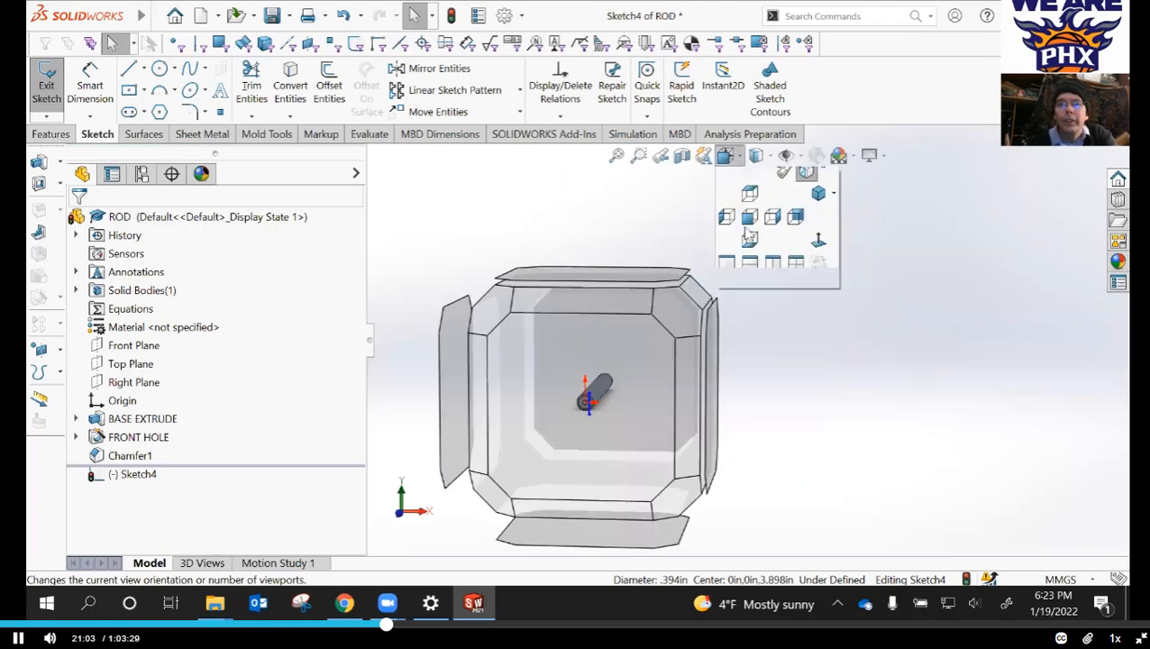
pyautogui.click(753, 239)
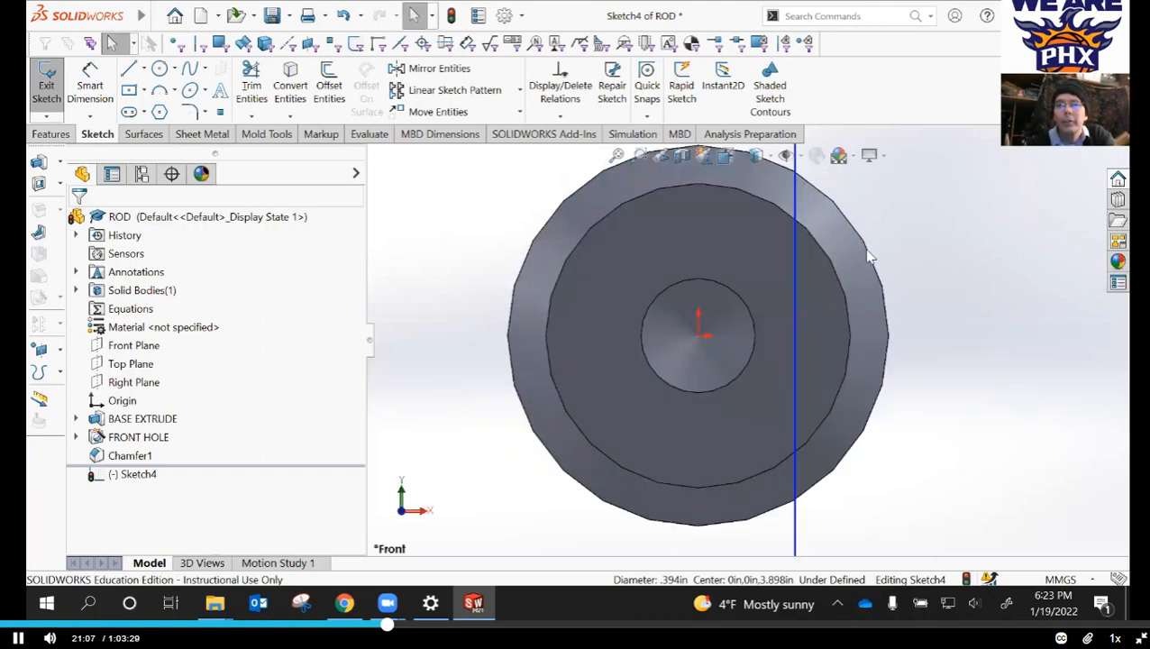
pyautogui.click(868, 257)
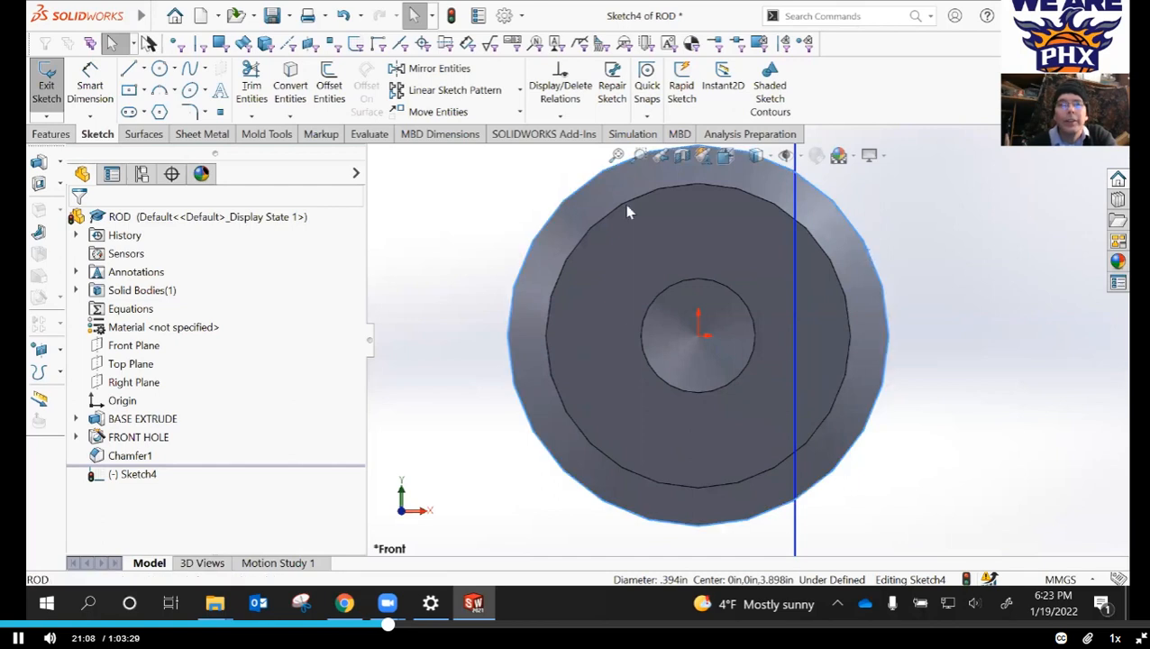
pyautogui.click(290, 80)
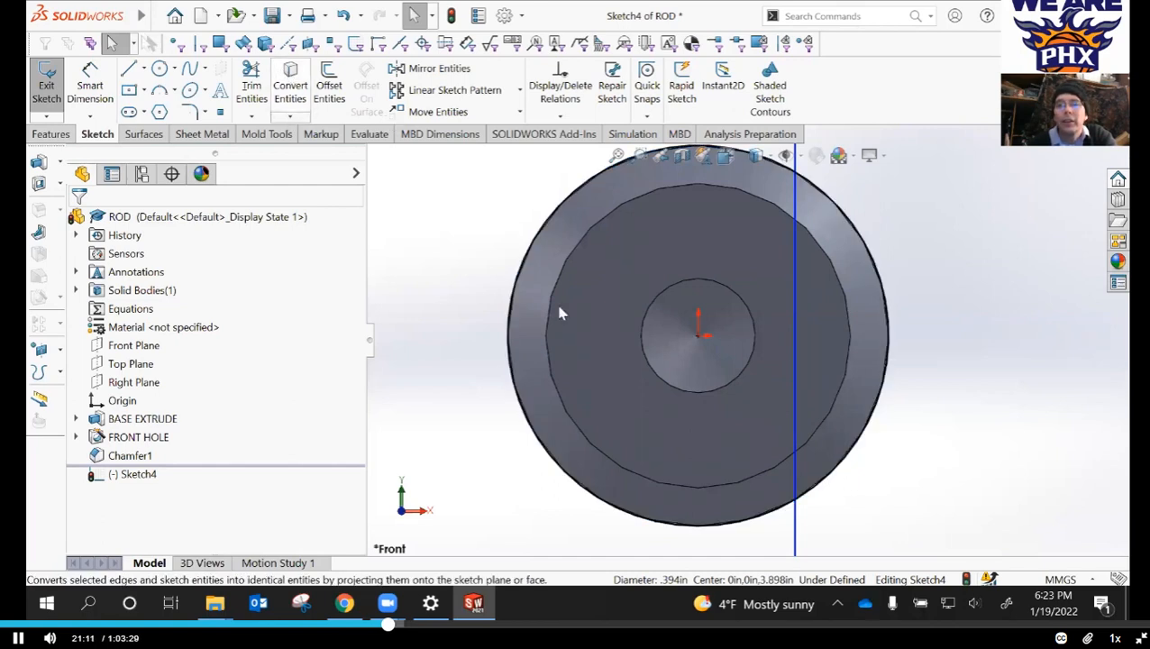
# - Power-trim the line's two overhanging ends and the circle's large left arc, leaving a closed segment on the right side
pyautogui.scroll(1, 821, 238)
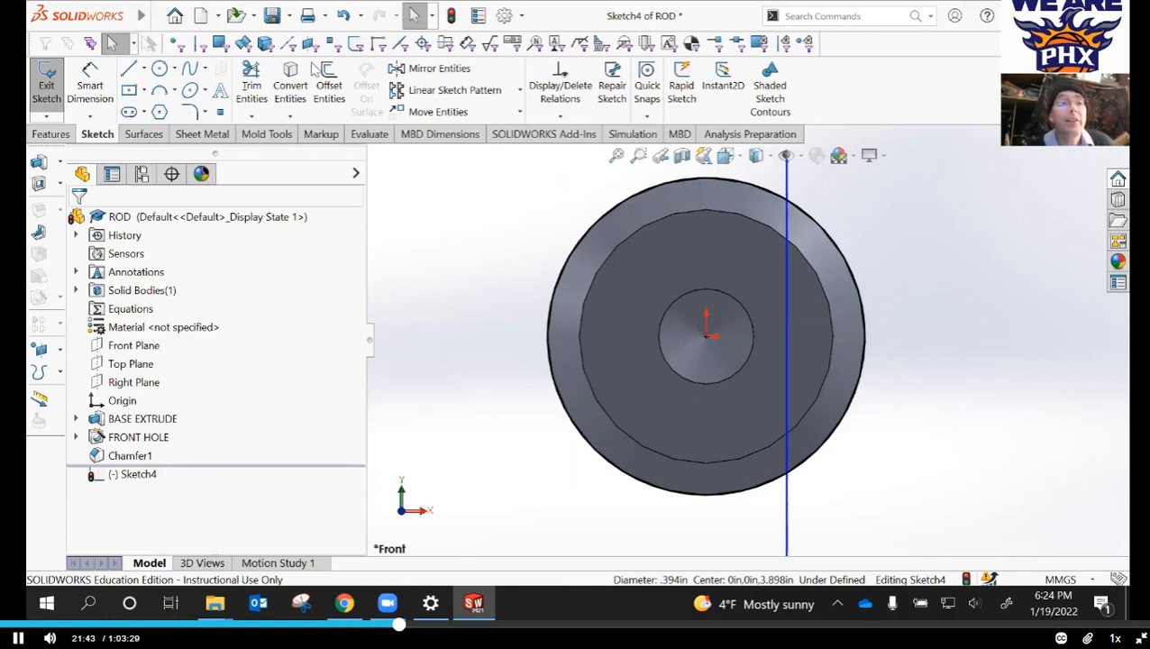
pyautogui.click(253, 90)
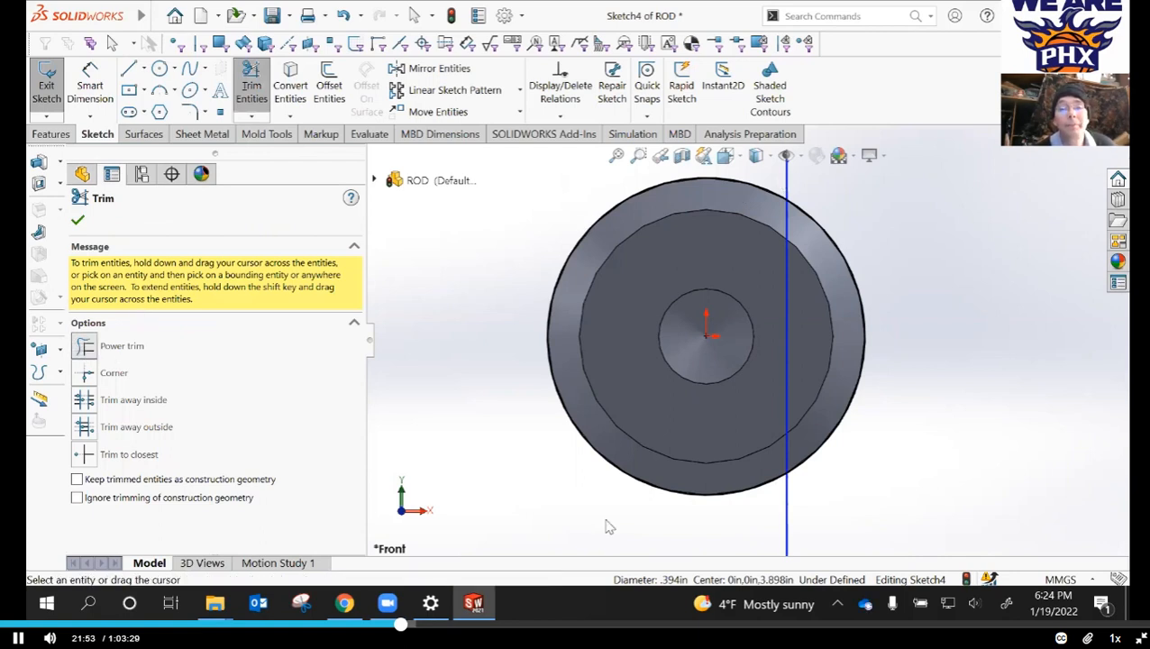
pyautogui.scroll(2, 748, 351)
pyautogui.moveTo(943, 273)
pyautogui.mouseDown()
pyautogui.moveTo(949, 214)
pyautogui.moveTo(860, 210)
pyautogui.moveTo(882, 270)
pyautogui.moveTo(998, 341)
pyautogui.moveTo(932, 501)
pyautogui.moveTo(904, 334)
pyautogui.moveTo(827, 216)
pyautogui.moveTo(825, 185)
pyautogui.moveTo(763, 197)
pyautogui.moveTo(777, 198)
pyautogui.mouseUp()
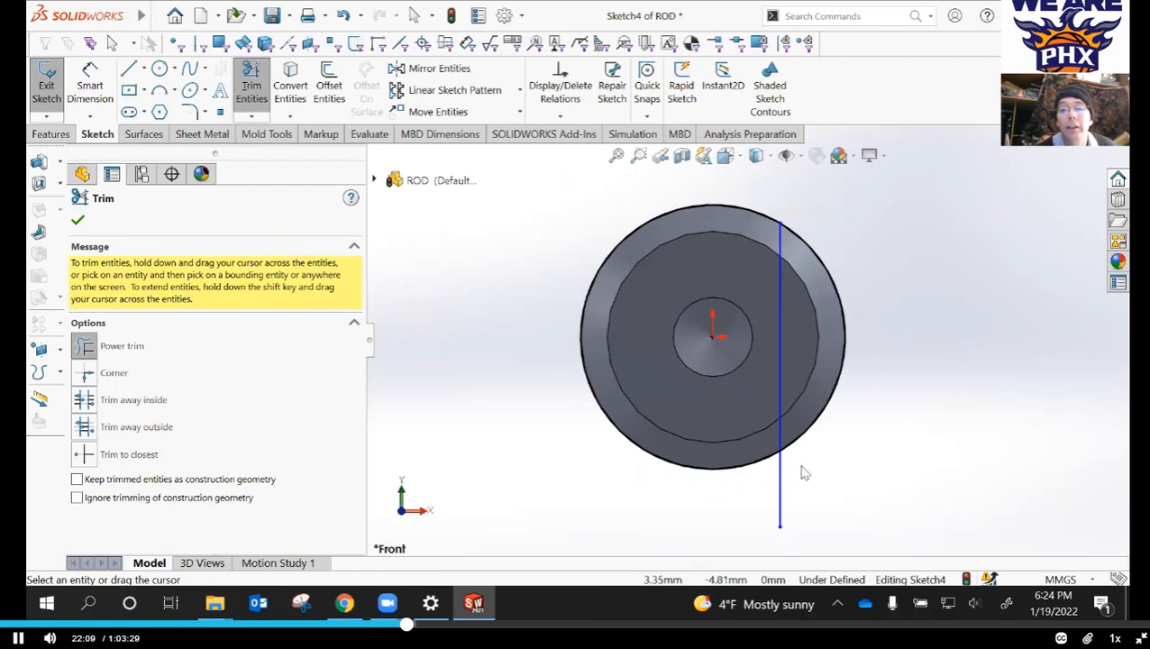
pyautogui.moveTo(799, 475)
pyautogui.mouseDown()
pyautogui.moveTo(760, 488)
pyautogui.moveTo(759, 463)
pyautogui.mouseUp()
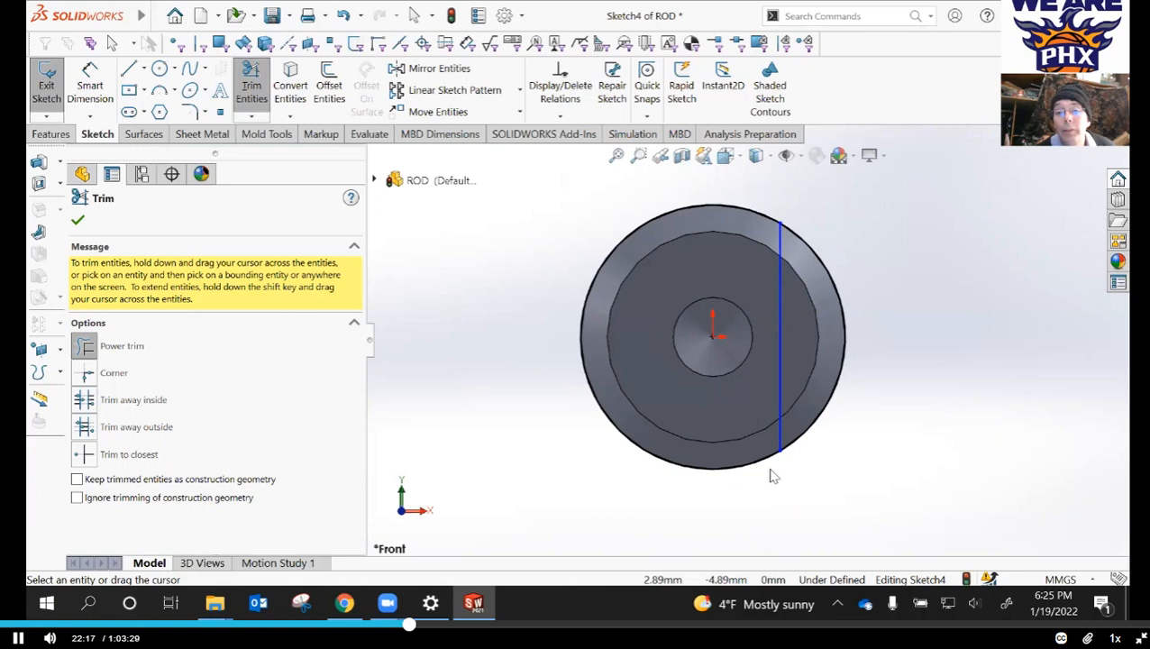
pyautogui.moveTo(742, 464); pyautogui.dragTo(698, 286)
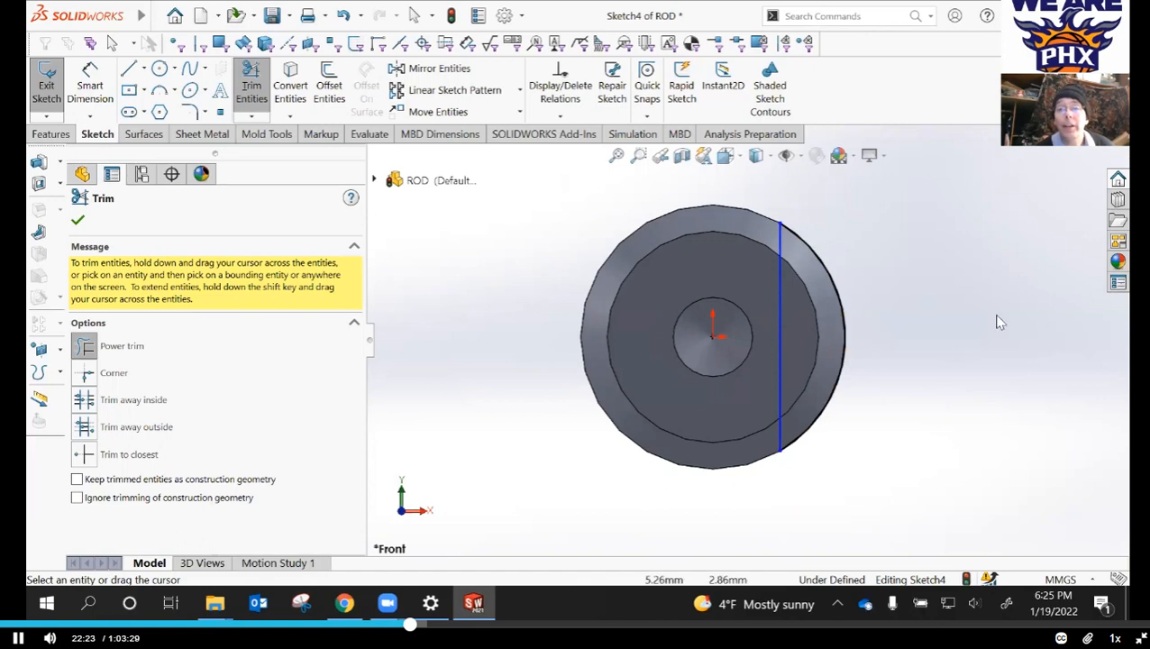
# - Examine the trimmed segment profile at the rod's chamfered end from an angle and return to the front view
pyautogui.moveTo(984, 327); pyautogui.dragTo(954, 338, button='middle')
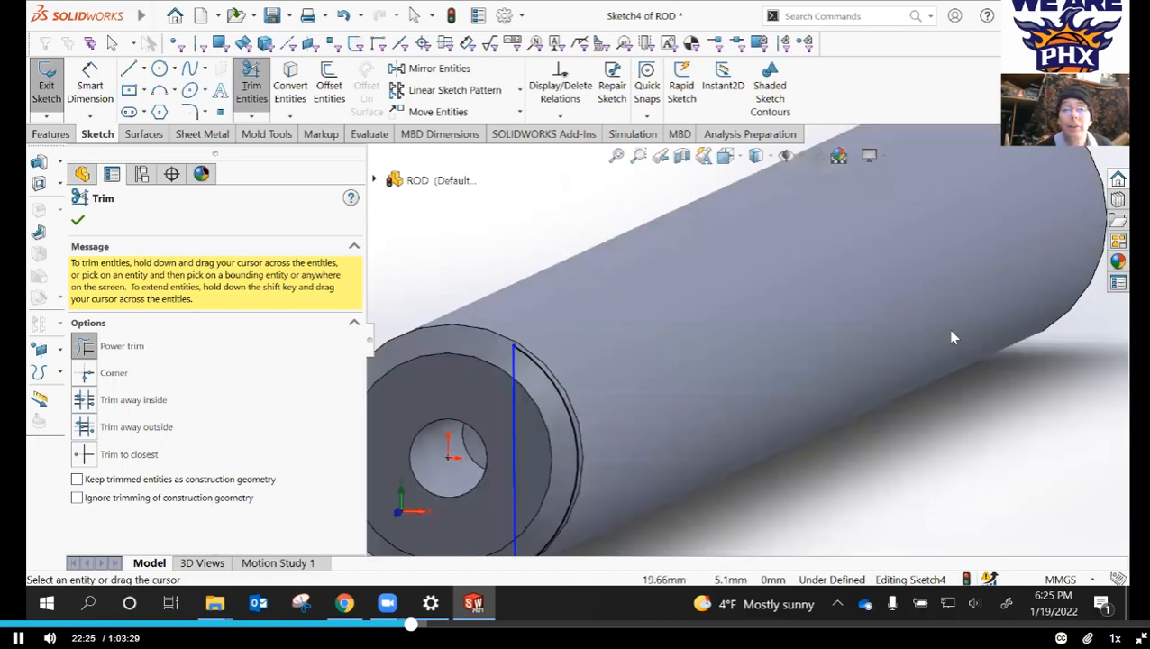
pyautogui.scroll(5, 884, 348)
pyautogui.moveTo(791, 384); pyautogui.dragTo(753, 421, button='middle')
pyautogui.moveTo(586, 475); pyautogui.dragTo(494, 437, button='middle')
pyautogui.scroll(-3, 751, 394)
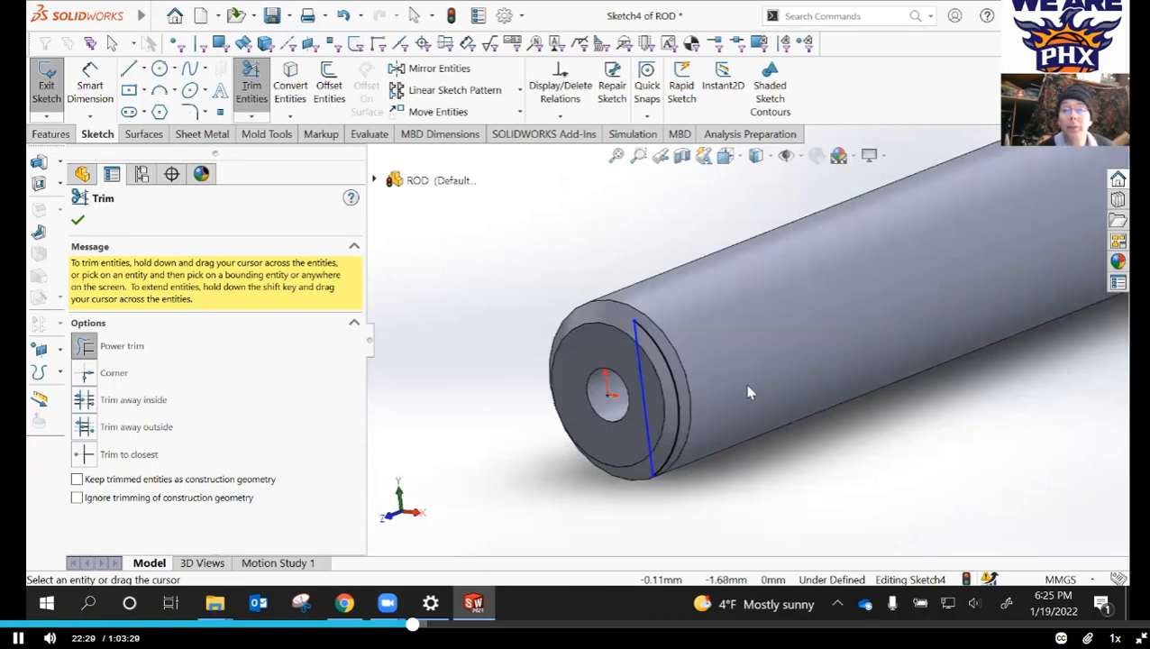
pyautogui.scroll(-3, 809, 413)
pyautogui.scroll(3, 797, 463)
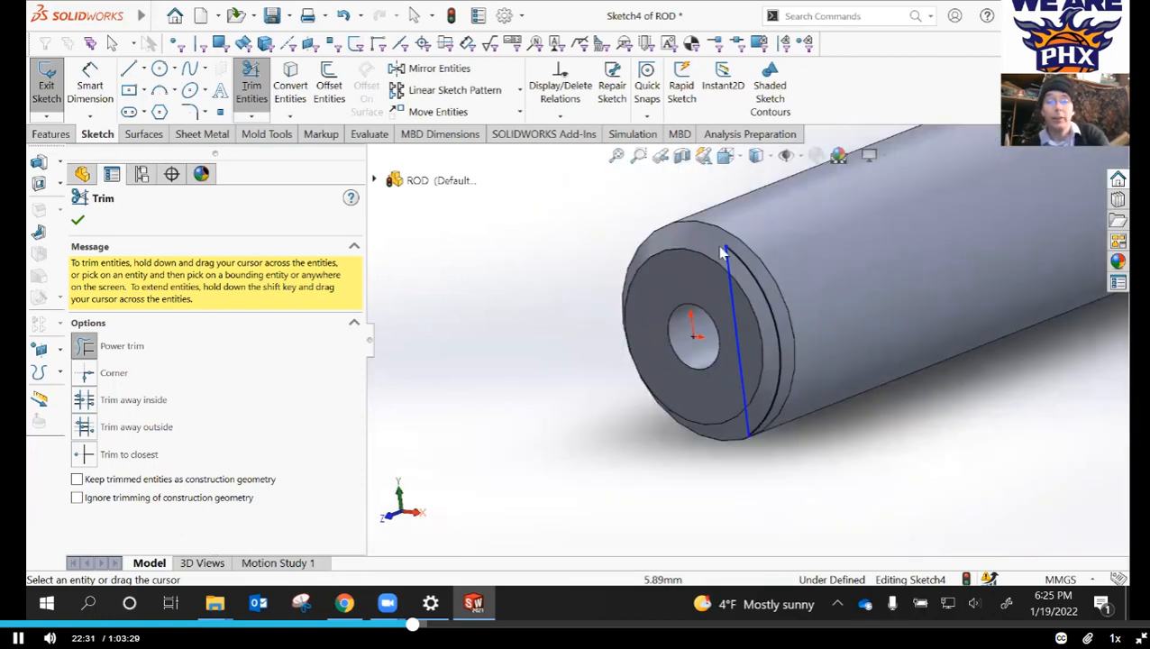
pyautogui.press('space')
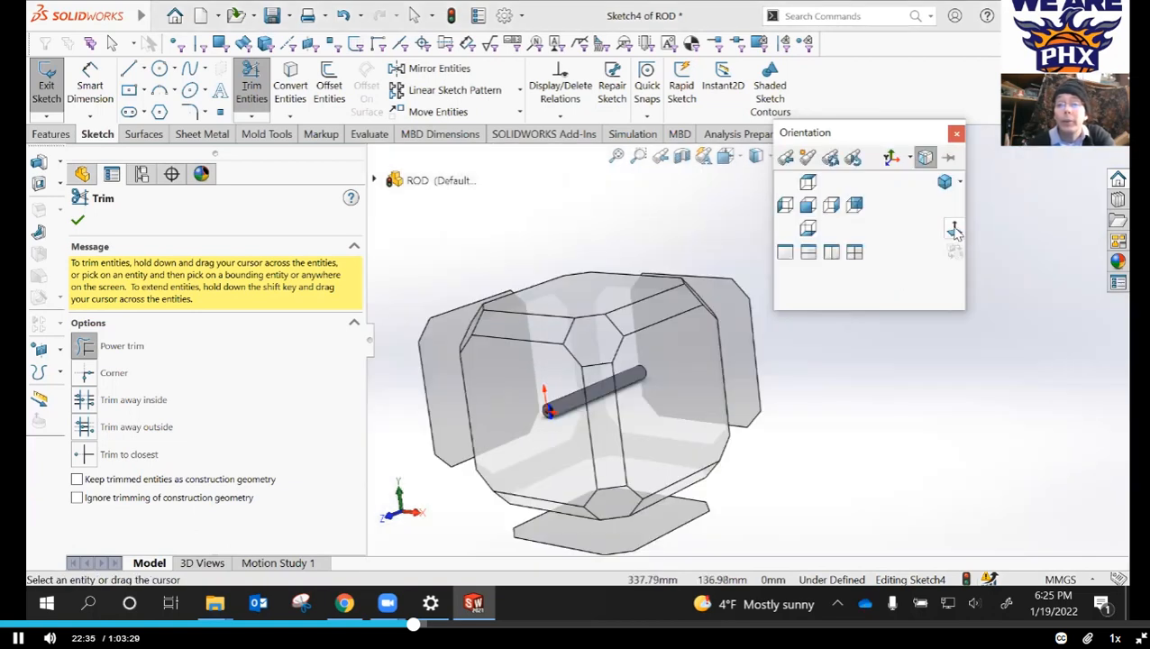
pyautogui.click(926, 157)
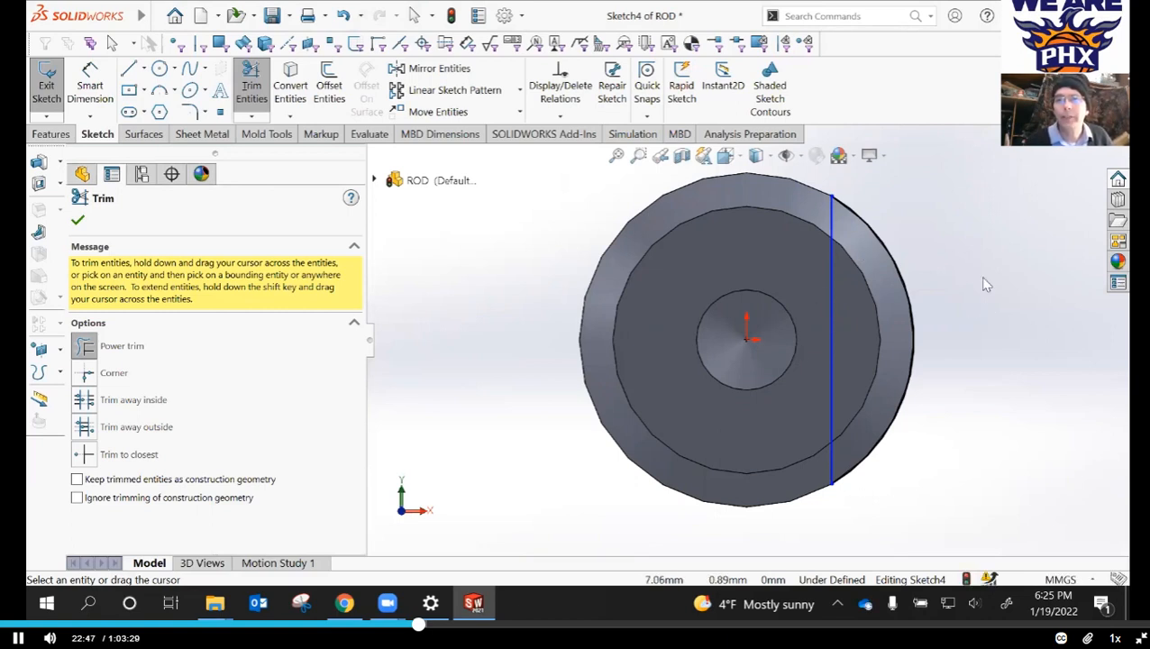
# - Dimension the vertical line's length and set it to 6 mm
pyautogui.moveTo(985, 302); pyautogui.dragTo(799, 221, button='right')
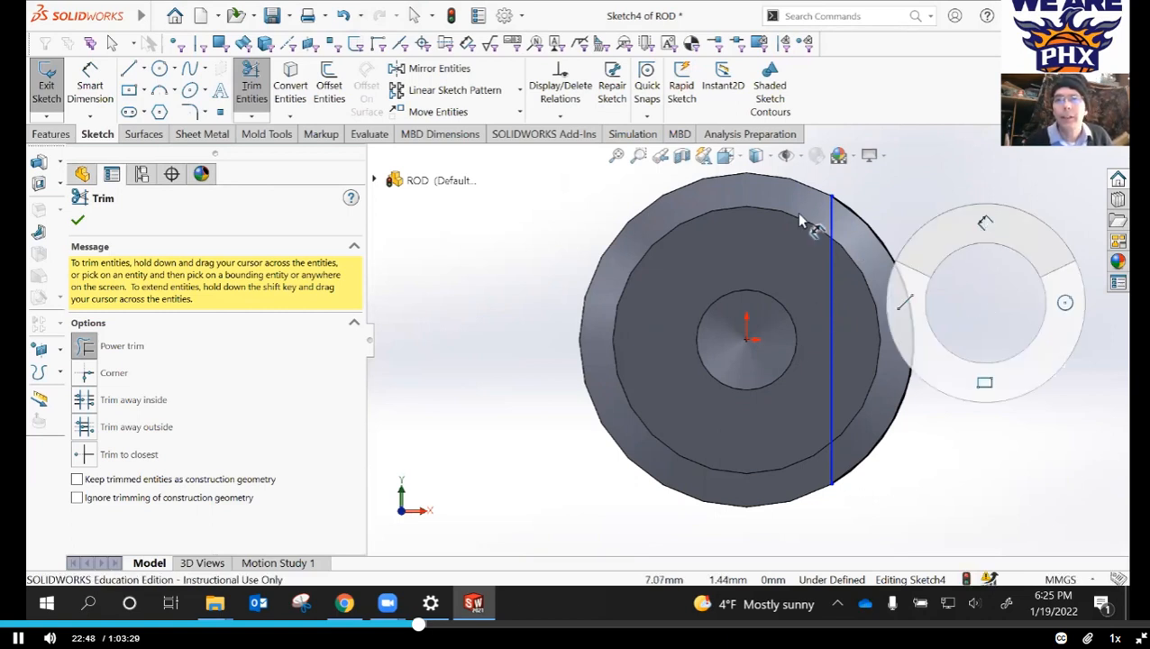
pyautogui.click(833, 297)
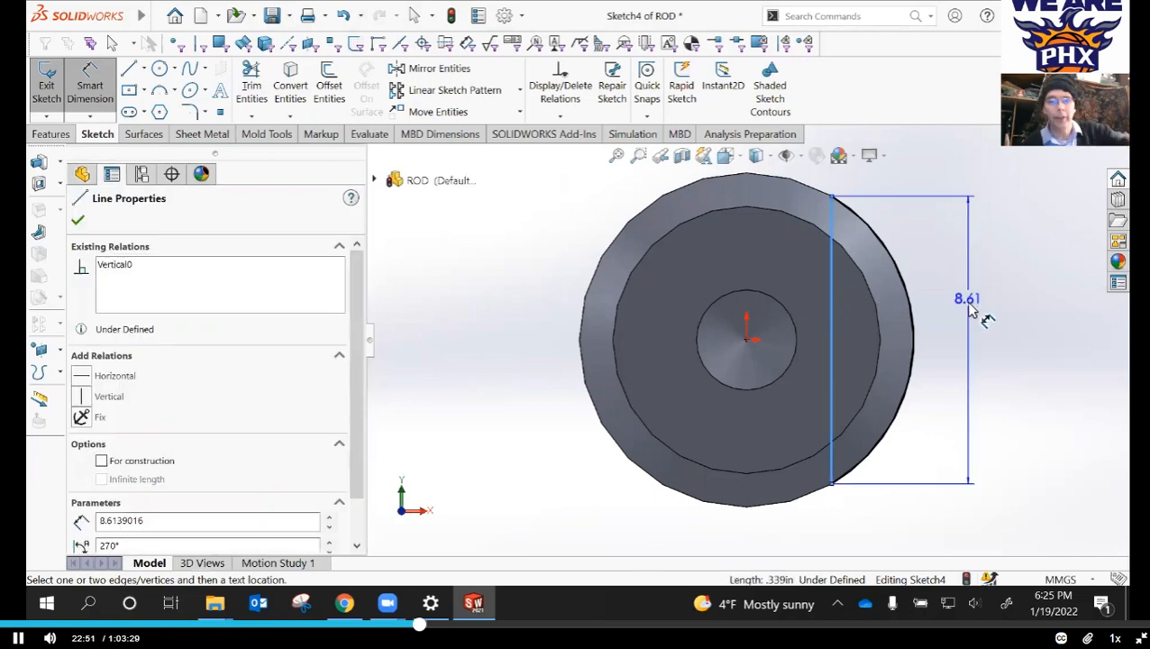
pyautogui.click(967, 311)
pyautogui.write('6')
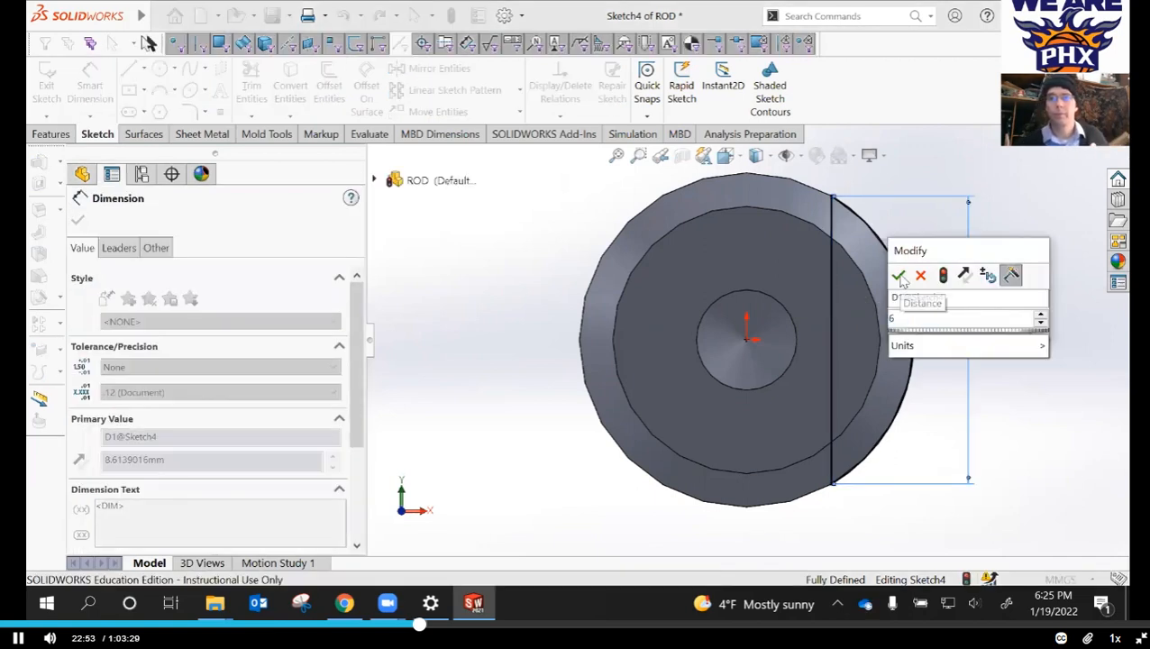
pyautogui.press('Return')
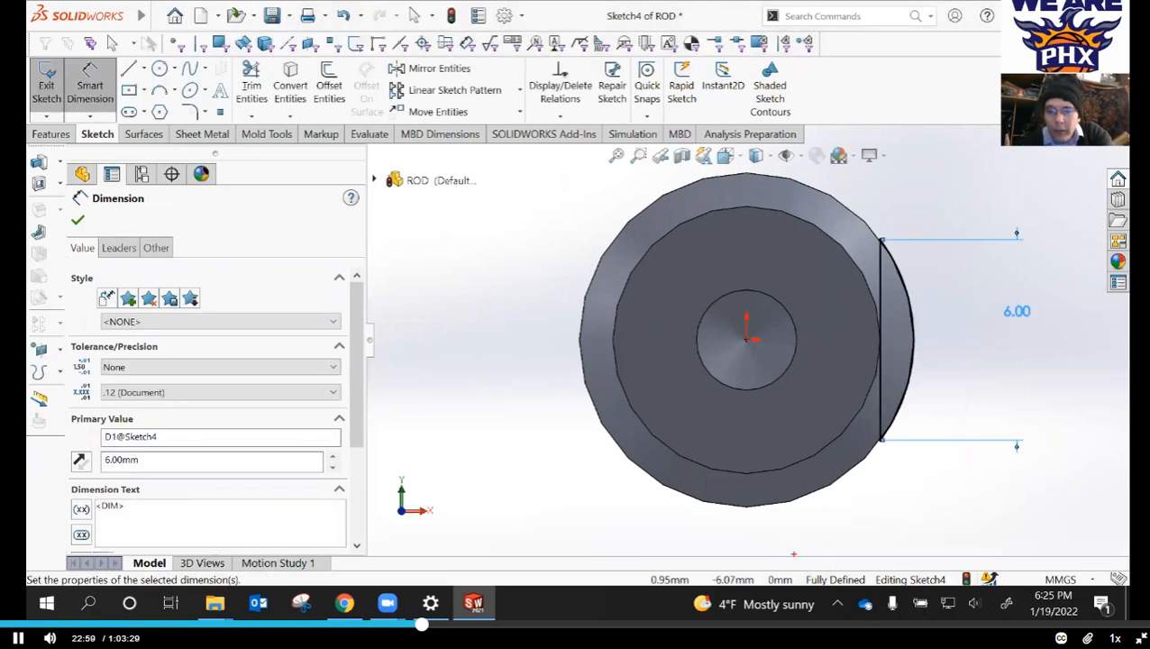
pyautogui.moveTo(794, 554); pyautogui.dragTo(874, 591)
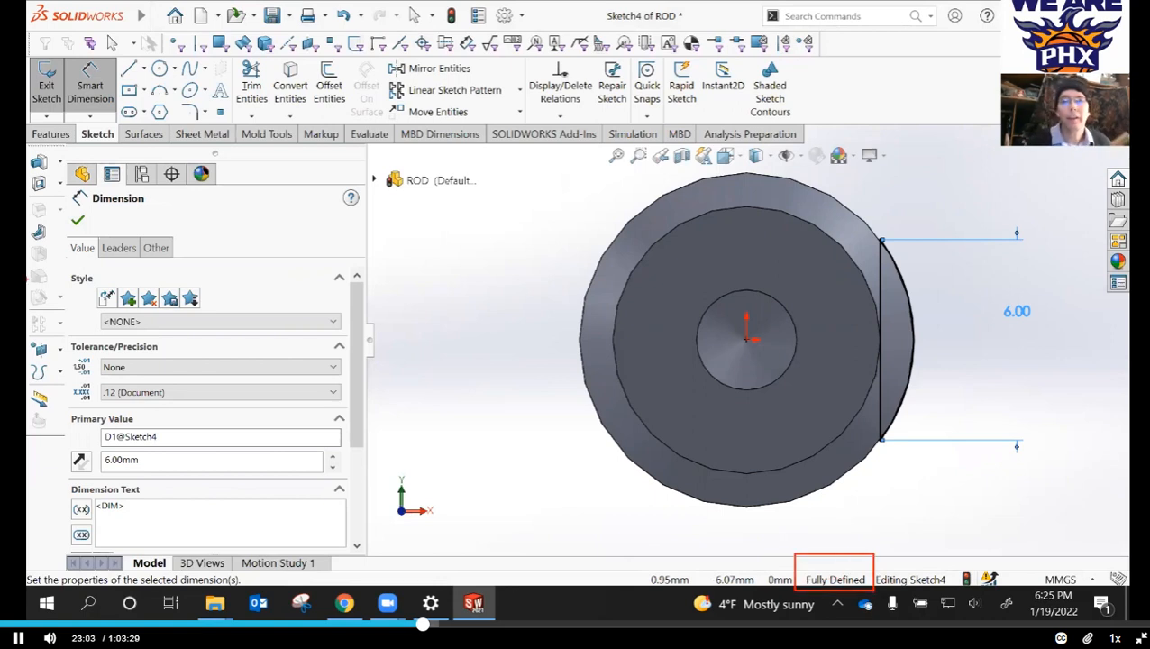
pyautogui.press('Escape')
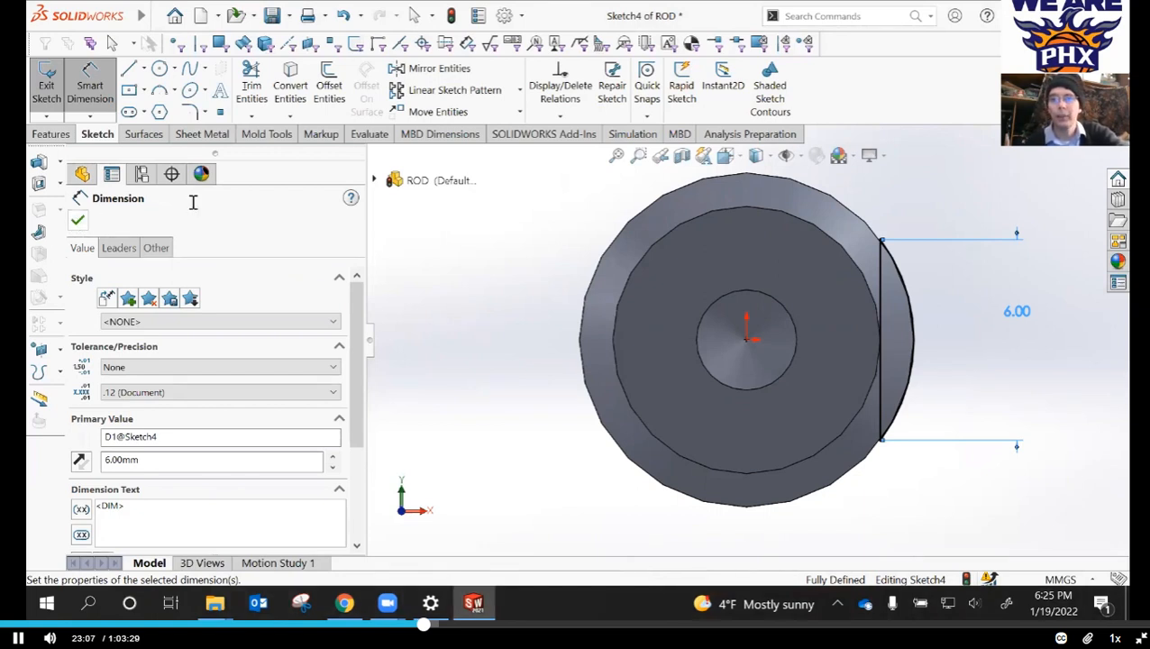
pyautogui.press('Escape')
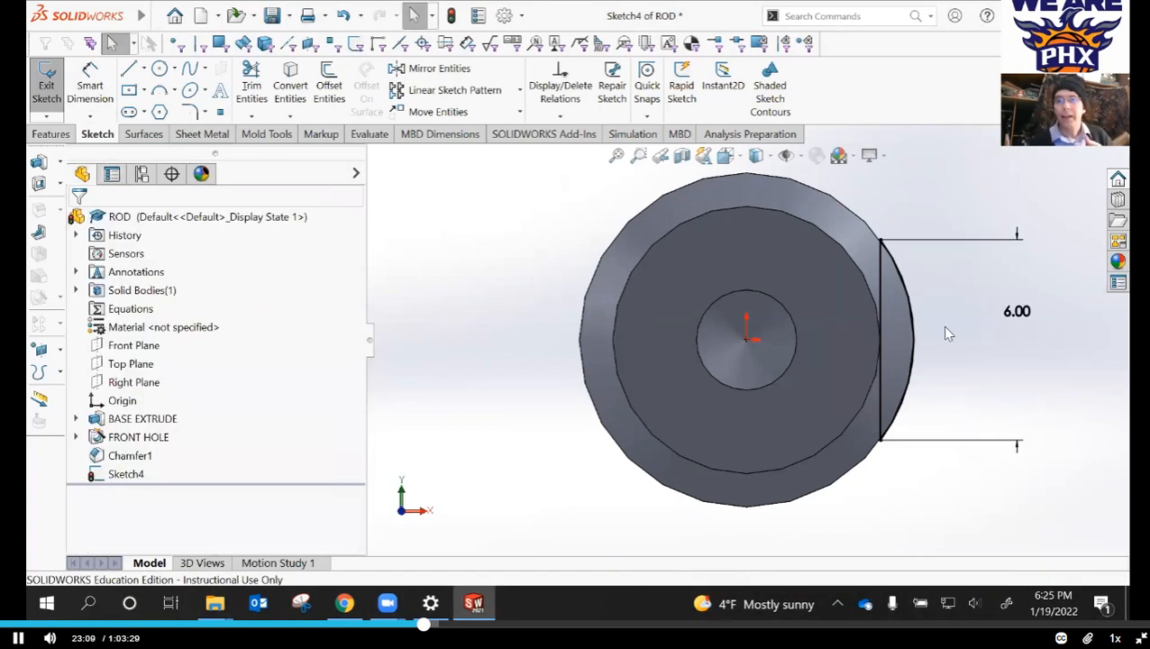
# - Inspect the relations of the vertical line's endpoints on the arc and view the finished segment profile
pyautogui.click(882, 240)
pyautogui.moveTo(945, 318); pyautogui.dragTo(912, 371)
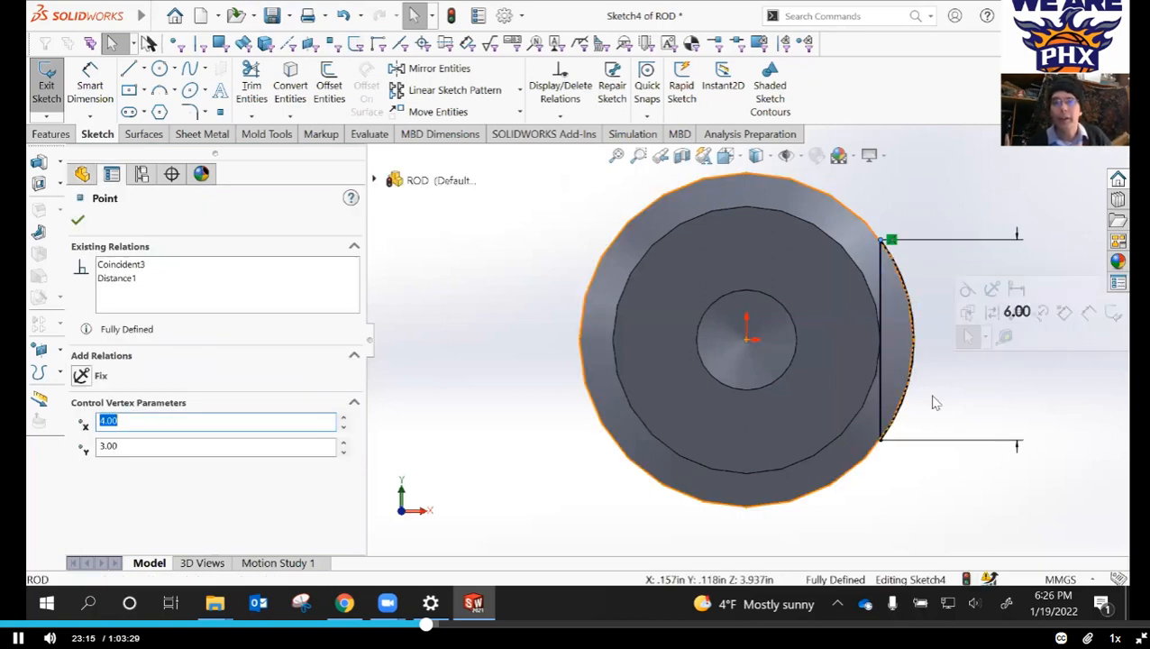
pyautogui.click(889, 443)
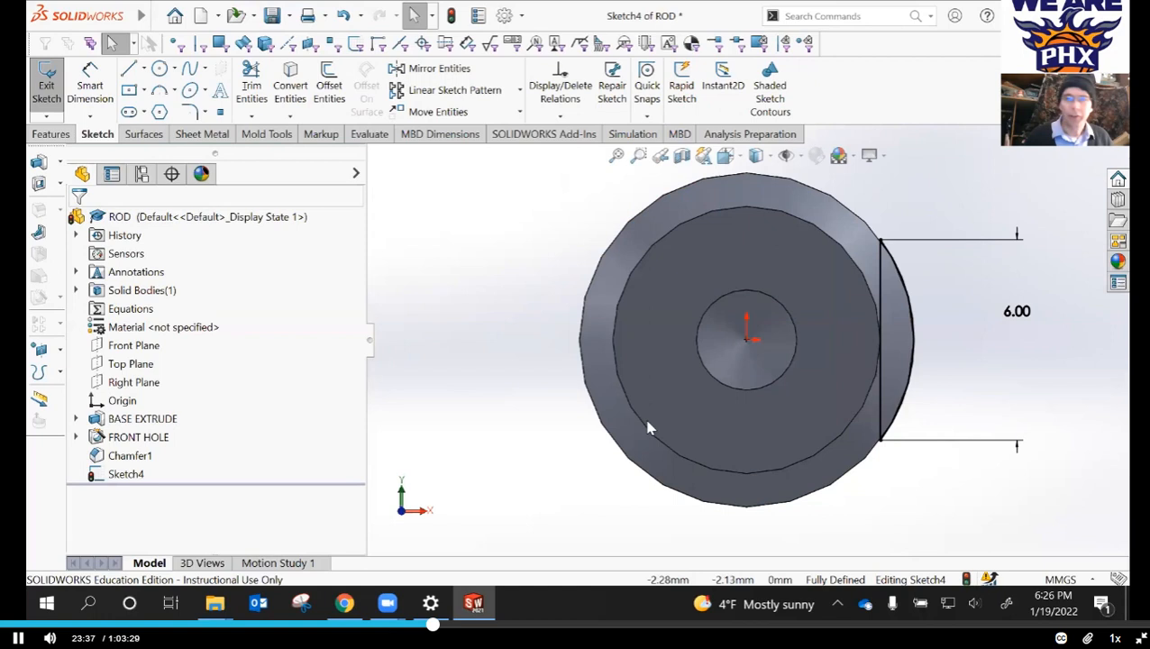
pyautogui.scroll(3, 852, 453)
pyautogui.scroll(-2, 838, 424)
pyautogui.scroll(1, 816, 343)
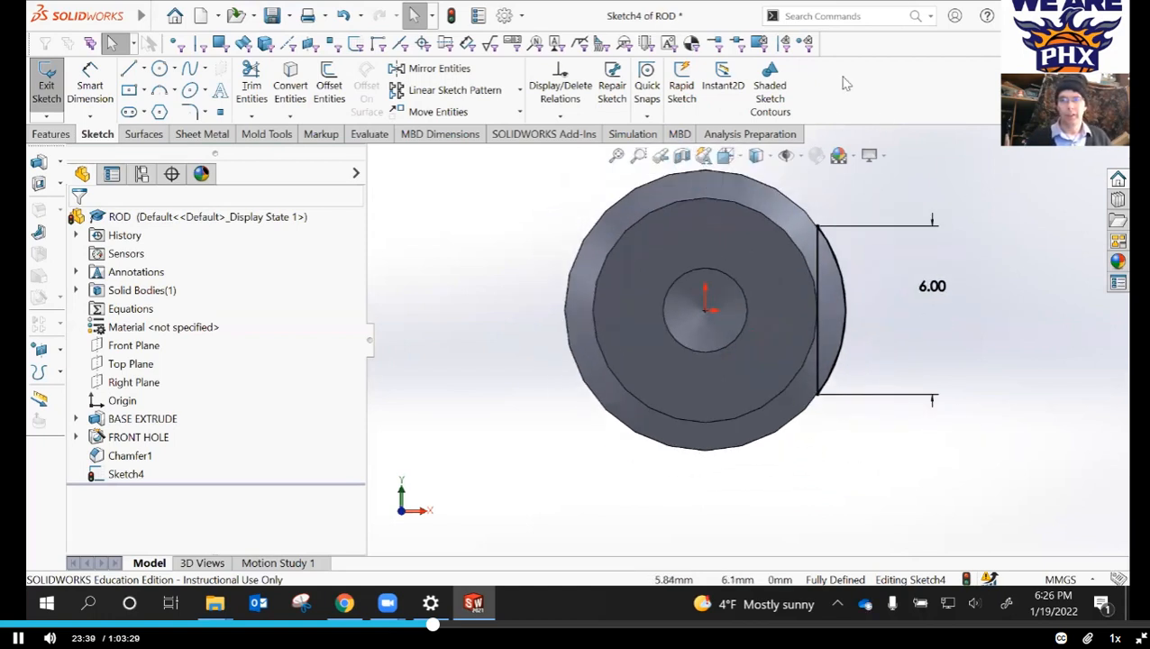
# - Box-select the segment profile's line and arc in both directions to compare enclosing and crossing selection, clearing the selection between attempts
pyautogui.scroll(1, 810, 320)
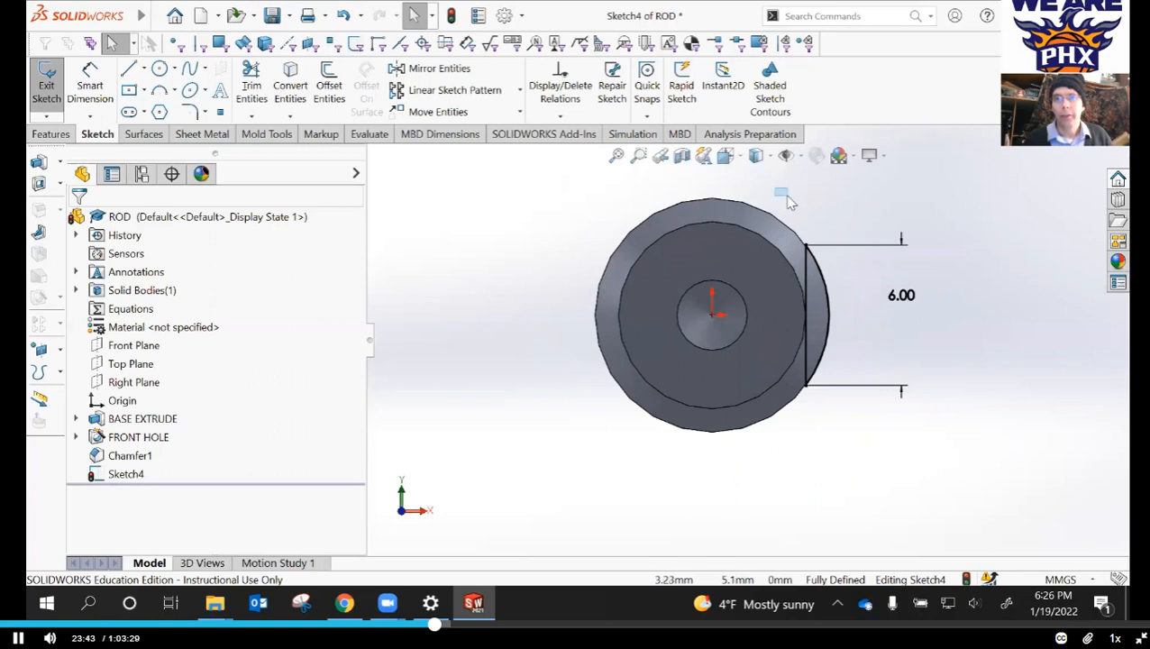
pyautogui.moveTo(787, 200); pyautogui.dragTo(963, 473)
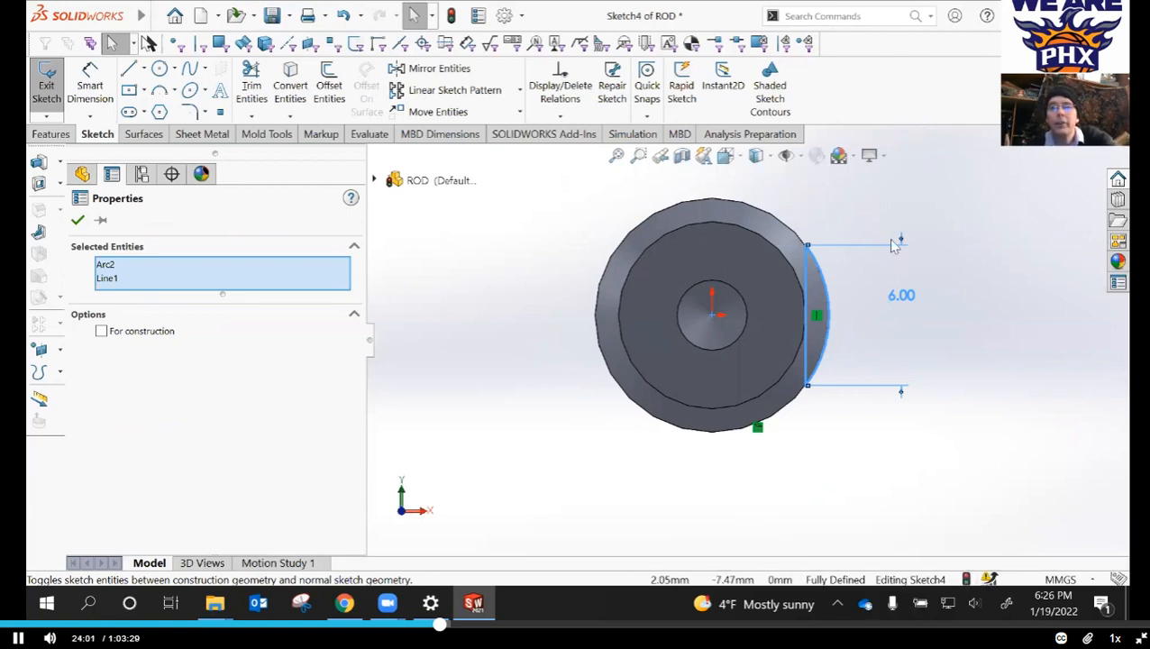
pyautogui.click(875, 185)
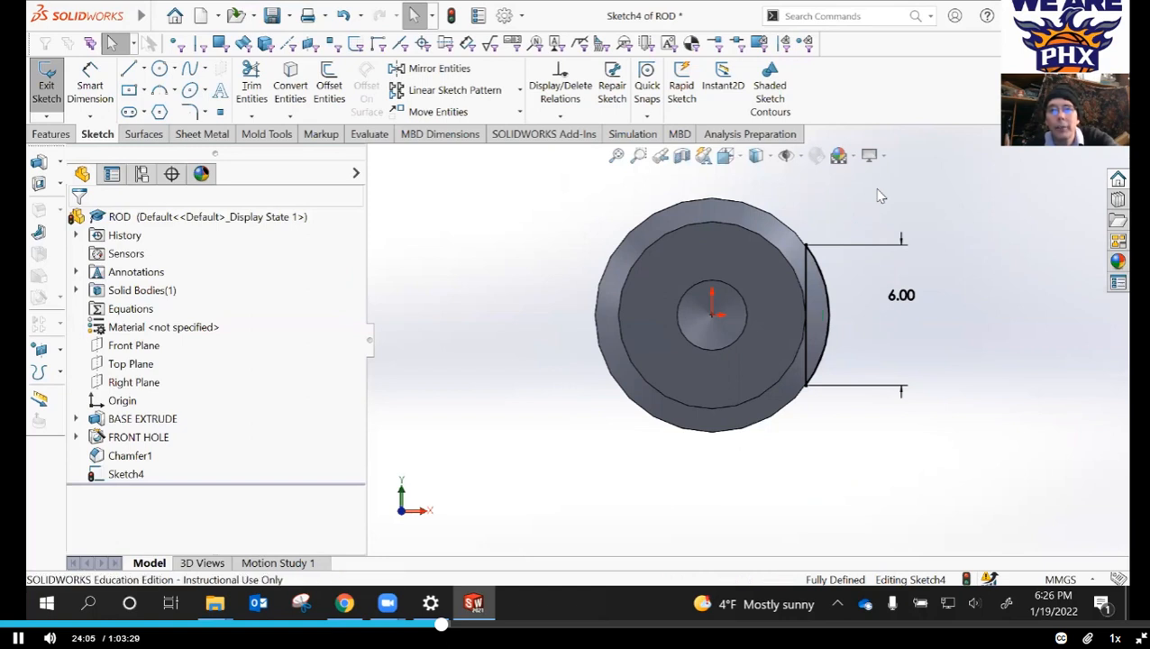
pyautogui.moveTo(850, 207); pyautogui.dragTo(760, 289)
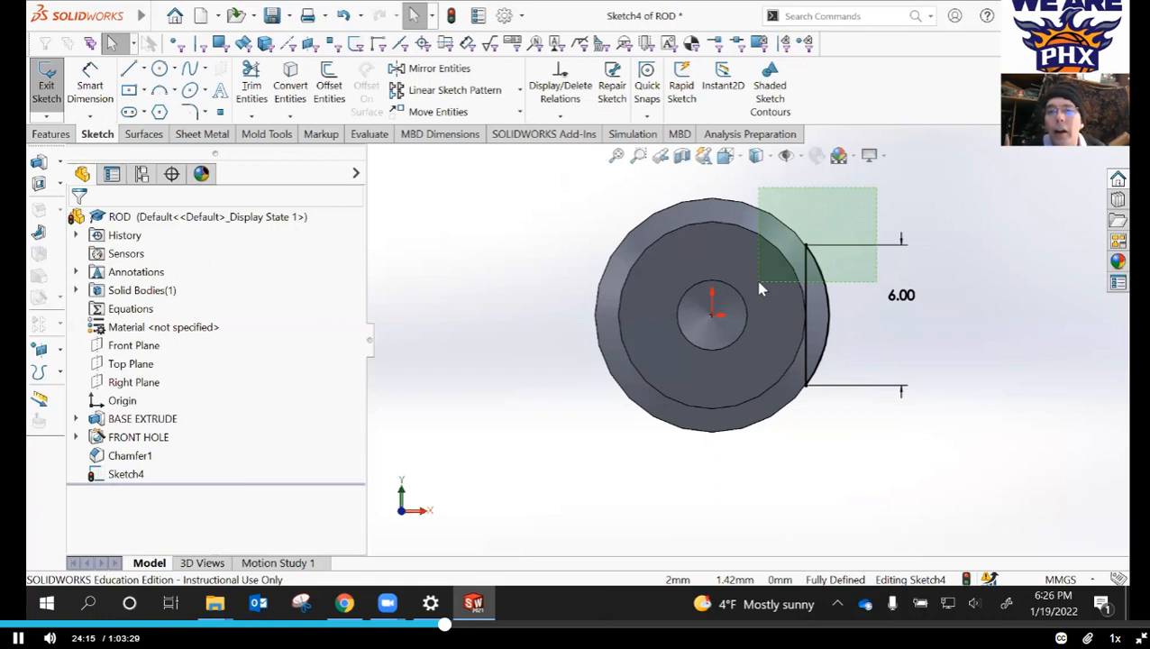
pyautogui.moveTo(759, 284); pyautogui.dragTo(759, 284)
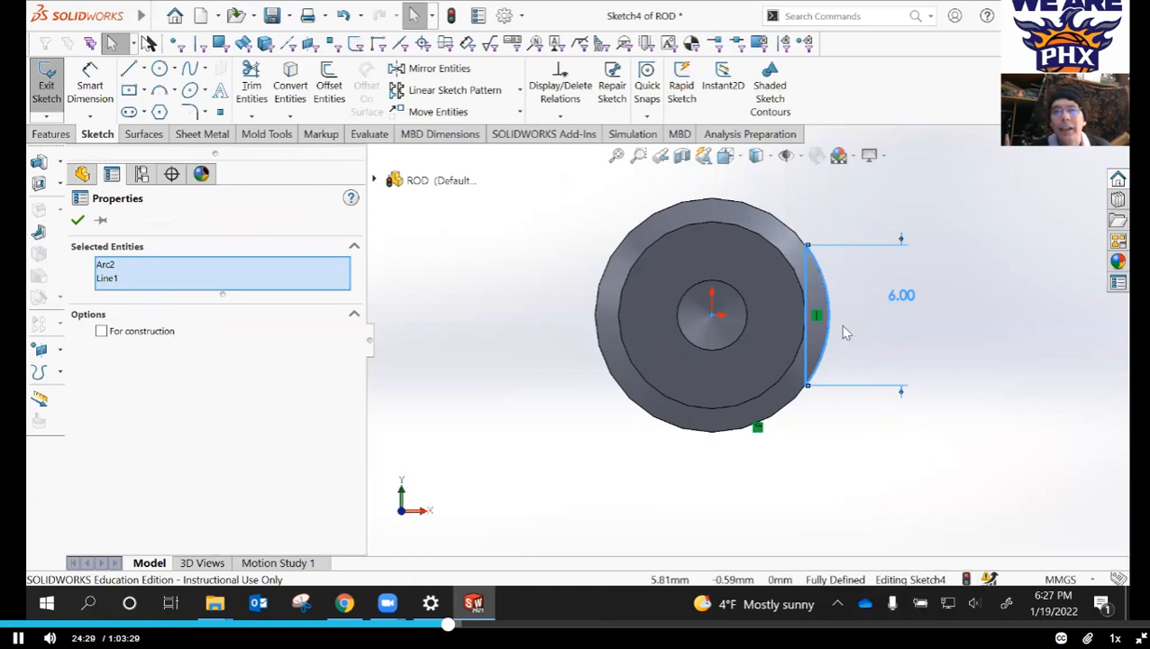
pyautogui.scroll(-2, 762, 245)
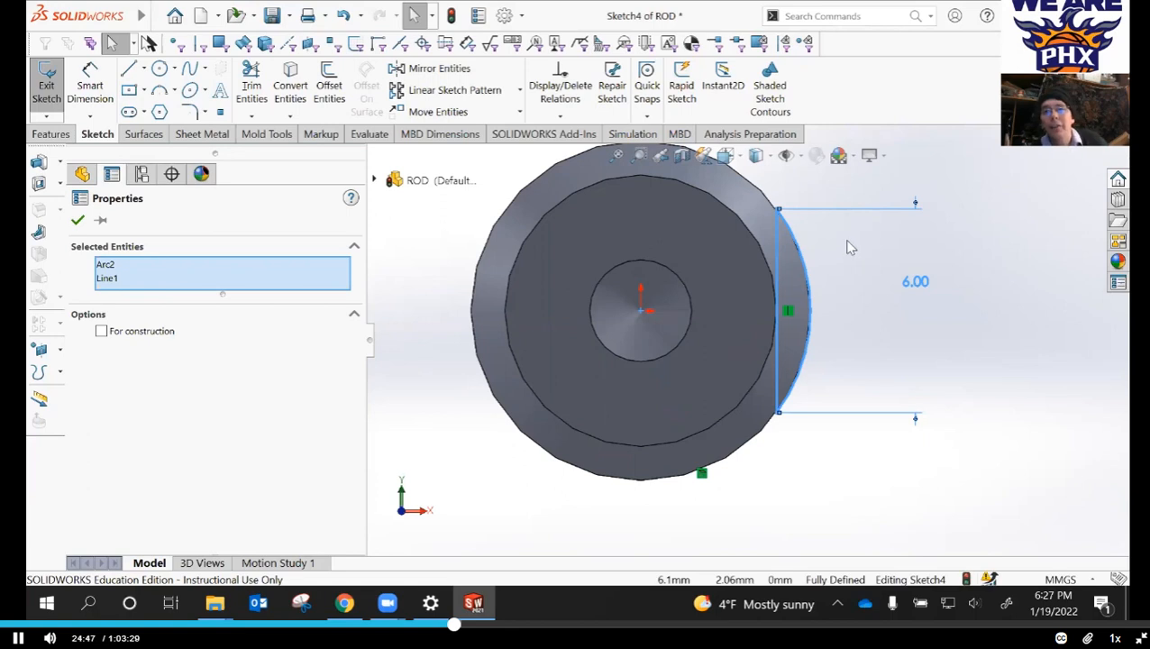
pyautogui.click(810, 239)
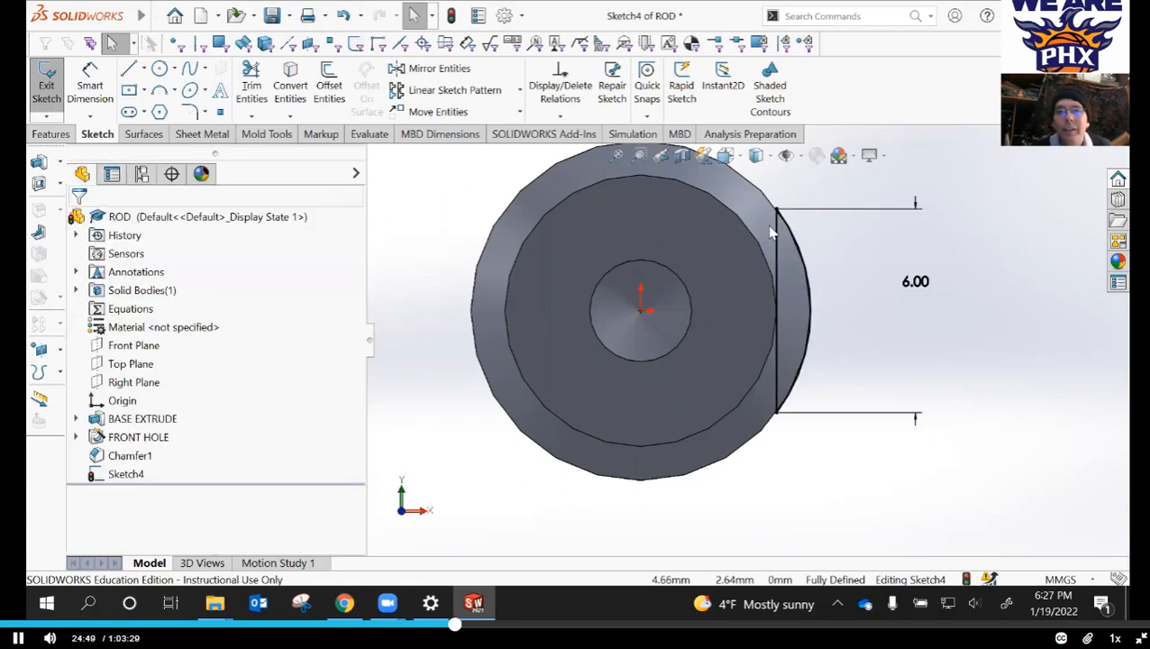
pyautogui.moveTo(800, 220); pyautogui.dragTo(771, 236)
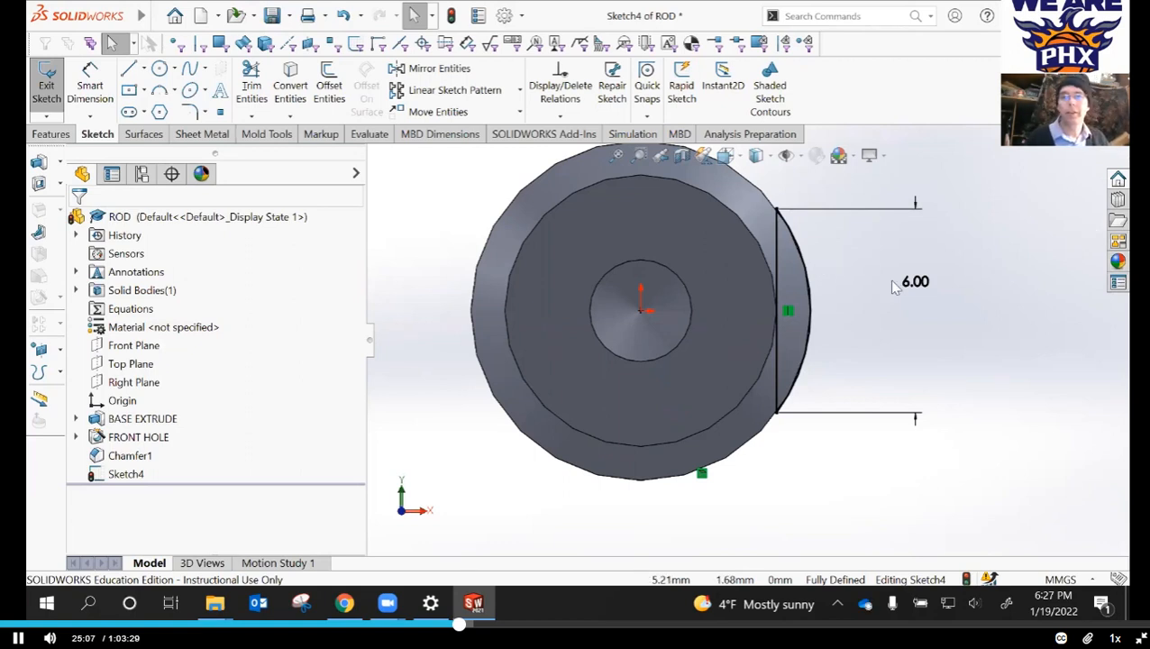
pyautogui.click(51, 134)
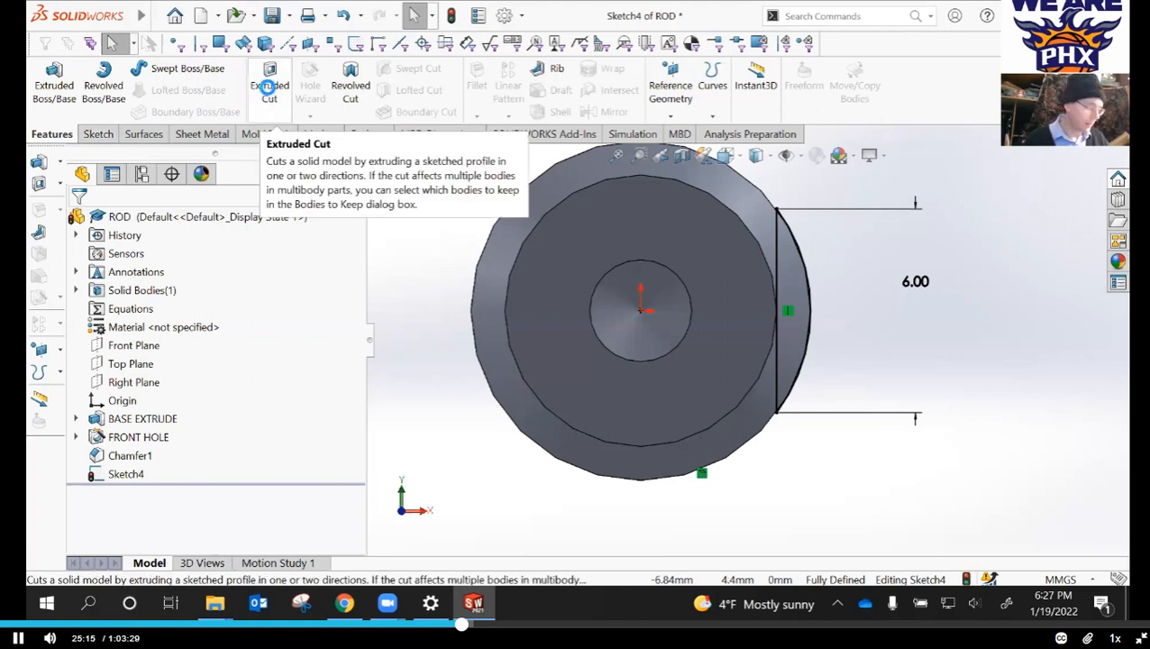
pyautogui.click(269, 87)
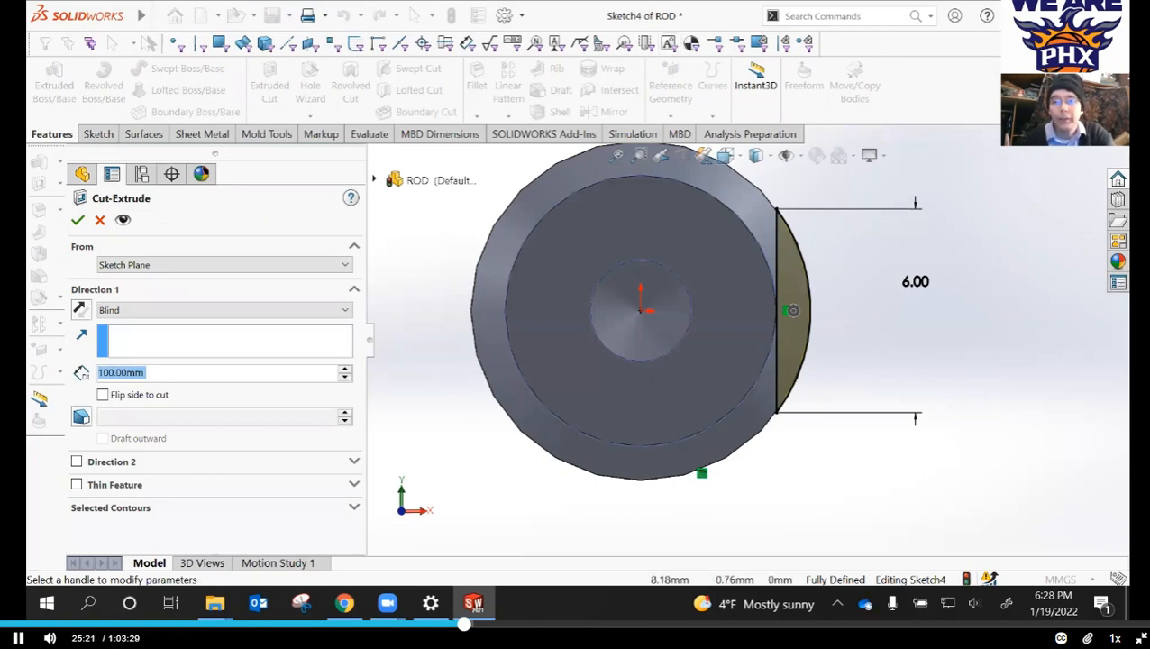
pyautogui.press('BackSpace')
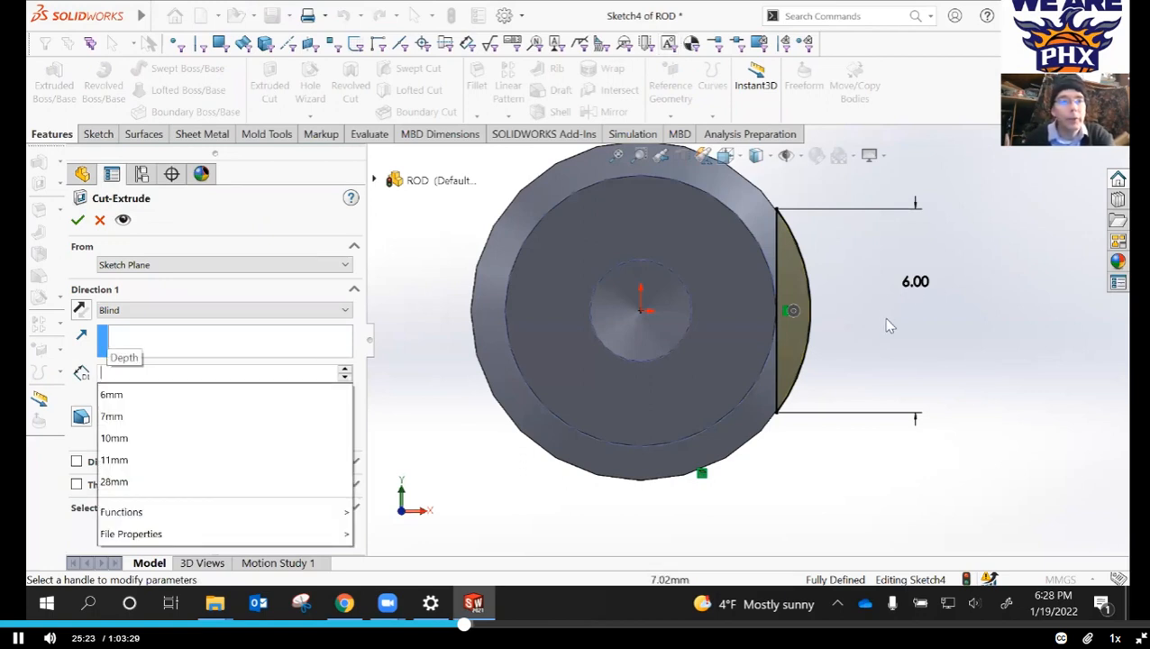
pyautogui.click(888, 320)
pyautogui.press('Escape')
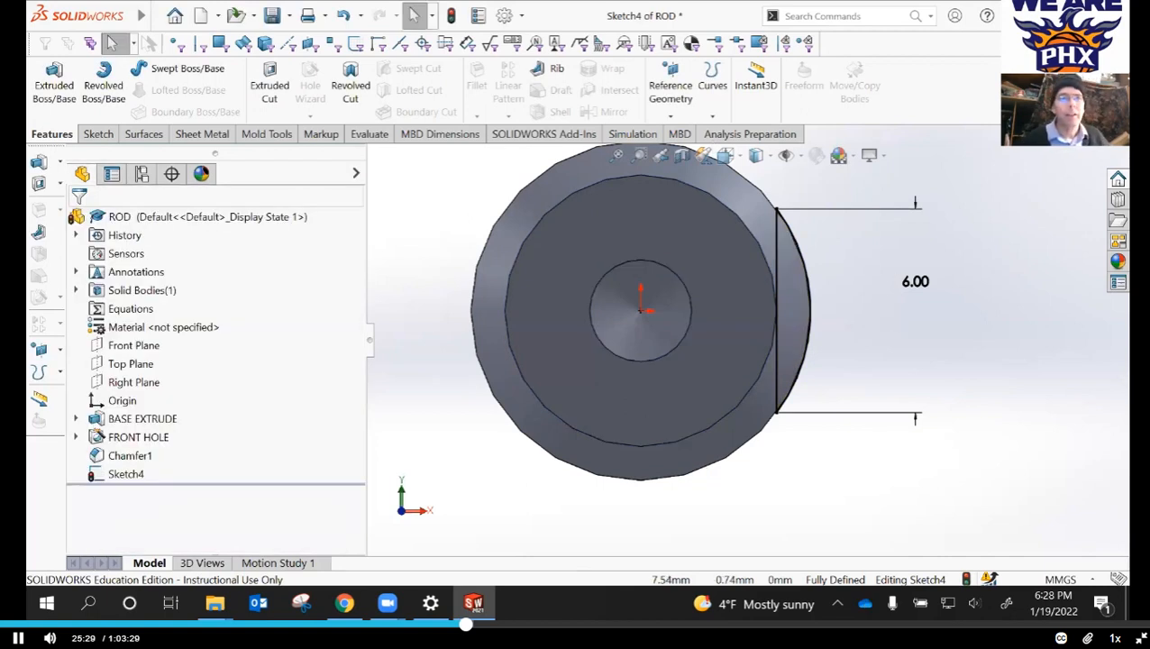
# - Make a blind extruded cut of the segment profile into the rod's chamfered end with a depth of 15 mm
pyautogui.click(269, 86)
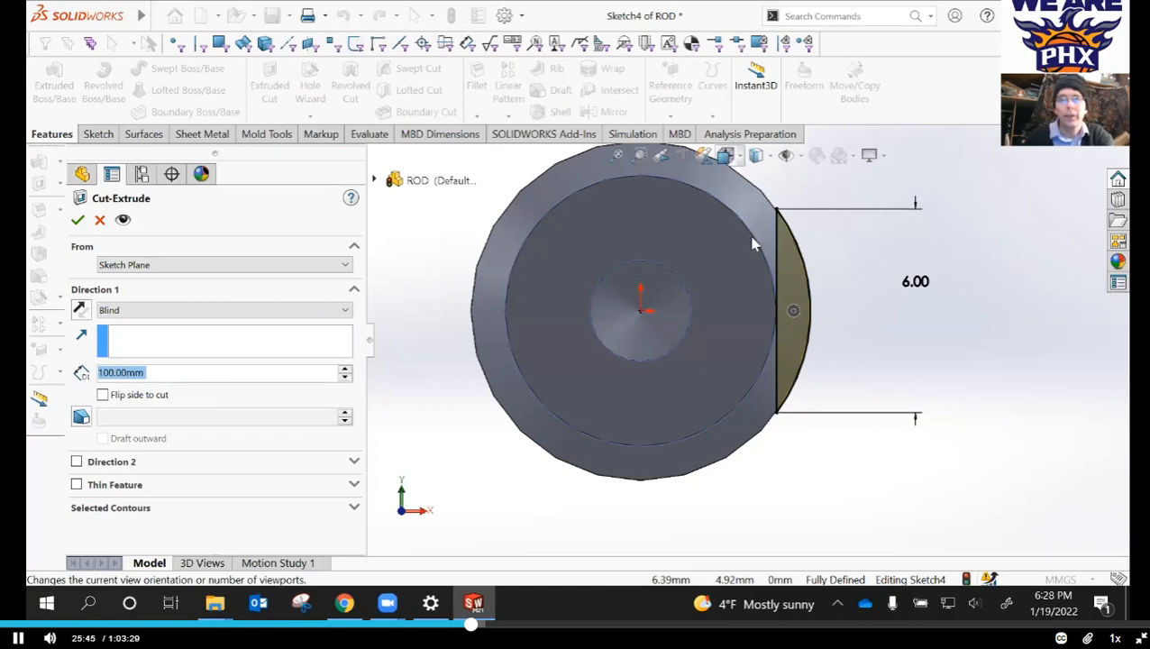
pyautogui.scroll(1, 785, 205)
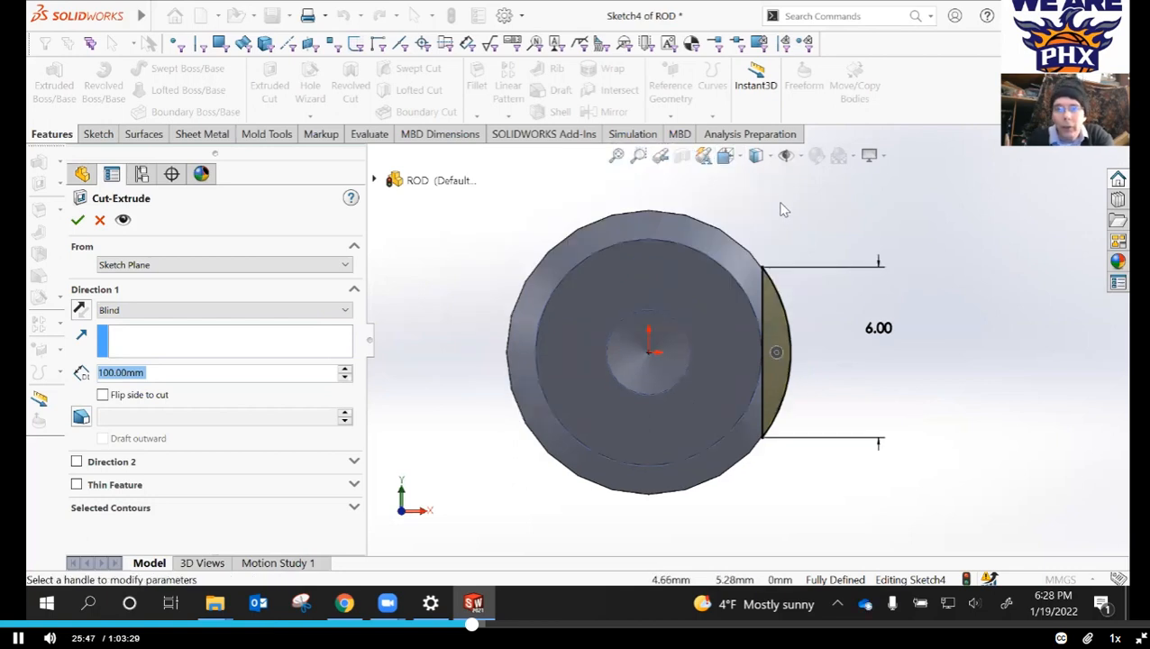
pyautogui.scroll(-1, 785, 210)
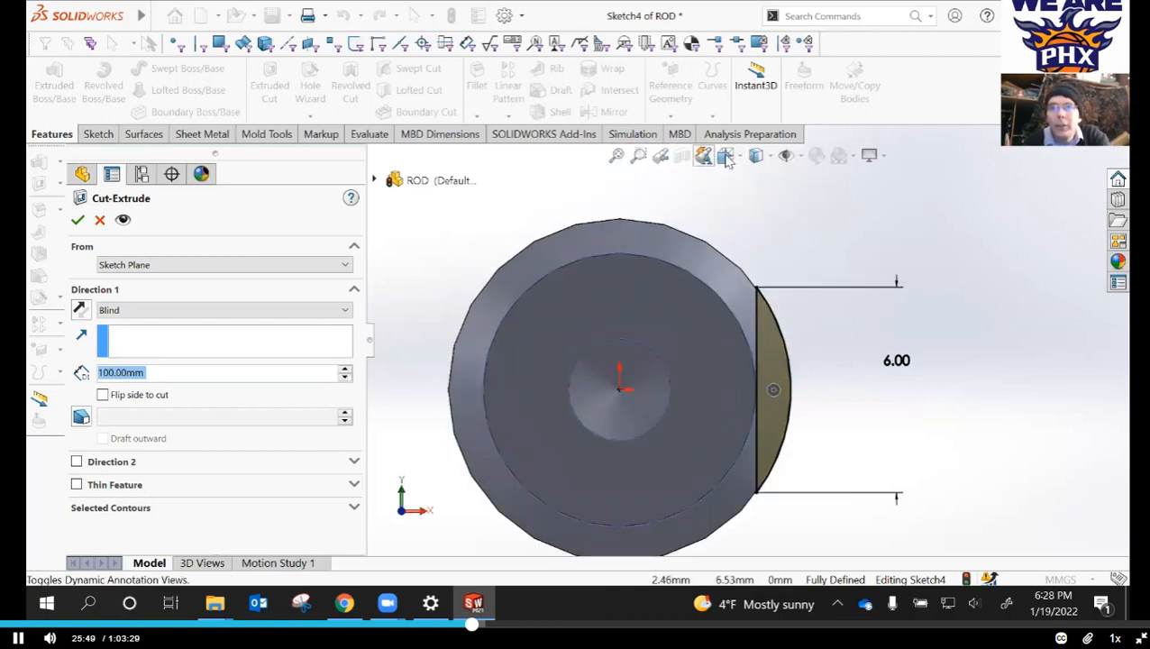
pyautogui.click(725, 153)
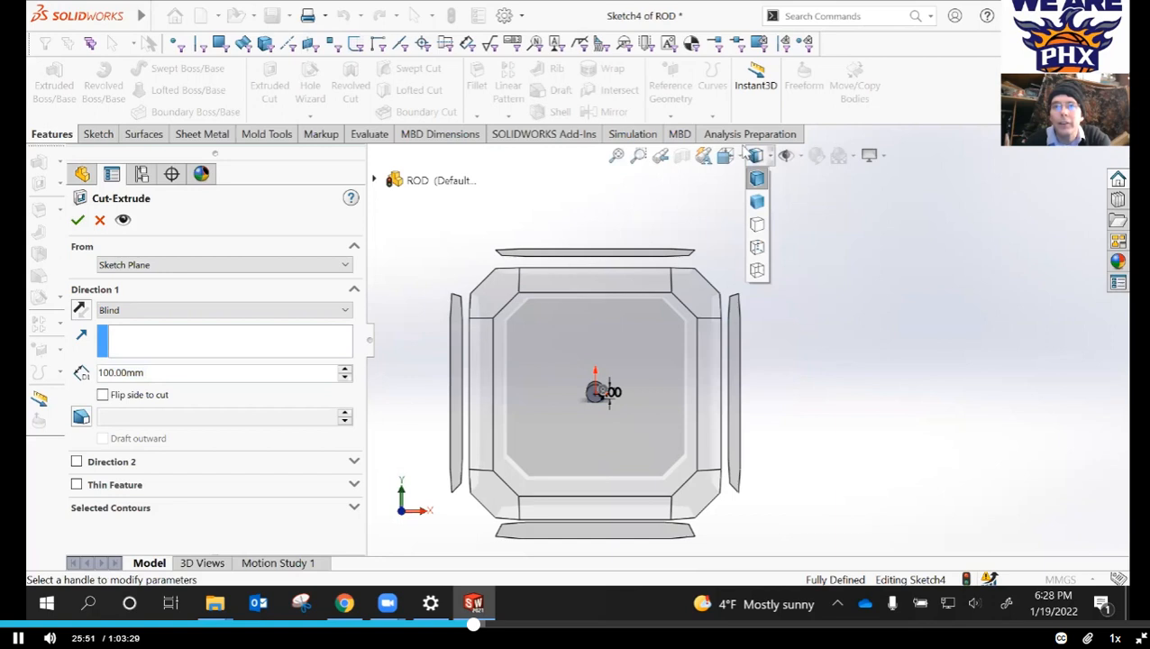
pyautogui.moveTo(728, 156)
pyautogui.click(819, 203)
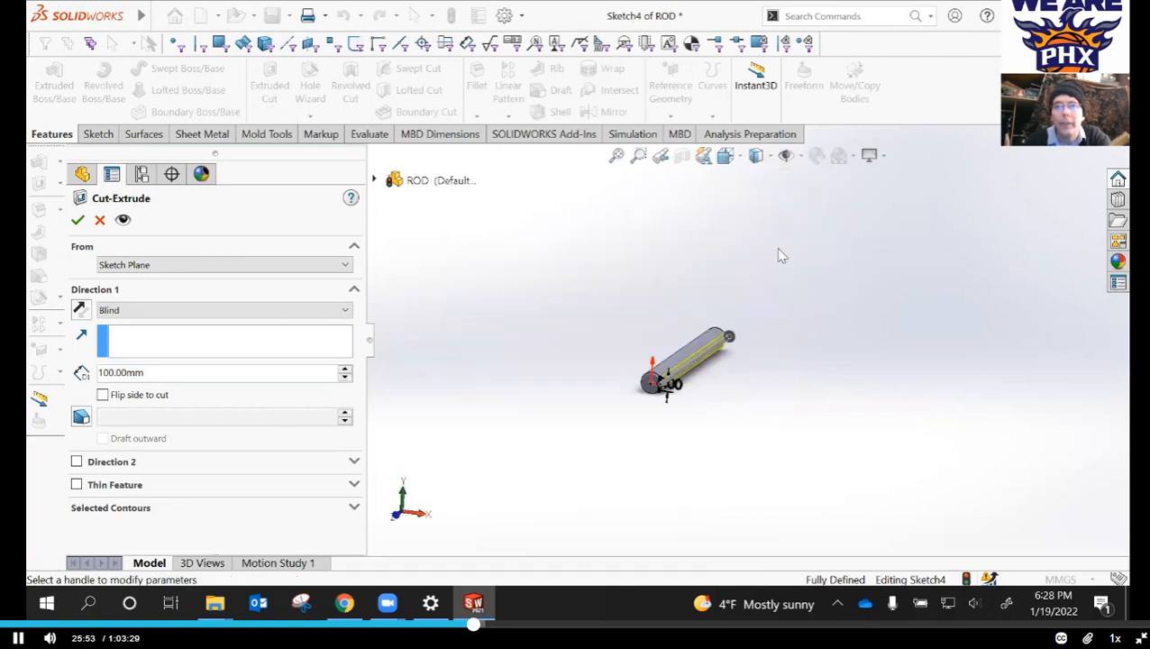
pyautogui.scroll(-3, 877, 286)
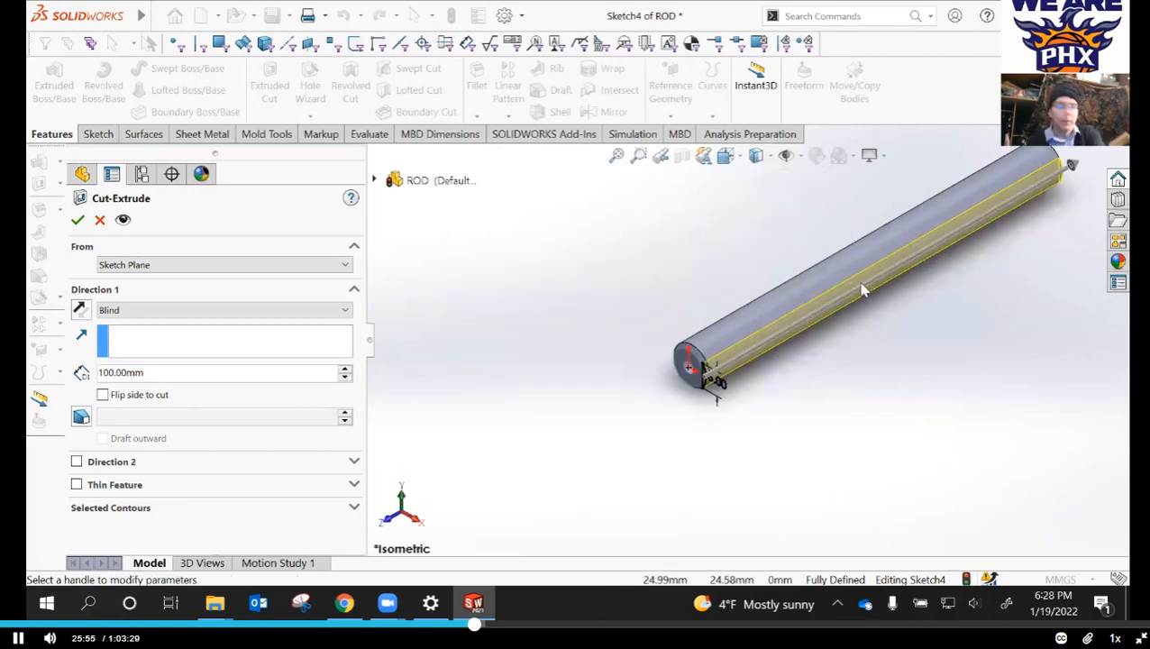
pyautogui.scroll(-2, 857, 290)
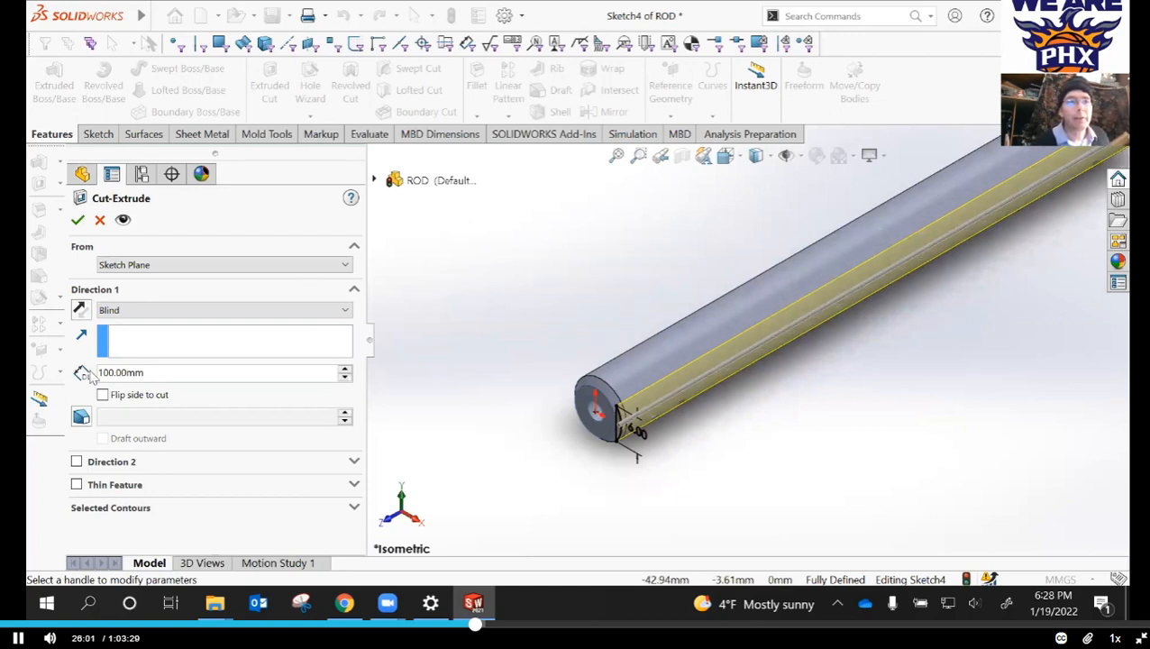
pyautogui.click(108, 372)
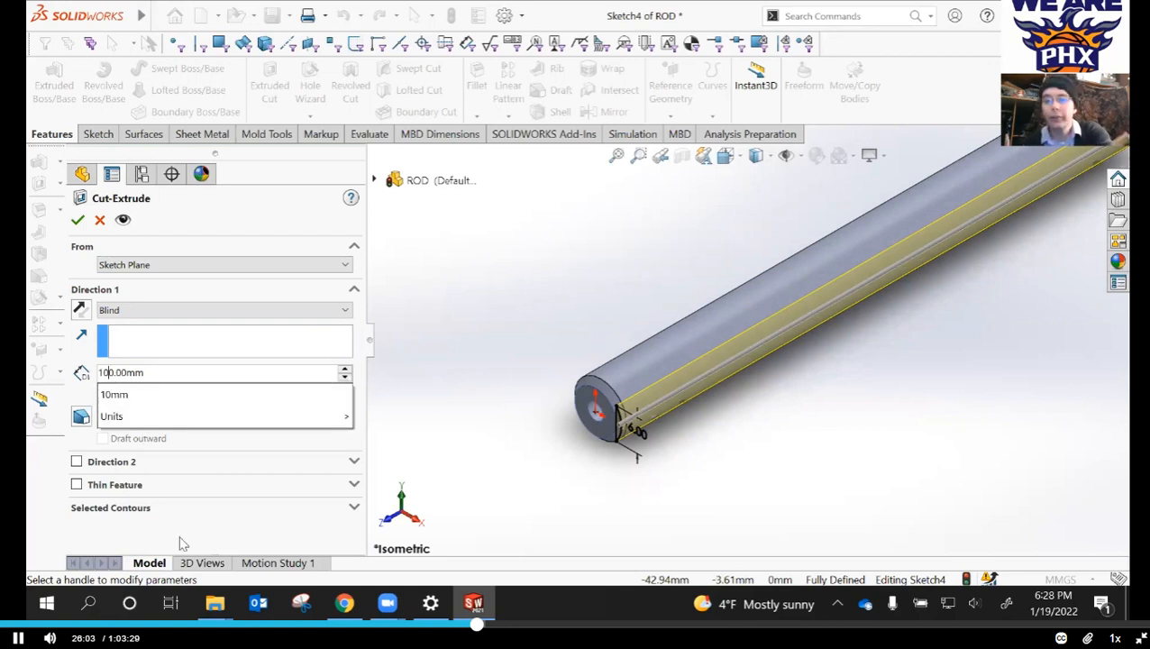
pyautogui.press('Delete')
pyautogui.press('BackSpace')
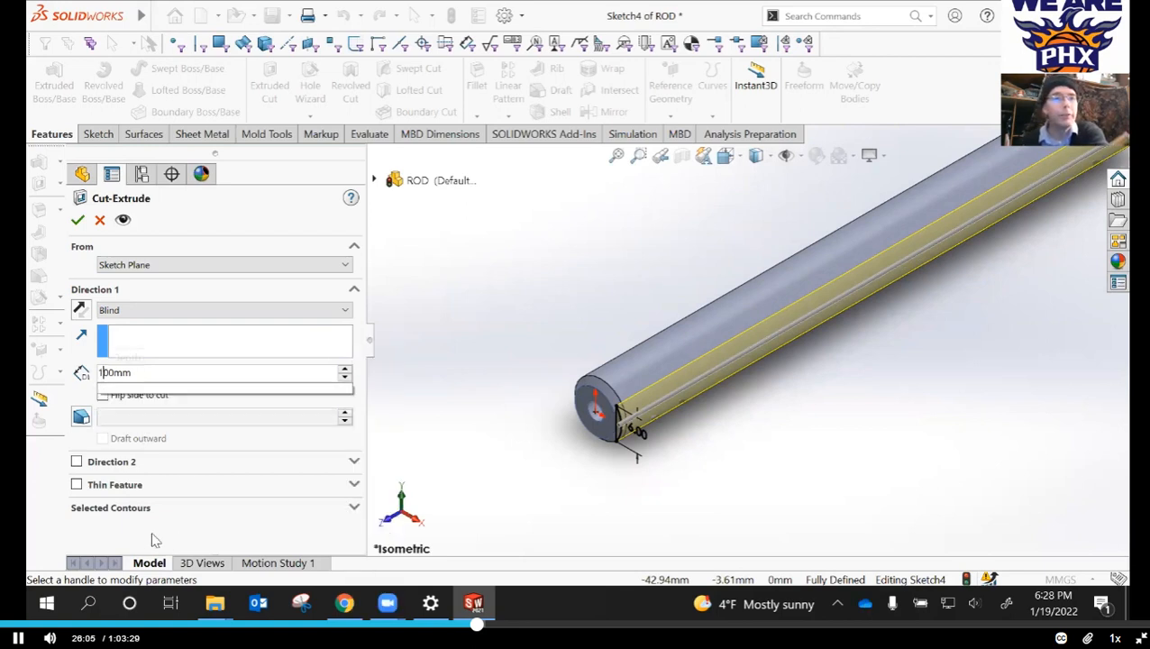
pyautogui.press('BackSpace')
pyautogui.moveTo(139, 534)
pyautogui.press('Delete')
pyautogui.press('Delete')
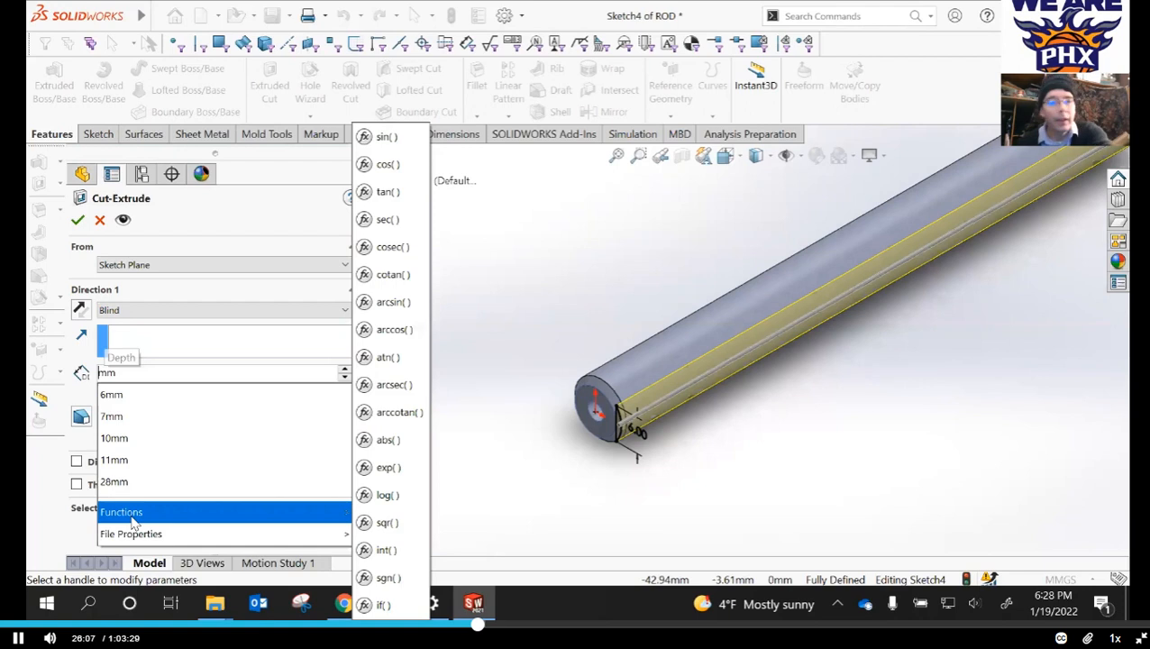
pyautogui.write('15')
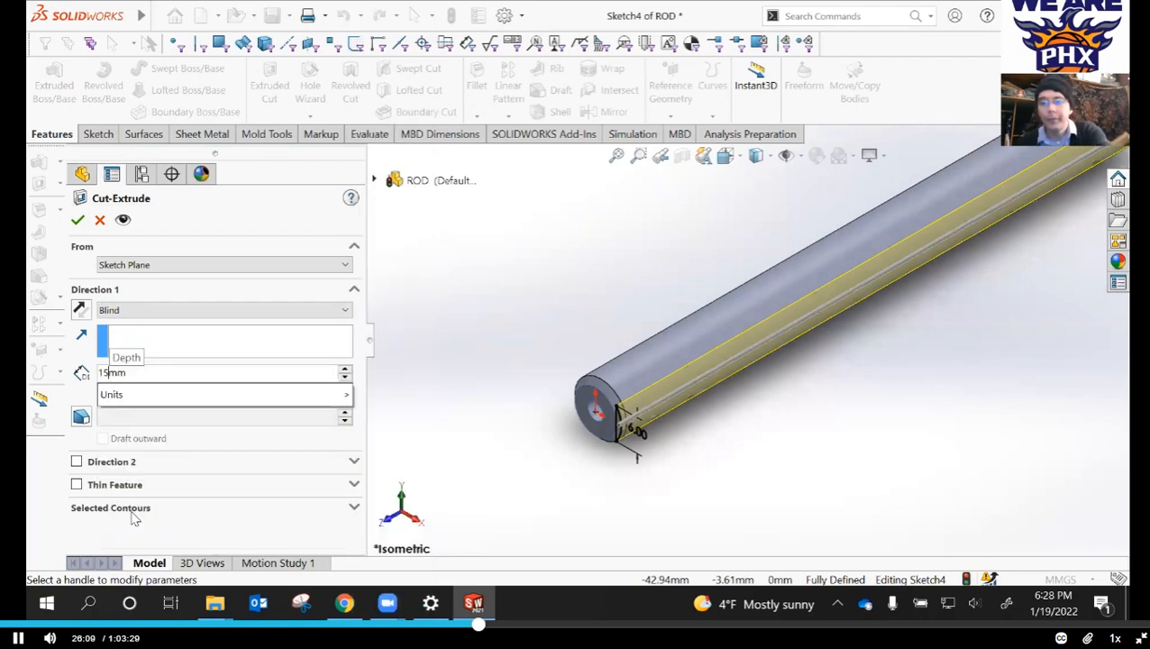
pyautogui.press('Return')
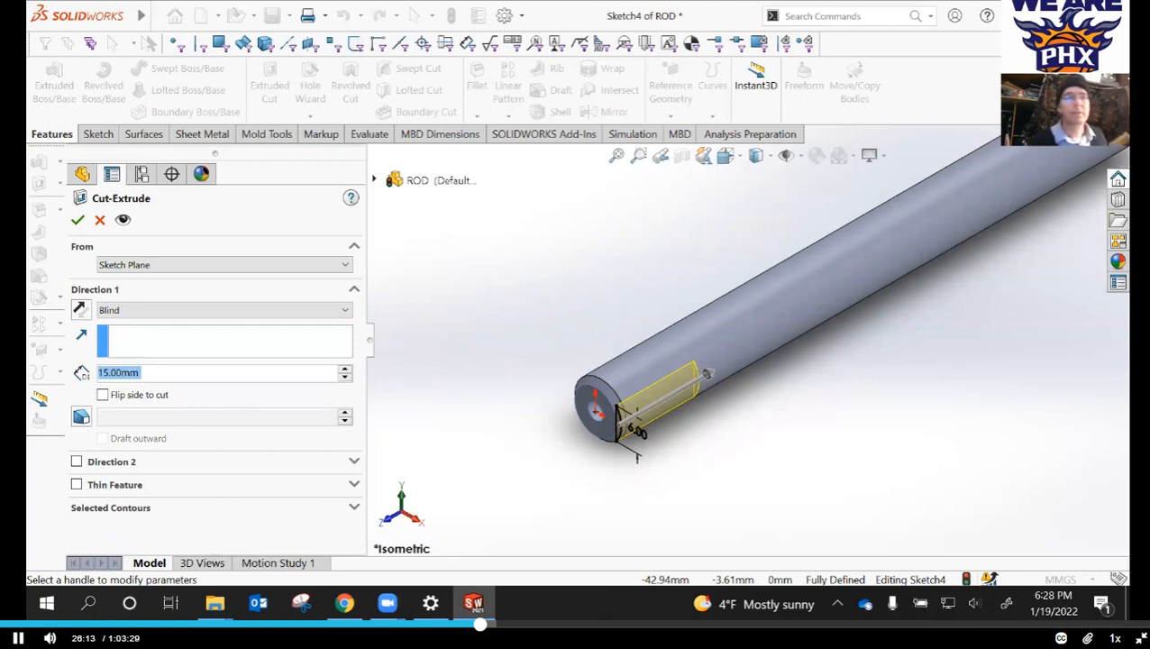
pyautogui.click(81, 222)
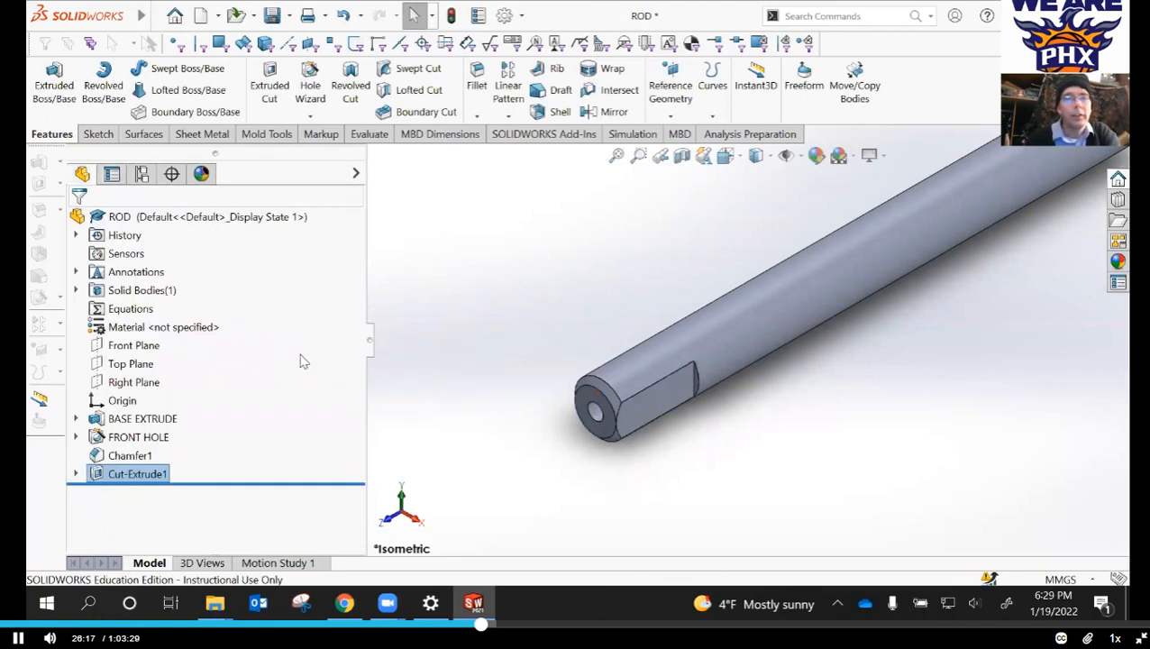
# - Rename the extruded cut feature in the feature tree as KEYWAY CUT
pyautogui.click(133, 476)
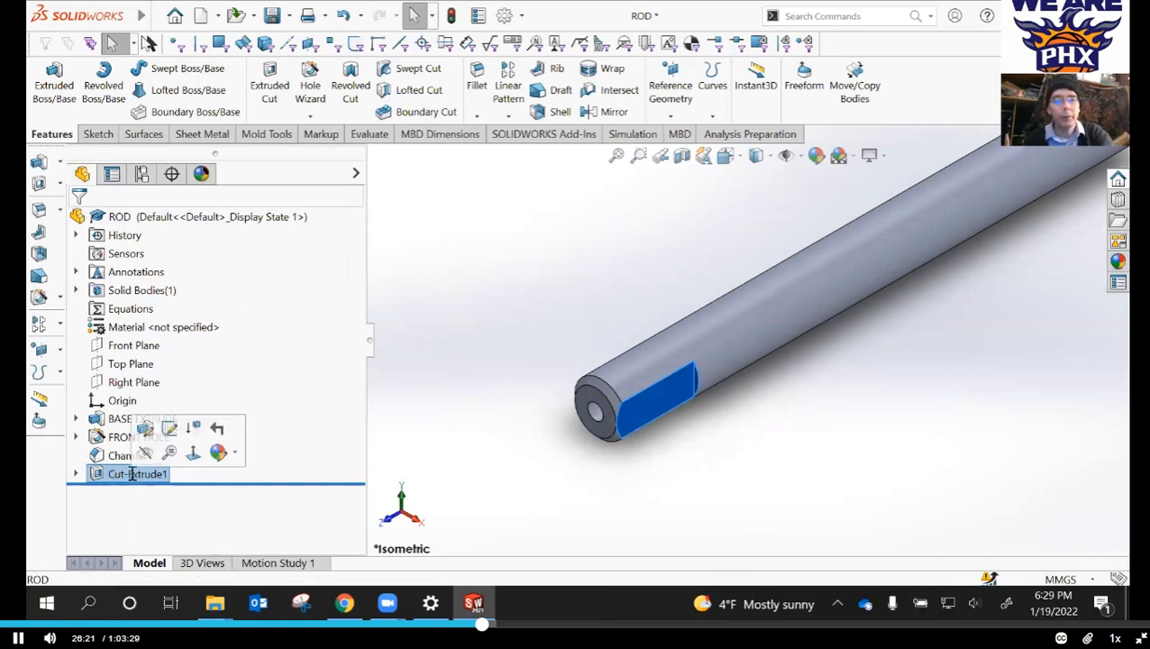
pyautogui.click(132, 474)
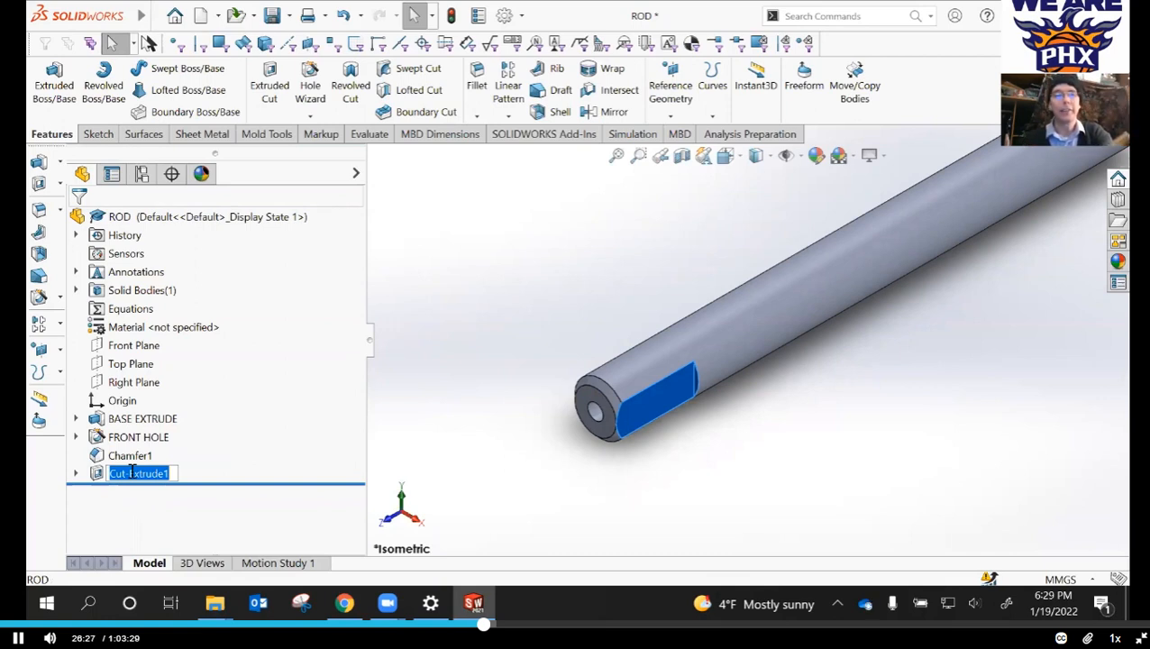
pyautogui.write('k')
pyautogui.press('BackSpace')
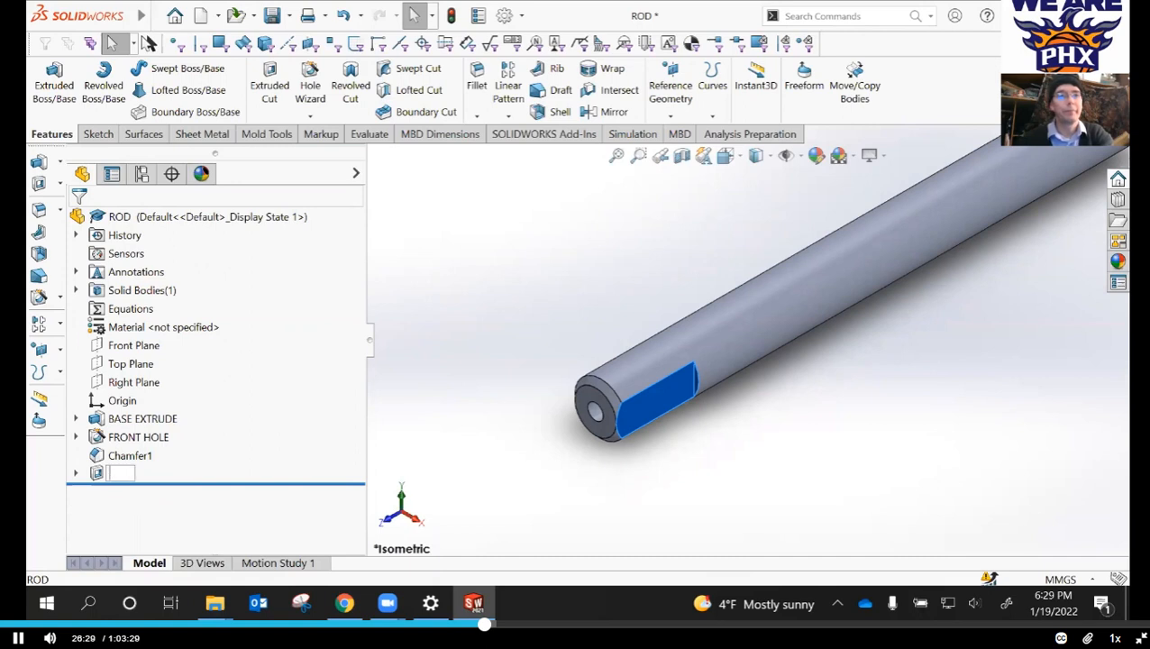
pyautogui.write('KE')
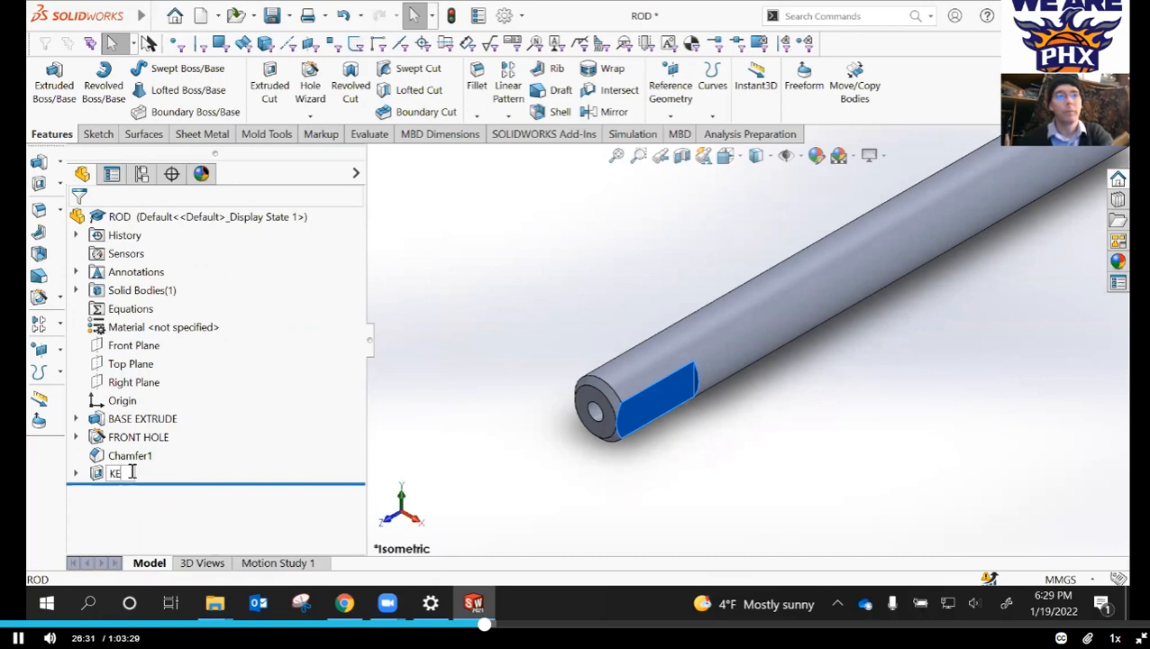
pyautogui.write('YWA')
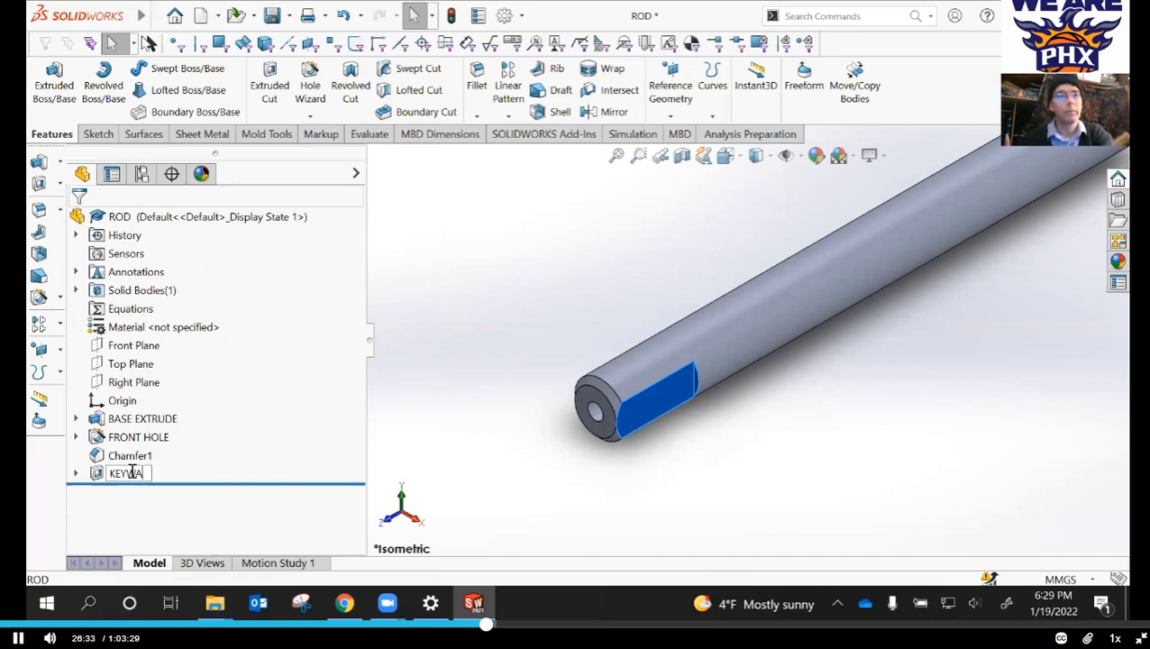
pyautogui.write('Y CUT')
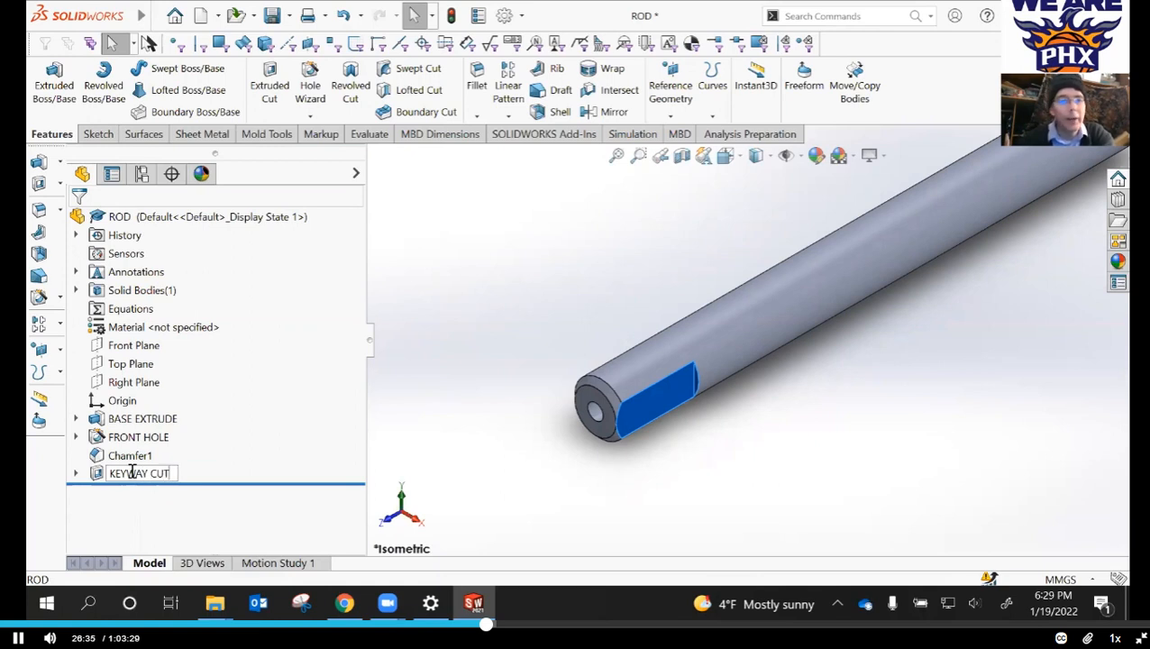
pyautogui.press('Return')
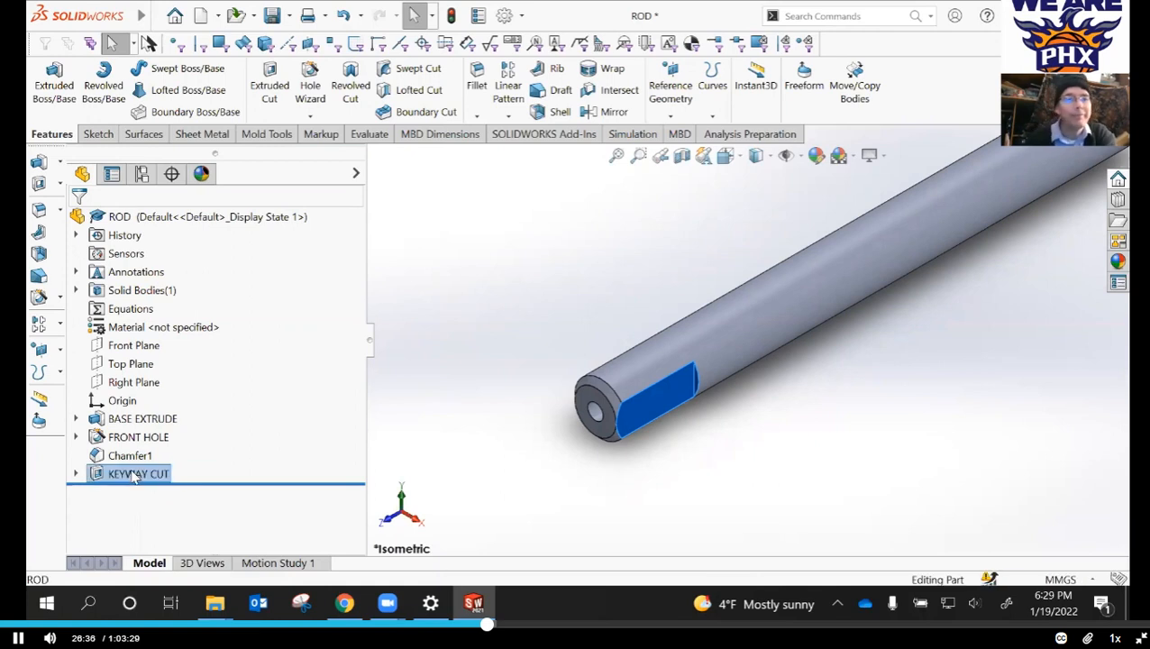
# - Rename the sketch under the KEYWAY CUT feature as Keyway and save the part
pyautogui.click(77, 474)
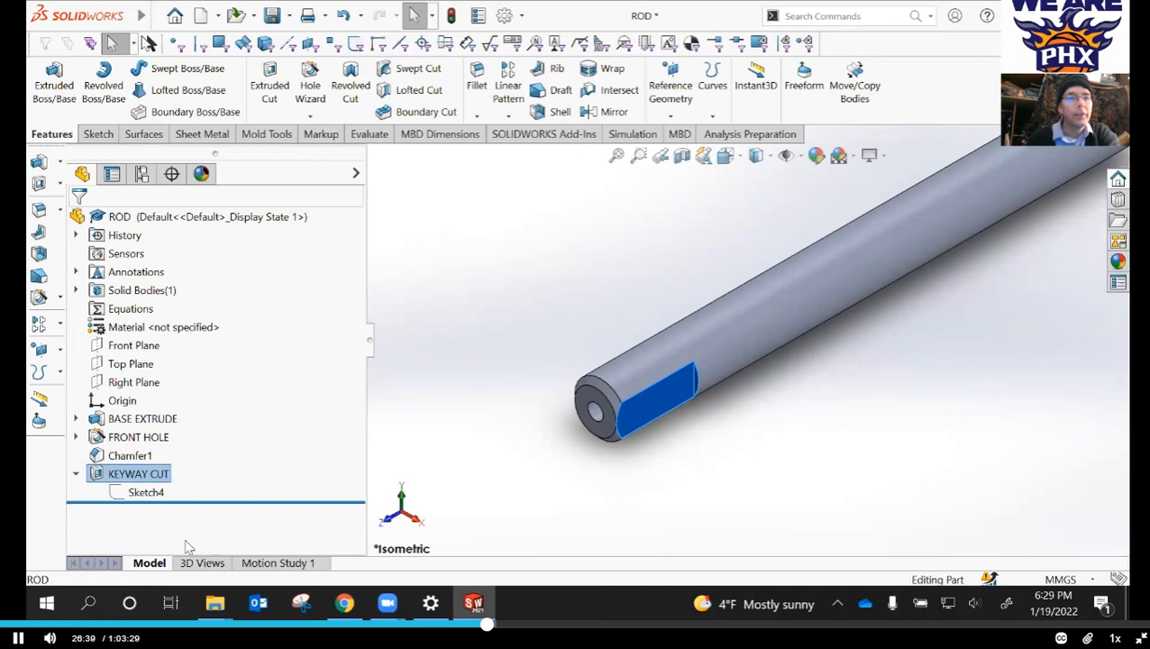
pyautogui.click(144, 493)
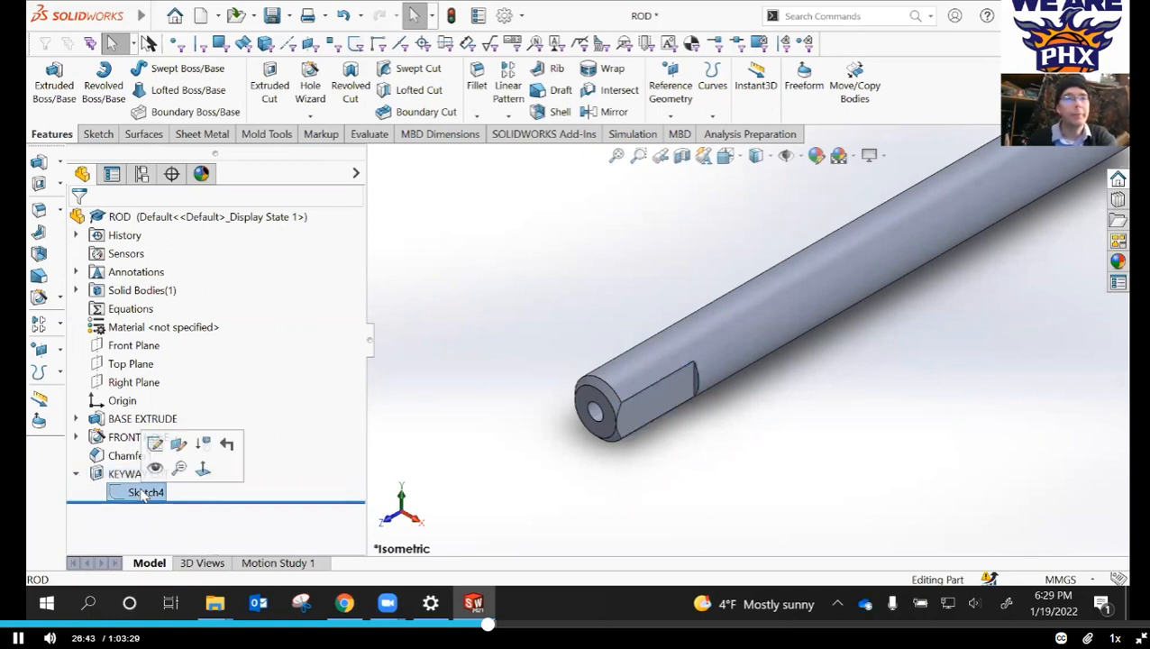
pyautogui.click(141, 492)
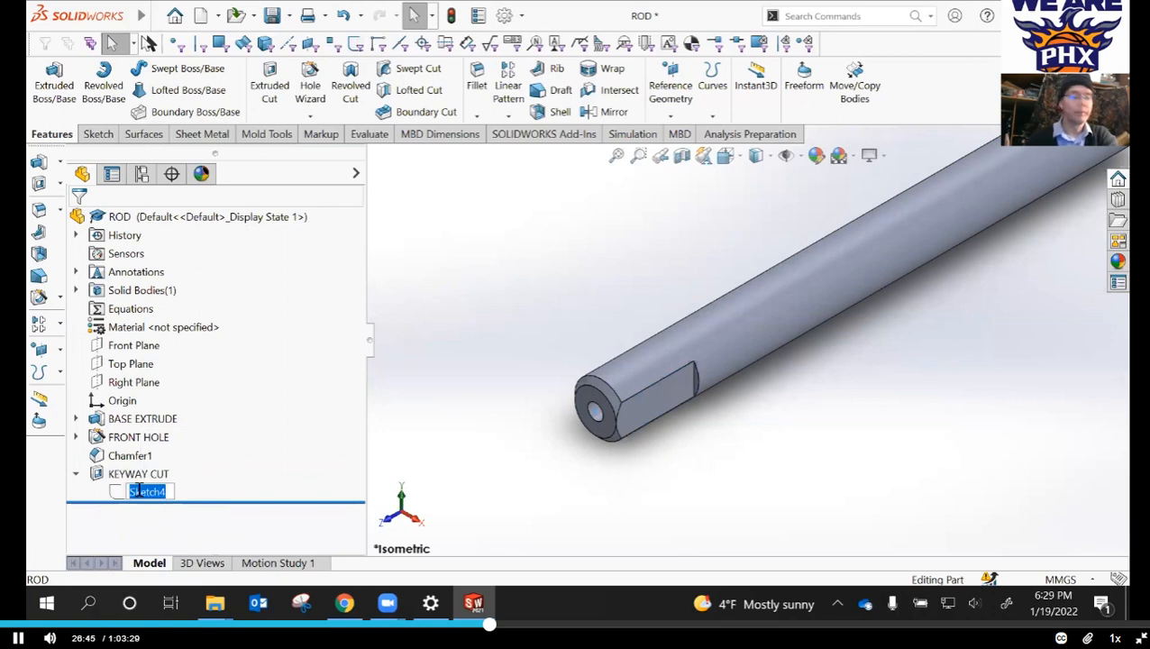
pyautogui.write('K')
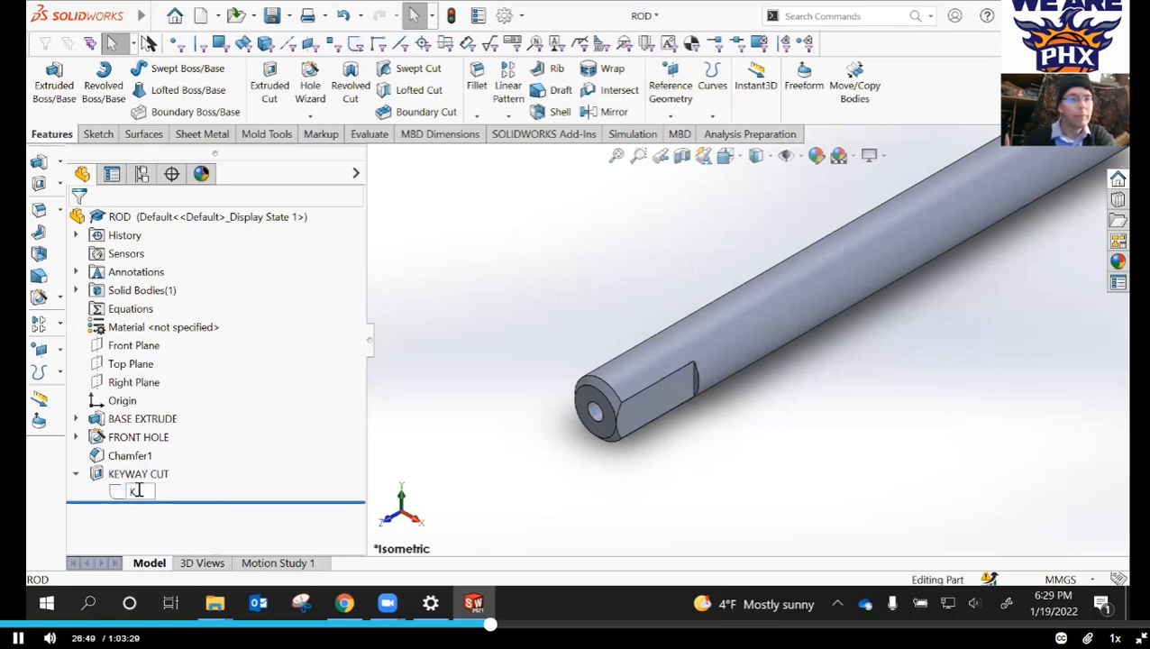
pyautogui.write('eyway')
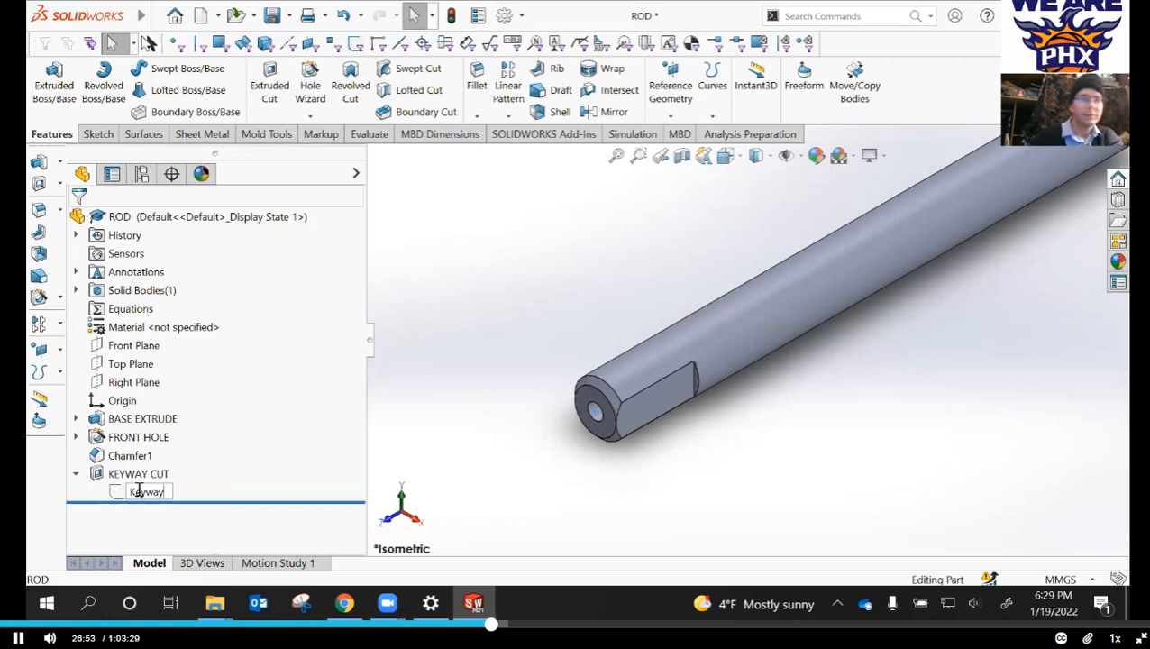
pyautogui.press('Return')
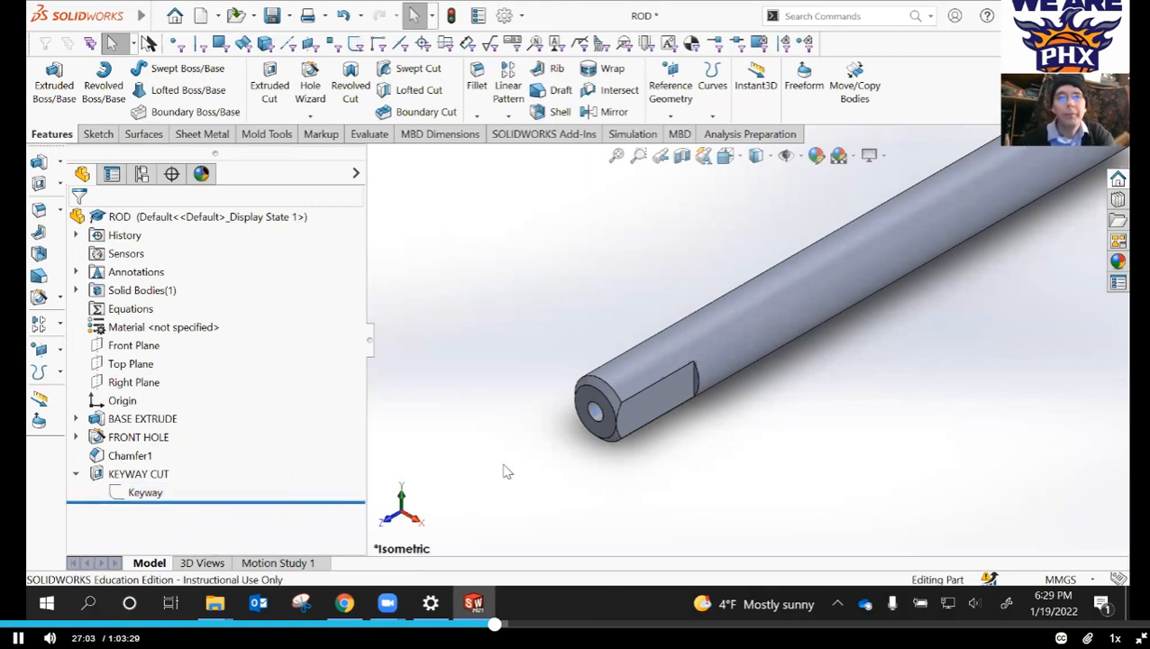
pyautogui.click(272, 18)
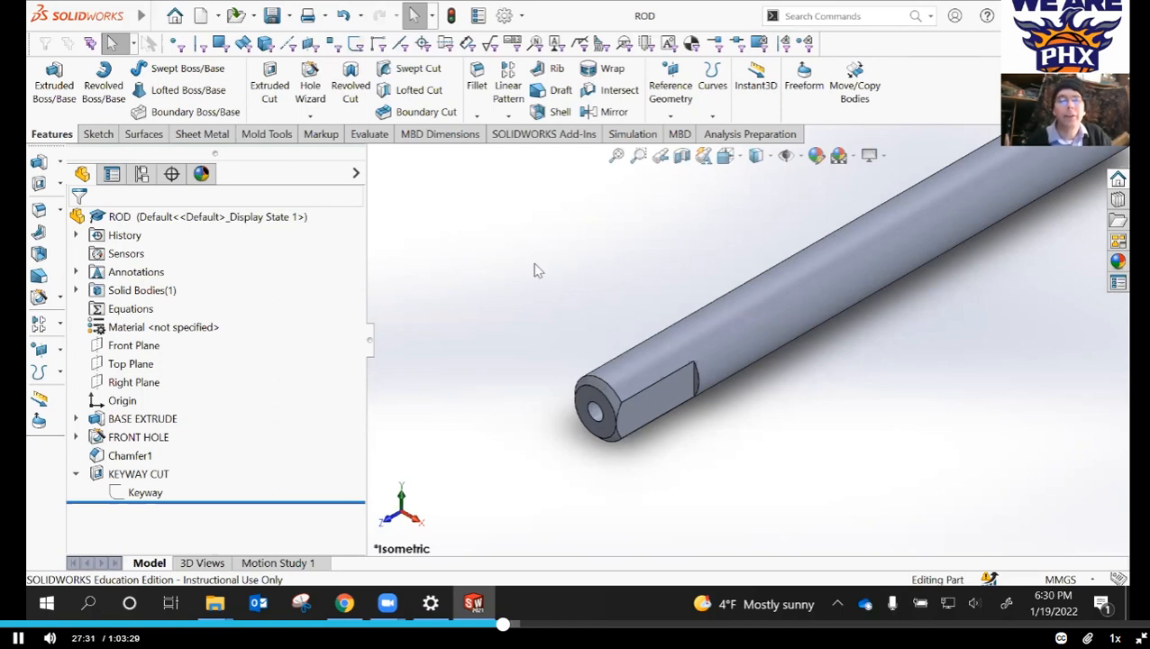
# - Open the system options for Display and review the part/assembly tangent edge display settings
pyautogui.click(523, 15)
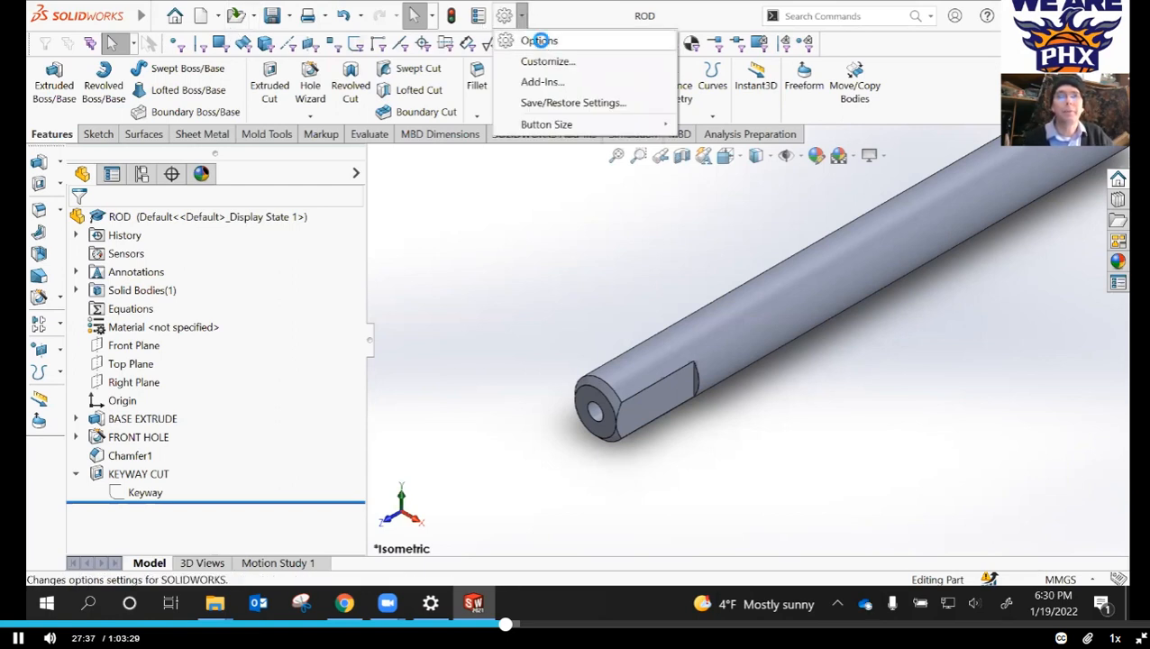
pyautogui.click(539, 41)
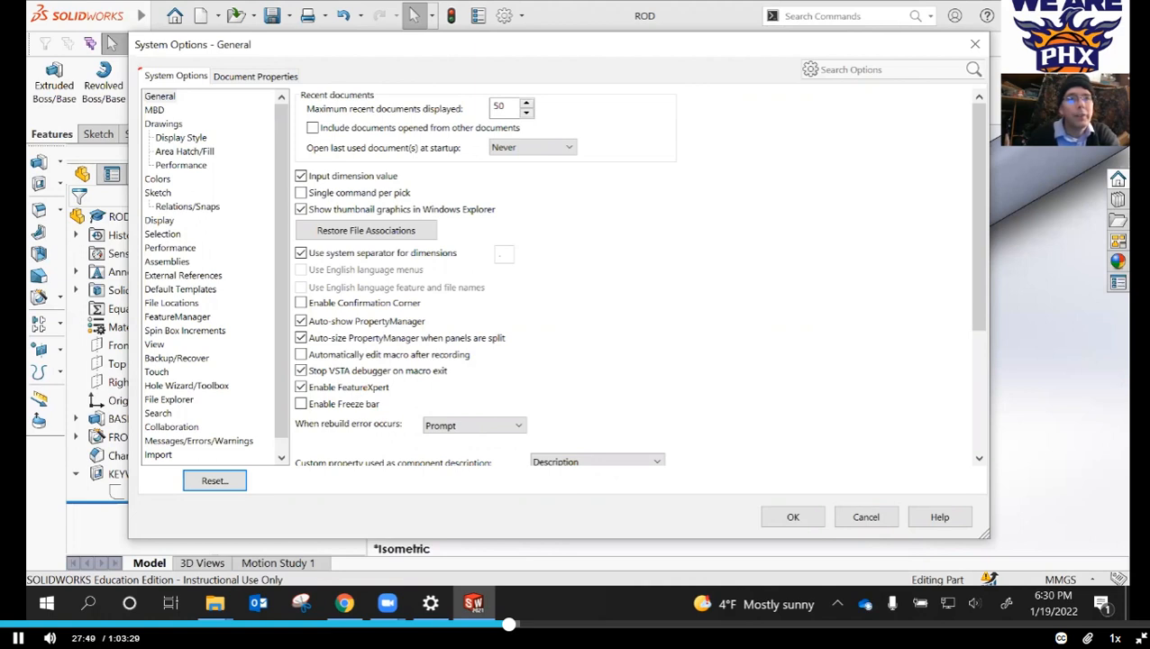
pyautogui.moveTo(140, 71)
pyautogui.mouseDown()
pyautogui.moveTo(213, 81)
pyautogui.moveTo(144, 70)
pyautogui.mouseUp()
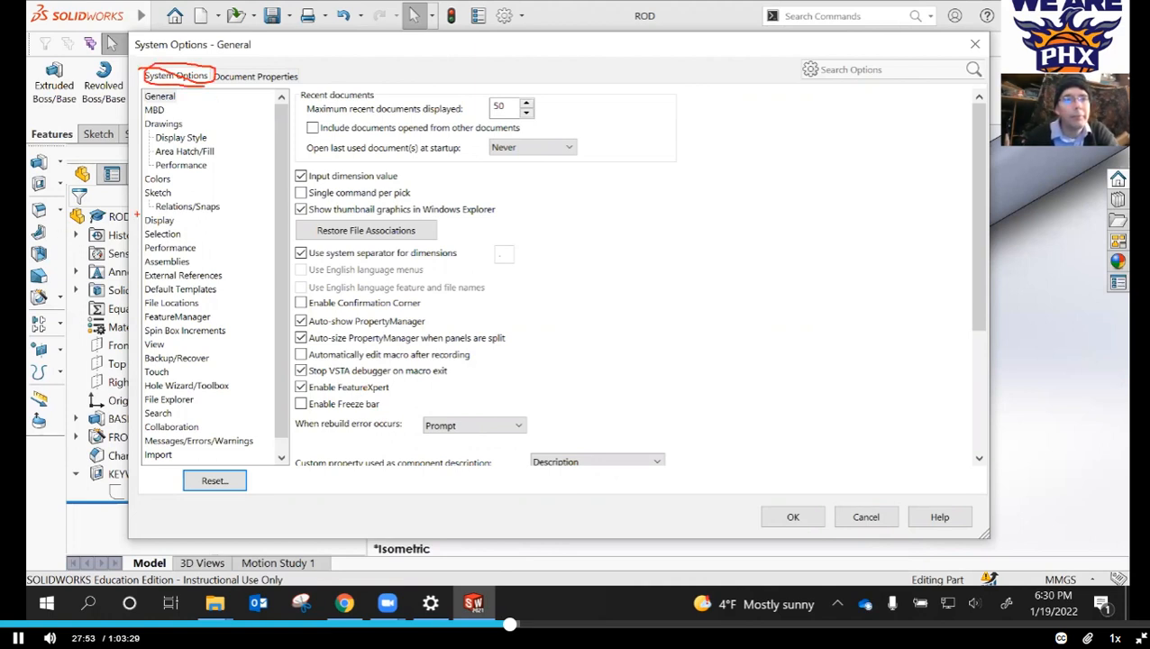
pyautogui.moveTo(137, 215); pyautogui.dragTo(176, 224)
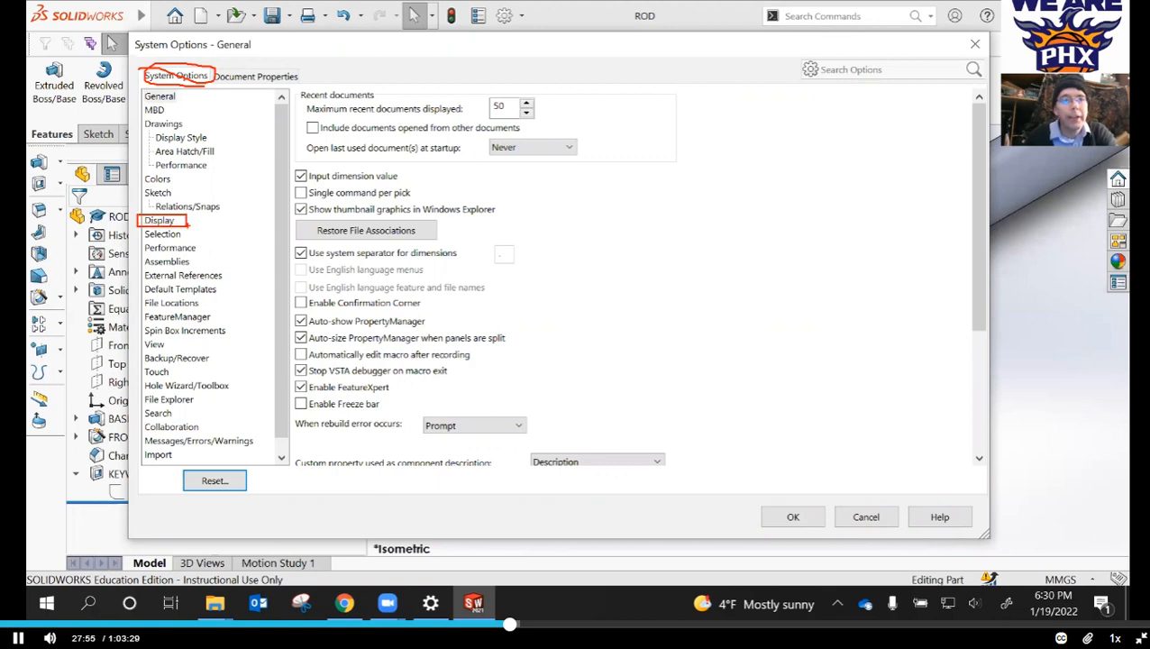
pyautogui.click(160, 222)
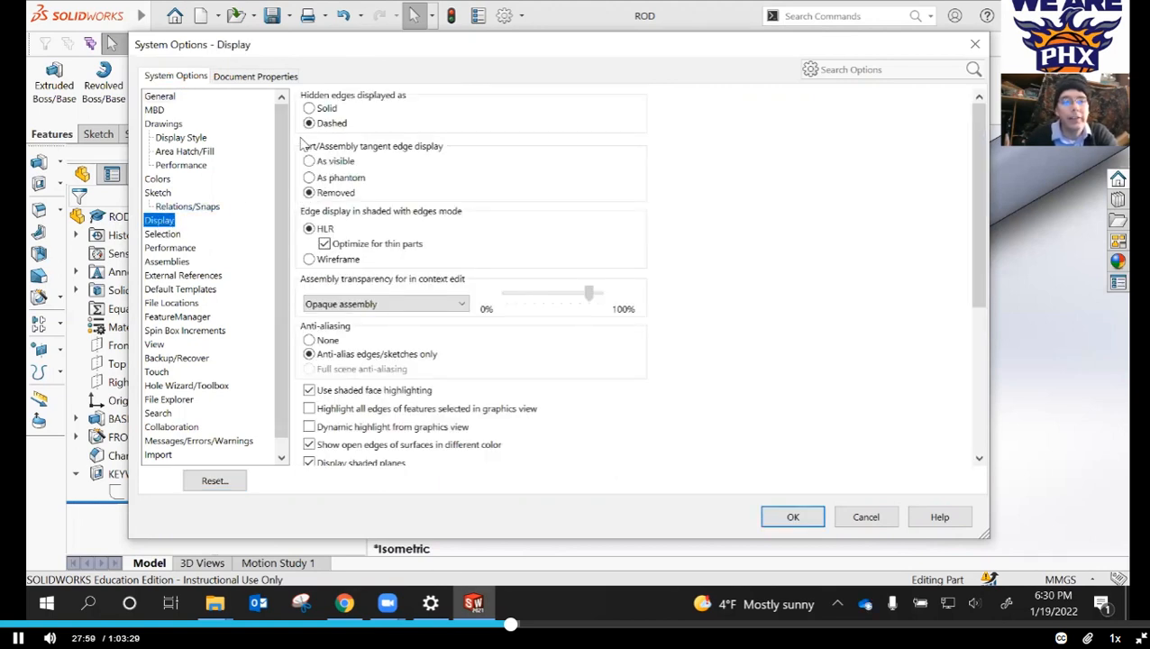
pyautogui.moveTo(291, 135); pyautogui.dragTo(468, 200)
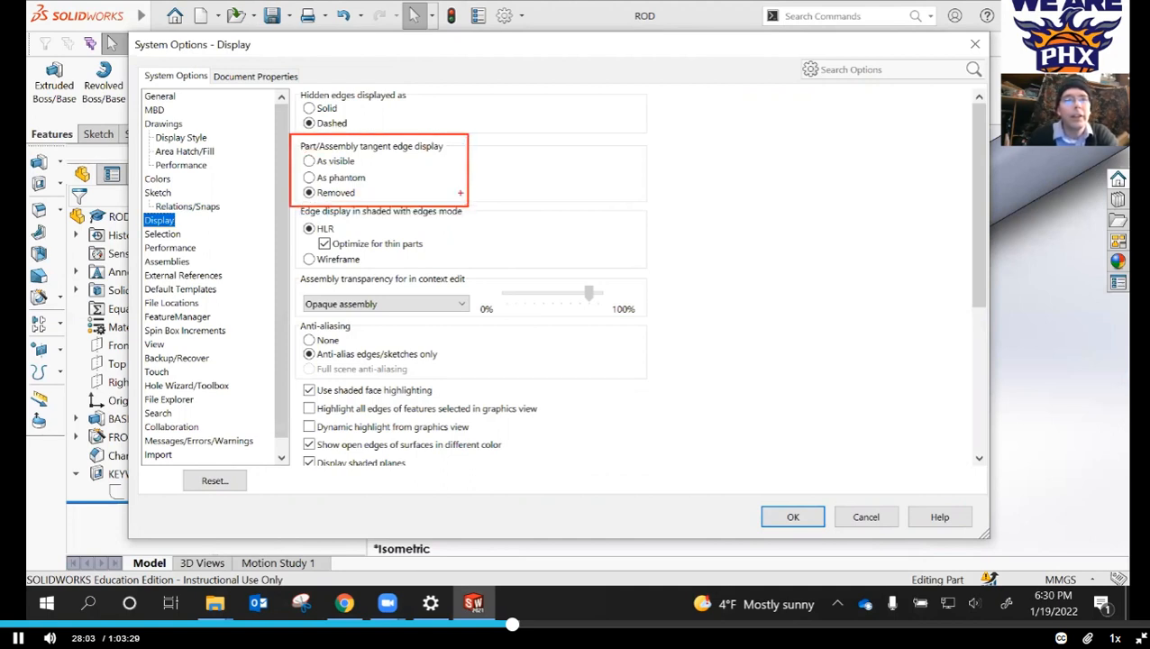
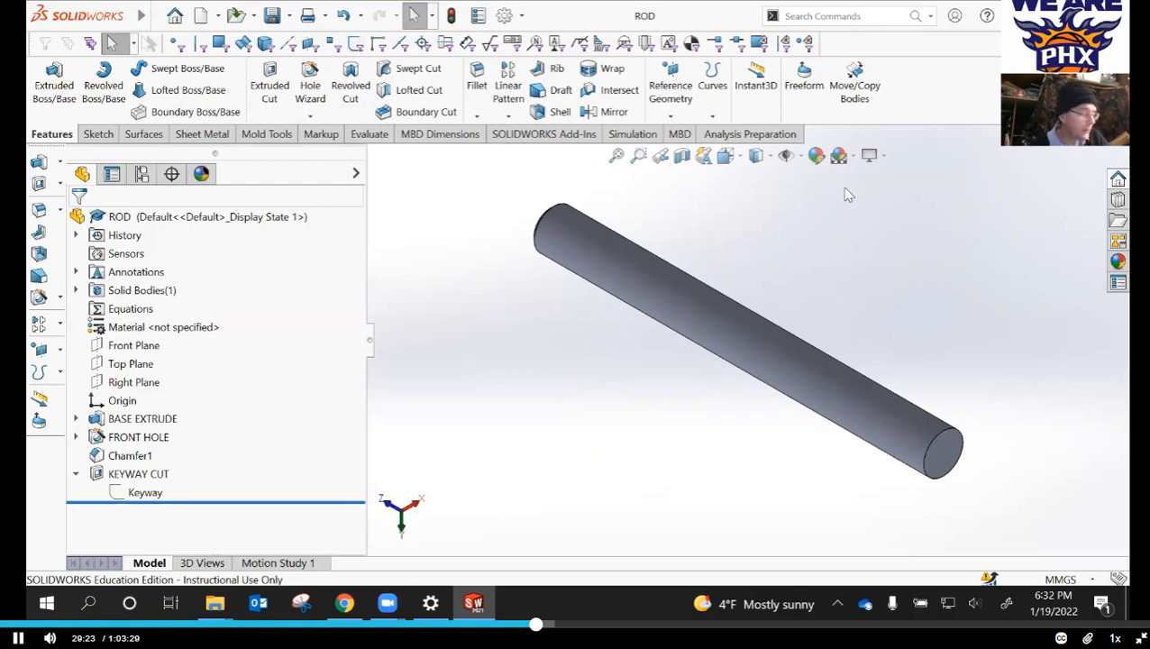
# - Store the current rear orientation of the rod as a named view called back iso and save the part
pyautogui.press('space')
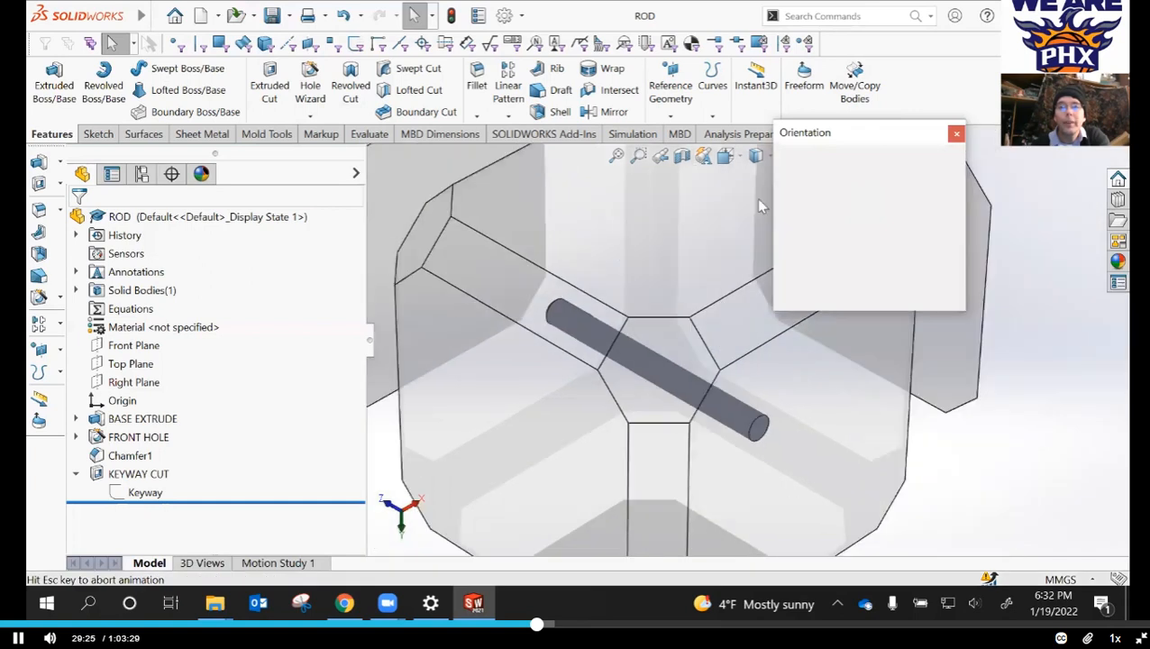
pyautogui.click(952, 160)
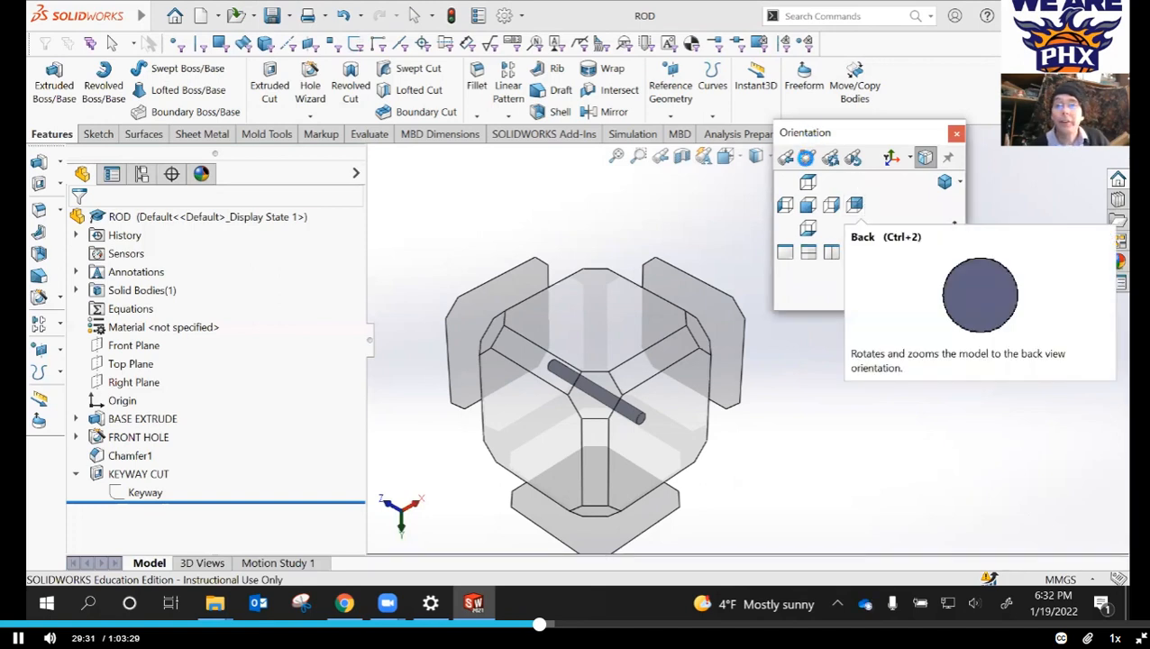
pyautogui.click(808, 157)
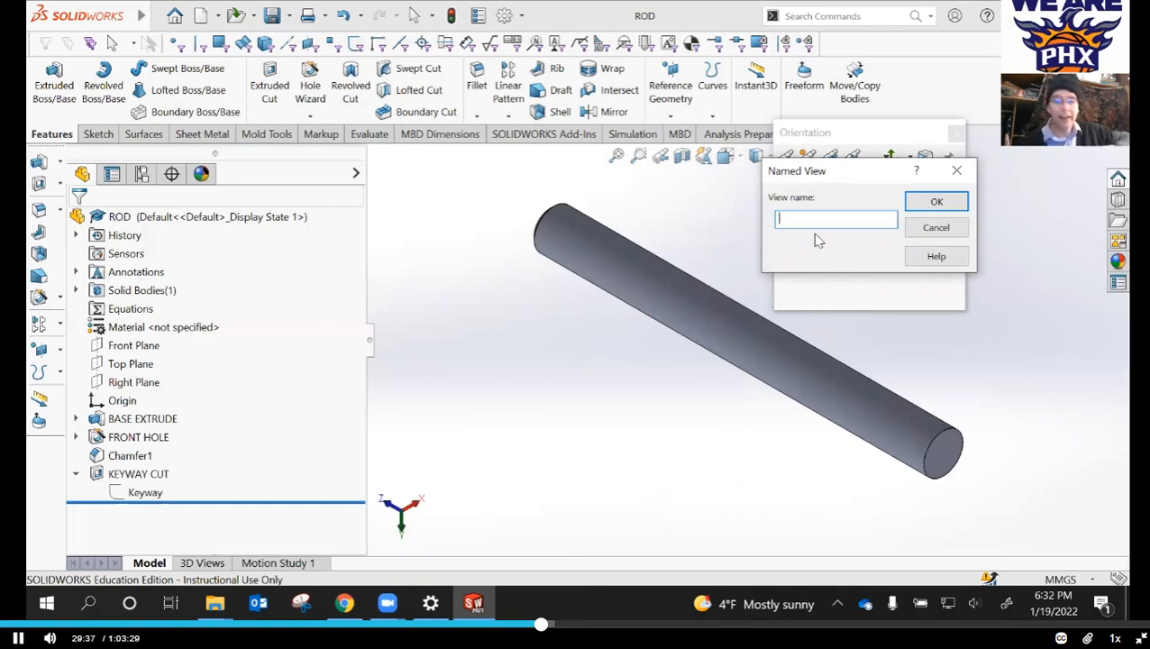
pyautogui.write('bac')
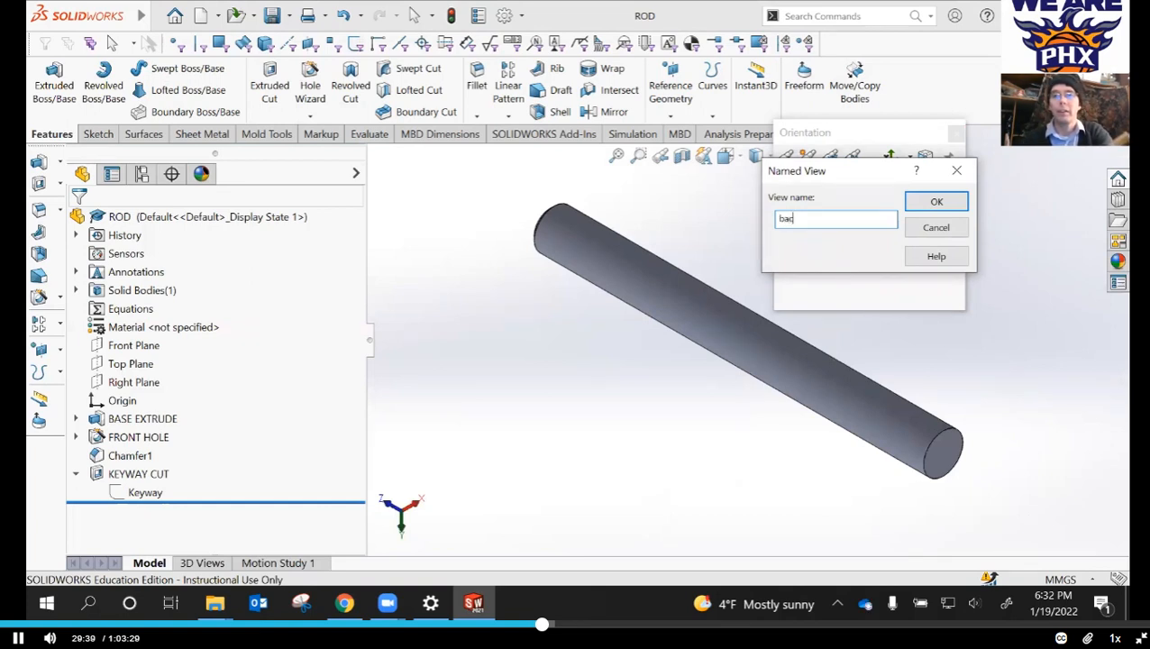
pyautogui.write('k iso')
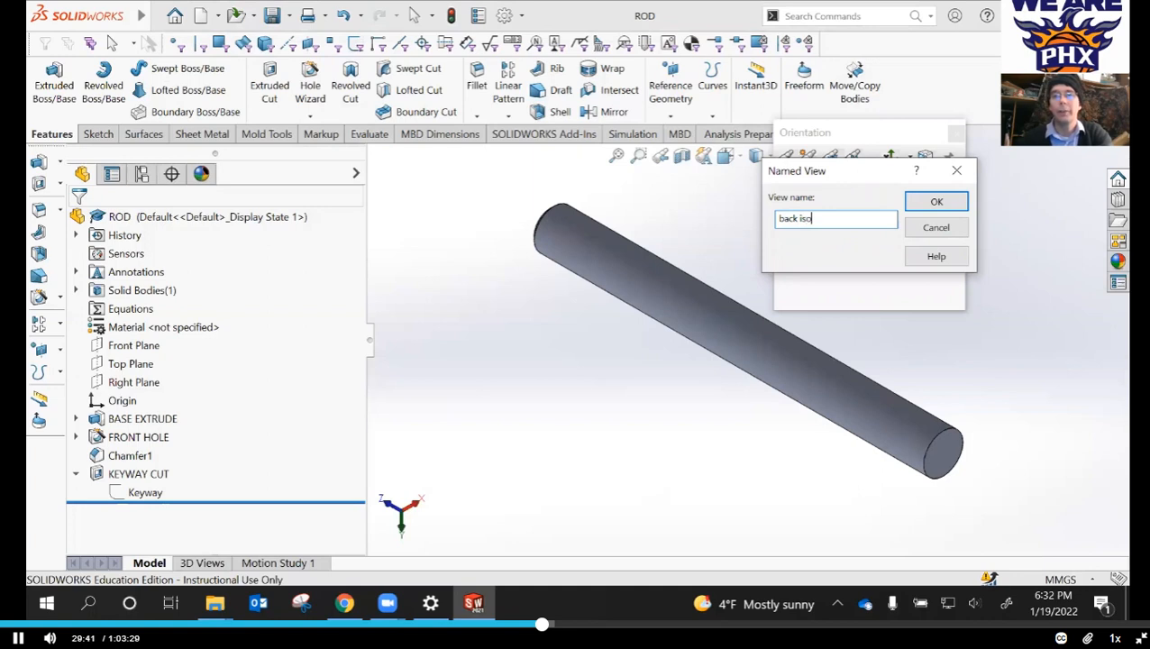
pyautogui.click(938, 201)
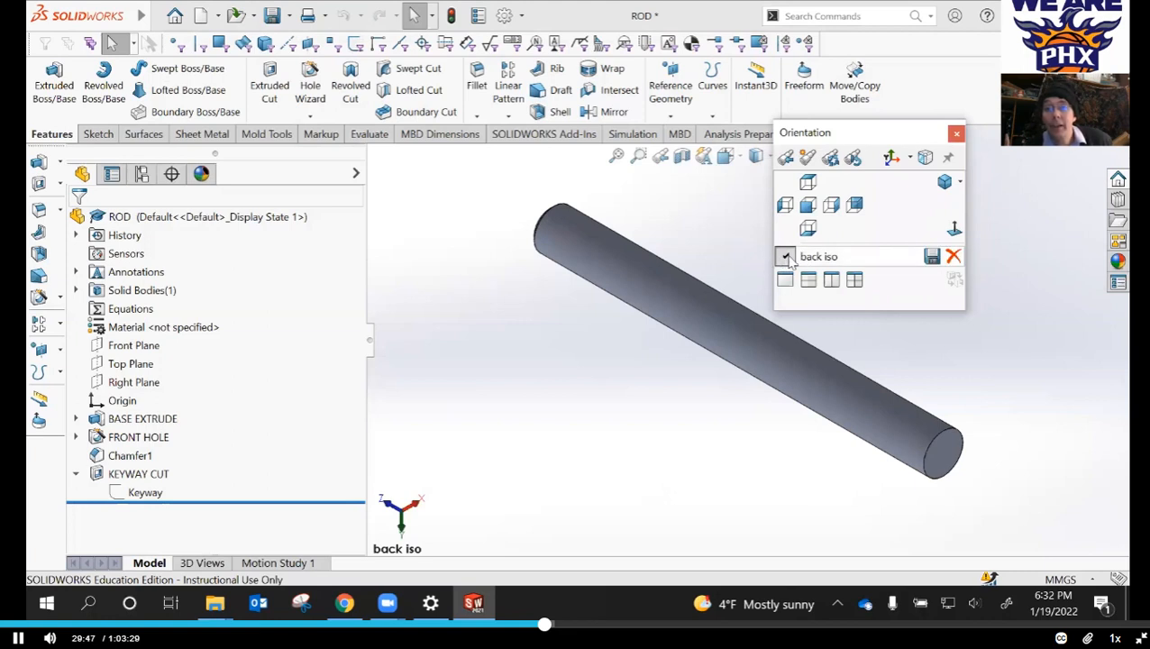
pyautogui.click(786, 258)
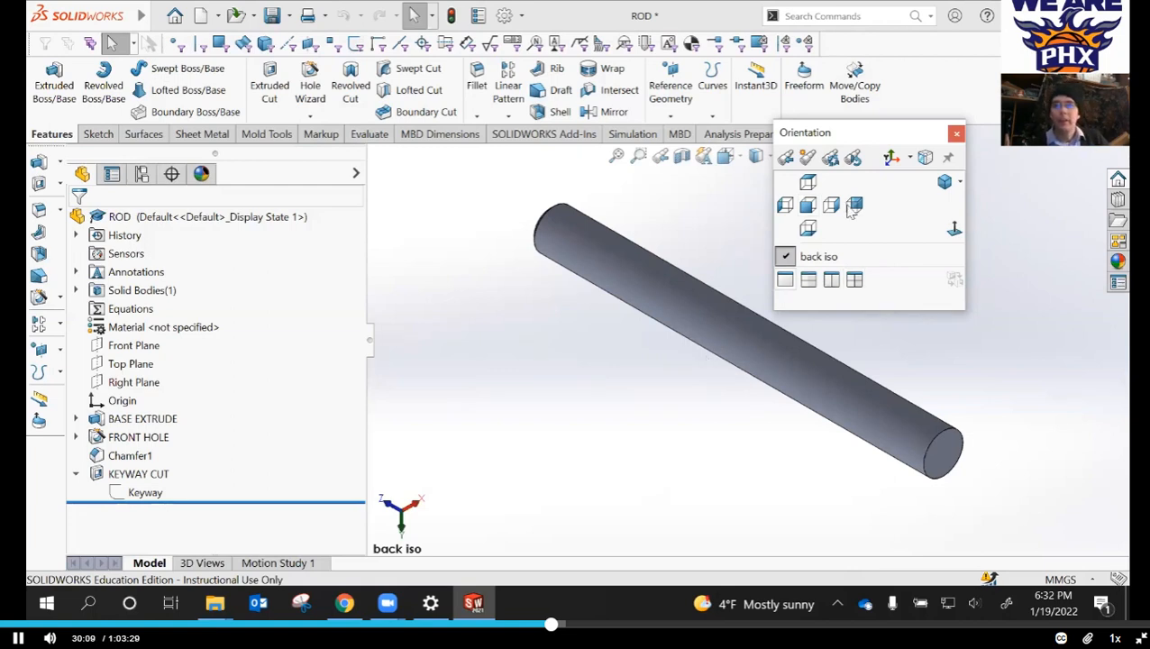
pyautogui.click(950, 159)
pyautogui.click(956, 135)
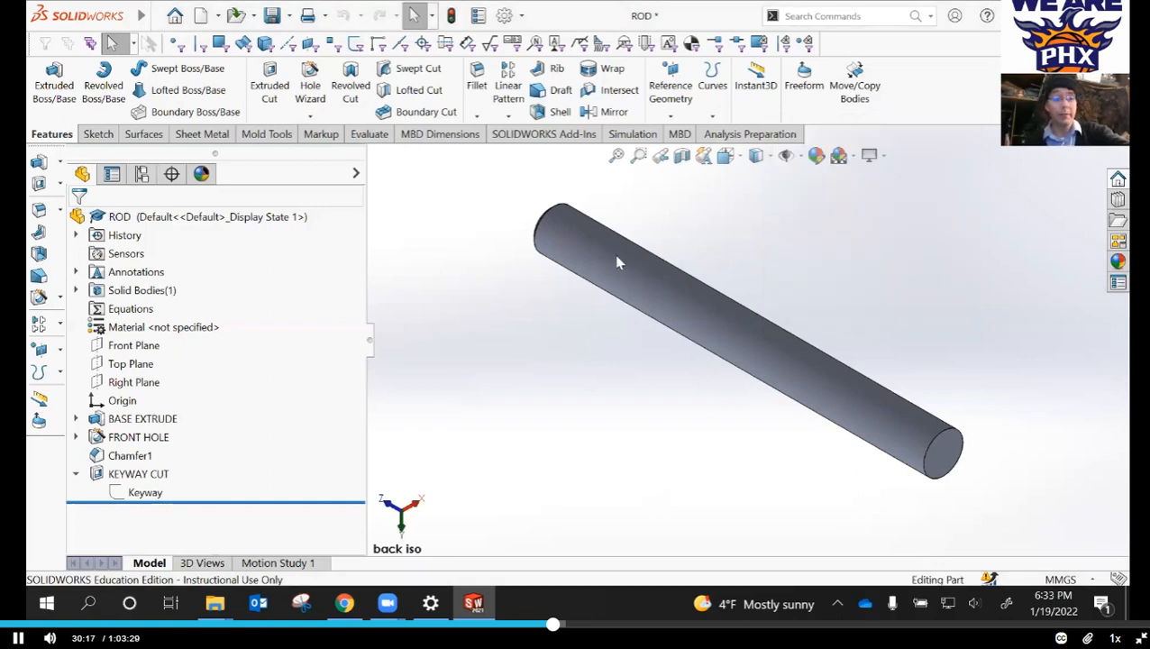
pyautogui.click(272, 15)
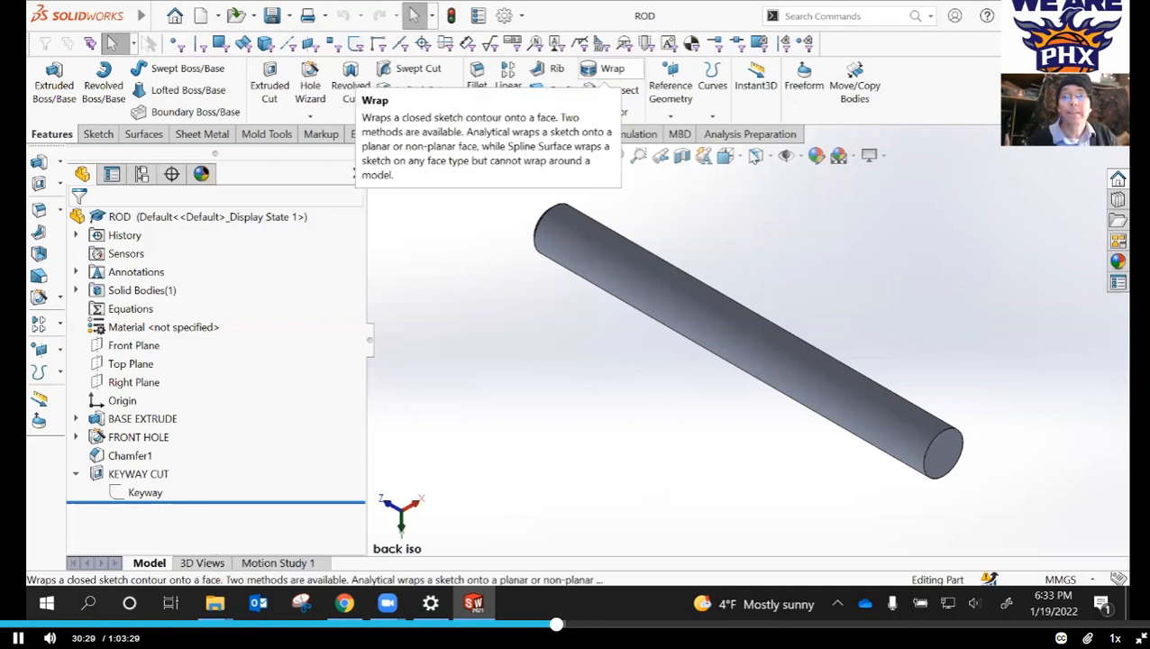
# - Switch to the Back view and copy the FRONT HOLE feature
pyautogui.press('space')
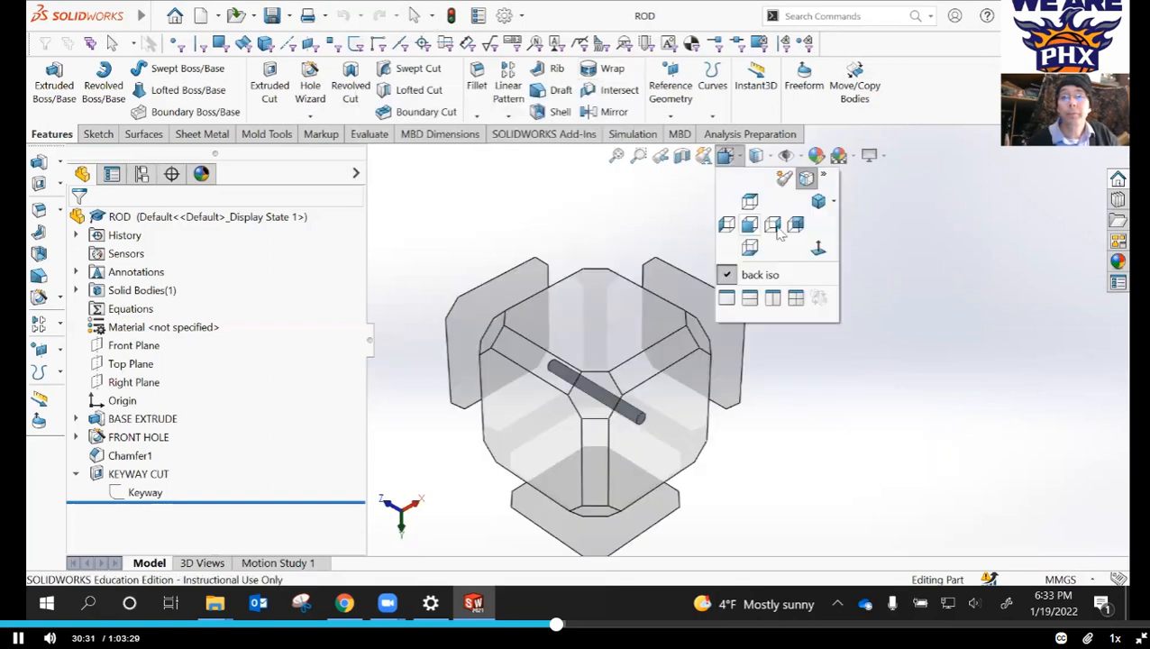
pyautogui.click(798, 226)
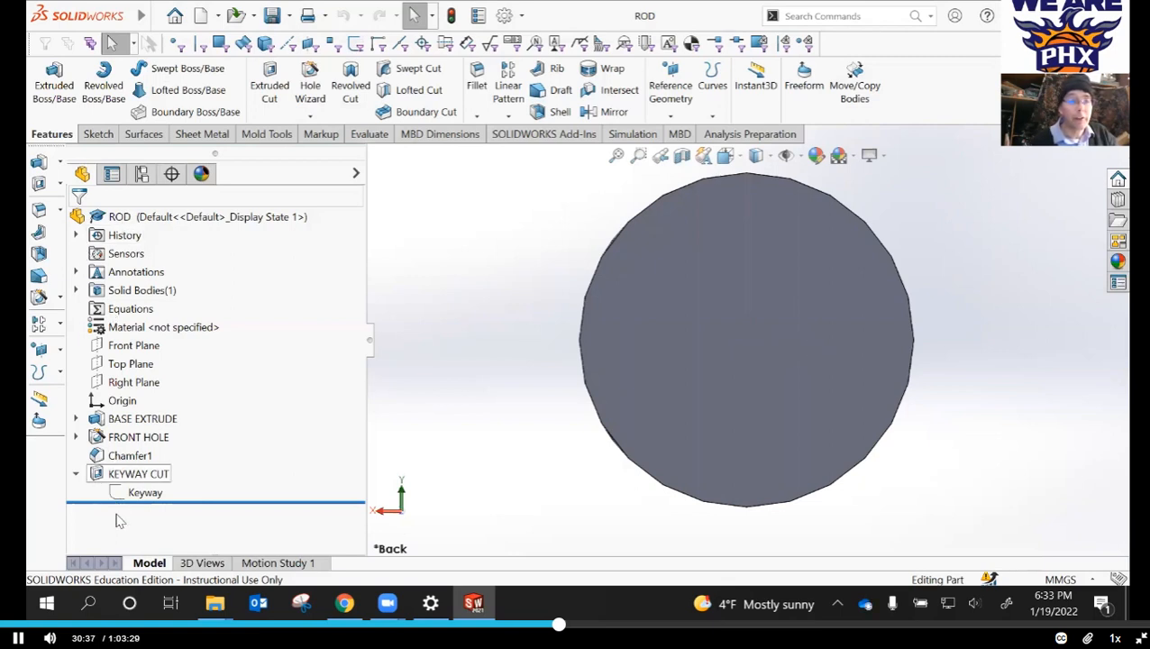
pyautogui.click(77, 475)
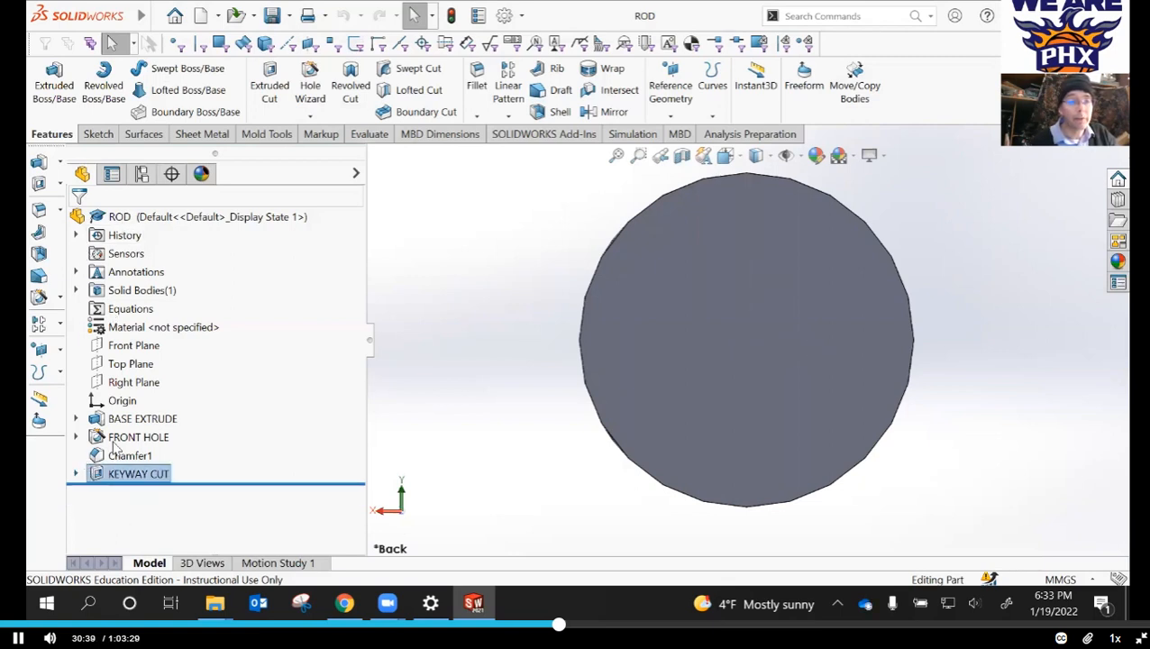
pyautogui.click(136, 437)
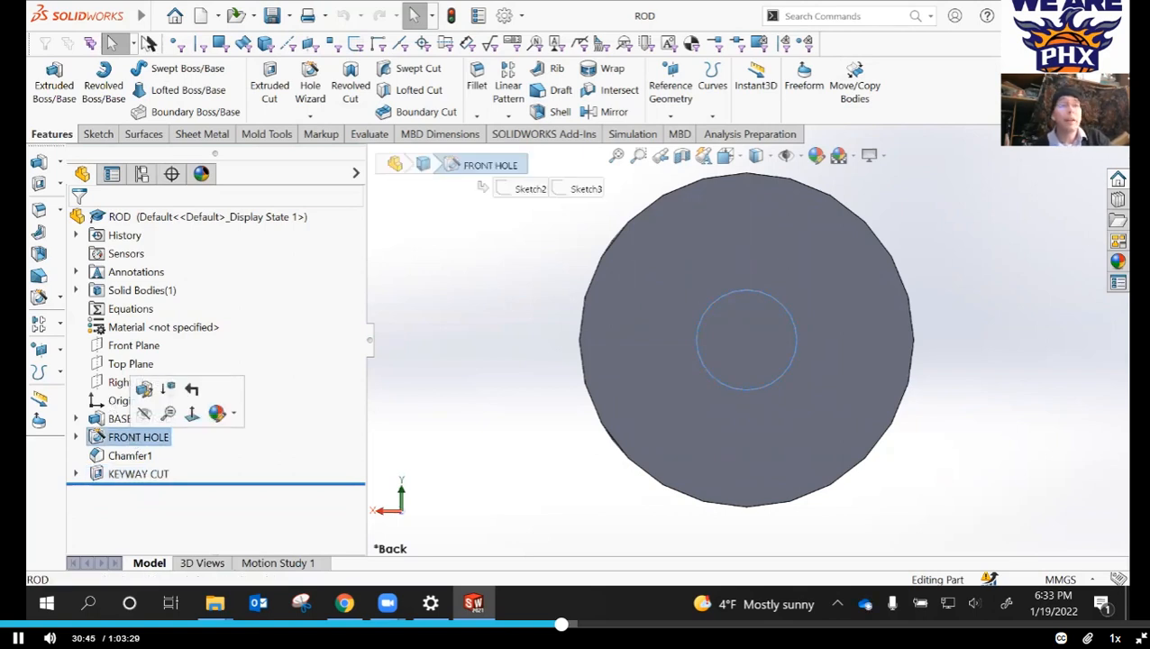
pyautogui.moveTo(144, 15)
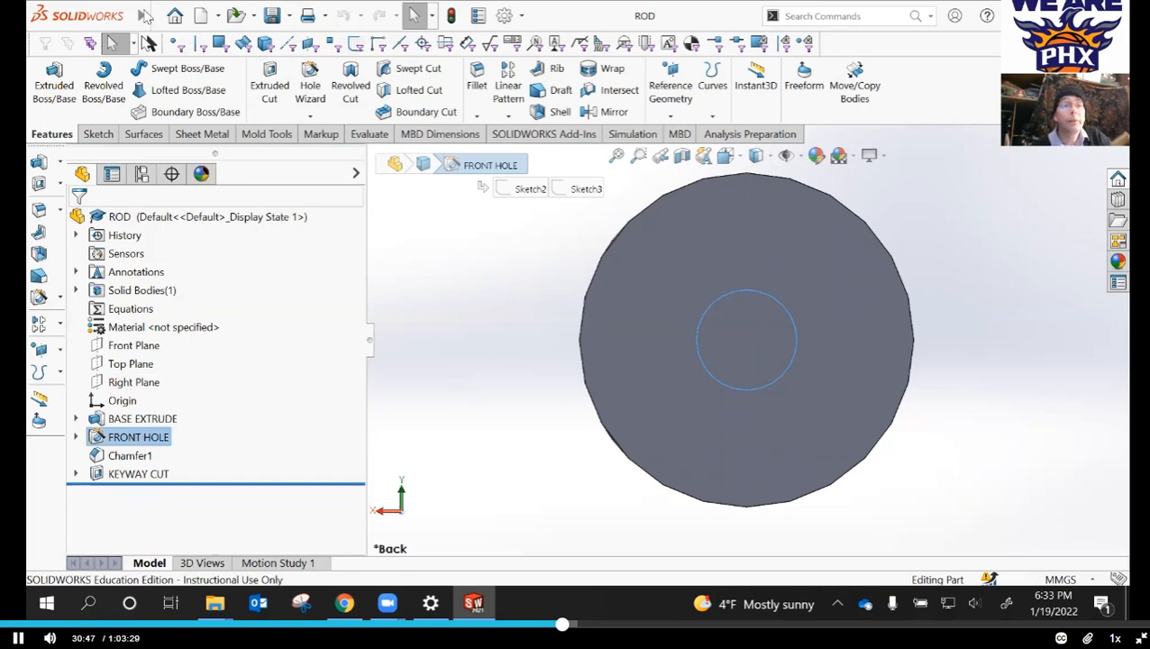
pyautogui.click(183, 17)
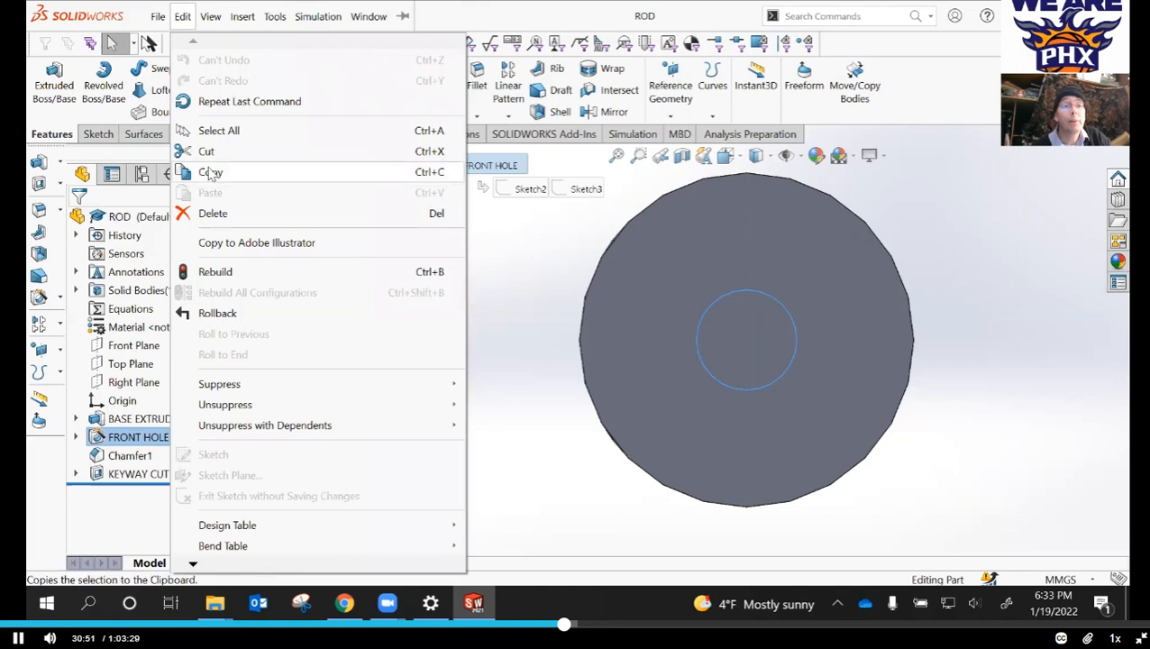
pyautogui.click(210, 174)
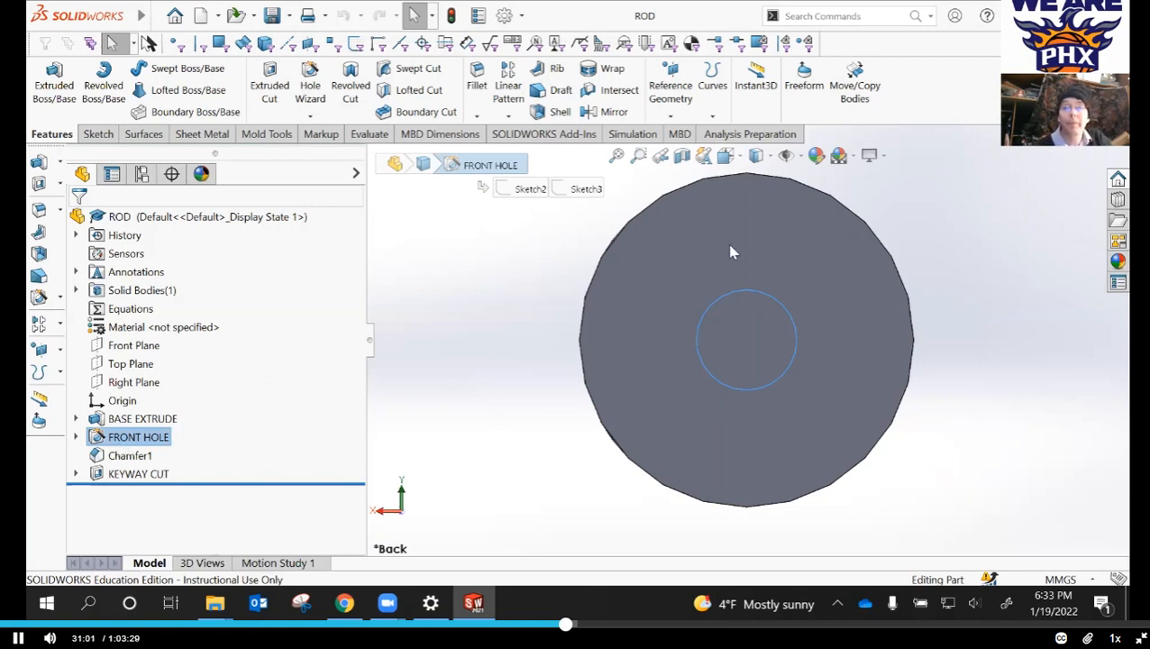
# - Paste the copied hole onto the rod's back end face off-centre, deleting its external relations
pyautogui.click(703, 253)
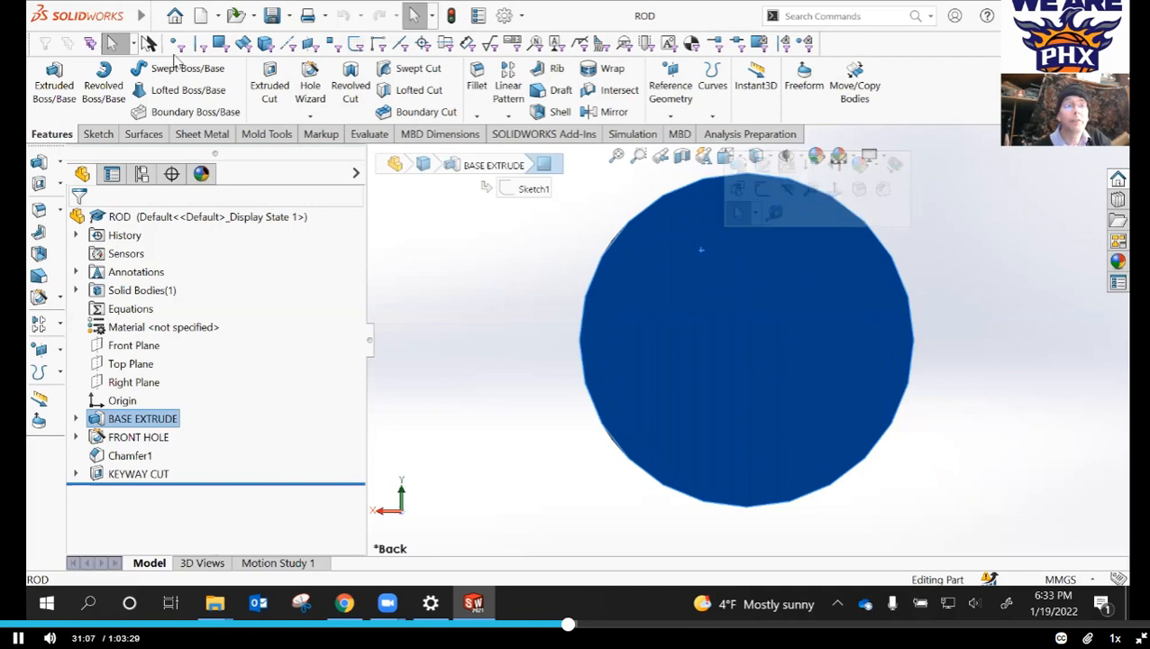
pyautogui.click(181, 15)
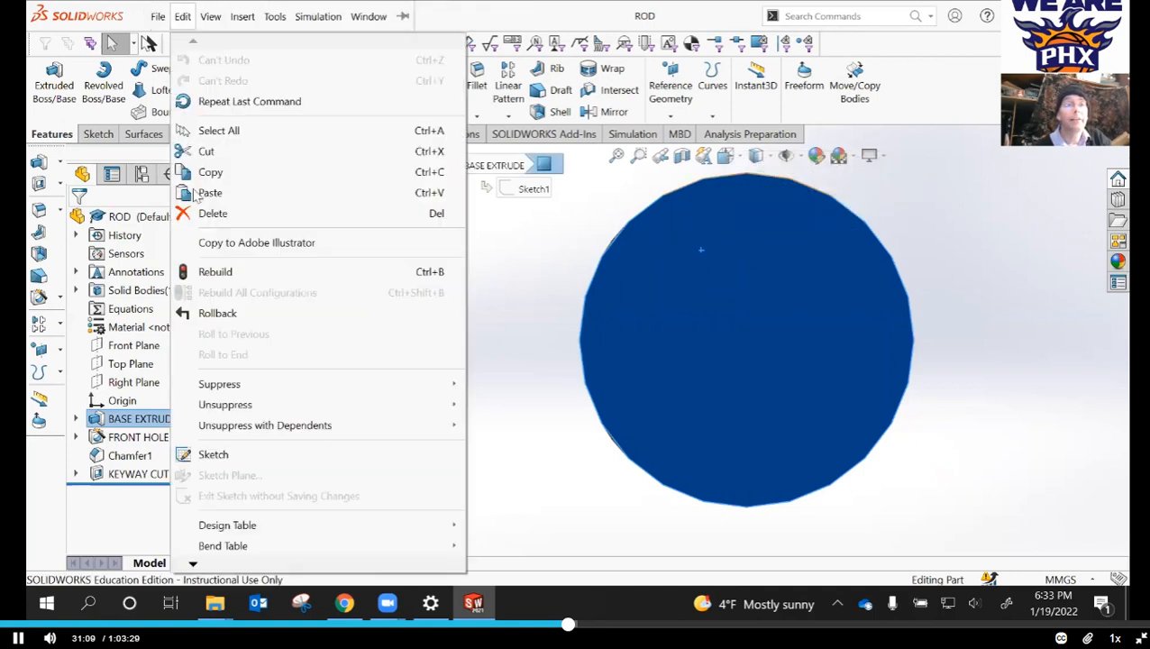
pyautogui.click(211, 193)
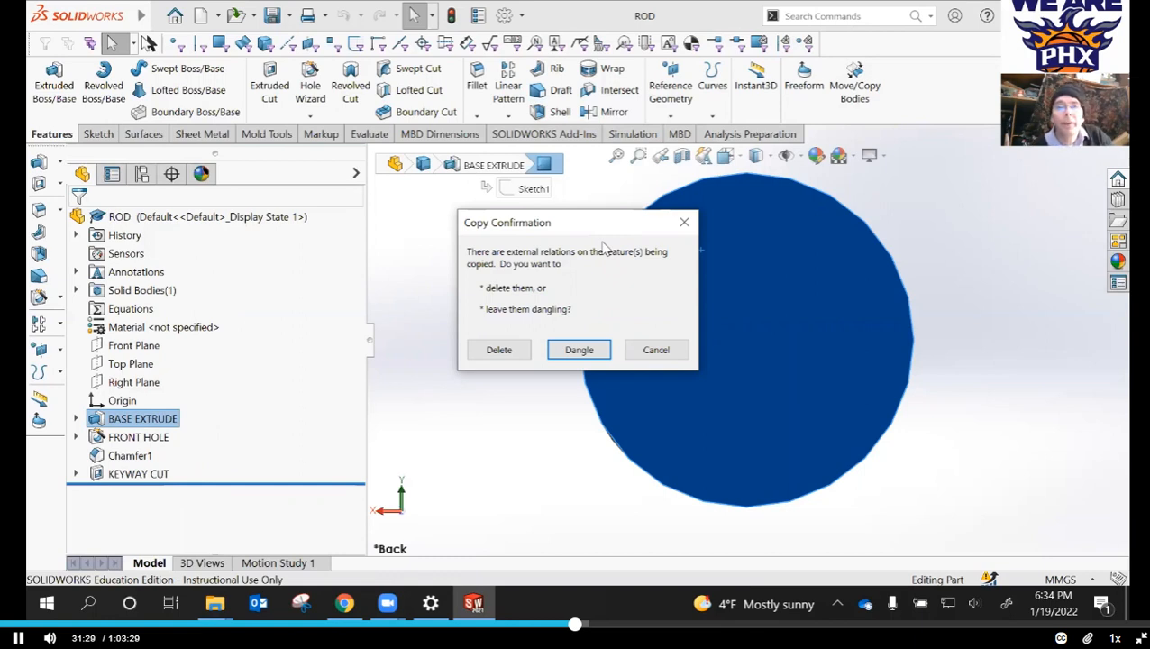
pyautogui.click(499, 350)
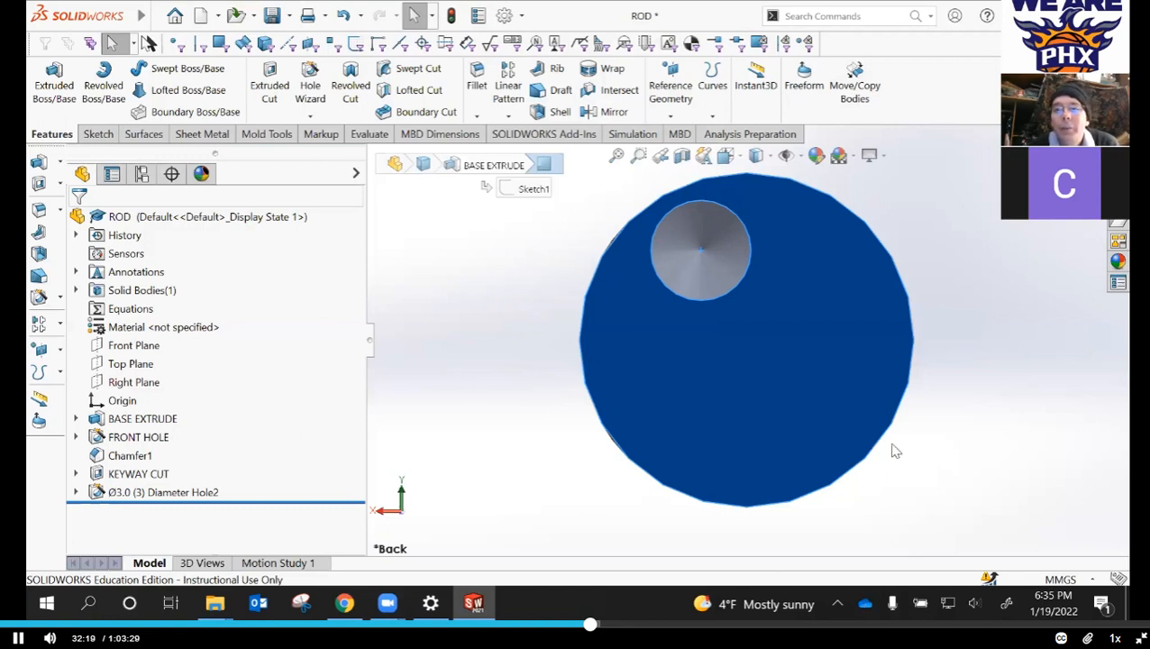
pyautogui.scroll(-3, 902, 300)
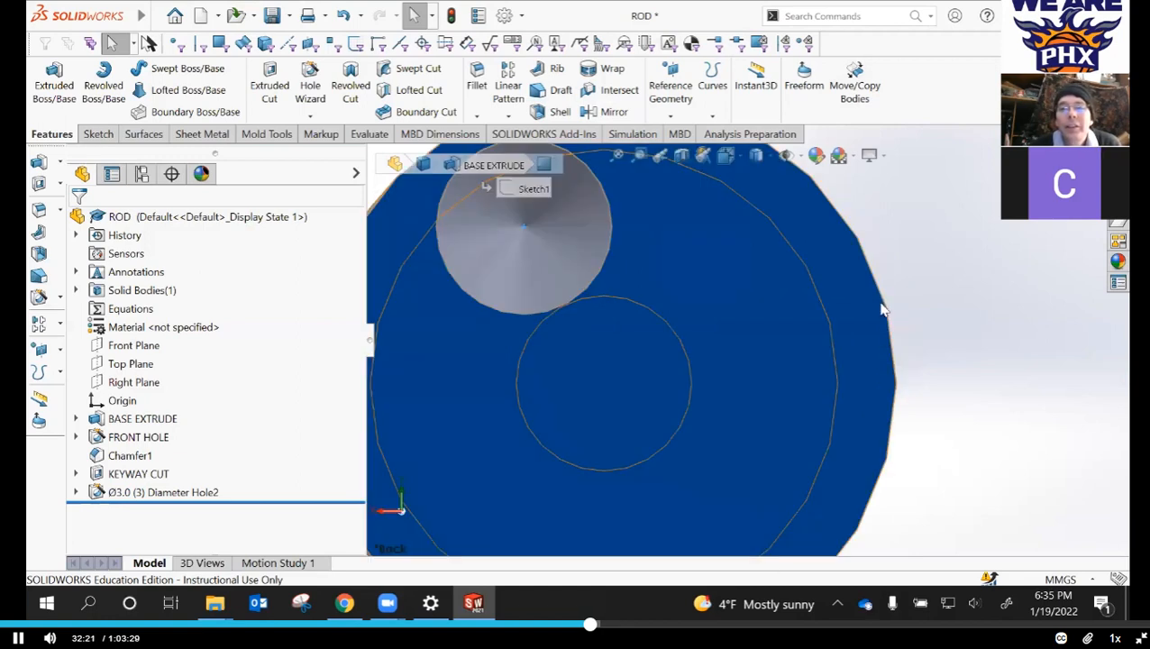
# - Examine the circular edge of the rod's back end face up close in the Back view
pyautogui.scroll(-2, 861, 318)
pyautogui.scroll(-1, 829, 344)
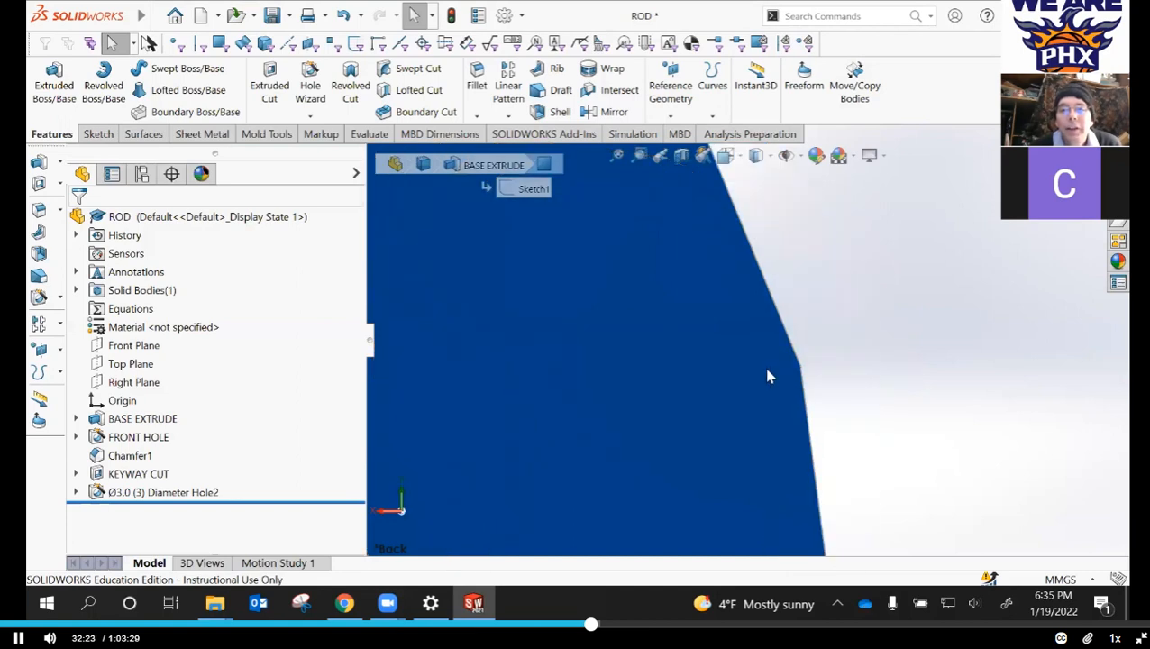
pyautogui.scroll(-1, 813, 352)
pyautogui.scroll(3, 810, 345)
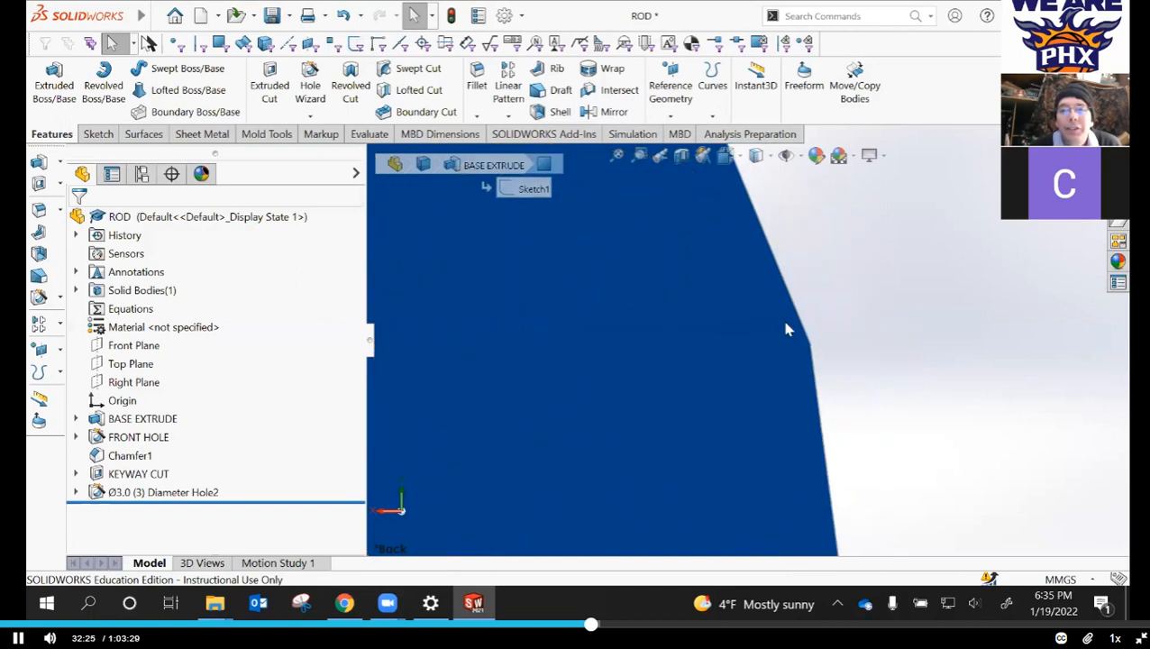
pyautogui.scroll(3, 722, 234)
pyautogui.scroll(1, 852, 342)
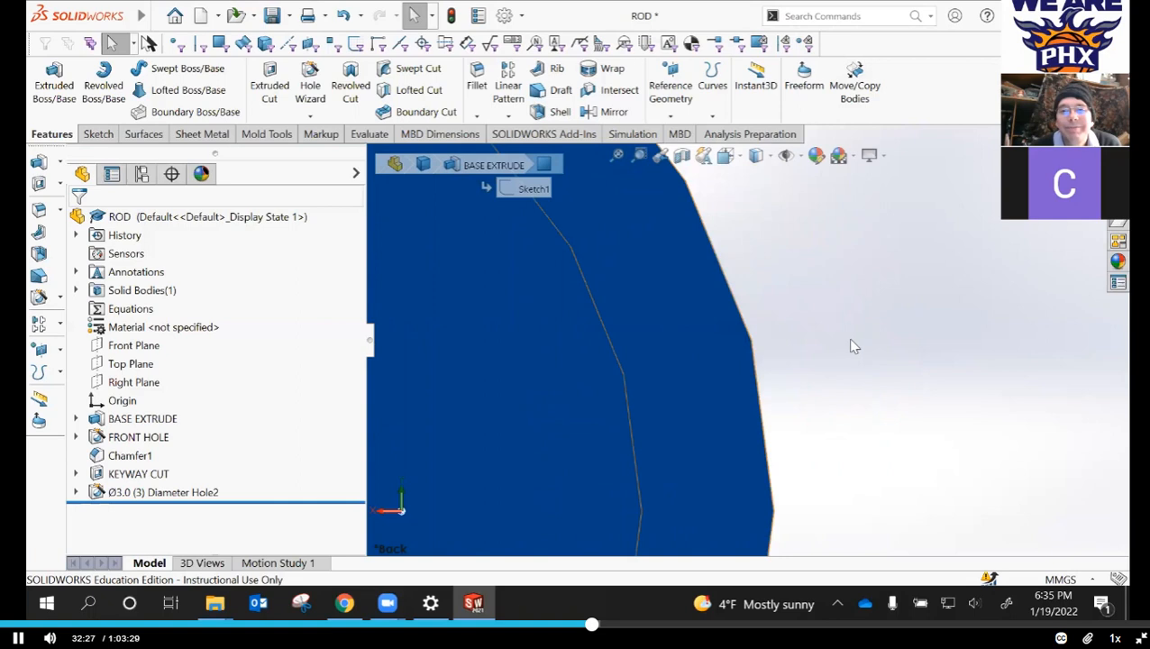
pyautogui.scroll(3, 640, 357)
pyautogui.scroll(1, 640, 359)
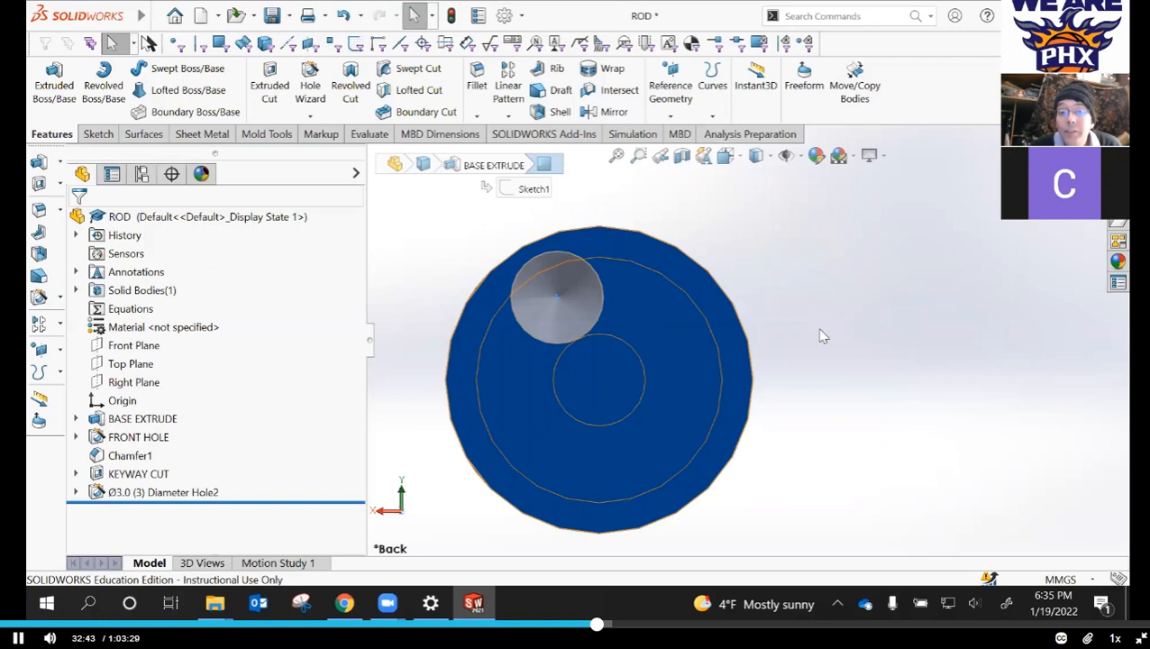
pyautogui.scroll(3, 659, 401)
pyautogui.scroll(-2, 674, 365)
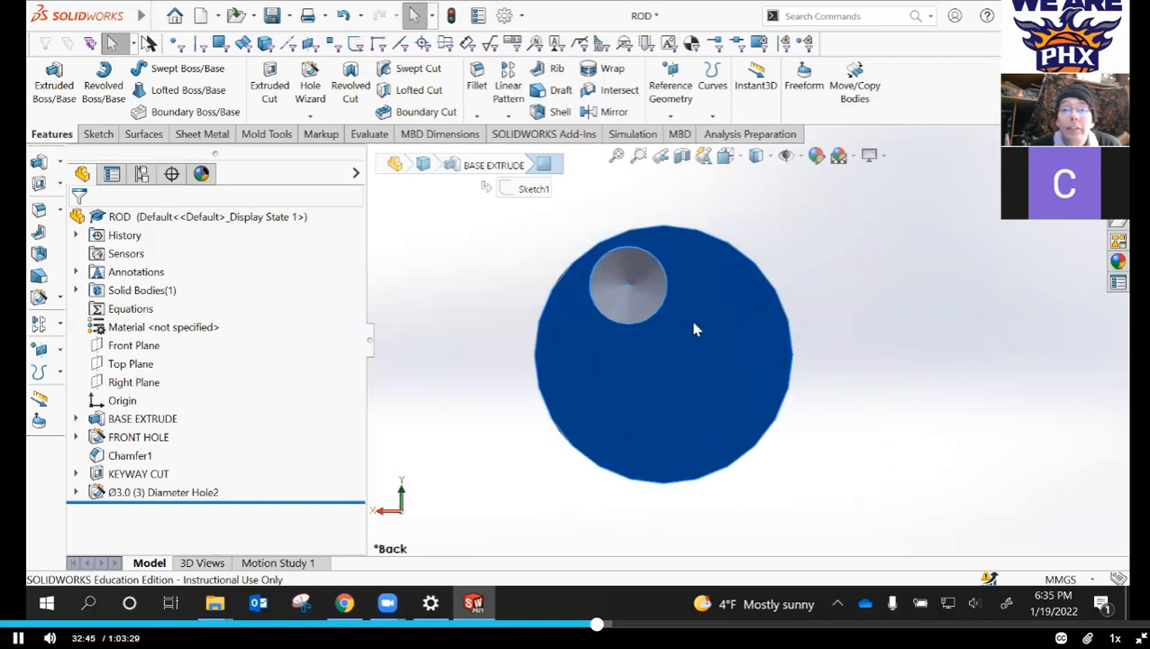
pyautogui.scroll(-1, 668, 352)
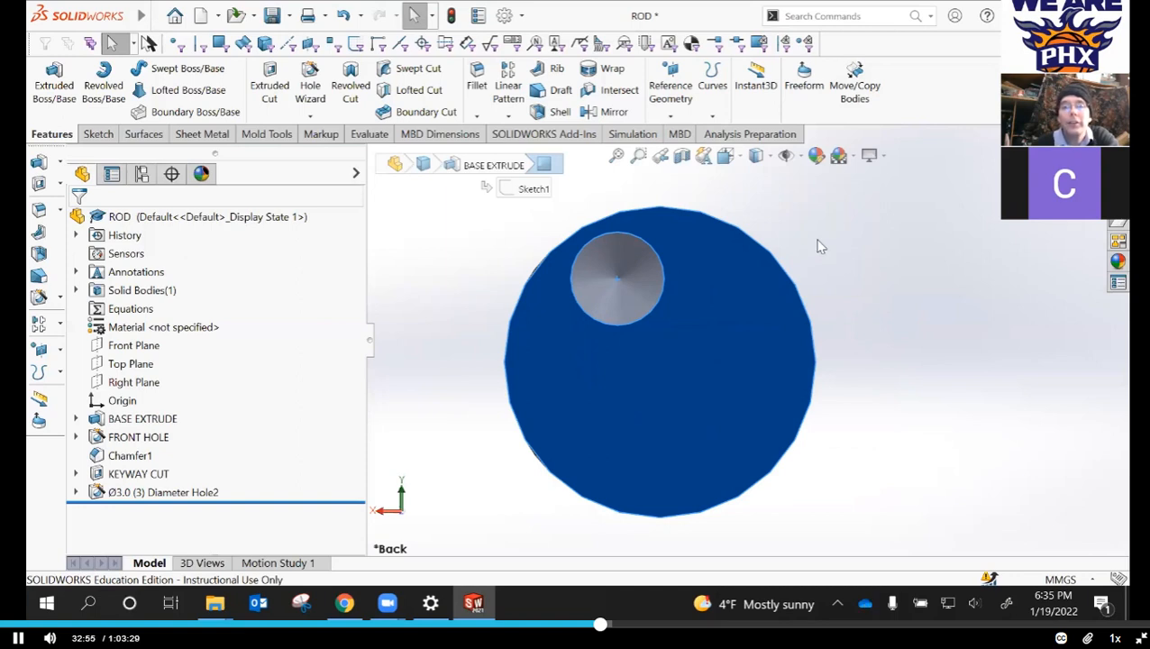
# - Inspect the pasted hole and the outer edge of the rod's back end from an angled view
pyautogui.moveTo(820, 246); pyautogui.dragTo(722, 264, button='middle')
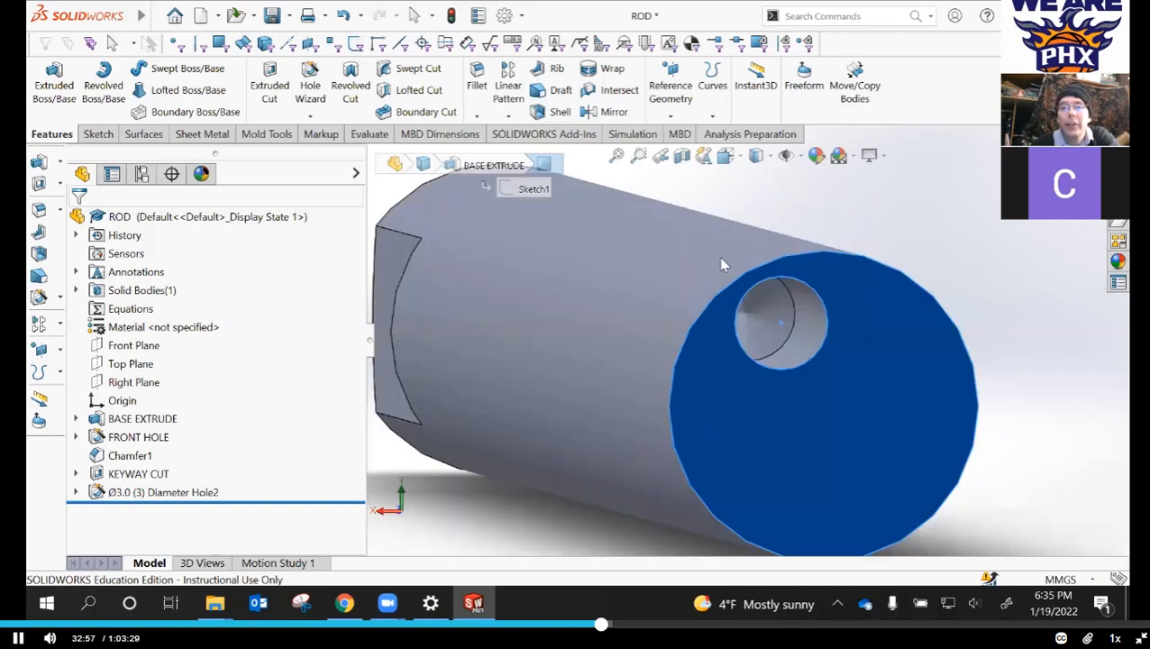
pyautogui.scroll(5, 793, 367)
pyautogui.scroll(-3, 732, 342)
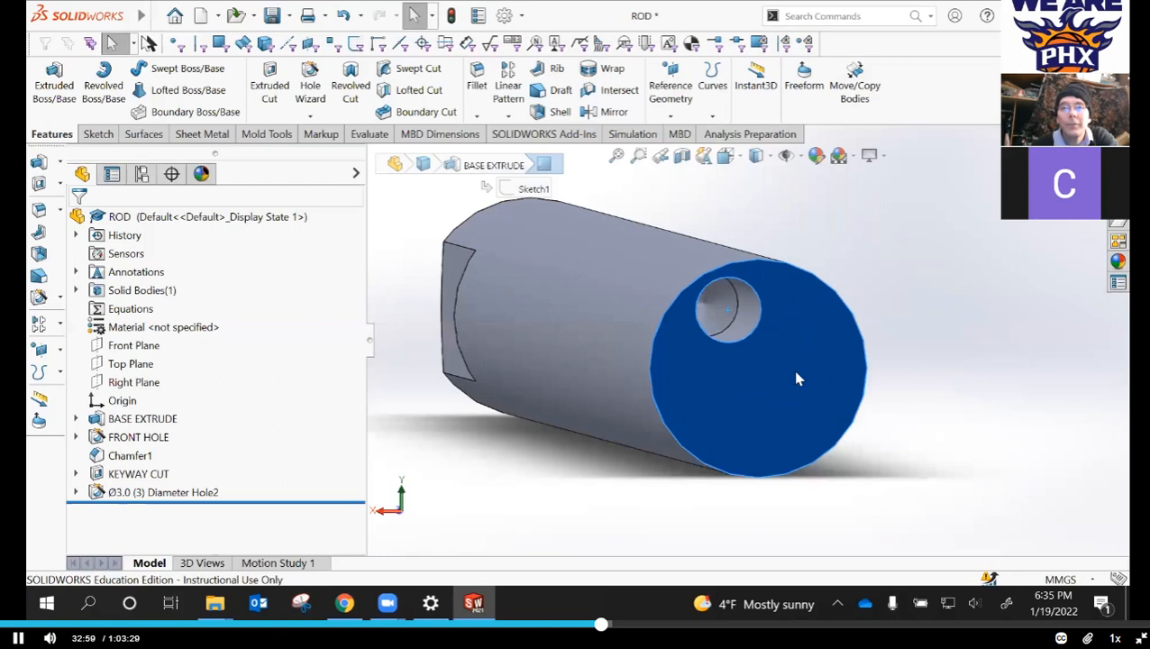
pyautogui.scroll(2, 776, 344)
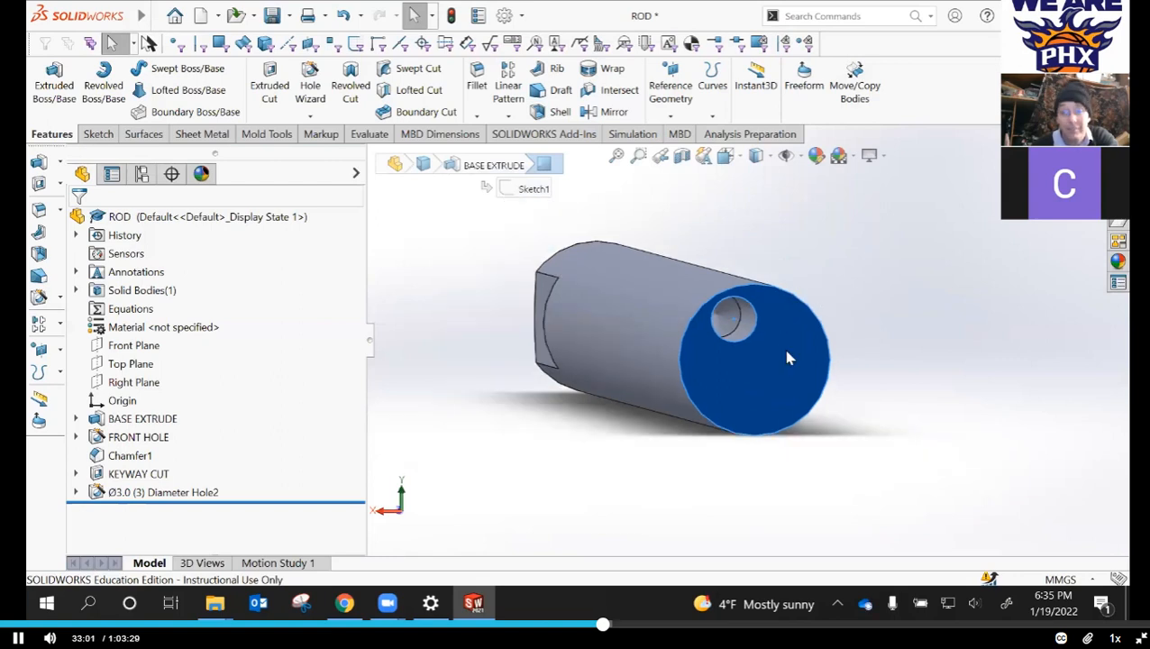
pyautogui.scroll(-2, 753, 365)
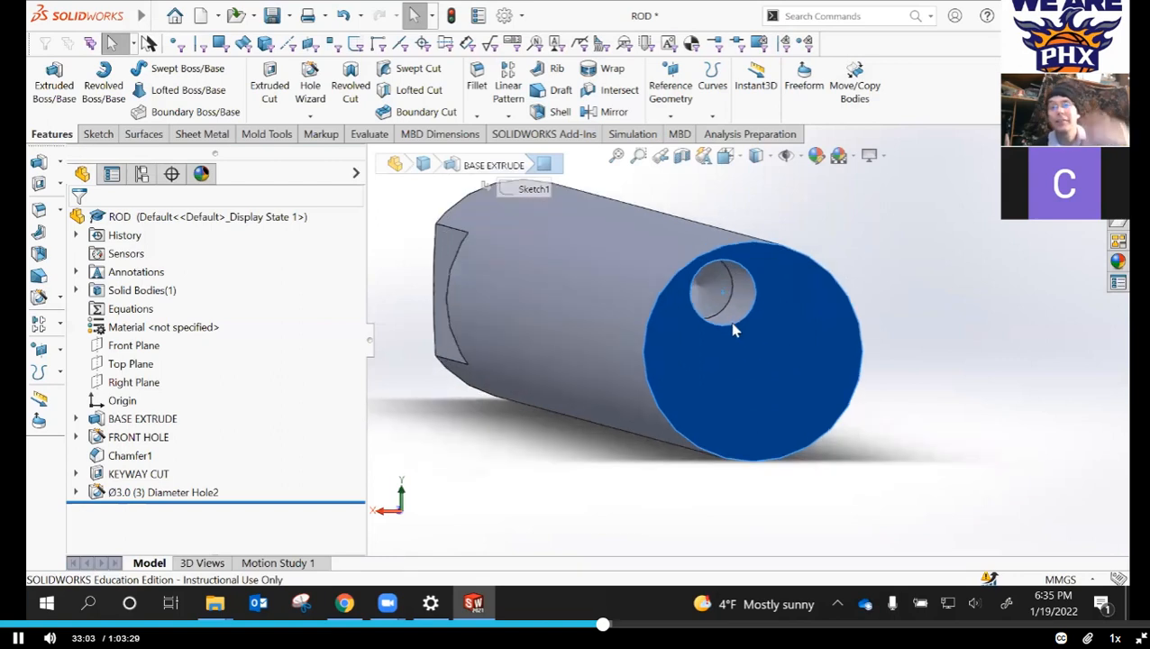
pyautogui.scroll(-3, 732, 361)
pyautogui.scroll(2, 736, 363)
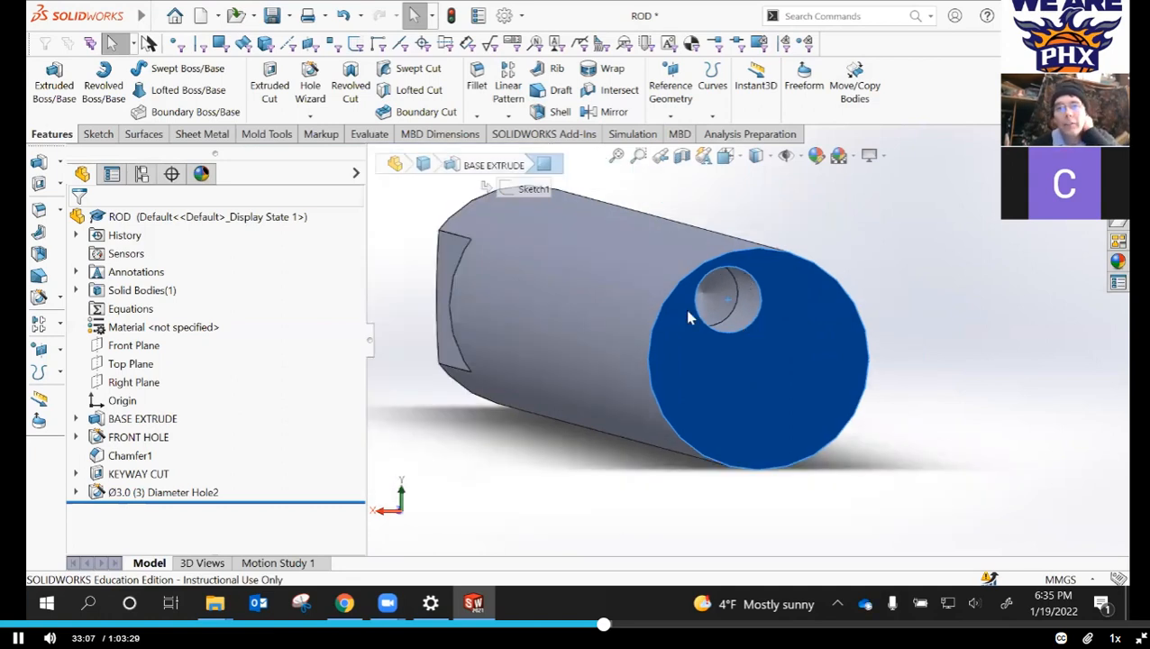
pyautogui.scroll(-2, 753, 291)
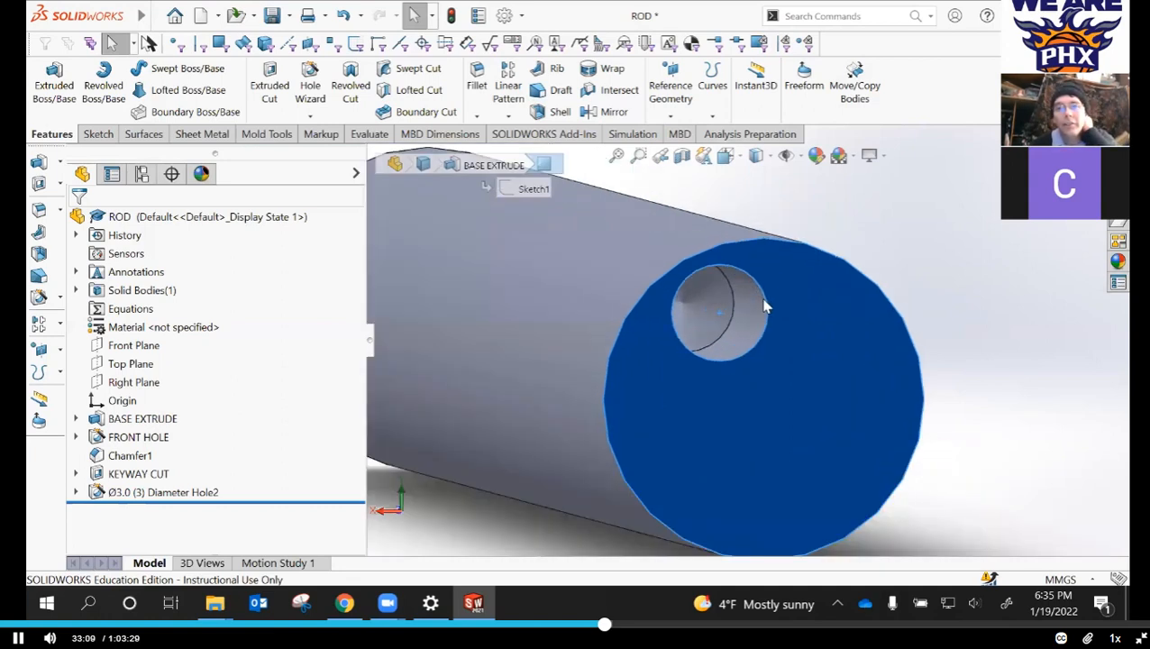
pyautogui.scroll(-3, 750, 336)
pyautogui.scroll(-2, 754, 328)
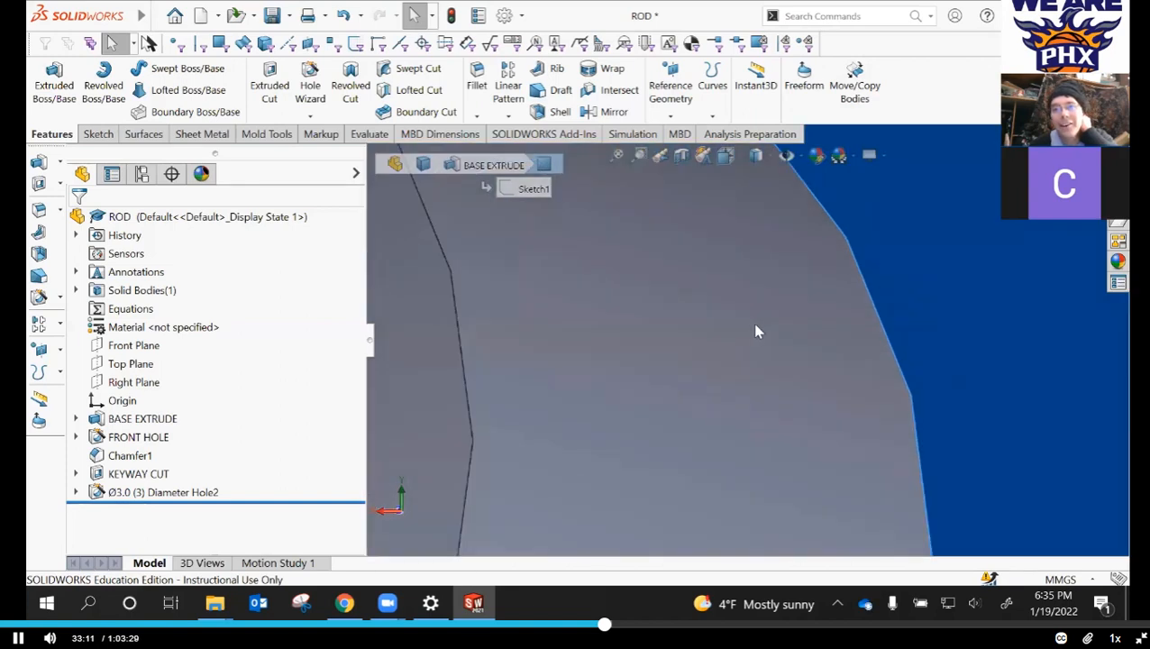
pyautogui.scroll(-2, 872, 250)
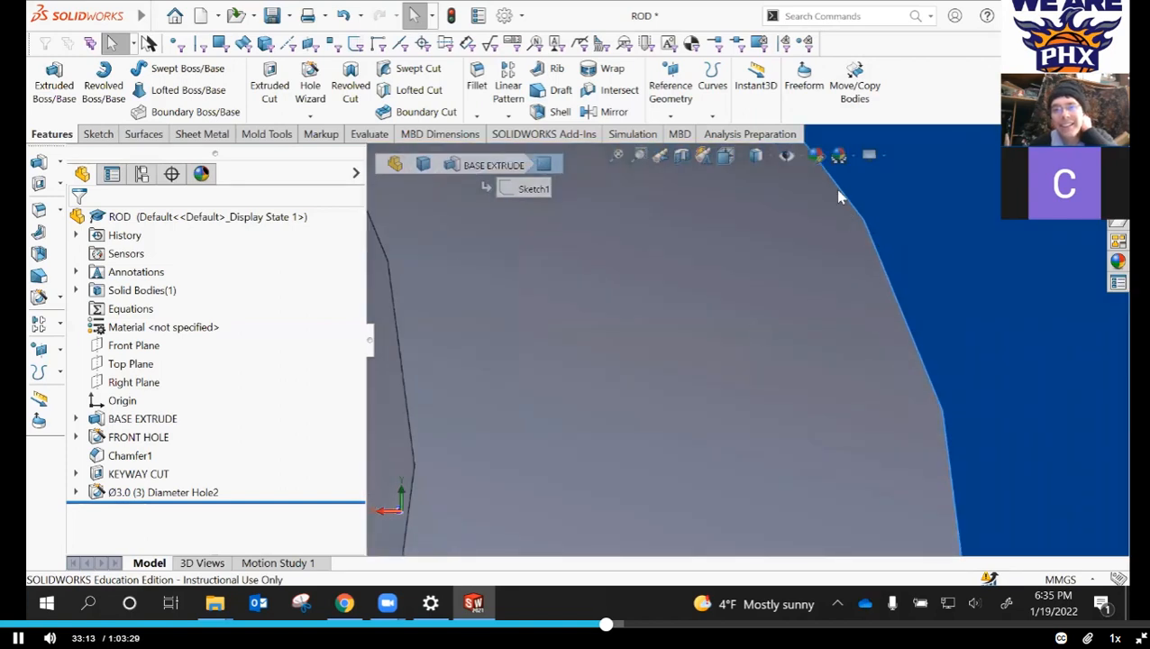
pyautogui.scroll(5, 842, 288)
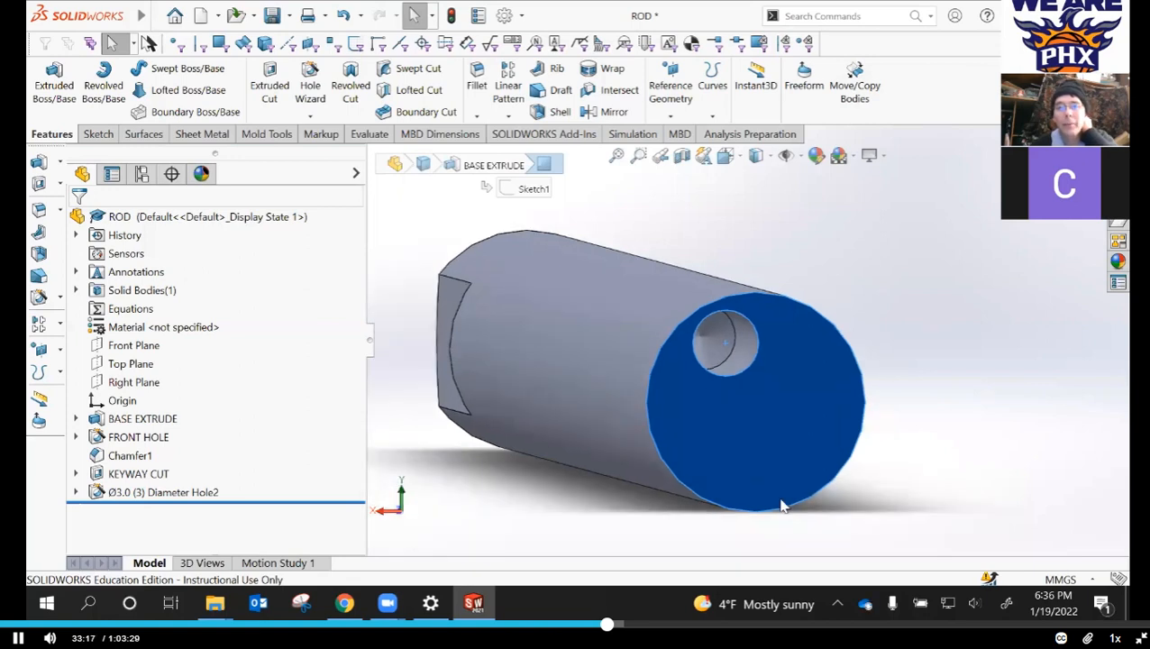
pyautogui.scroll(-1, 727, 407)
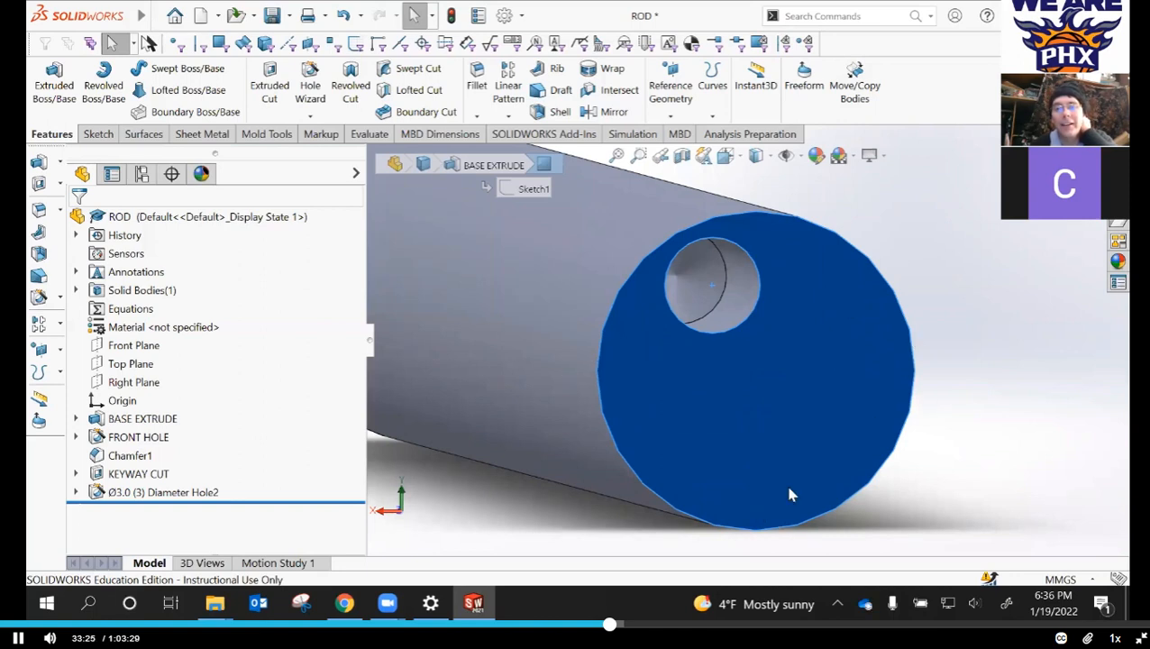
pyautogui.scroll(2, 759, 360)
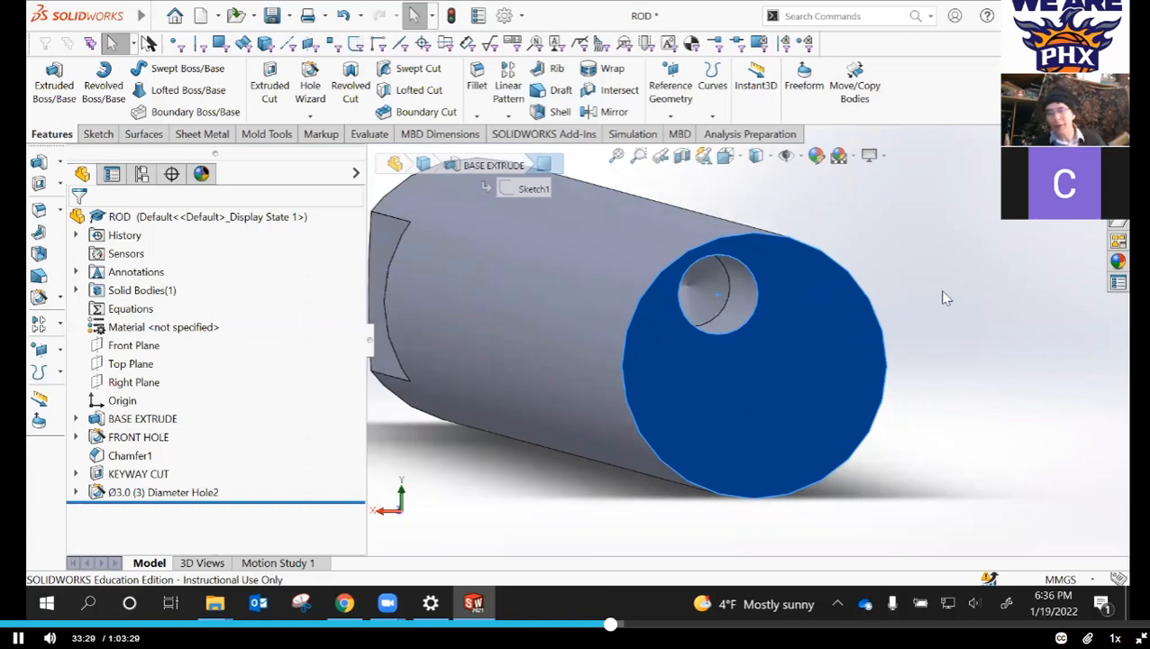
# - Deselect the back face and briefly check the contents of the Ø3.0 (3) Diameter Hole2 feature
pyautogui.click(935, 338)
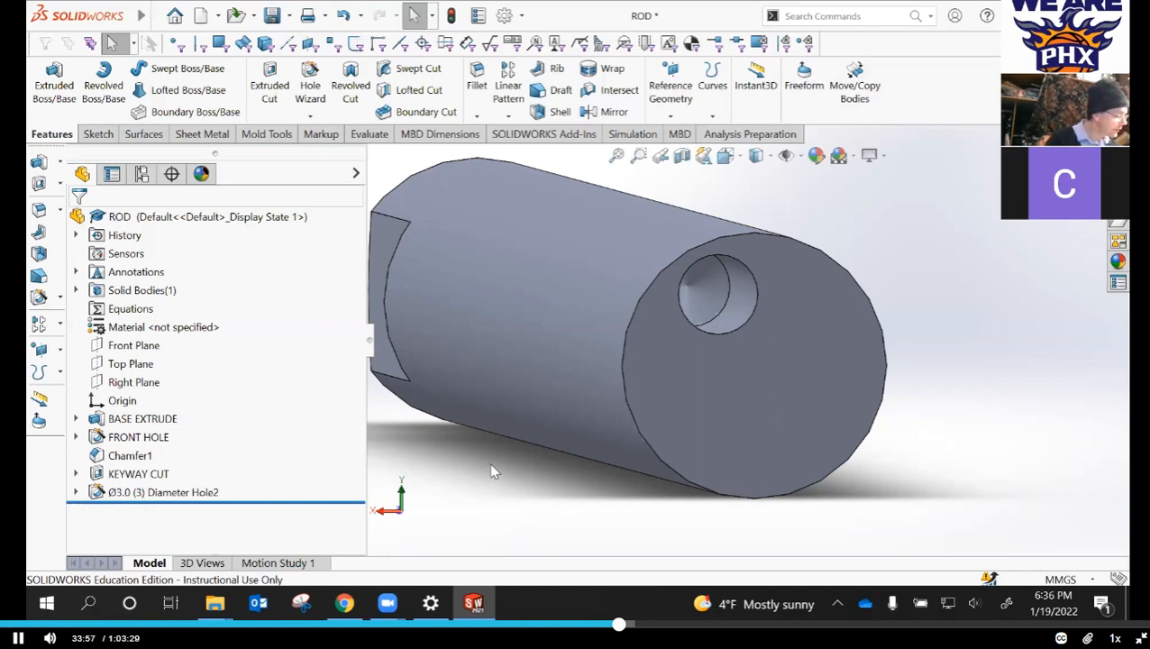
pyautogui.click(76, 493)
pyautogui.click(76, 493)
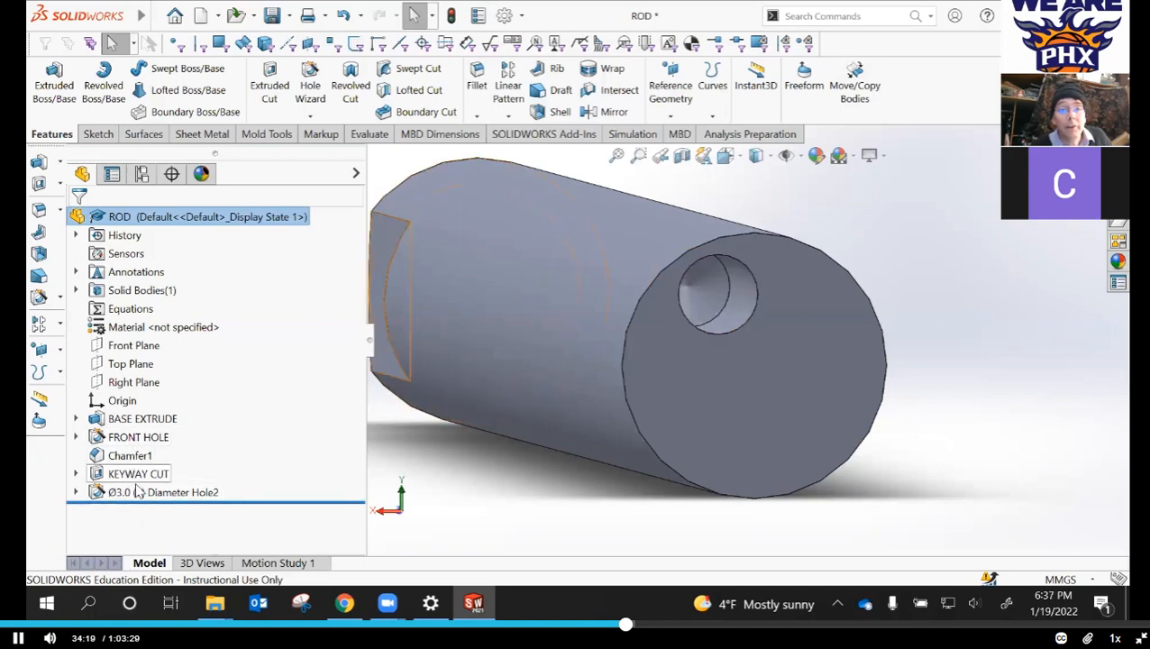
# - Edit the Ø3.0 hole feature at the rod's end and set its drill size to Ø4.0
pyautogui.rightClick(133, 502)
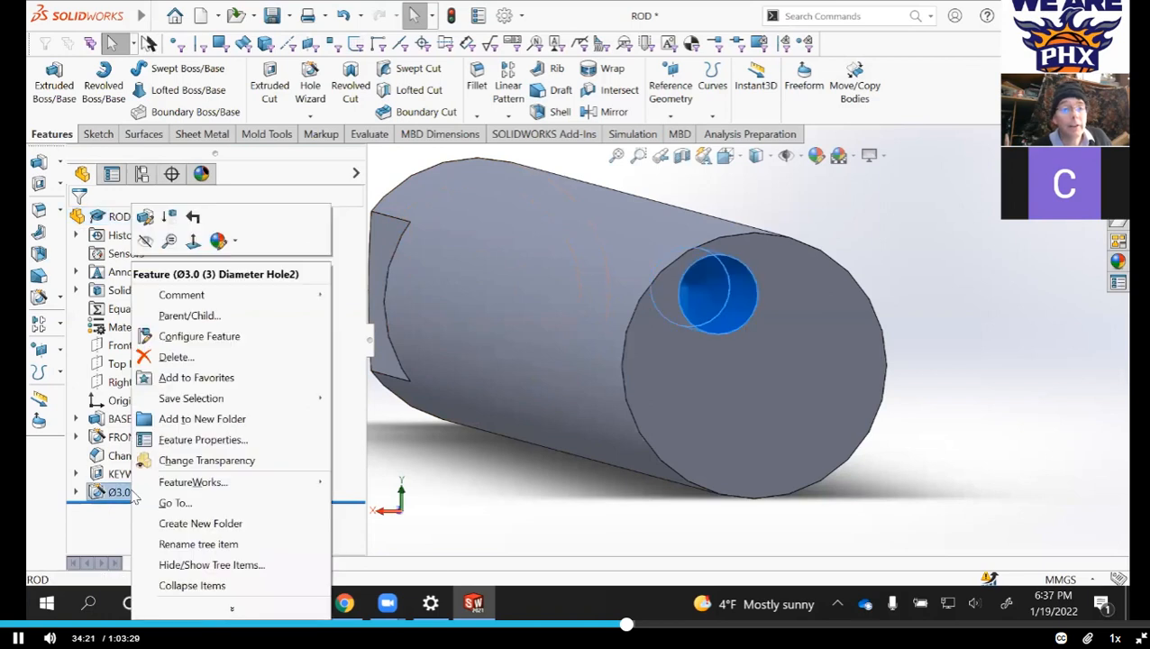
pyautogui.click(145, 219)
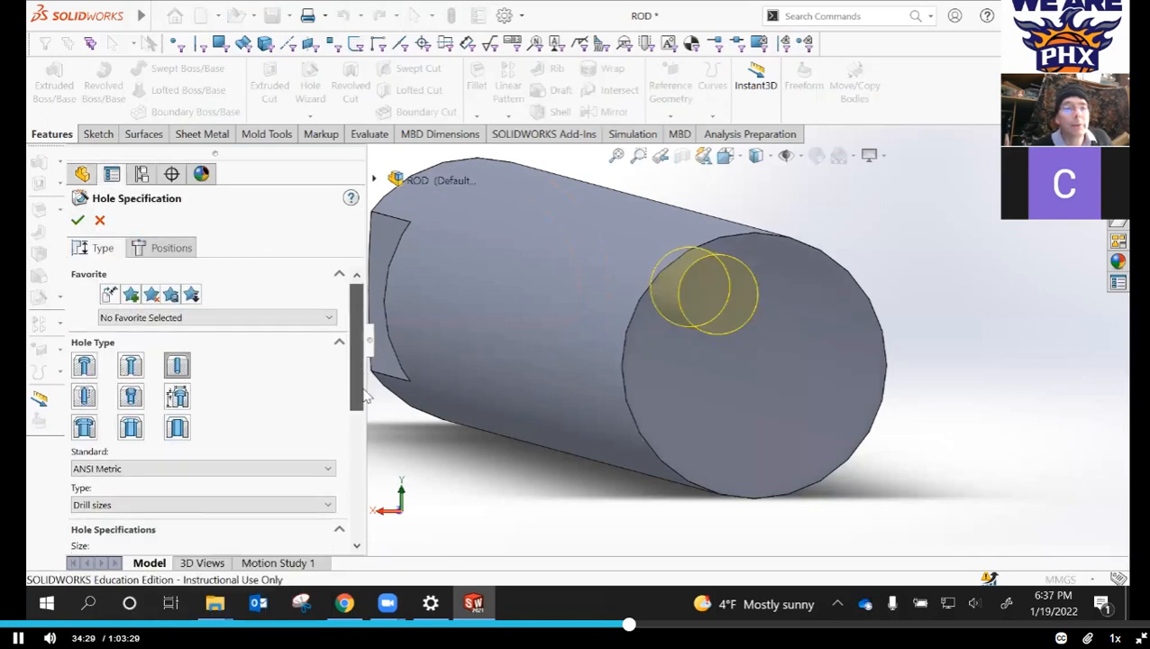
pyautogui.scroll(-3, 356, 428)
pyautogui.scroll(1, 305, 416)
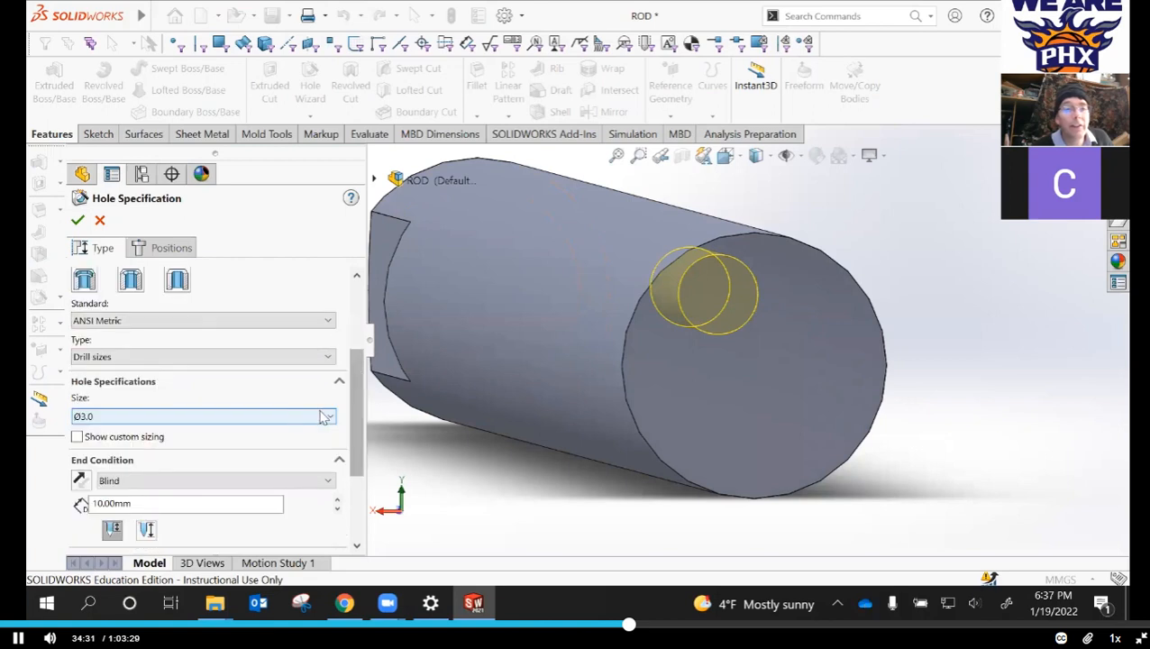
pyautogui.click(332, 417)
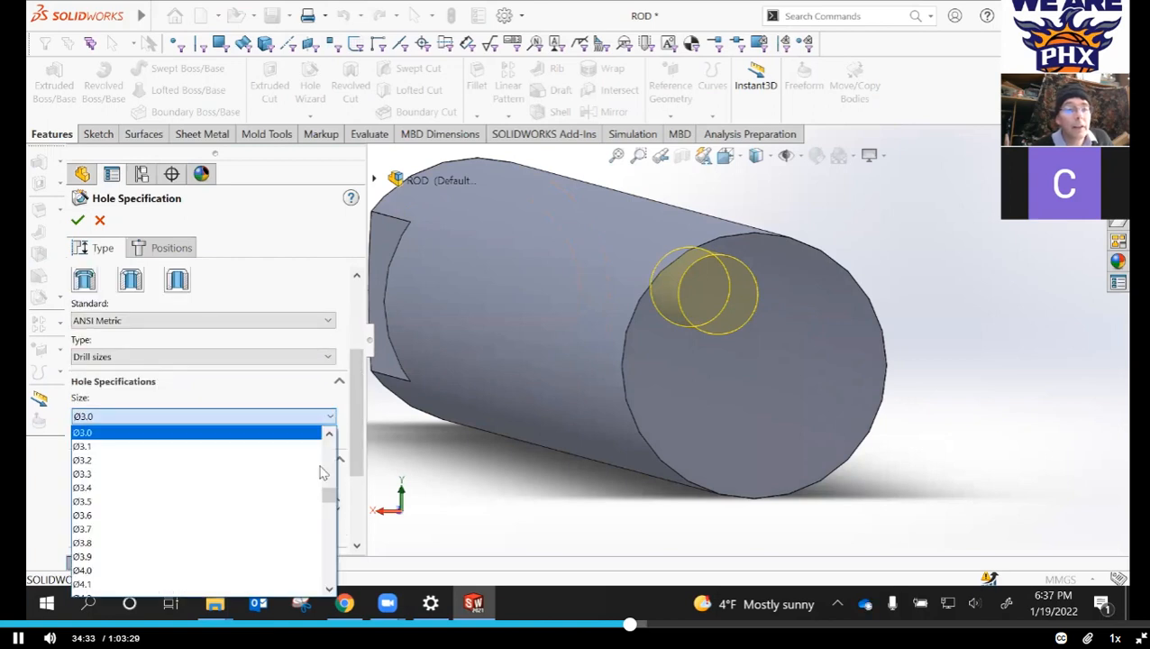
pyautogui.click(85, 570)
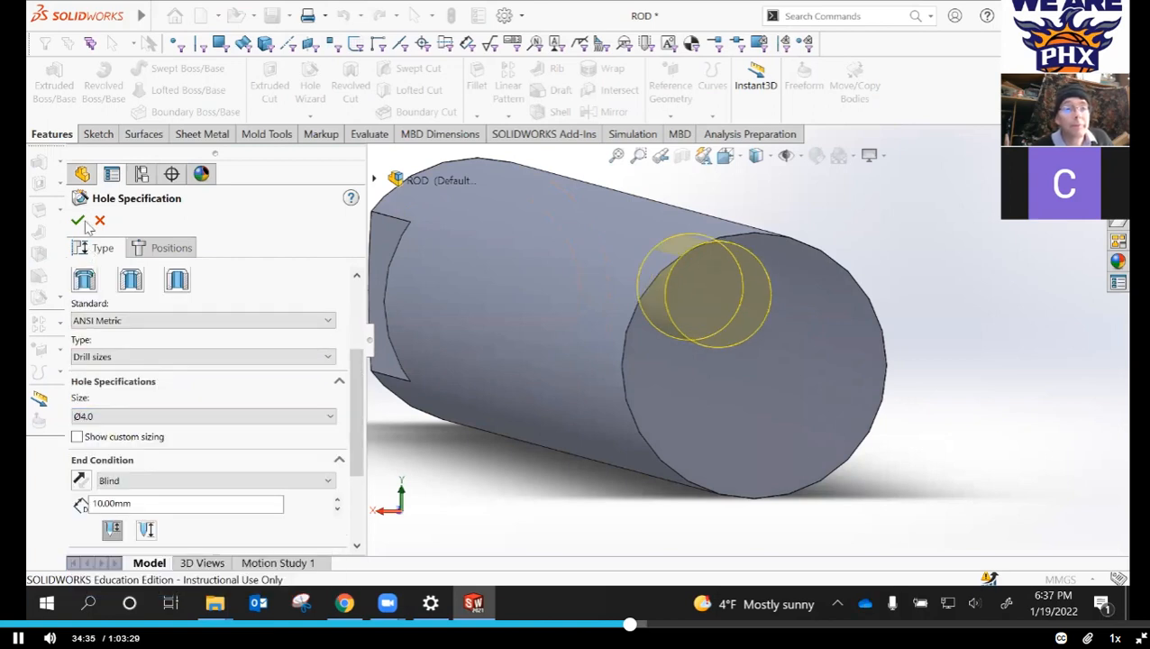
pyautogui.click(80, 217)
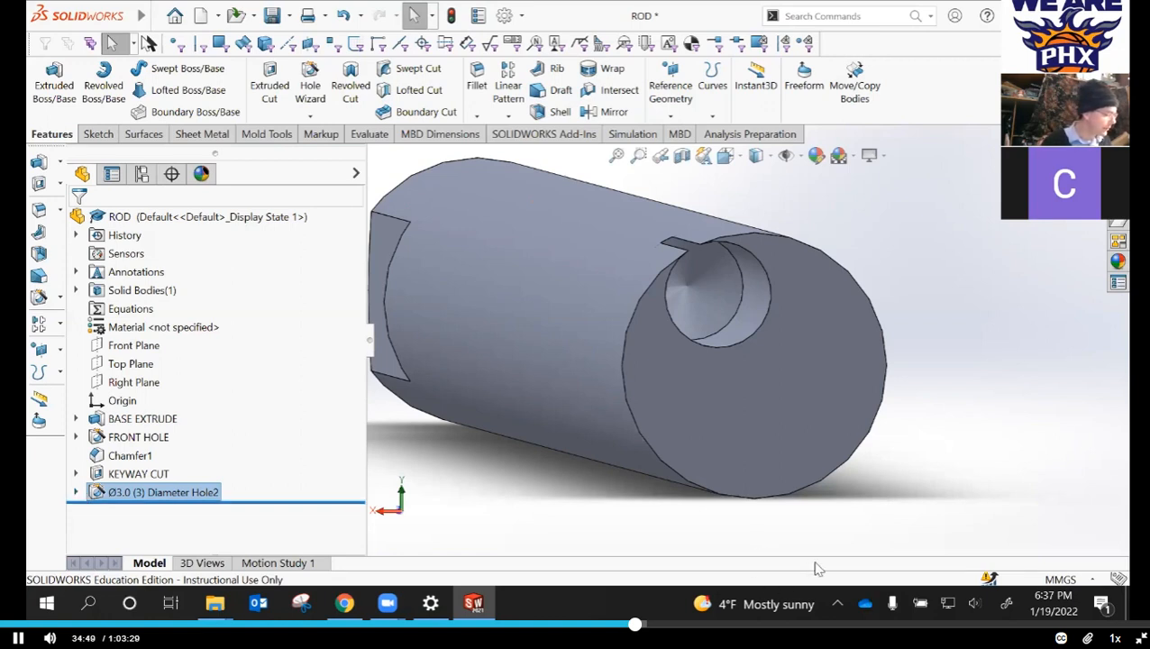
# - Examine the two sketches that define the off-centre hole and where their geometry lies on the rod
pyautogui.click(76, 493)
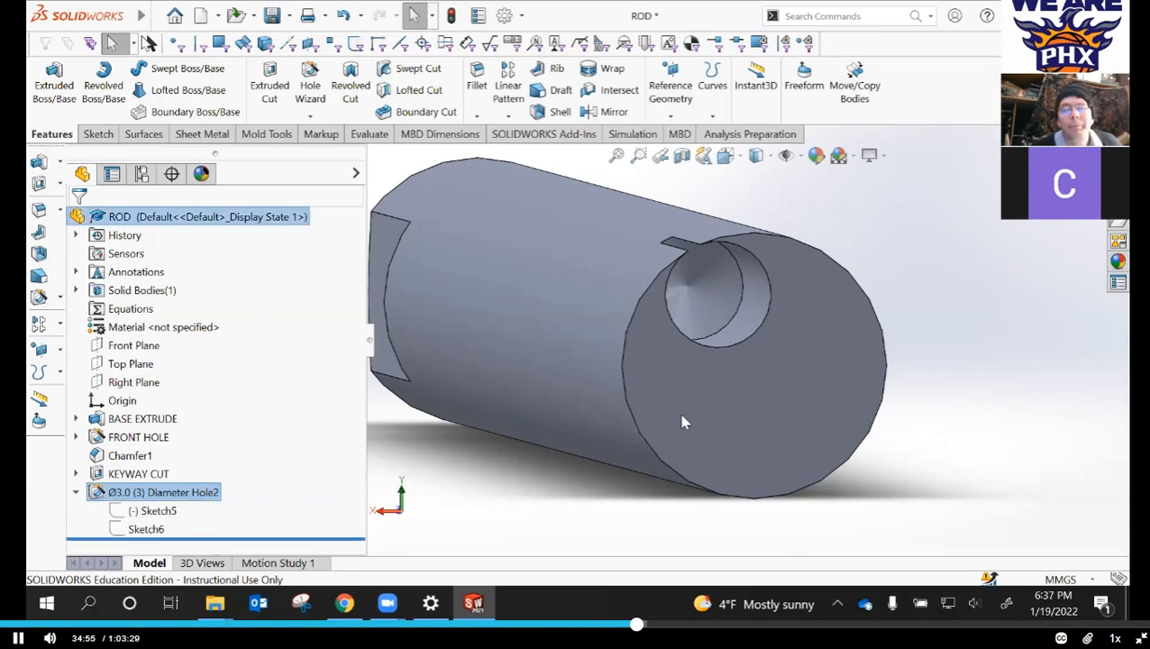
pyautogui.moveTo(629, 416); pyautogui.dragTo(563, 416, button='middle')
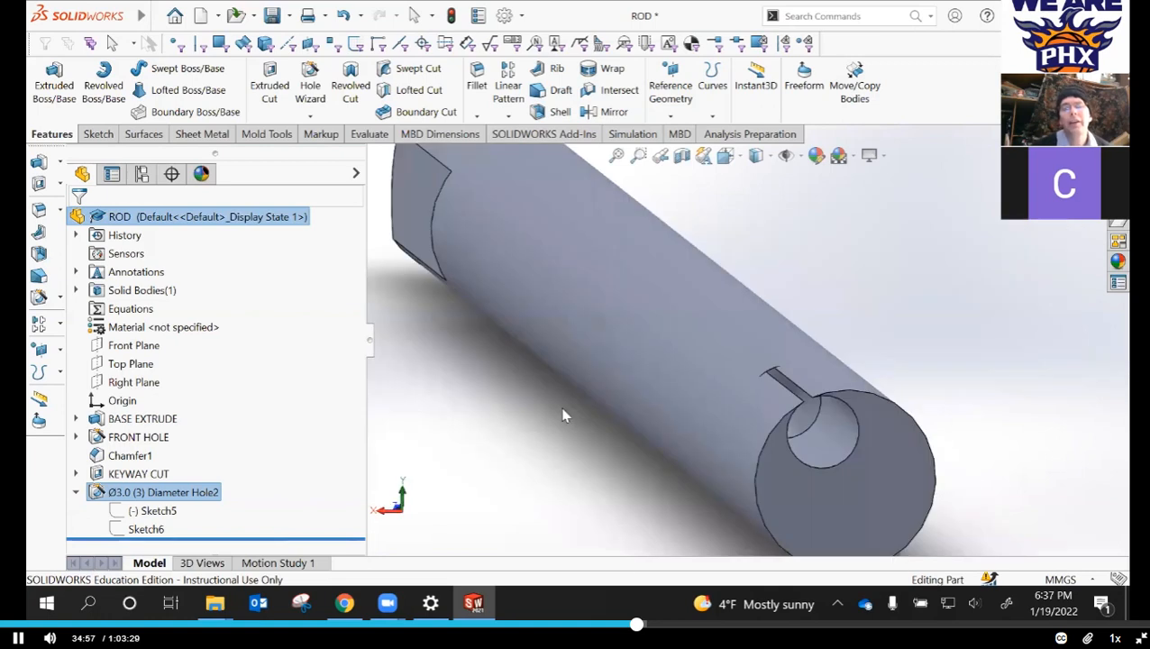
pyautogui.scroll(5, 690, 433)
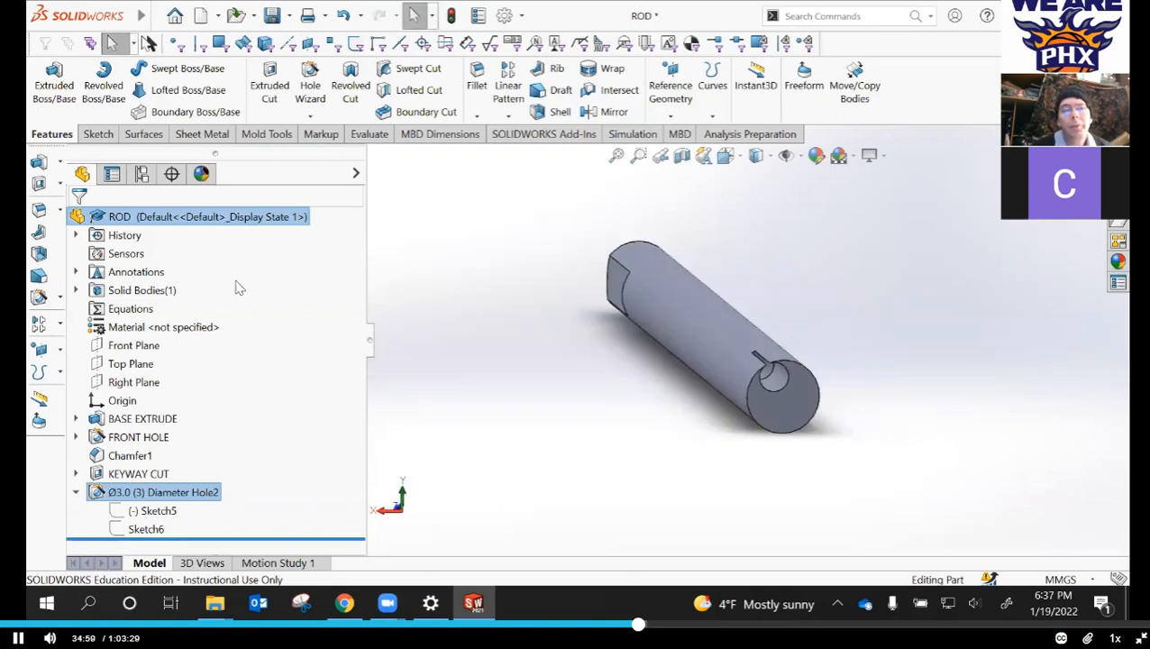
pyautogui.click(146, 511)
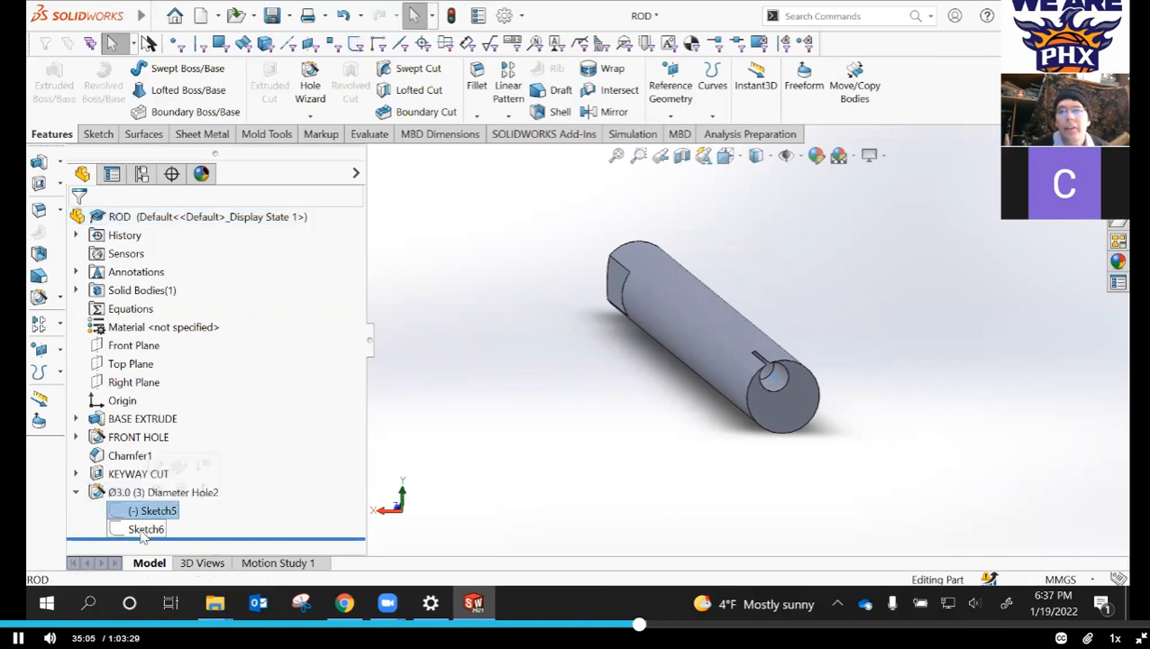
pyautogui.click(142, 532)
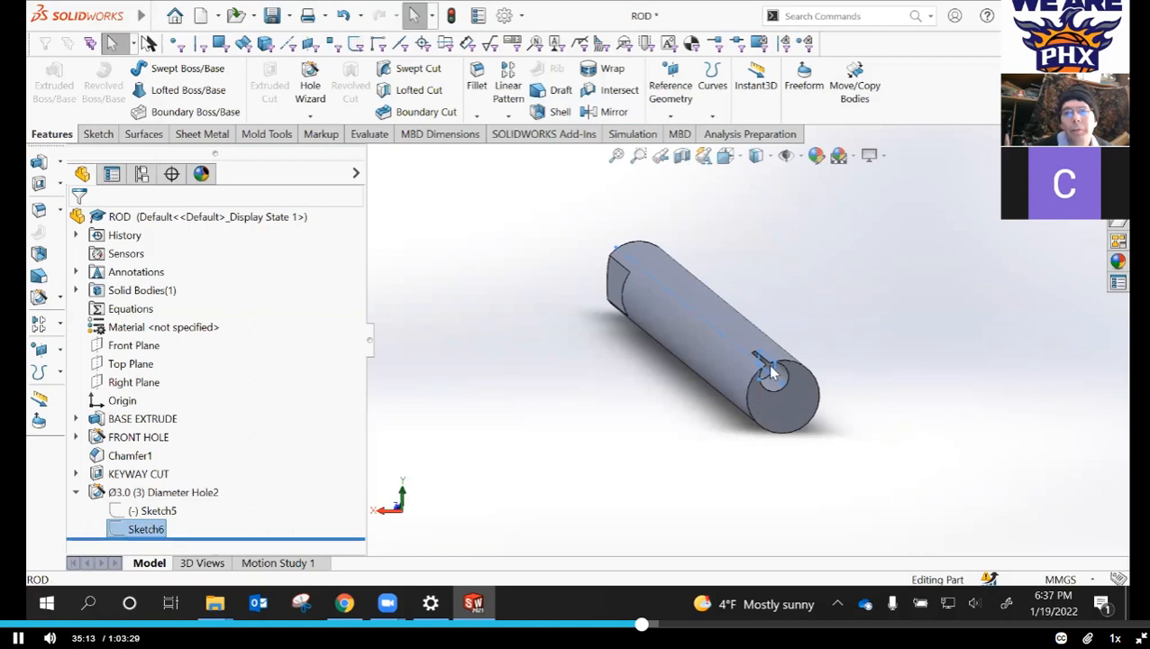
pyautogui.scroll(-5, 768, 374)
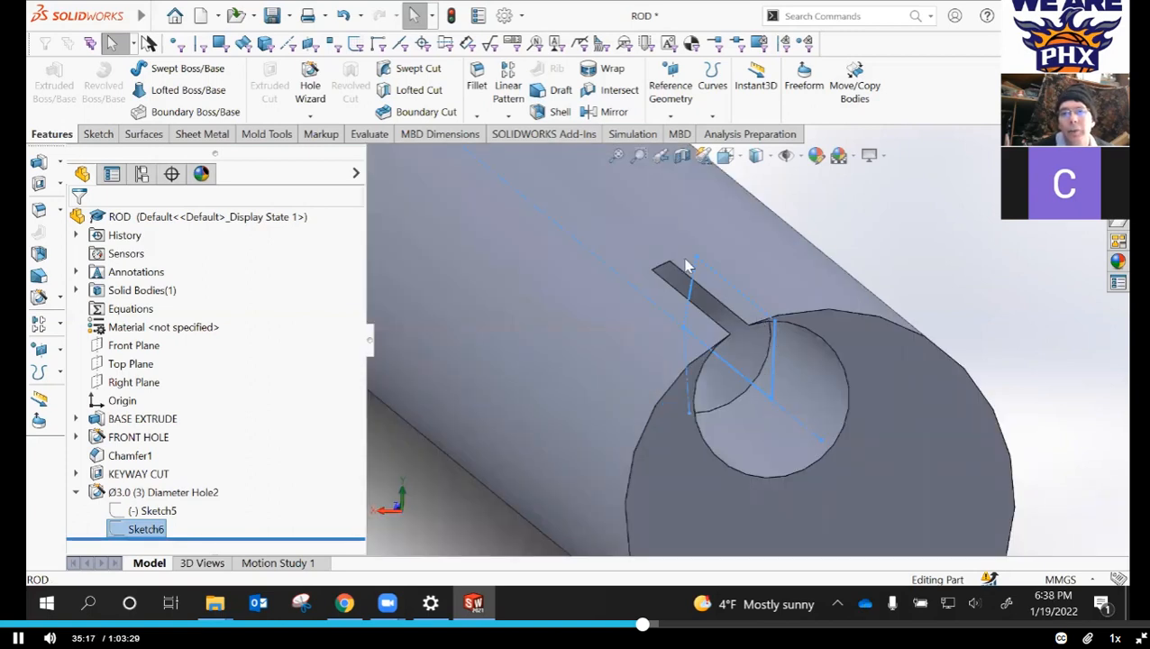
pyautogui.click(147, 509)
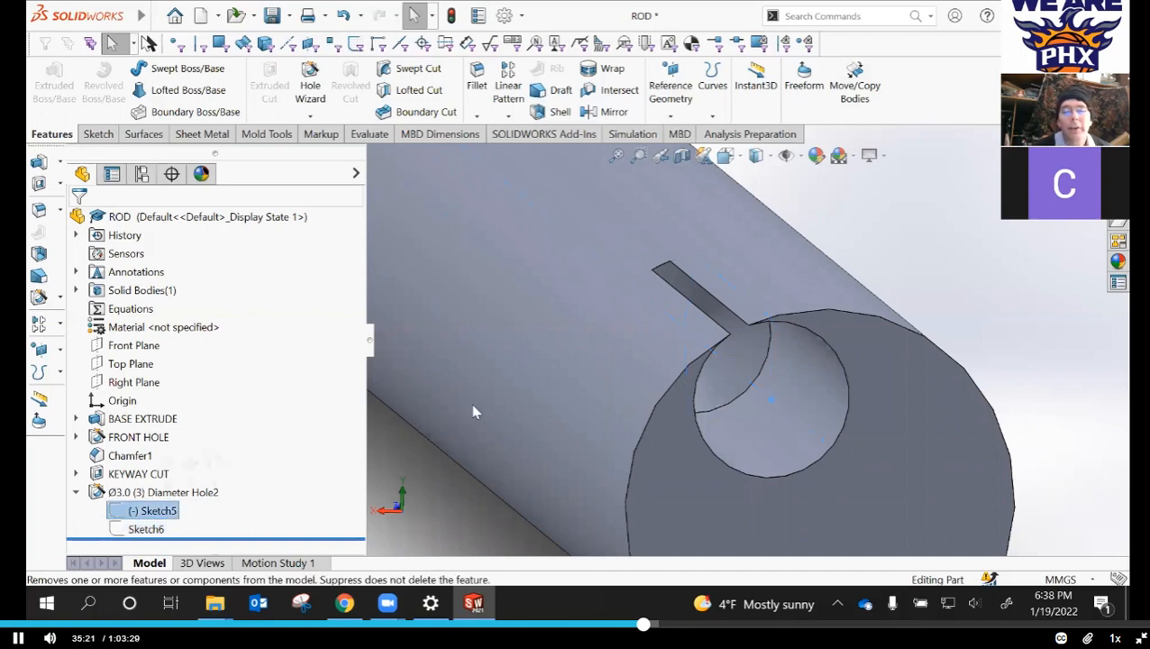
pyautogui.scroll(3, 801, 486)
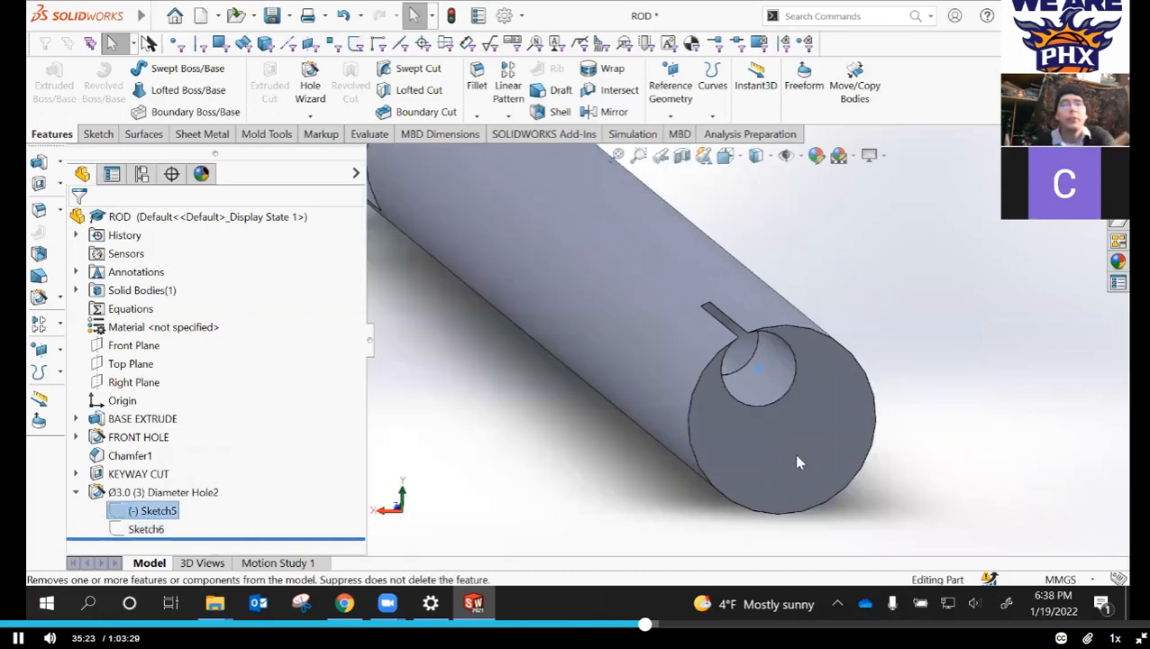
pyautogui.scroll(2, 760, 368)
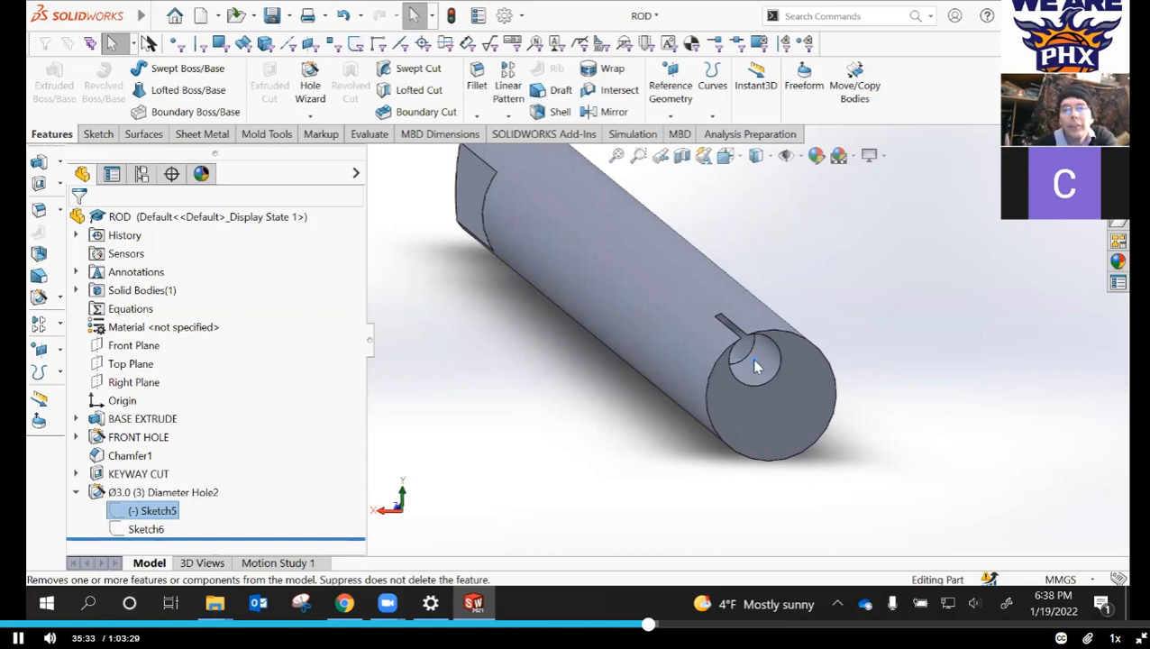
# - Inspect the off-centre hole's faces and its position sketch (Sketch5) relative to the rod's end face and outer edge
pyautogui.click(756, 366)
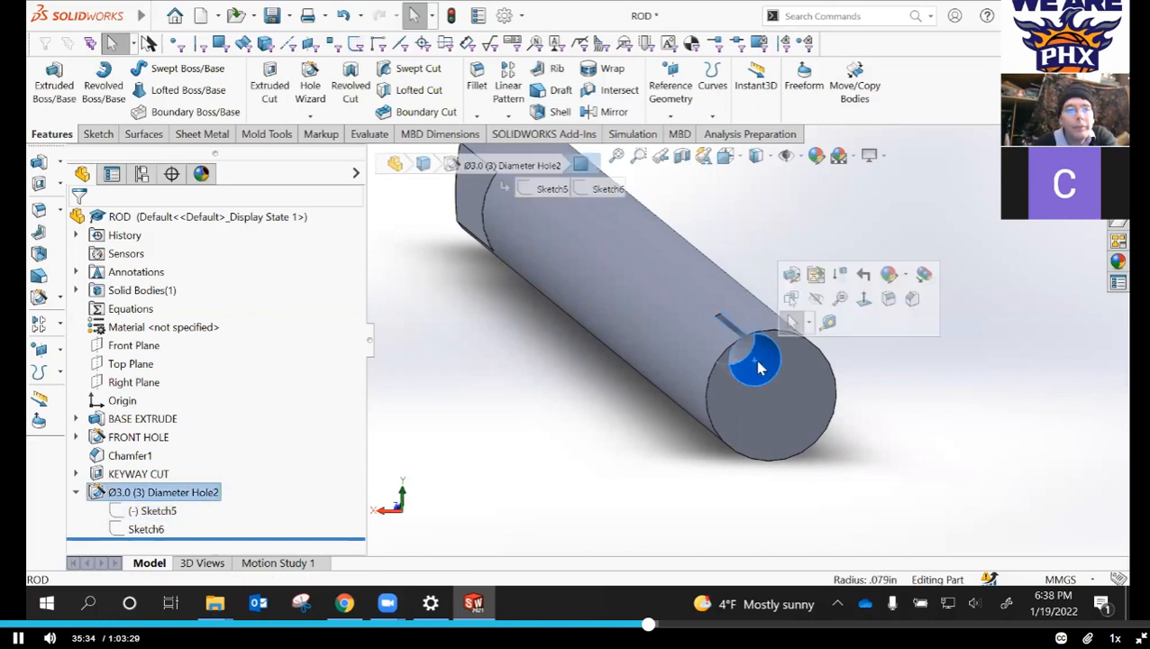
pyautogui.click(856, 397)
pyautogui.moveTo(845, 376); pyautogui.dragTo(612, 335, button='middle')
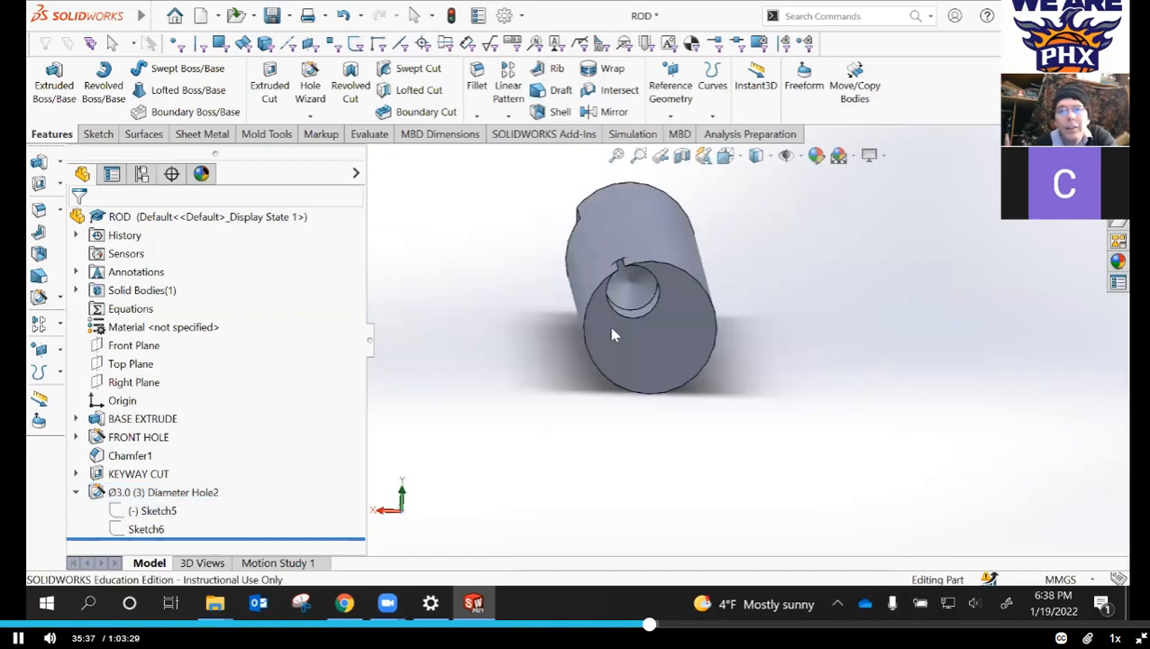
pyautogui.scroll(-2, 620, 298)
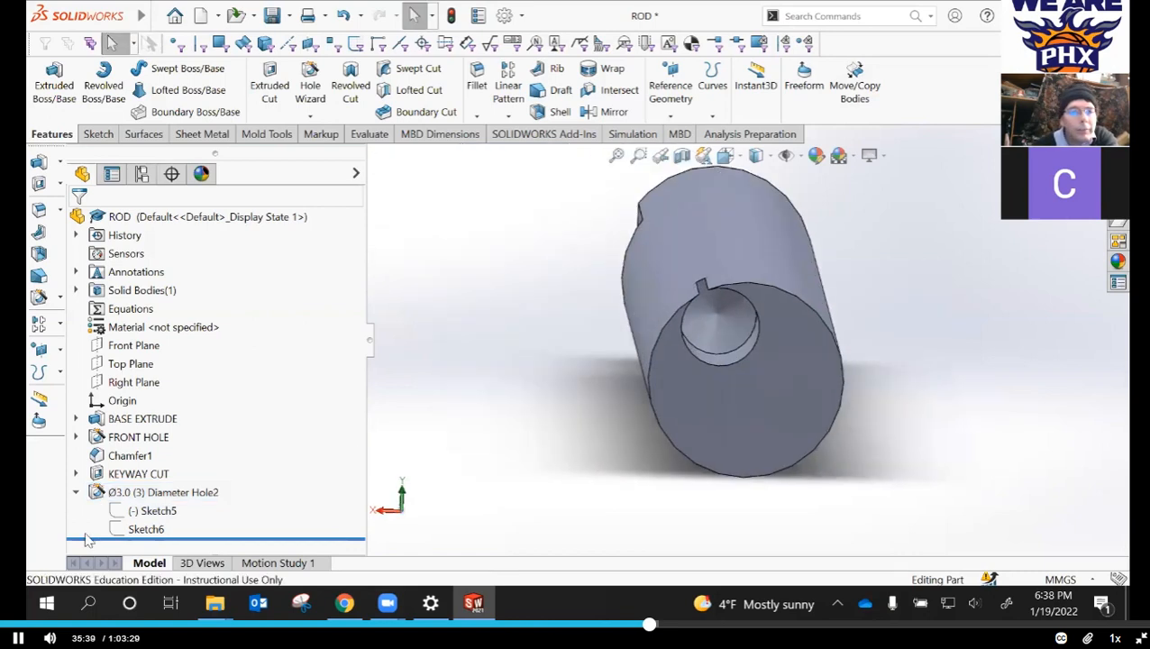
pyautogui.click(155, 511)
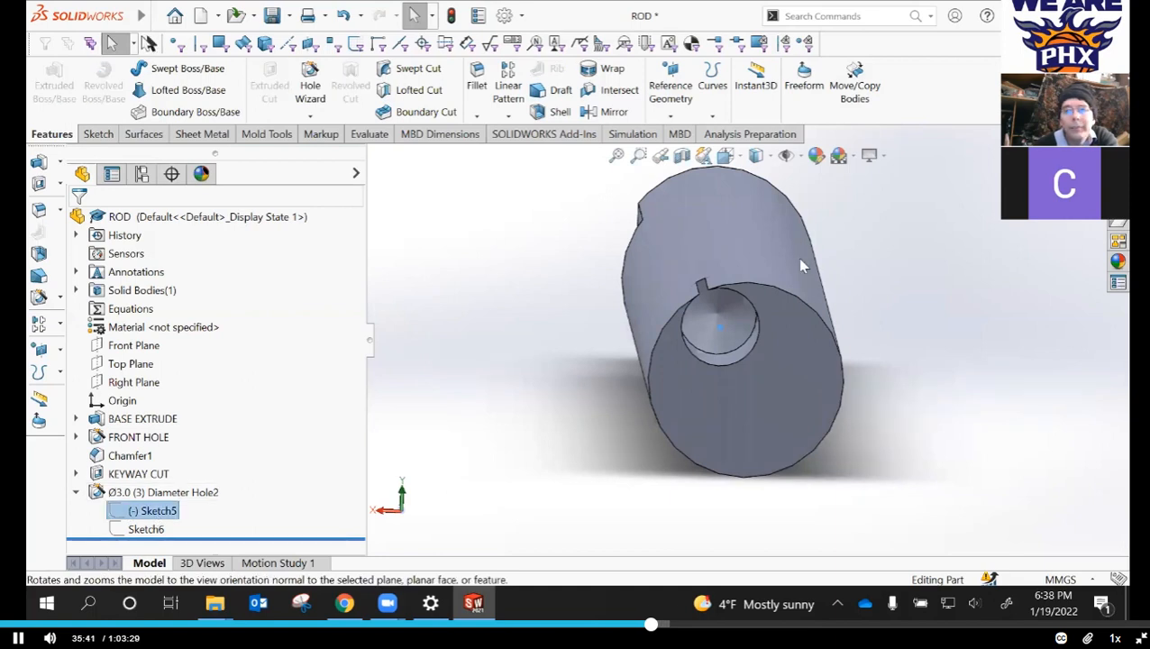
pyautogui.click(717, 352)
pyautogui.scroll(1, 892, 358)
pyautogui.moveTo(893, 358); pyautogui.dragTo(896, 389, button='middle')
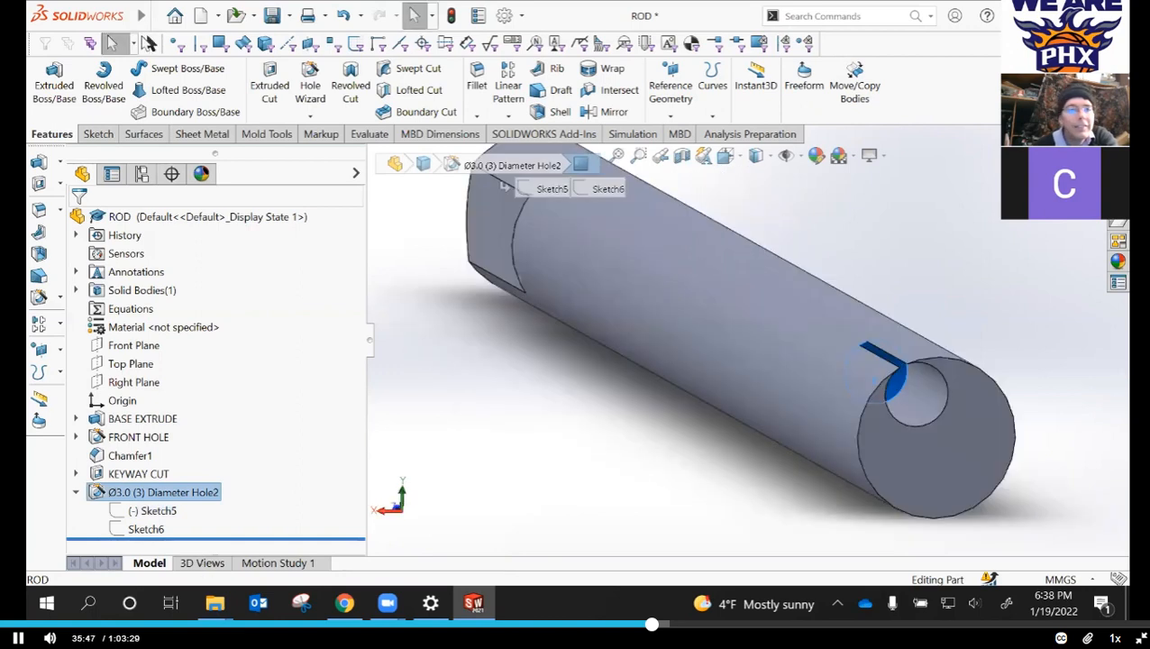
pyautogui.click(153, 511)
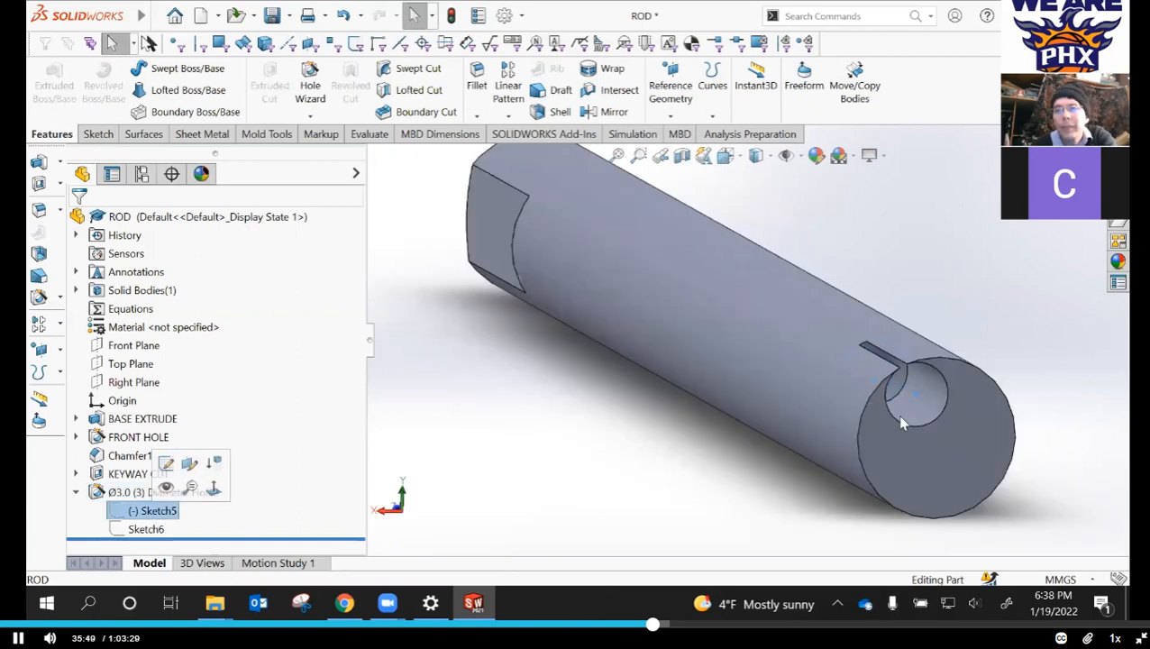
pyautogui.click(918, 399)
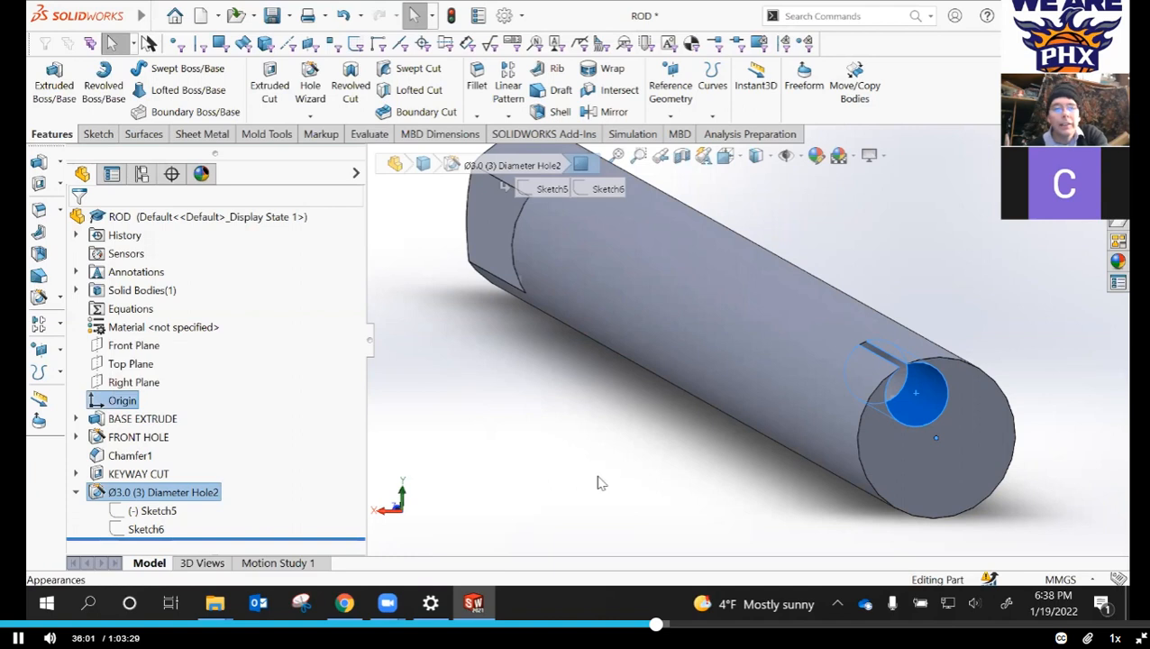
pyautogui.click(624, 460)
pyautogui.scroll(1, 728, 456)
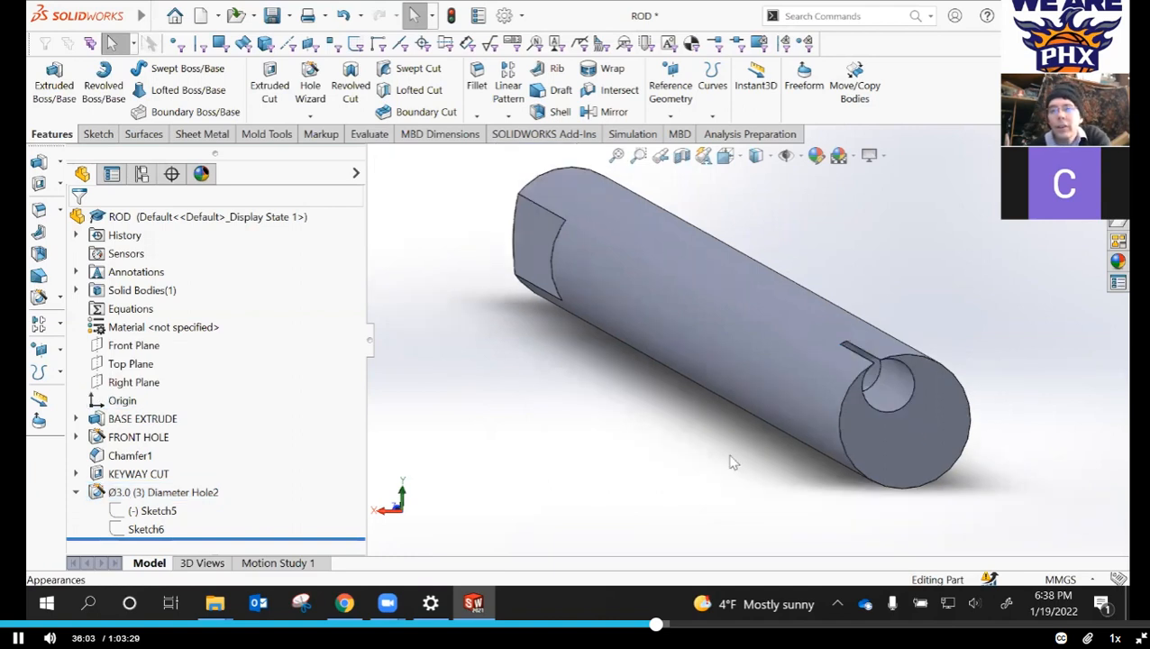
# - View the rod's end face straight on and pick the off-centre hole's centre point
pyautogui.click(927, 438)
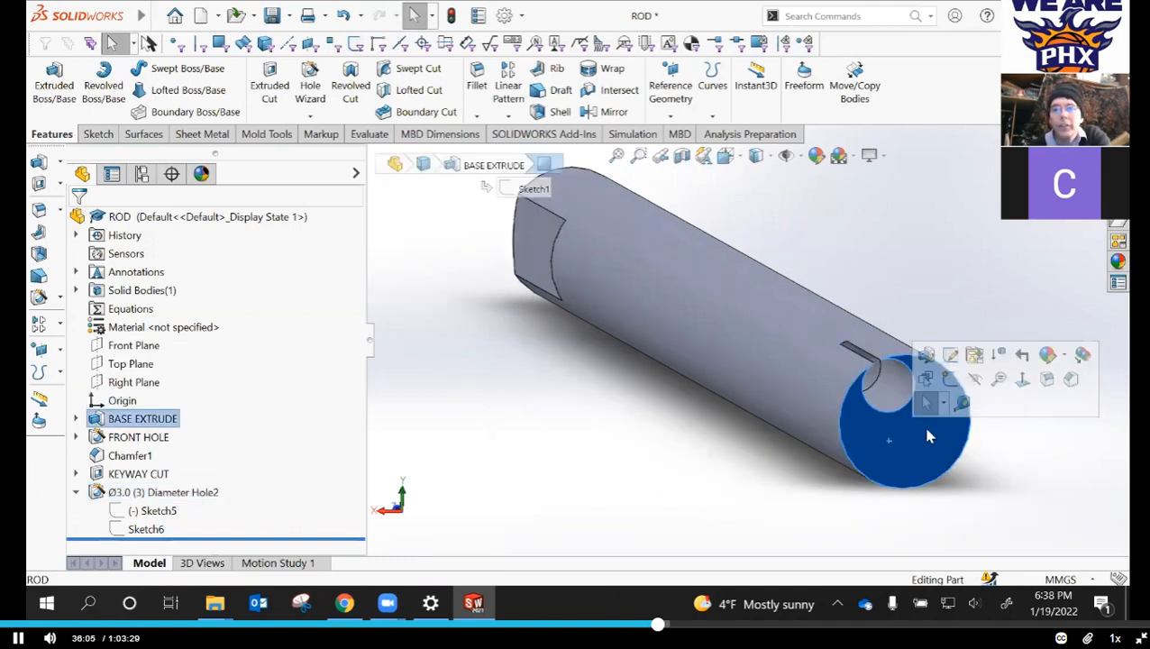
pyautogui.press('space')
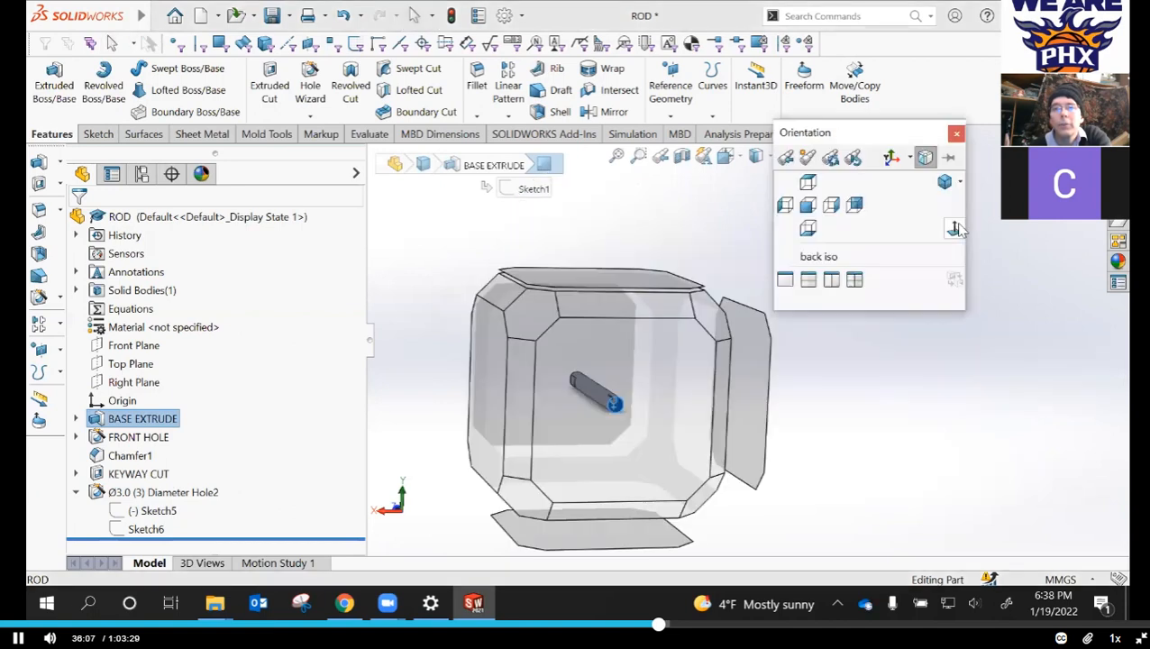
pyautogui.click(955, 230)
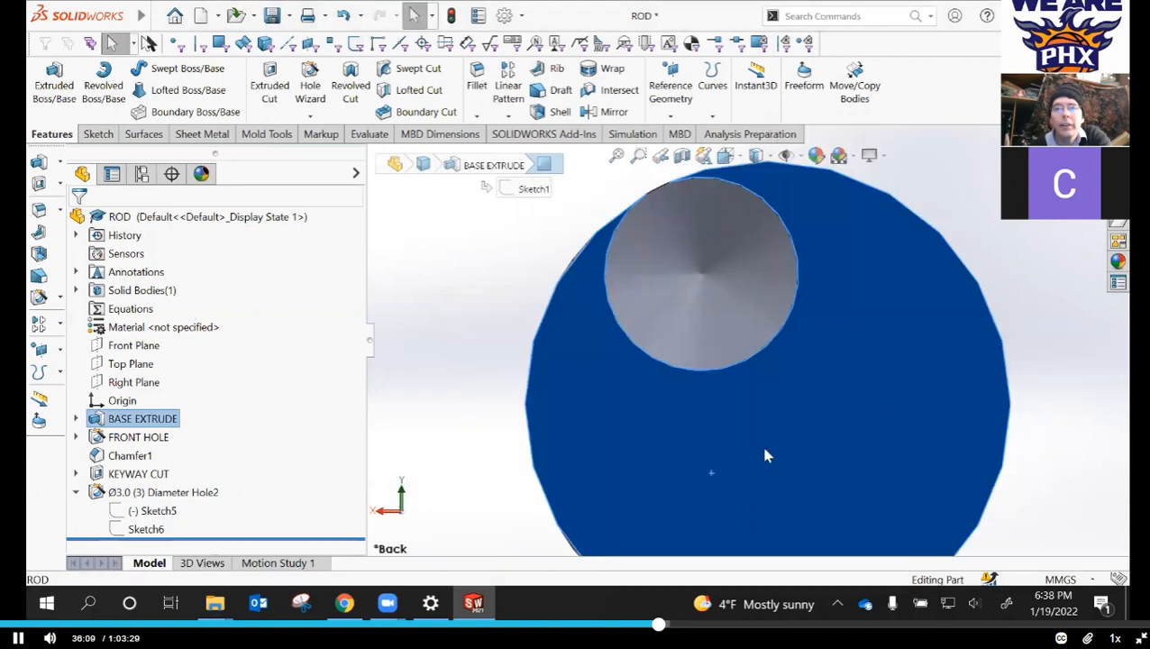
pyautogui.click(150, 511)
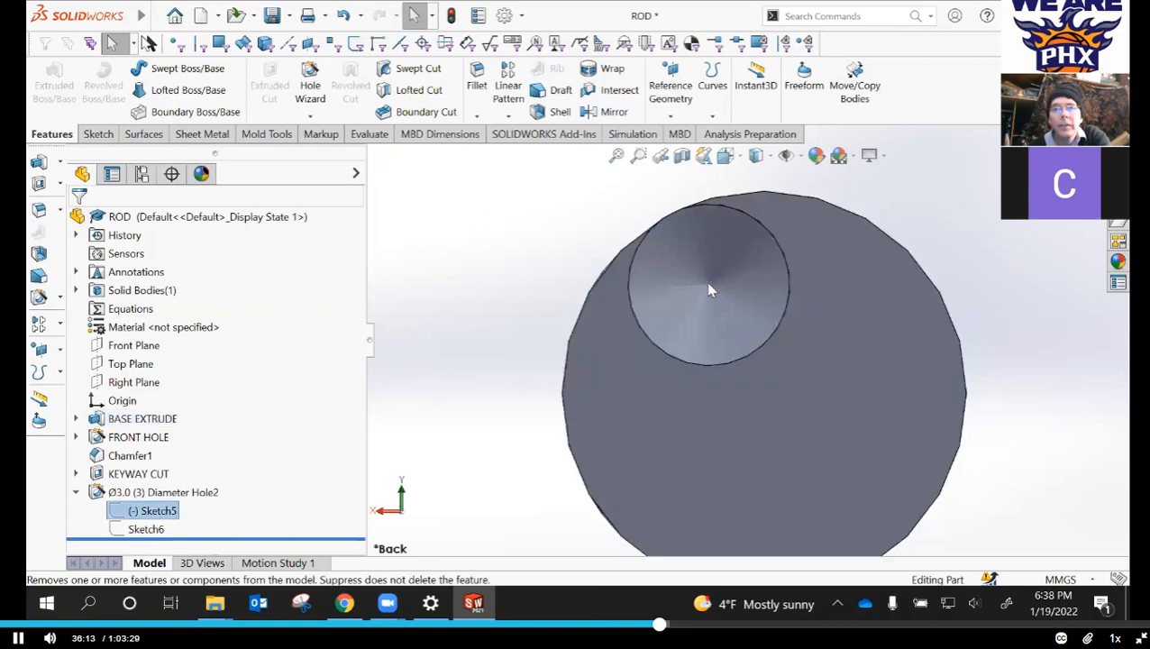
pyautogui.click(707, 285)
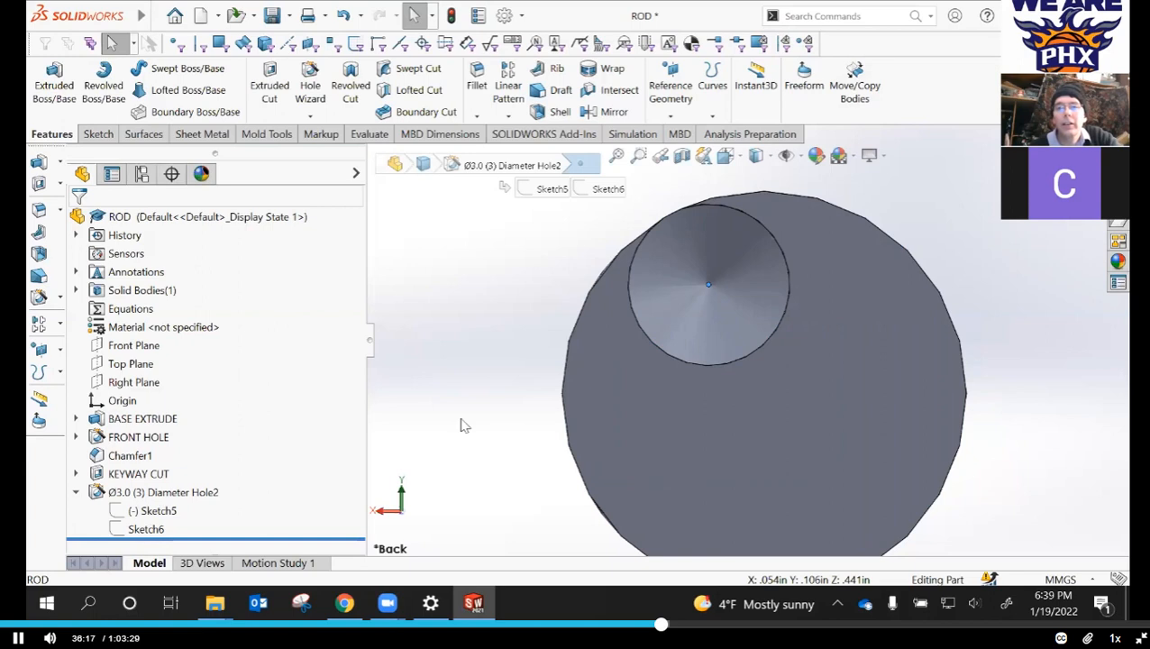
pyautogui.scroll(1, 523, 360)
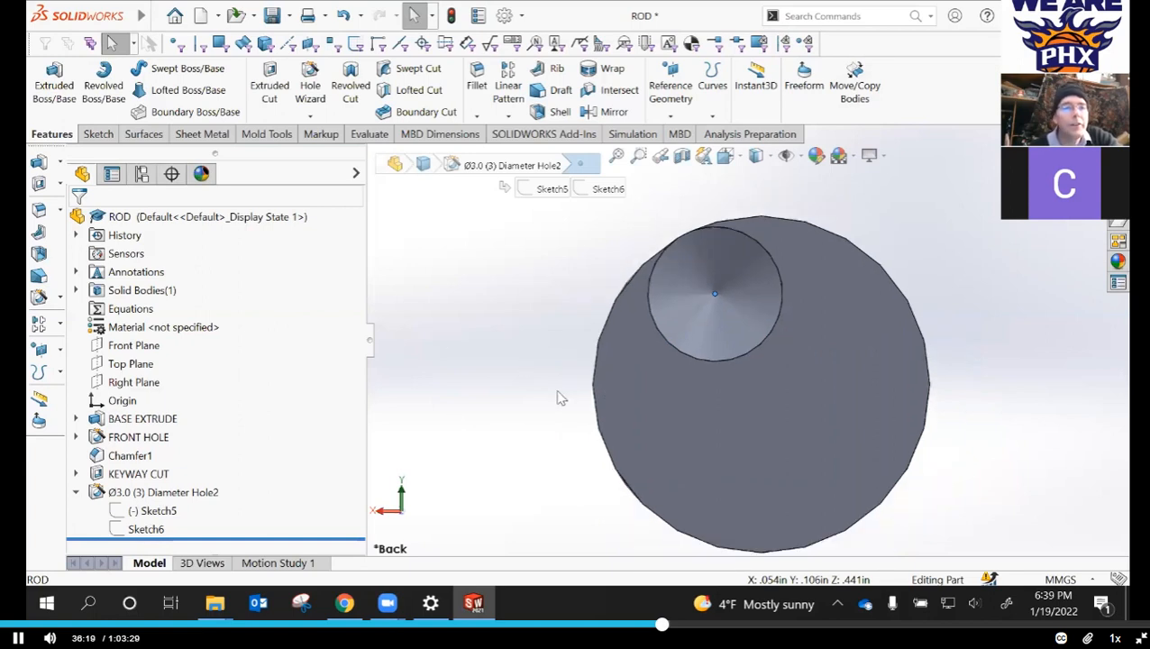
pyautogui.click(122, 403)
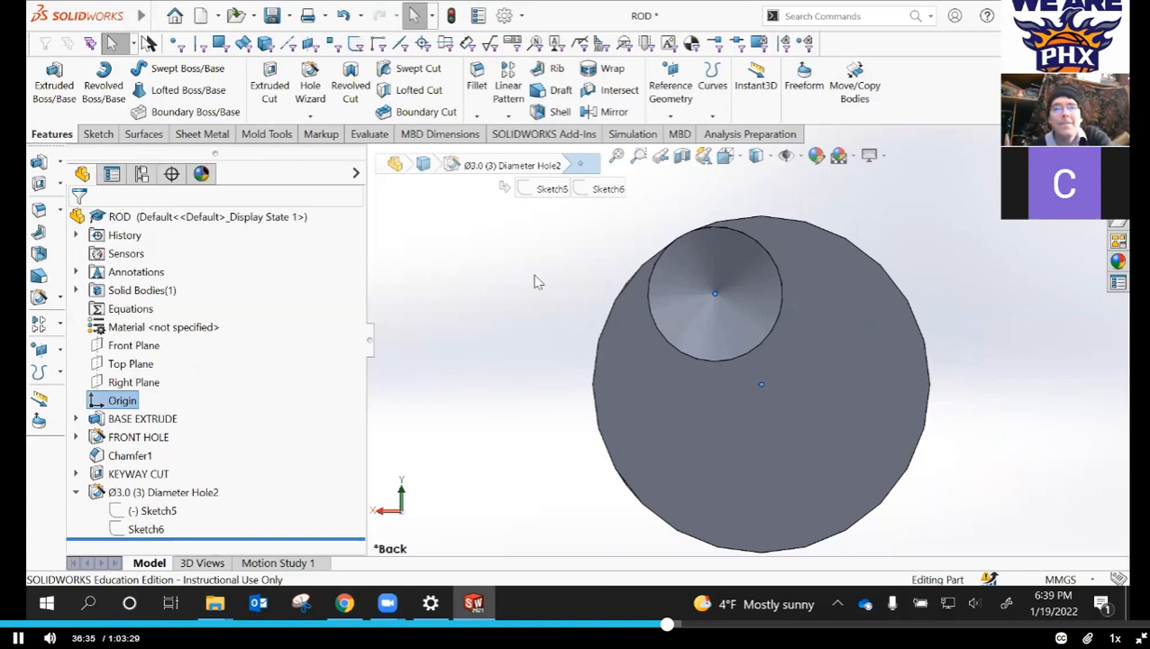
pyautogui.press('space')
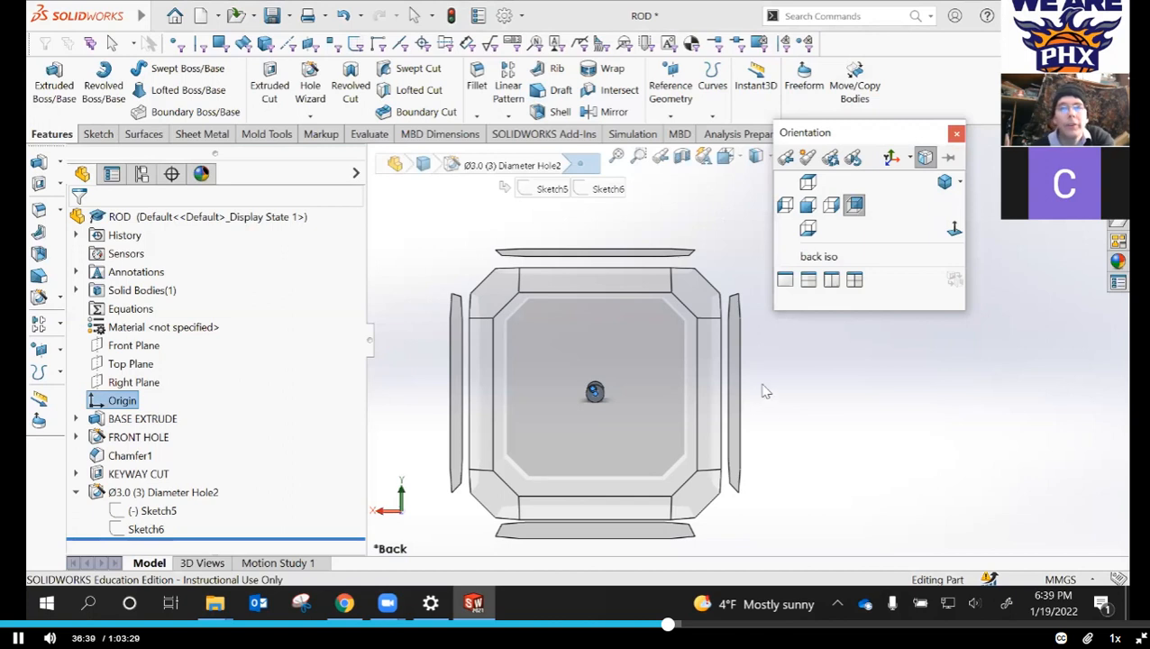
pyautogui.press('Escape')
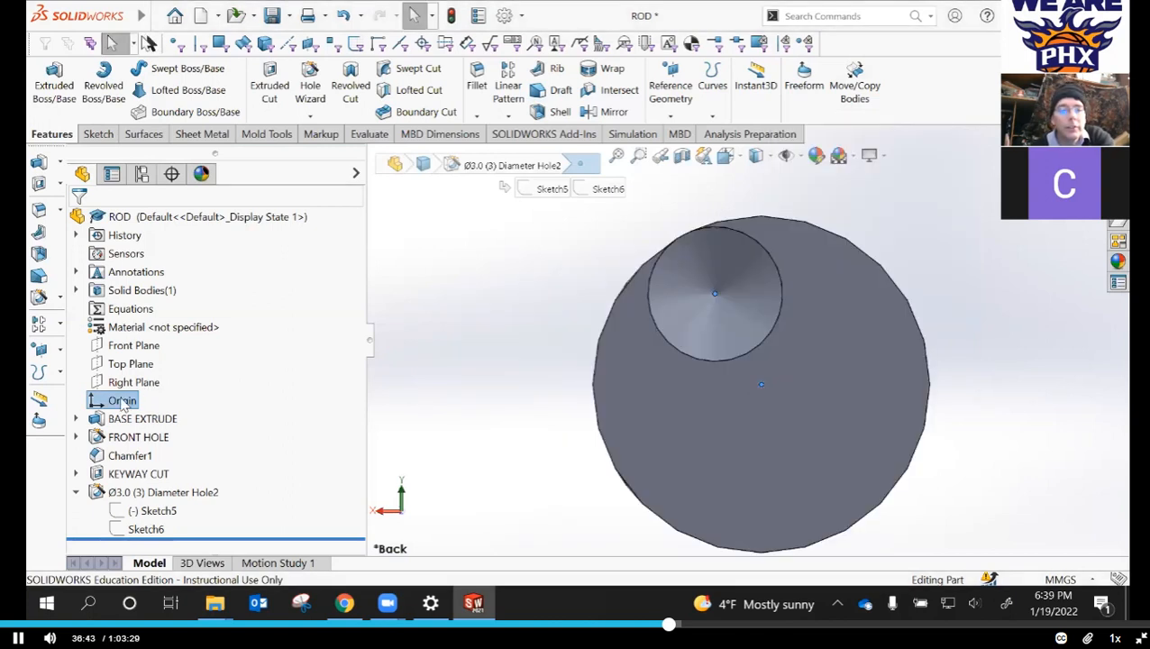
pyautogui.click(123, 402)
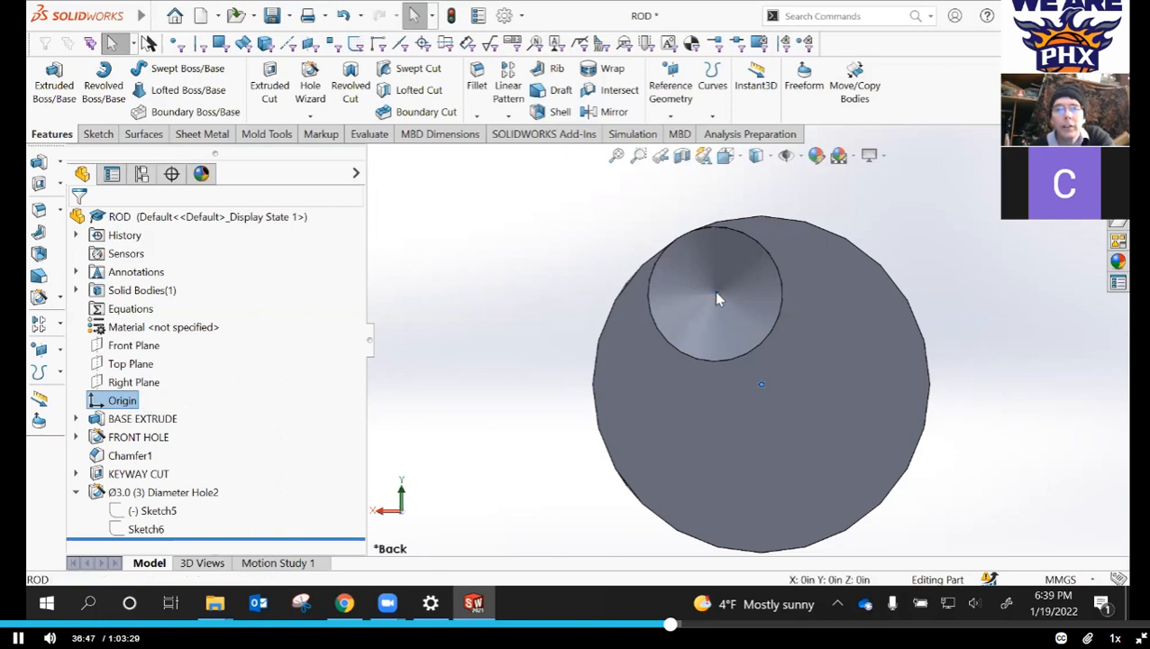
pyautogui.click(716, 294)
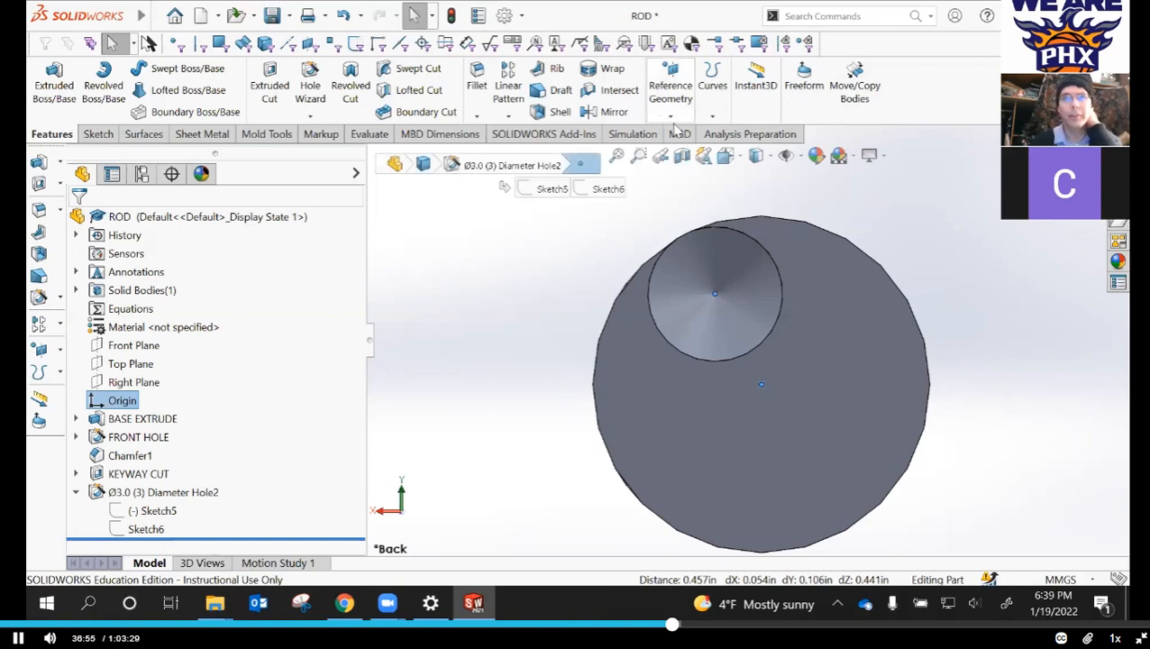
pyautogui.click(98, 135)
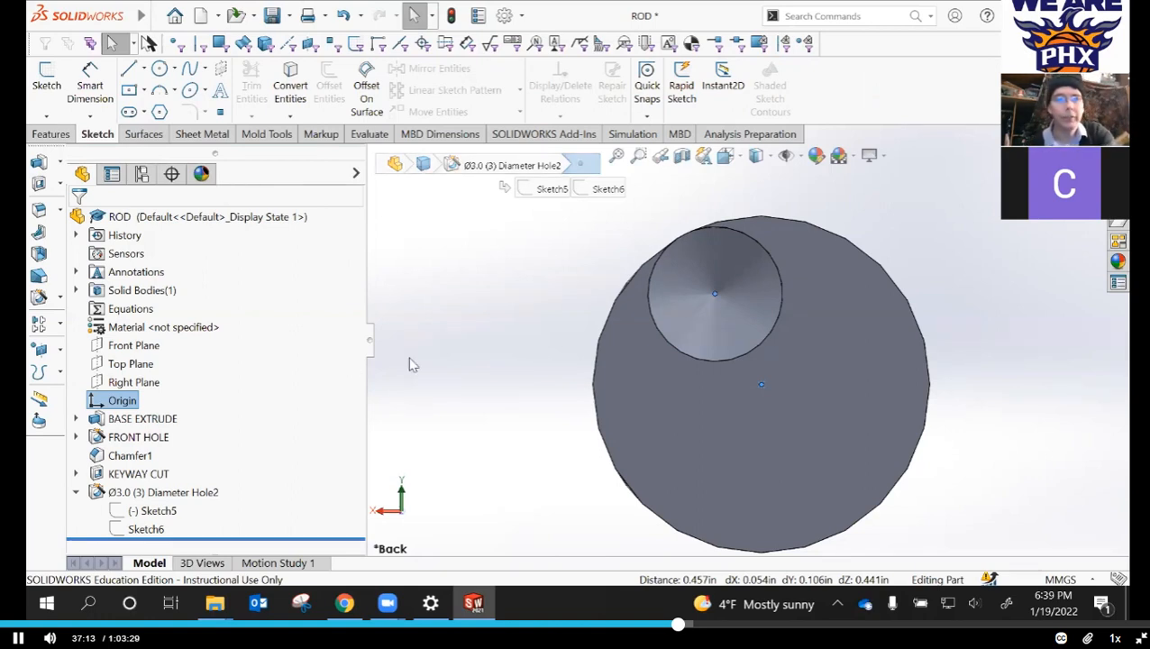
pyautogui.click(451, 307)
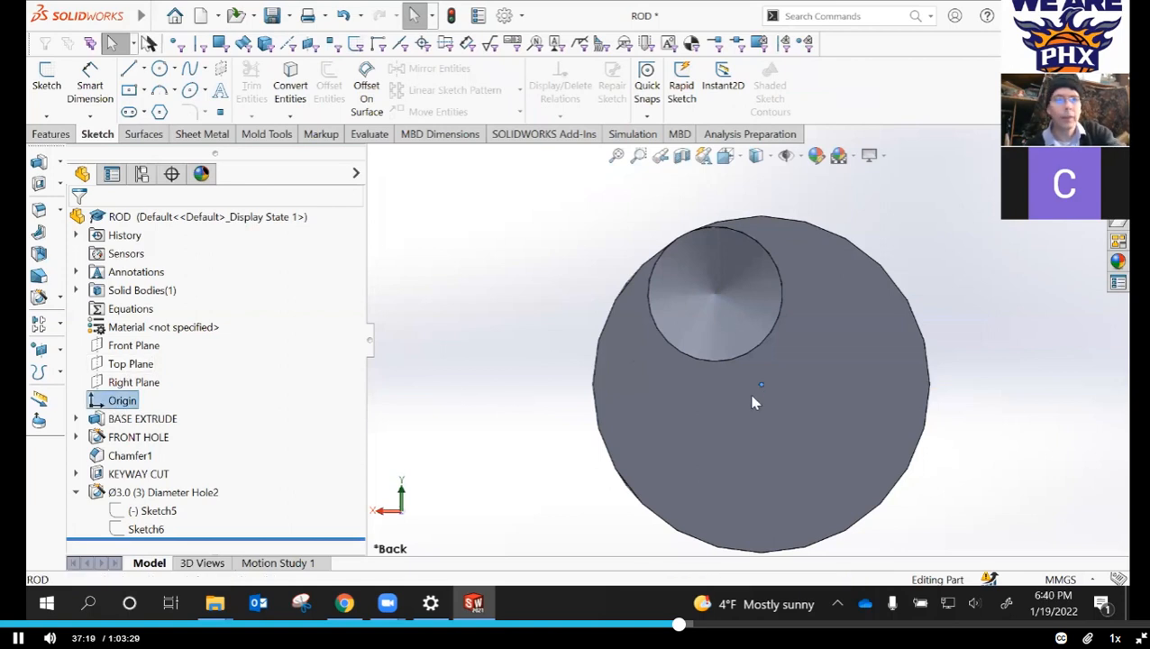
pyautogui.click(716, 295)
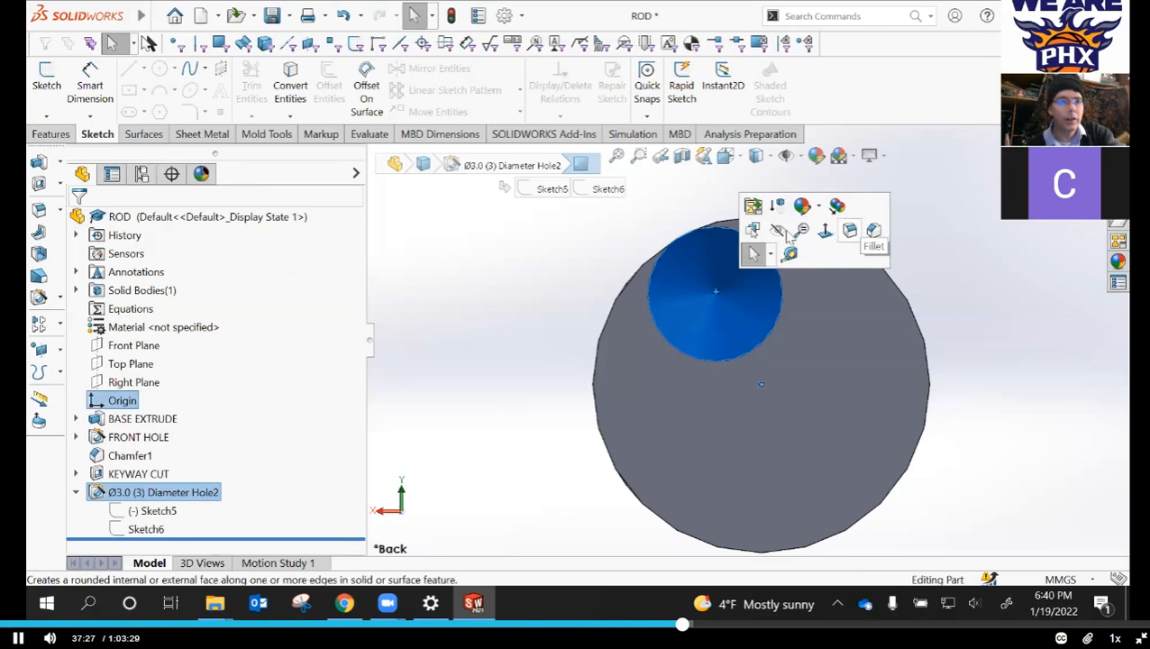
pyautogui.click(153, 511)
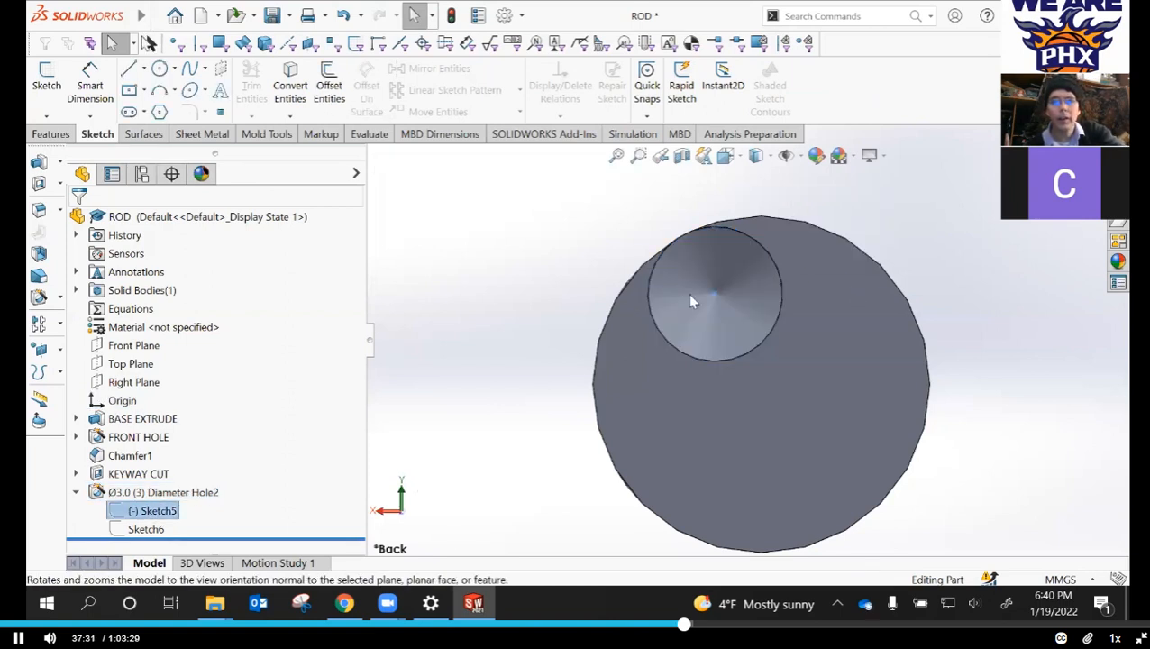
pyautogui.click(712, 297)
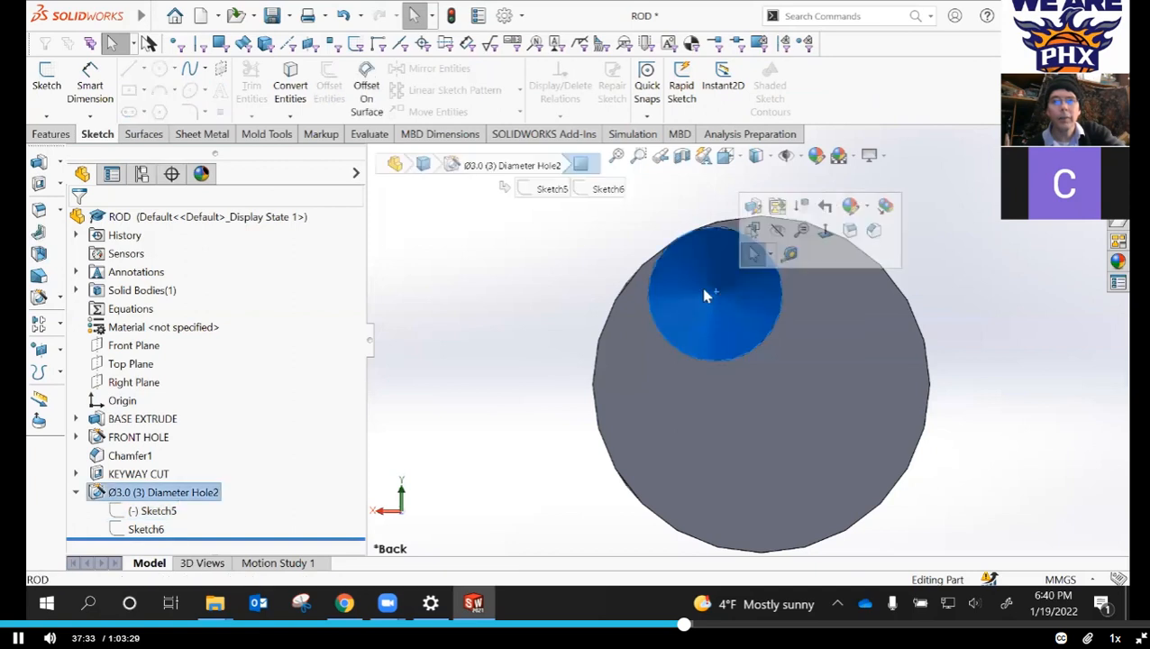
pyautogui.keyDown('ctrl'); pyautogui.click(121, 401); pyautogui.keyUp('ctrl')
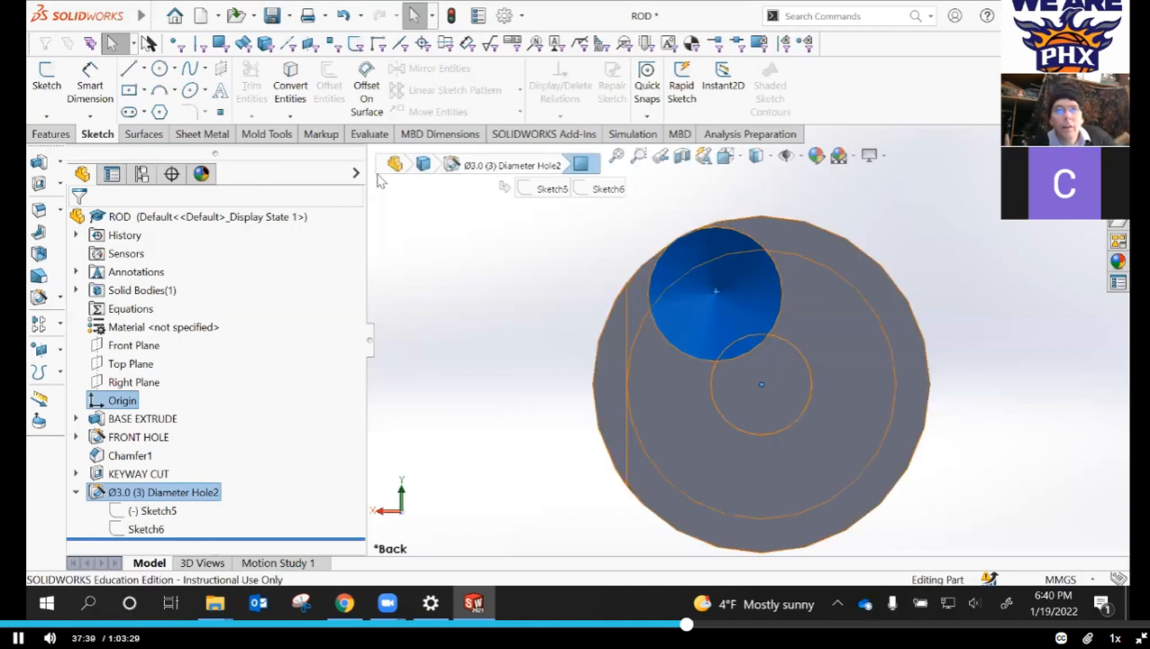
pyautogui.press('Escape')
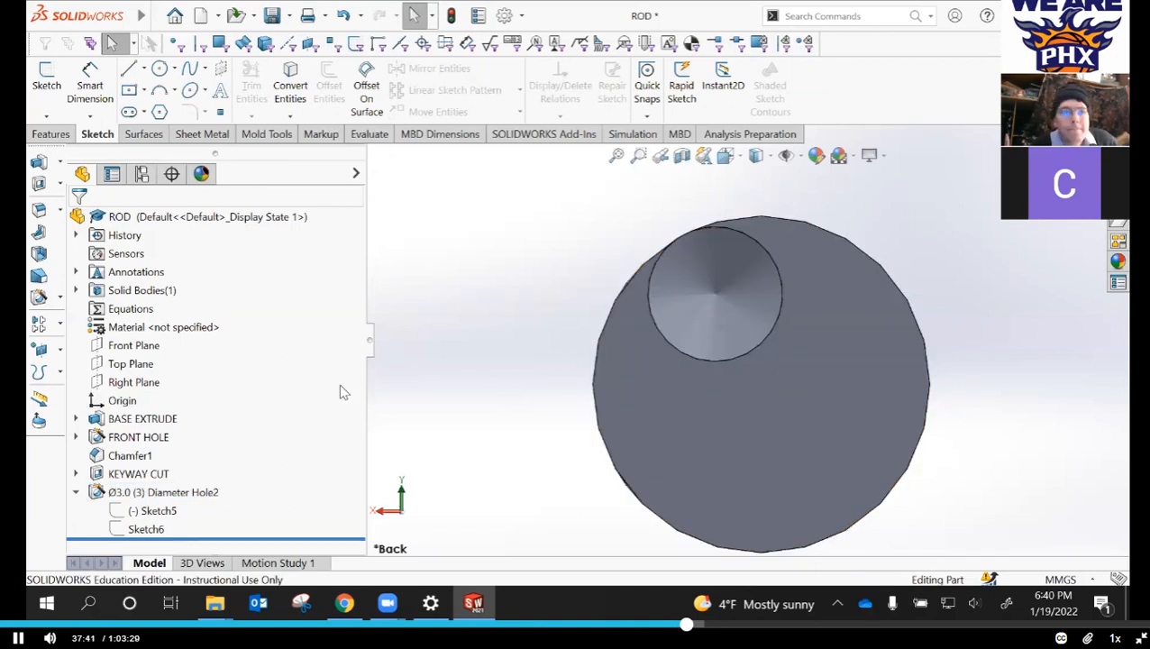
# - Open the off-centre hole's profile sketch (Sketch6) to inspect its geometry, and exit it
pyautogui.click(137, 531)
pyautogui.click(147, 488)
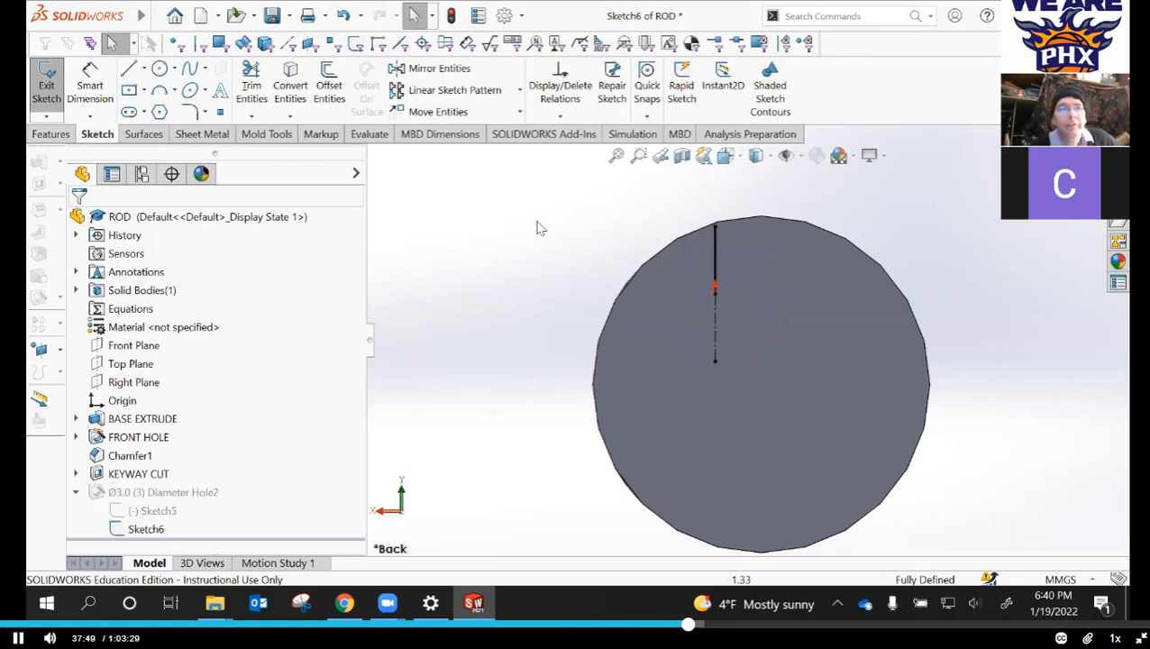
pyautogui.click(39, 88)
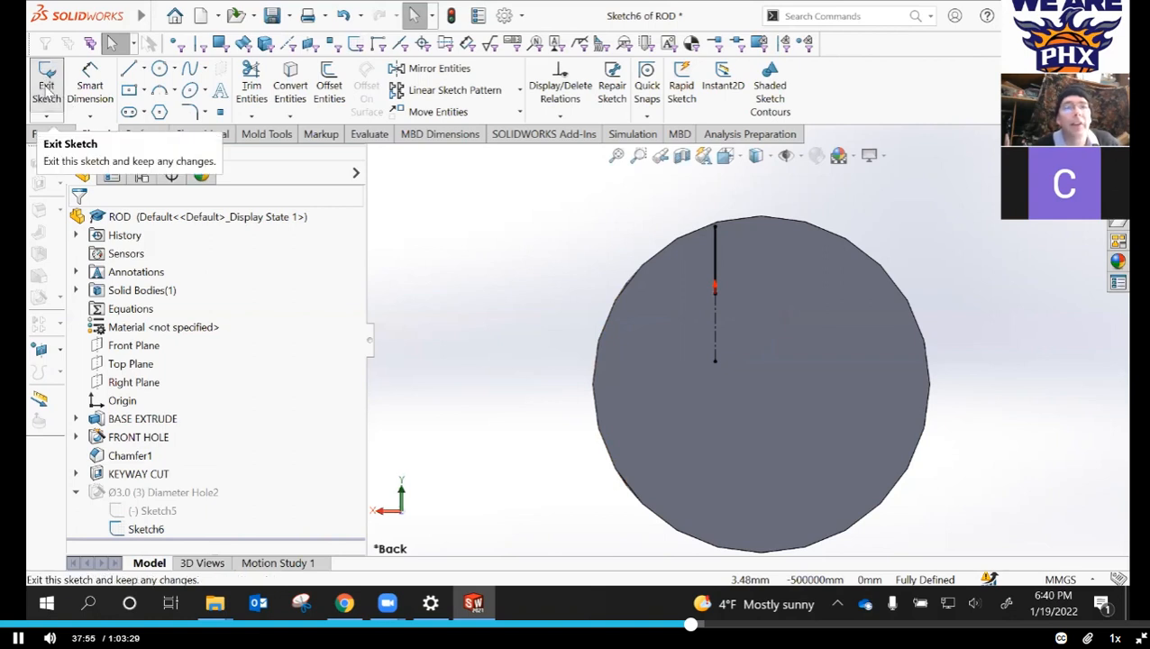
pyautogui.click(46, 92)
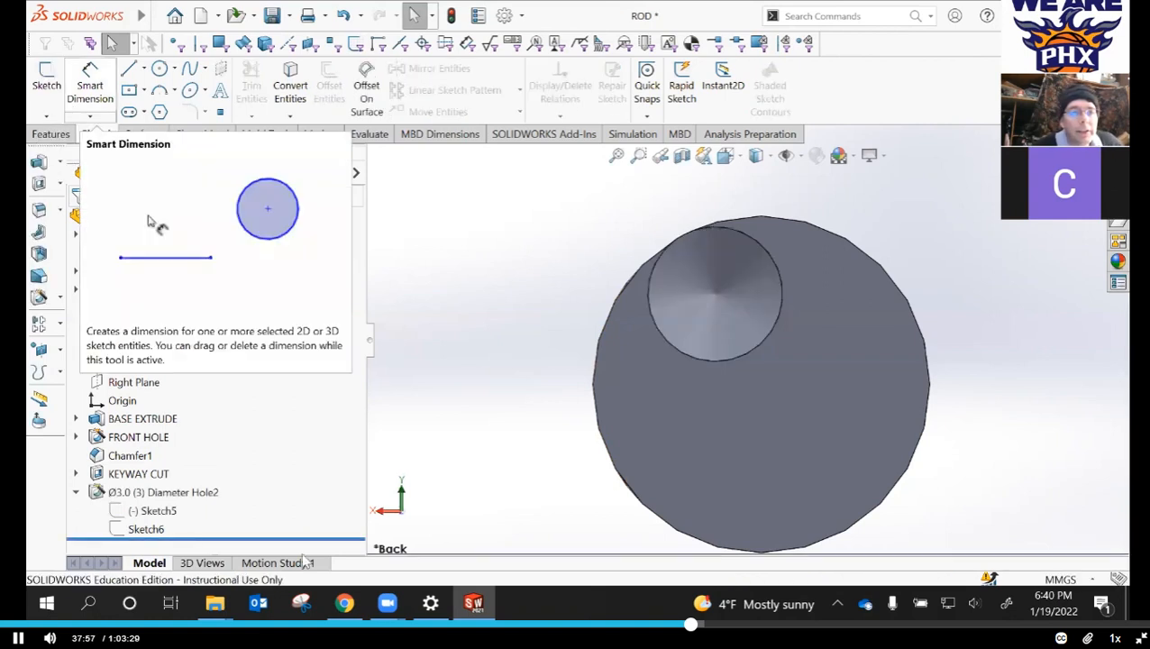
# - Edit the hole's position sketch (Sketch5), make its centre point coincident with the origin, and rebuild the part
pyautogui.rightClick(154, 512)
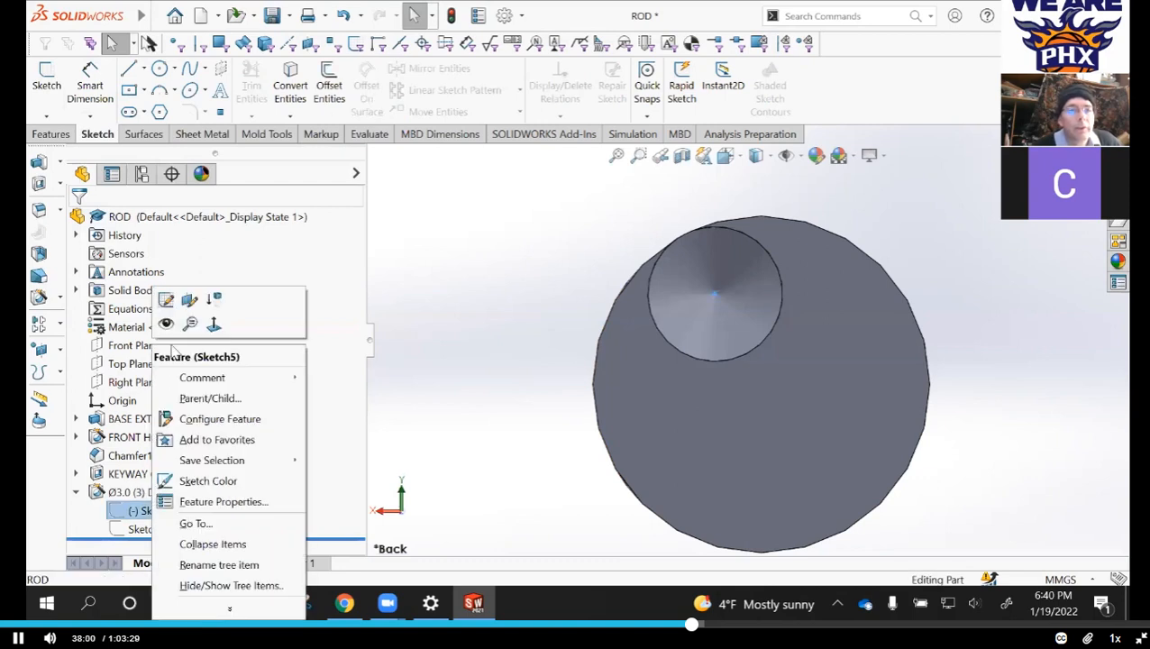
pyautogui.click(167, 301)
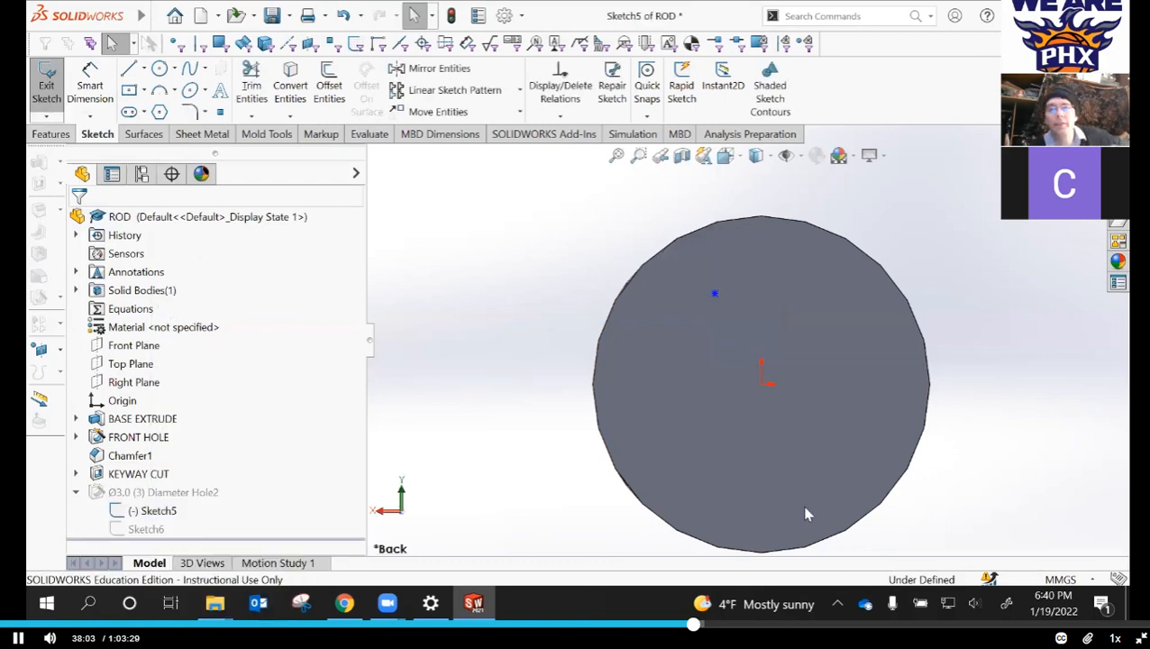
pyautogui.click(714, 296)
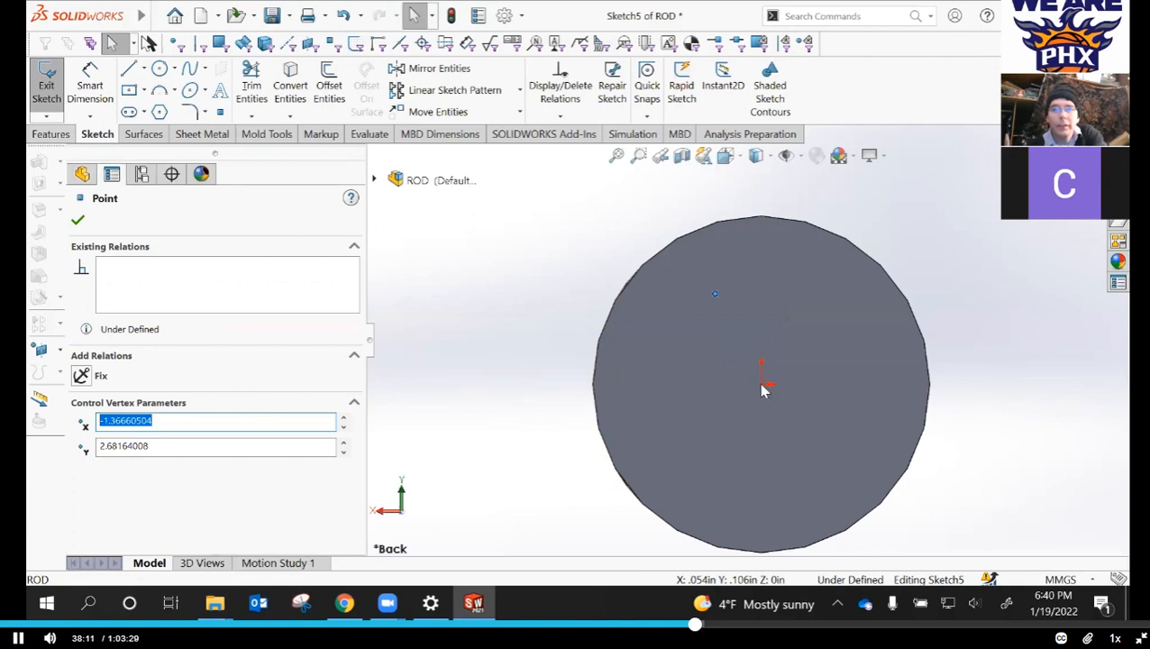
pyautogui.click(374, 180)
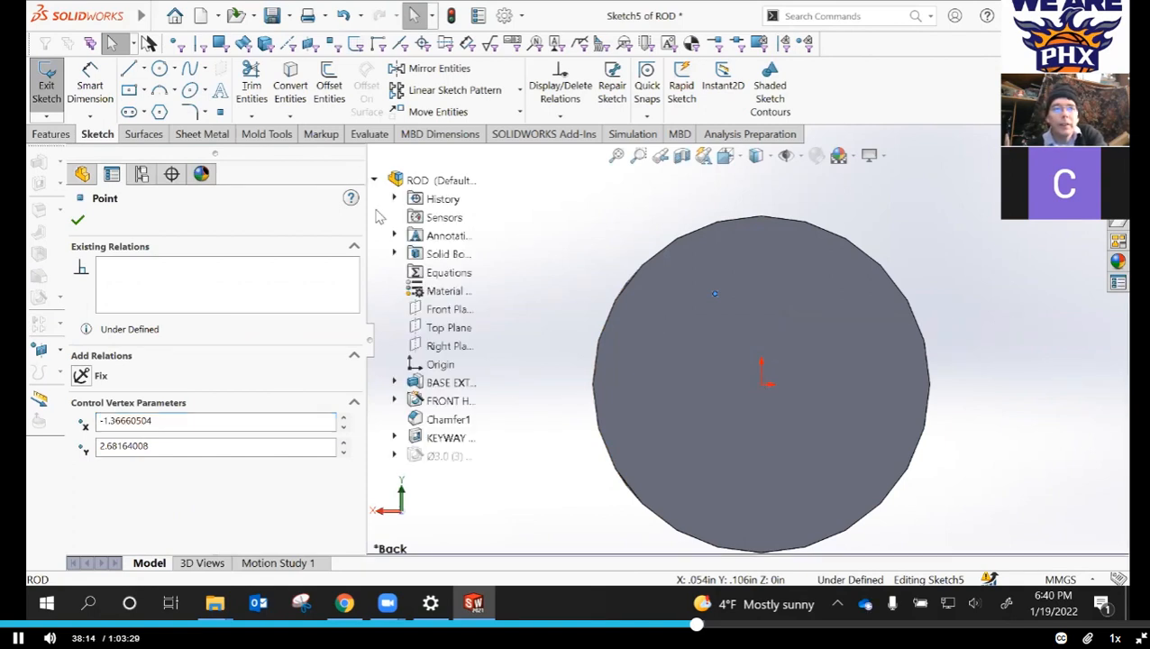
pyautogui.keyDown('ctrl'); pyautogui.click(439, 366); pyautogui.keyUp('ctrl')
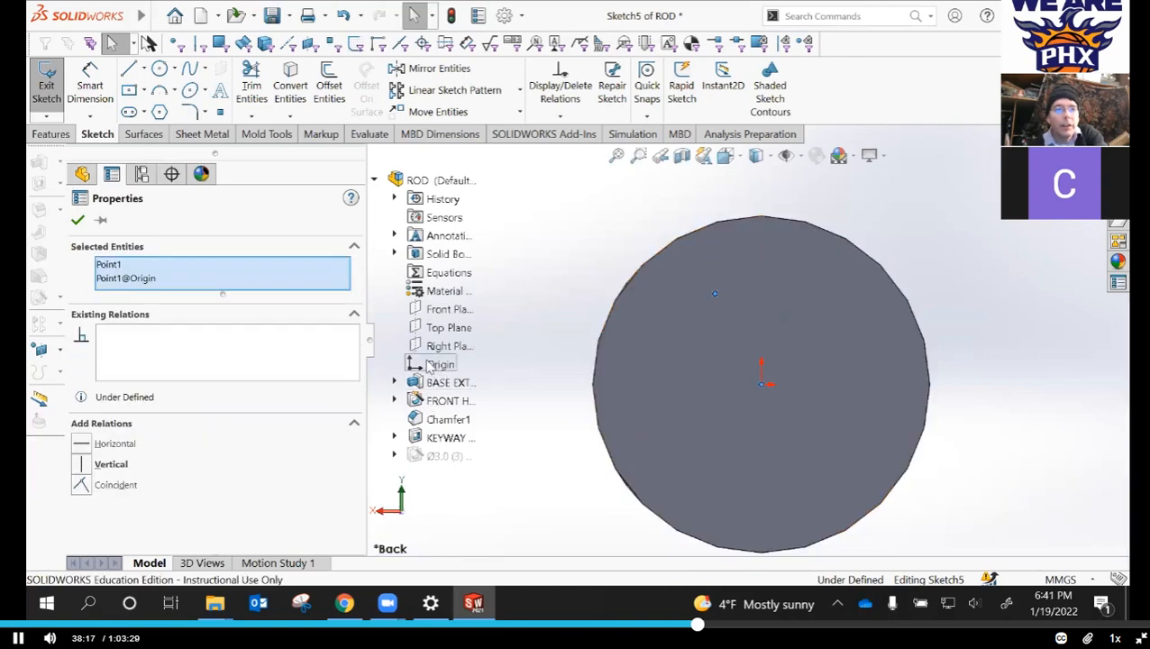
pyautogui.click(83, 485)
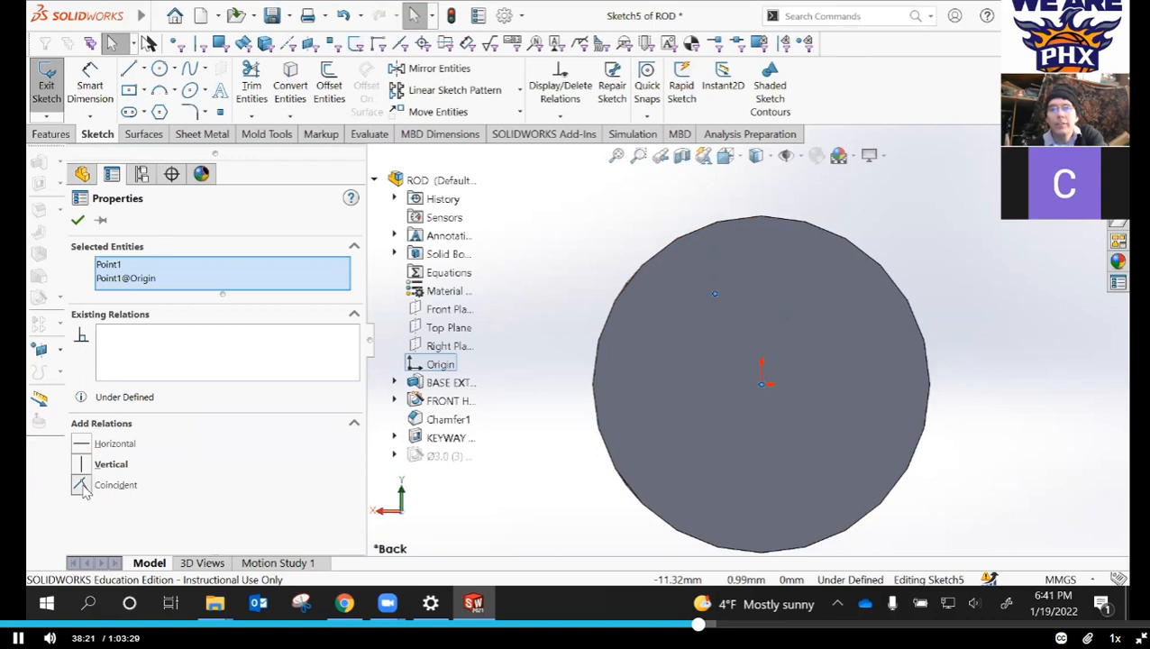
pyautogui.click(78, 221)
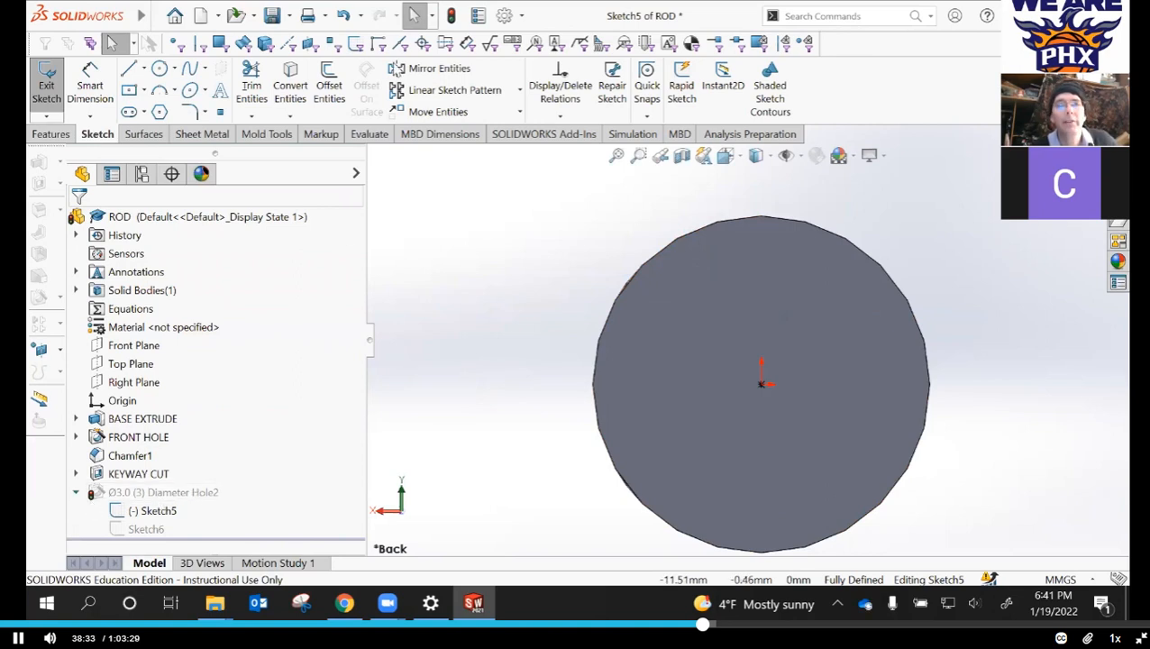
pyautogui.click(452, 16)
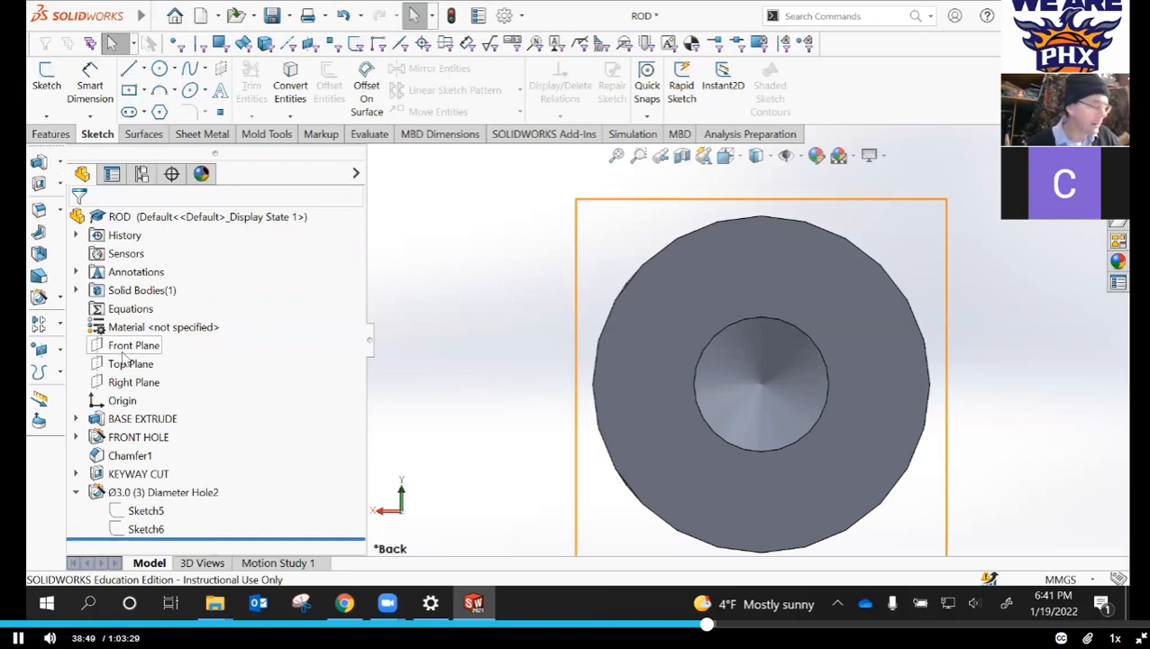
# - Examine the holes at both ends of the rod in isometric view with hidden lines visible
pyautogui.click(727, 159)
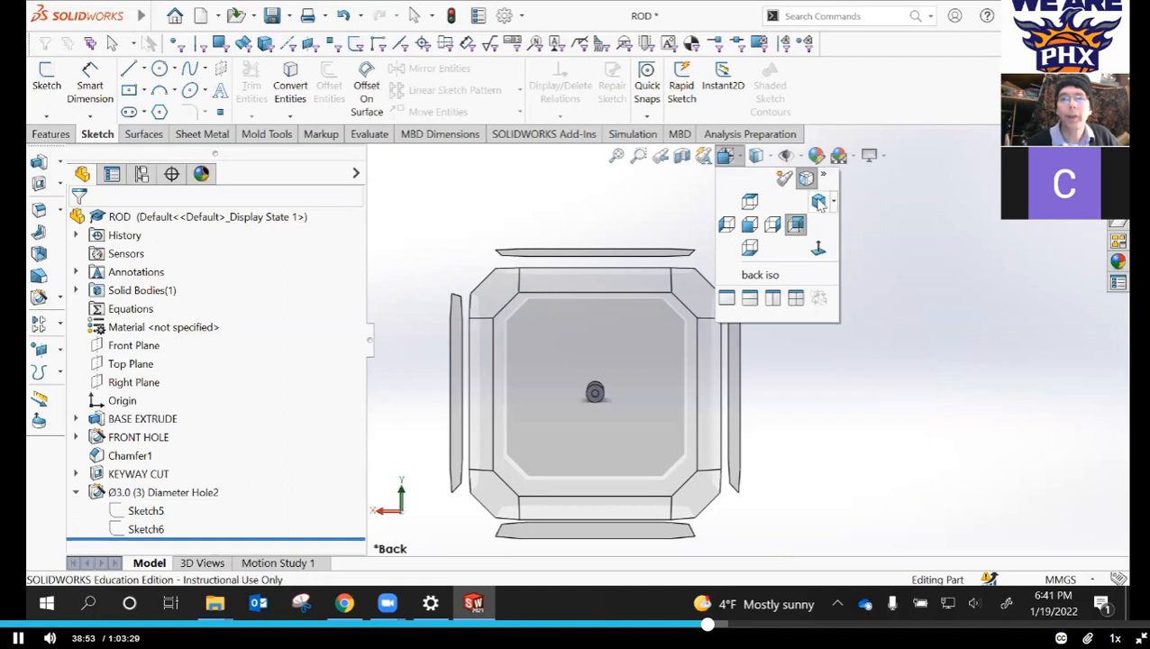
pyautogui.click(821, 200)
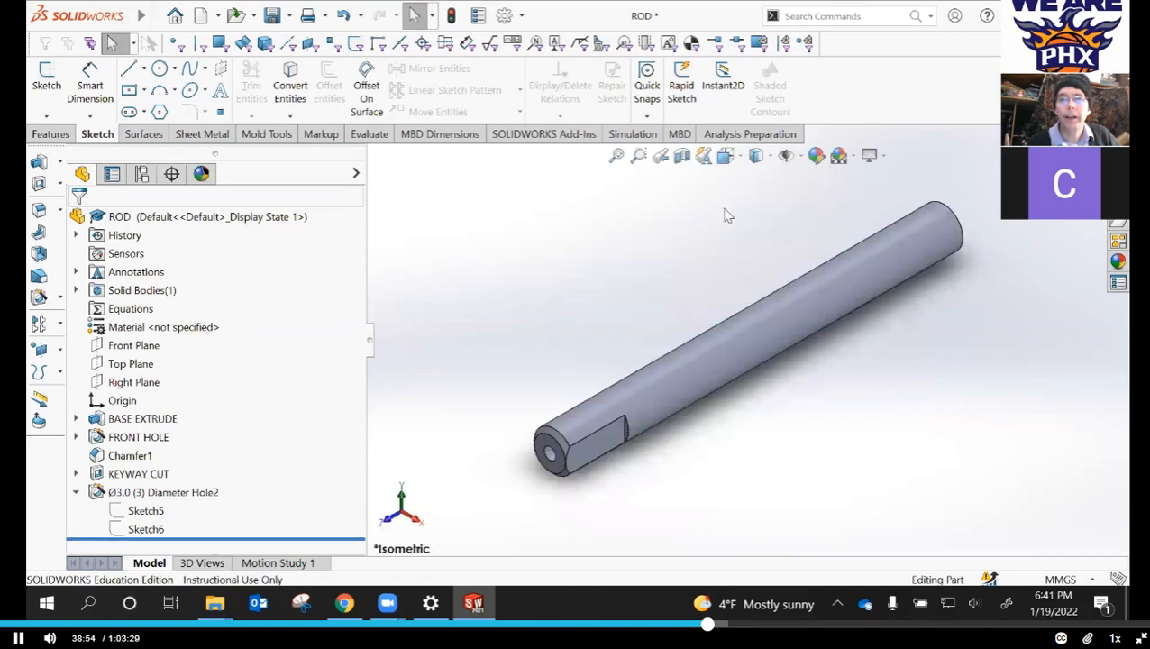
pyautogui.click(755, 155)
pyautogui.click(753, 250)
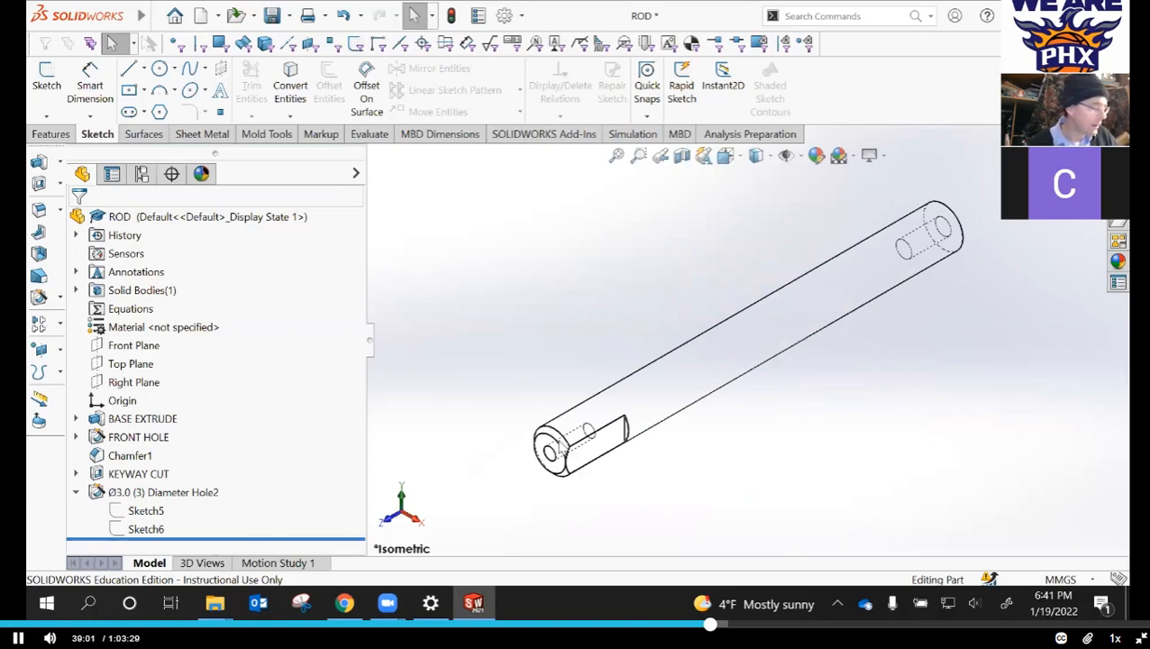
# - Review the hole specification of Ø3.0 (3) Diameter Hole2, checking its drill size, end condition and depth
pyautogui.rightClick(142, 494)
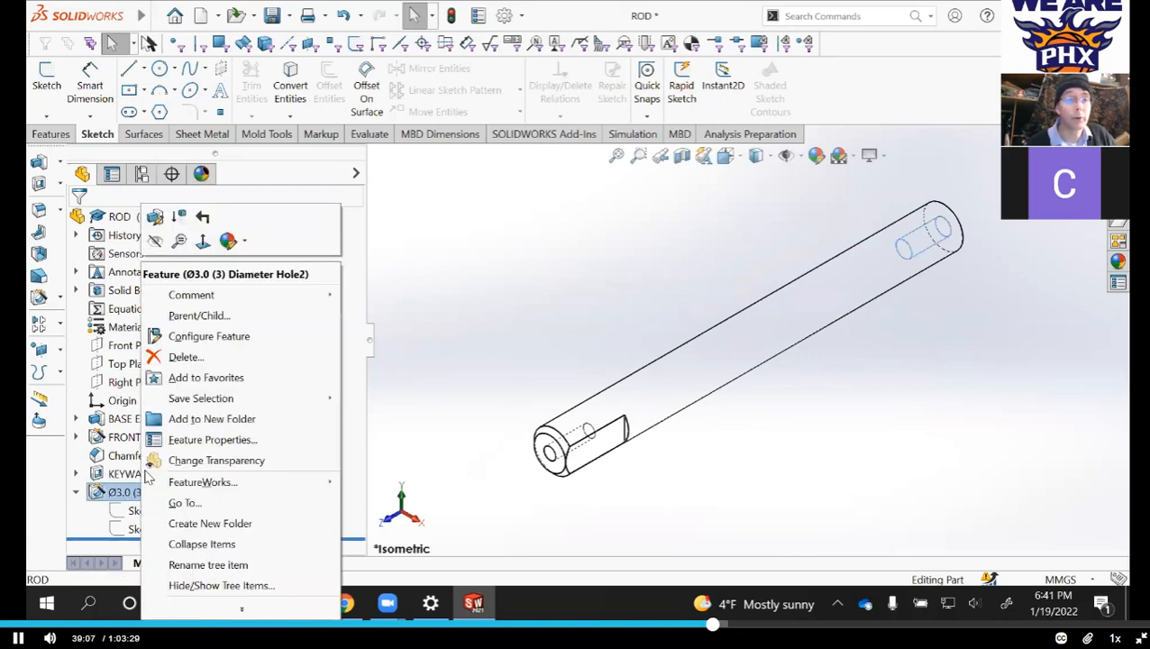
pyautogui.click(158, 219)
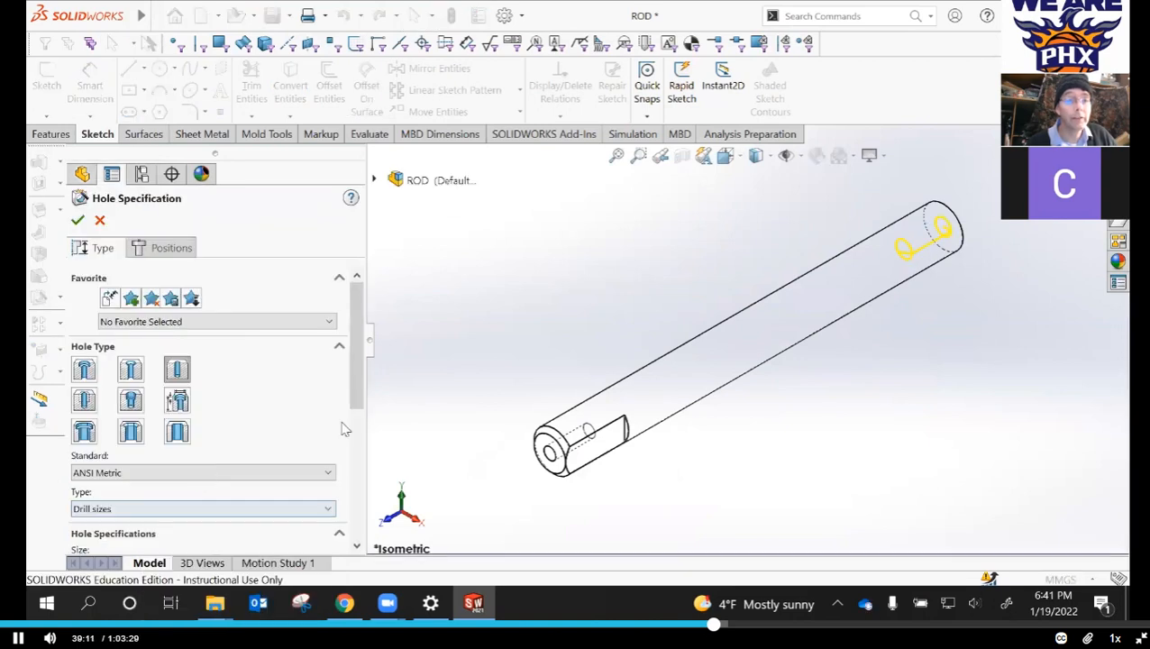
pyautogui.scroll(-2, 309, 379)
pyautogui.scroll(-2, 87, 440)
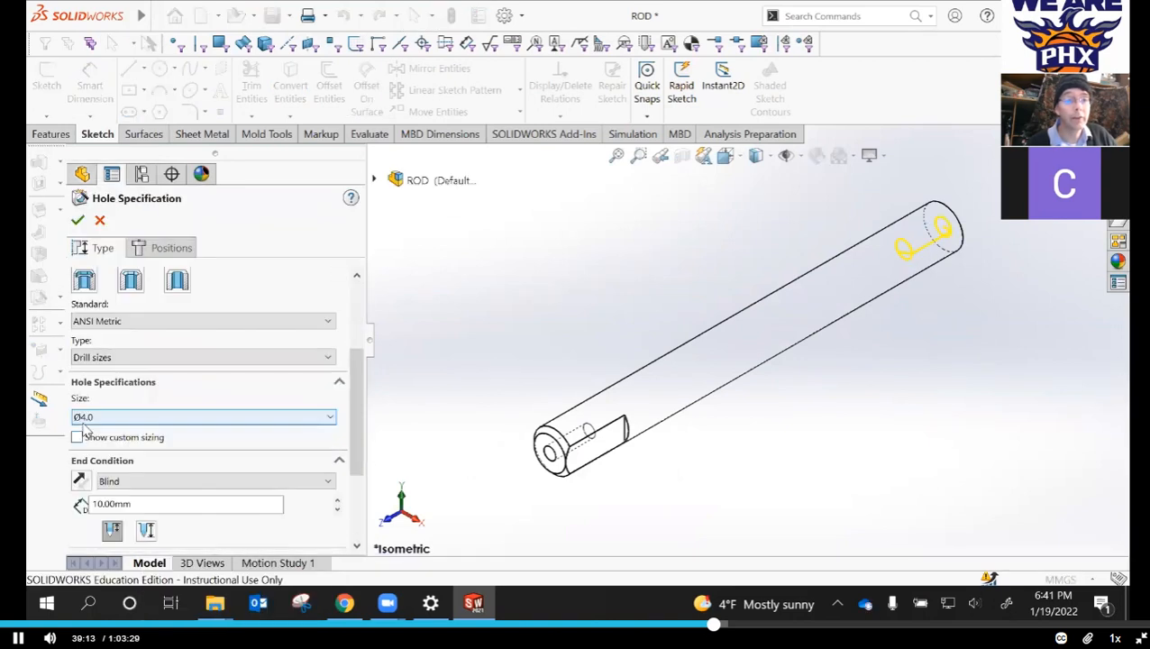
pyautogui.click(79, 221)
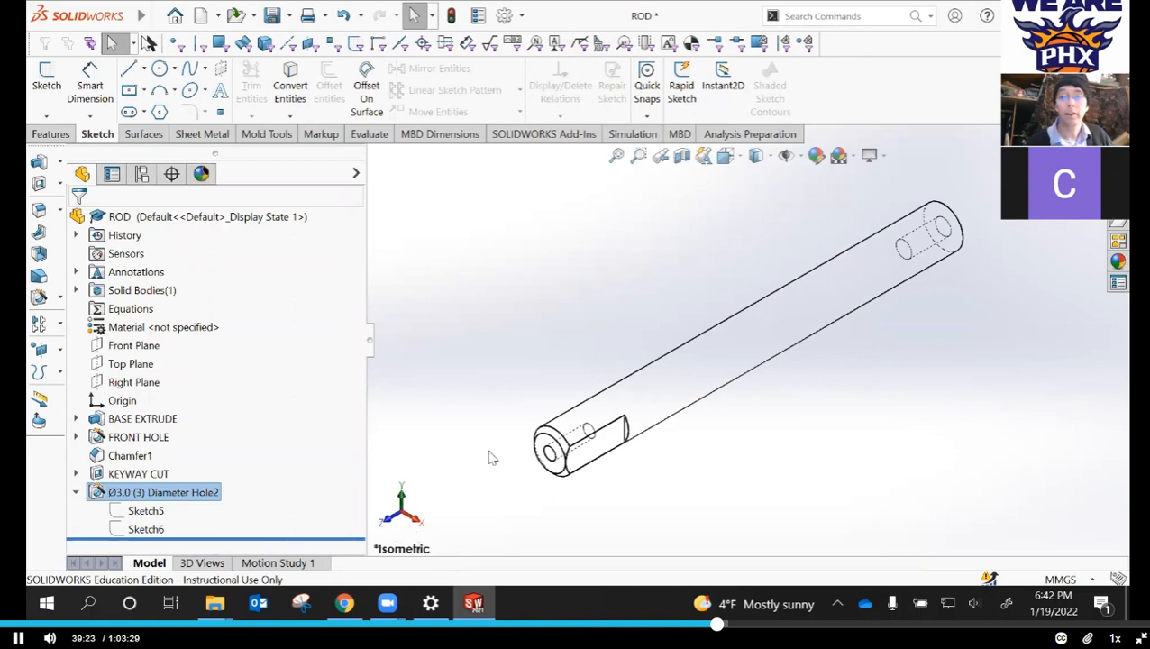
# - Return the rod to the shaded with edges display style and save the part
pyautogui.click(756, 157)
pyautogui.click(760, 182)
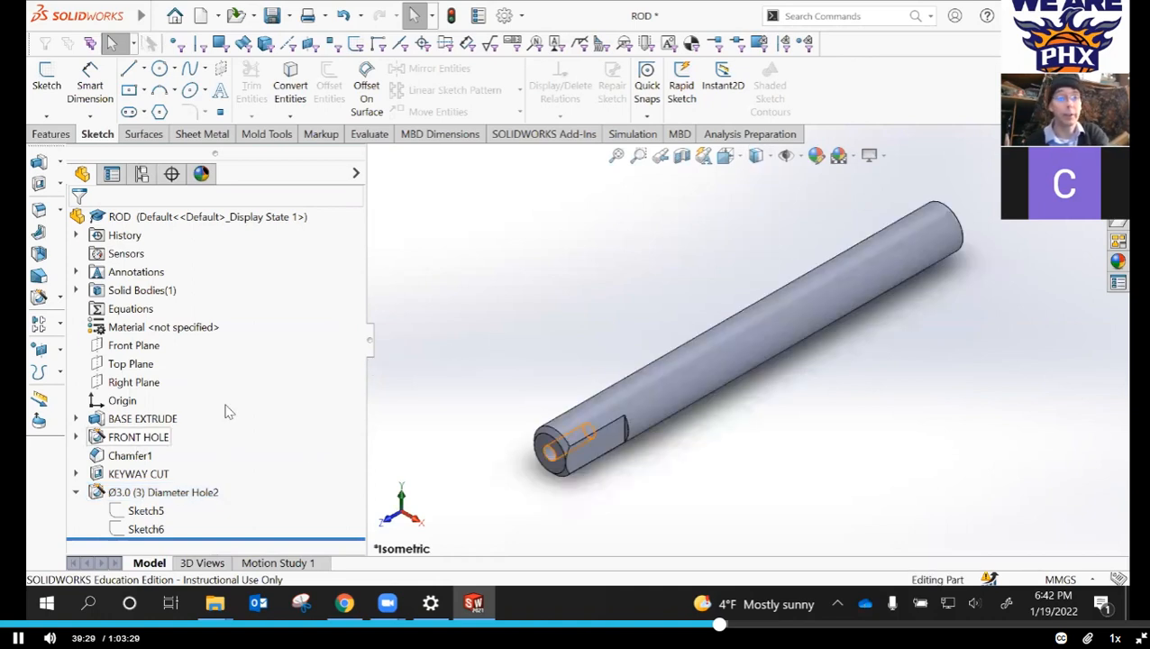
pyautogui.click(271, 15)
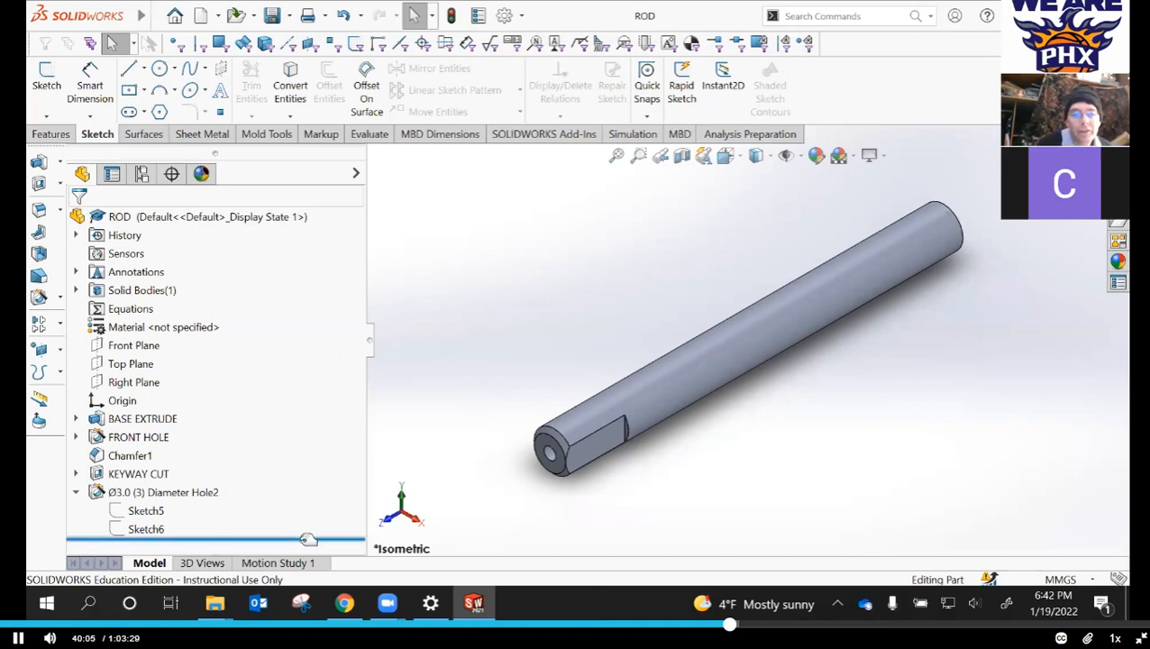
# - Roll the part's feature history back to directly after BASE EXTRUDE
pyautogui.click(306, 536)
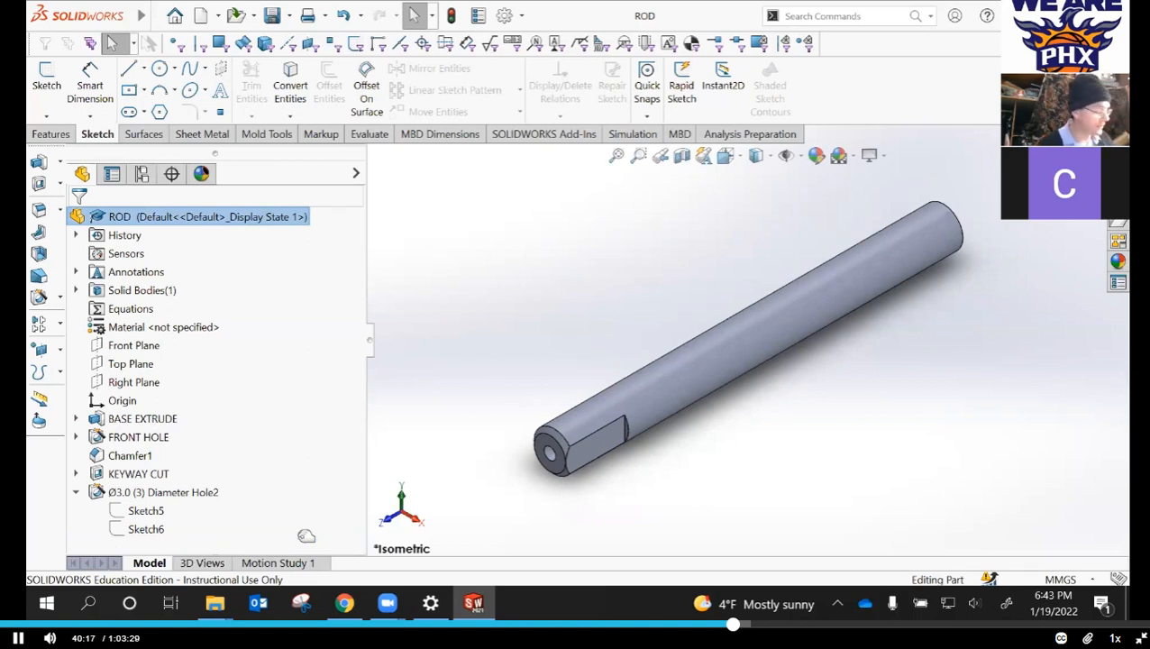
pyautogui.moveTo(306, 536); pyautogui.dragTo(302, 427)
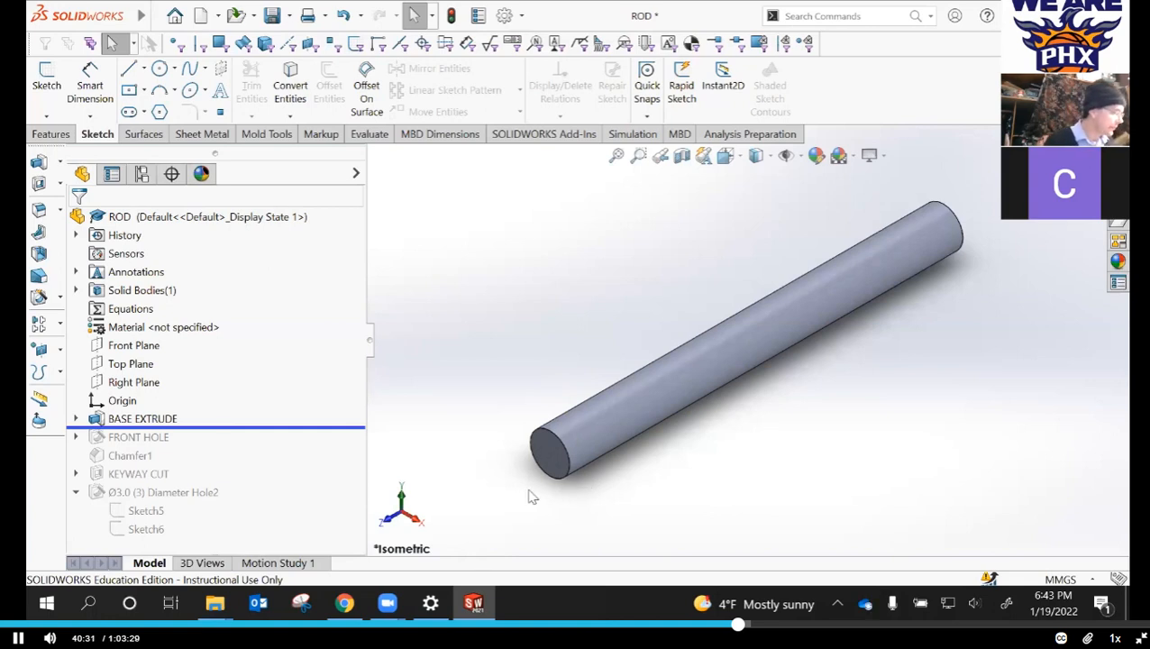
# - Sketch a circle about 5 mm in diameter on the rod's front end face, centred on the origin
pyautogui.click(732, 158)
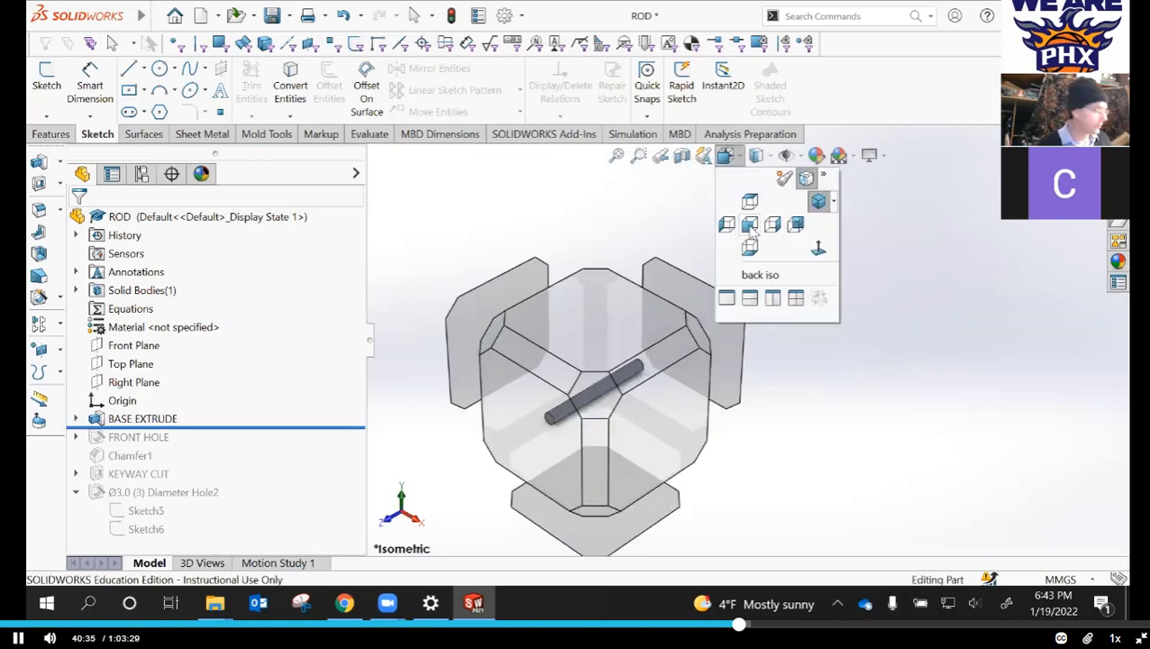
pyautogui.click(752, 229)
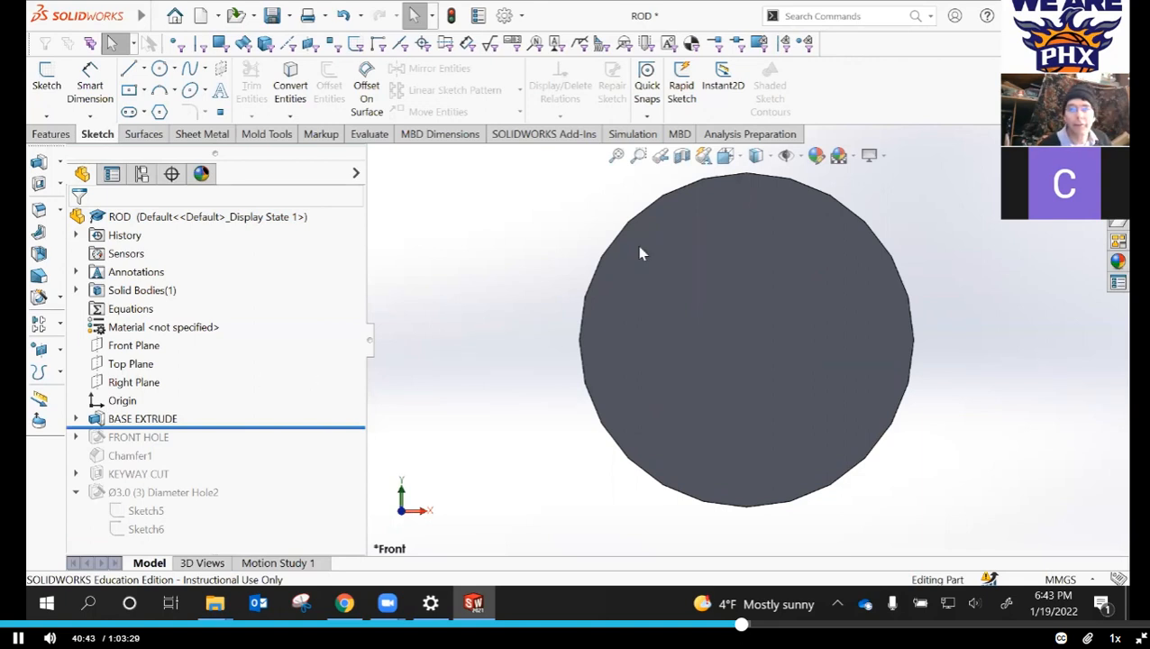
pyautogui.rightClick(681, 263)
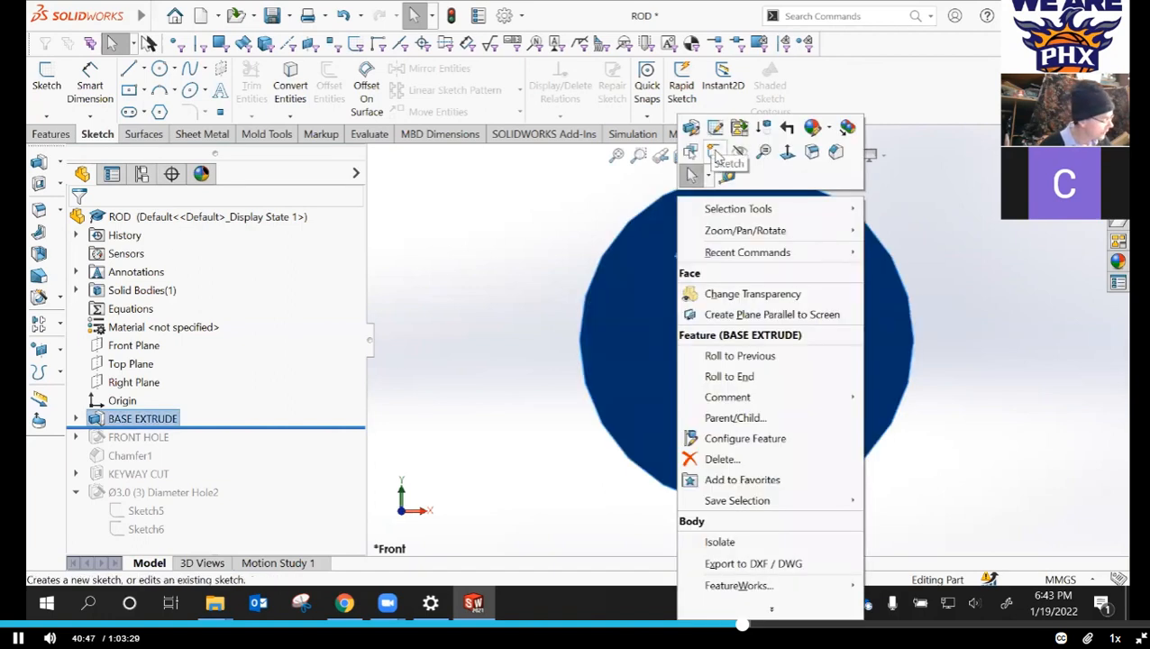
pyautogui.click(715, 153)
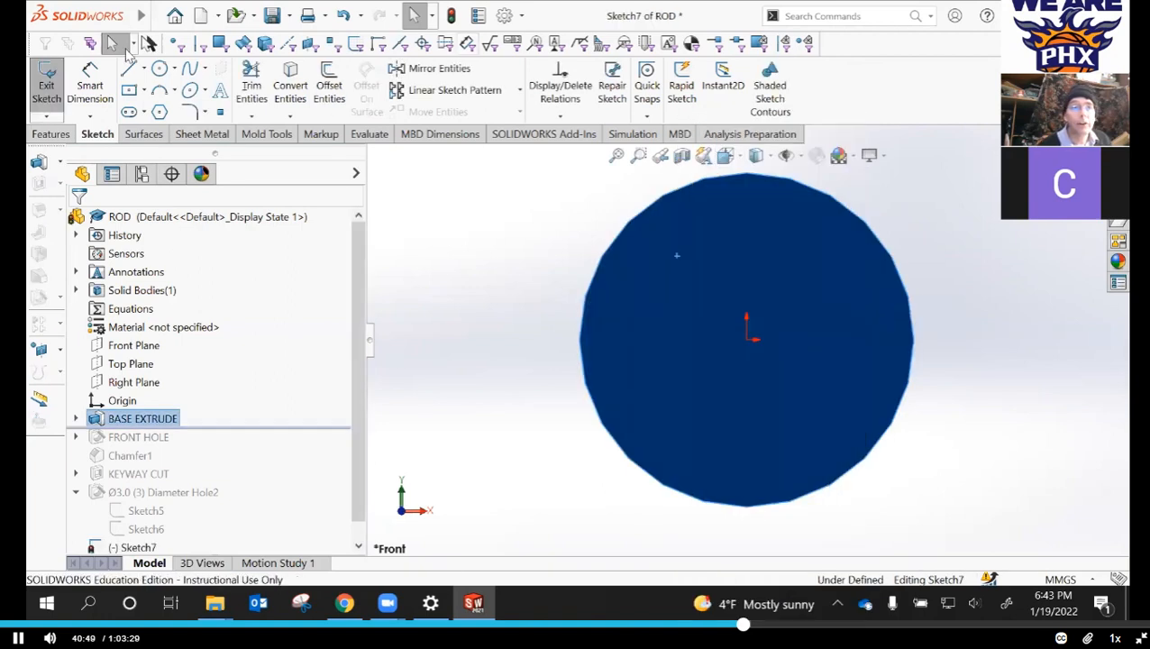
pyautogui.click(159, 69)
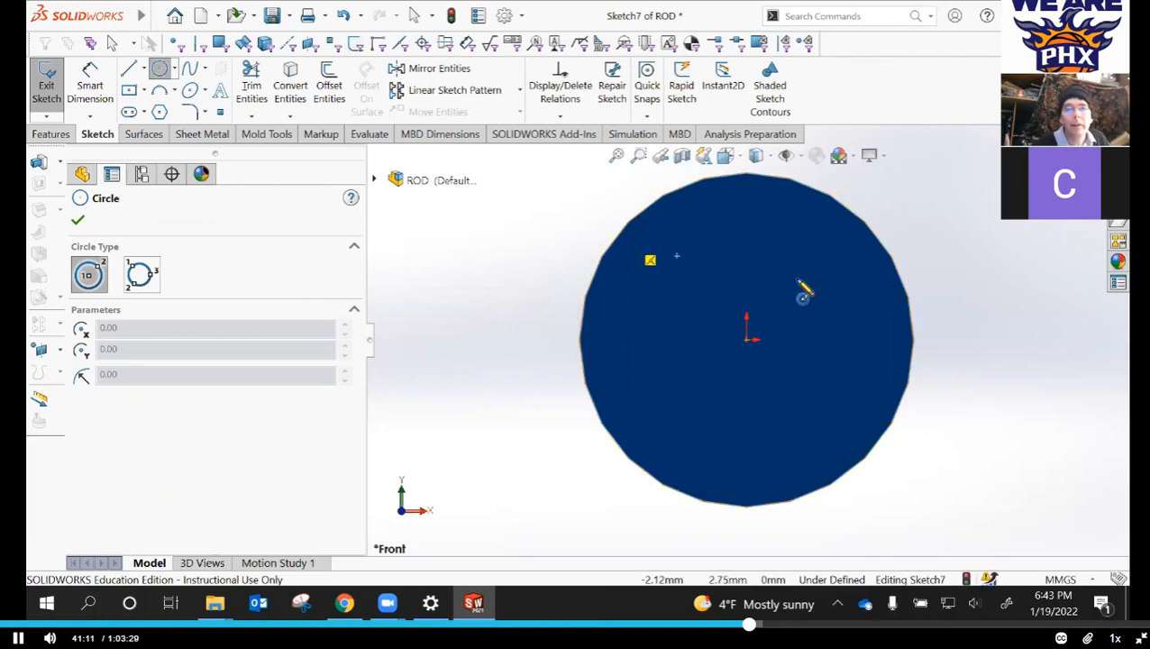
pyautogui.click(747, 339)
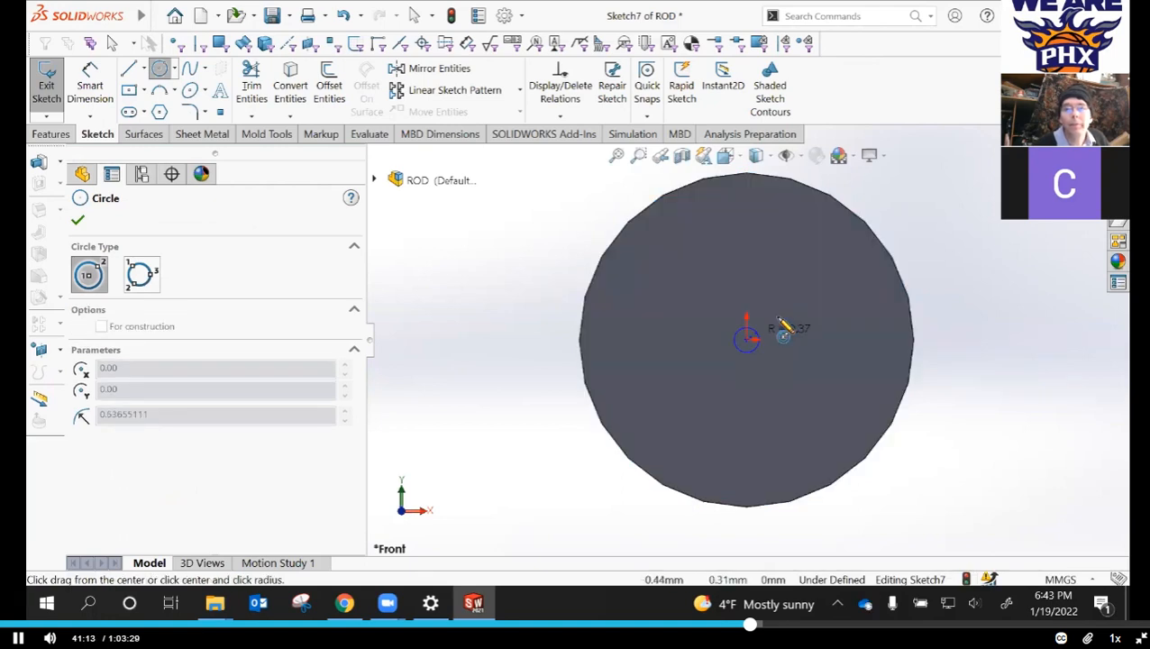
pyautogui.click(816, 292)
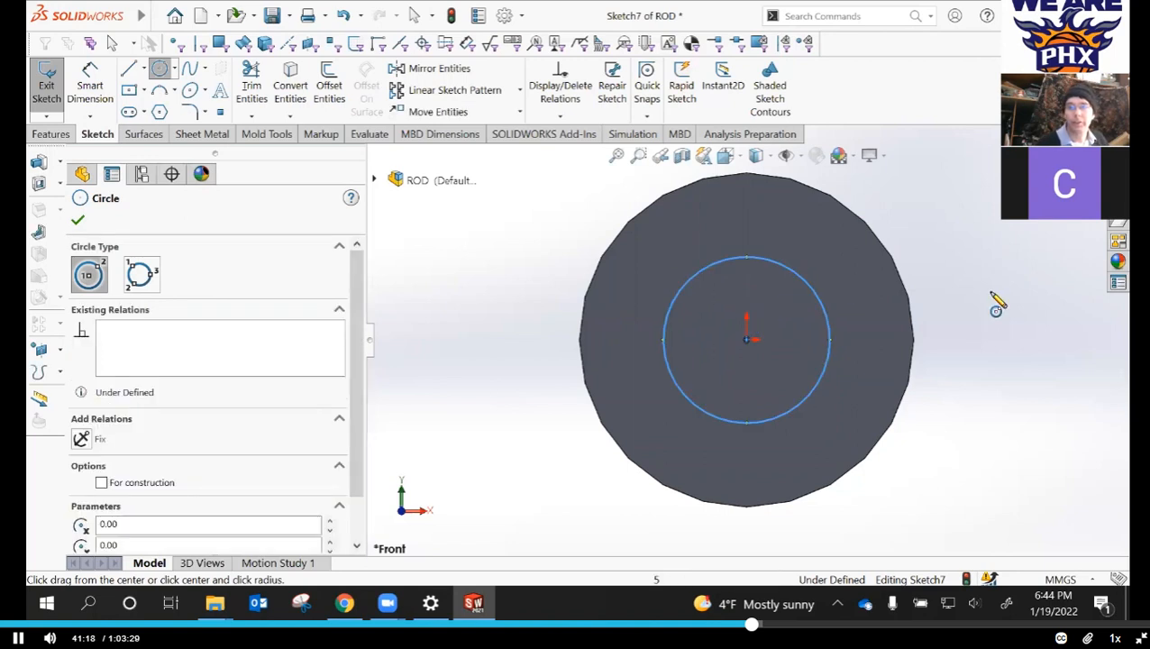
# - Dimension the sketched circle's diameter to 7 mm
pyautogui.click(89, 83)
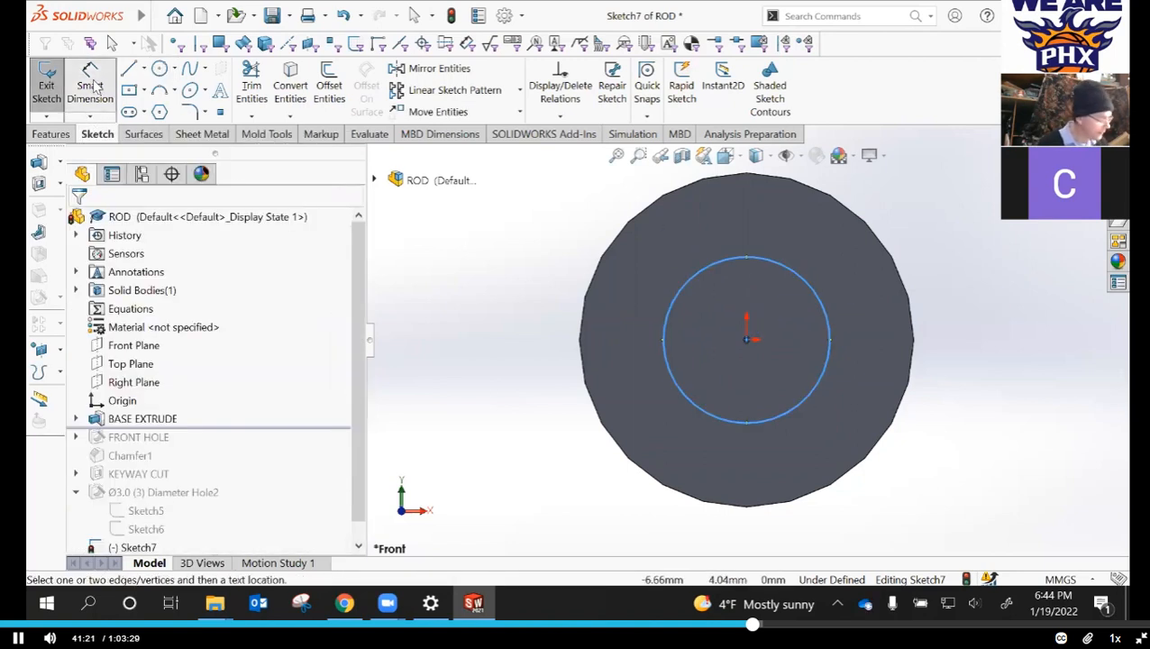
pyautogui.click(800, 281)
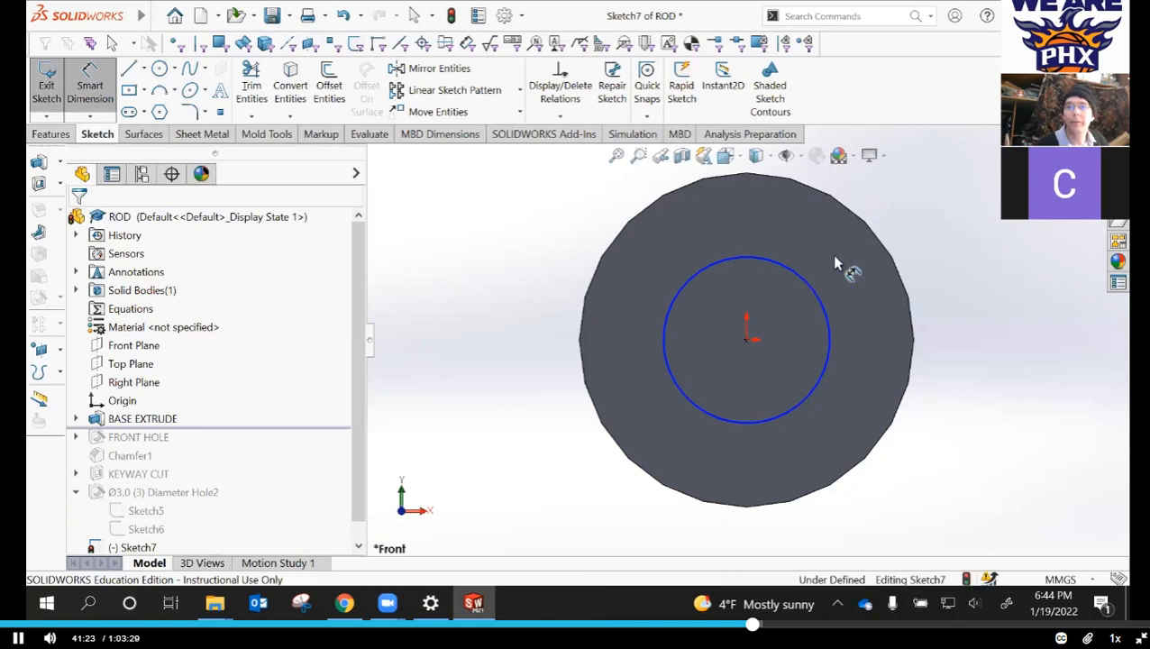
pyautogui.click(958, 218)
pyautogui.write('7')
pyautogui.press('Return')
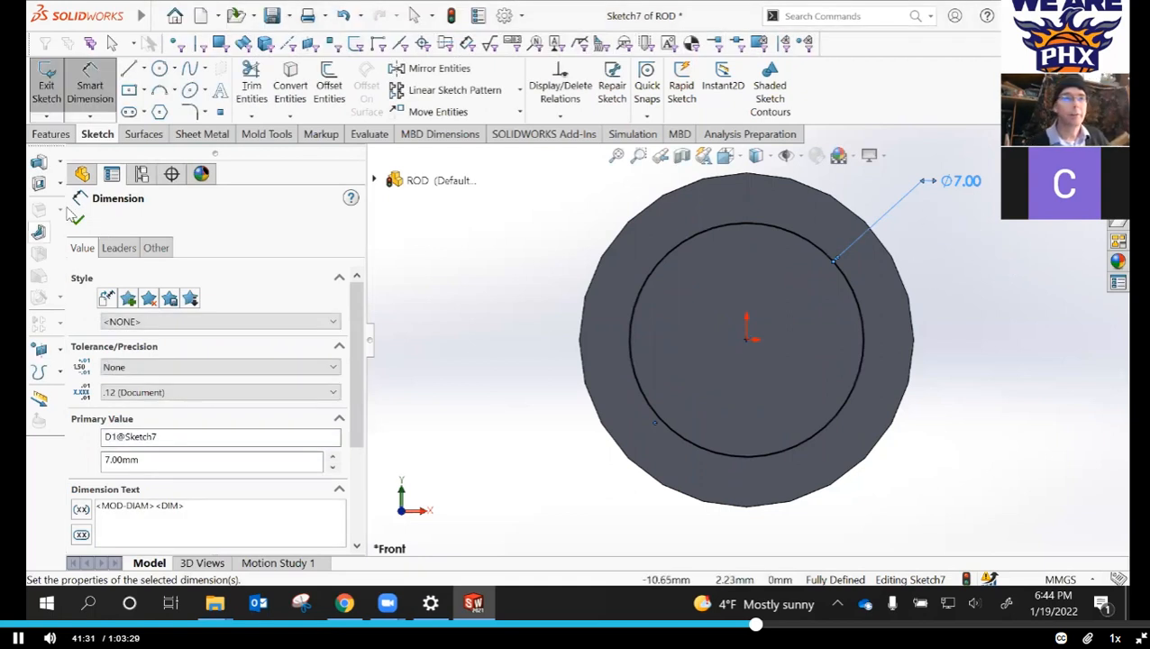
pyautogui.press('Escape')
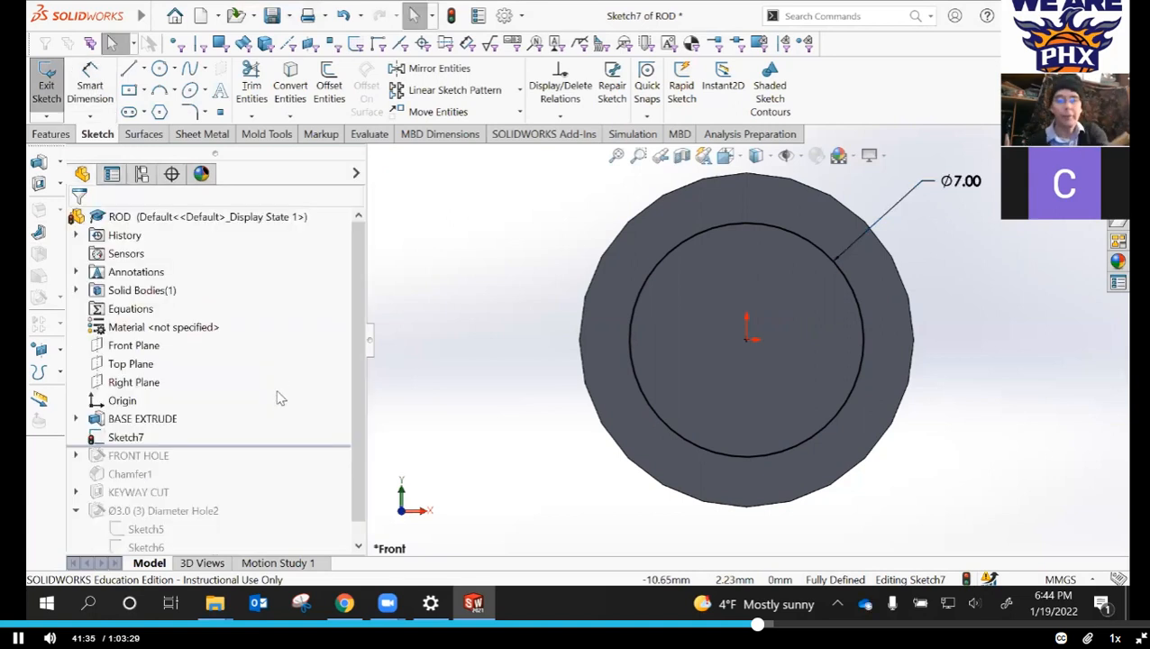
# - Cut-extrude the material outside the circle with Flip side to cut, using a blind depth of 15 mm
pyautogui.press('f')
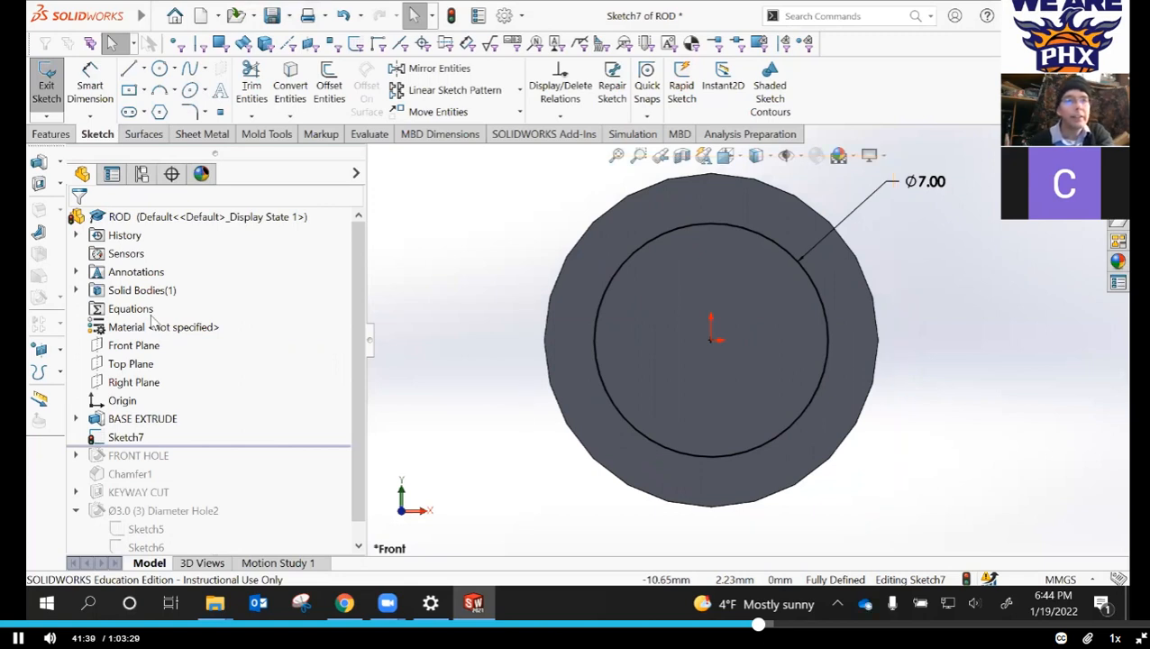
pyautogui.click(47, 136)
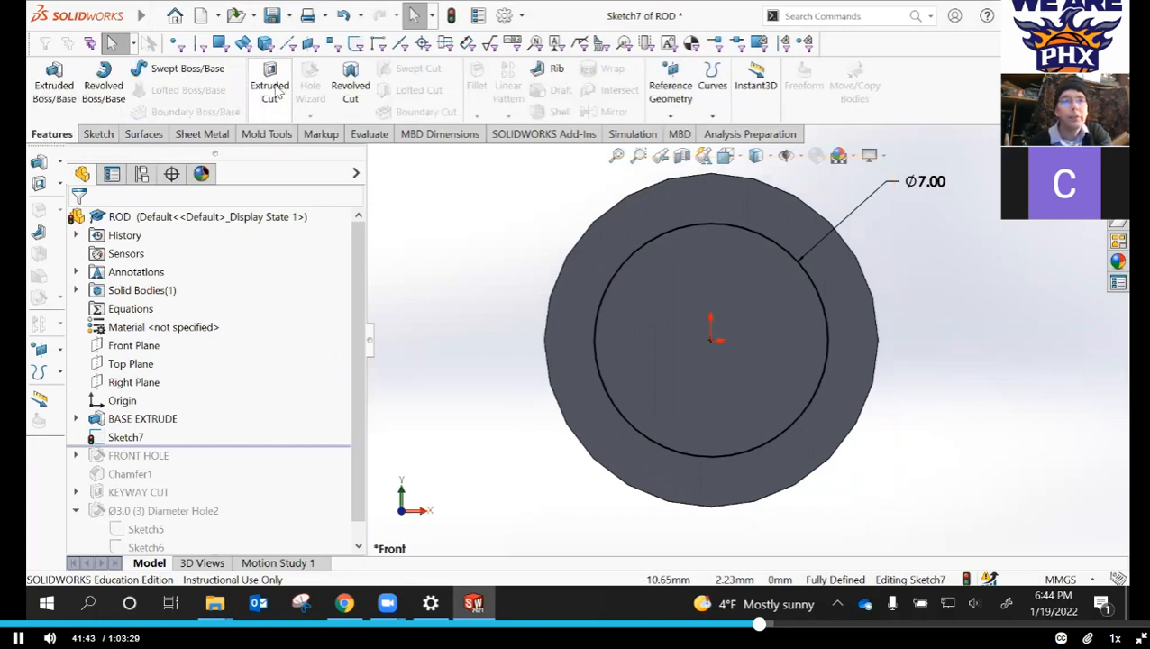
pyautogui.click(268, 85)
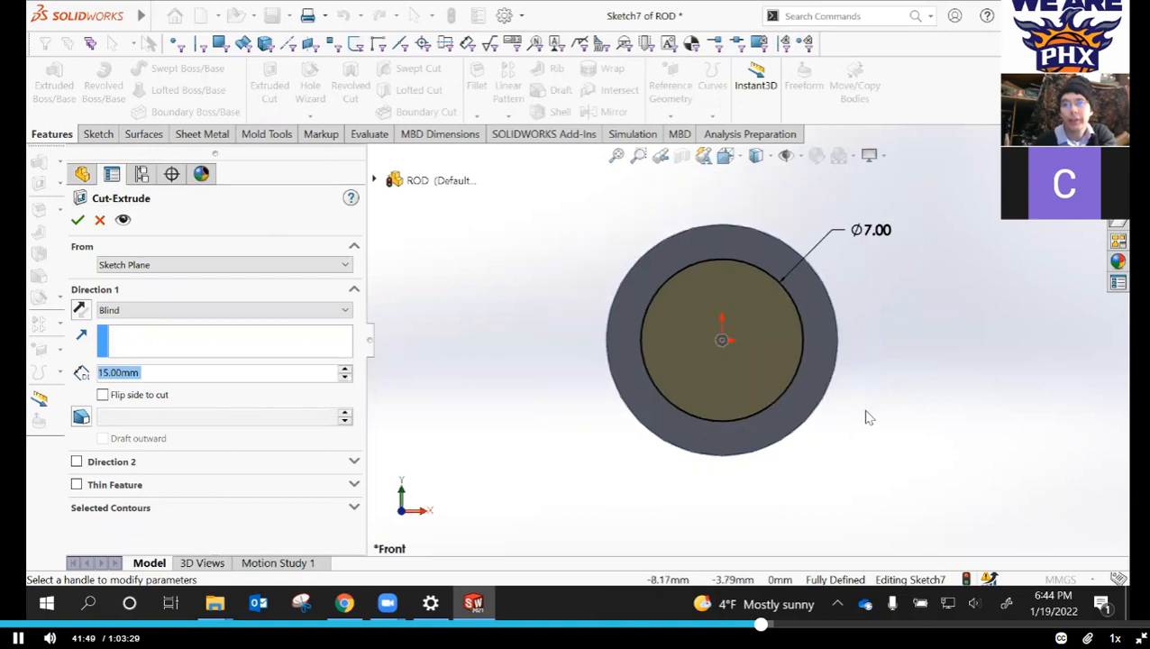
pyautogui.moveTo(899, 409); pyautogui.dragTo(883, 423, button='middle')
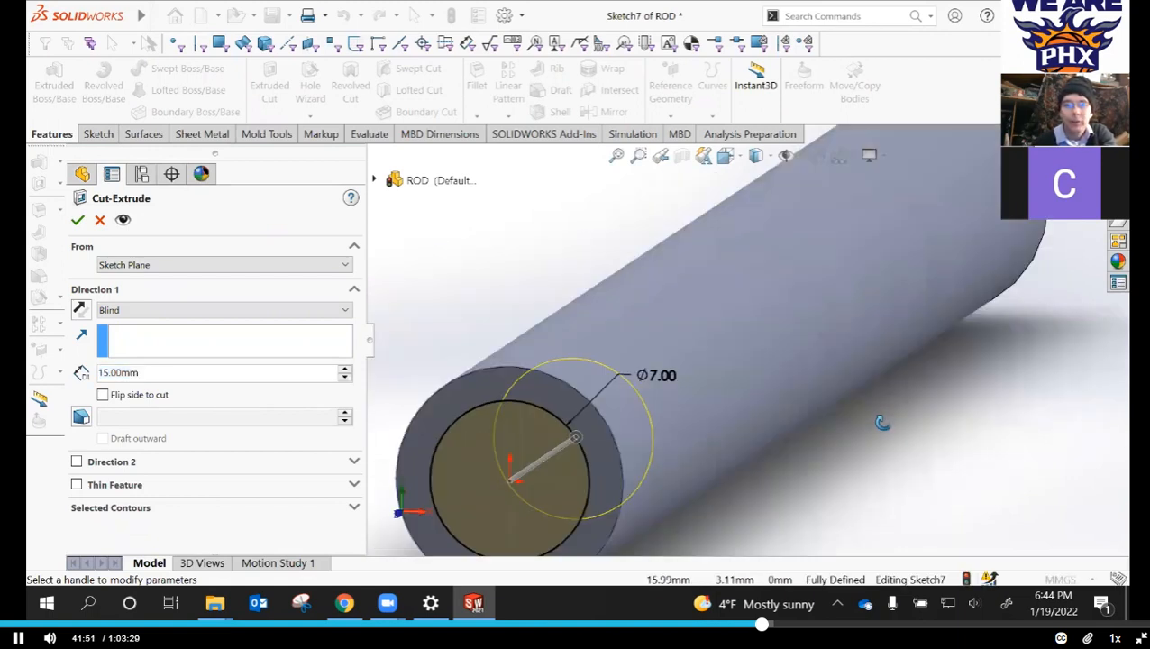
pyautogui.scroll(4, 890, 419)
pyautogui.scroll(1, 658, 399)
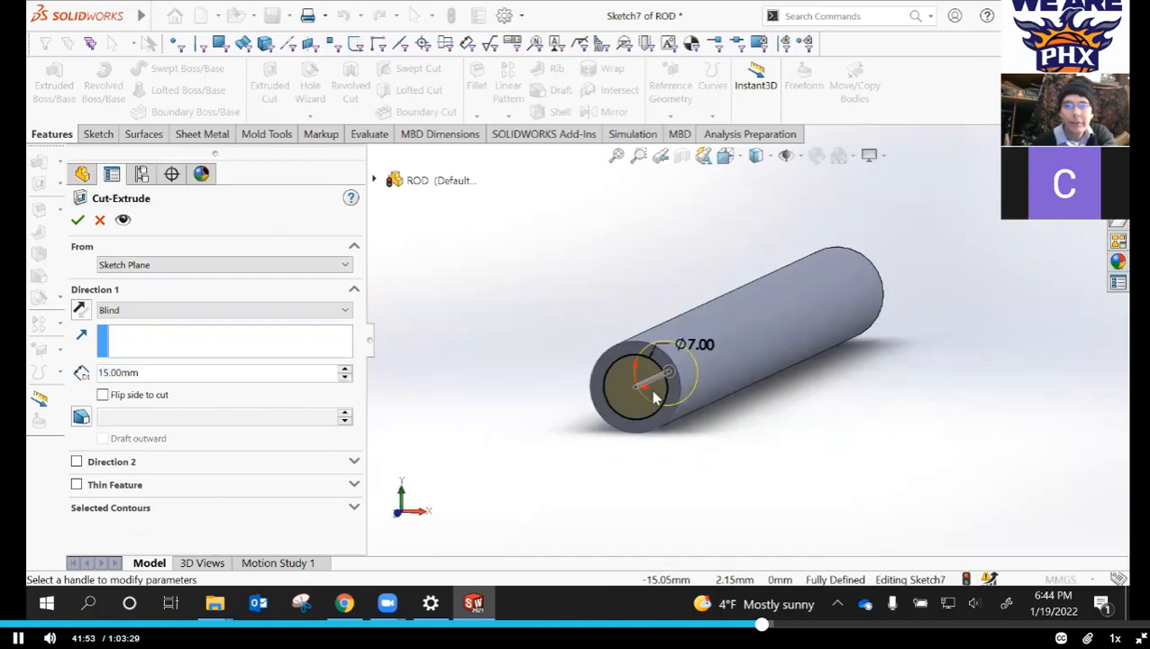
pyautogui.scroll(-1, 658, 384)
pyautogui.scroll(-3, 657, 372)
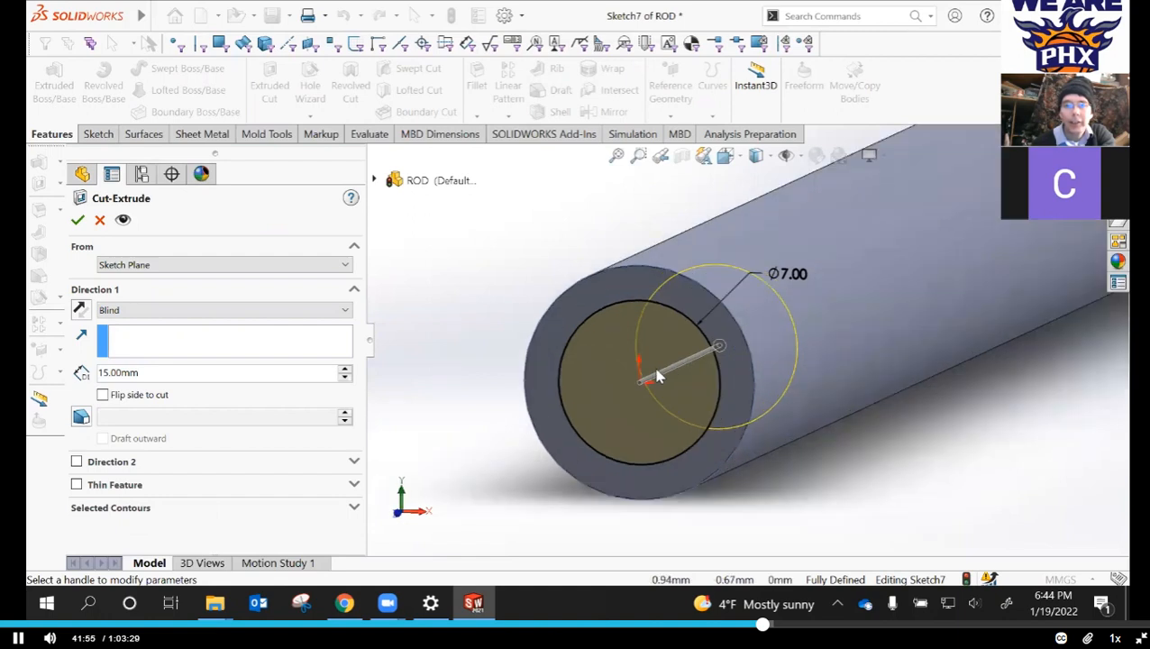
pyautogui.scroll(-1, 637, 373)
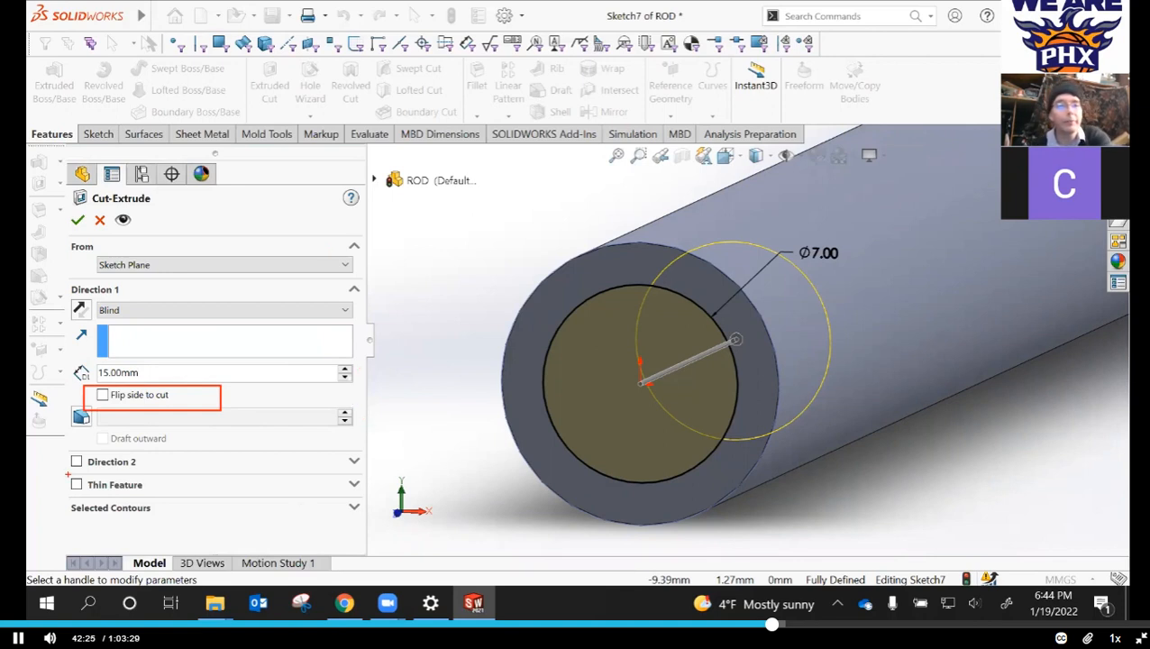
pyautogui.click(103, 396)
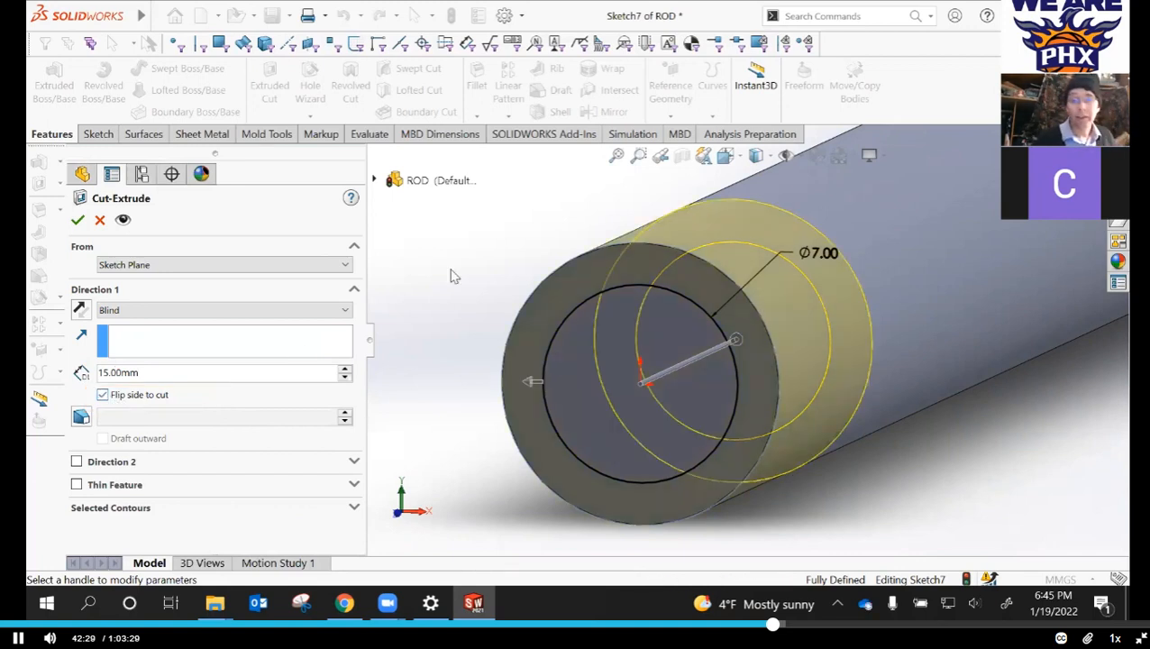
pyautogui.moveTo(483, 242); pyautogui.dragTo(457, 259, button='middle')
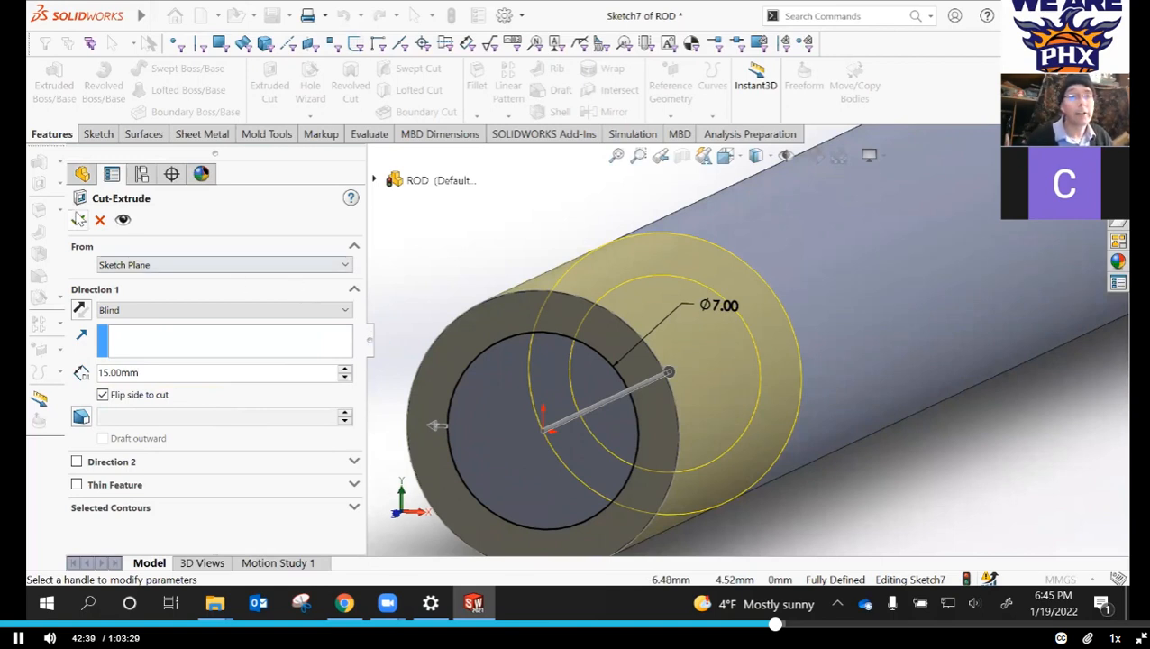
pyautogui.click(78, 224)
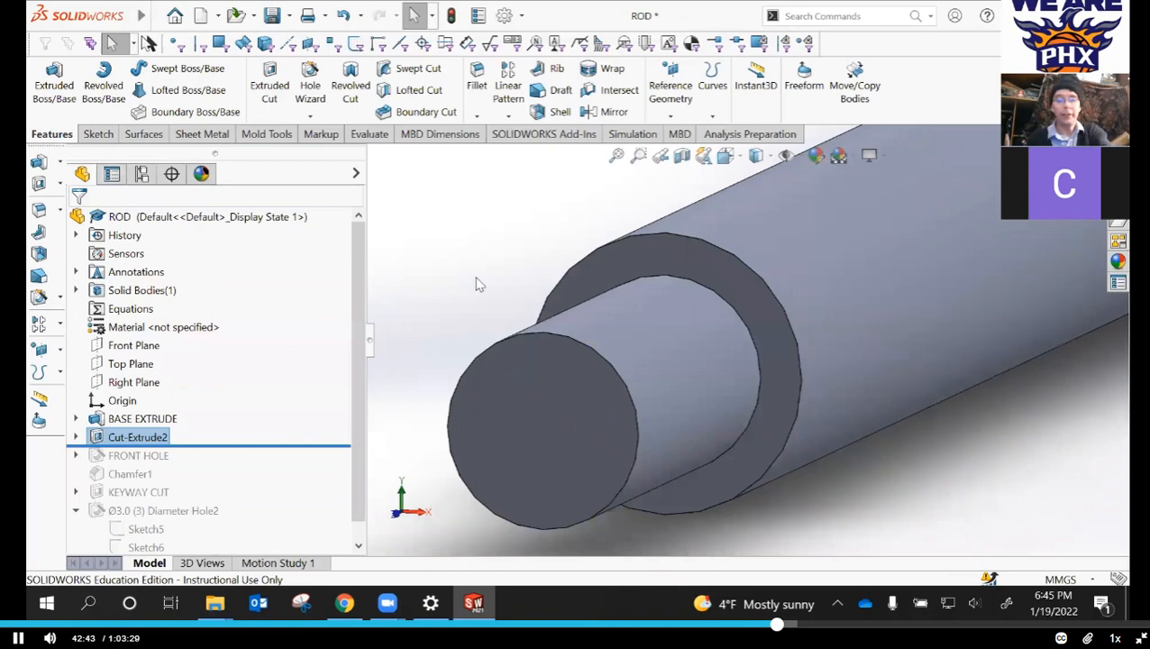
# - Rename the new extruded cut as Front Cut and save the part
pyautogui.press('space')
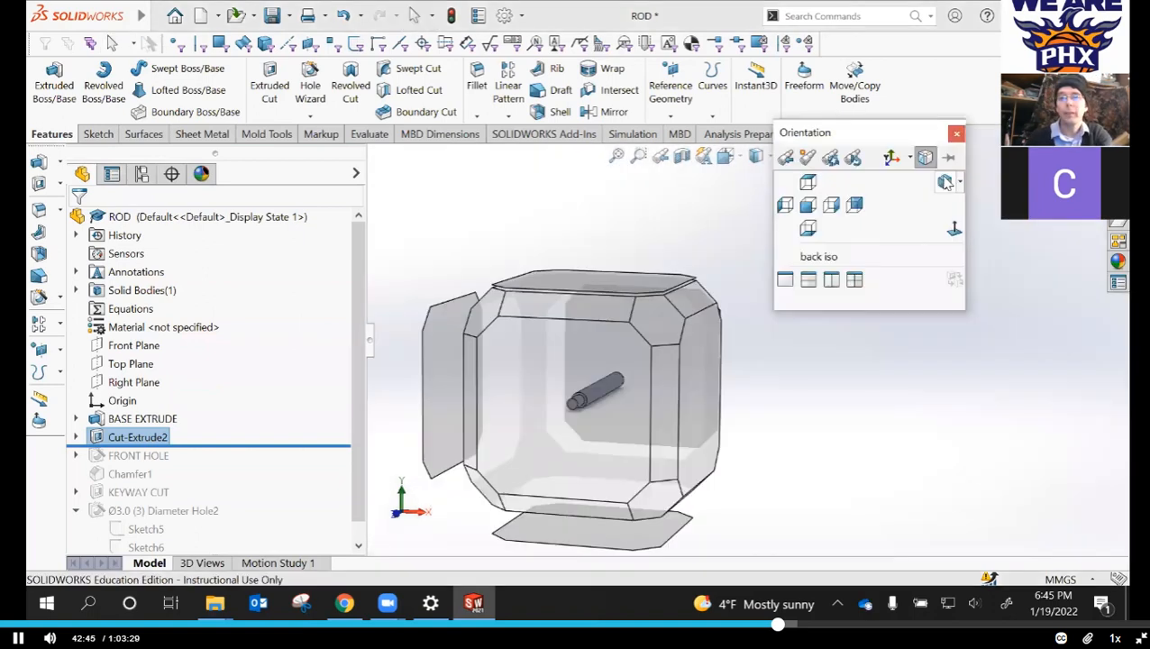
pyautogui.click(942, 182)
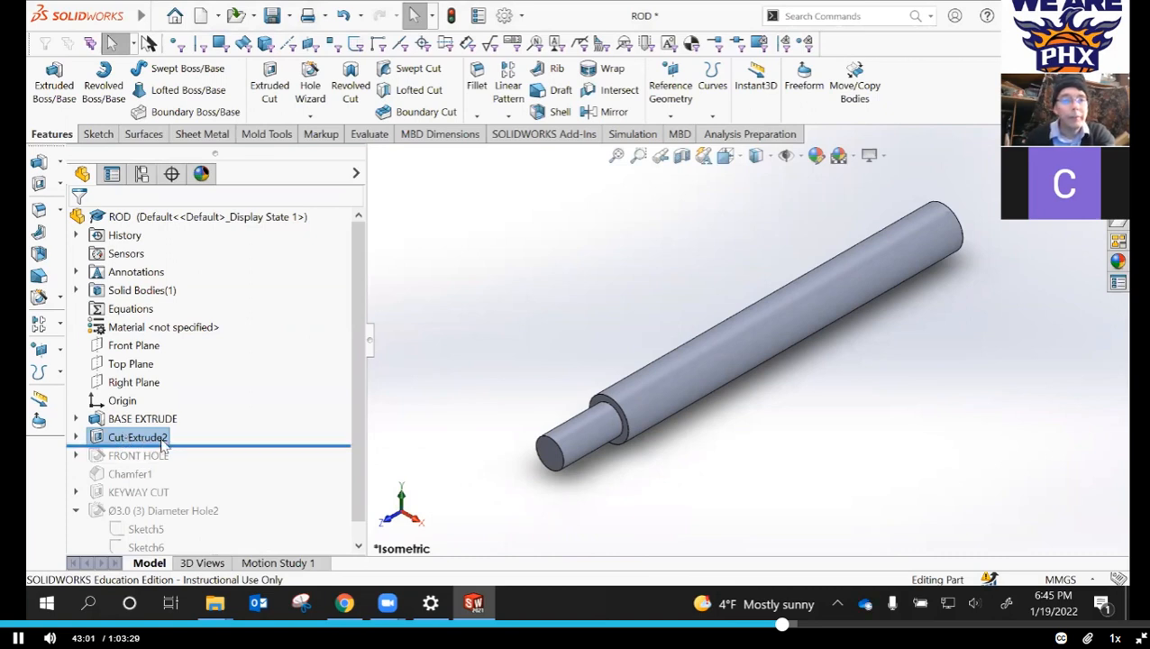
pyautogui.click(131, 437)
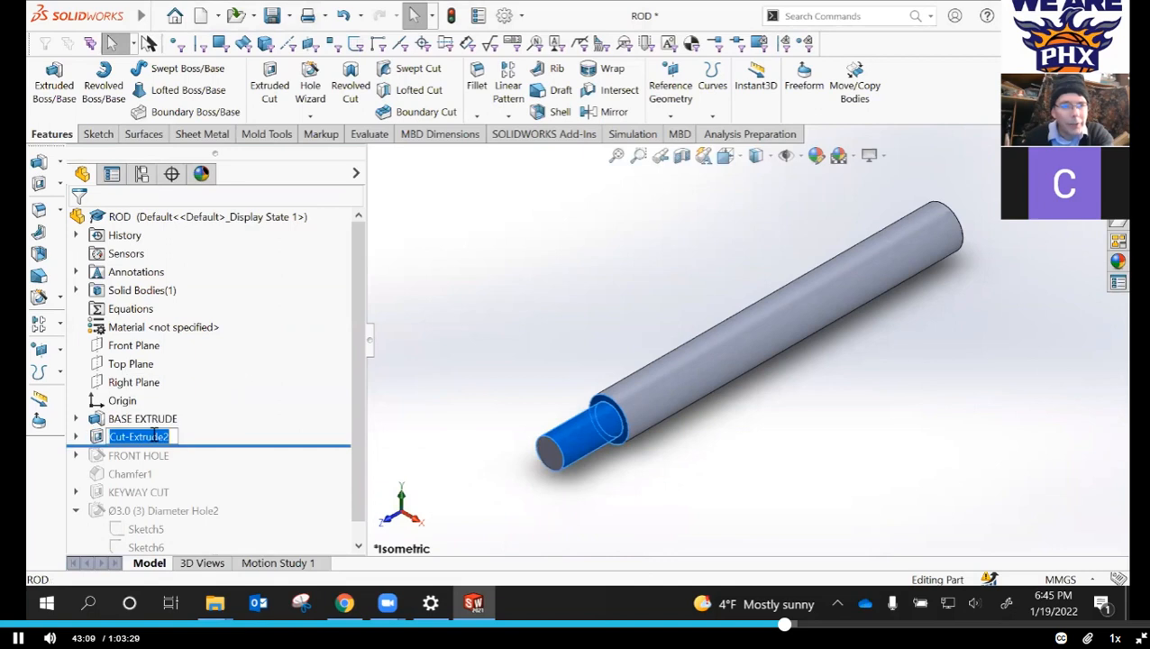
pyautogui.click(497, 267)
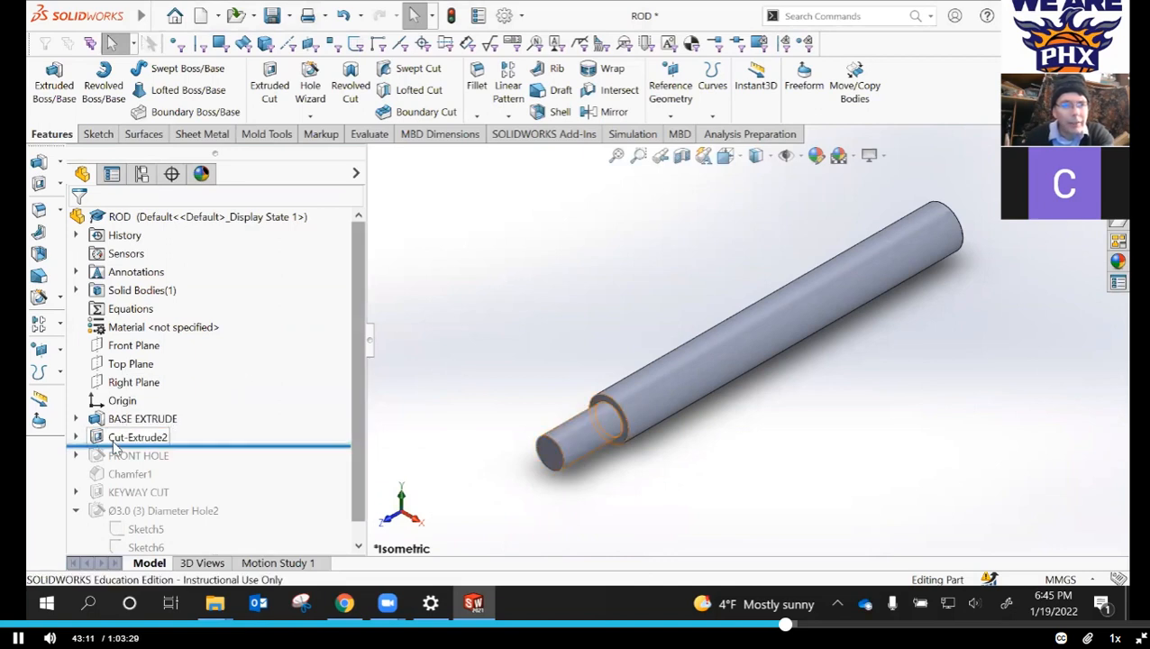
pyautogui.click(125, 438)
pyautogui.click(124, 438)
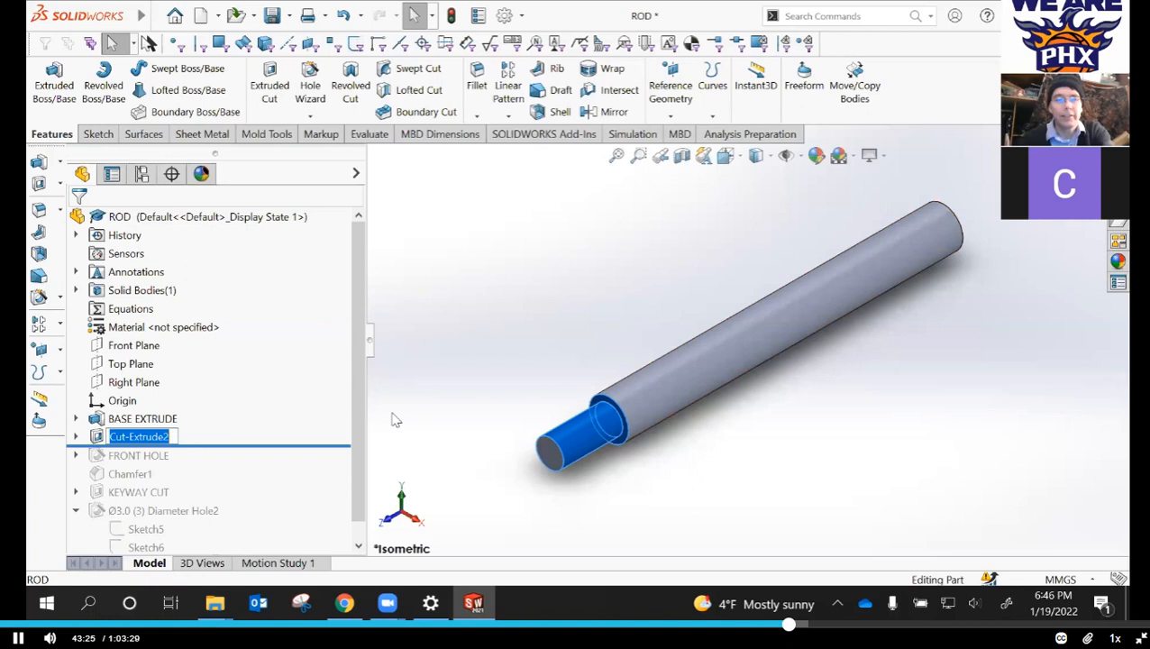
pyautogui.write('F')
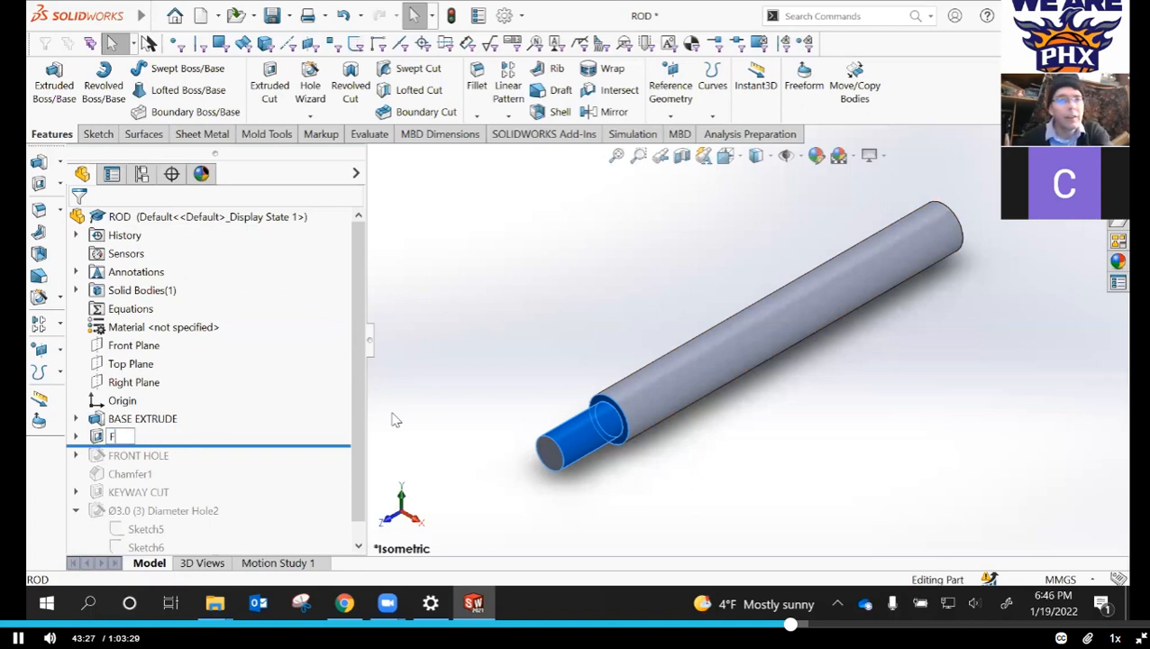
pyautogui.write('ront')
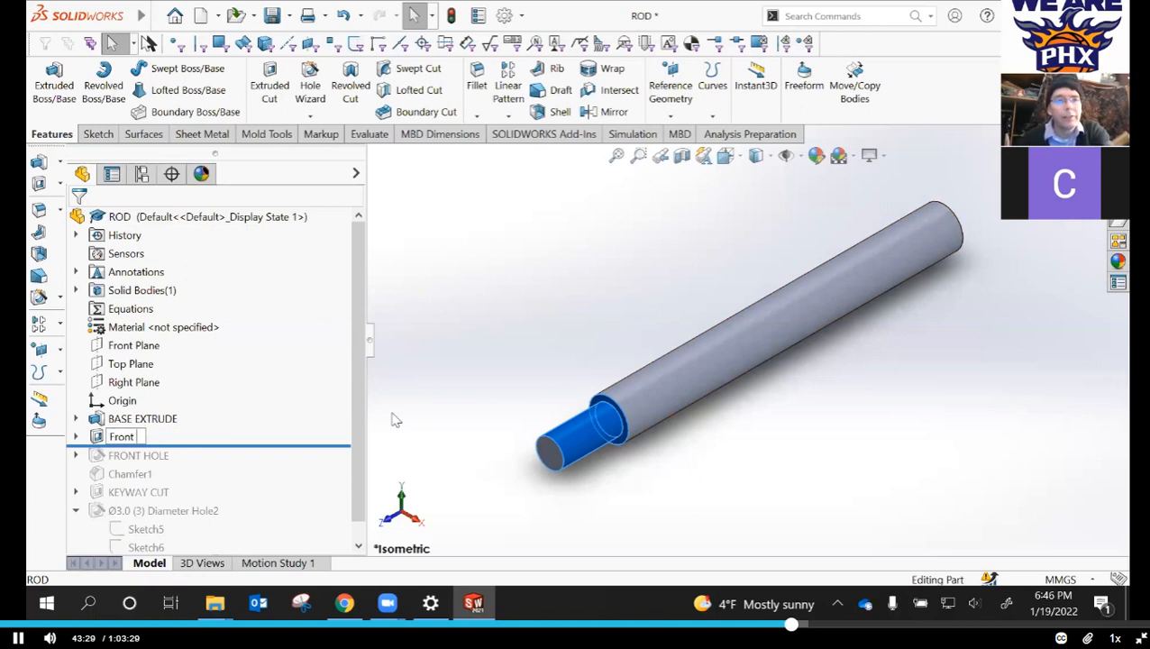
pyautogui.write(' Cut')
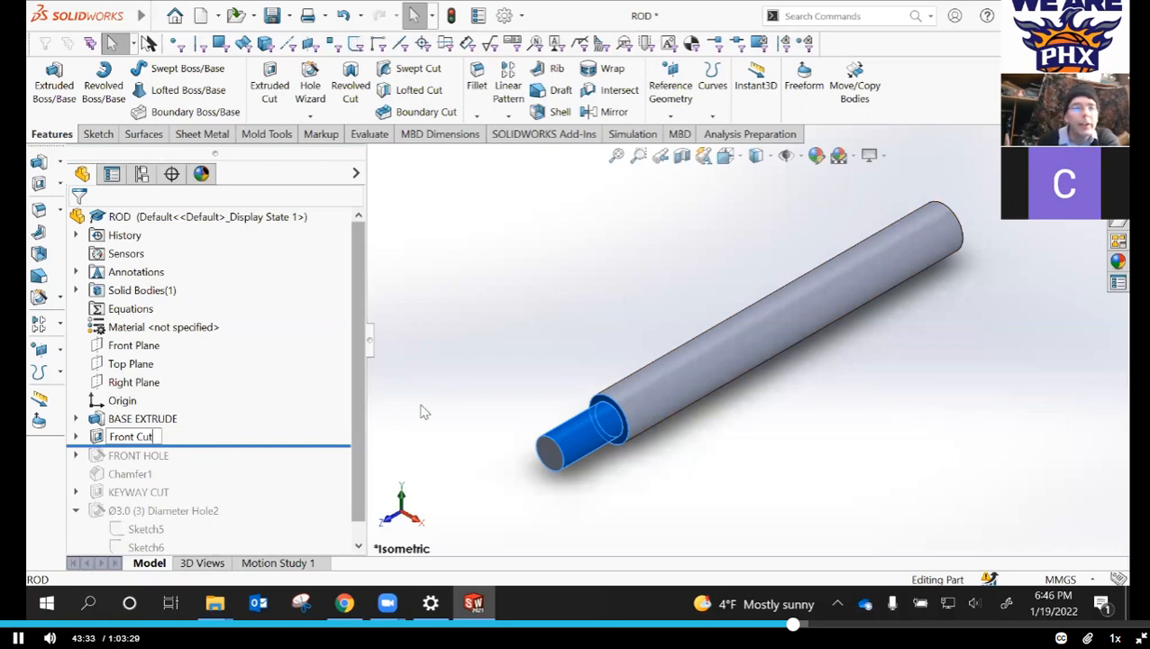
pyautogui.press('Return')
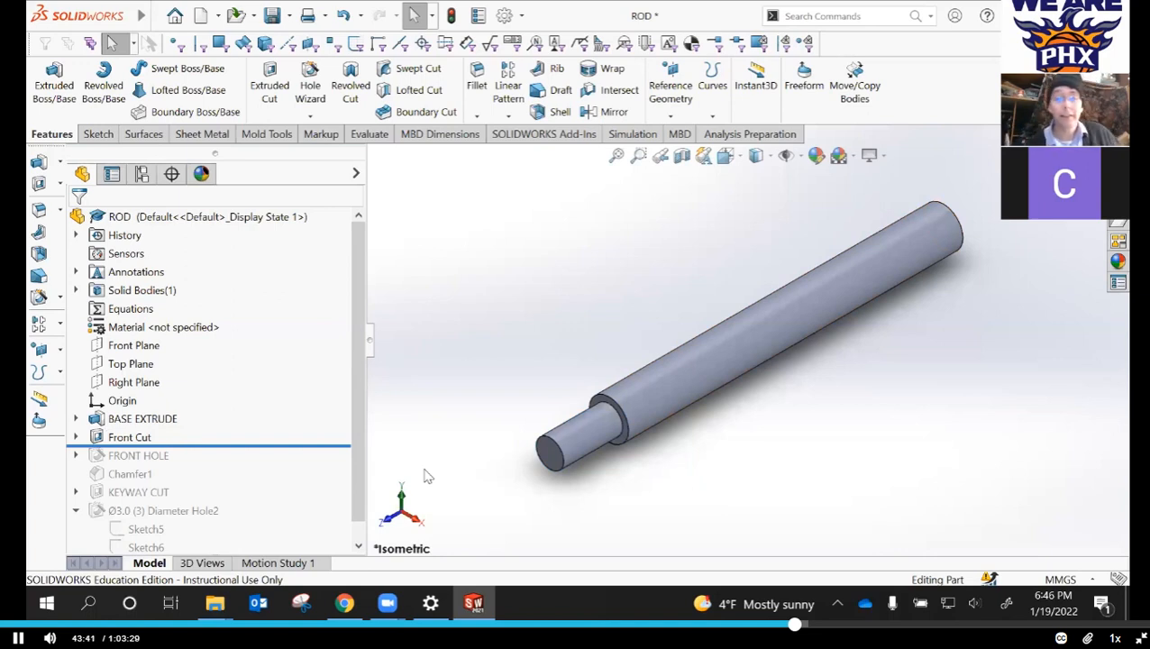
pyautogui.click(274, 17)
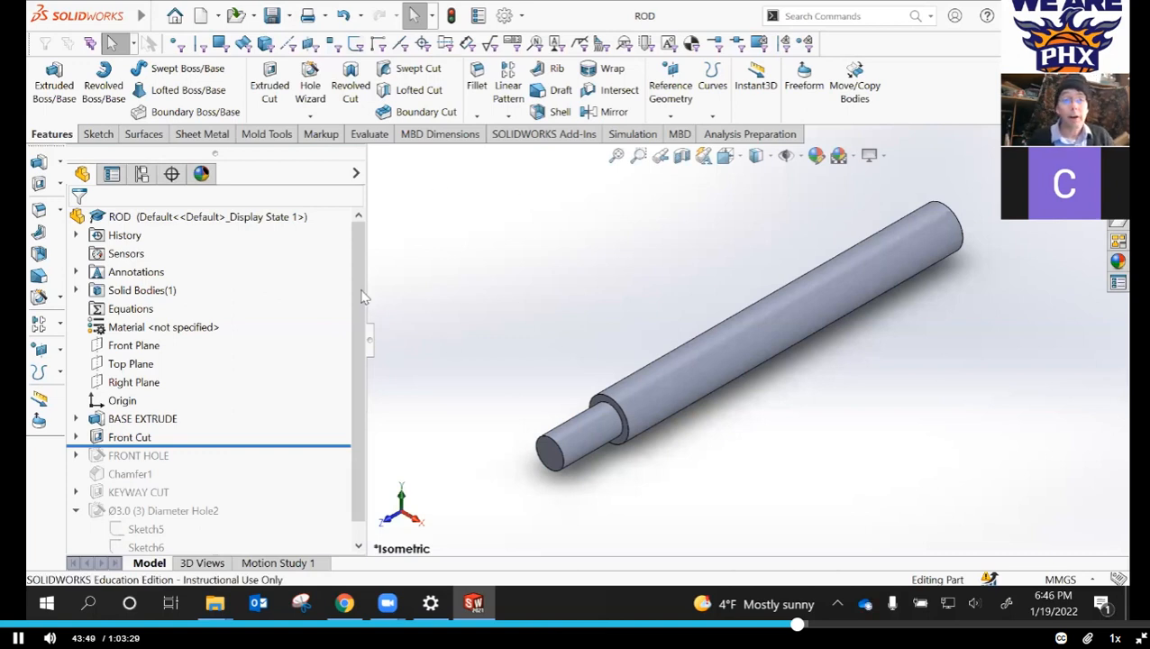
# - Roll the feature history forward to directly after Chamfer1 and open the What's Wrong report for that chamfer
pyautogui.scroll(-1, 361, 360)
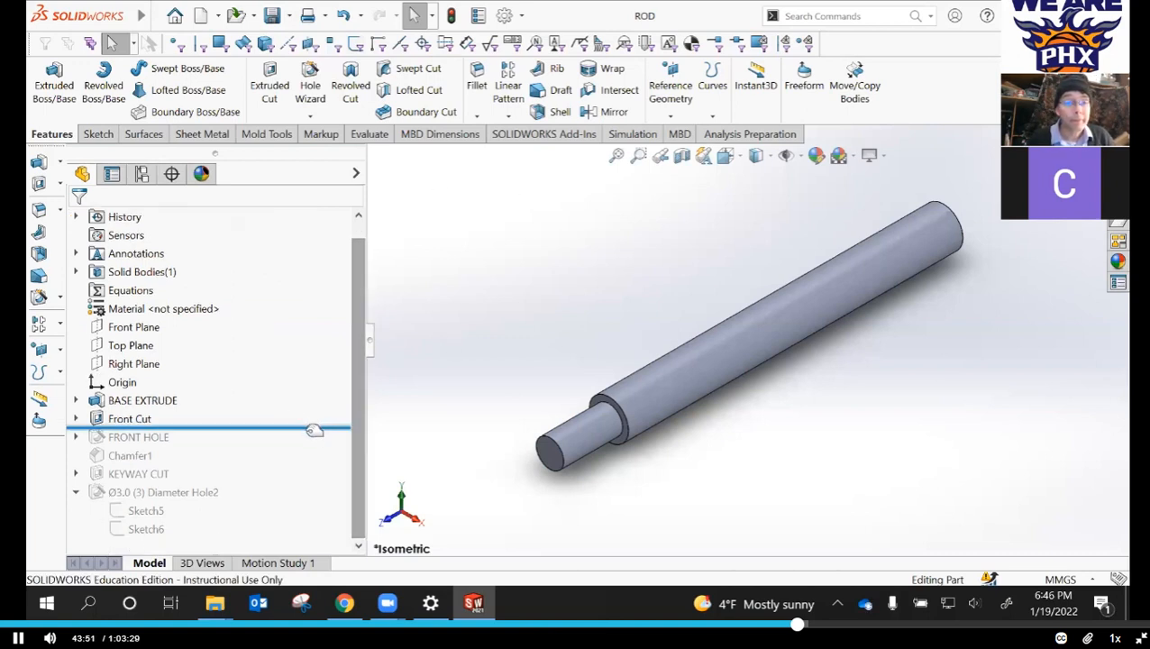
pyautogui.moveTo(300, 473)
pyautogui.mouseDown()
pyautogui.moveTo(279, 550)
pyautogui.moveTo(256, 436)
pyautogui.moveTo(257, 464)
pyautogui.mouseUp()
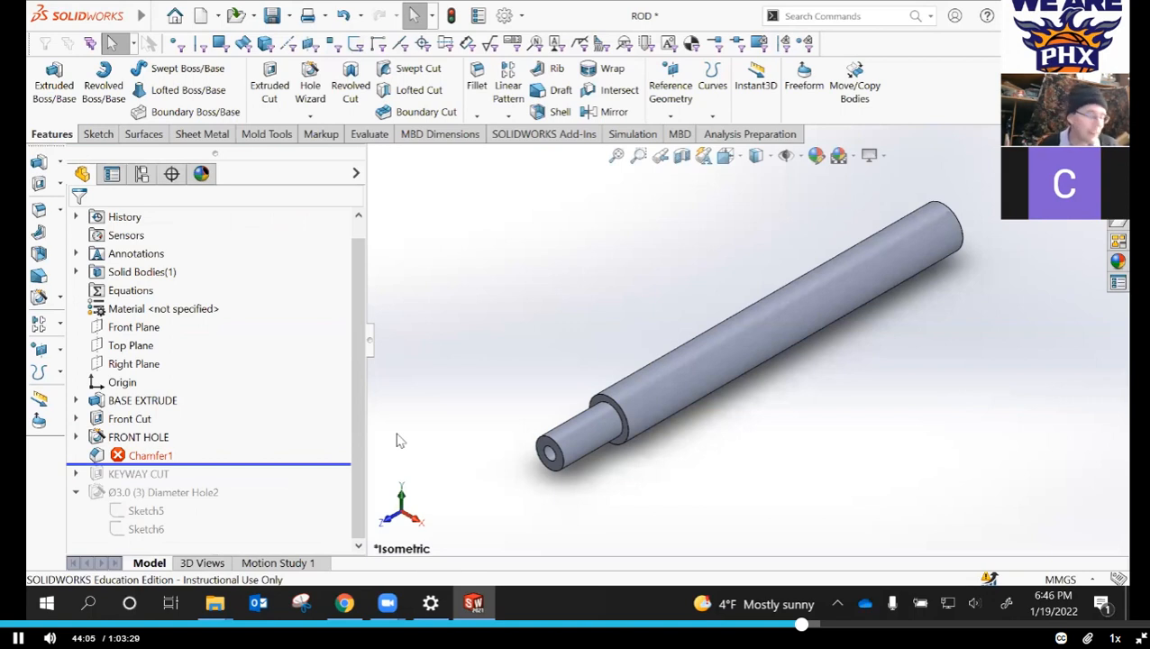
pyautogui.rightClick(137, 463)
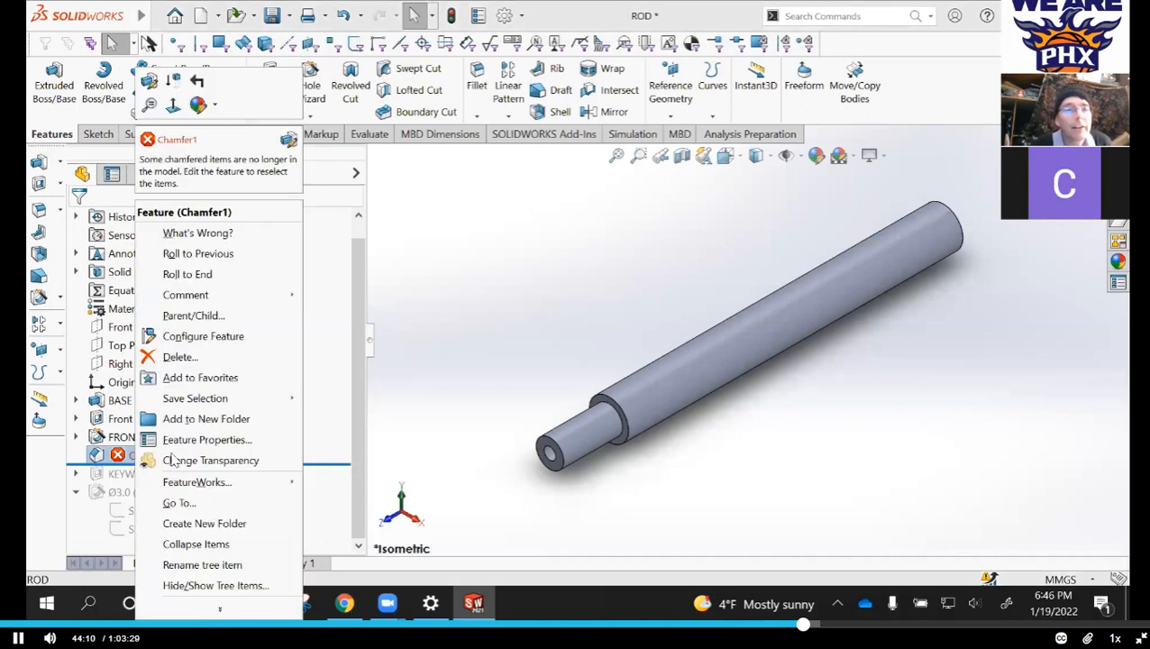
pyautogui.click(187, 235)
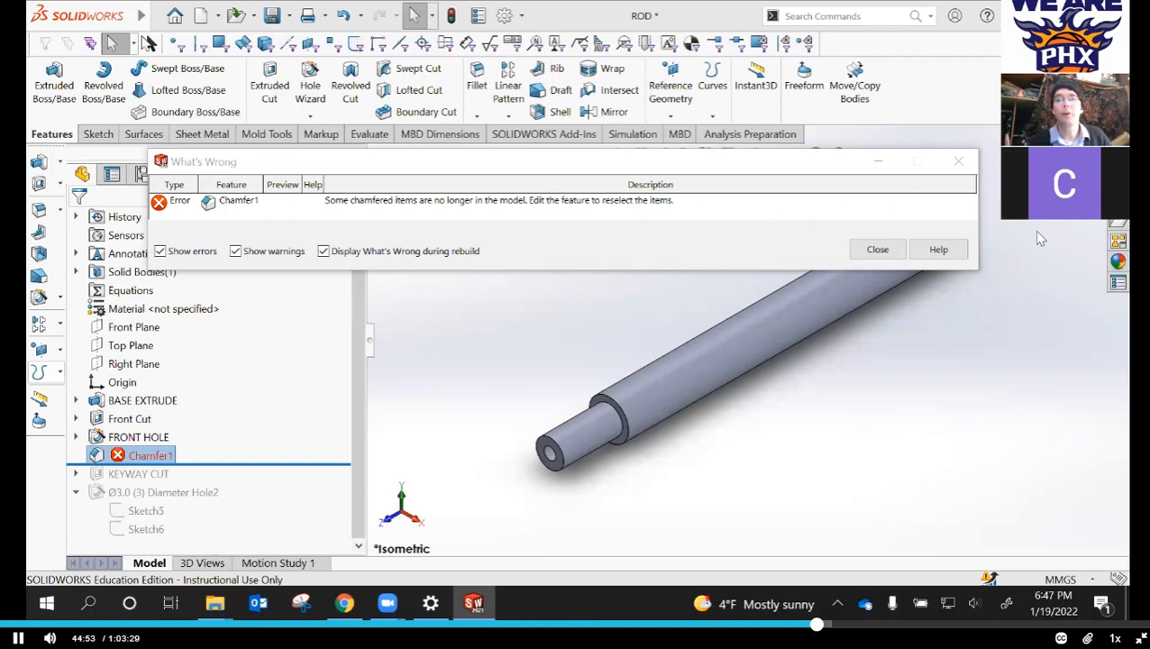
# - Close the What's Wrong report and set the Front Cut's blind depth to 10 mm
pyautogui.click(875, 254)
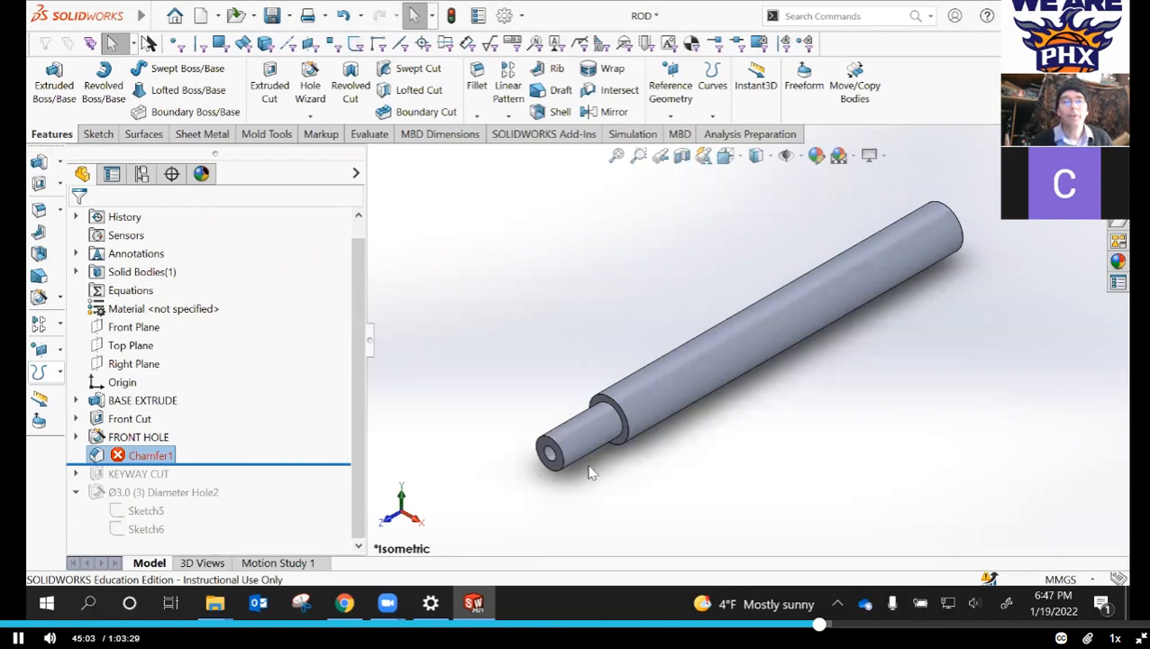
pyautogui.scroll(-2, 601, 451)
pyautogui.scroll(-2, 666, 446)
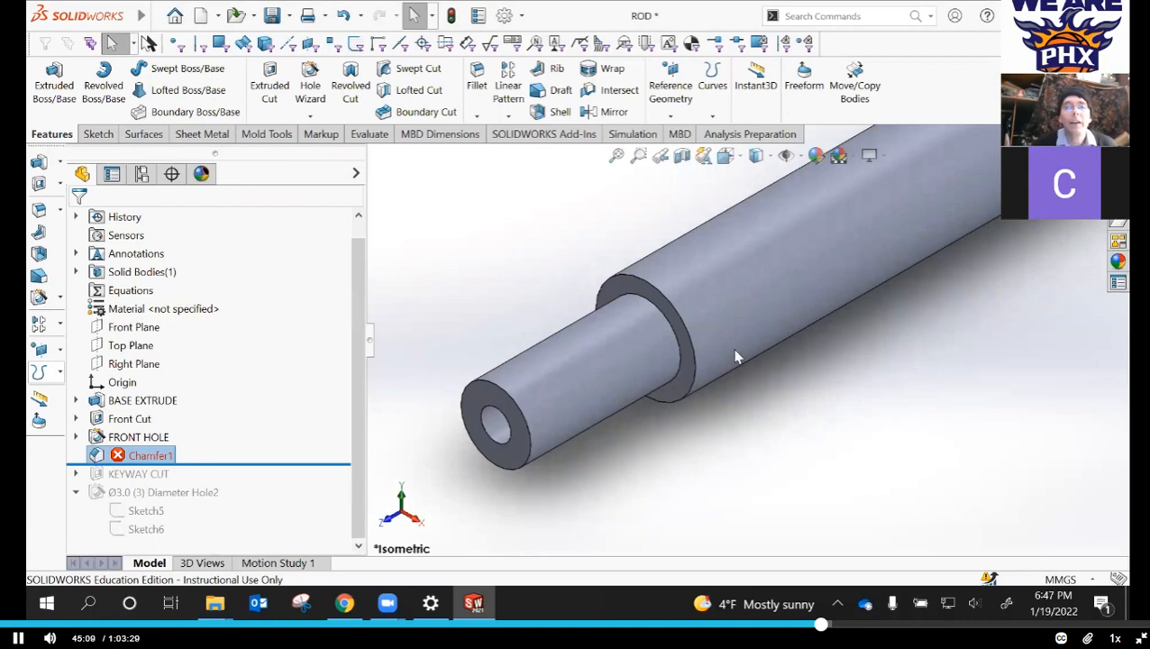
pyautogui.scroll(1, 704, 362)
pyautogui.scroll(-2, 669, 372)
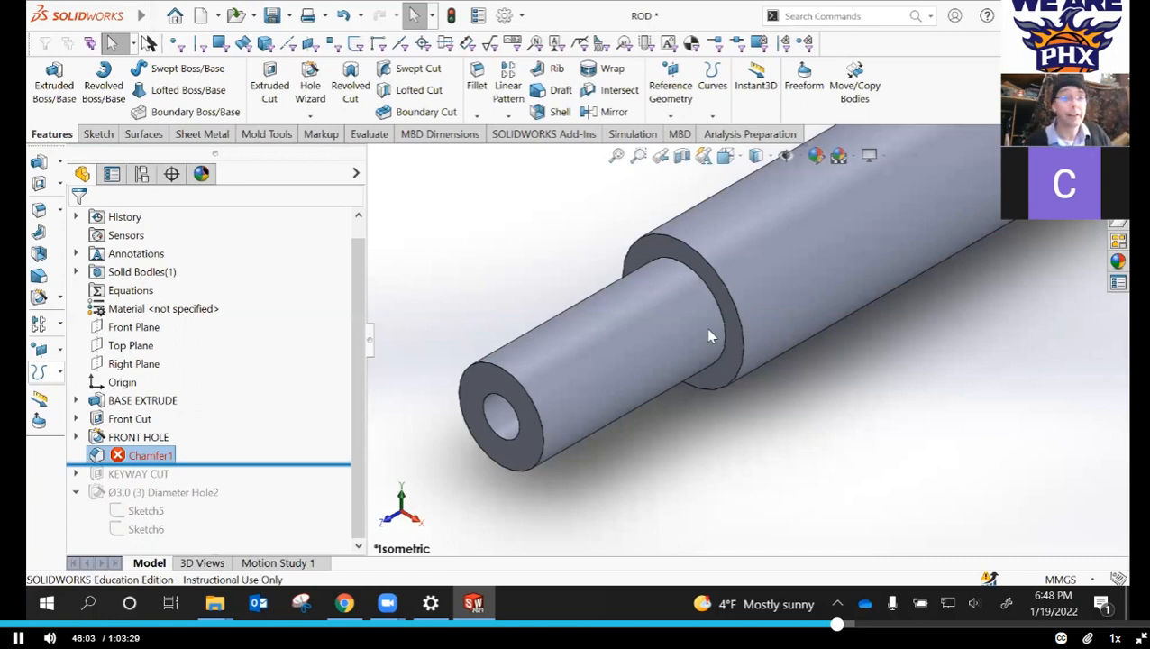
pyautogui.click(421, 264)
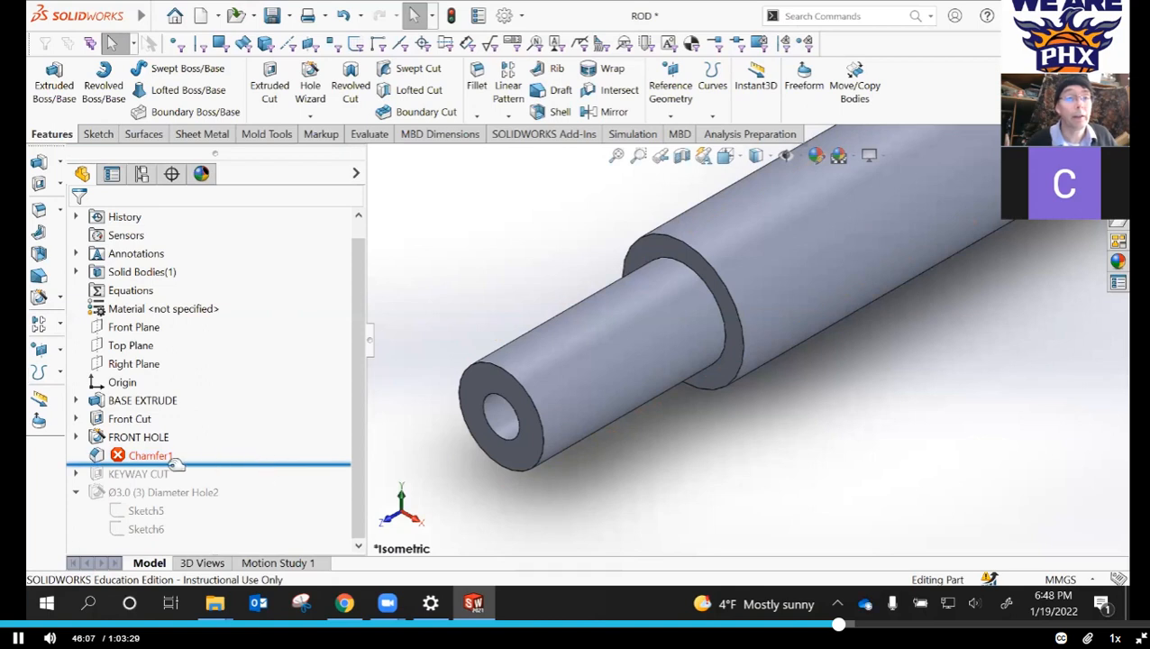
pyautogui.click(131, 420)
pyautogui.rightClick(130, 420)
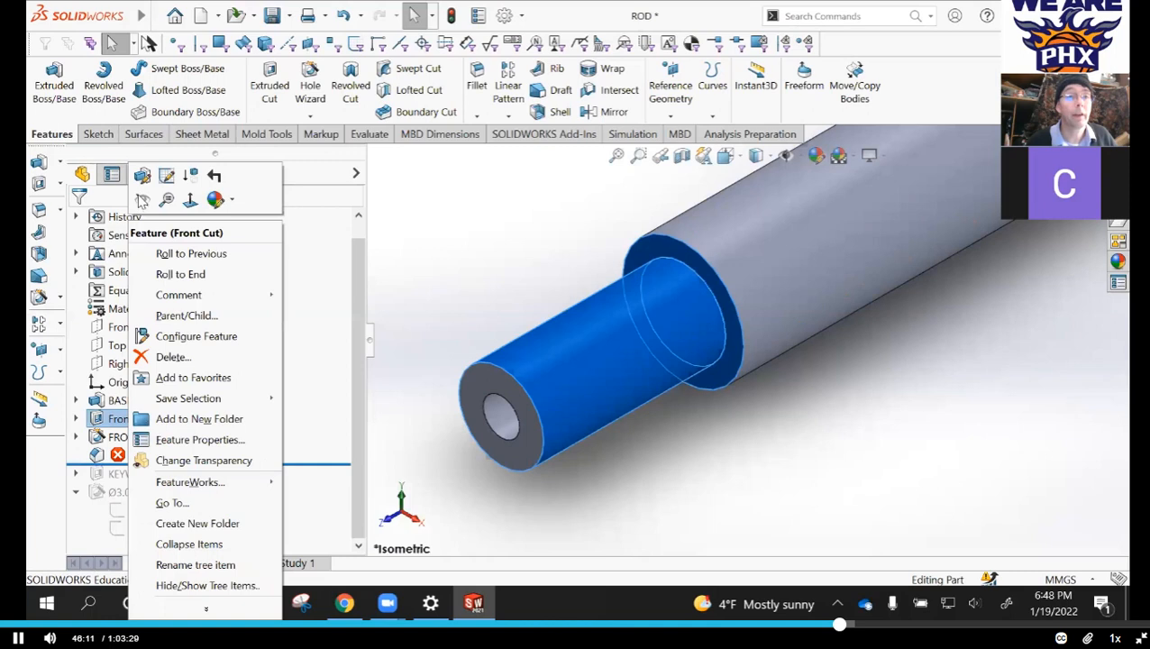
pyautogui.click(158, 207)
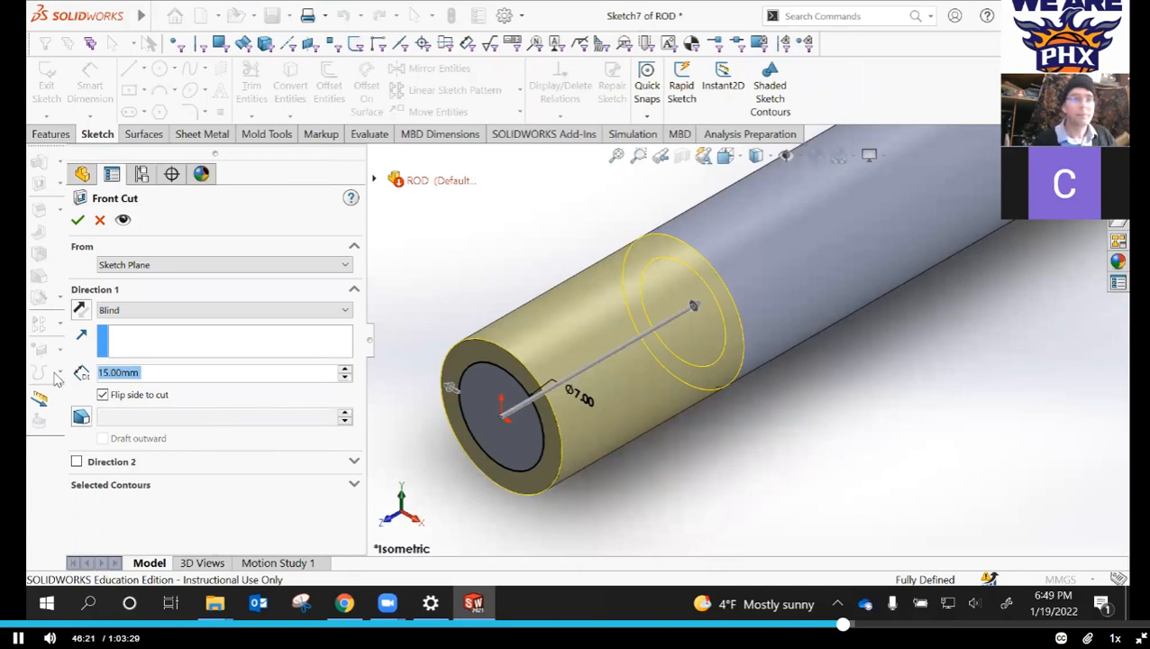
pyautogui.rightClick(107, 373)
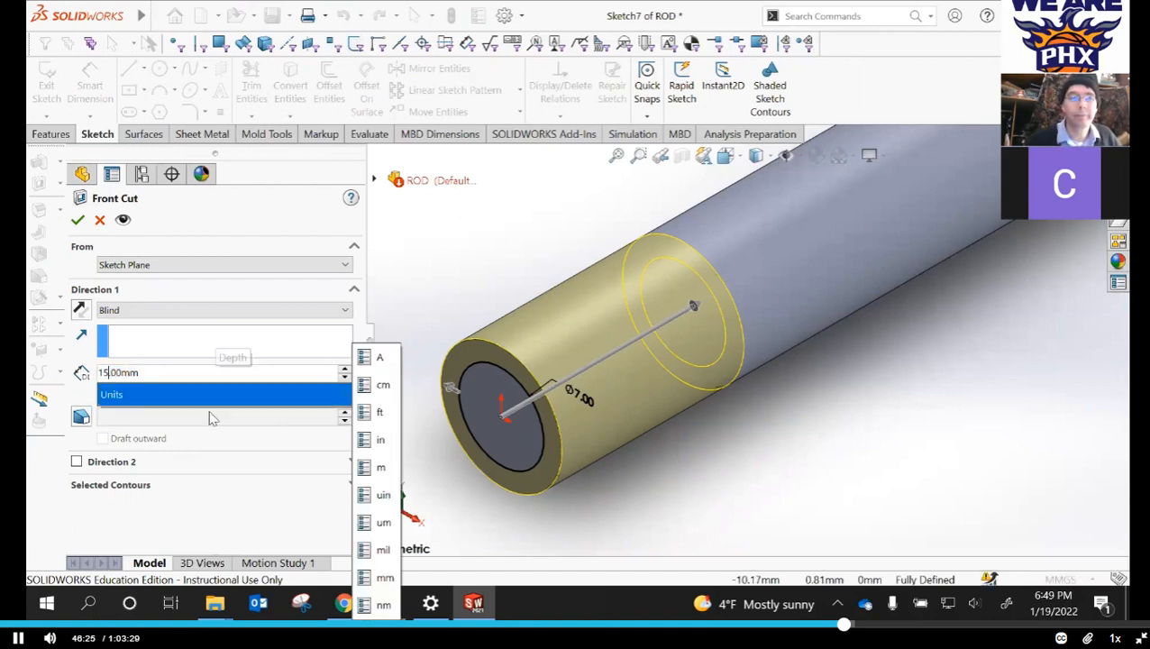
pyautogui.press('BackSpace')
pyautogui.write('0')
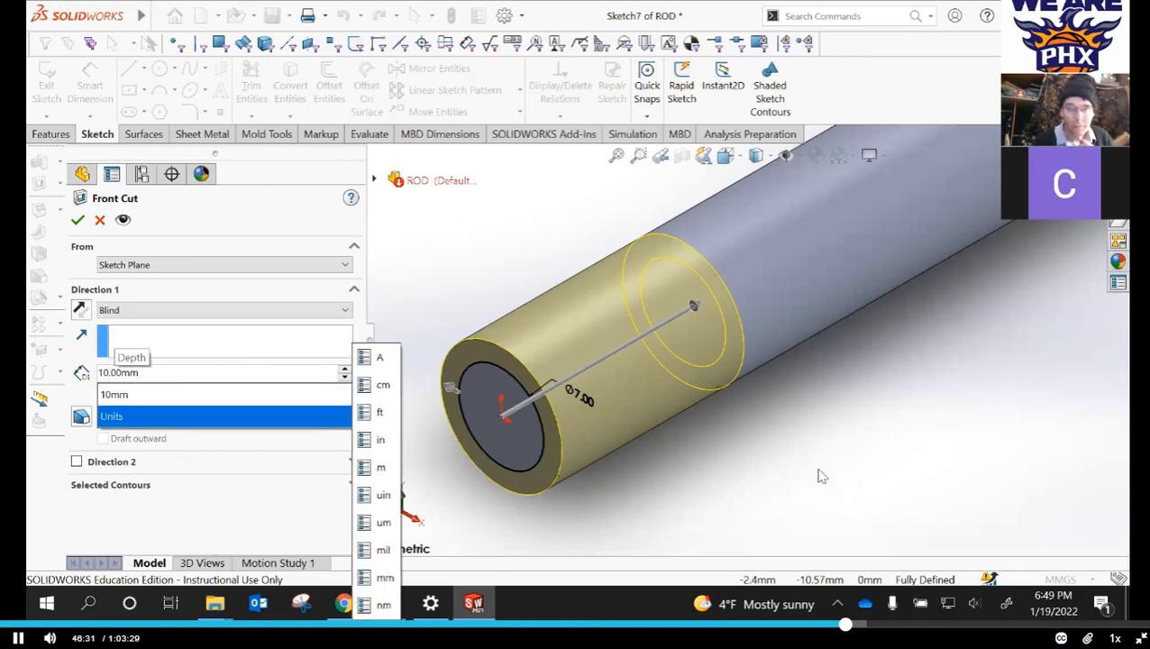
pyautogui.click(779, 464)
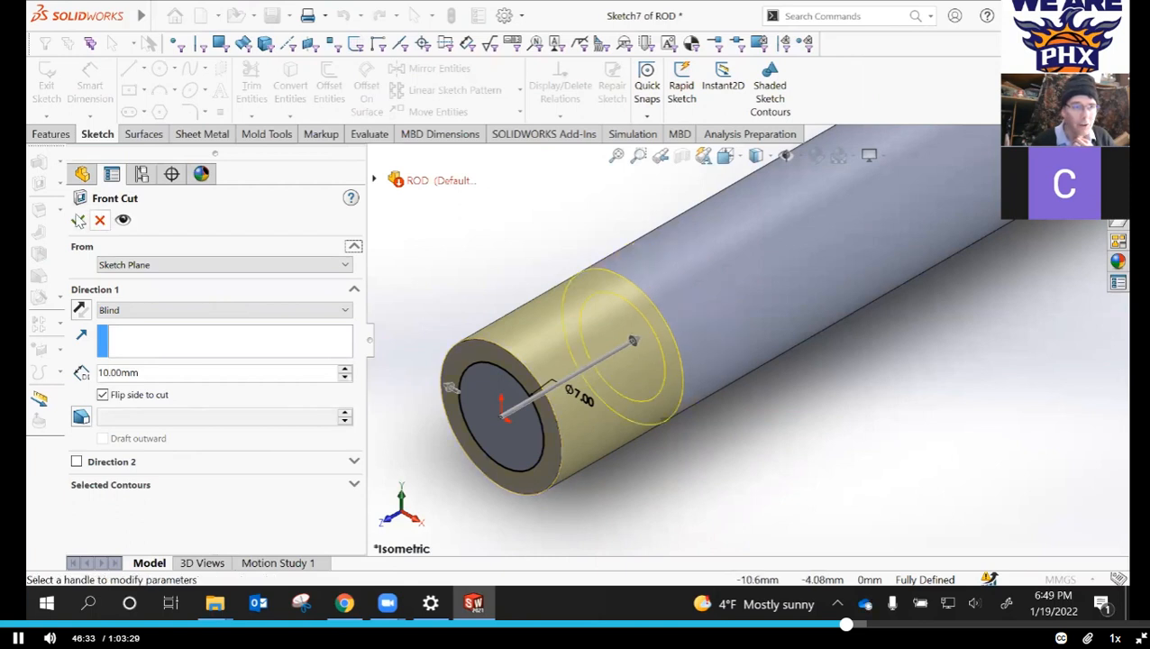
pyautogui.click(78, 223)
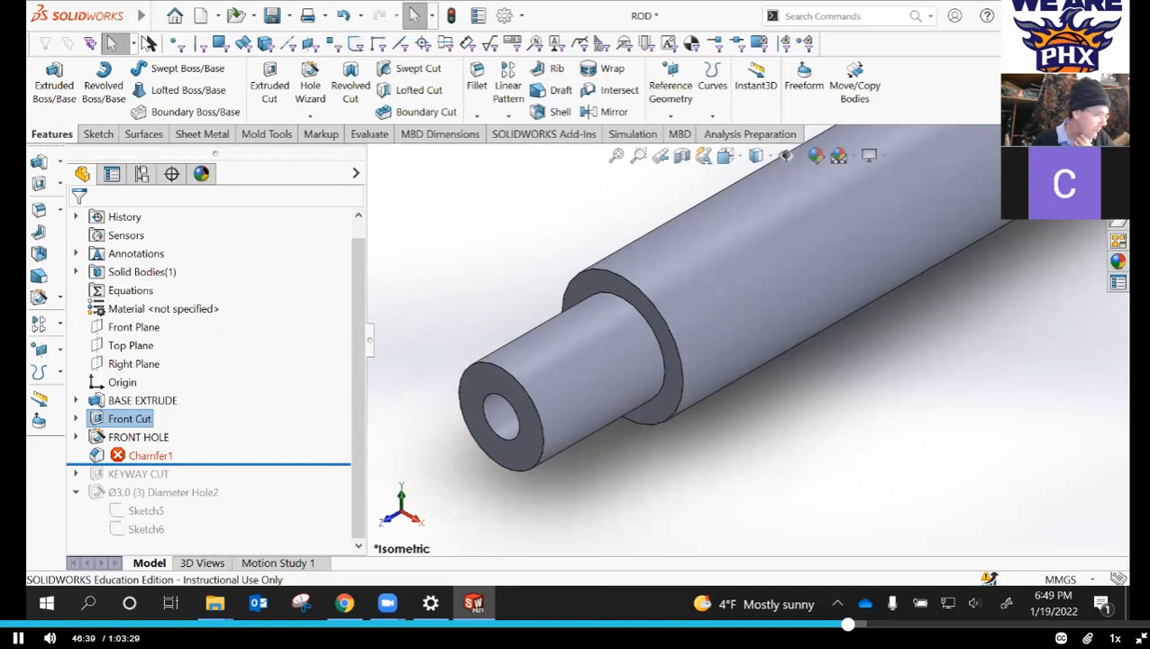
# - Check the drill size and blind depth in the FRONT HOLE's hole specification
pyautogui.click(496, 424)
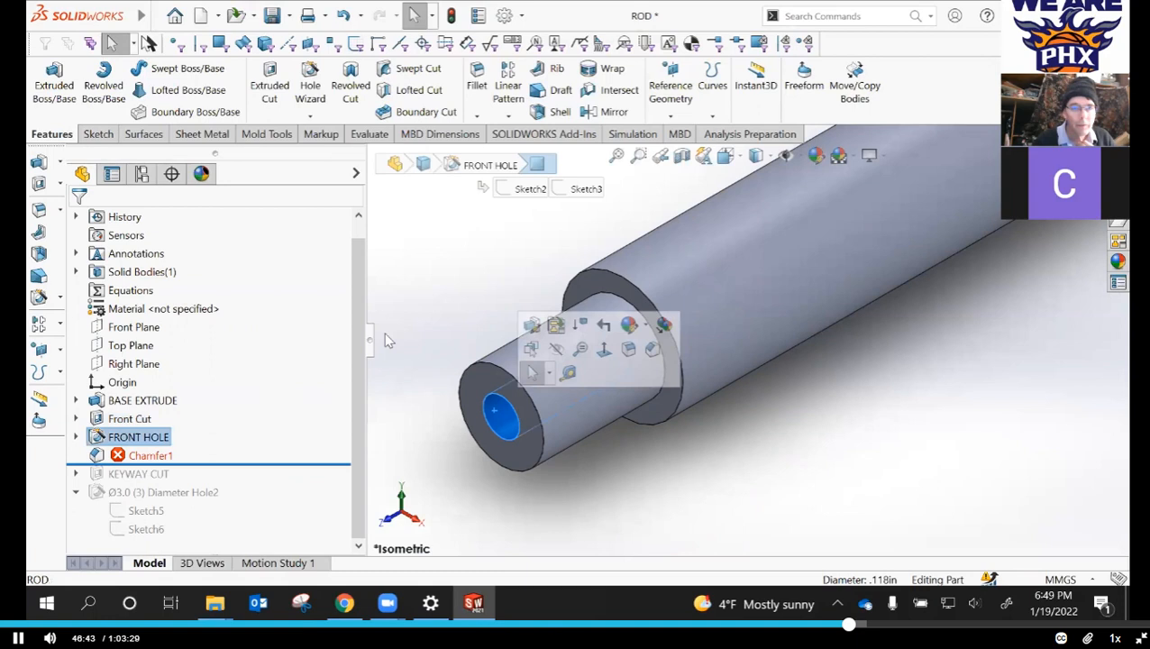
pyautogui.rightClick(126, 440)
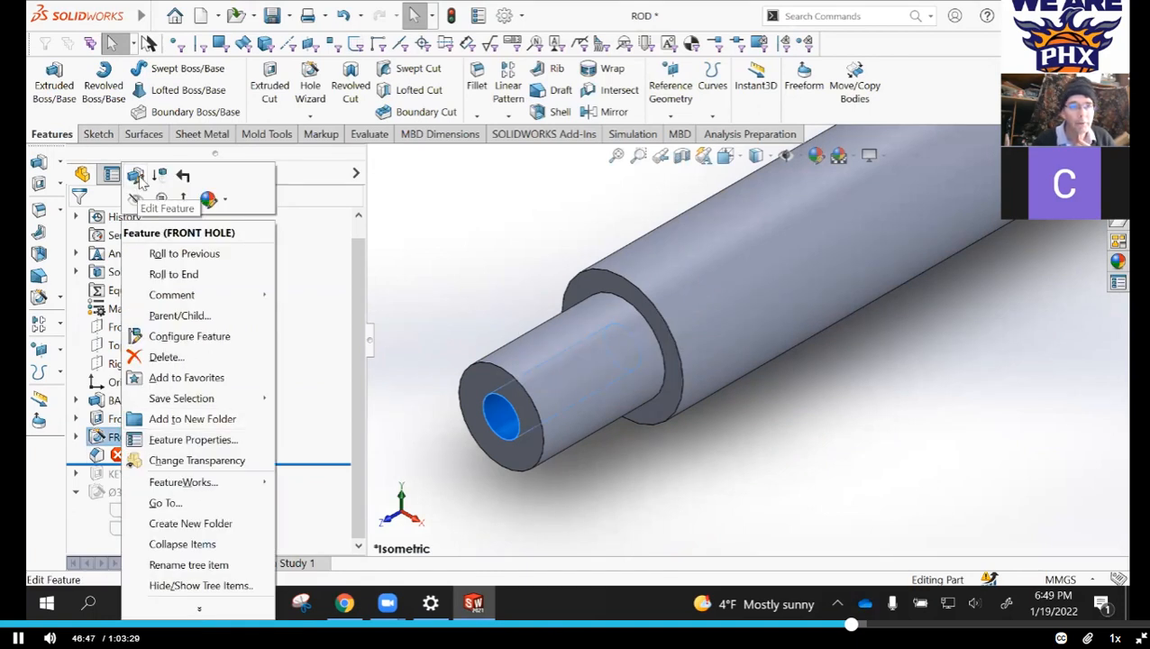
pyautogui.click(137, 179)
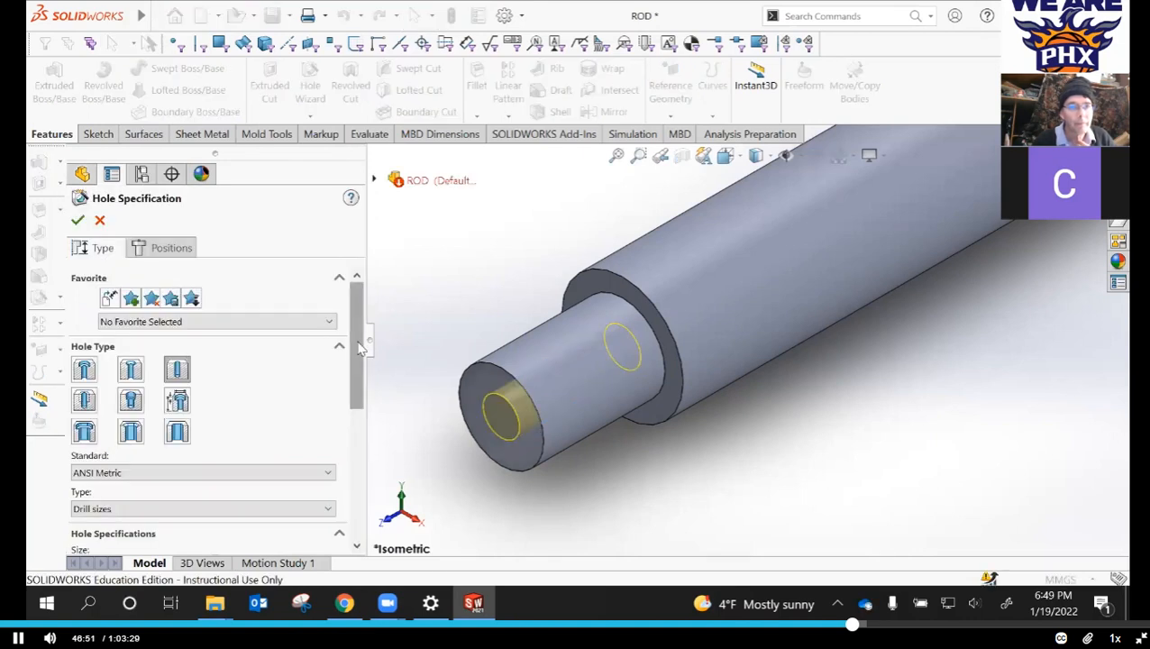
pyautogui.scroll(-3, 358, 407)
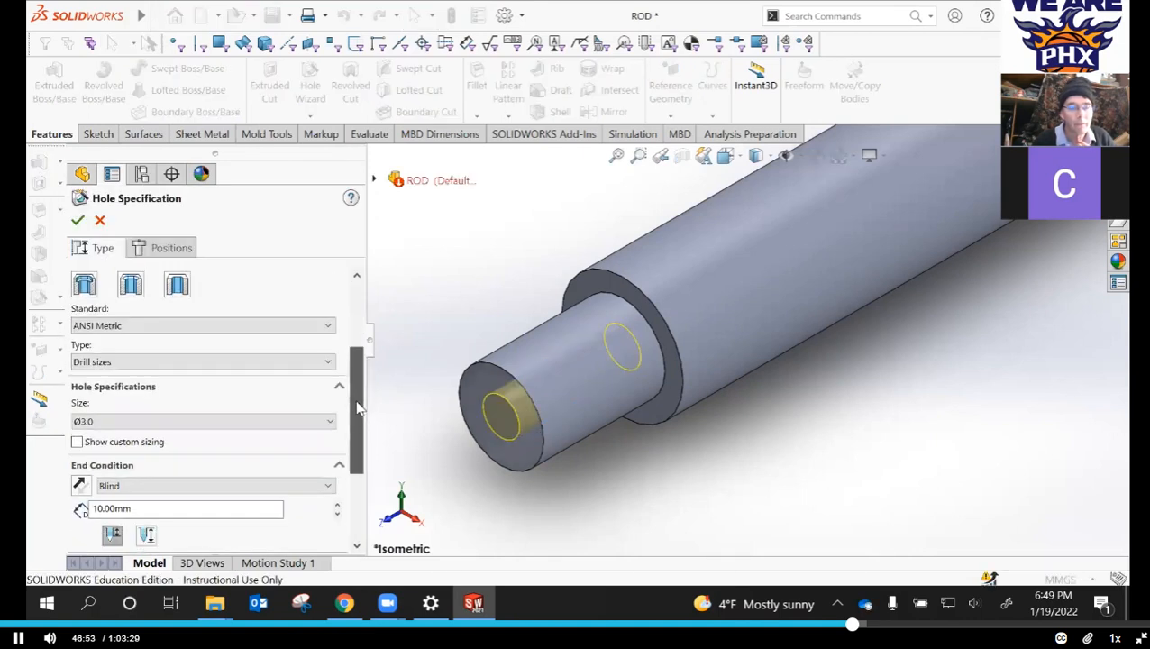
pyautogui.click(81, 430)
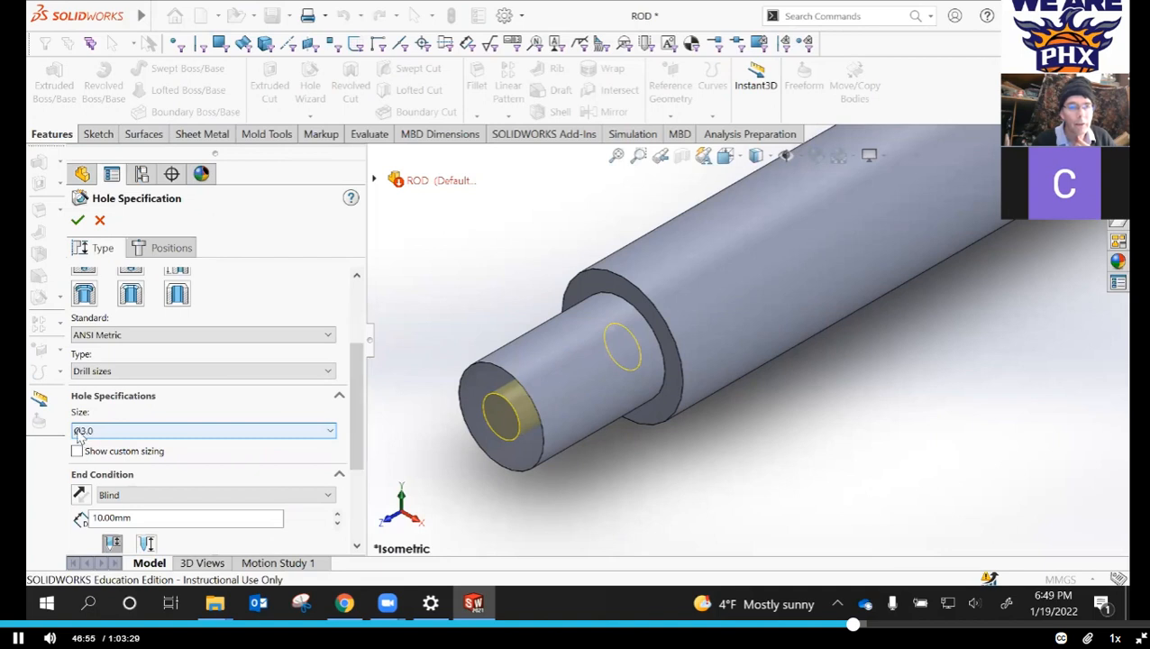
pyautogui.click(78, 221)
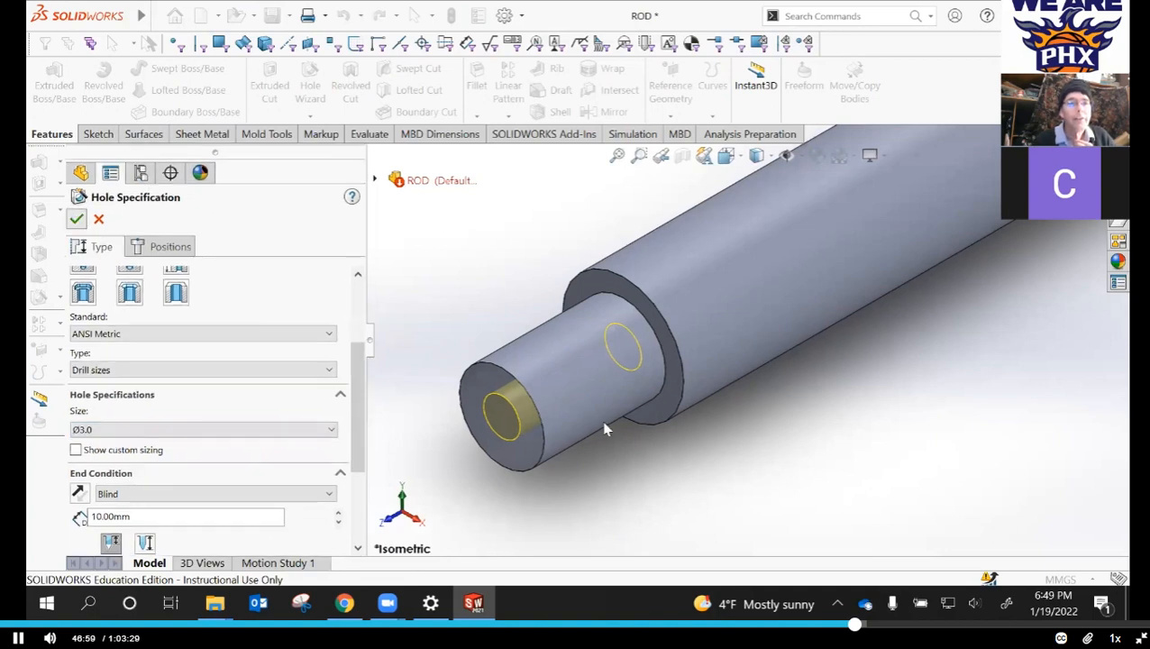
# - Fit the whole rod in view and display it with hidden lines visible
pyautogui.scroll(5, 815, 385)
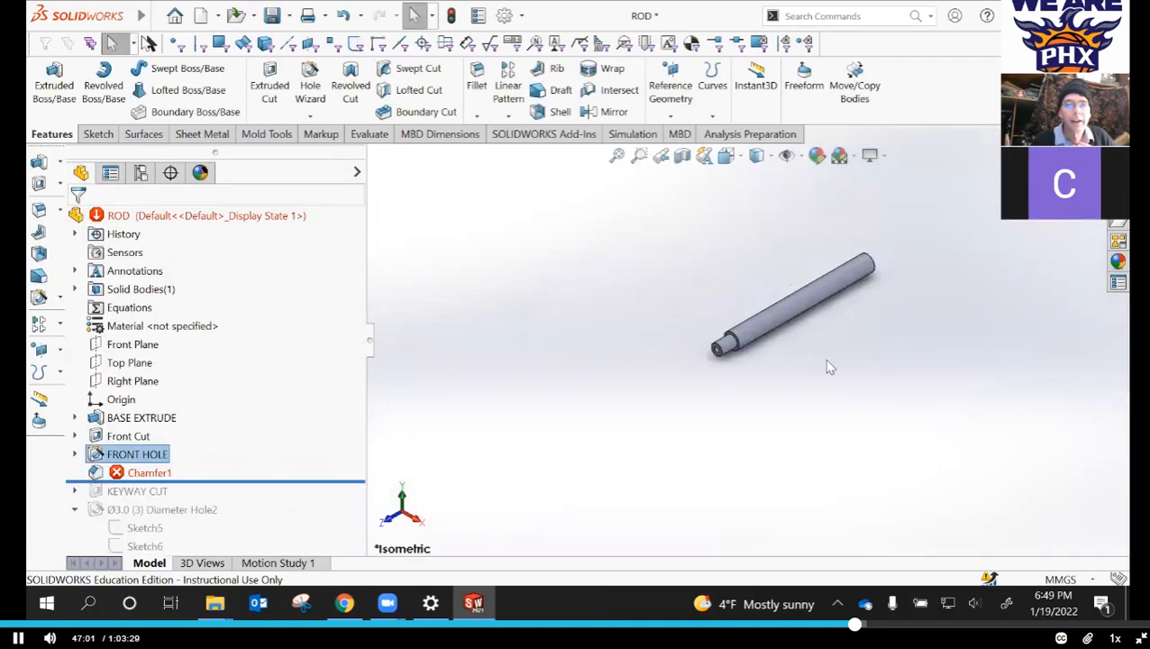
pyautogui.press('f')
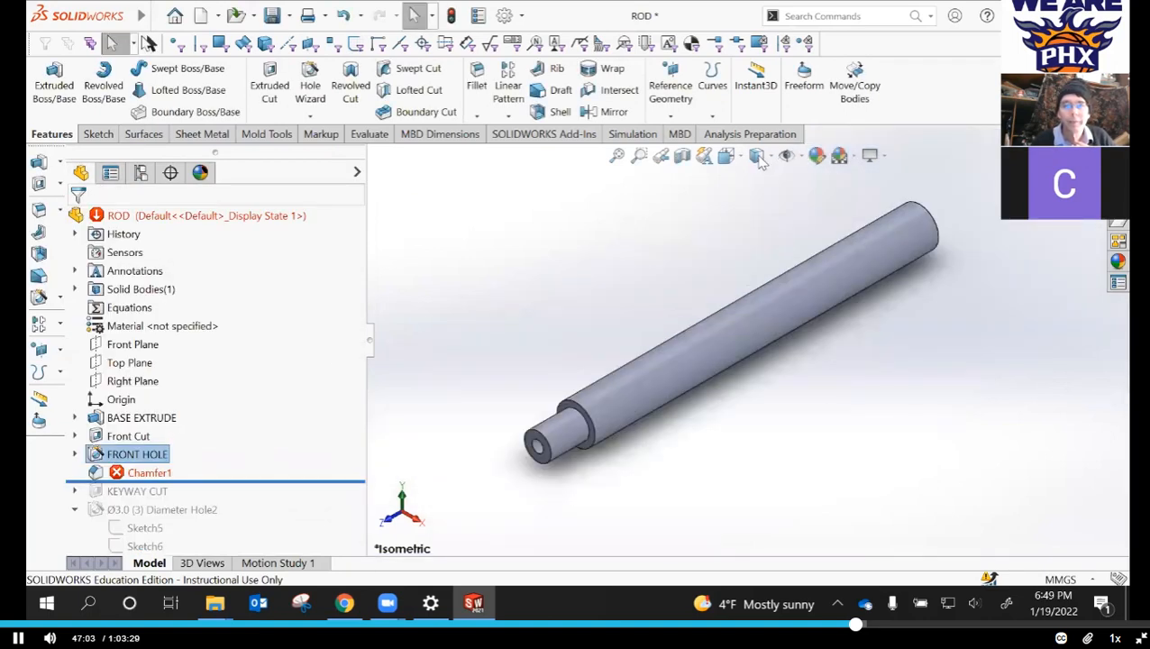
pyautogui.click(758, 156)
pyautogui.click(759, 248)
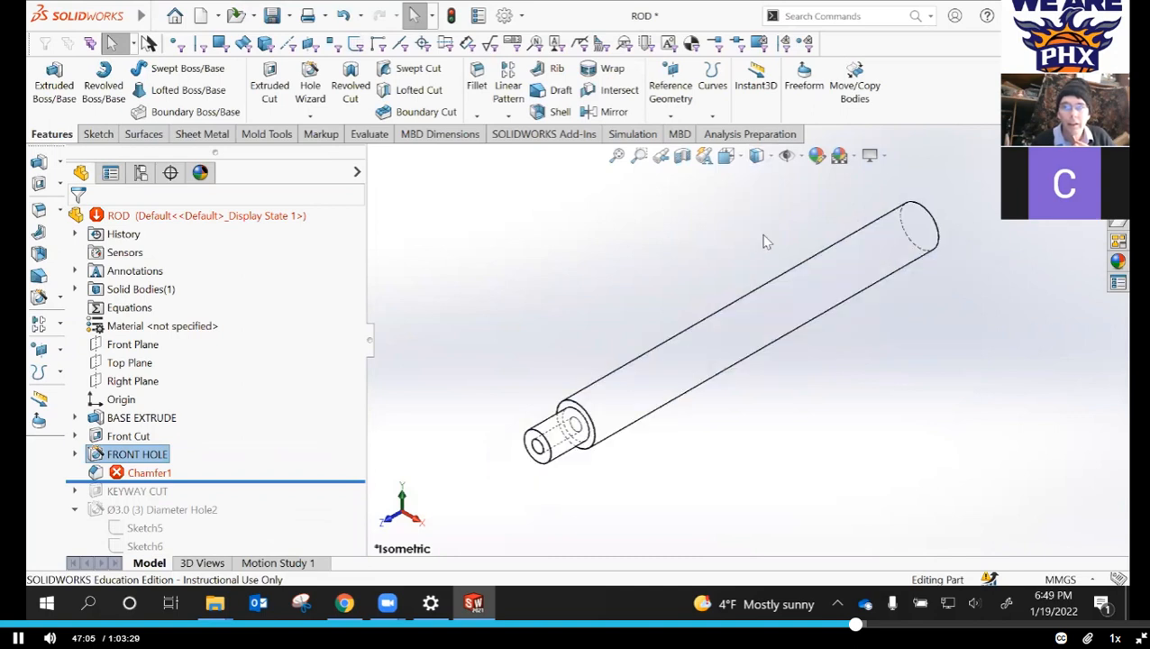
pyautogui.click(671, 241)
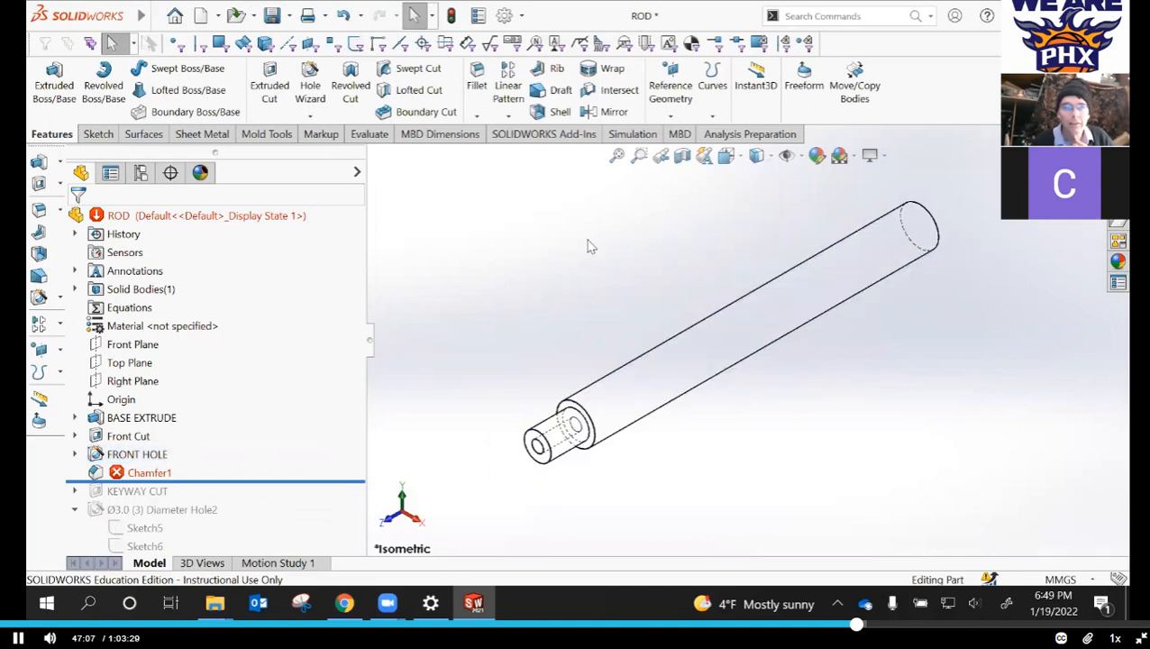
# - Roll the feature history forward to the end to preview the remaining features, and return it to directly after Chamfer1
pyautogui.moveTo(273, 483); pyautogui.dragTo(277, 511)
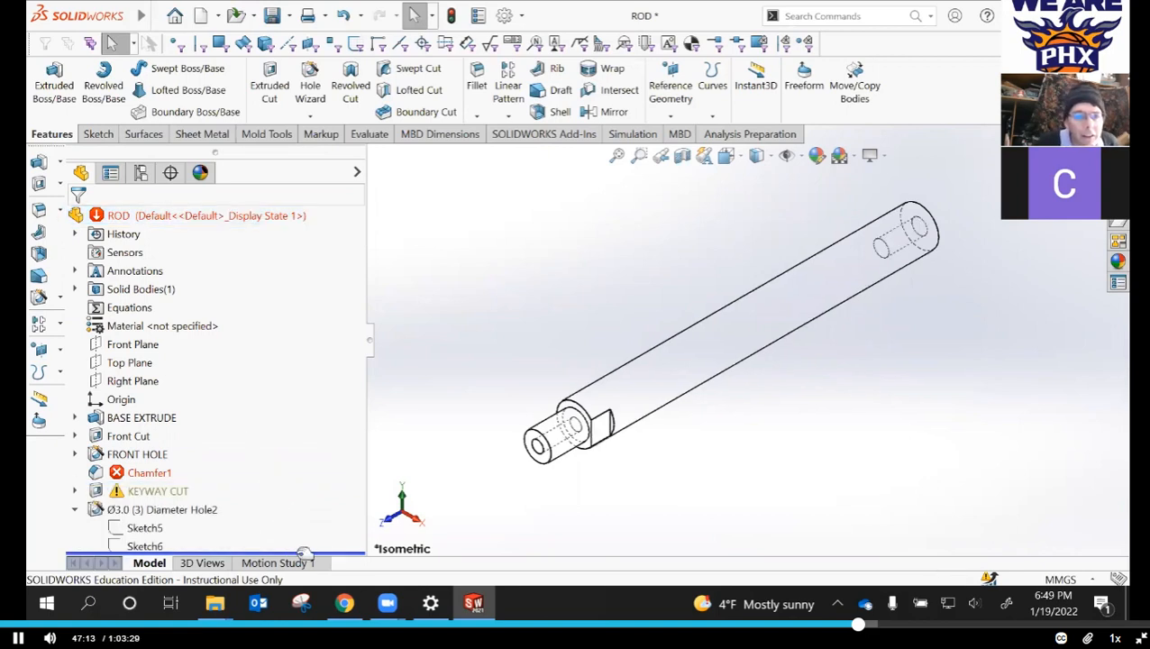
pyautogui.moveTo(305, 554); pyautogui.dragTo(308, 481)
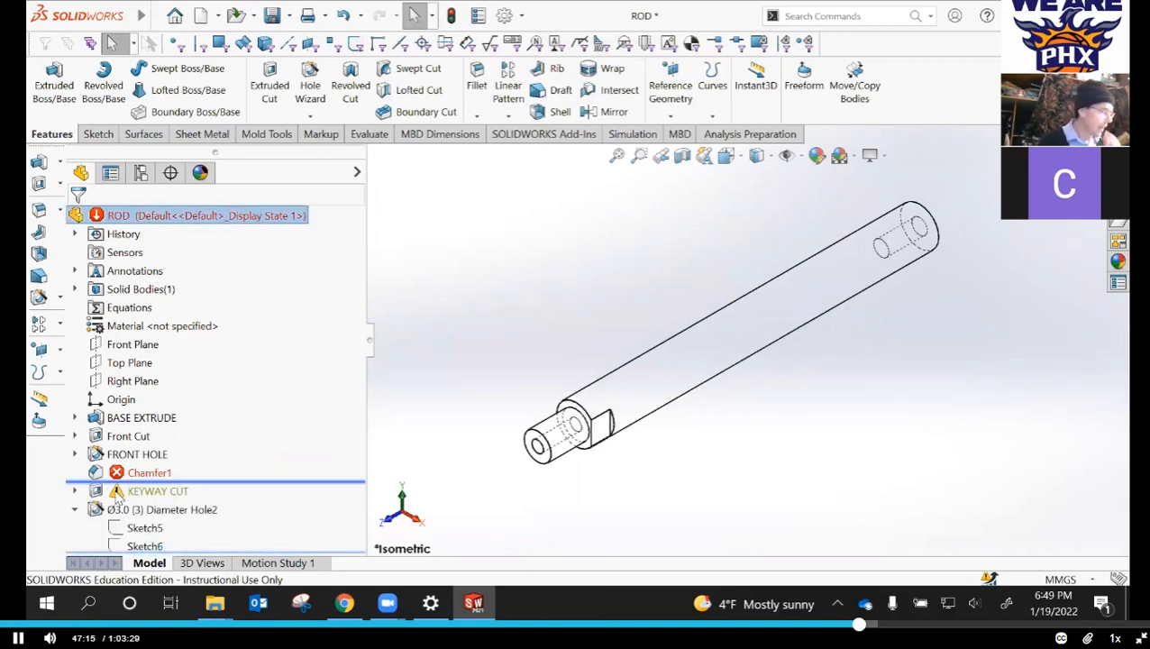
pyautogui.moveTo(132, 479)
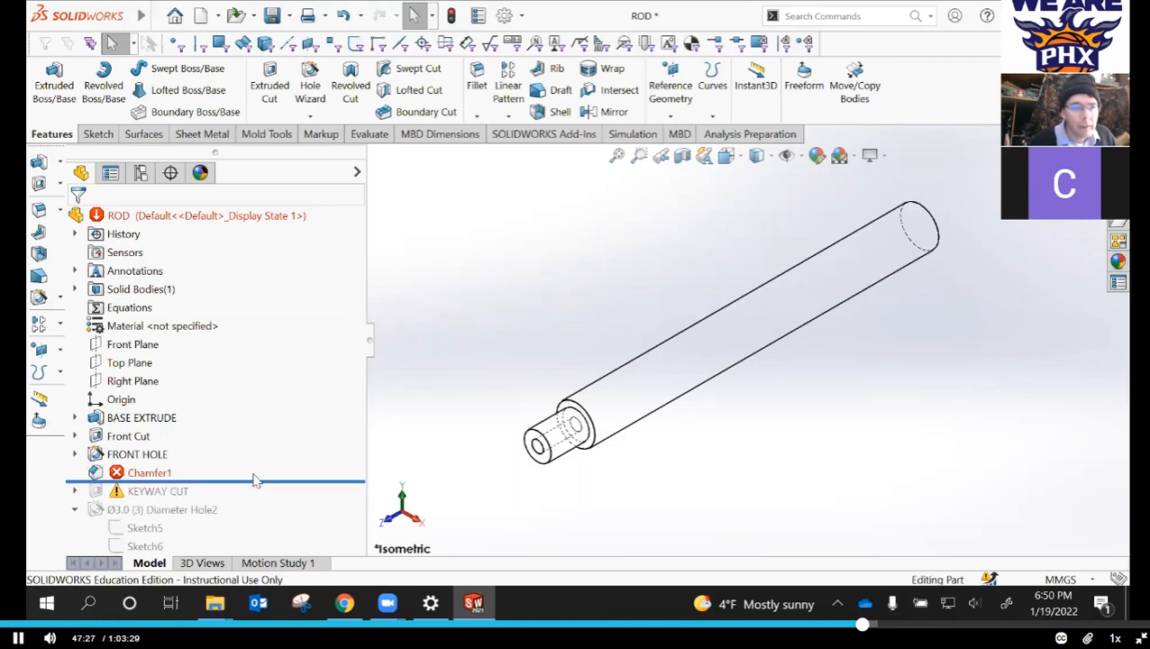
# - Review the Front Cut's extrusion settings and accept them
pyautogui.rightClick(128, 437)
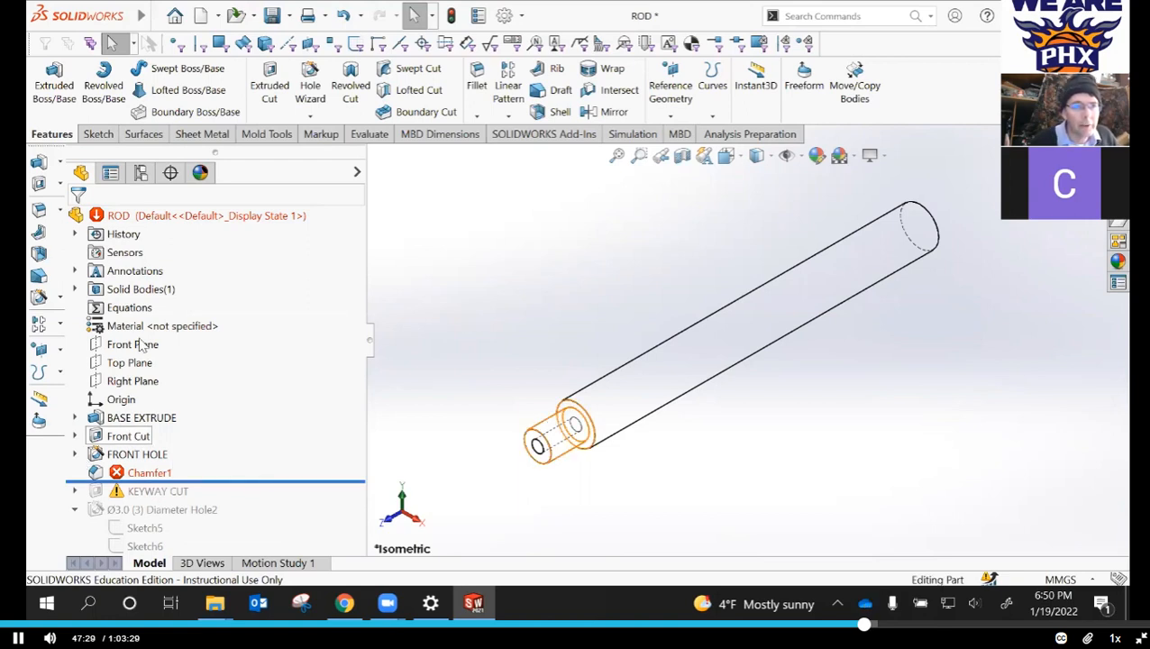
pyautogui.click(142, 174)
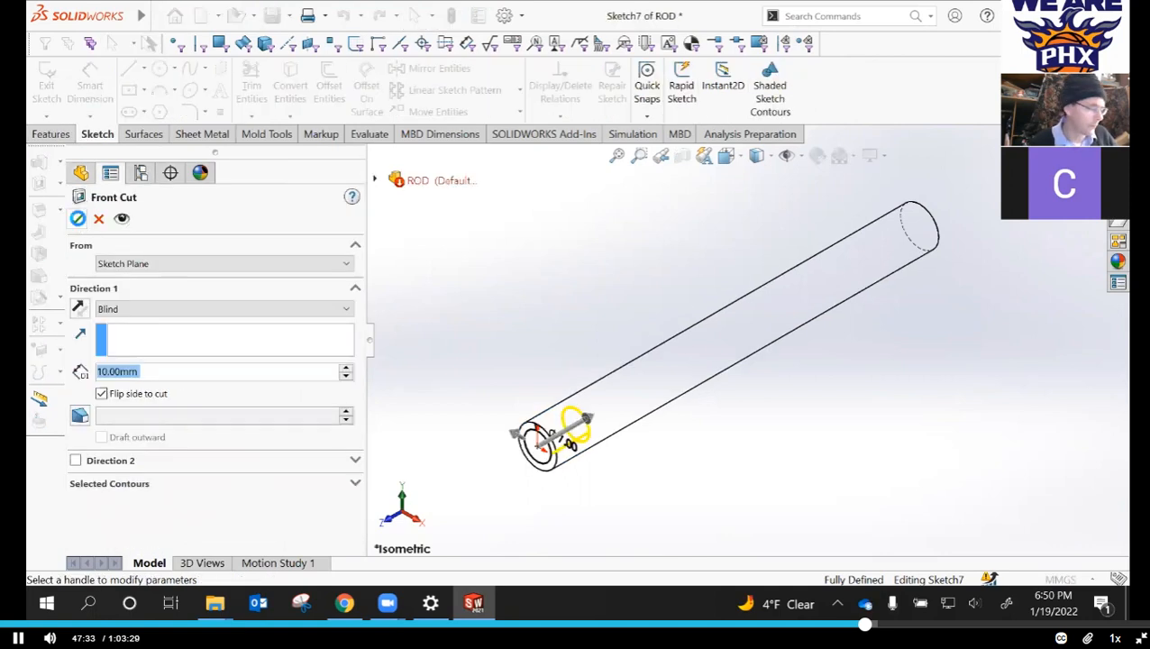
pyautogui.click(78, 219)
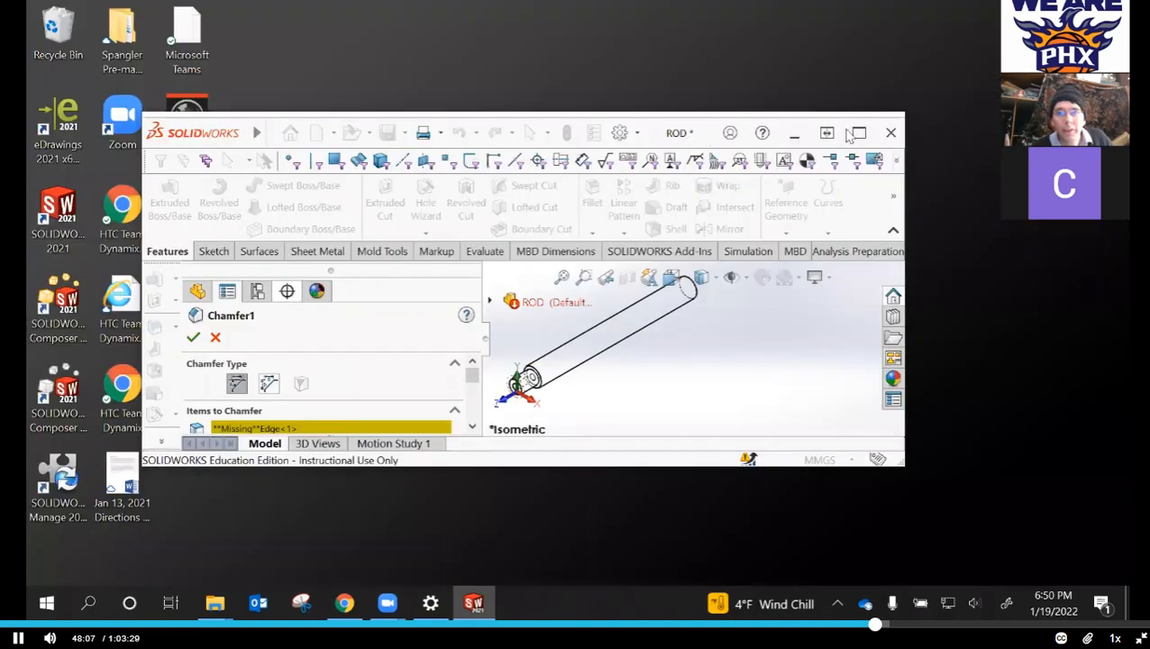
# - Replace Chamfer1's missing edge with the outer front edge of the rod's stepped-down end
pyautogui.click(861, 133)
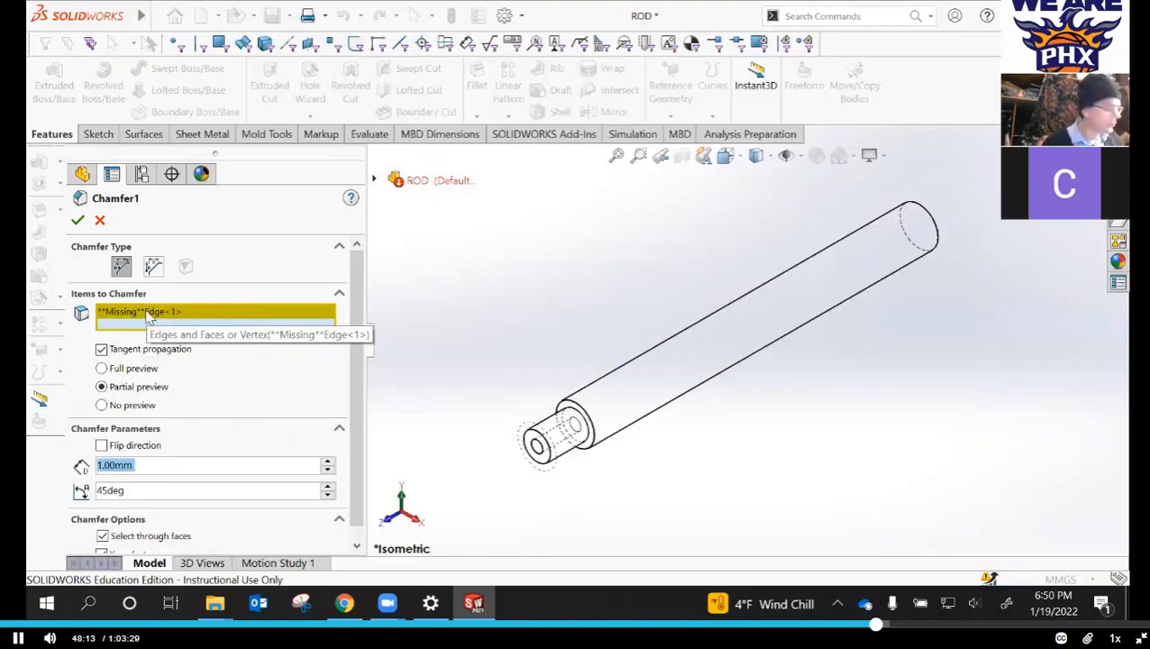
pyautogui.rightClick(151, 314)
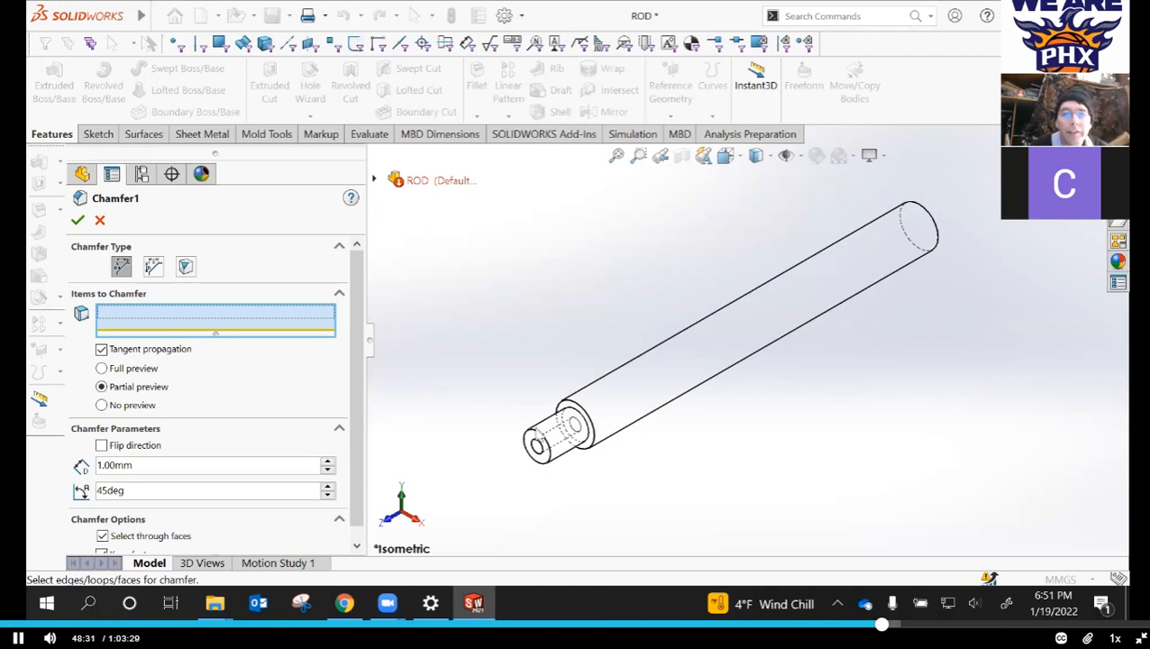
pyautogui.click(541, 440)
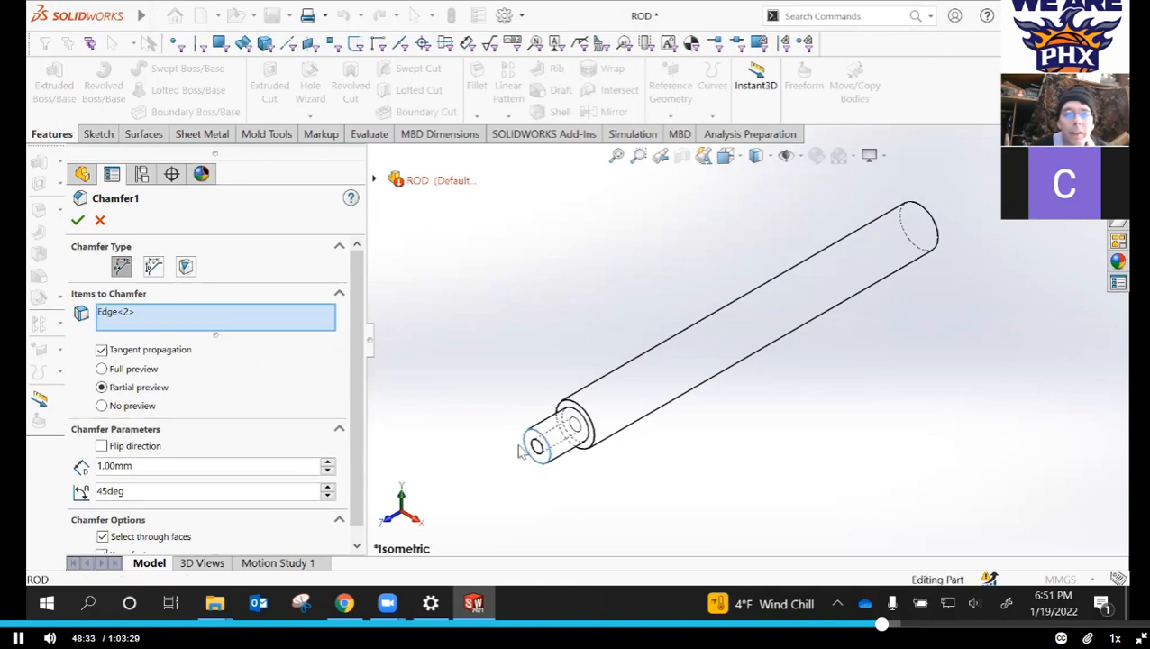
pyautogui.scroll(-3, 609, 372)
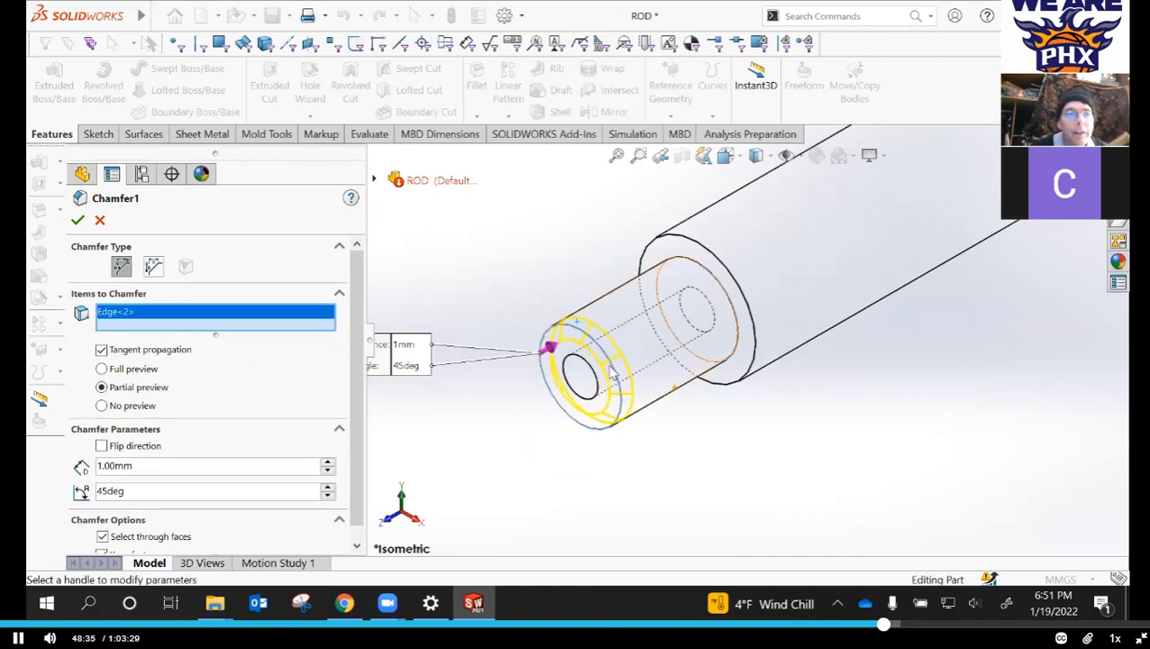
pyautogui.scroll(-1, 597, 370)
pyautogui.scroll(1, 597, 371)
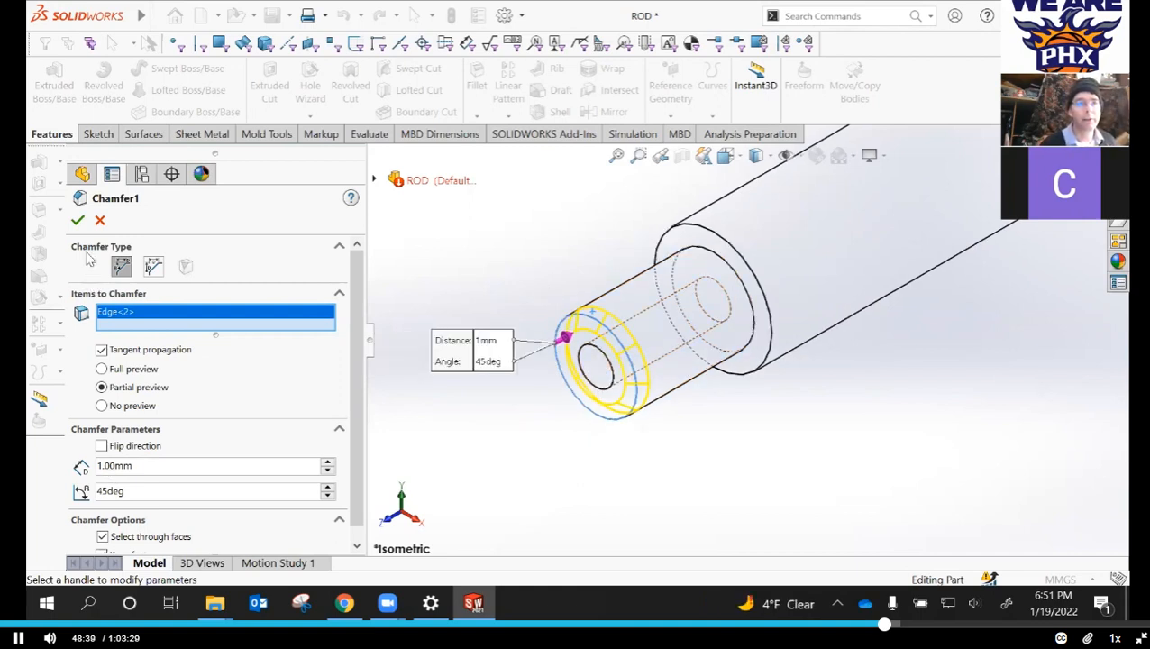
pyautogui.click(78, 224)
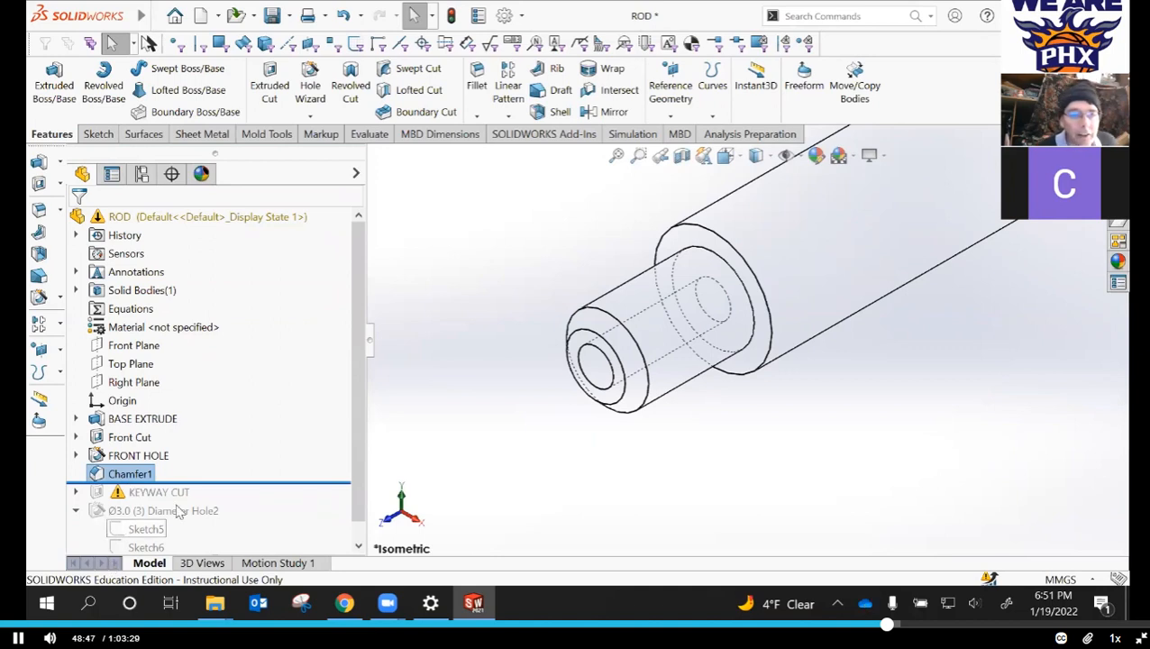
# - Roll the feature history forward to directly after KEYWAY CUT
pyautogui.moveTo(282, 483); pyautogui.dragTo(273, 496)
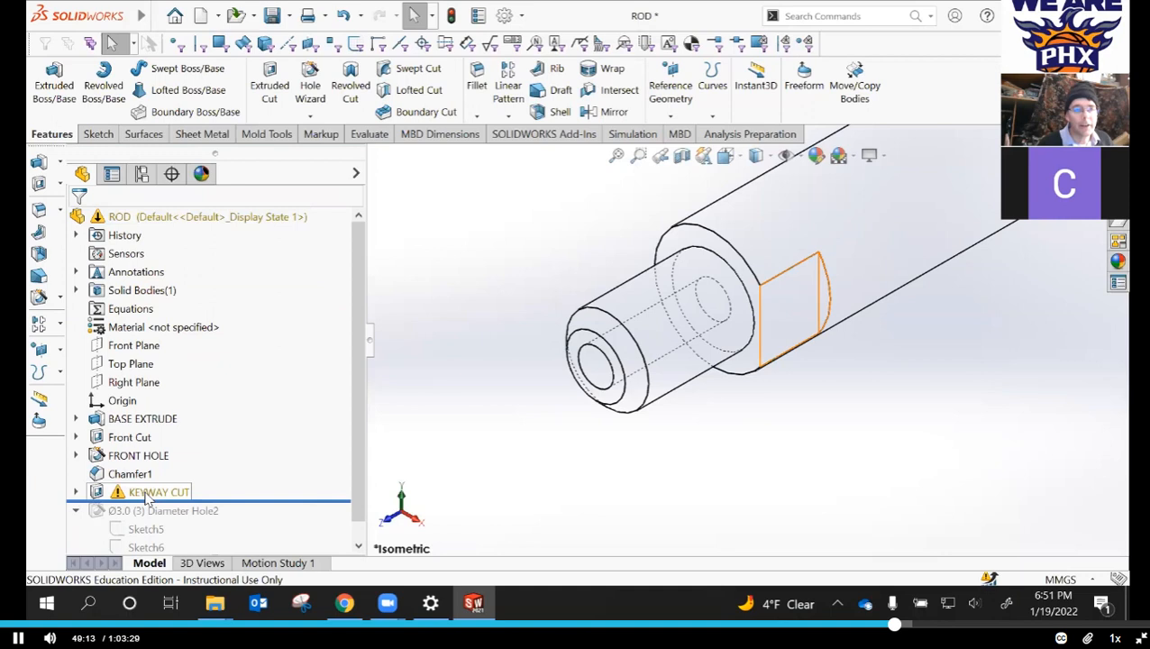
pyautogui.rightClick(149, 496)
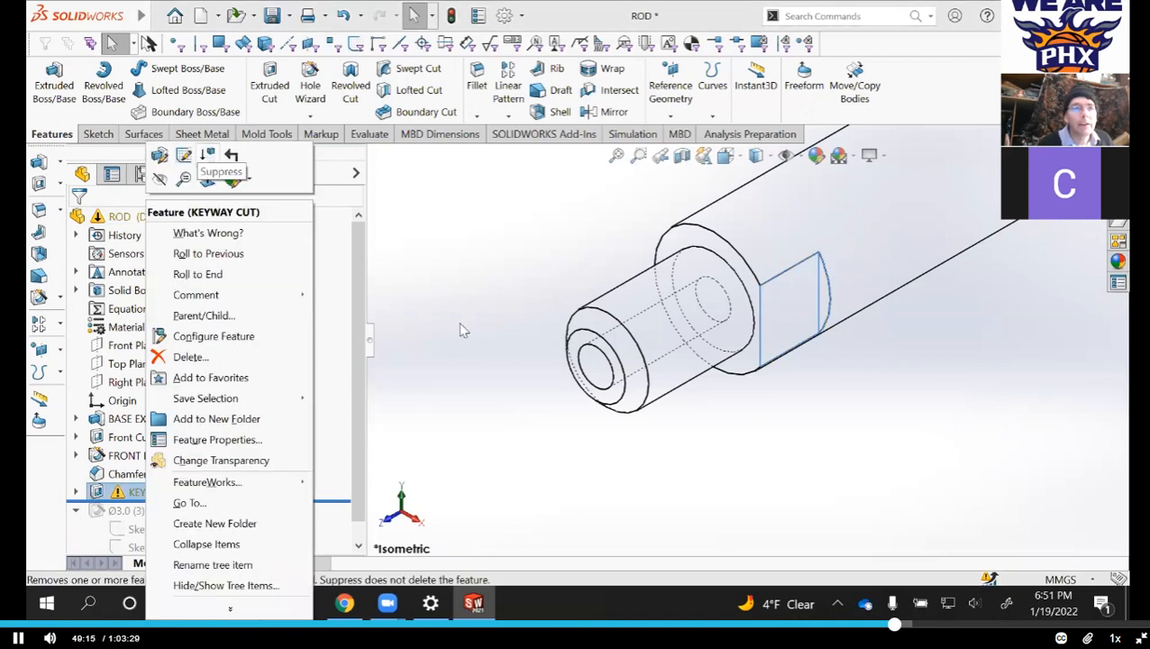
pyautogui.click(448, 301)
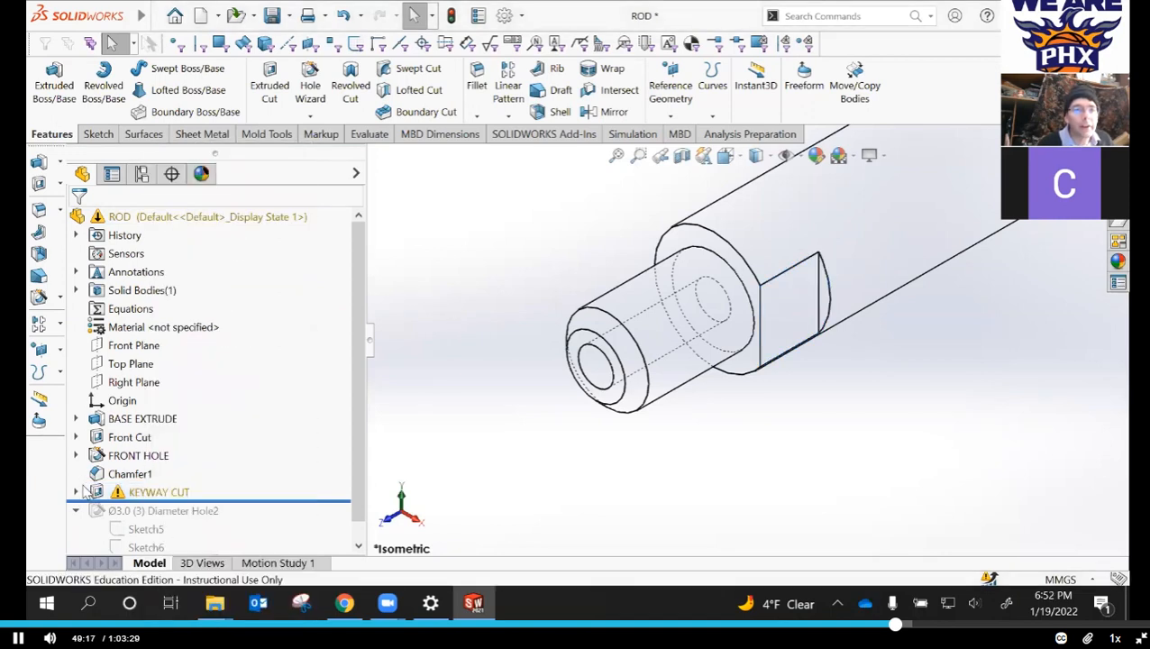
# - Reassign the Keyway sketch's plane to the ring-shaped shoulder face behind the stepped-down end, choosing to stop and repair the sketch
pyautogui.click(76, 493)
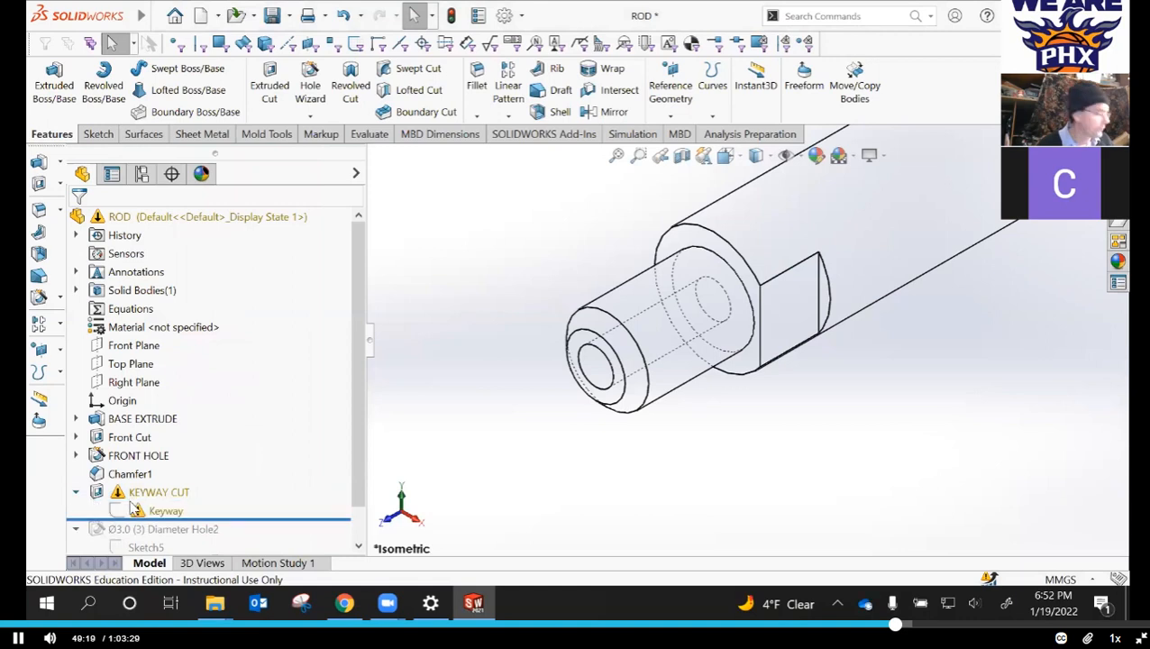
pyautogui.moveTo(140, 511)
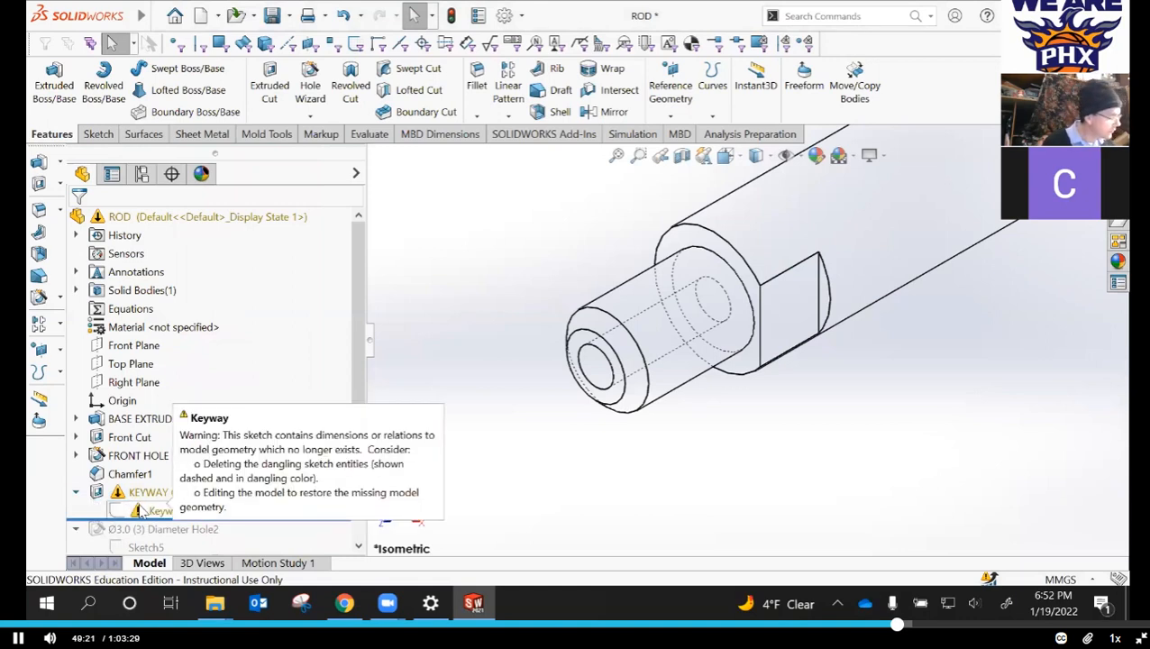
pyautogui.rightClick(148, 513)
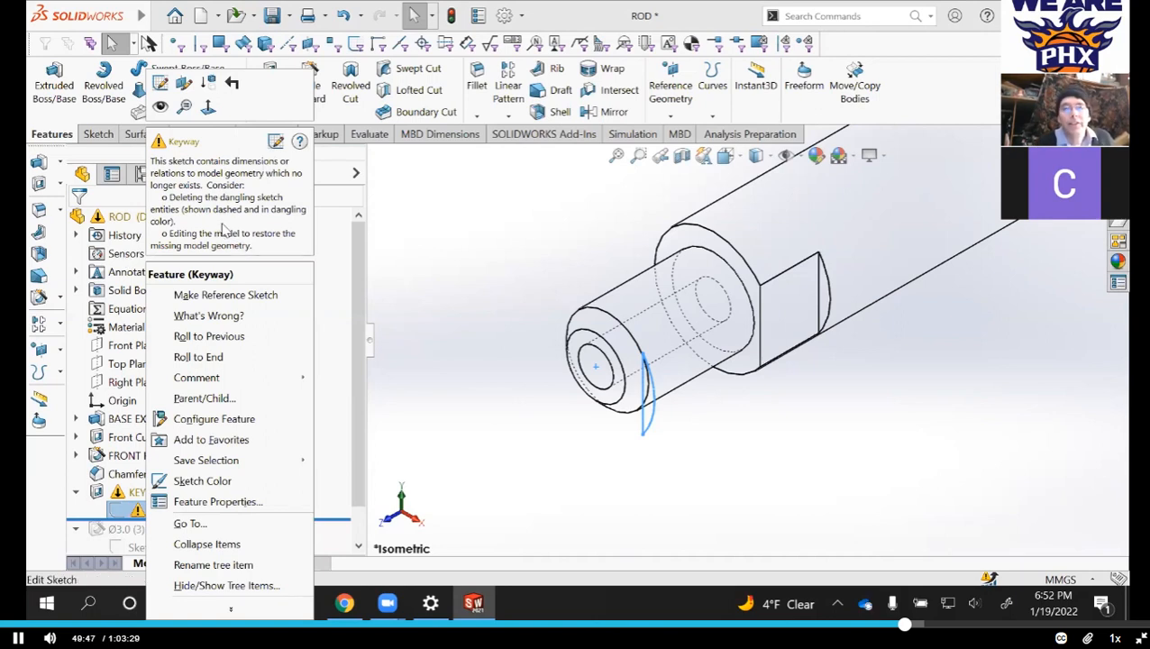
pyautogui.click(185, 83)
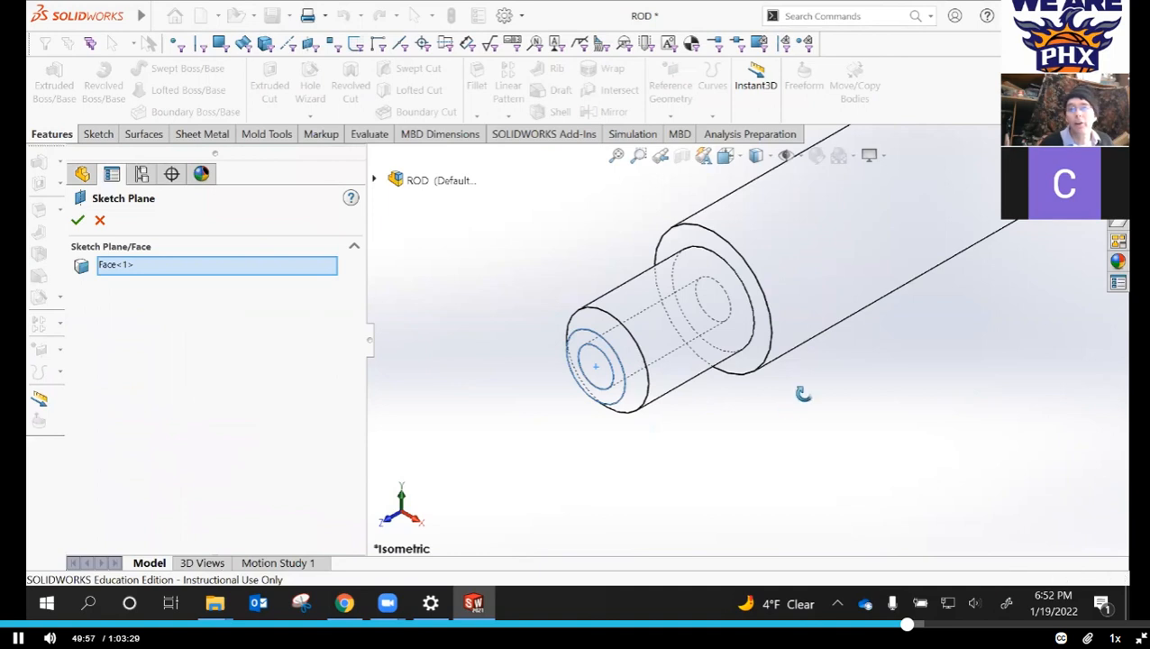
pyautogui.moveTo(804, 374); pyautogui.dragTo(747, 438, button='middle')
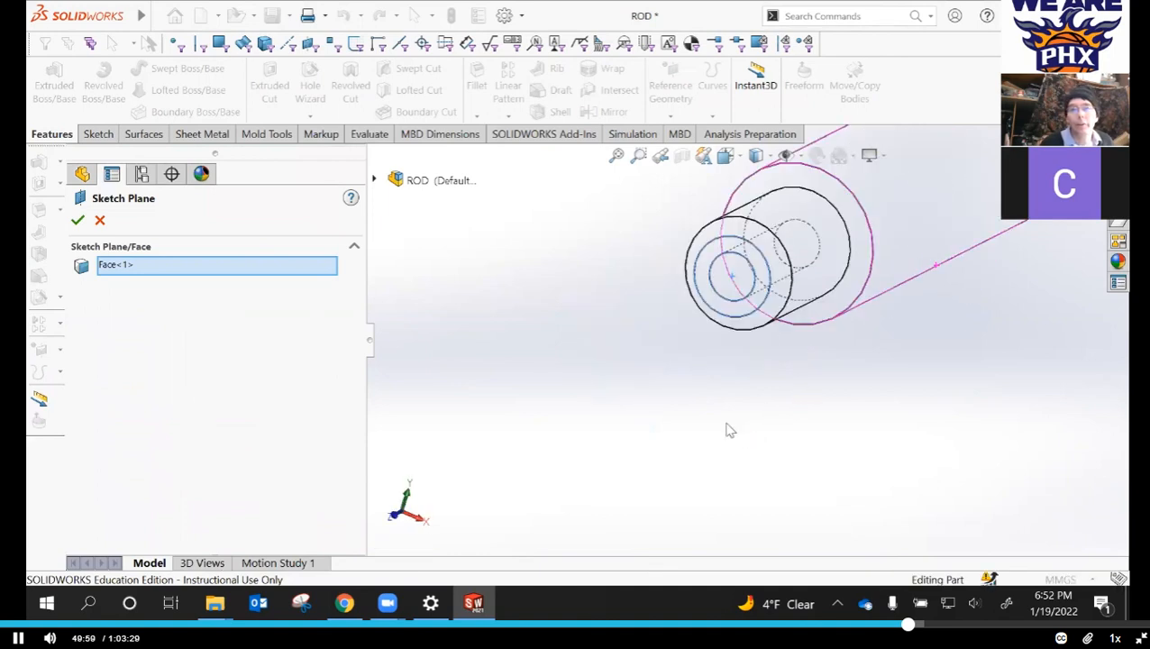
pyautogui.moveTo(631, 393); pyautogui.dragTo(633, 399, button='middle')
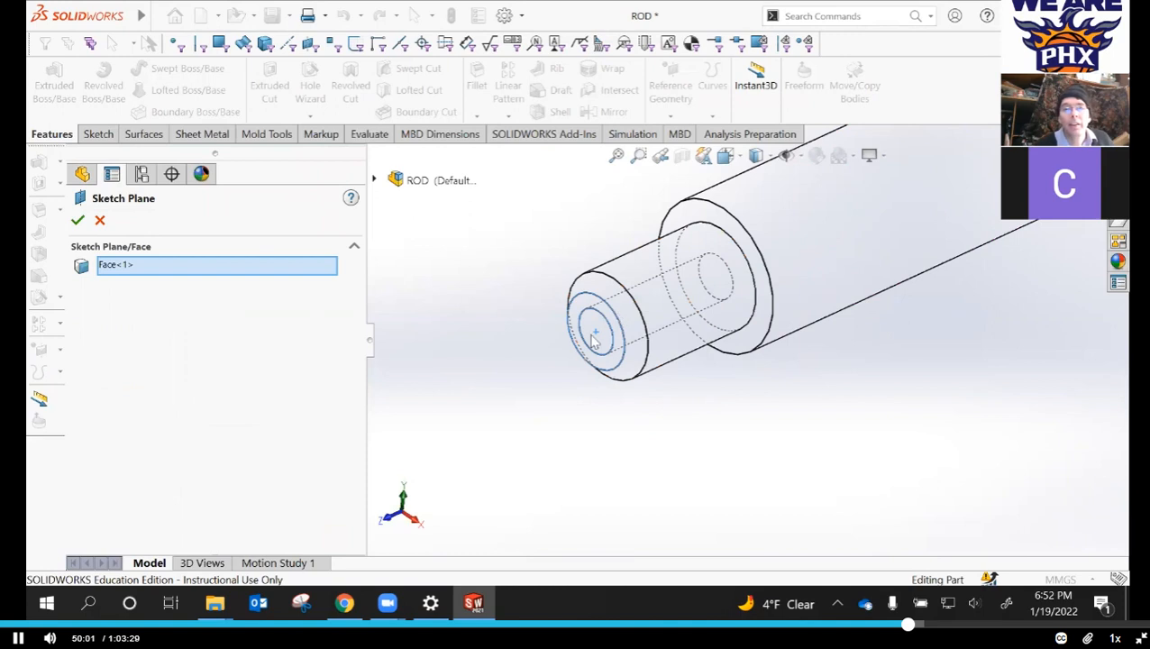
pyautogui.click(760, 266)
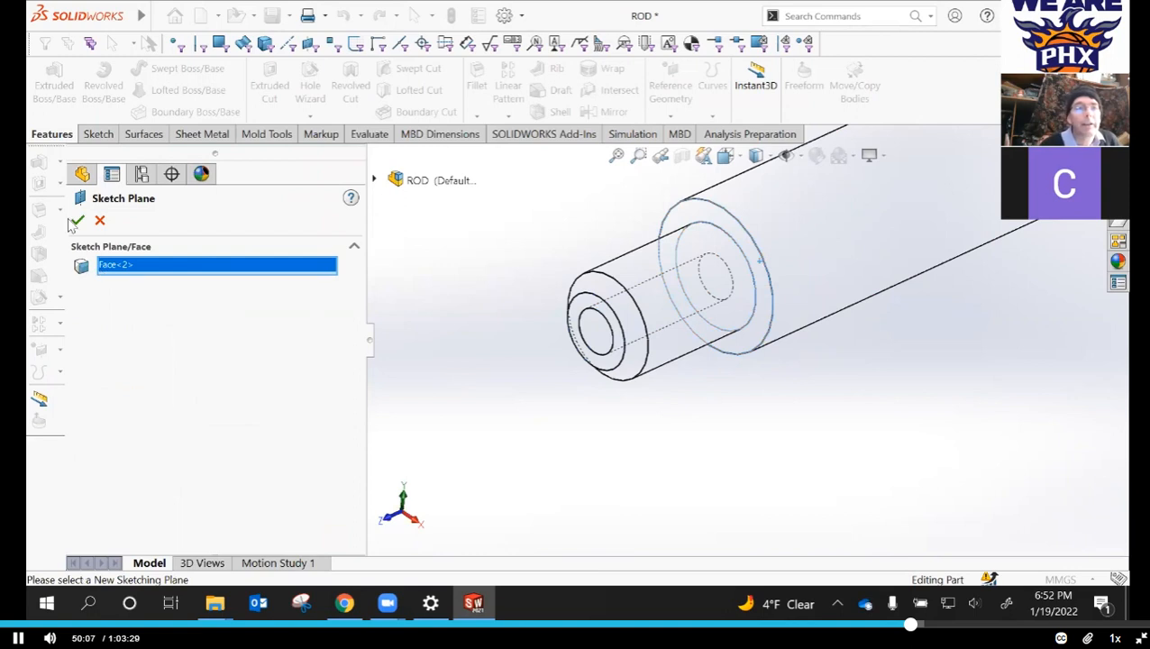
pyautogui.click(79, 222)
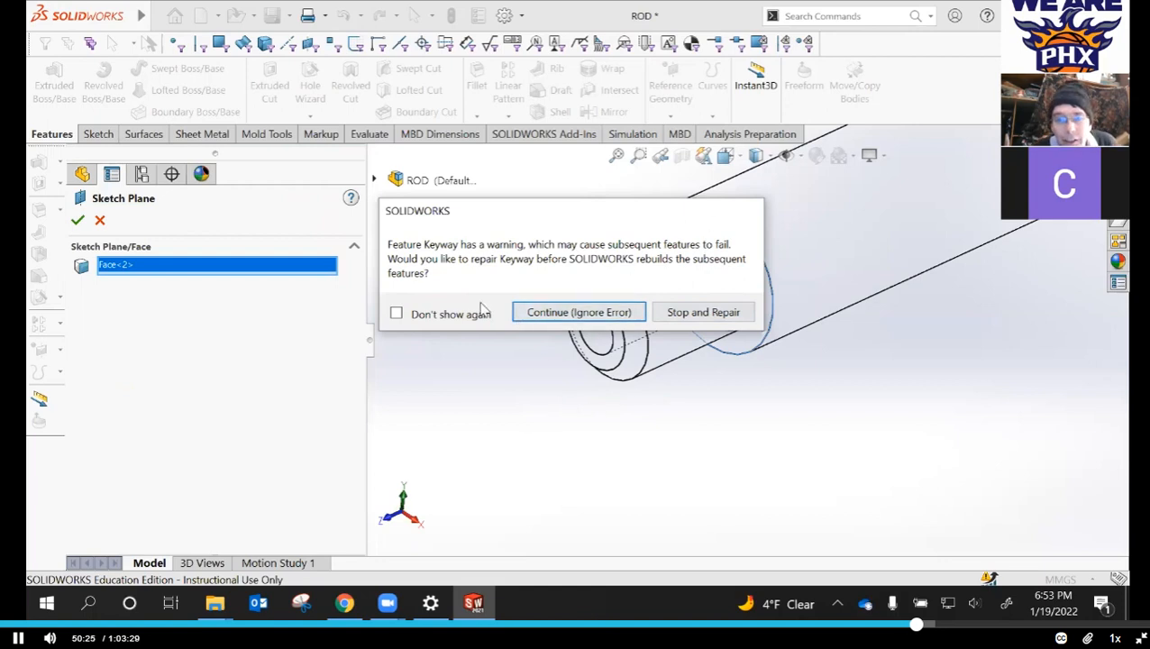
pyautogui.click(707, 313)
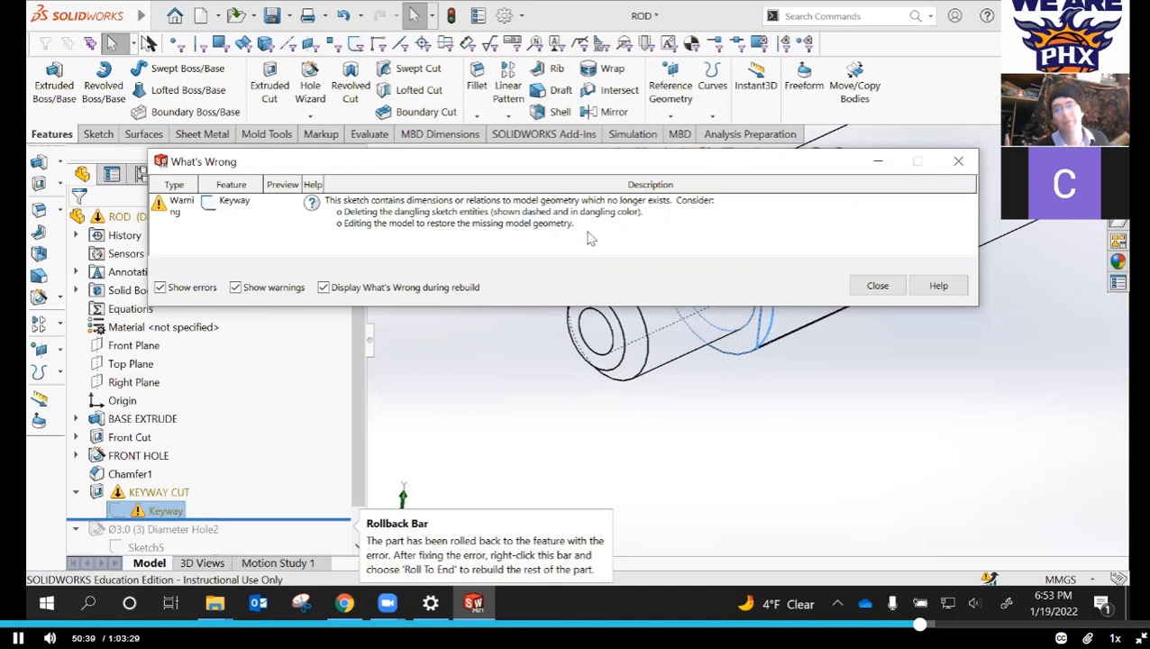
pyautogui.click(877, 287)
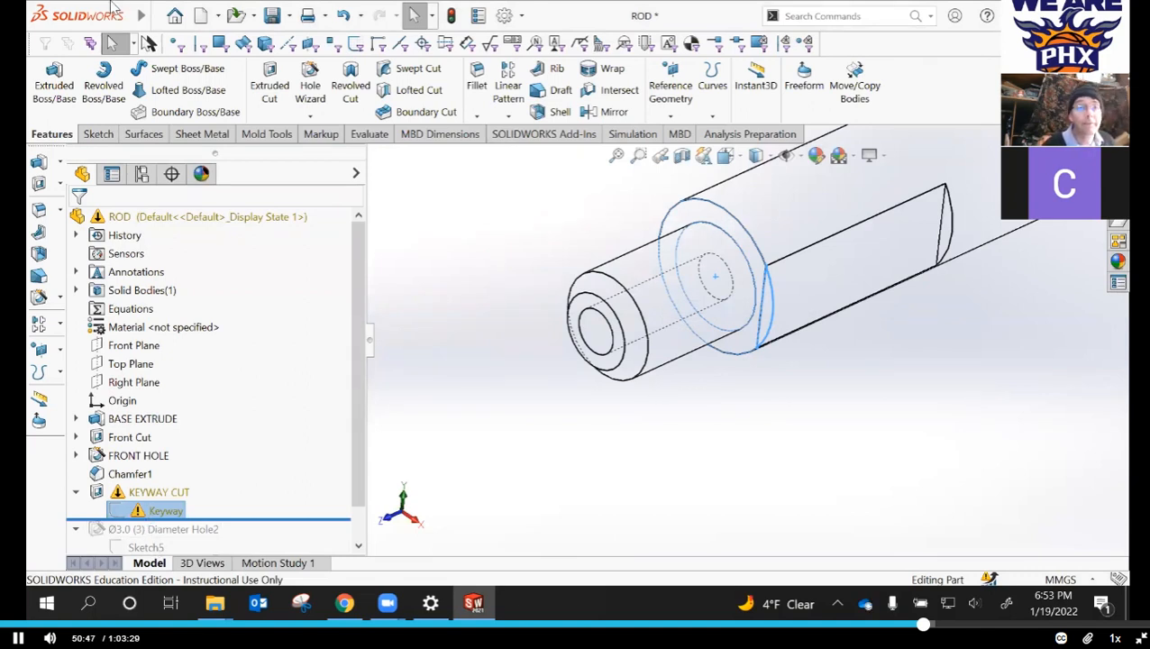
# - Open KEYWAY CUT's sketch for editing and display all of its sketch relations
pyautogui.rightClick(150, 514)
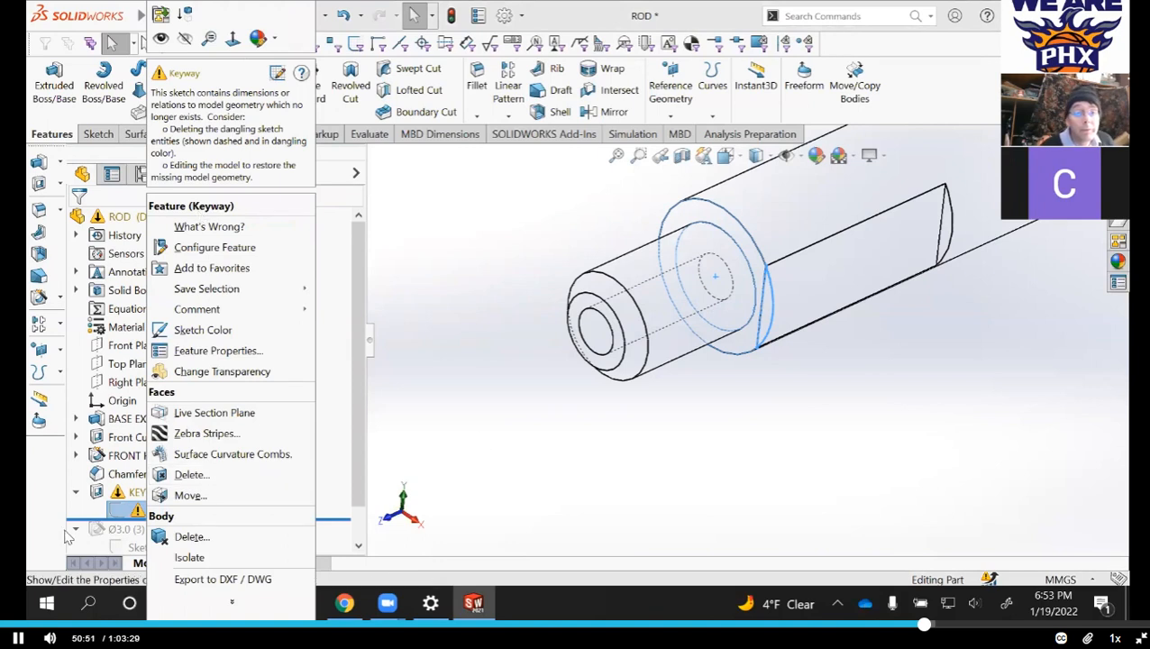
pyautogui.click(124, 511)
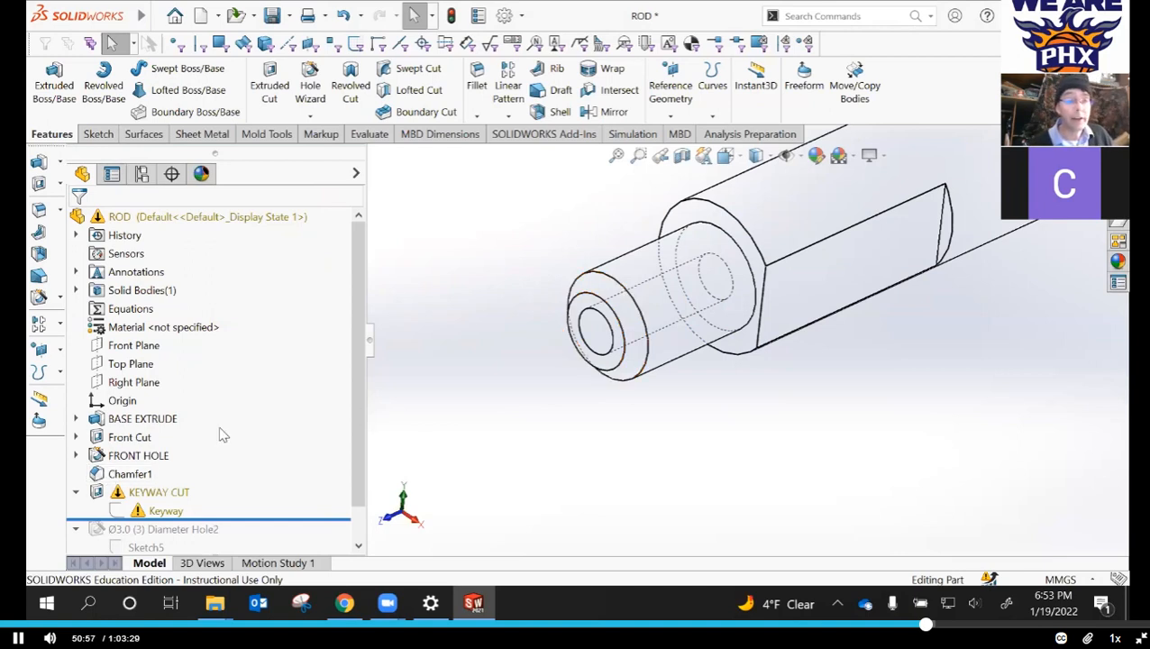
pyautogui.rightClick(139, 496)
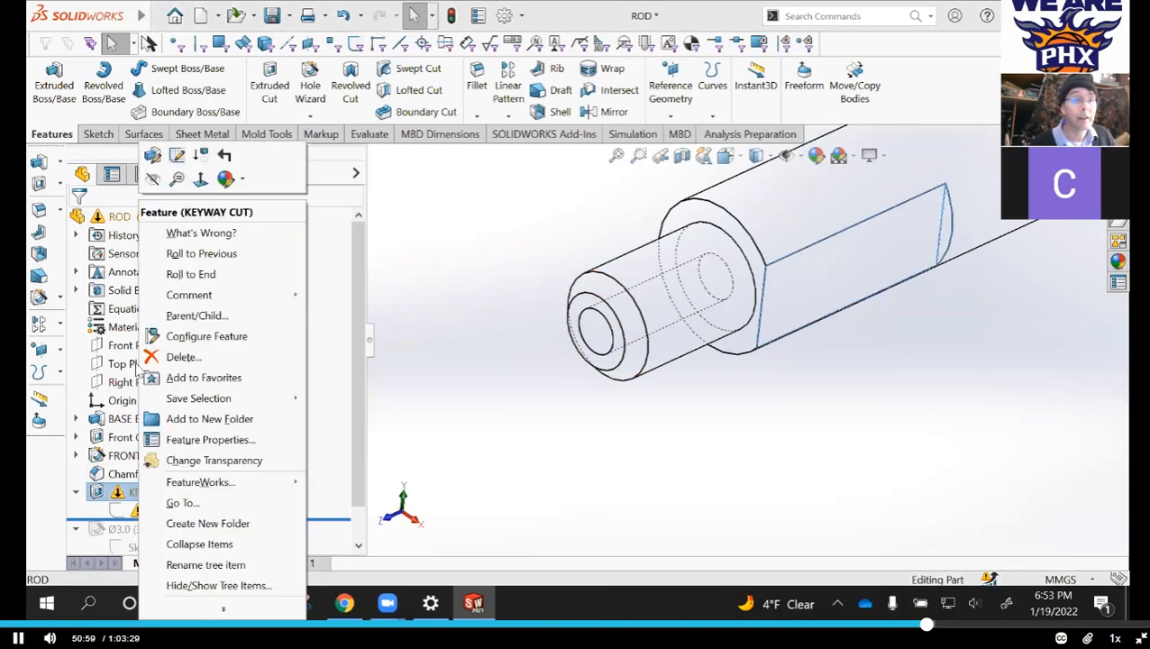
pyautogui.click(178, 156)
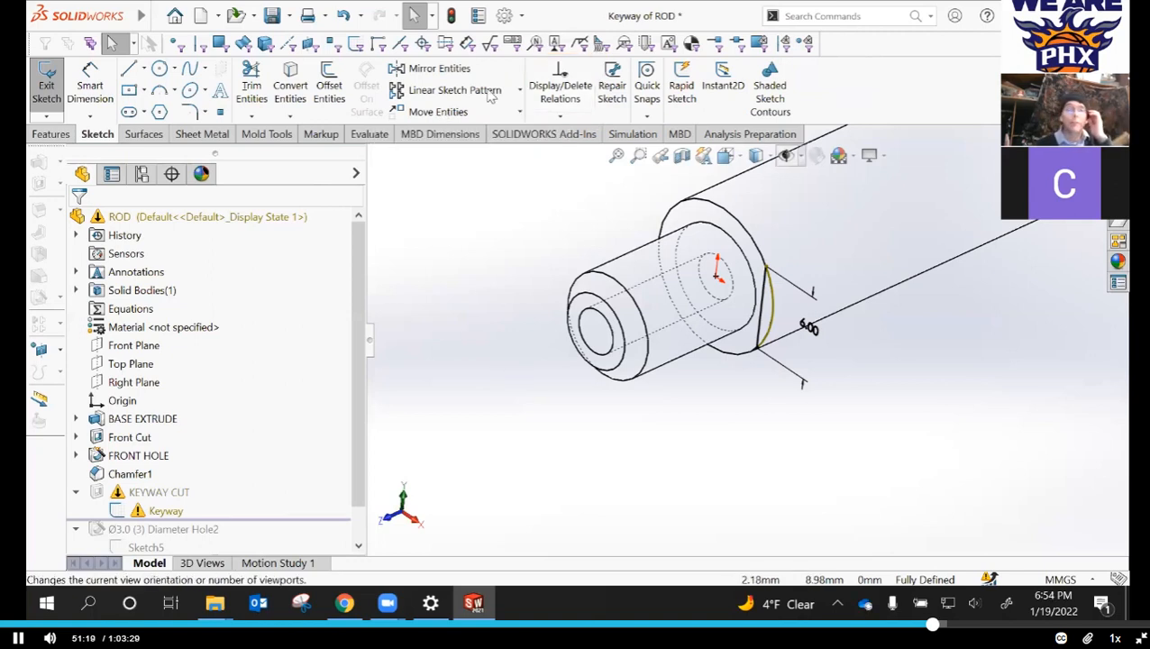
pyautogui.click(558, 83)
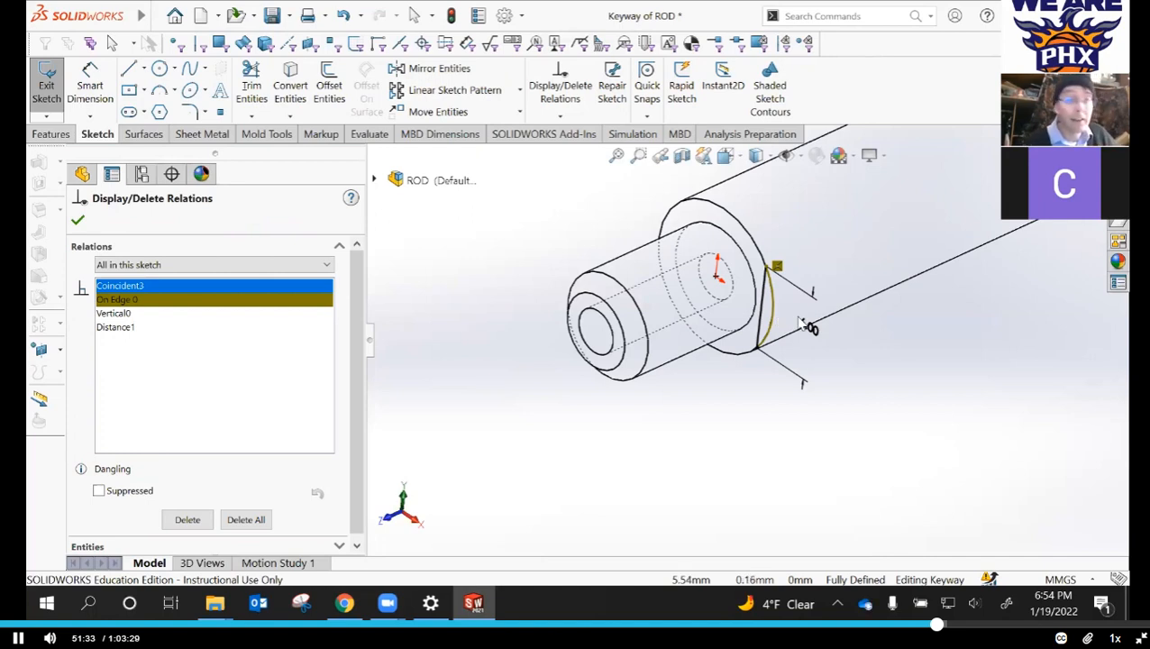
# - Try deleting the dangling Coincident3 relation from the Keyway sketch, and undo the deletion
pyautogui.rightClick(126, 305)
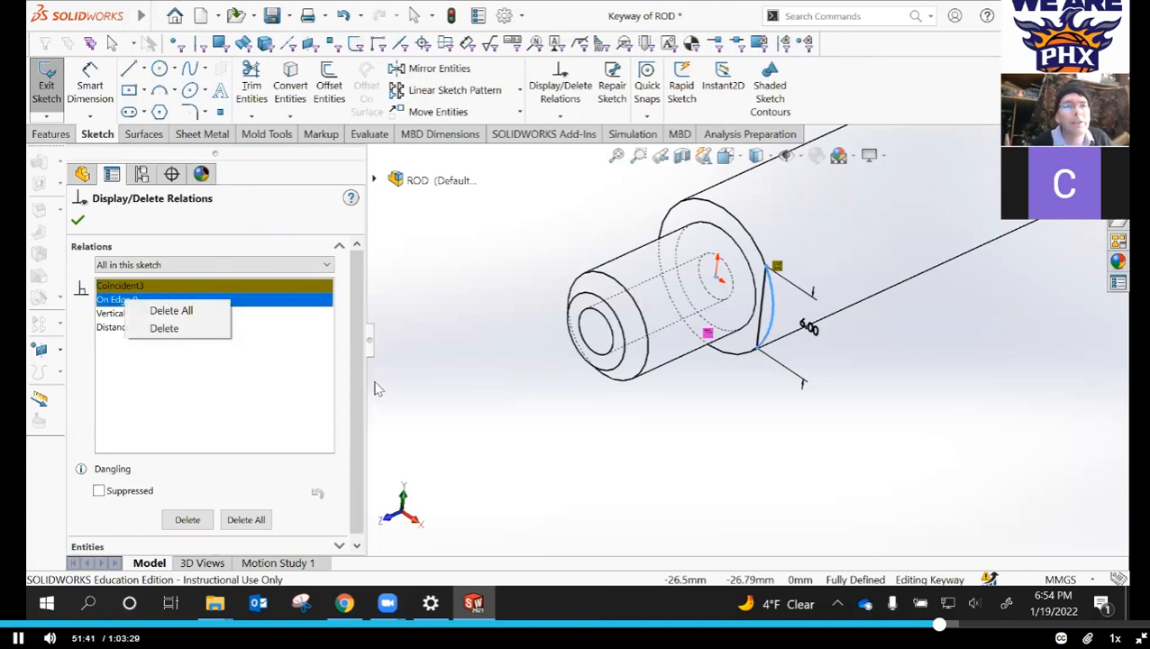
pyautogui.click(138, 284)
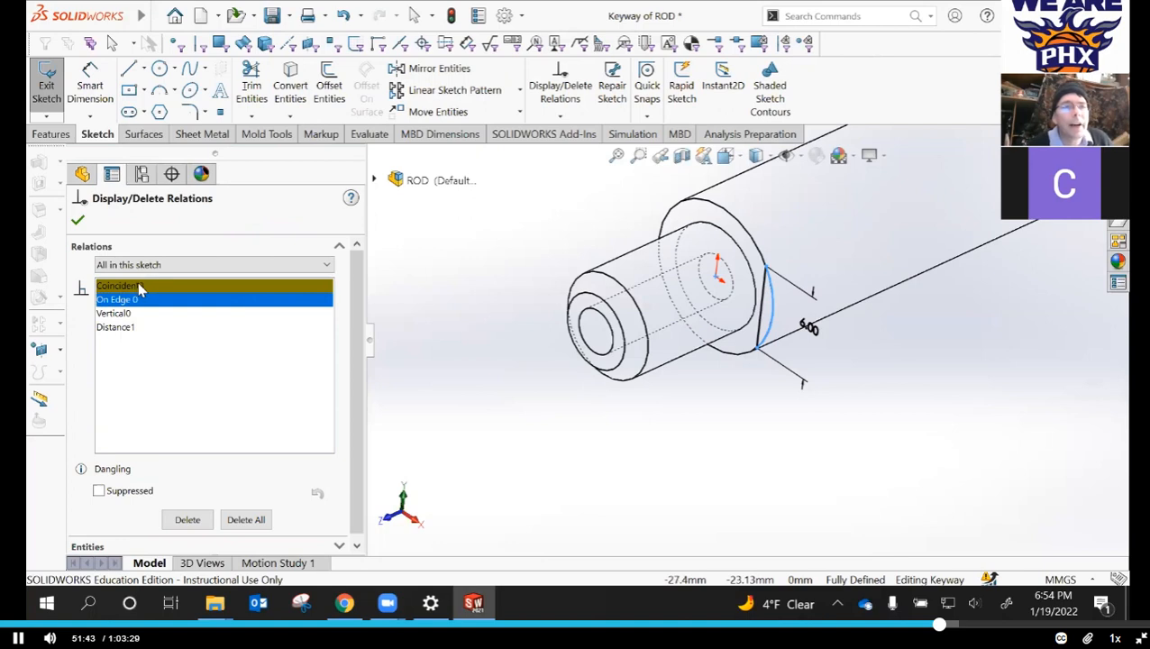
pyautogui.rightClick(138, 286)
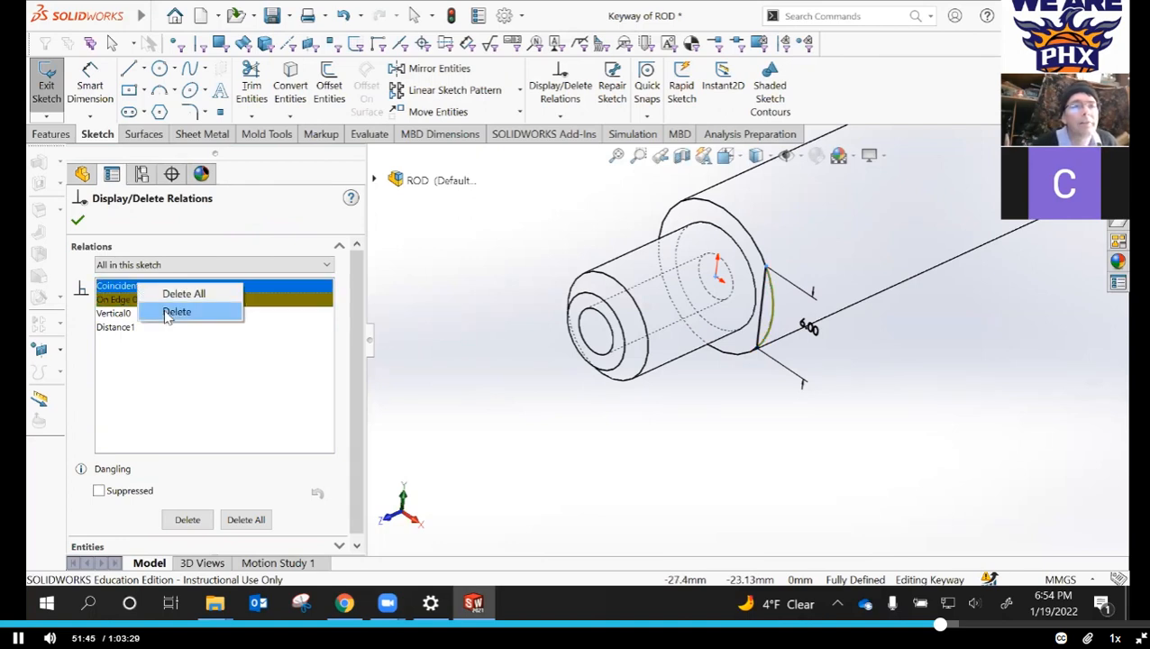
pyautogui.click(174, 312)
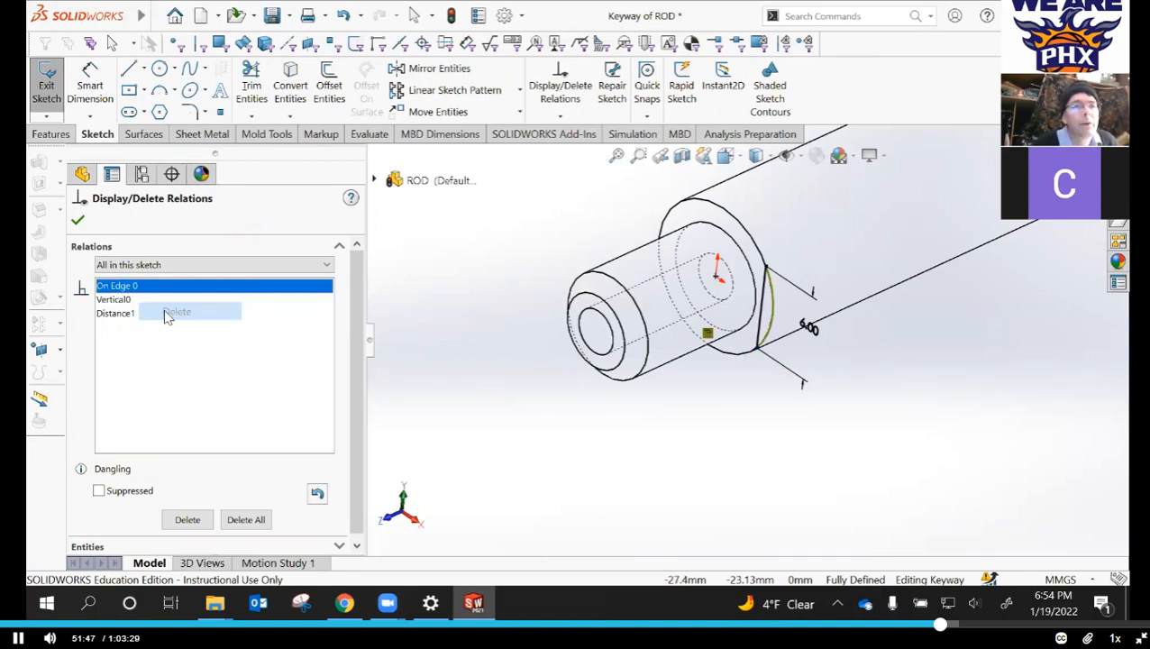
pyautogui.click(351, 17)
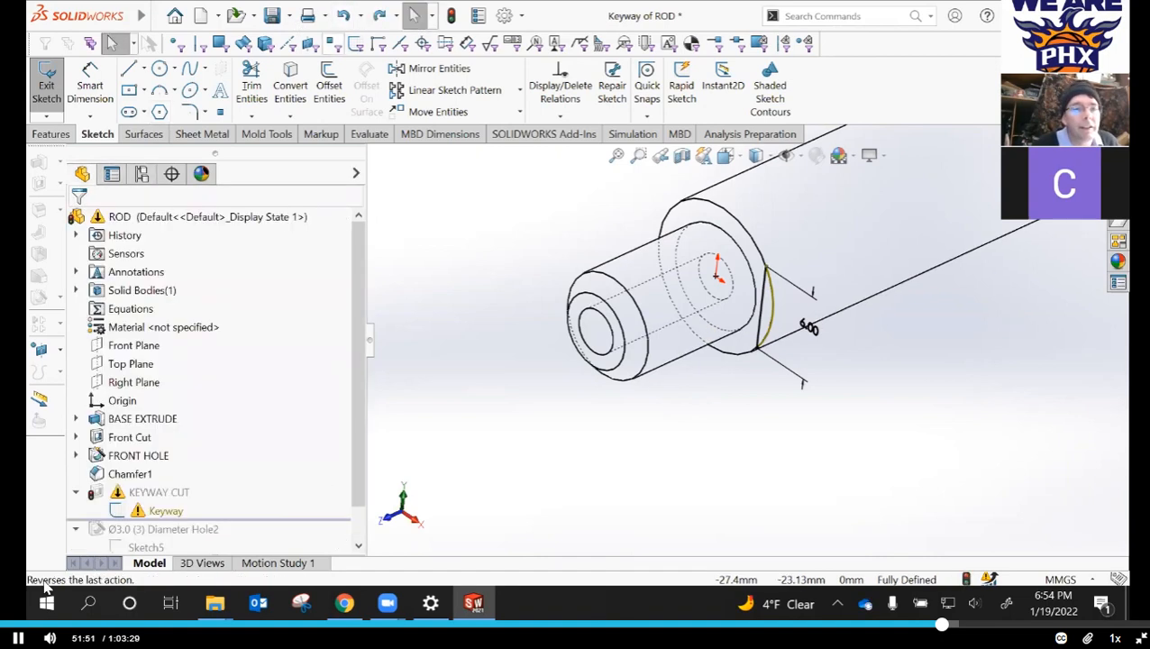
# - Display the Keyway sketch's relations again and delete the dangling On Edge 0 relation
pyautogui.rightClick(137, 496)
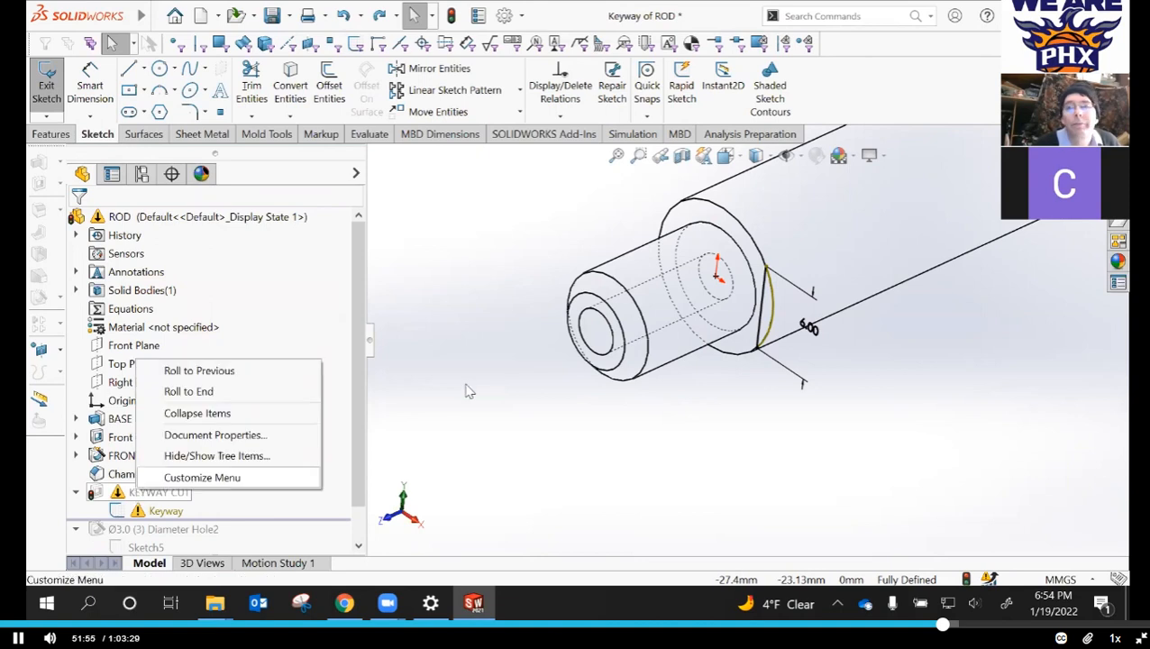
pyautogui.click(561, 91)
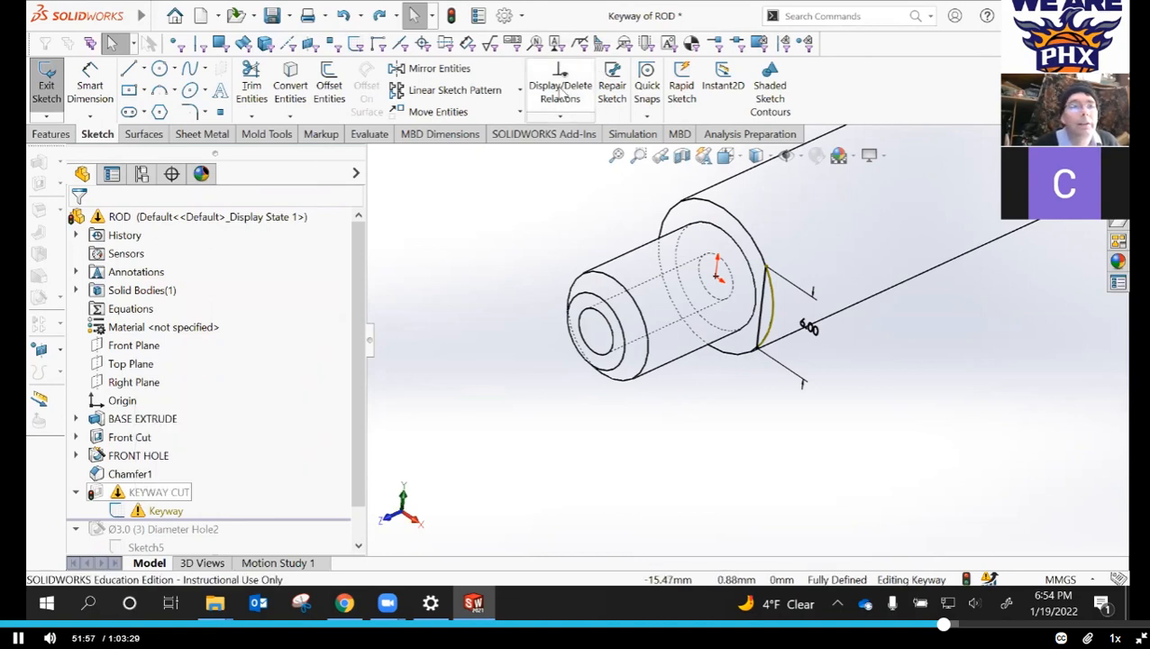
pyautogui.click(561, 91)
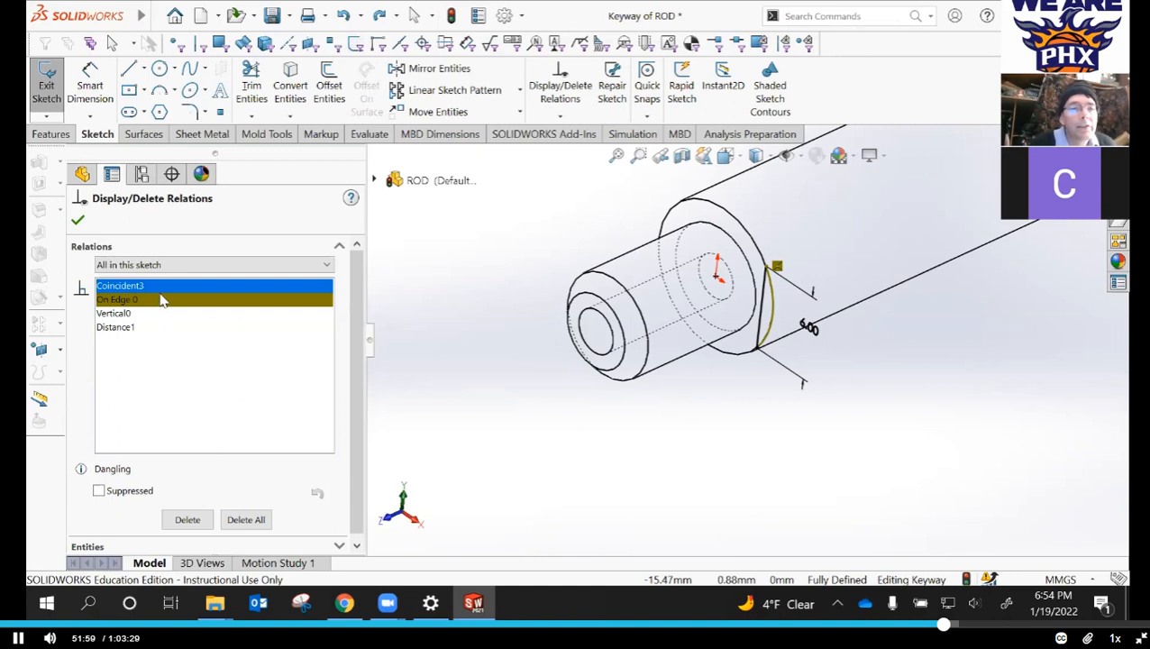
pyautogui.click(157, 301)
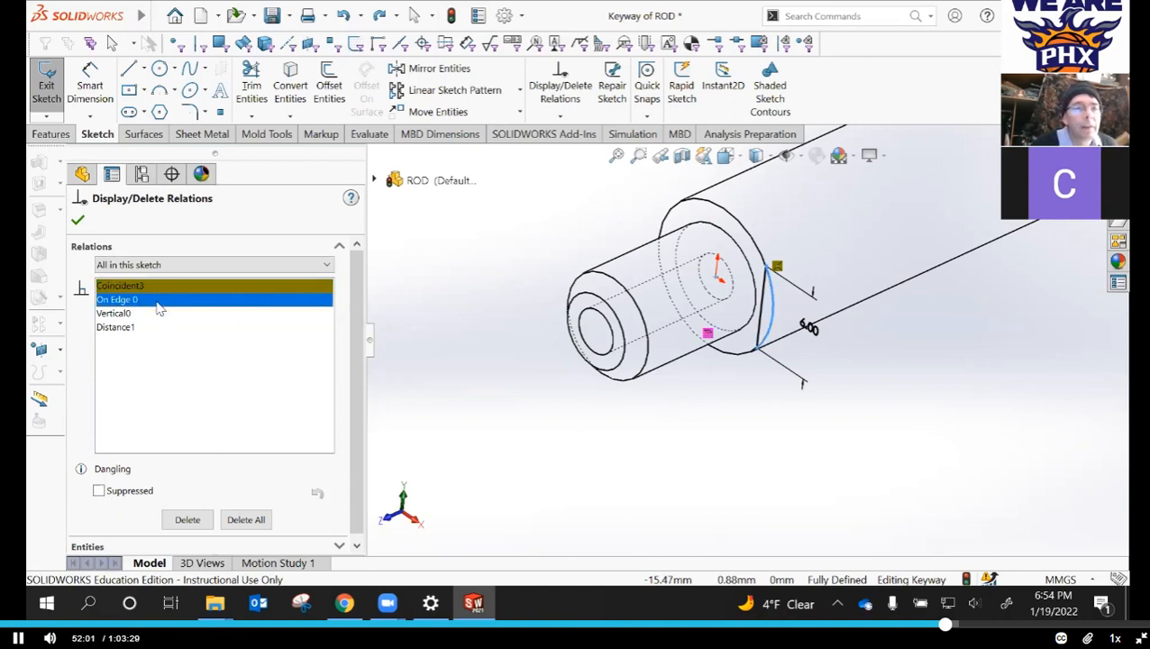
pyautogui.click(187, 523)
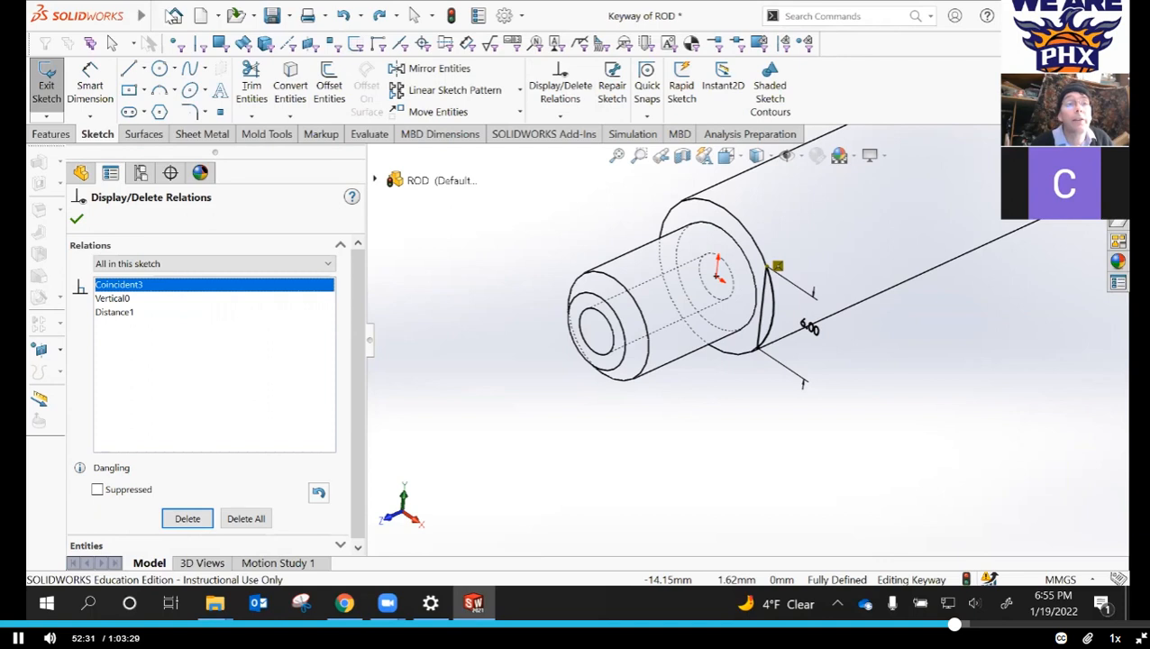
# - Hide the sketch relation symbols in the graphics view and close the list of relations
pyautogui.click(183, 16)
pyautogui.click(210, 16)
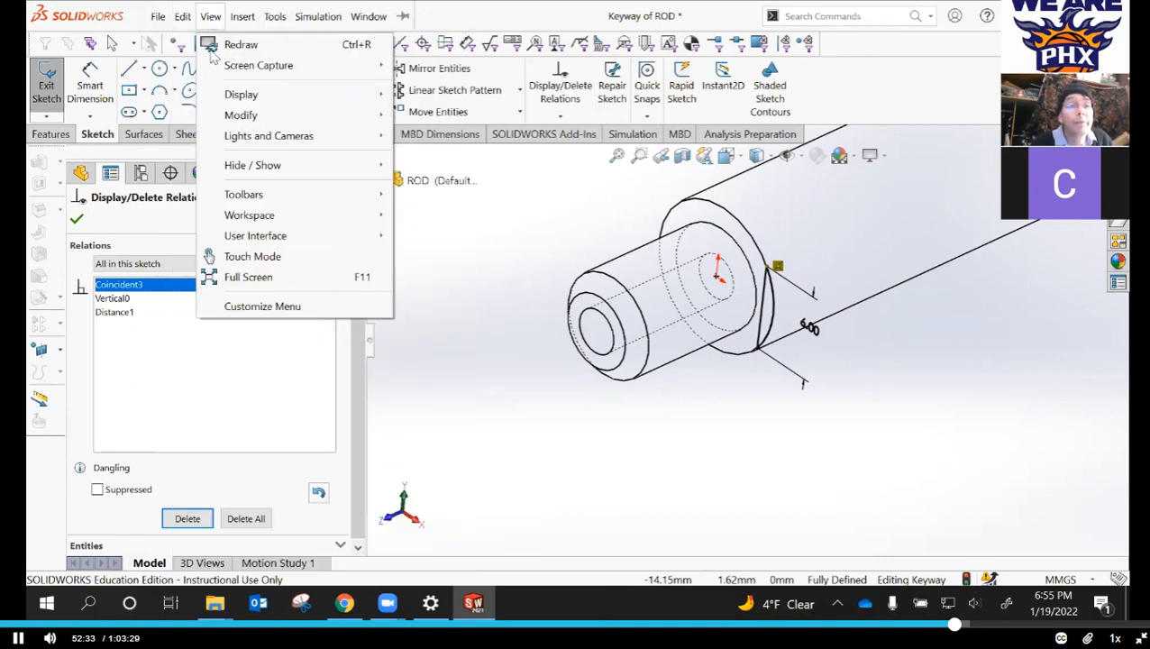
pyautogui.moveTo(241, 95)
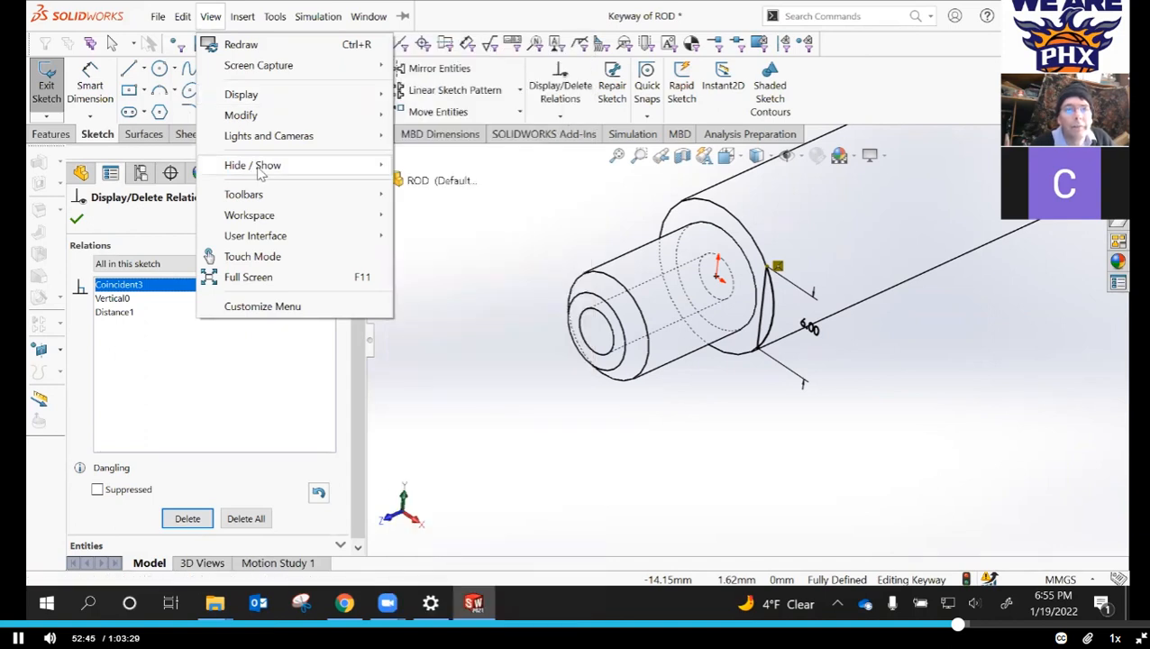
pyautogui.moveTo(260, 170)
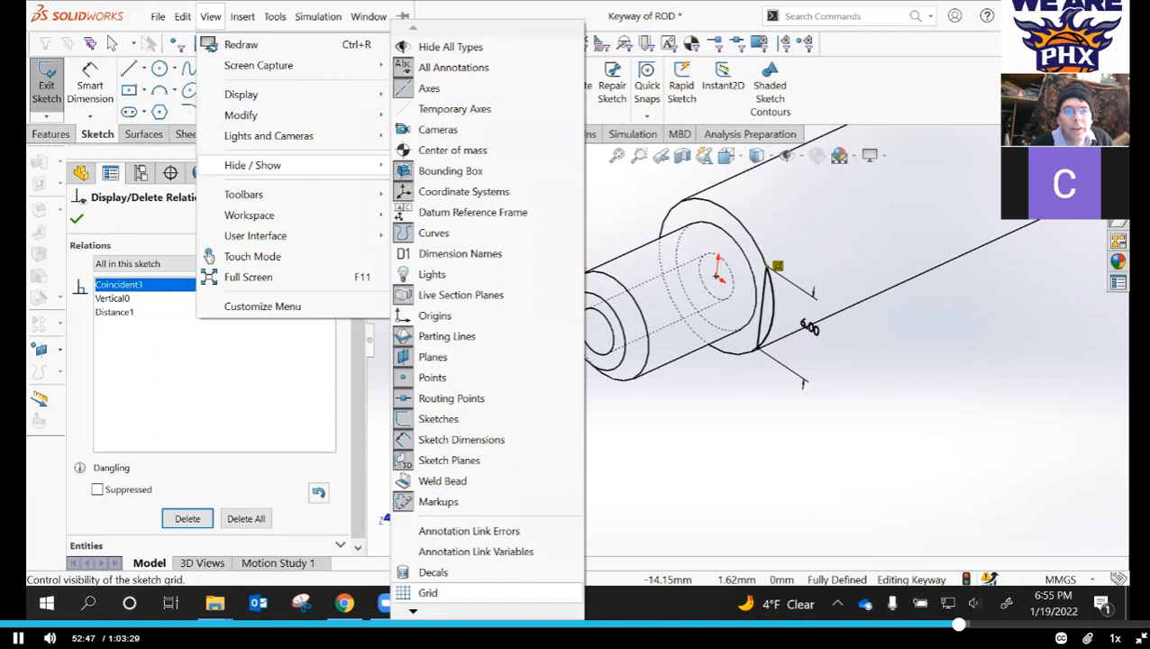
pyautogui.moveTo(413, 612)
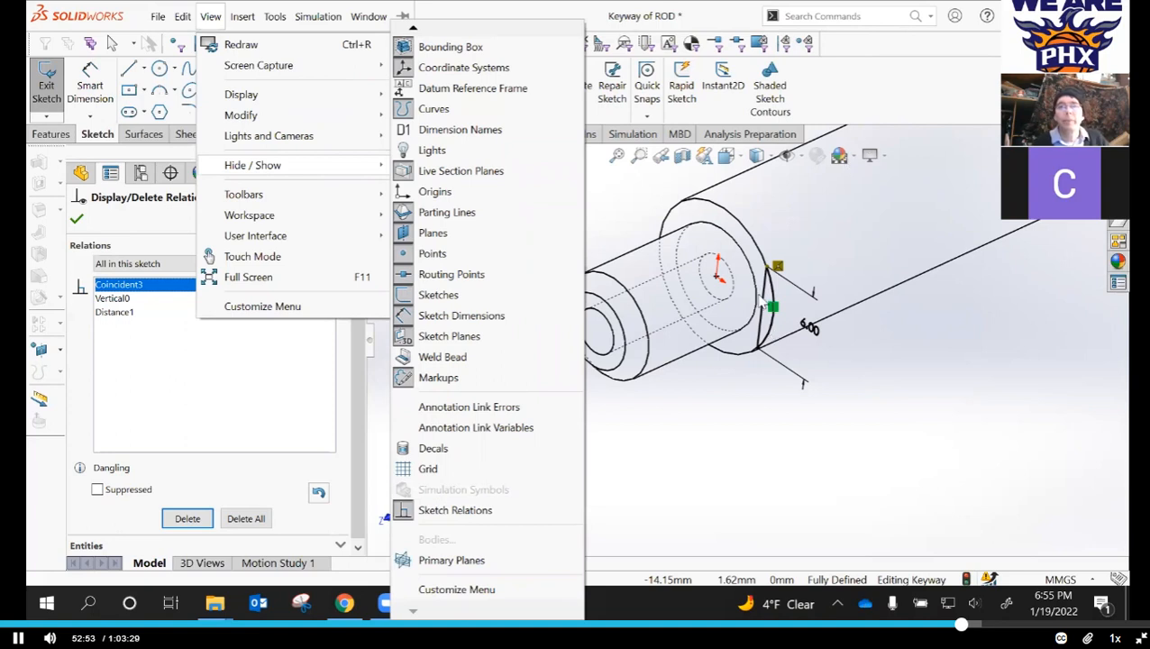
pyautogui.click(405, 517)
pyautogui.click(614, 470)
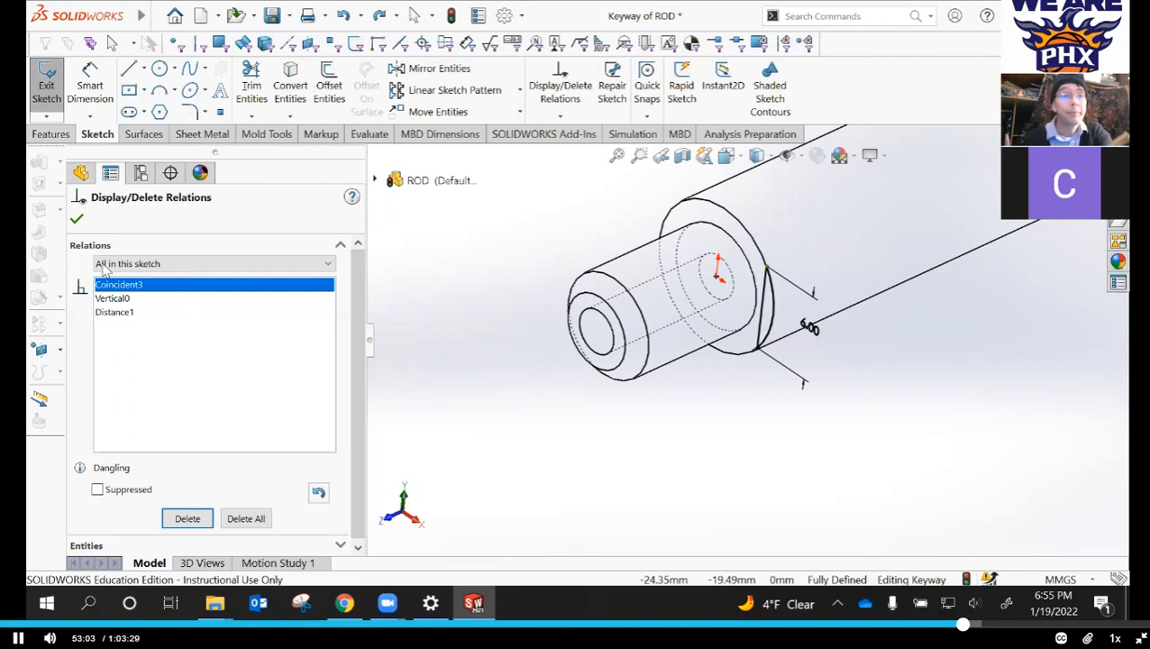
pyautogui.click(77, 219)
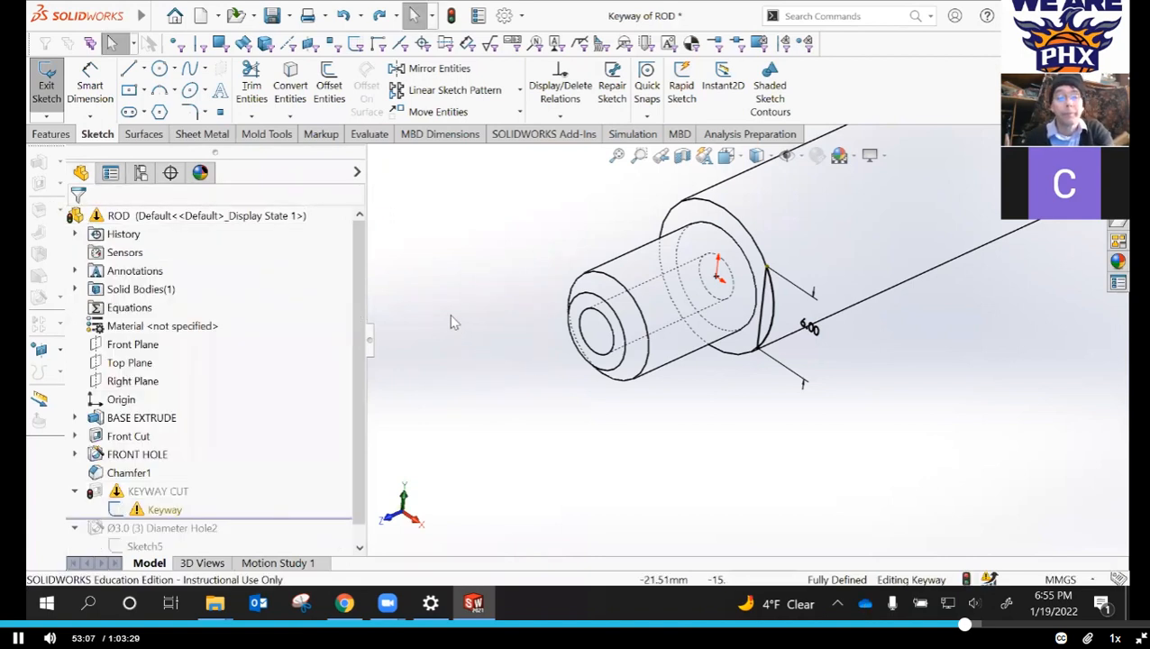
# - In the front view, pull the keyway arc outward past the rod's outer circle to a radius of about 0.133 in
pyautogui.press('space')
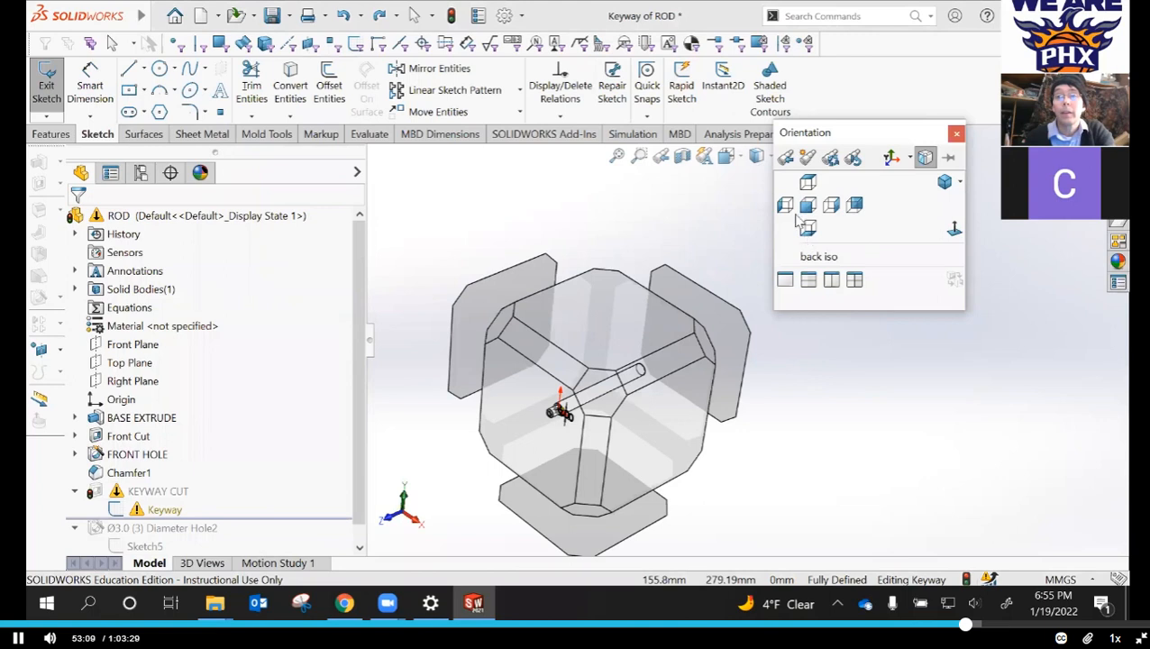
pyautogui.click(807, 207)
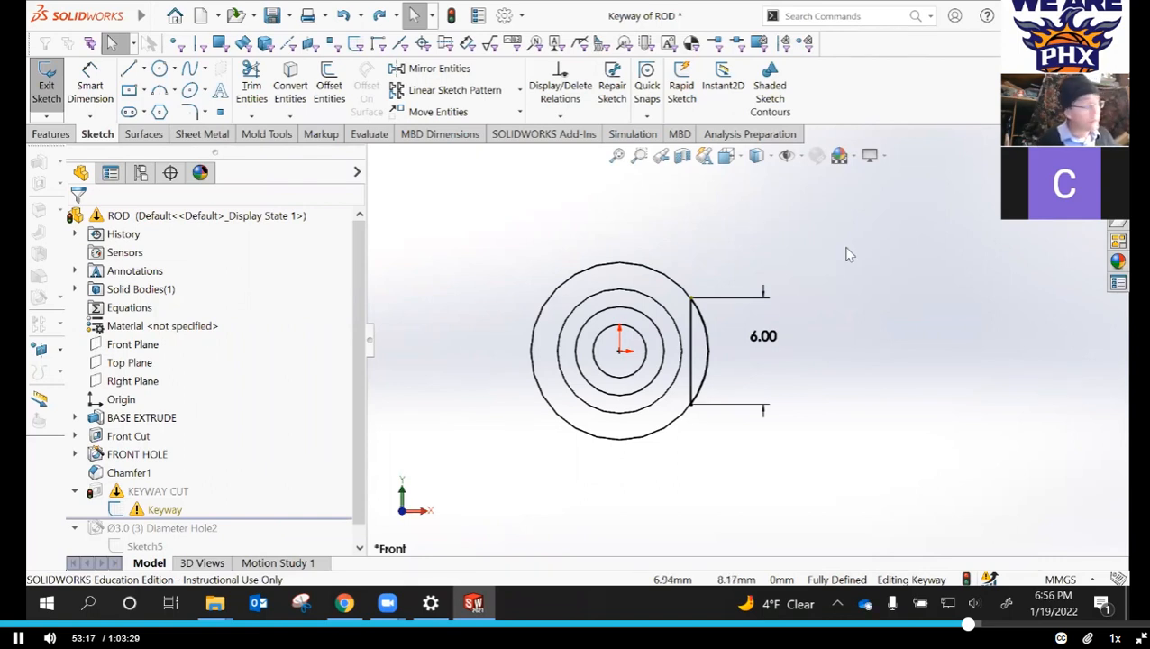
pyautogui.click(722, 355)
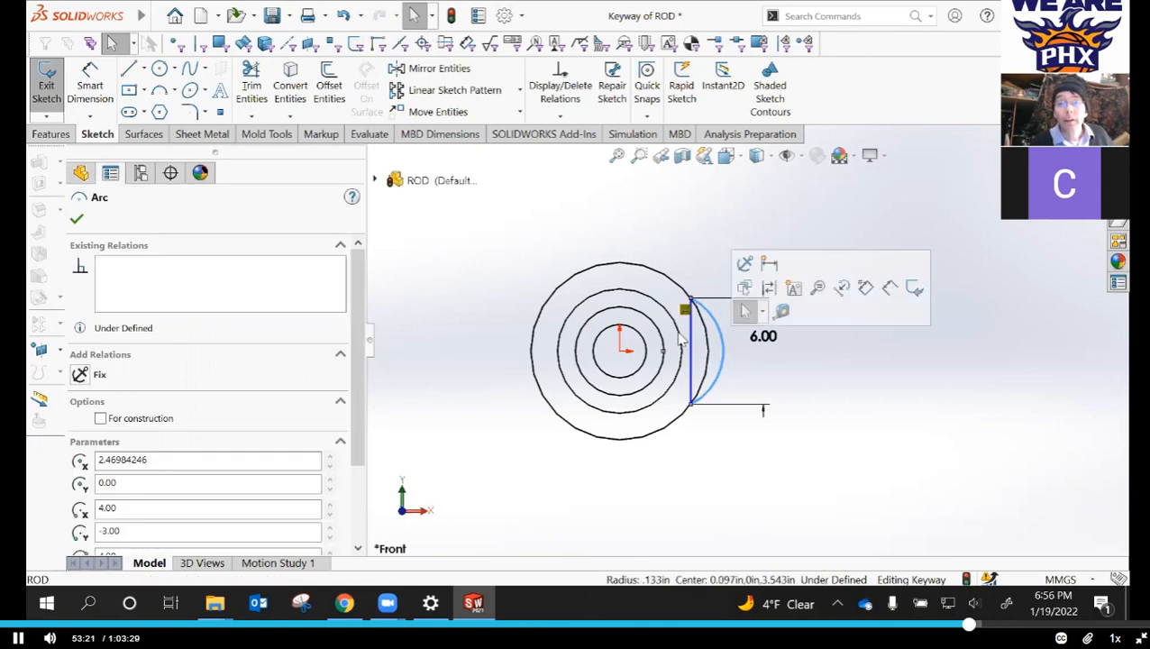
pyautogui.scroll(-2, 807, 383)
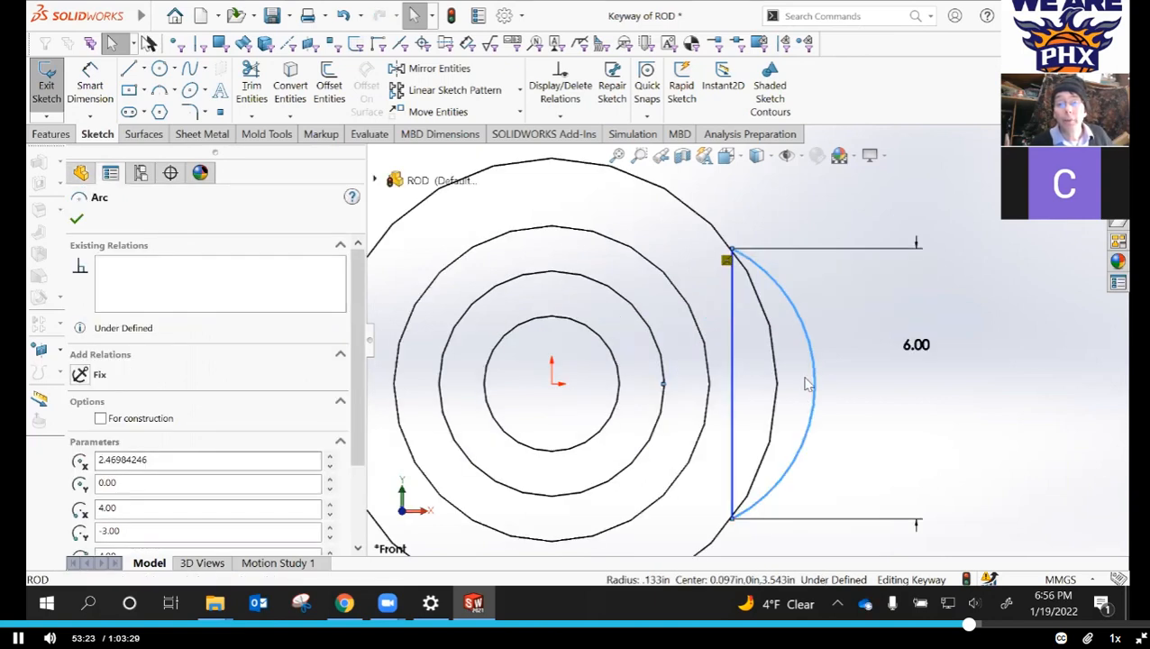
# - Adjust the keyway arc to a radius of about 0.147 in and make it coradial with the rod's outer circular edge
pyautogui.scroll(1, 806, 378)
pyautogui.moveTo(805, 378)
pyautogui.mouseDown()
pyautogui.moveTo(867, 387)
pyautogui.moveTo(771, 387)
pyautogui.moveTo(756, 400)
pyautogui.moveTo(810, 393)
pyautogui.moveTo(793, 389)
pyautogui.mouseUp()
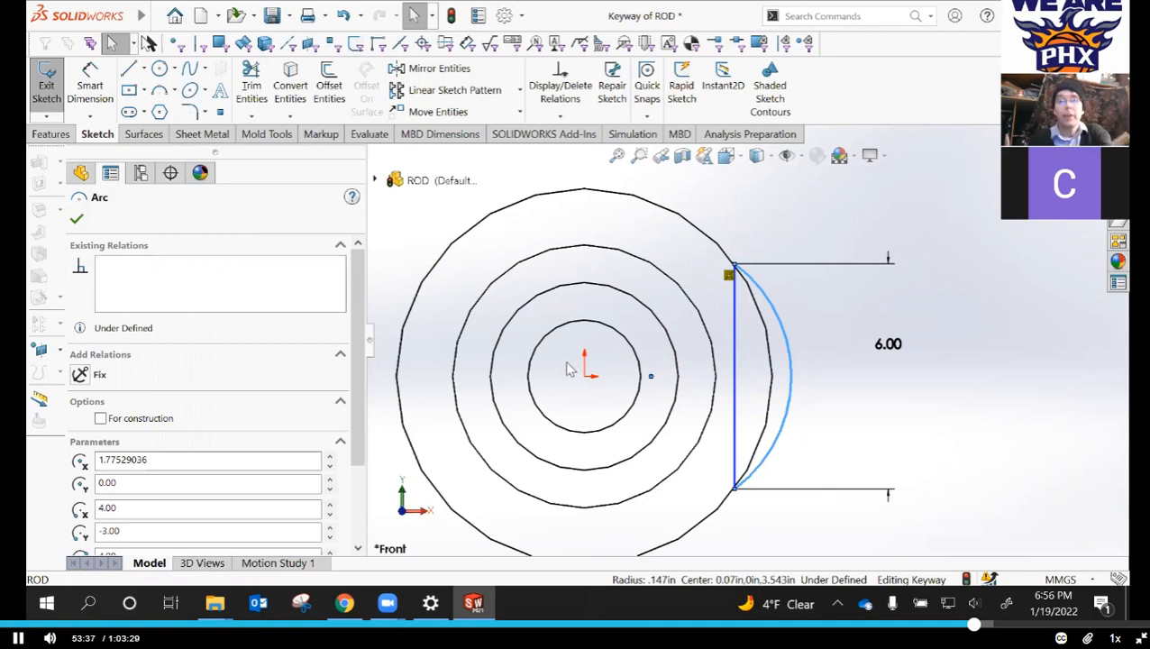
pyautogui.click(688, 220)
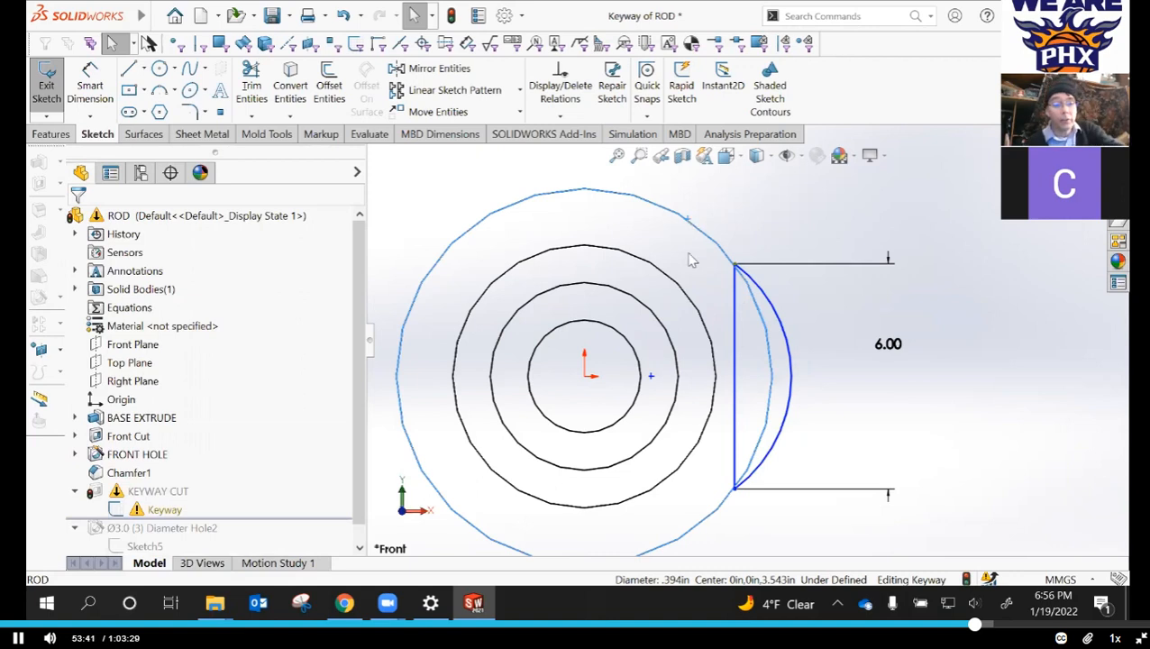
pyautogui.click(791, 351)
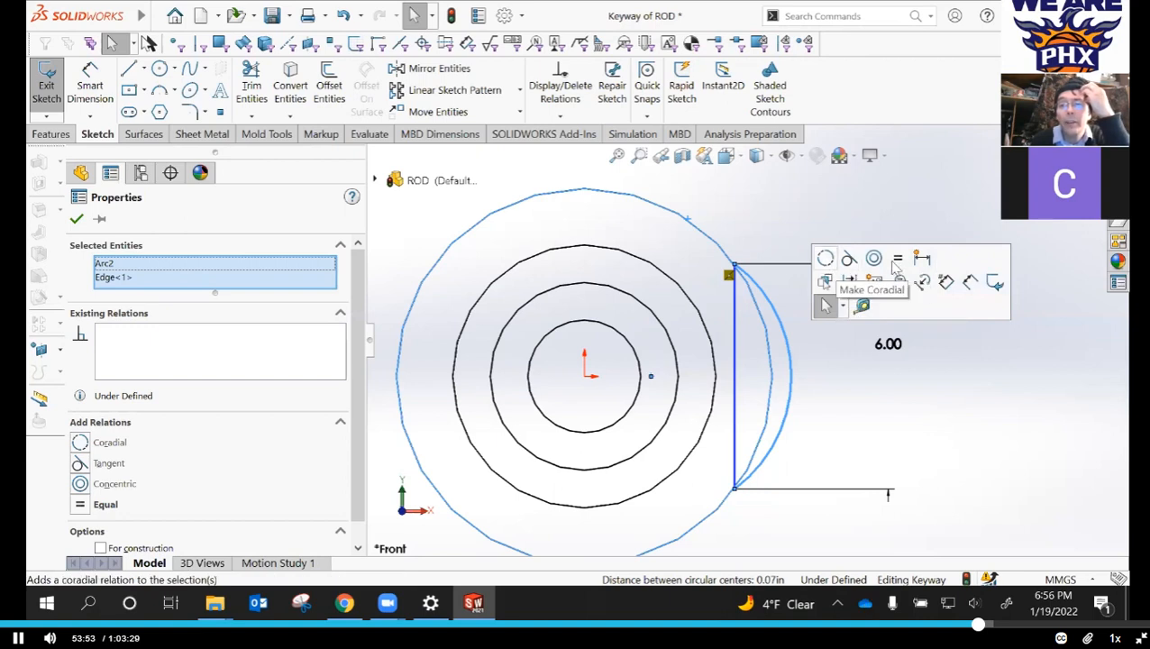
pyautogui.click(826, 260)
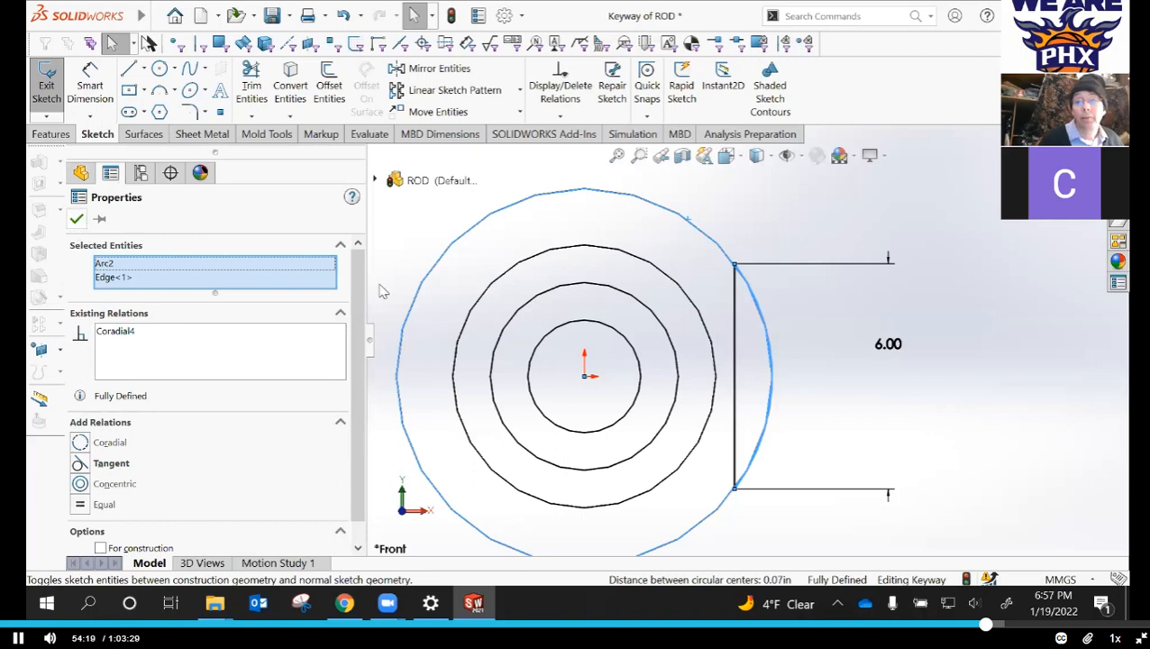
pyautogui.click(937, 382)
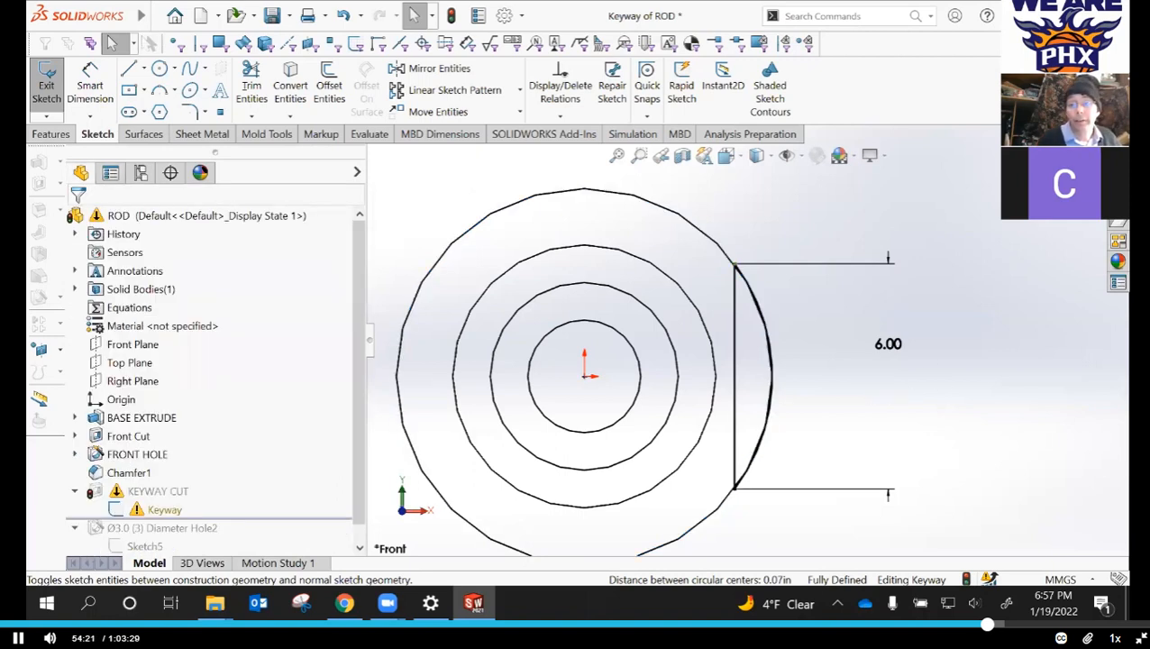
# - Rebuild the part, choose to stop and repair the Keyway sketch, and close the error report
pyautogui.scroll(4, 859, 548)
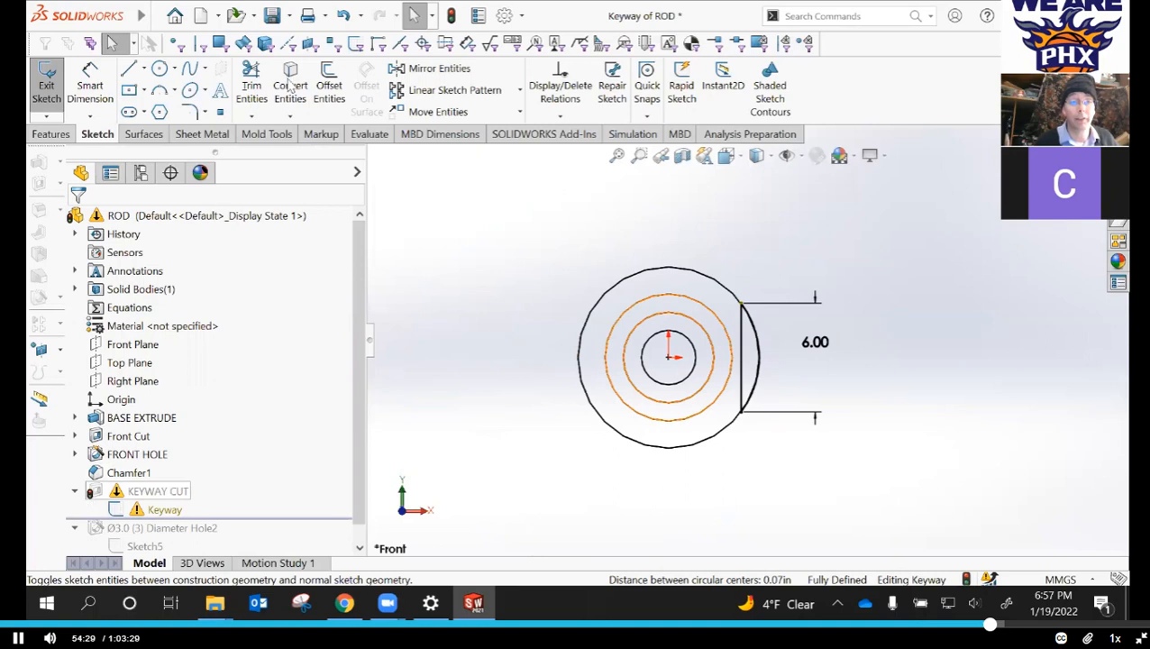
pyautogui.click(453, 16)
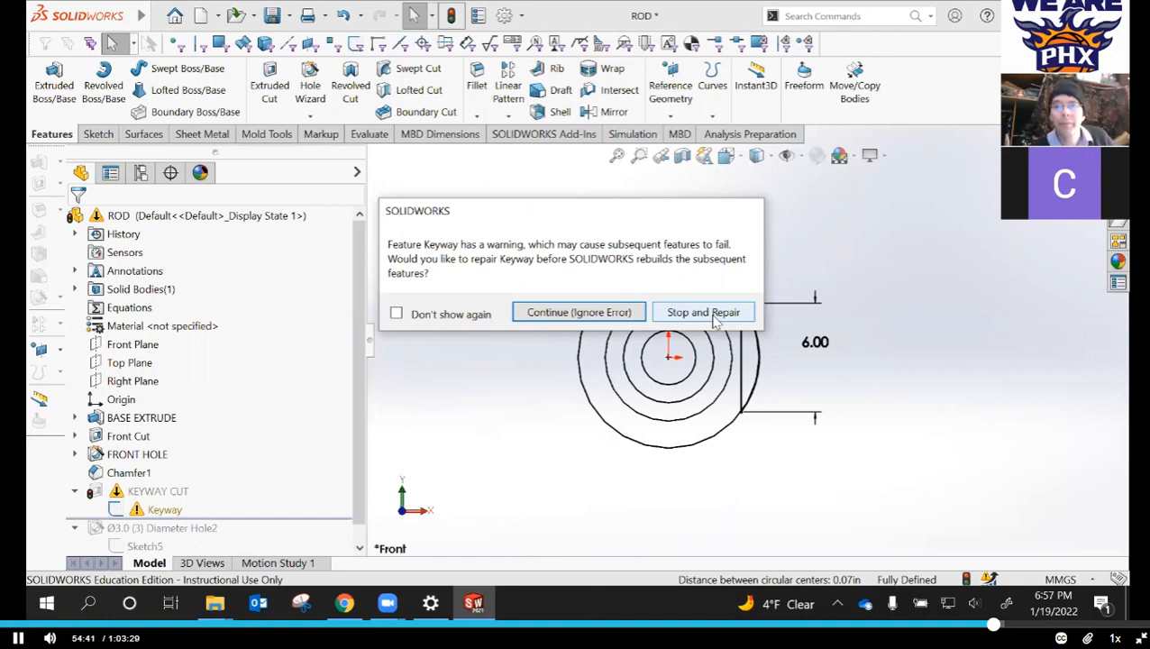
pyautogui.click(713, 315)
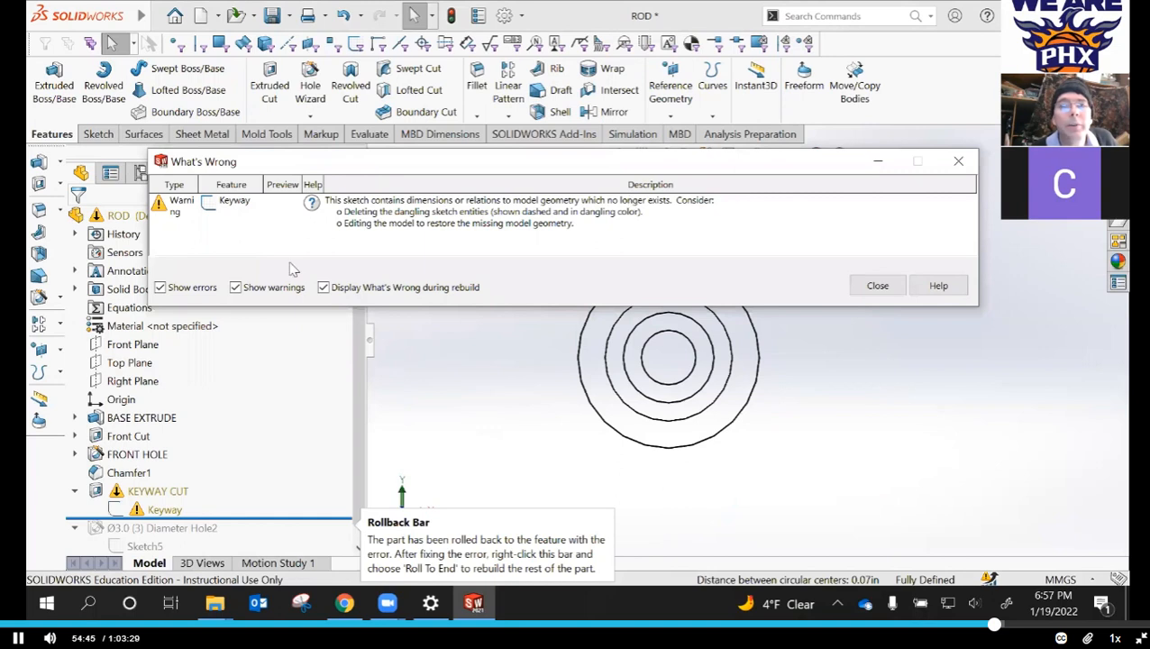
pyautogui.click(877, 287)
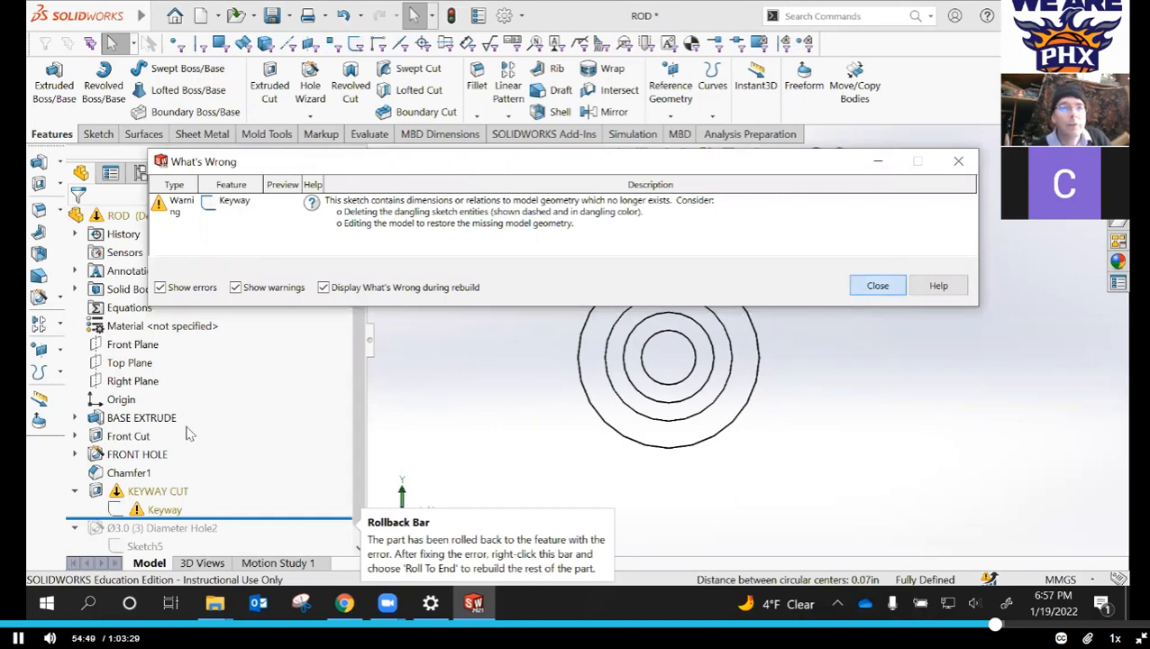
# - Reopen the Keyway sketch for editing, review its relations and delete the dangling Coincident3 relation
pyautogui.rightClick(146, 510)
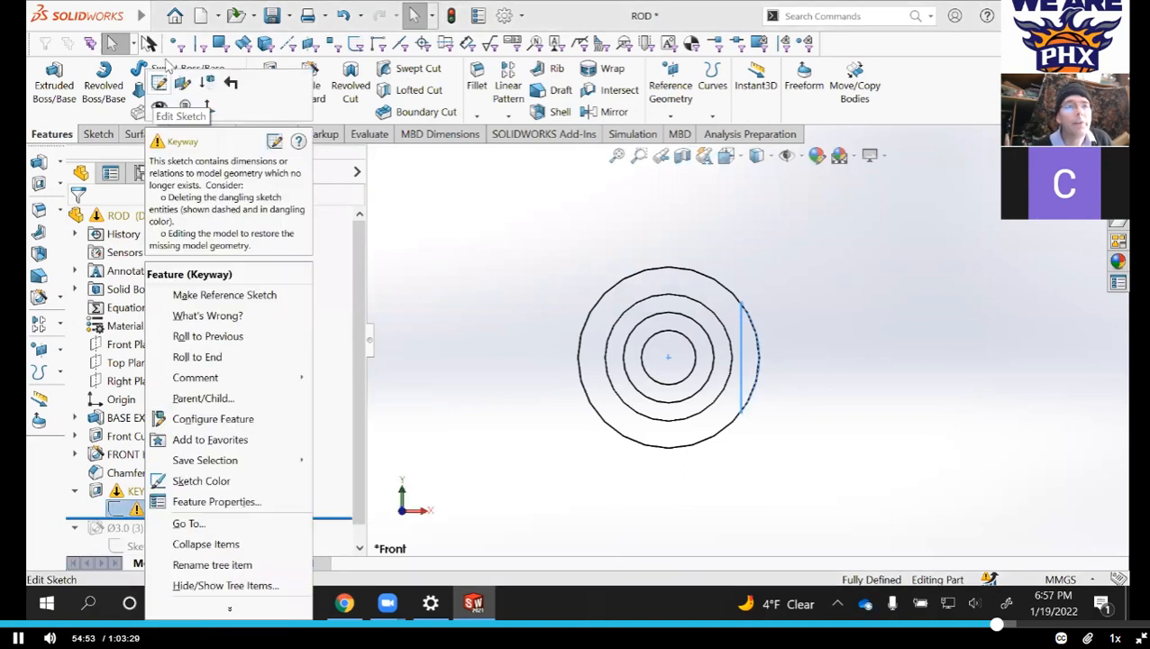
pyautogui.click(162, 84)
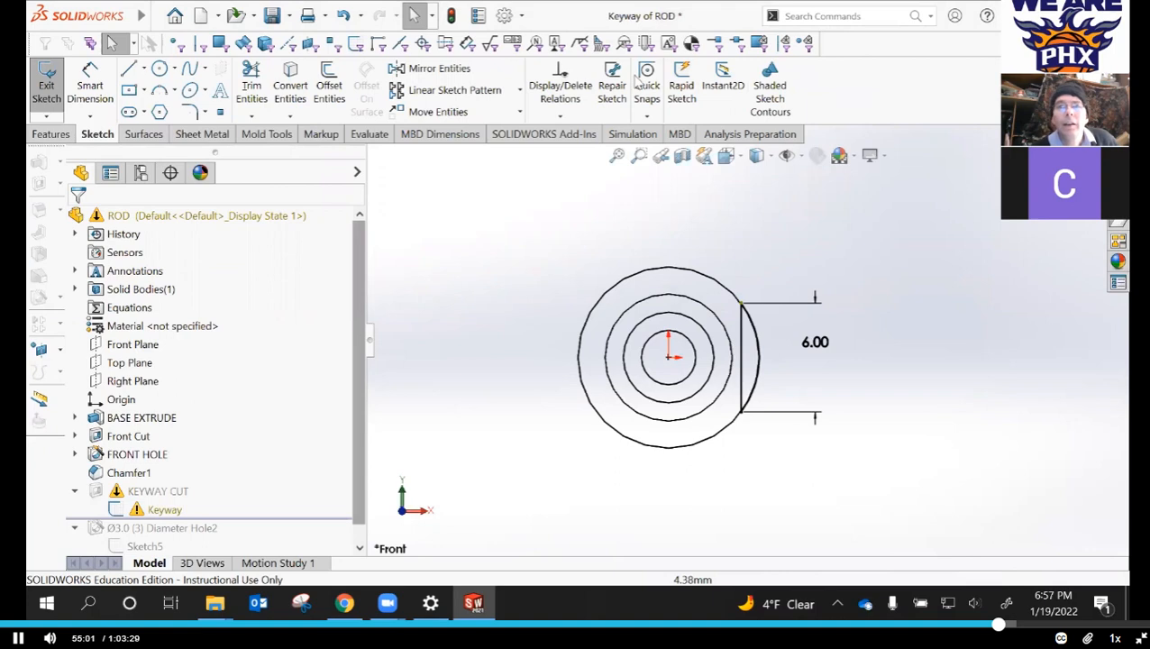
pyautogui.click(560, 94)
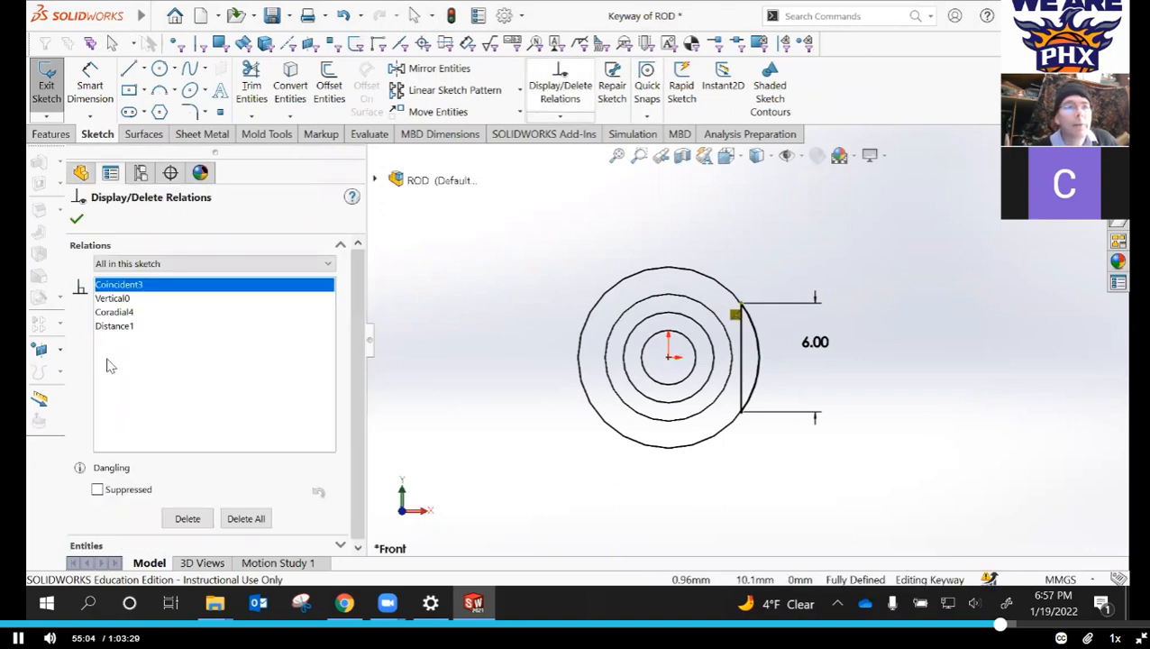
pyautogui.click(117, 298)
pyautogui.click(127, 313)
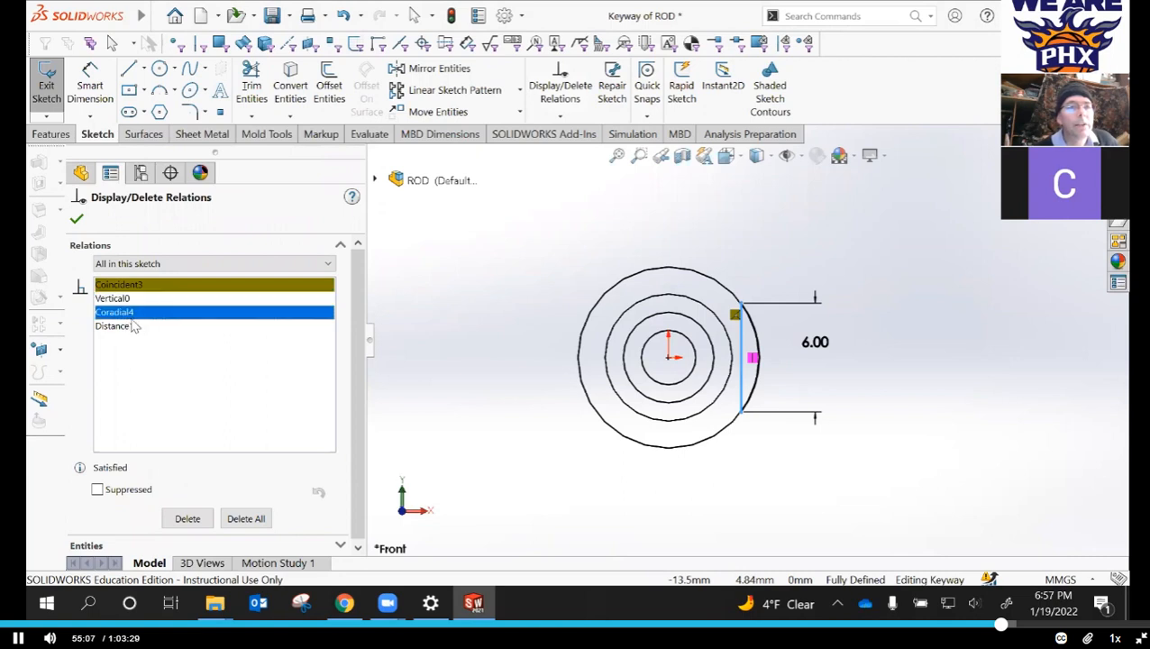
pyautogui.click(142, 324)
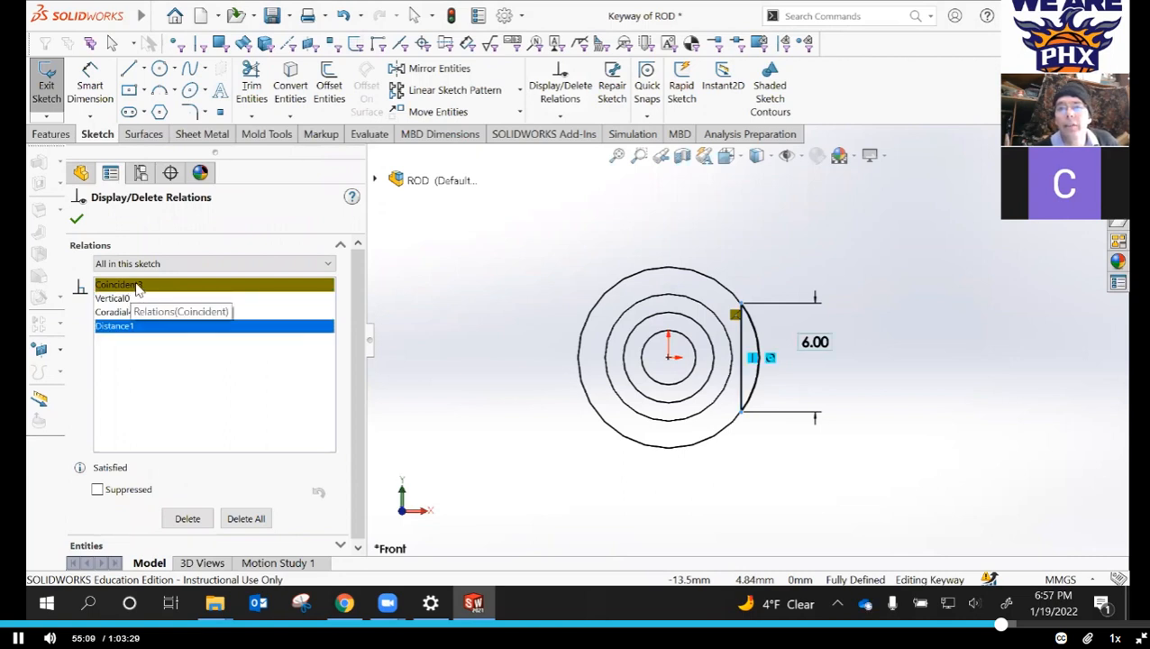
pyautogui.click(135, 286)
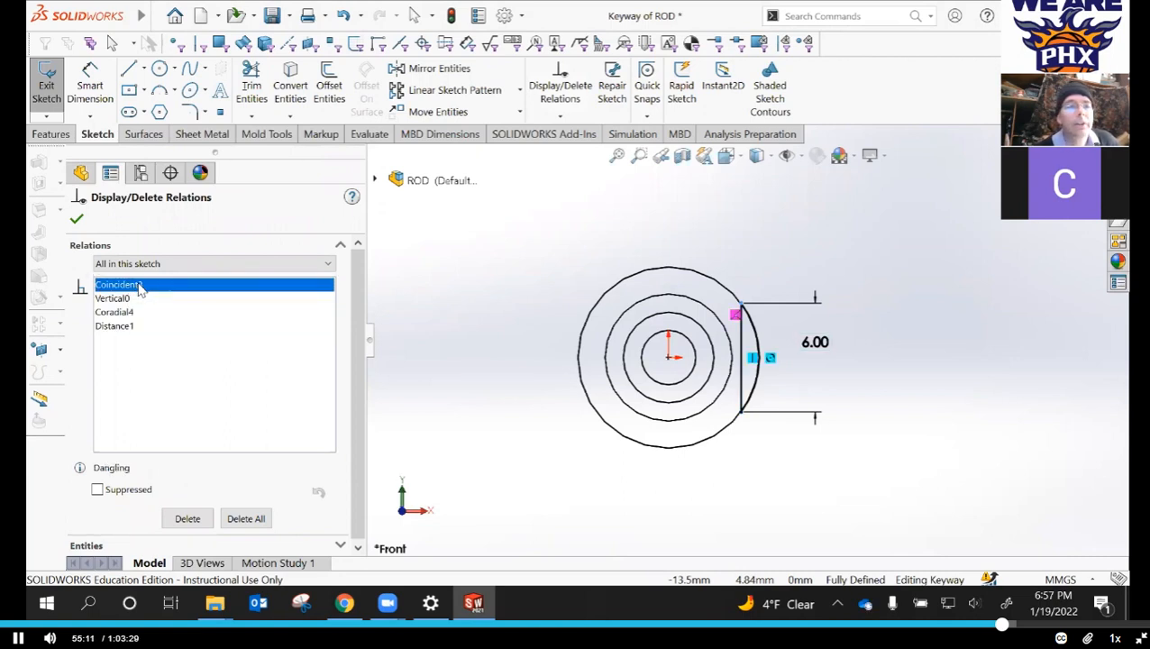
pyautogui.click(188, 520)
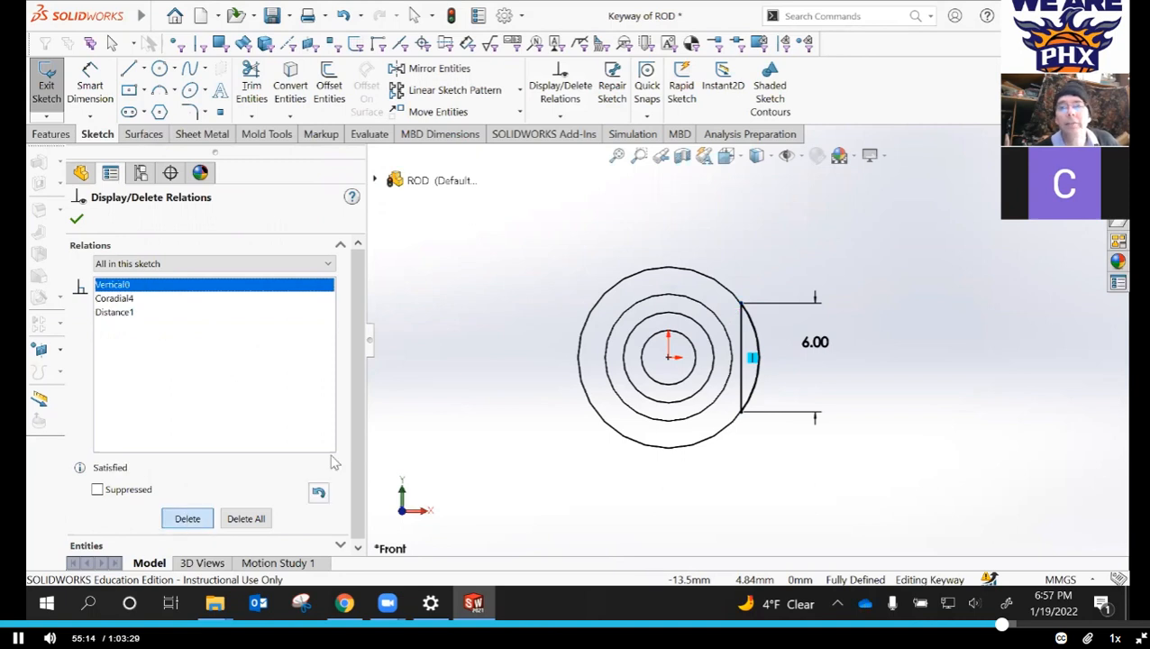
pyautogui.click(77, 222)
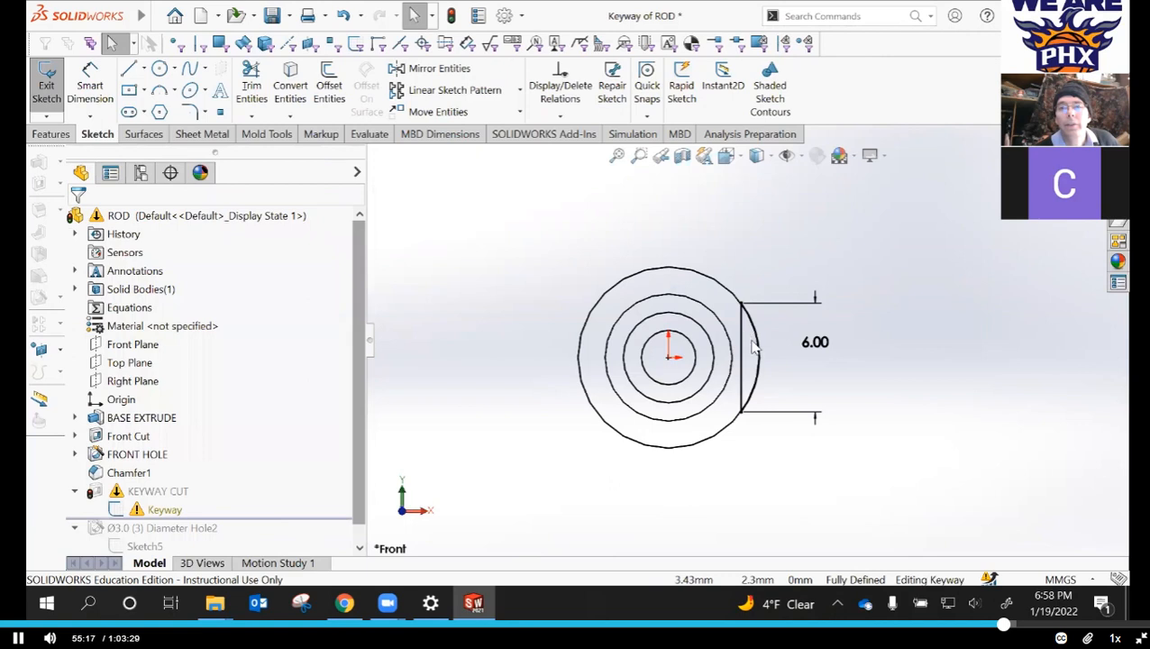
# - Examine the relations on the keyway profile's upper and lower endpoints and its vertical line
pyautogui.scroll(-2, 754, 347)
pyautogui.scroll(-2, 733, 261)
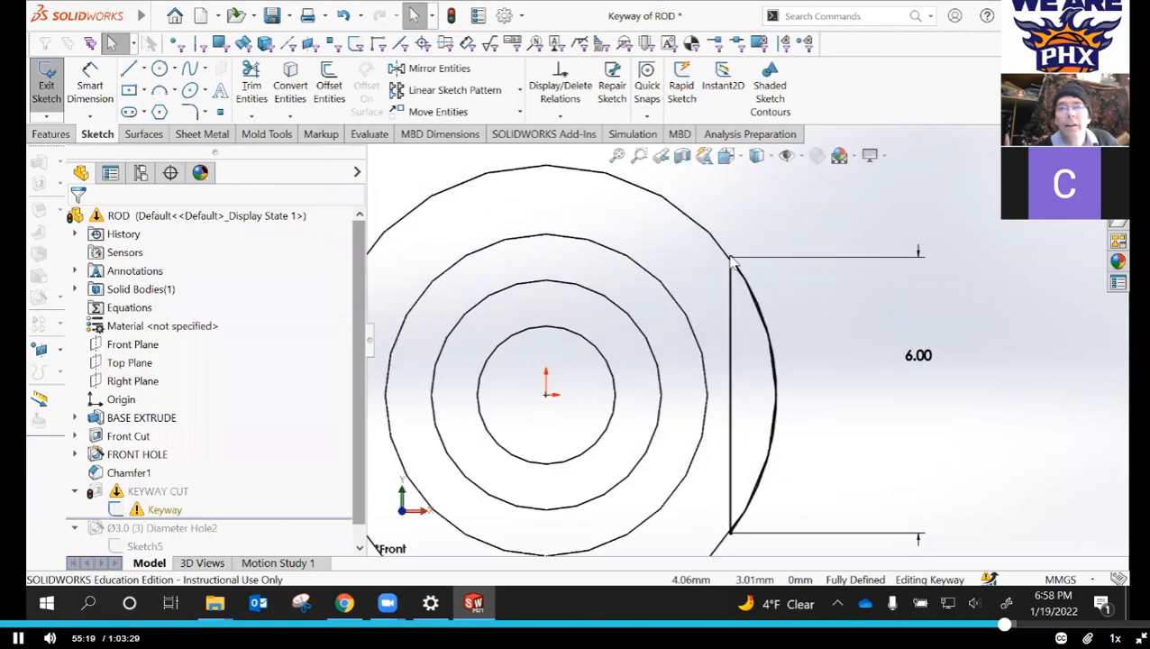
pyautogui.click(729, 238)
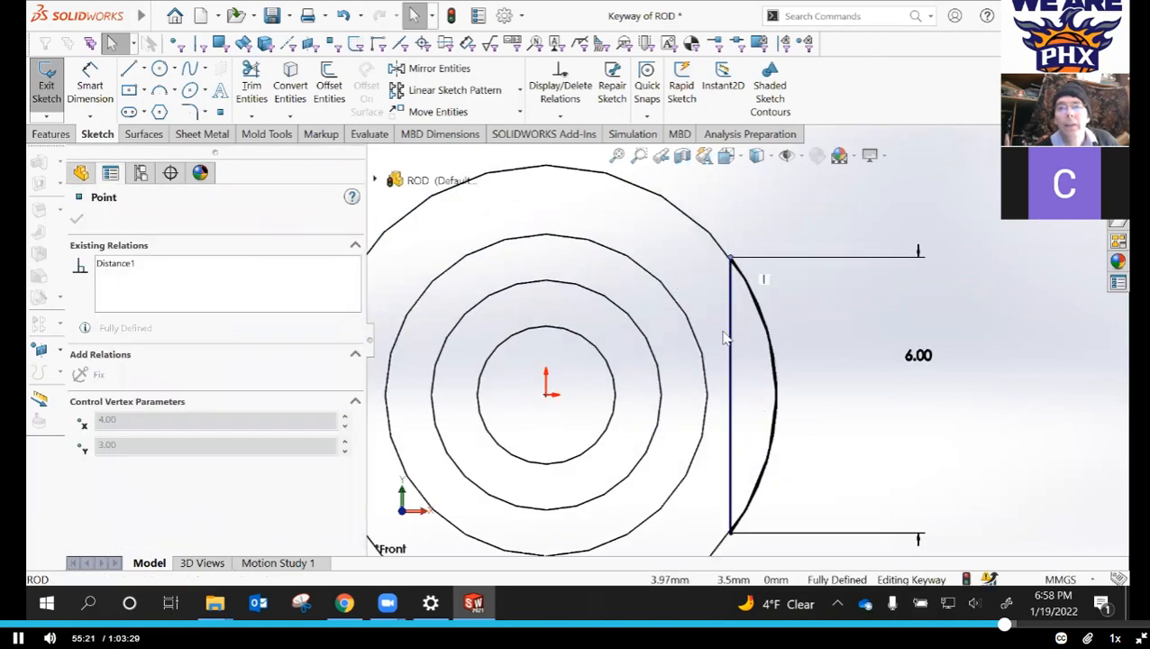
pyautogui.scroll(1, 749, 433)
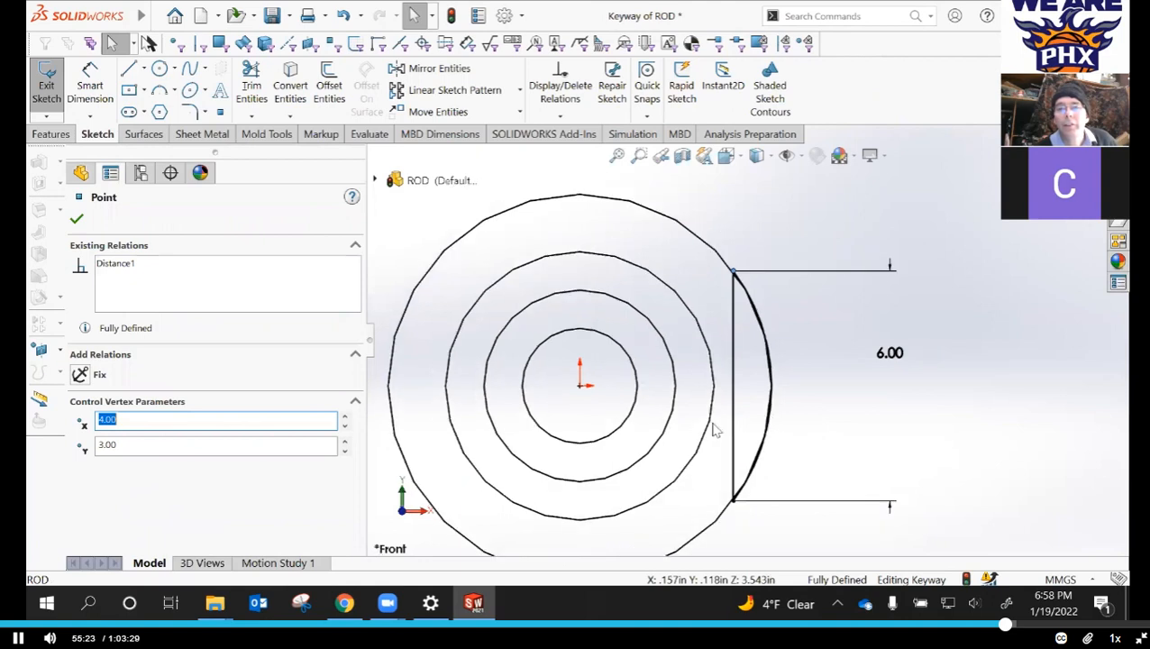
pyautogui.scroll(2, 753, 470)
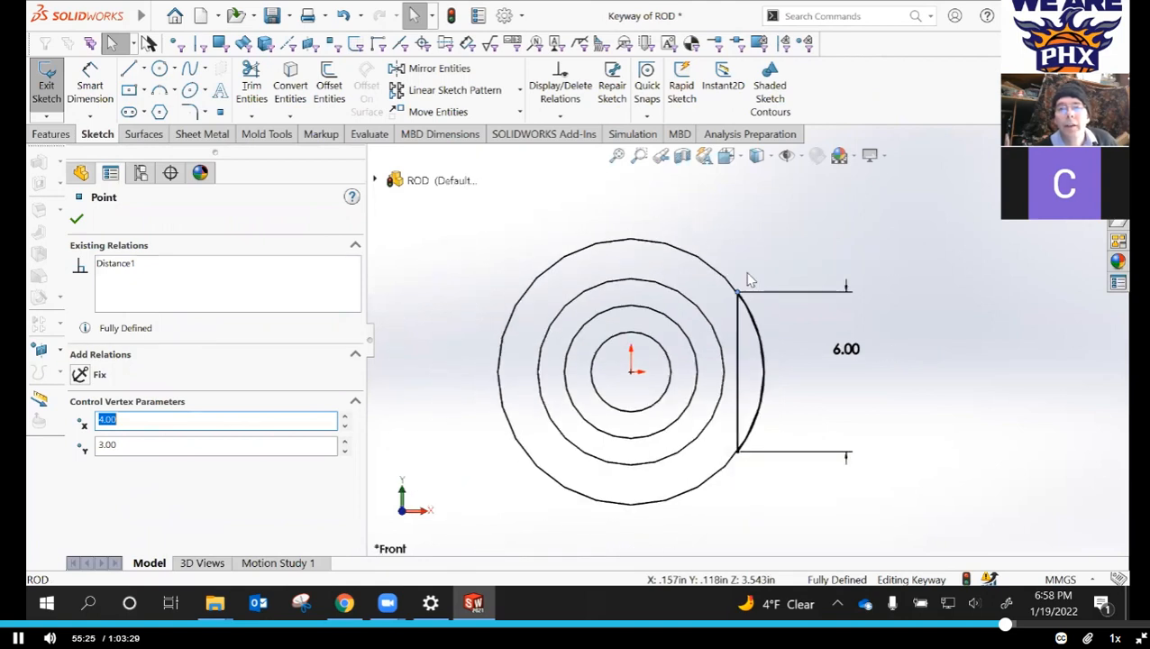
pyautogui.scroll(-2, 750, 280)
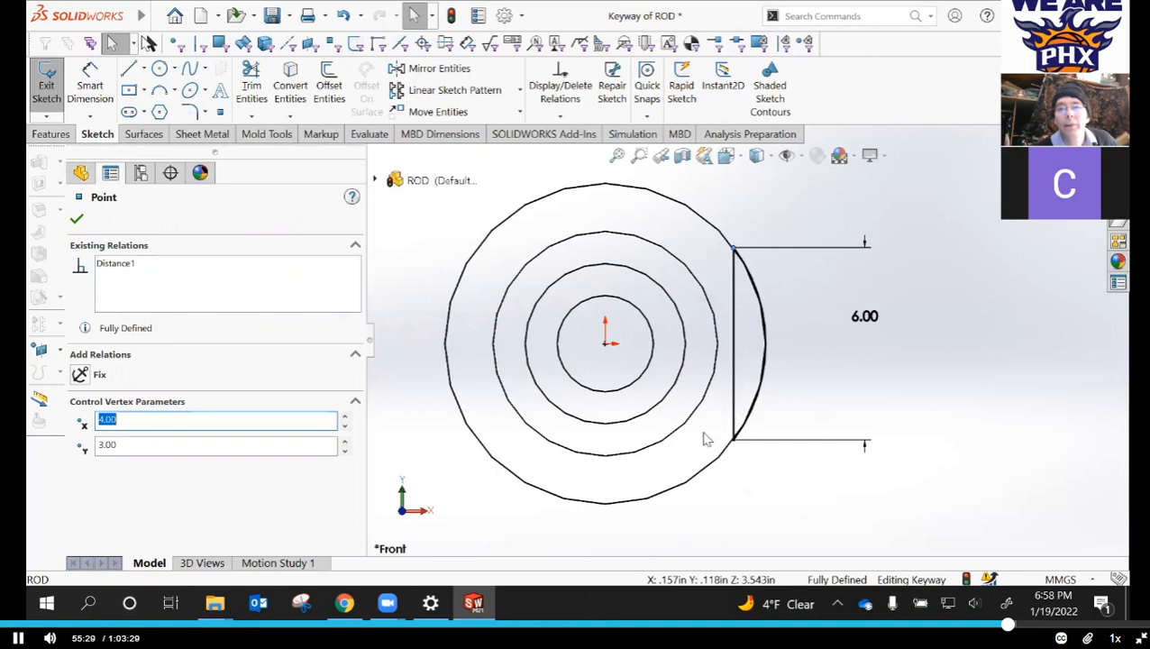
pyautogui.click(736, 443)
pyautogui.moveTo(748, 440); pyautogui.dragTo(735, 439)
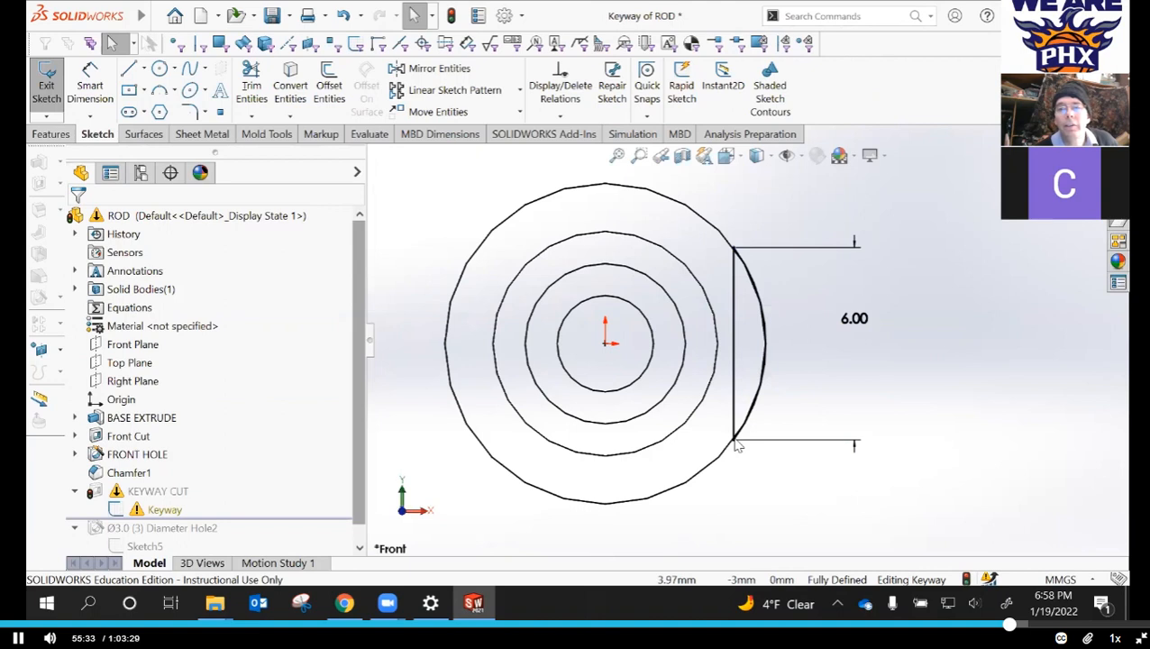
pyautogui.click(735, 440)
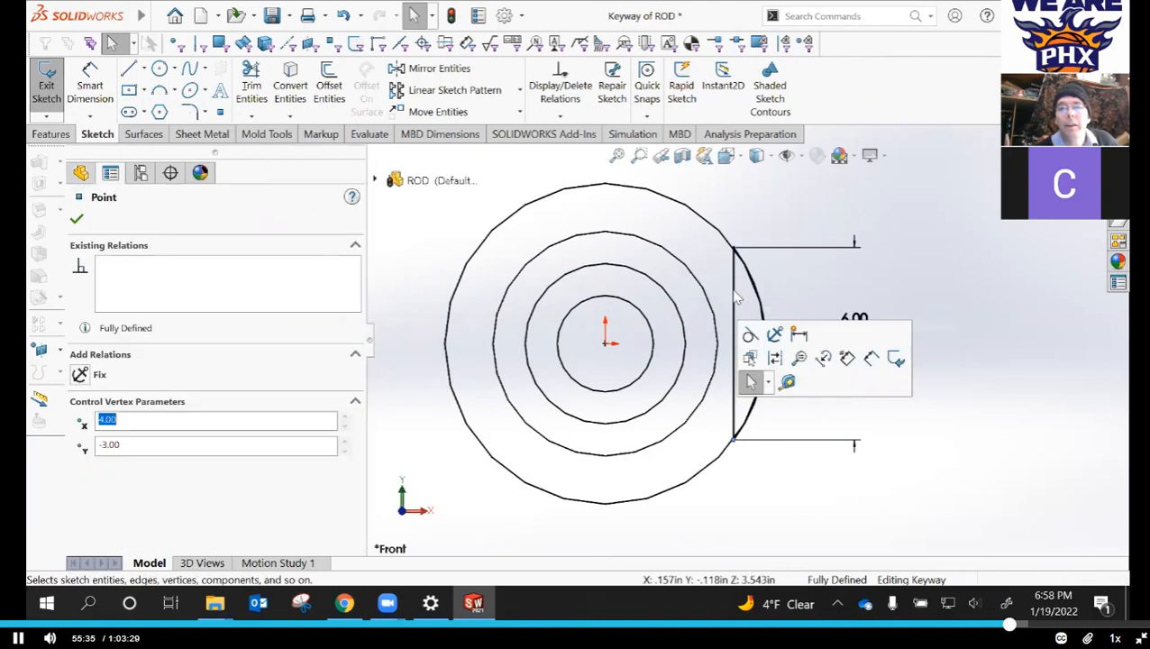
pyautogui.click(746, 347)
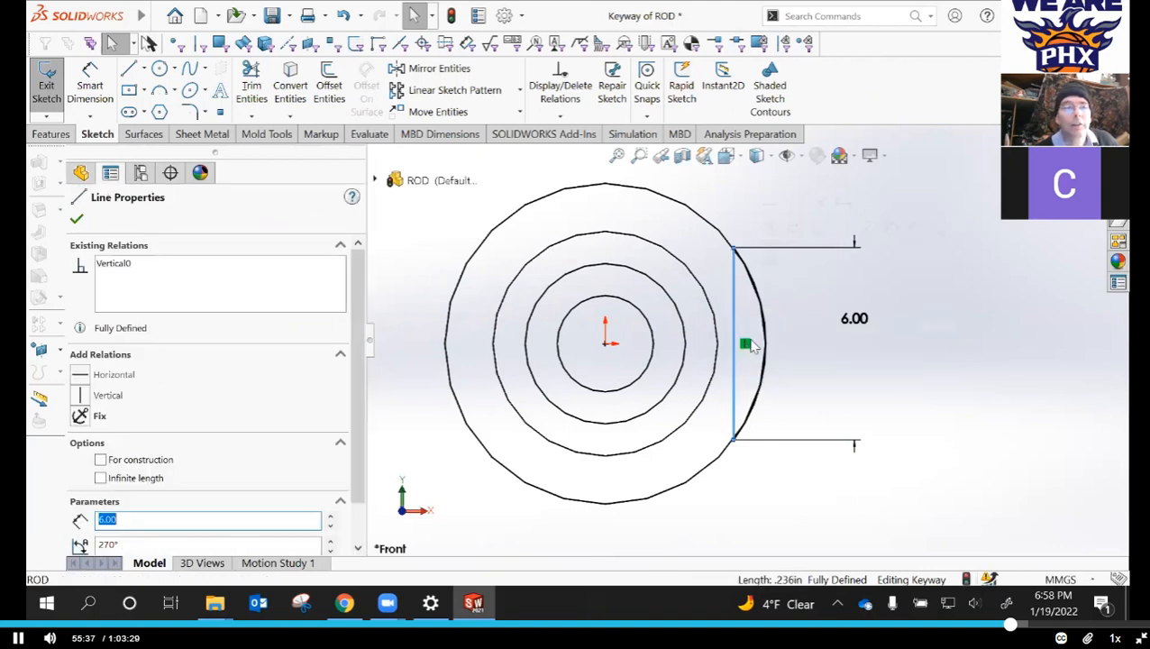
pyautogui.press('Escape')
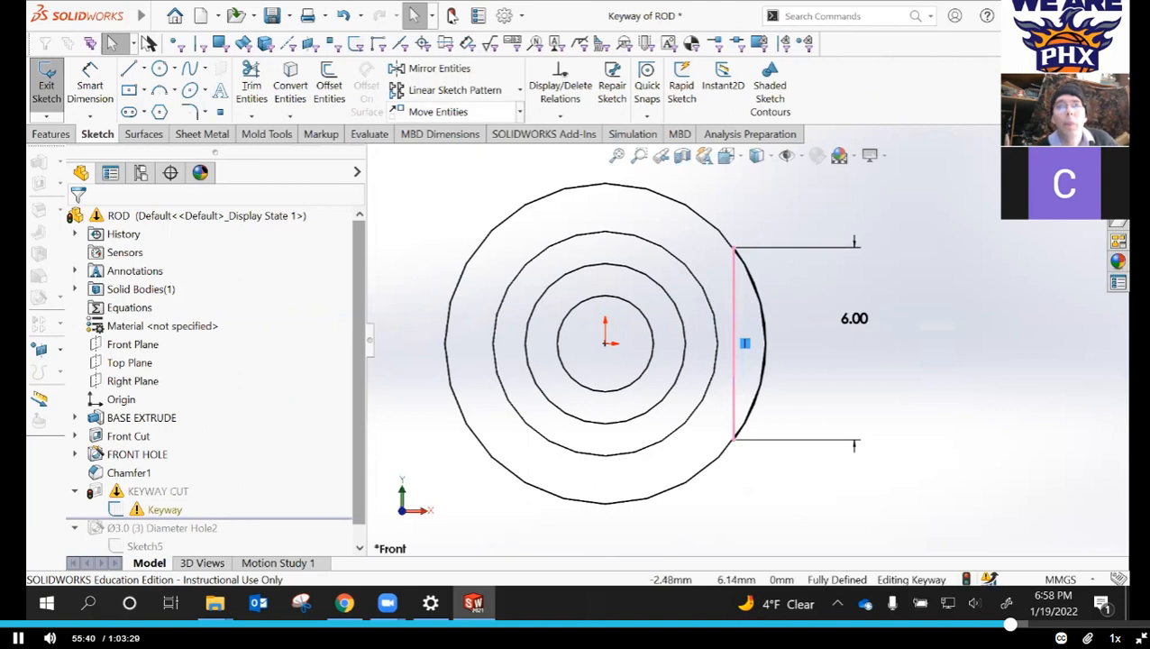
# - Rebuild the part out of the Keyway sketch and inspect the keyway cut's upper corner at the rod's outer edge
pyautogui.click(451, 15)
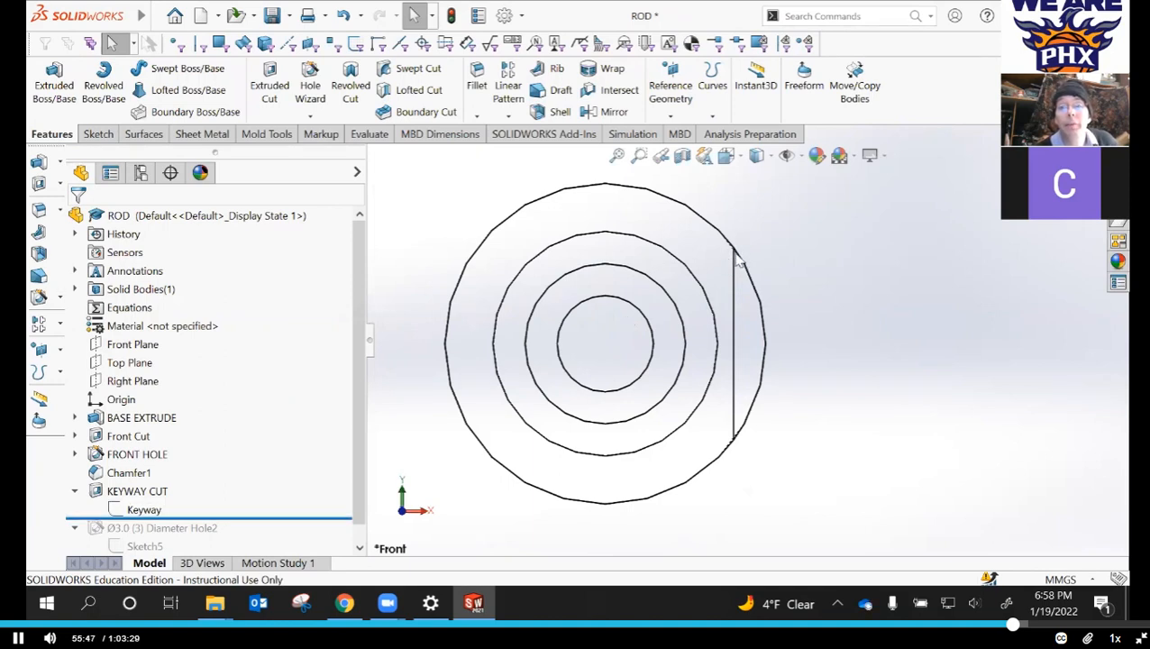
pyautogui.scroll(-5, 734, 267)
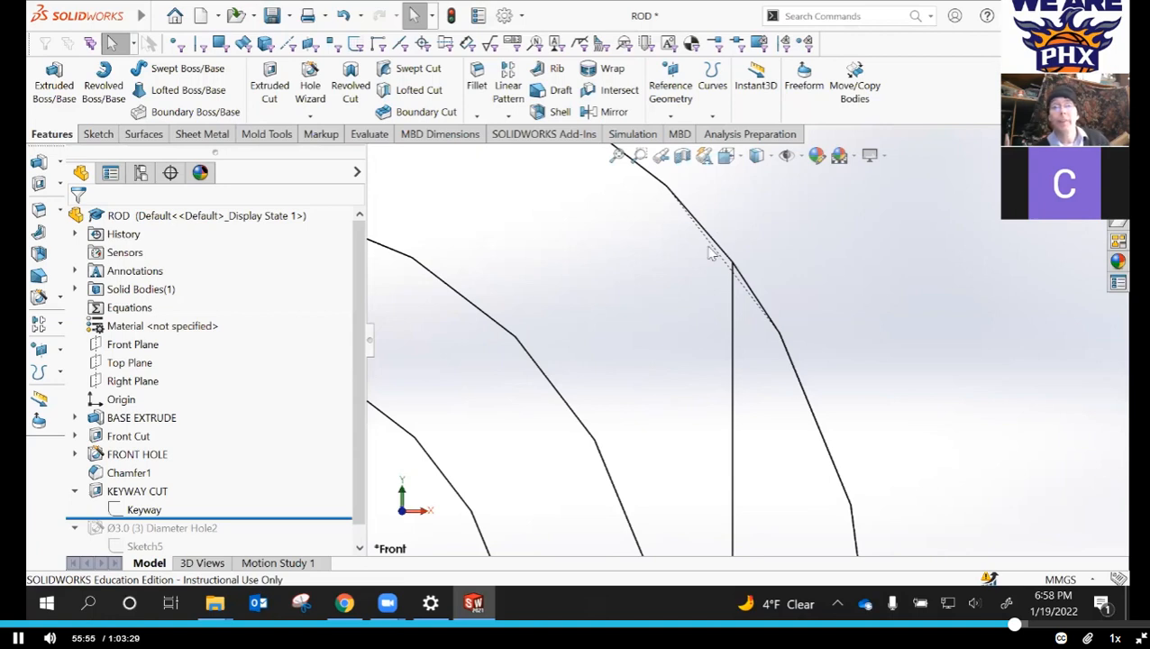
pyautogui.scroll(10, 710, 248)
pyautogui.scroll(-2, 759, 374)
pyautogui.scroll(-3, 795, 370)
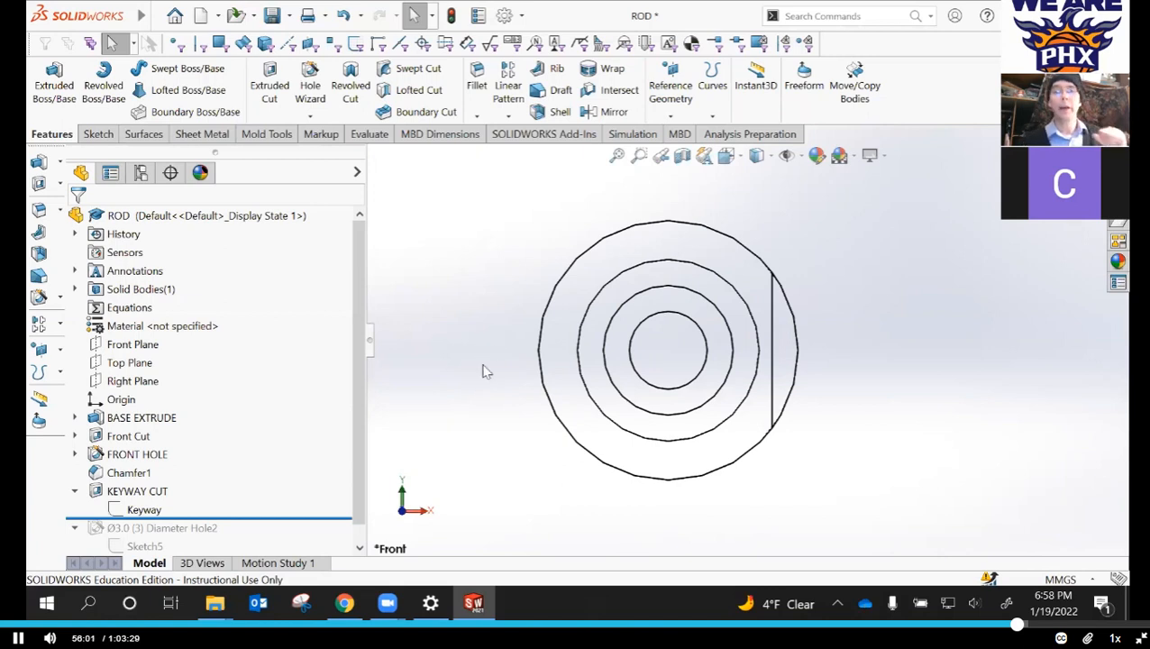
pyautogui.scroll(2, 503, 363)
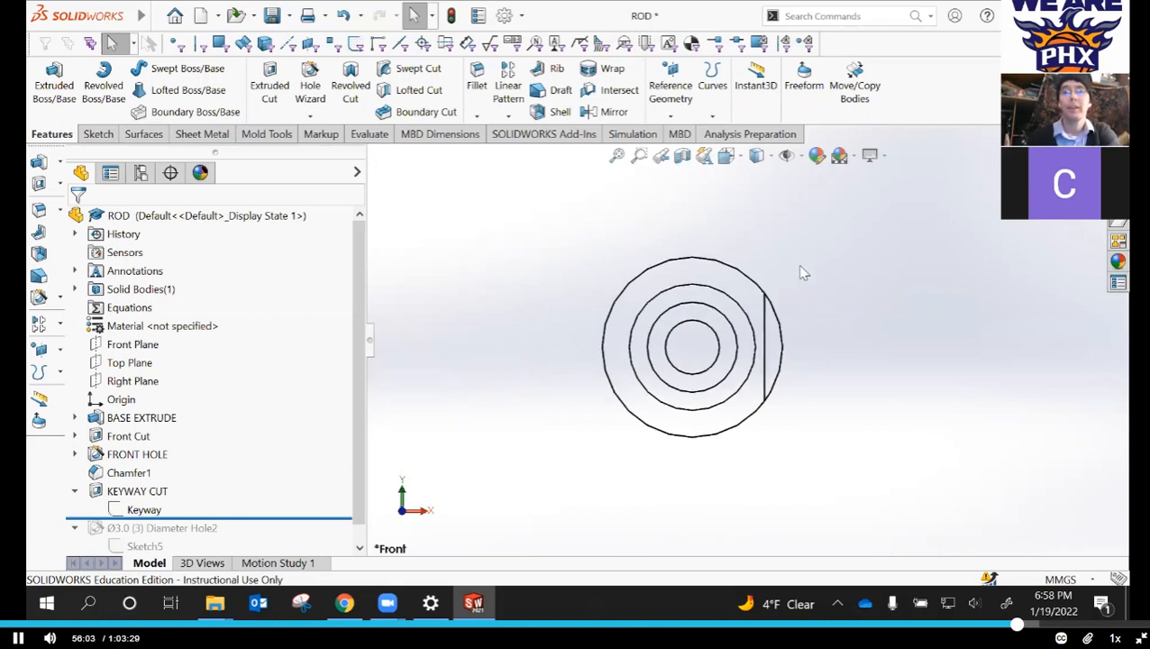
# - Show the rod in the isometric view and save the part
pyautogui.press('space')
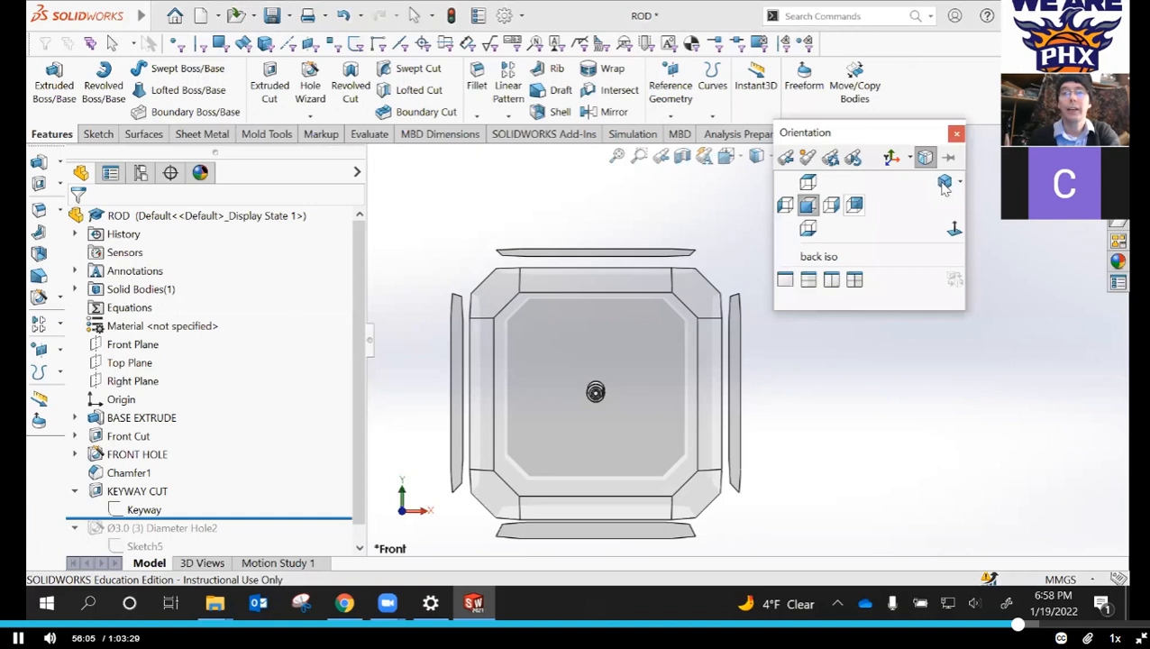
pyautogui.click(553, 471)
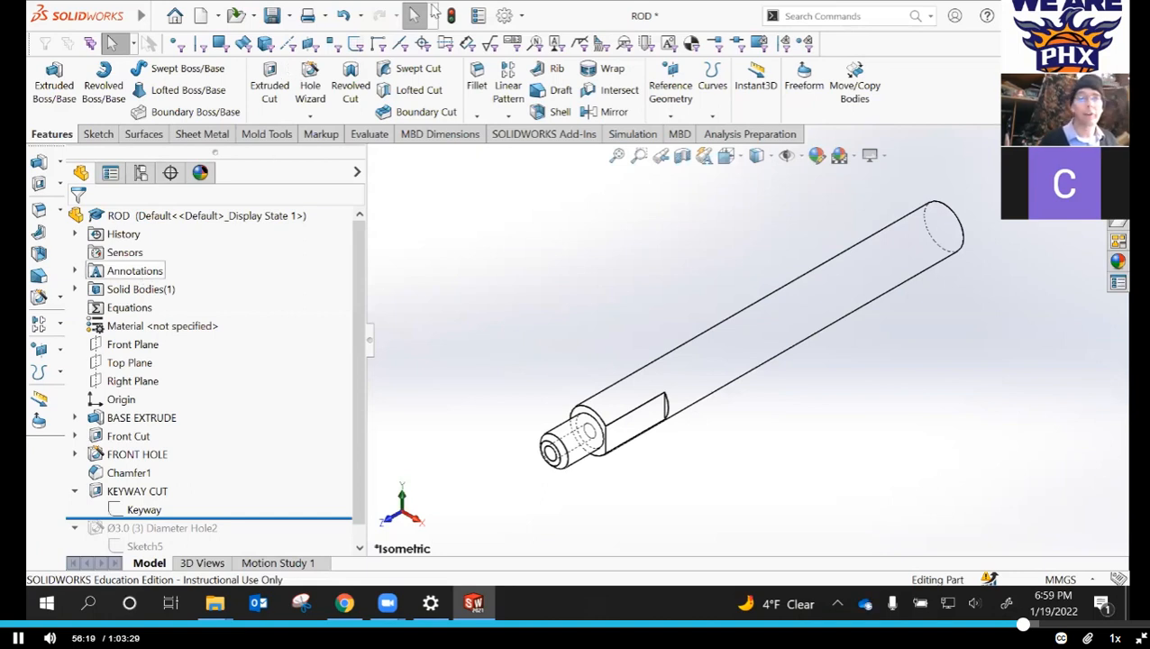
pyautogui.click(272, 16)
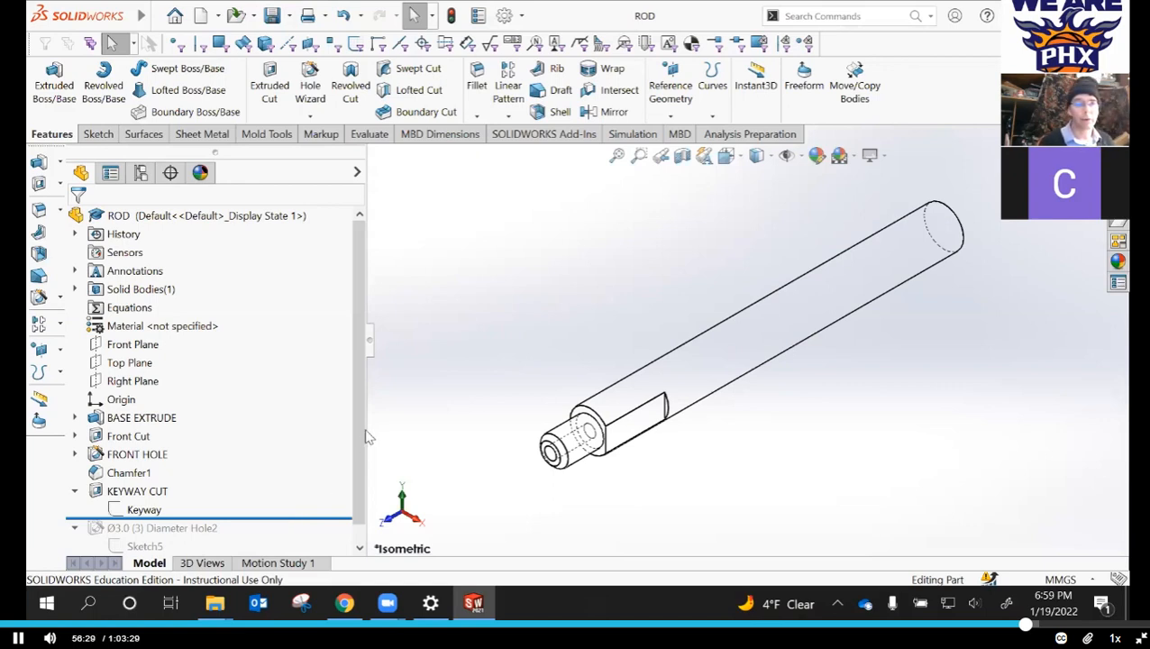
# - Roll the model forward past the Ø3.0 (3) Diameter Hole2 feature to the end of the feature history
pyautogui.moveTo(359, 460); pyautogui.dragTo(365, 494)
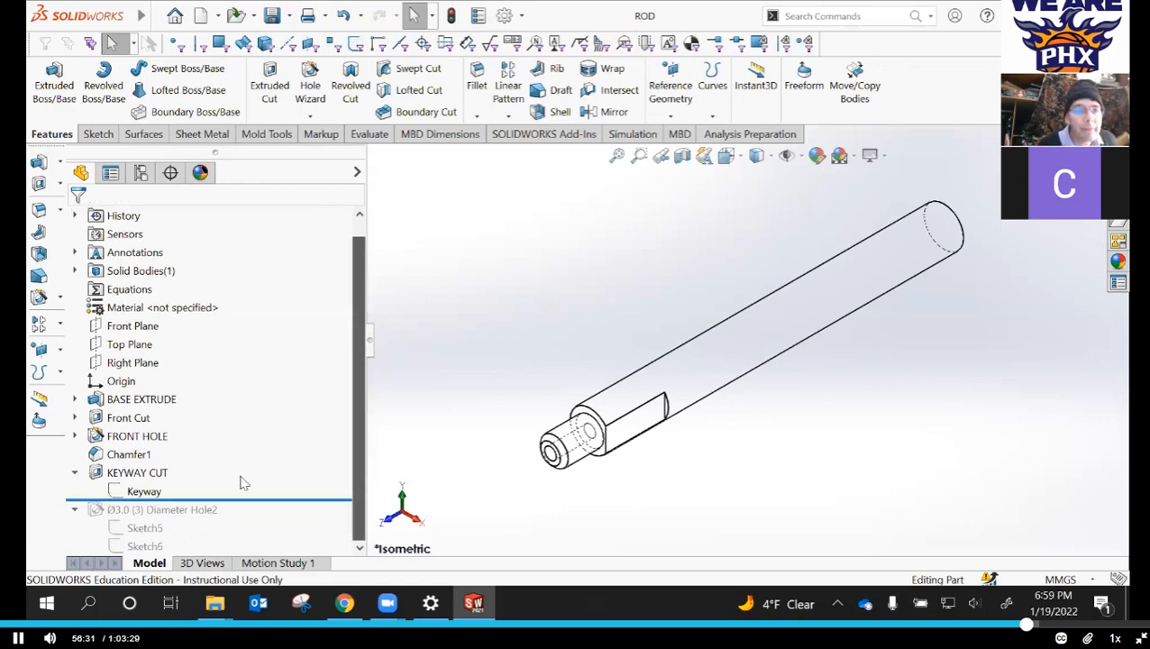
pyautogui.moveTo(270, 498); pyautogui.dragTo(268, 529)
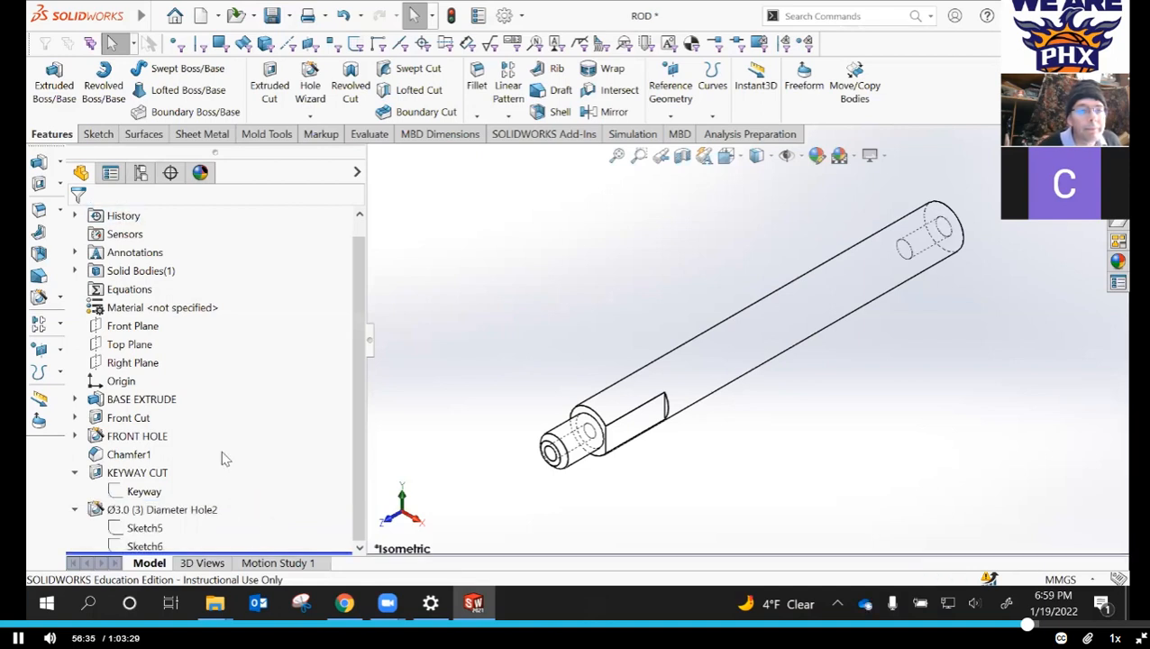
# - Review the hole type, size and end condition in the Ø3.0 (3) Diameter Hole2 specification, then close it
pyautogui.click(124, 439)
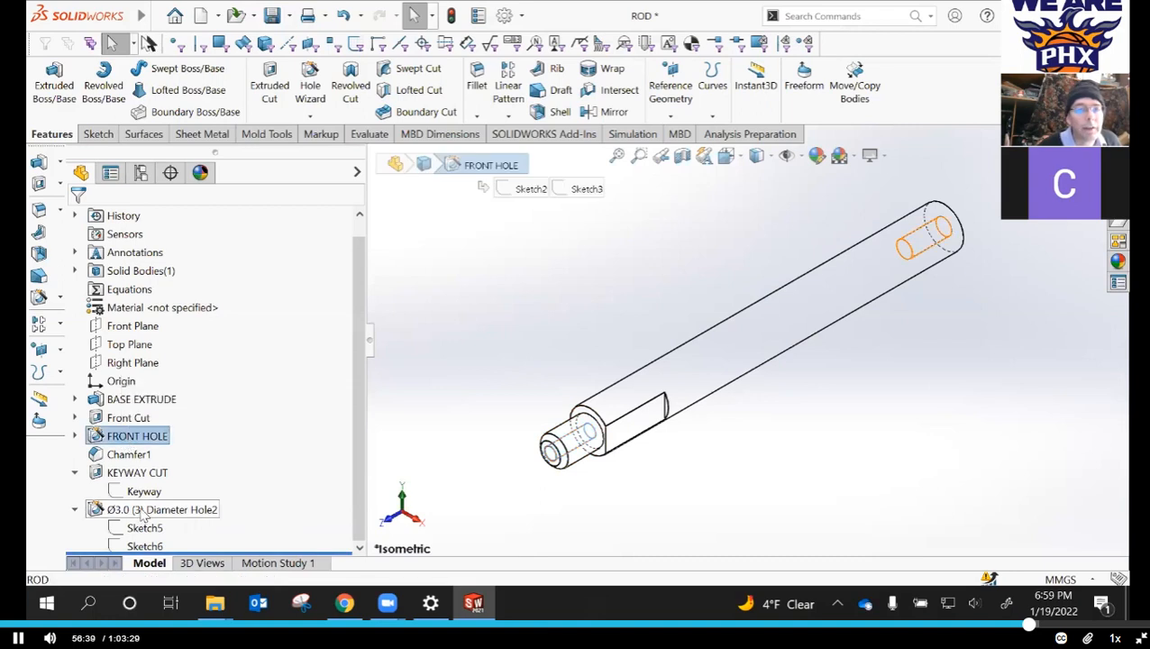
pyautogui.click(141, 510)
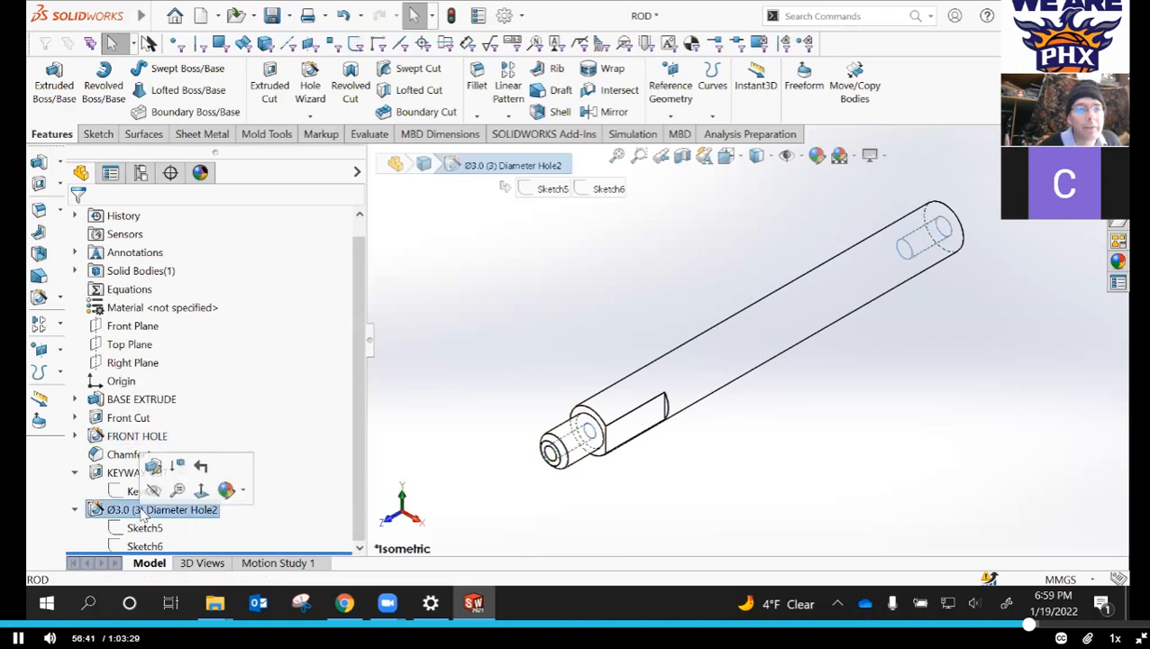
pyautogui.rightClick(142, 510)
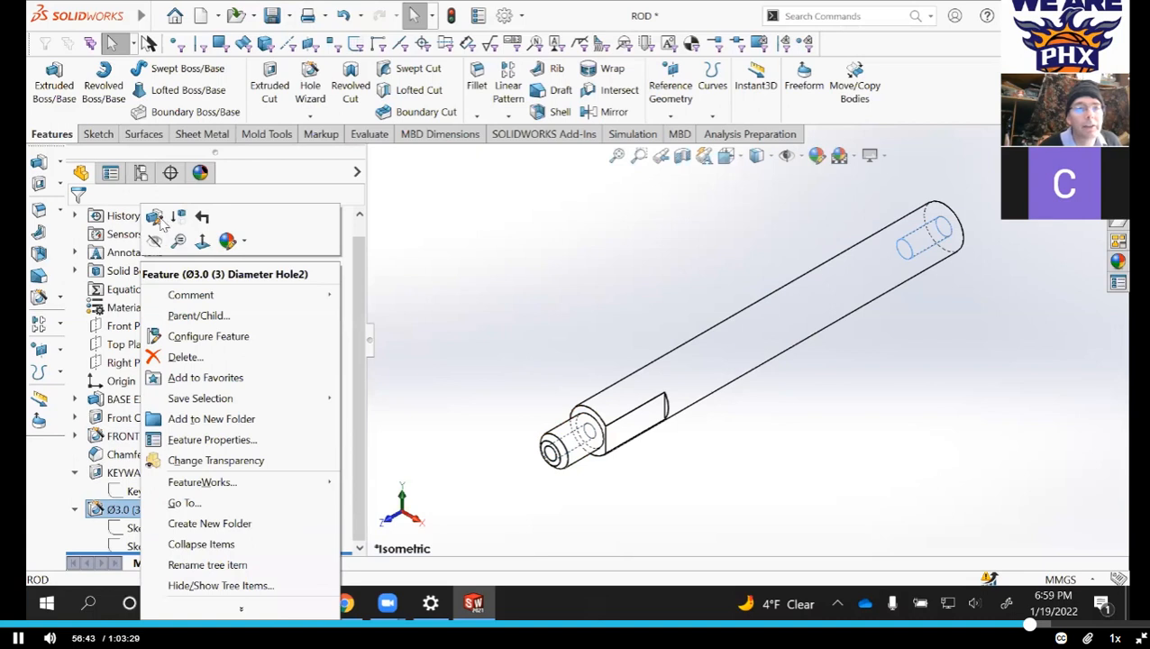
pyautogui.click(158, 219)
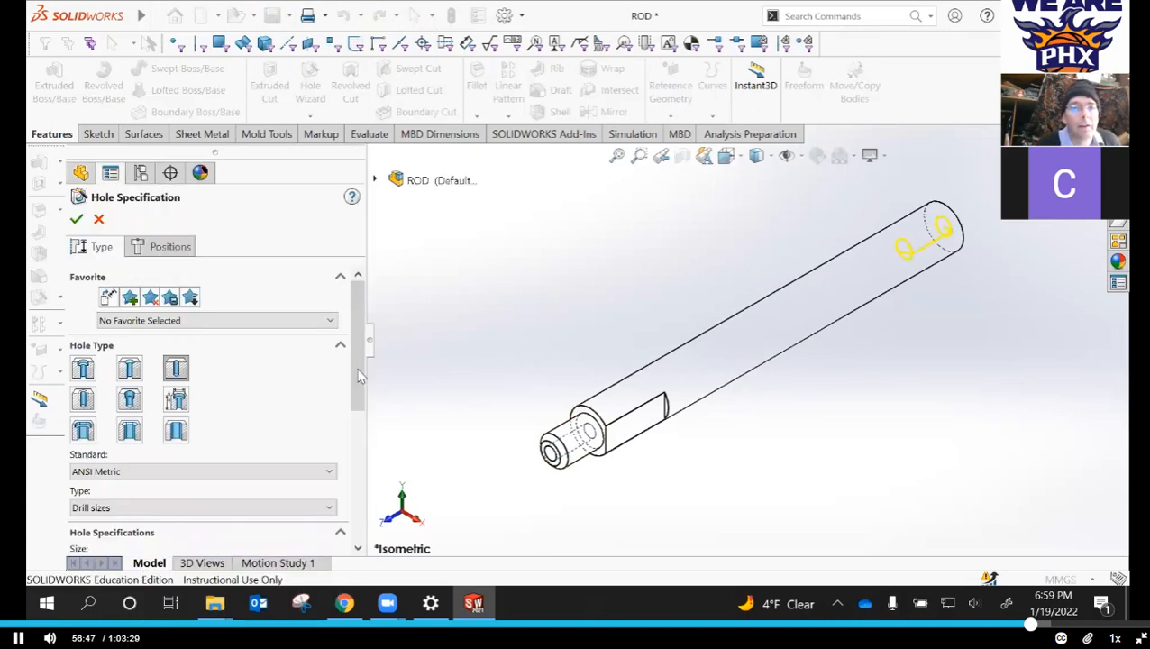
pyautogui.scroll(-3, 153, 410)
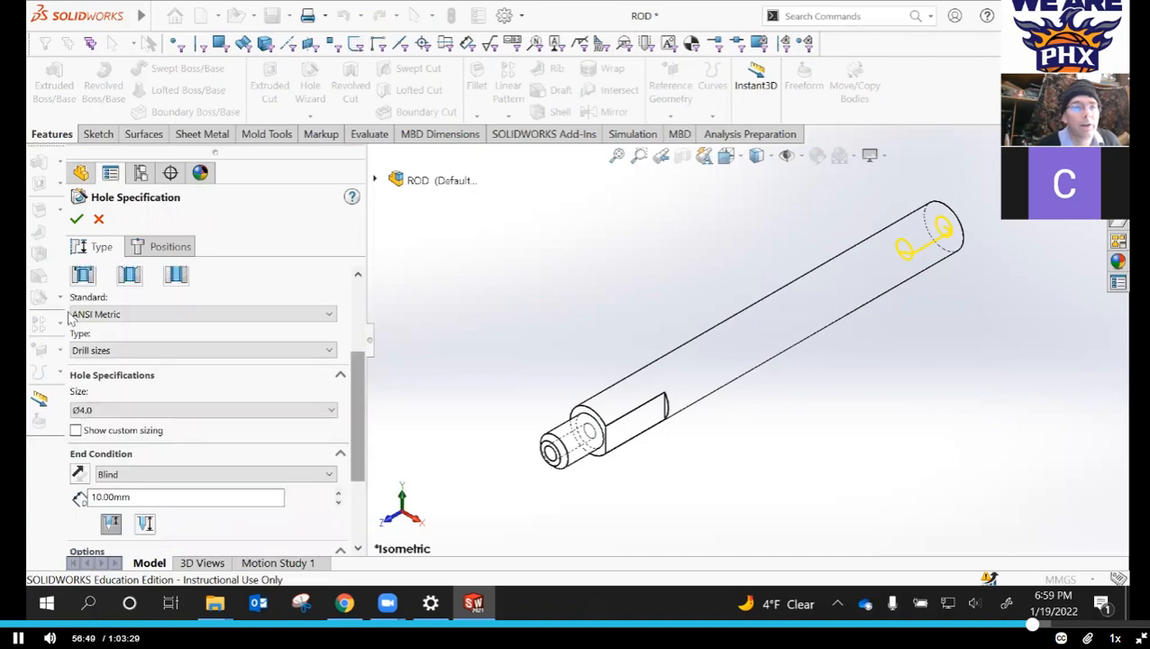
pyautogui.click(78, 220)
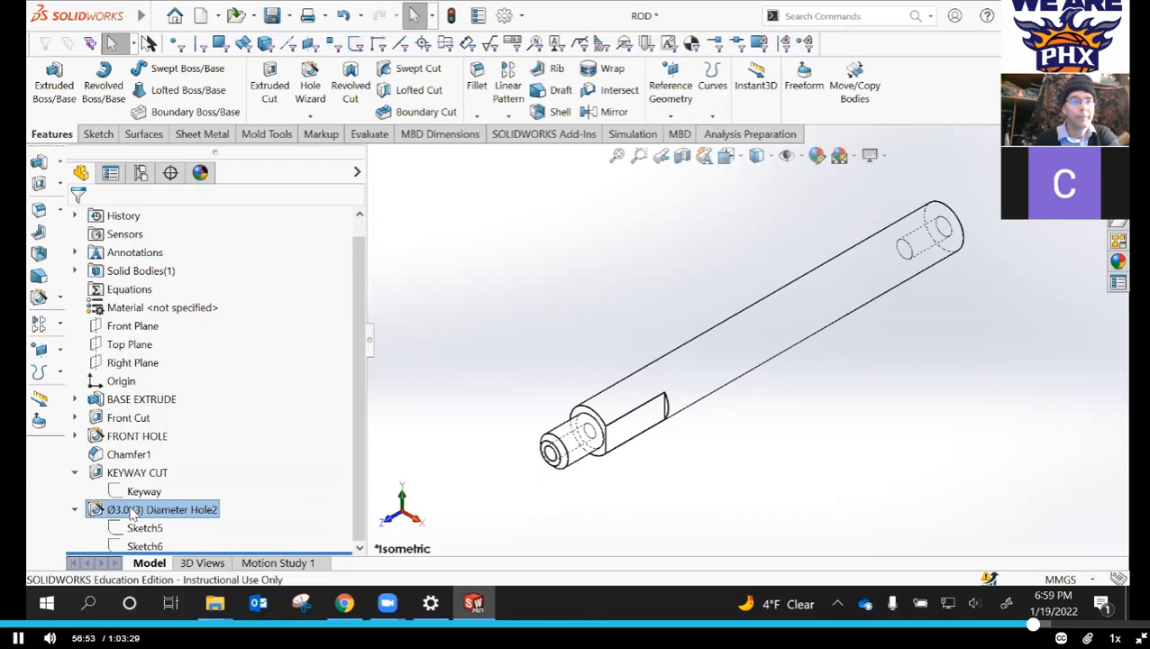
# - Rename the Ø3.0 (3) Diameter Hole2 feature as Back Hole
pyautogui.click(133, 511)
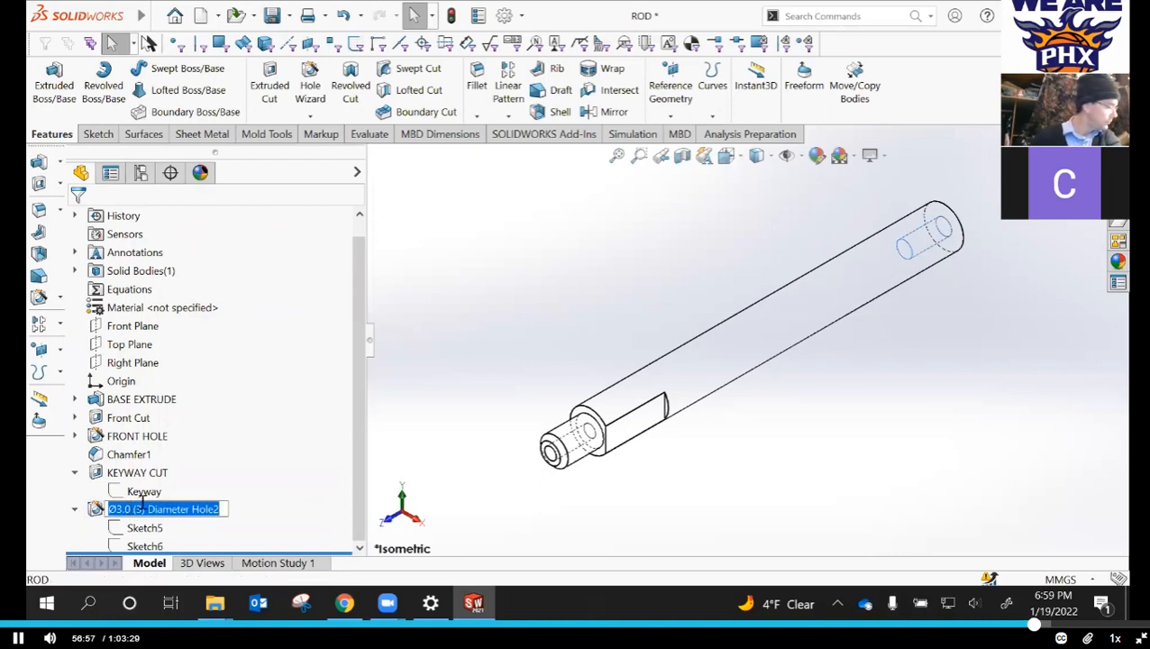
pyautogui.write('Back')
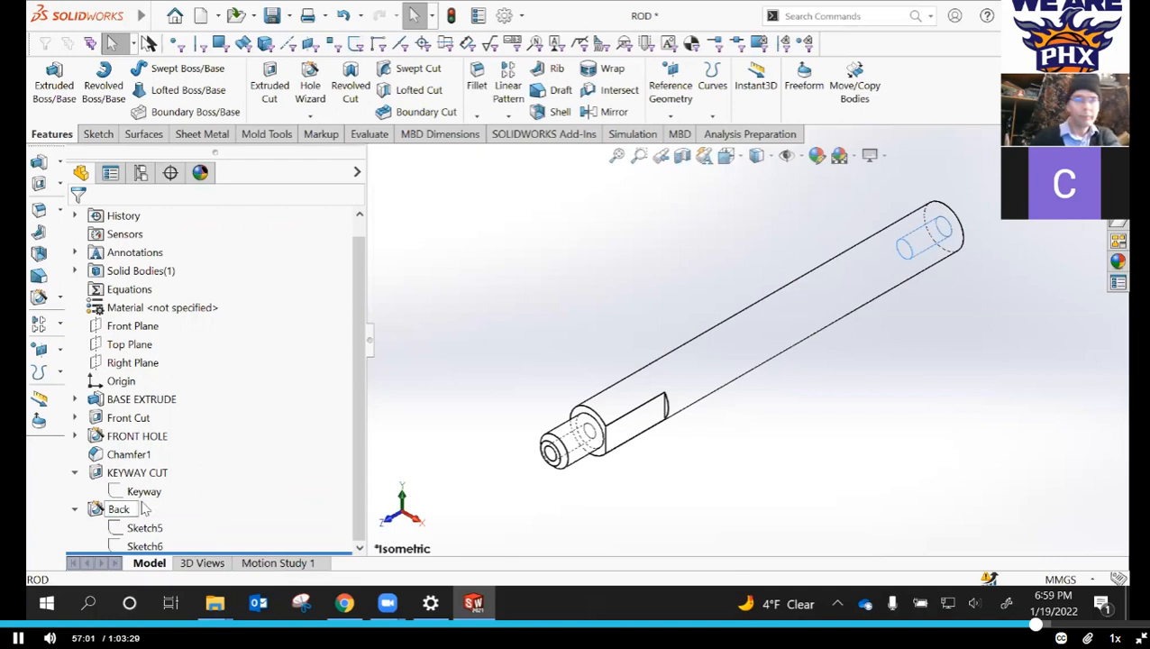
pyautogui.write(' Hole')
pyautogui.press('Return')
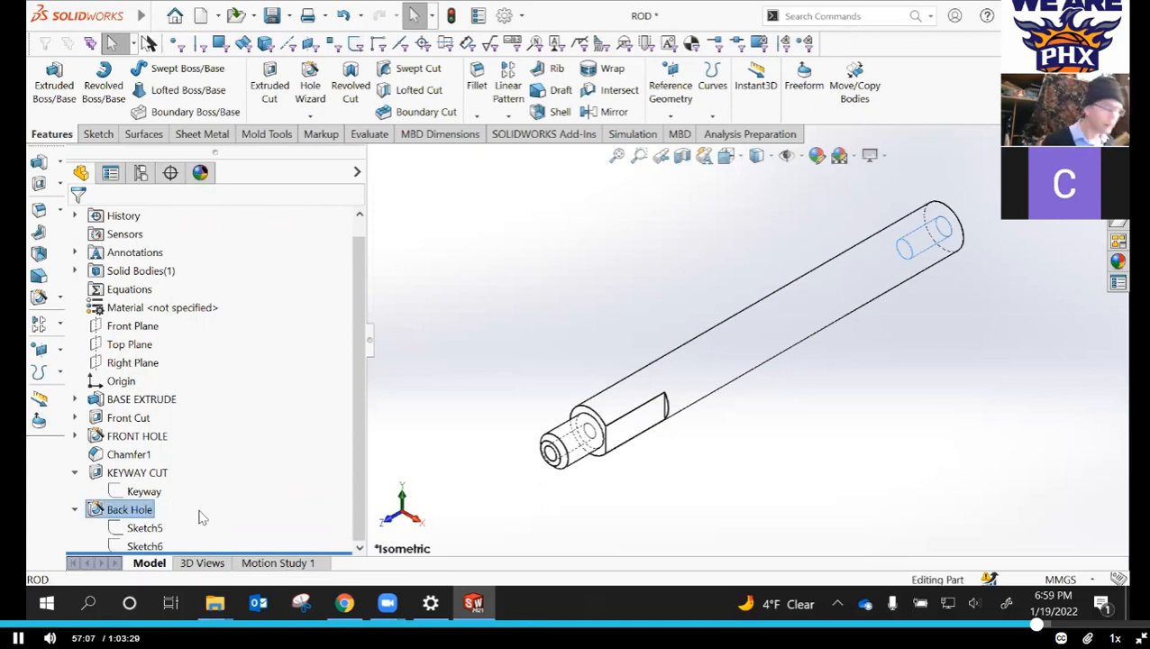
pyautogui.click(446, 450)
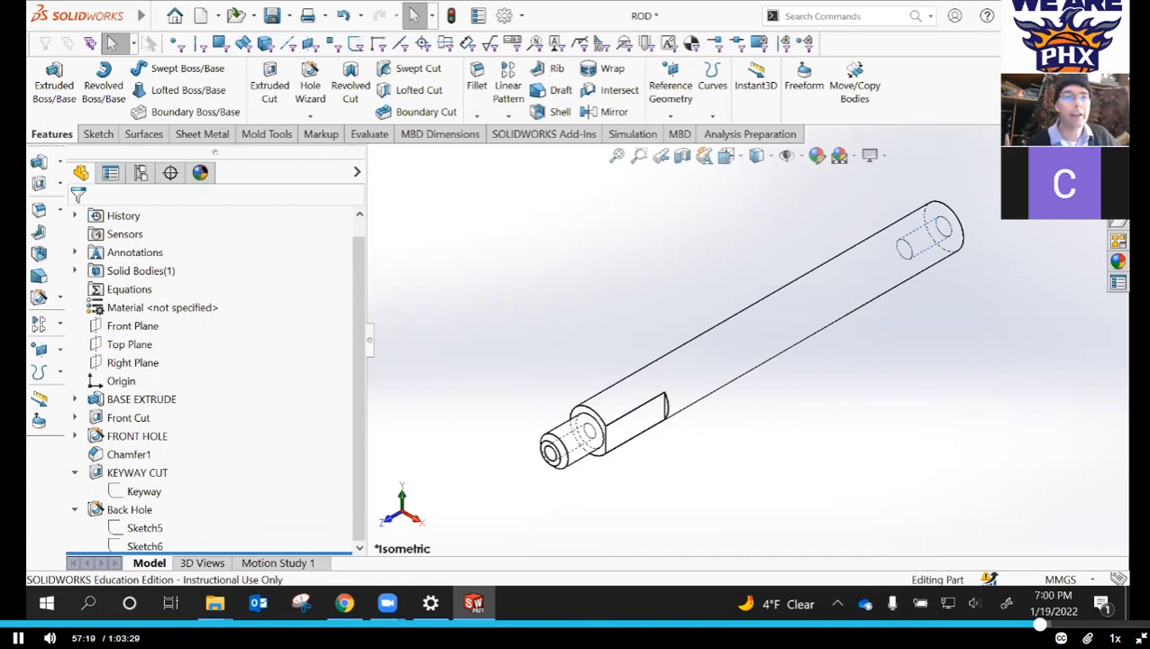
# - Edit the Back Hole feature and set its blind depth to 20 mm
pyautogui.rightClick(132, 509)
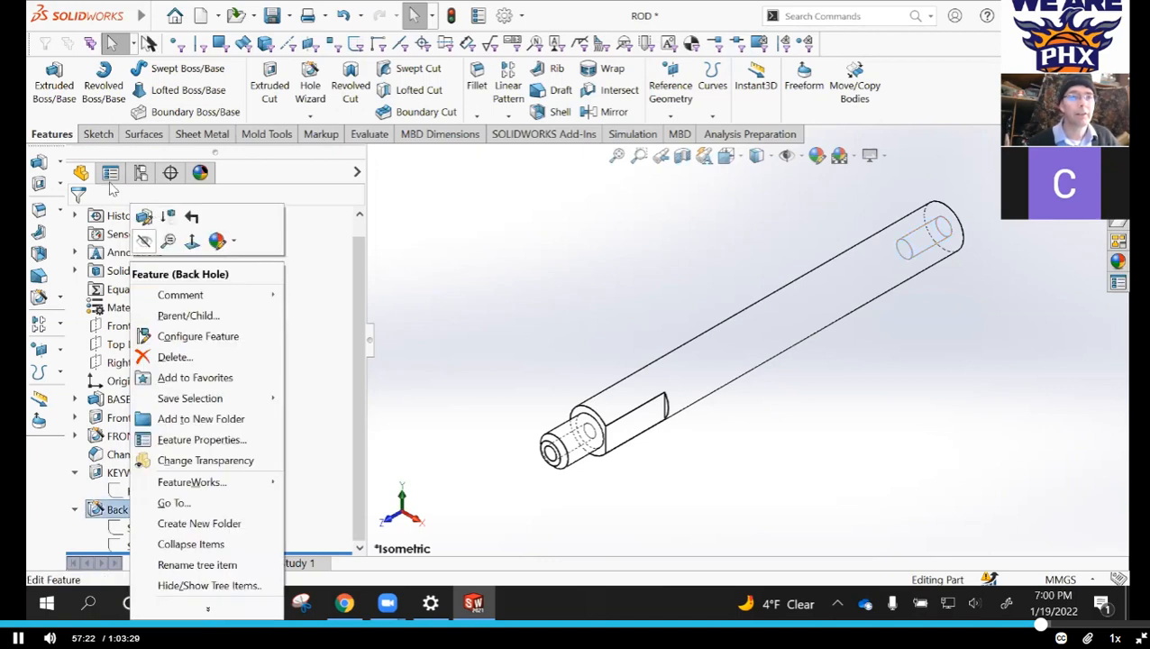
pyautogui.click(192, 242)
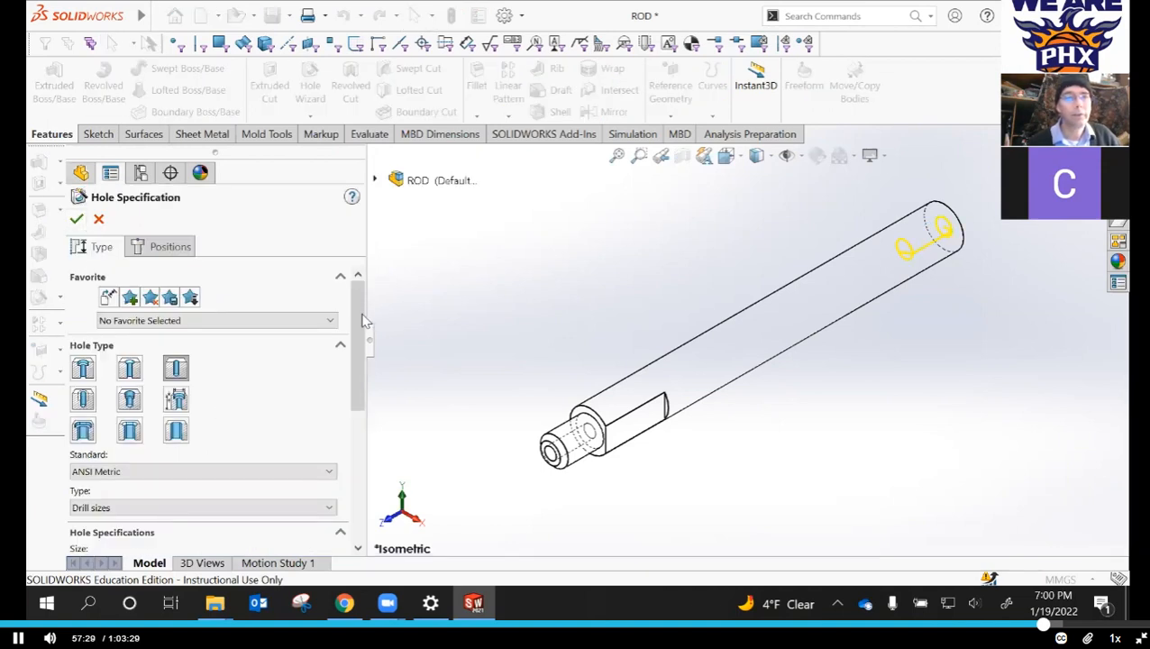
pyautogui.moveTo(363, 342); pyautogui.dragTo(356, 465)
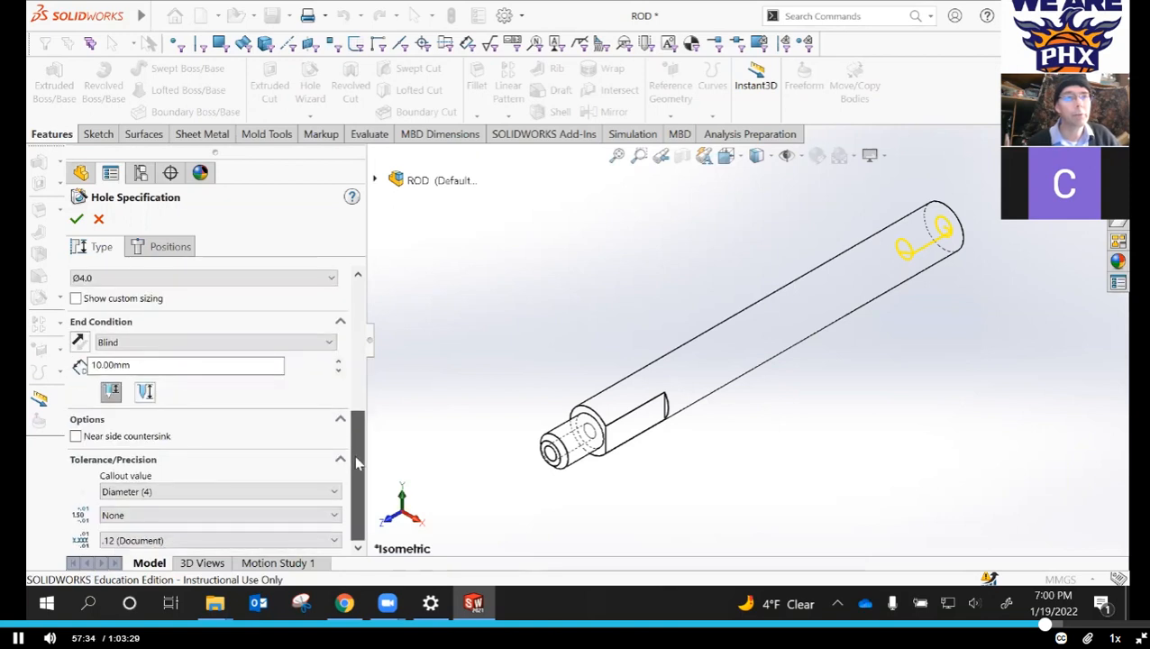
pyautogui.click(95, 364)
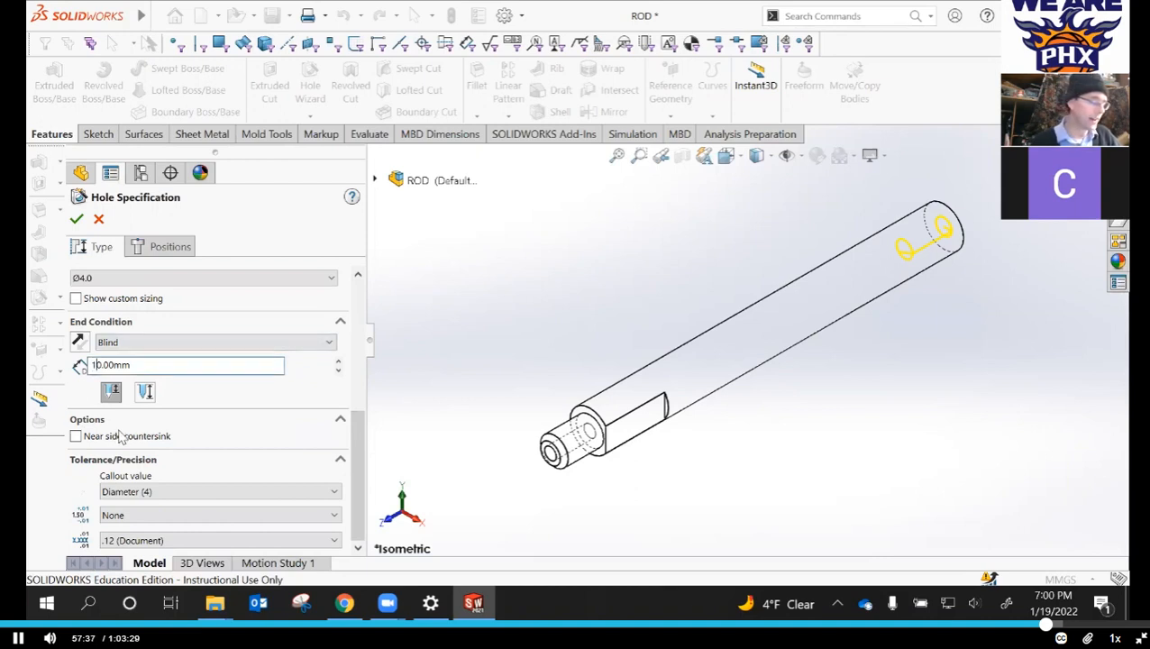
pyautogui.press('BackSpace')
pyautogui.write('2')
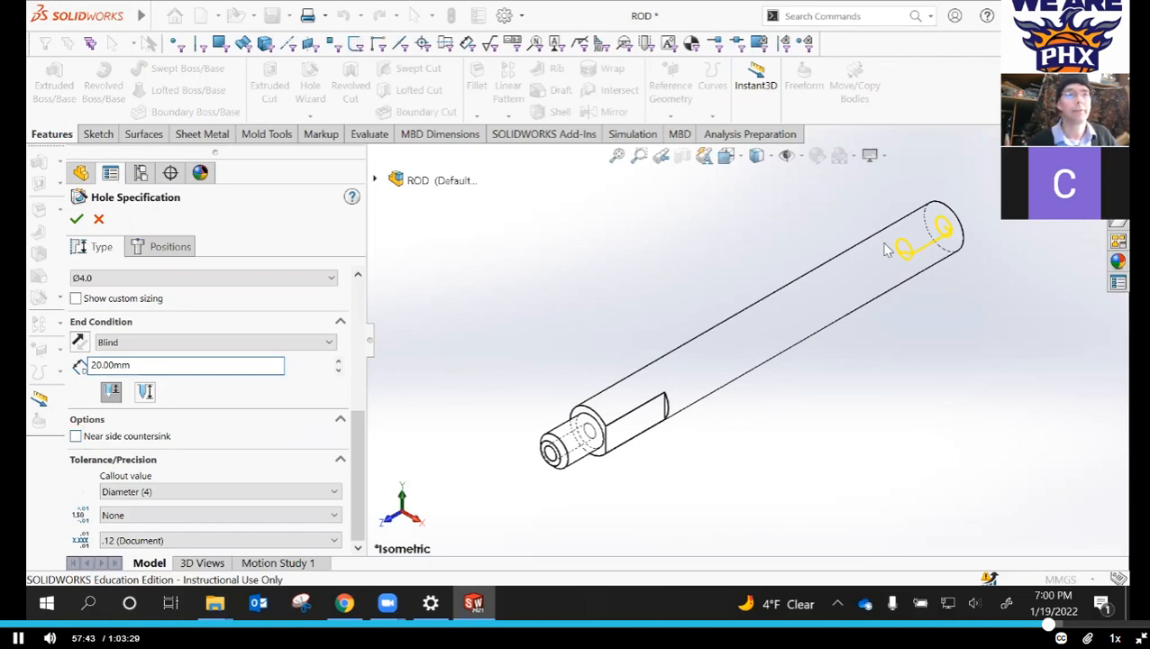
pyautogui.click(77, 222)
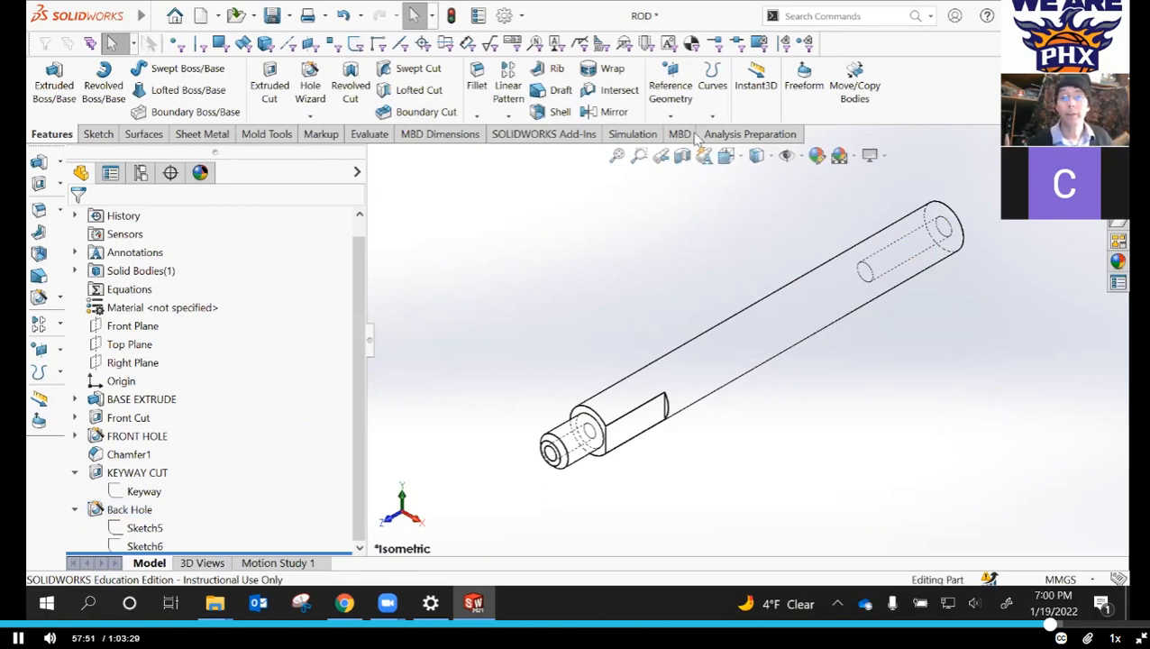
# - Display the rod shaded with edges and save the part
pyautogui.click(760, 157)
pyautogui.click(760, 183)
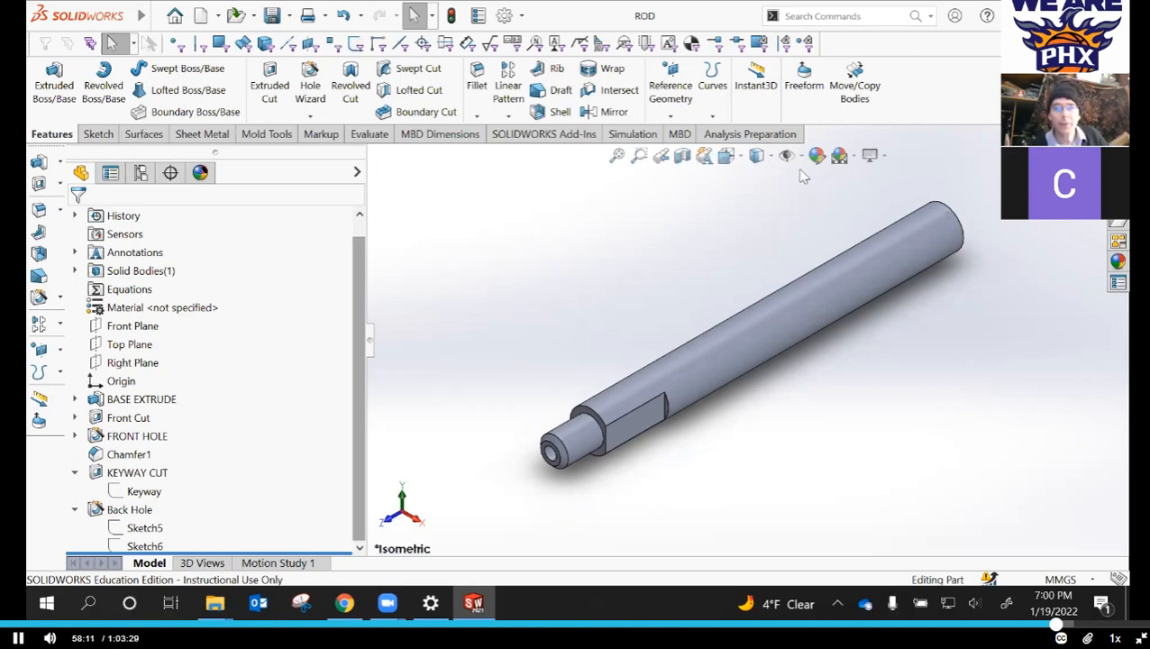
pyautogui.click(771, 157)
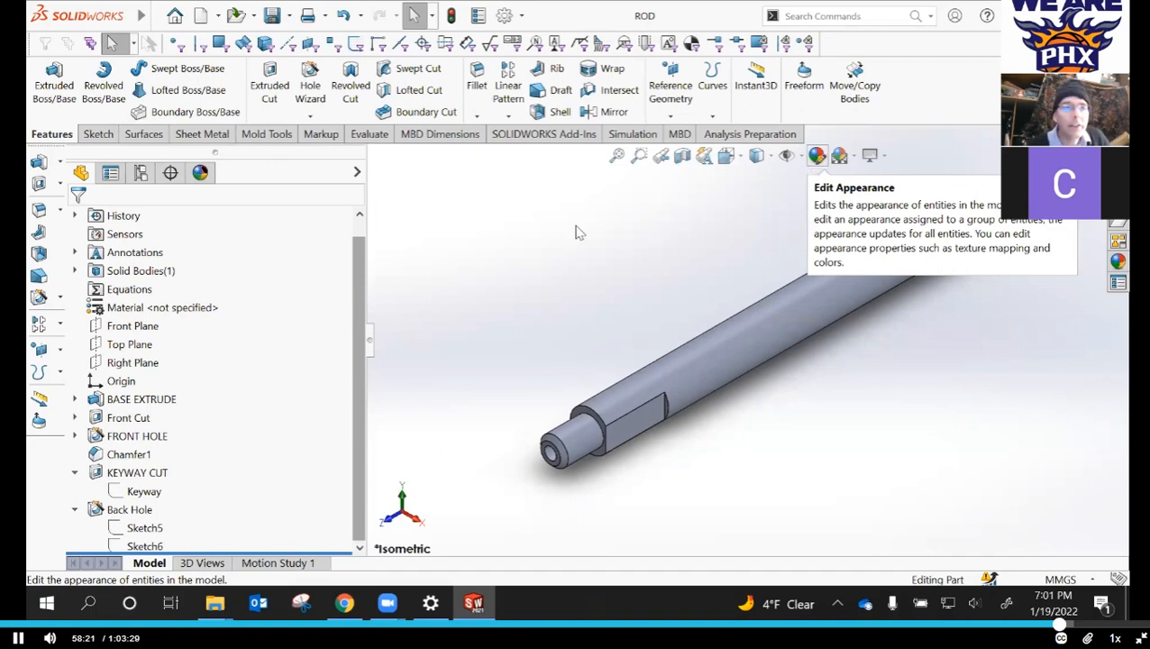
# - Check the part's assigned appearances and open the color settings for the whole ROD part
pyautogui.click(201, 174)
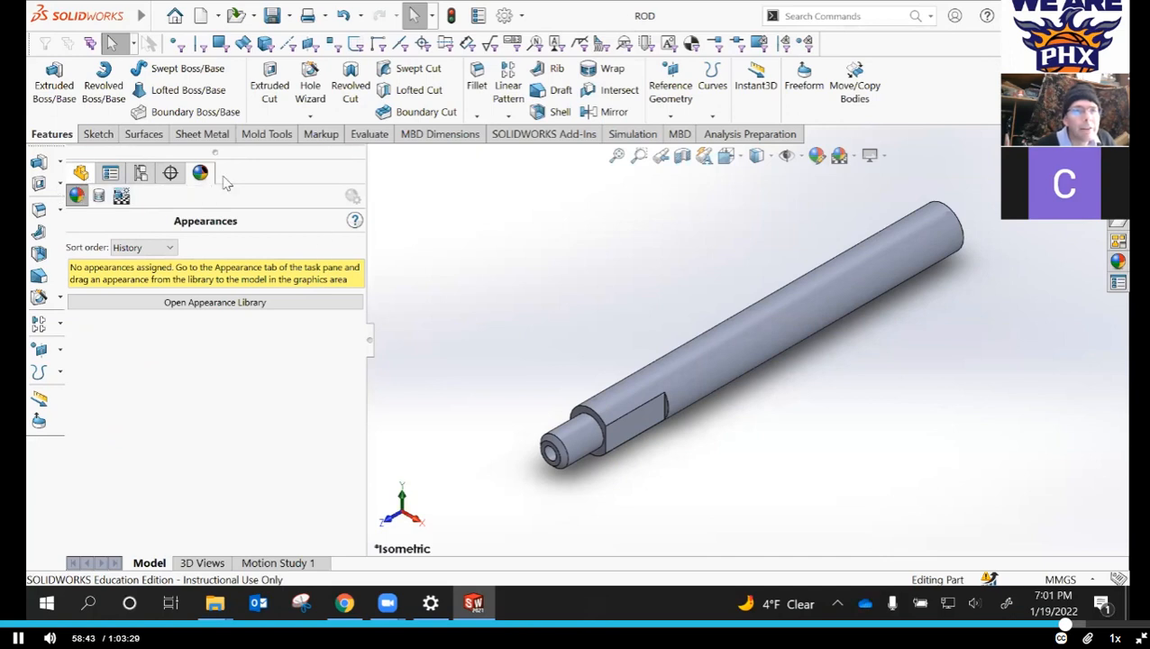
pyautogui.click(83, 175)
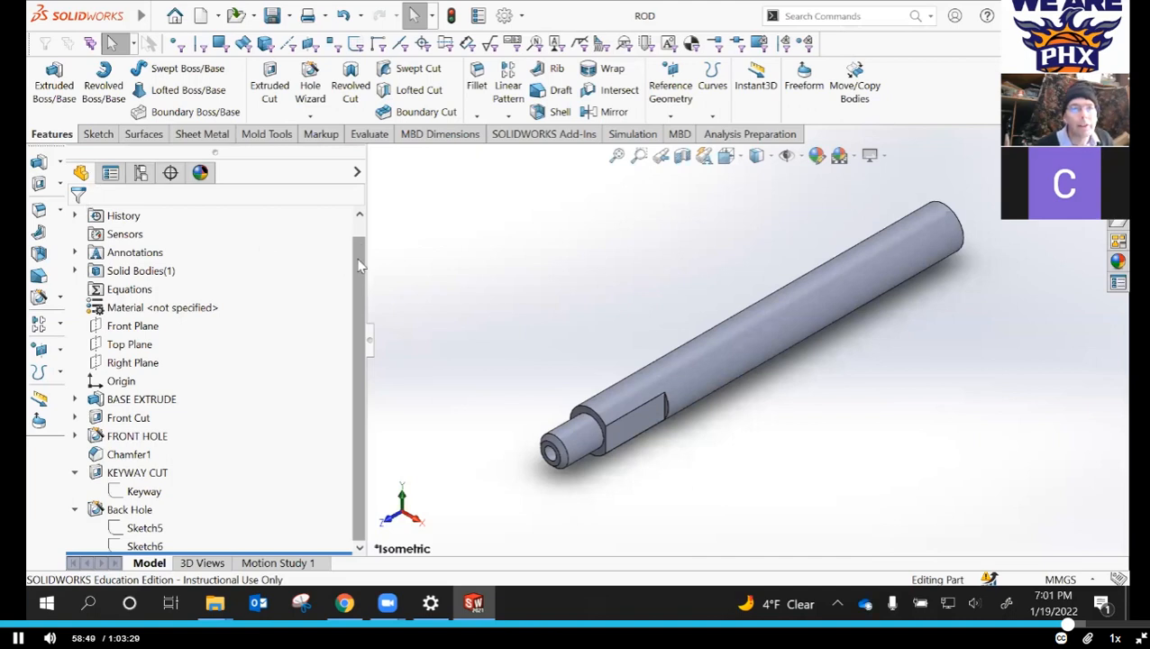
pyautogui.scroll(1, 140, 216)
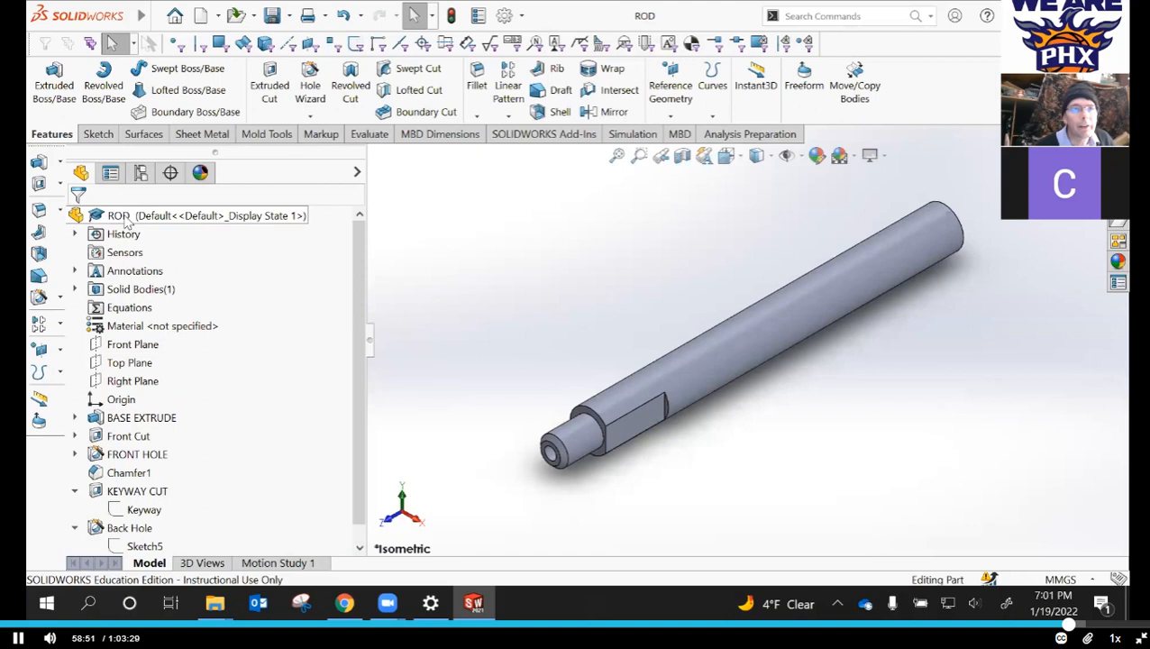
pyautogui.rightClick(127, 219)
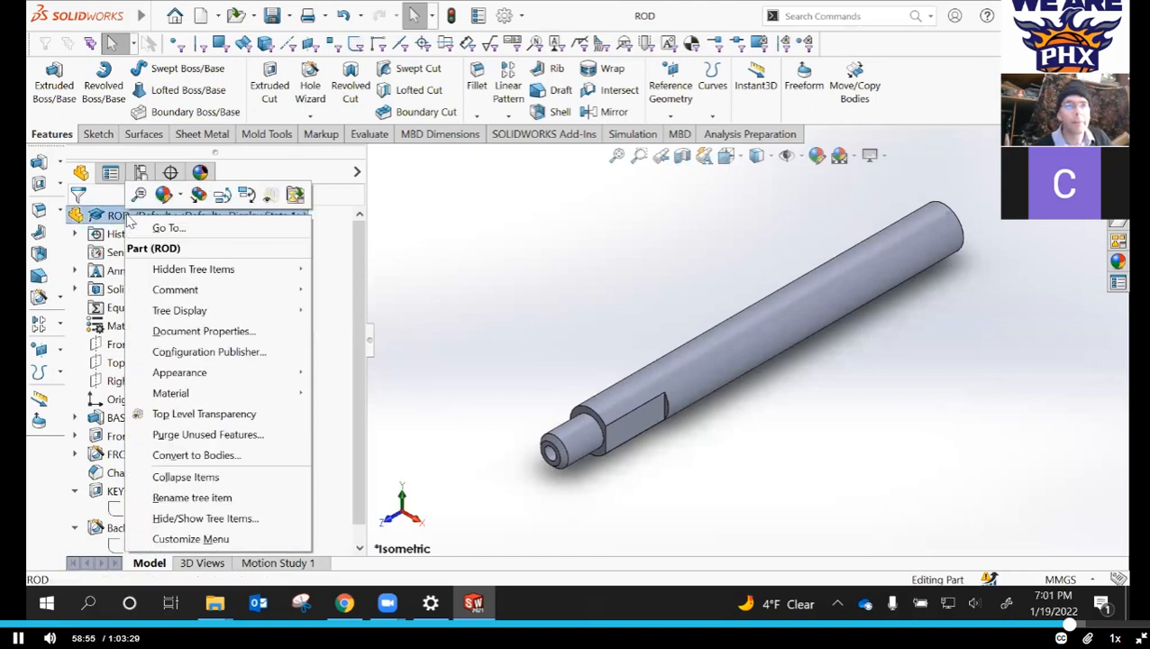
pyautogui.click(183, 197)
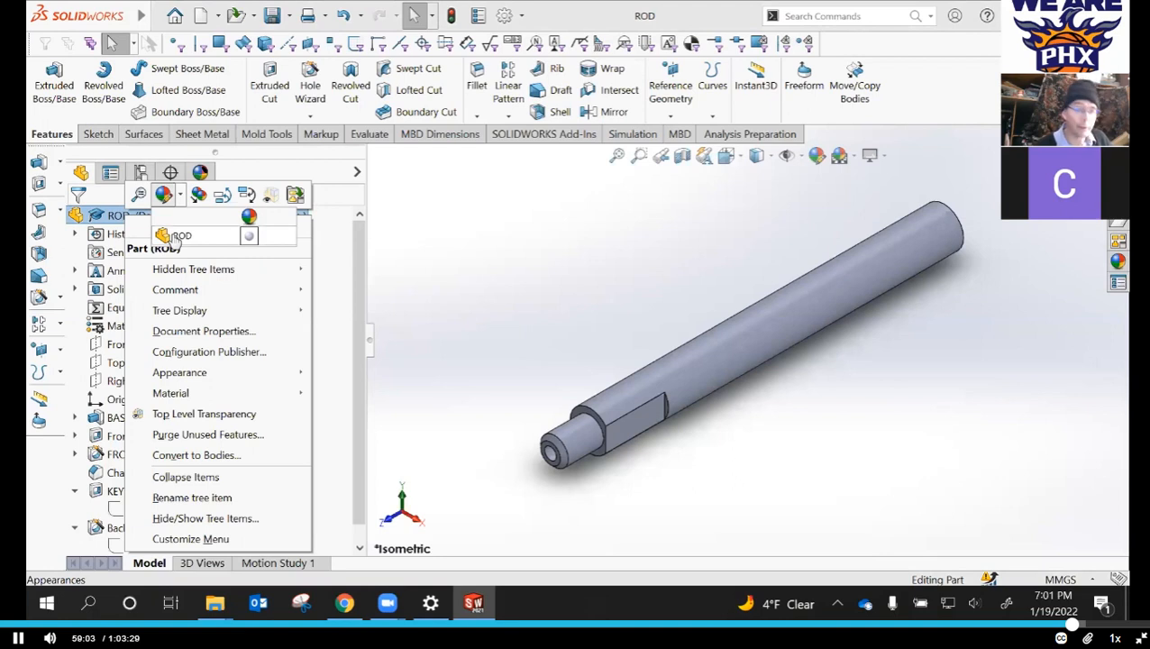
pyautogui.click(176, 235)
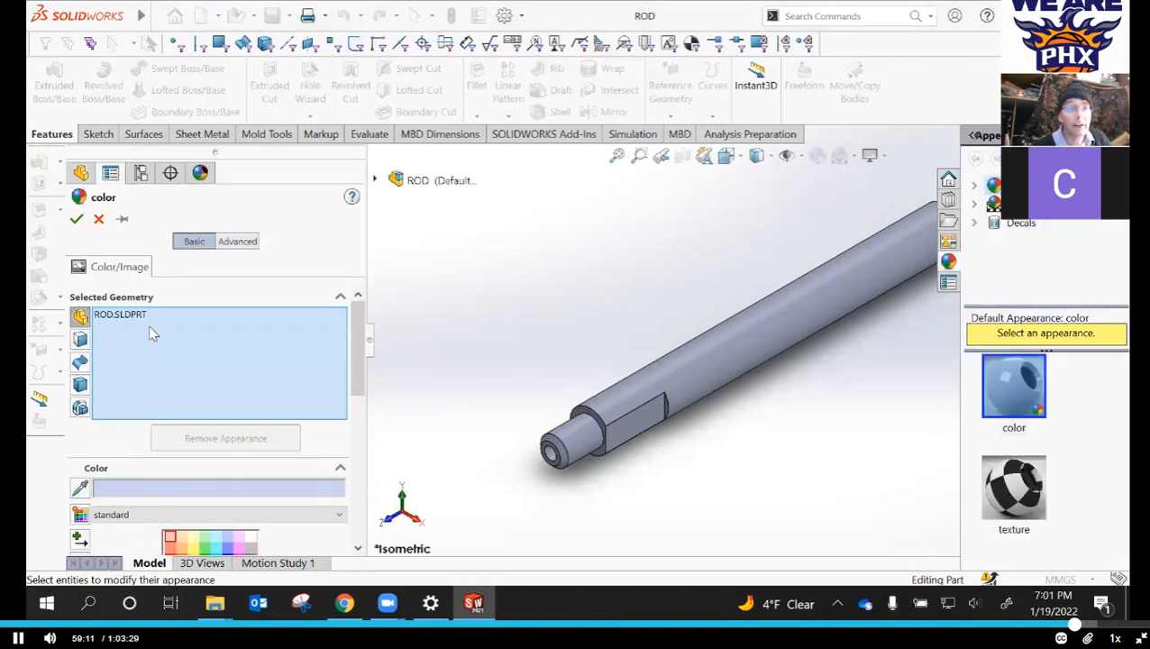
# - Clear ROD.SLDPRT from the color's selected geometry and limit the selection to features
pyautogui.rightClick(152, 330)
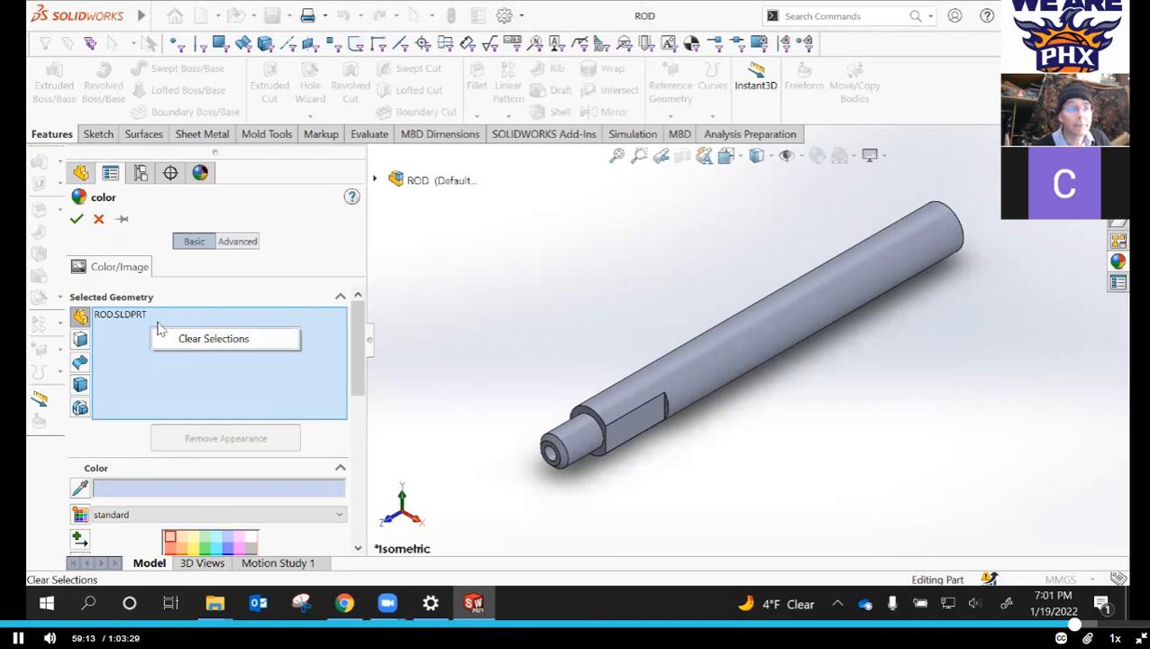
pyautogui.click(160, 334)
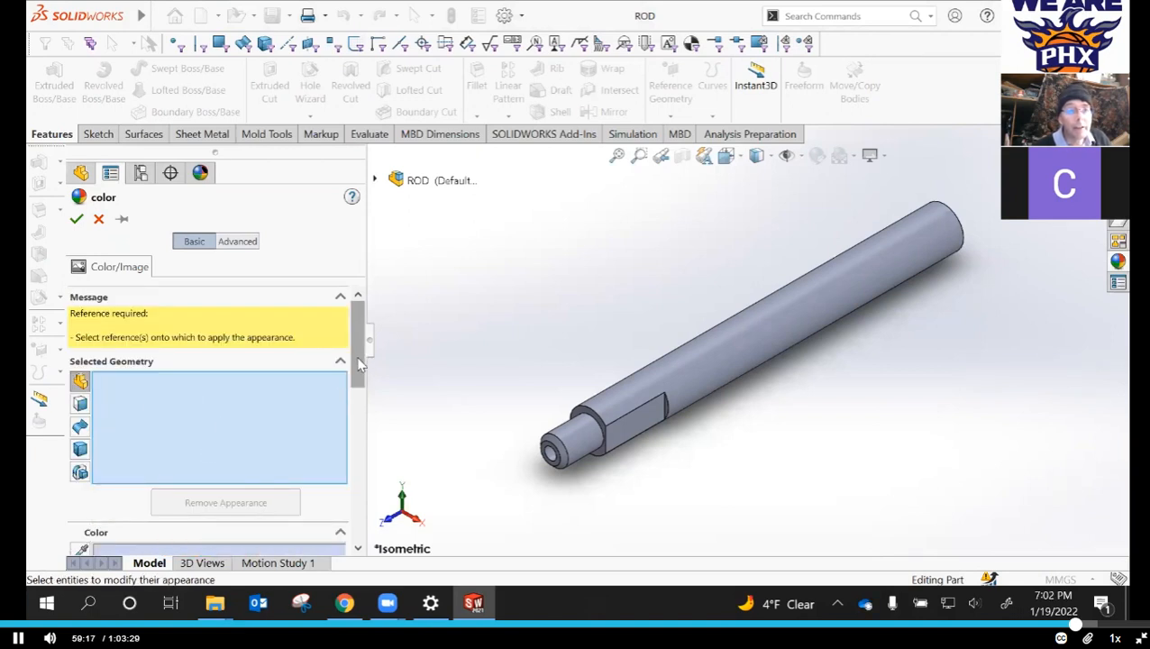
pyautogui.scroll(-2, 358, 363)
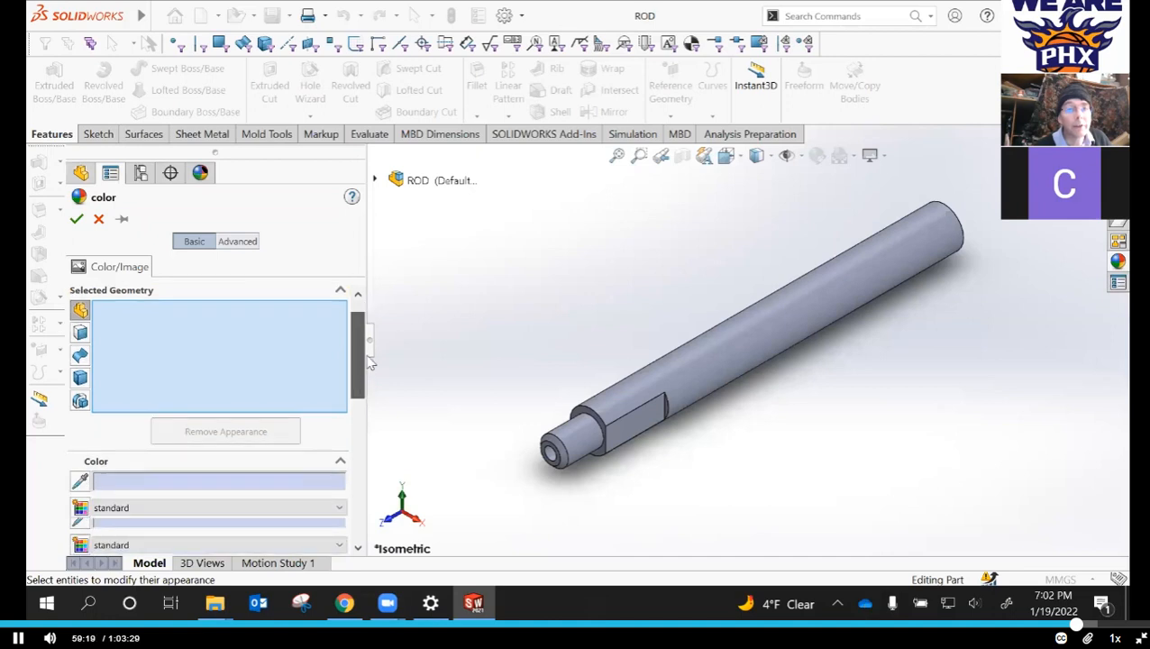
pyautogui.scroll(-1, 368, 357)
pyautogui.scroll(3, 367, 358)
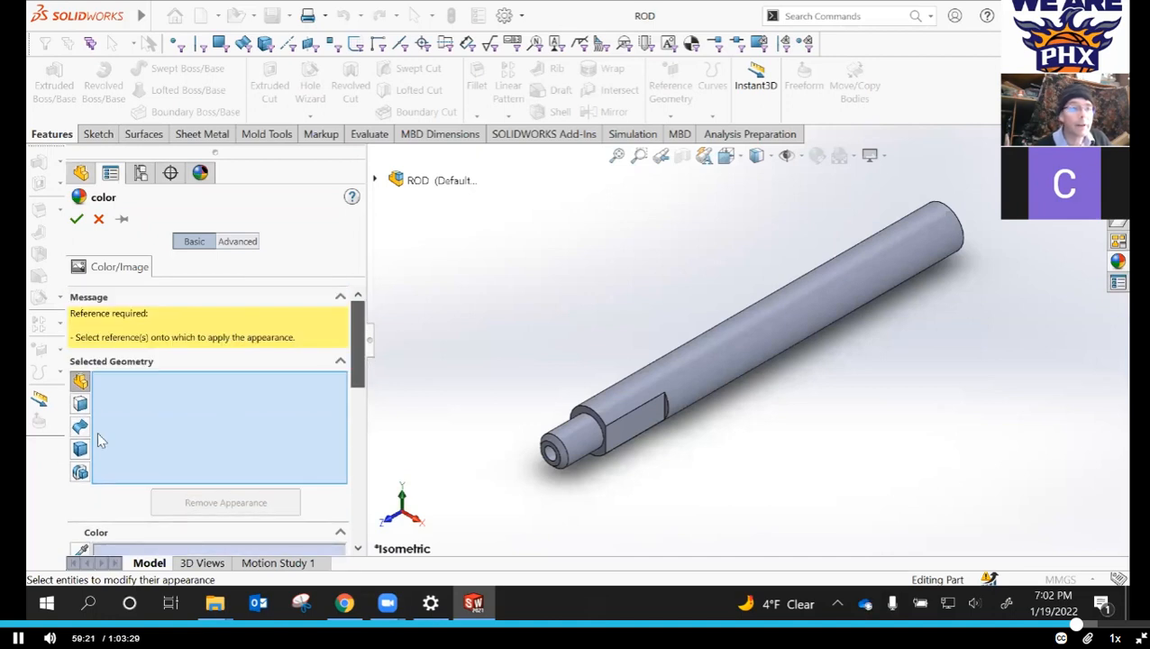
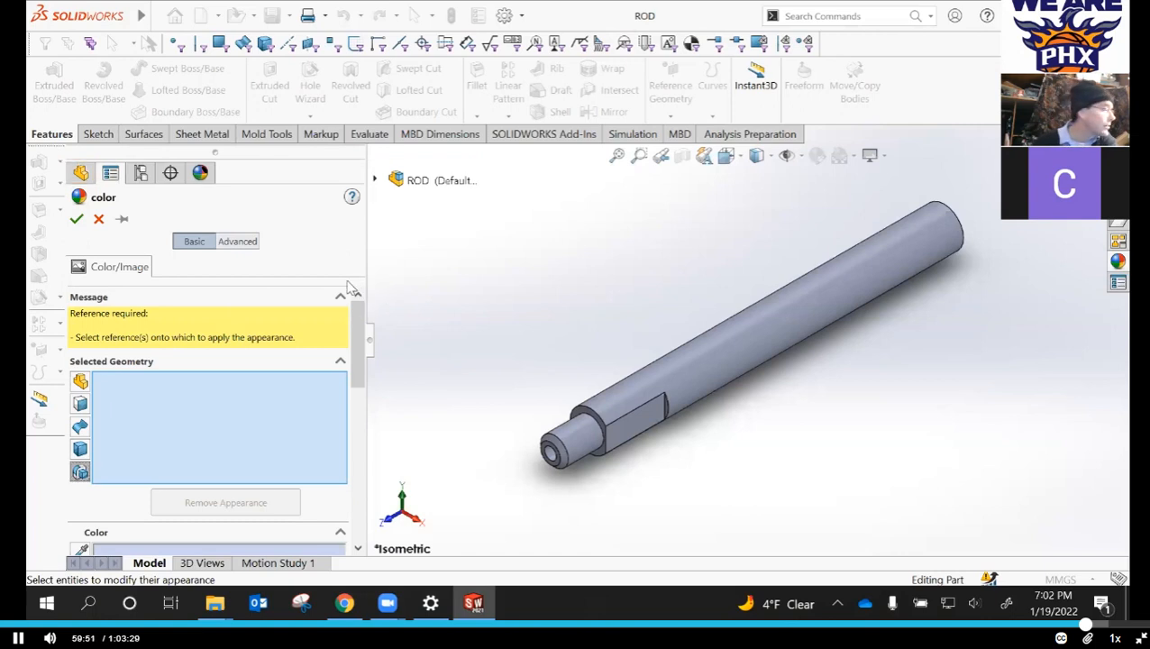
# - Add the FRONT HOLE, Back Hole and KEYWAY CUT features to the color's selected geometry
pyautogui.click(377, 181)
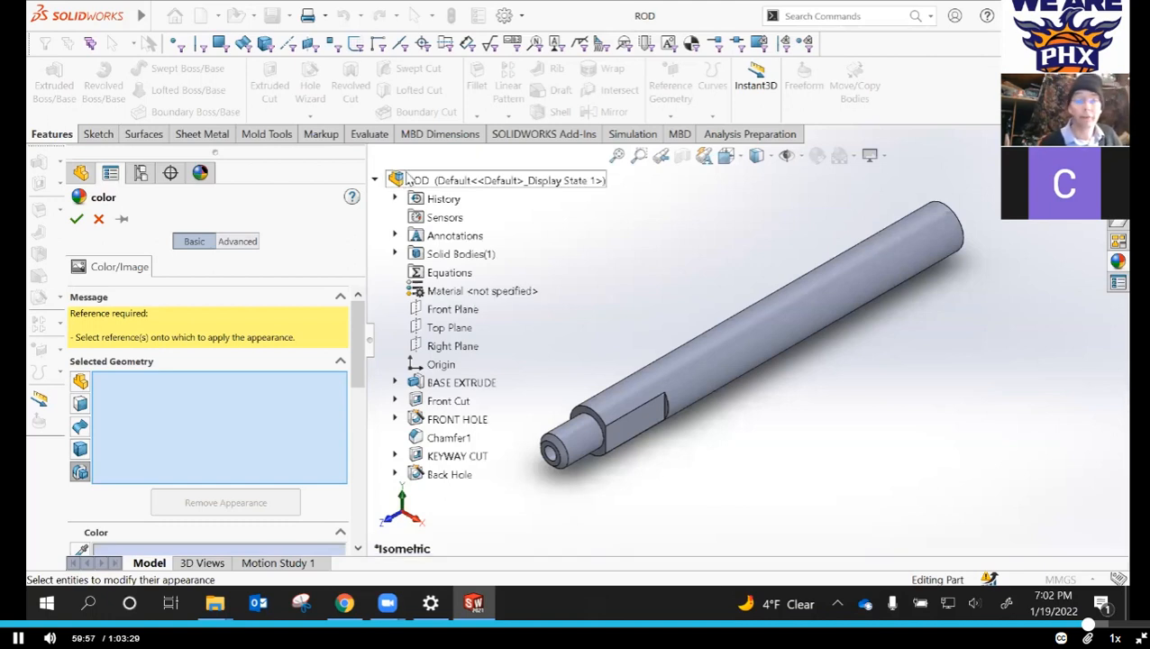
pyautogui.click(442, 423)
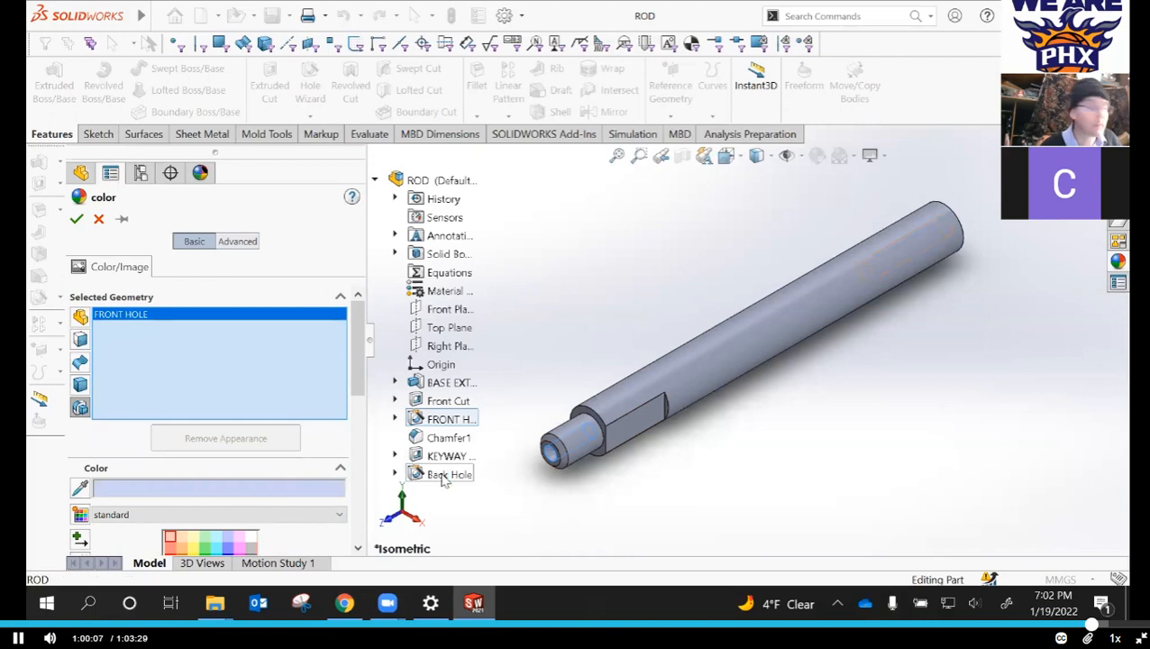
pyautogui.click(443, 475)
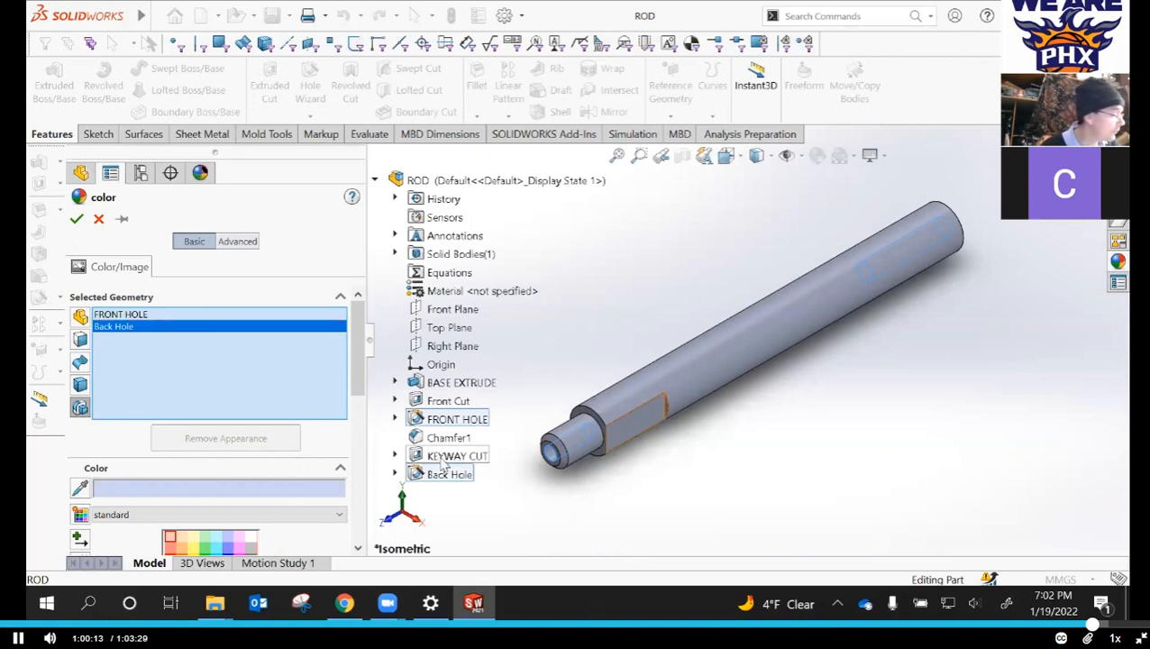
pyautogui.click(441, 456)
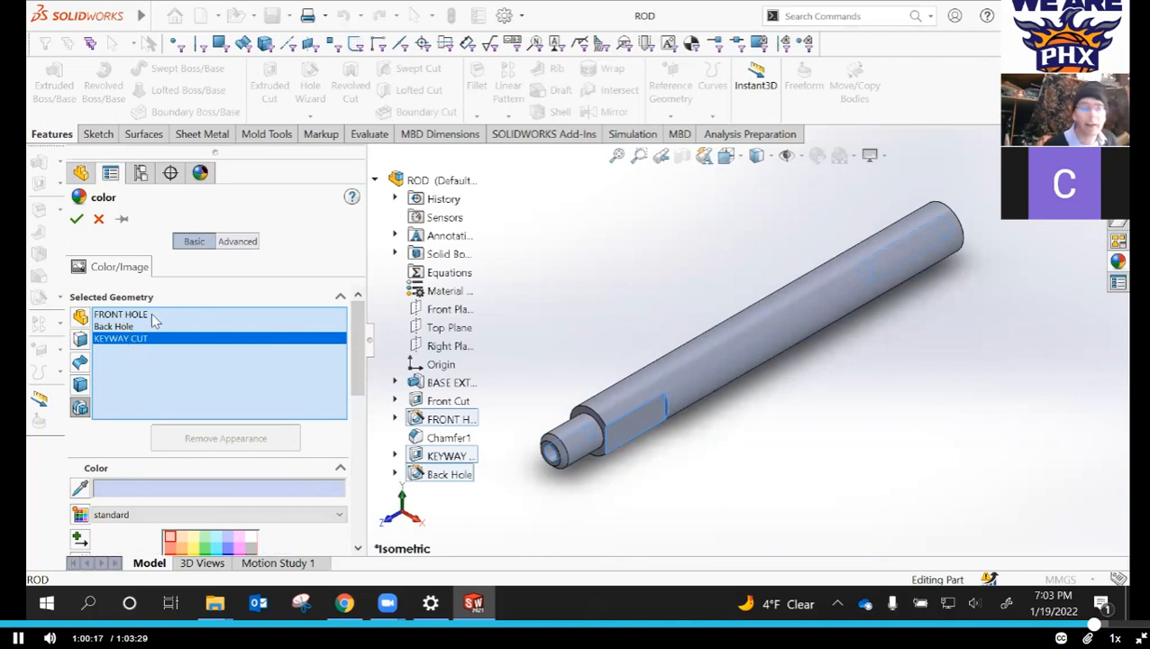
# - Apply a green color of RGB 36, 219, 0 to the selected features and check the appearances assigned in the feature tree
pyautogui.moveTo(357, 337); pyautogui.dragTo(351, 413)
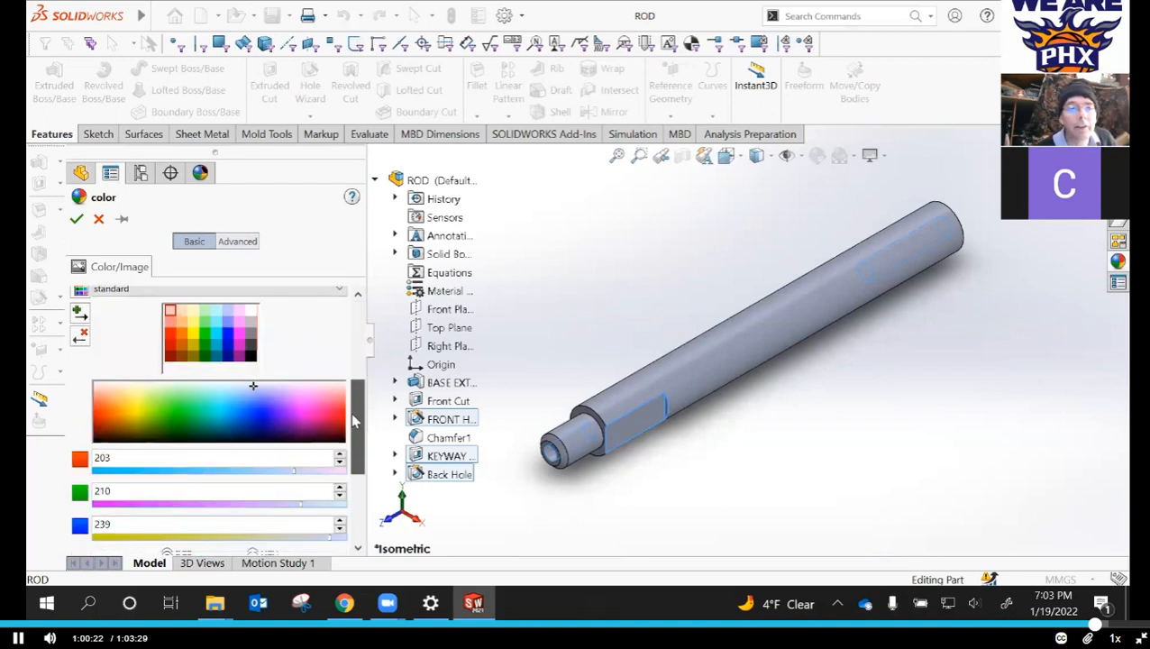
pyautogui.click(172, 428)
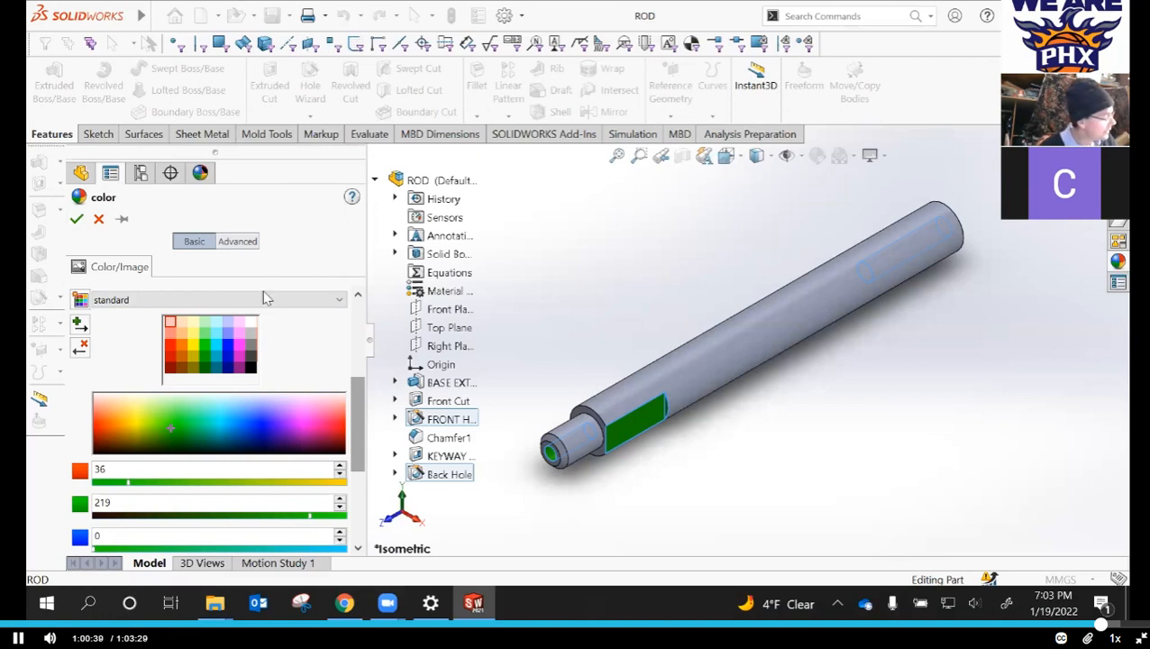
pyautogui.click(77, 221)
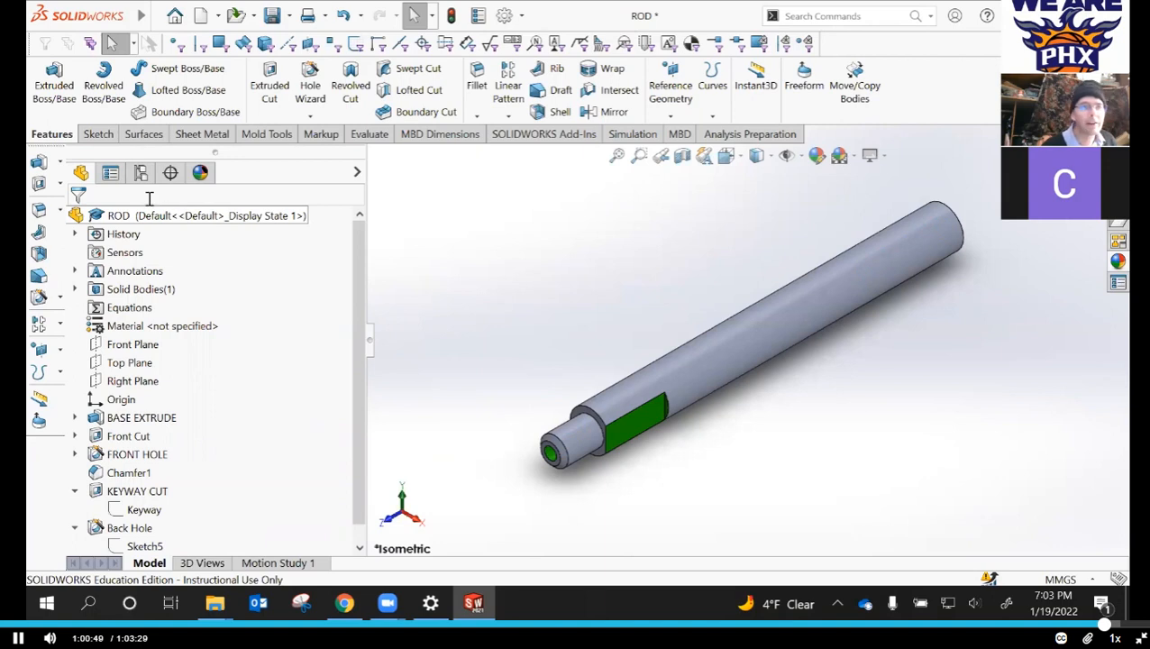
pyautogui.click(358, 175)
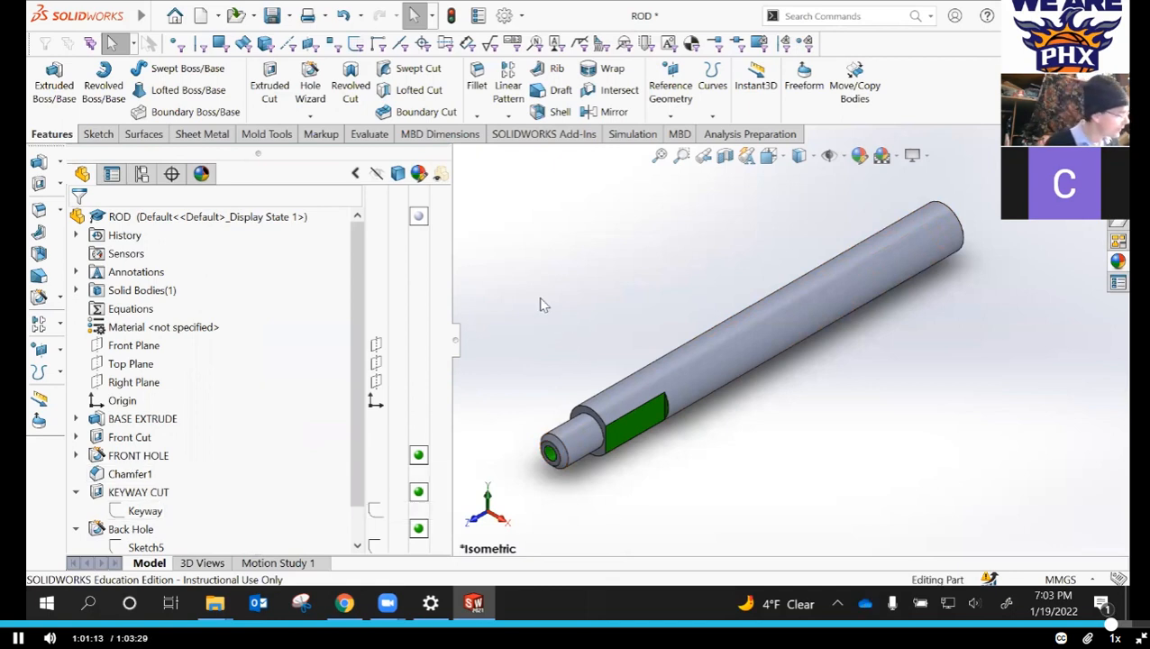
pyautogui.click(357, 176)
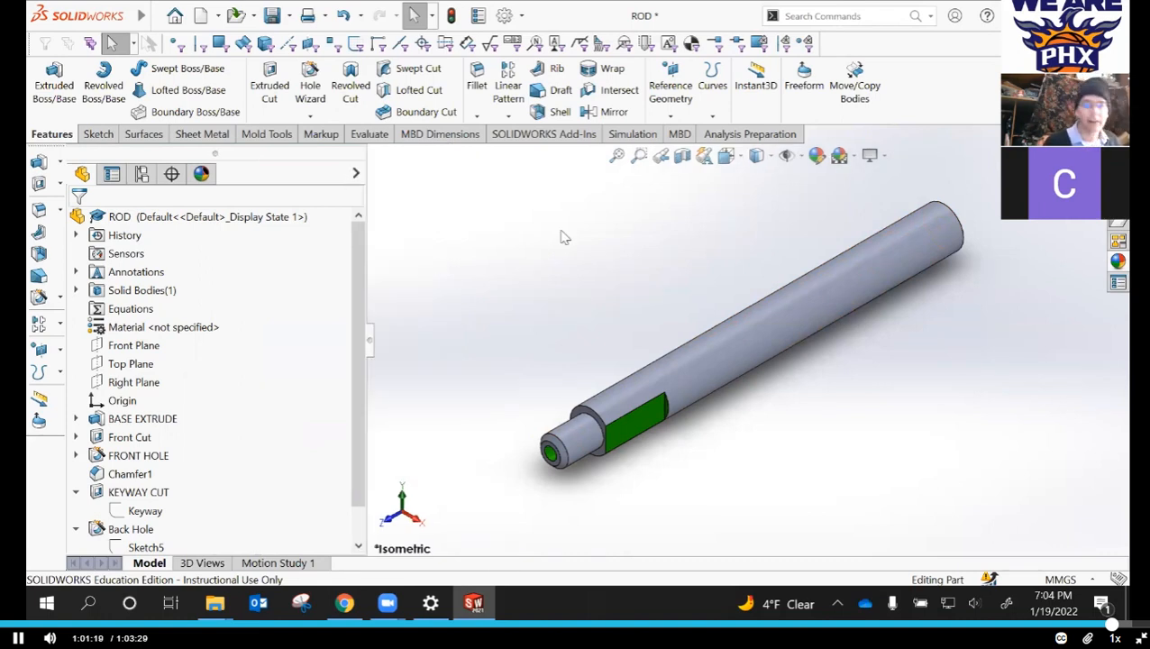
# - Save the colored rod part and show it in the isometric view
pyautogui.click(726, 157)
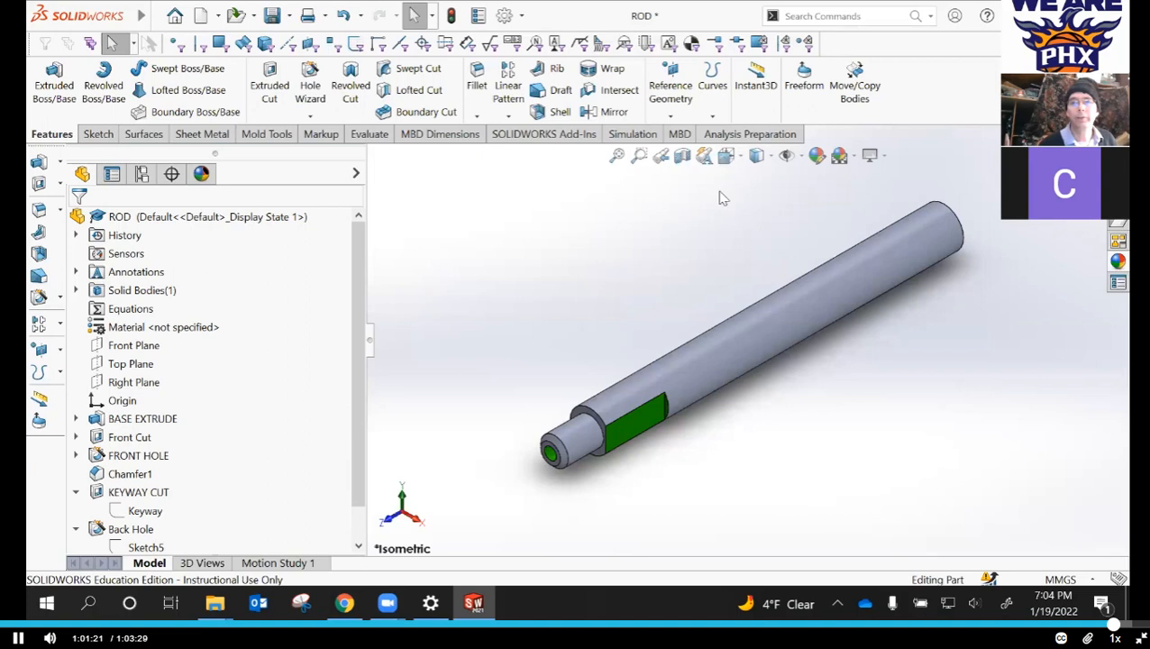
pyautogui.click(602, 254)
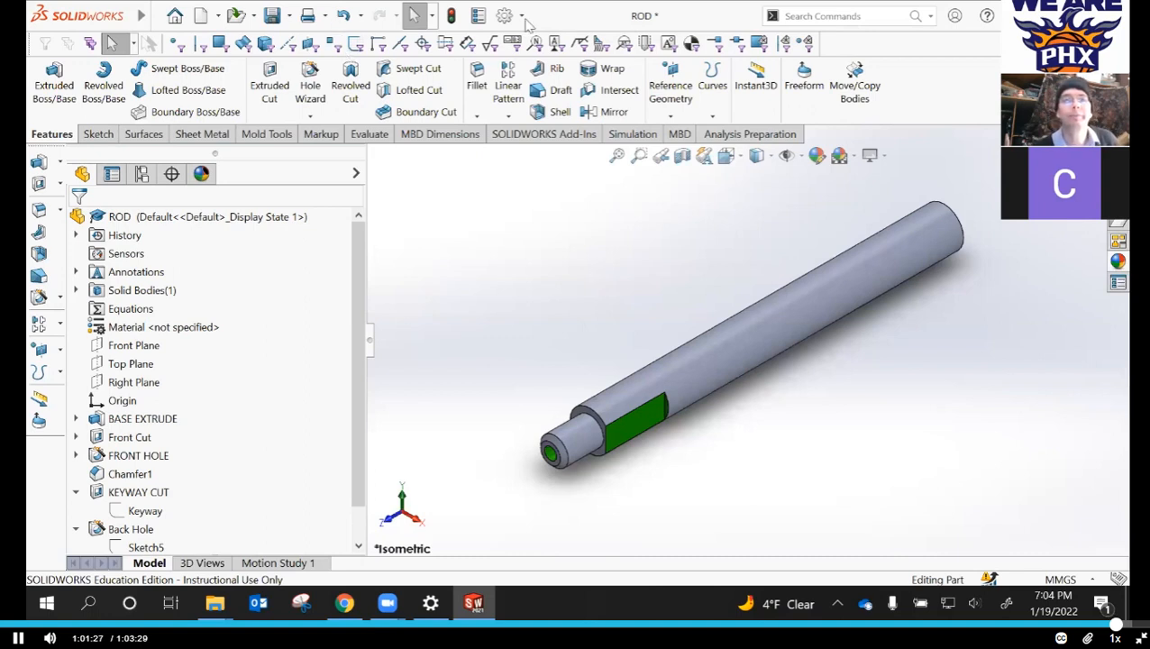
pyautogui.click(271, 16)
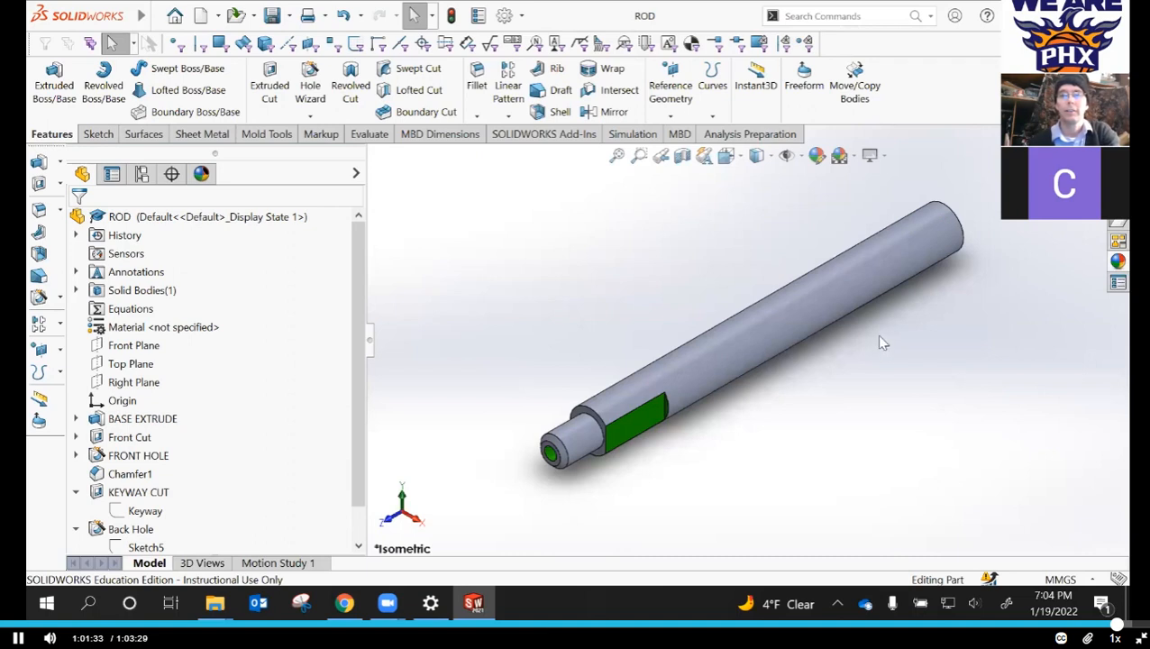
pyautogui.moveTo(807, 376); pyautogui.dragTo(884, 370, button='middle')
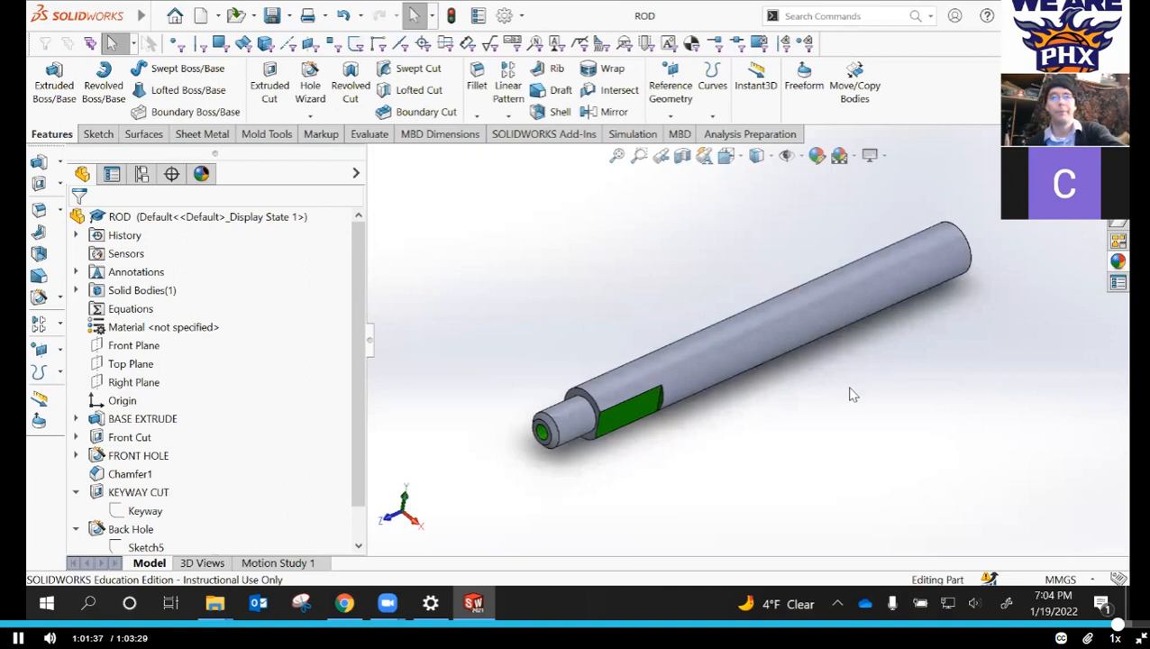
pyautogui.hotkey('ctrl', '7')
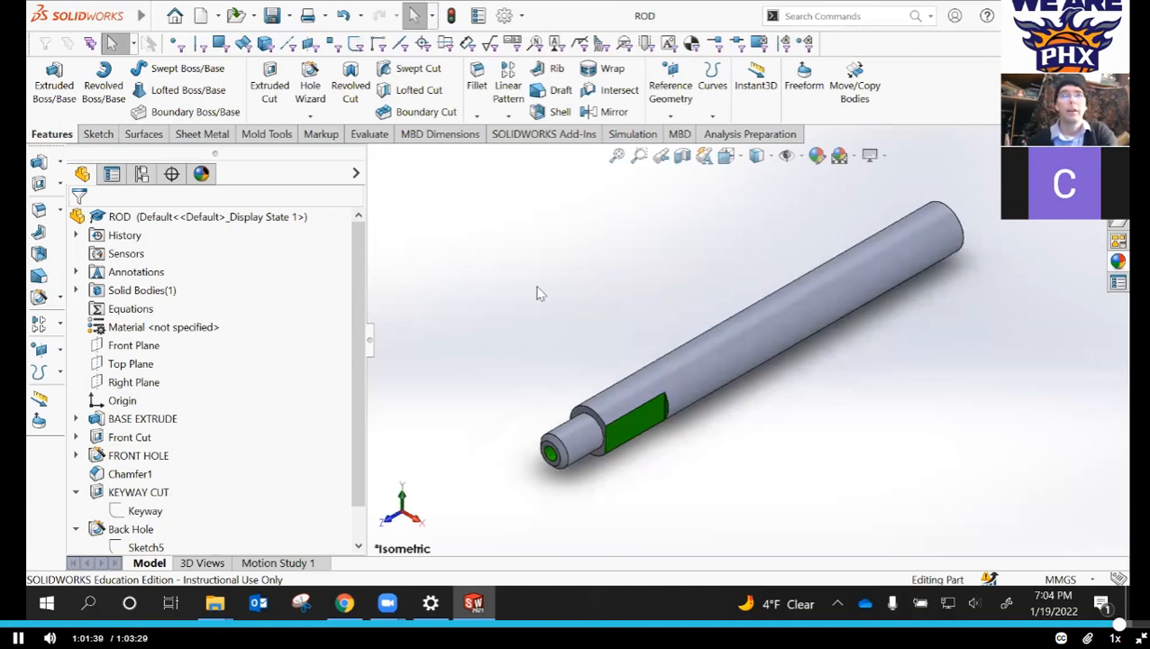